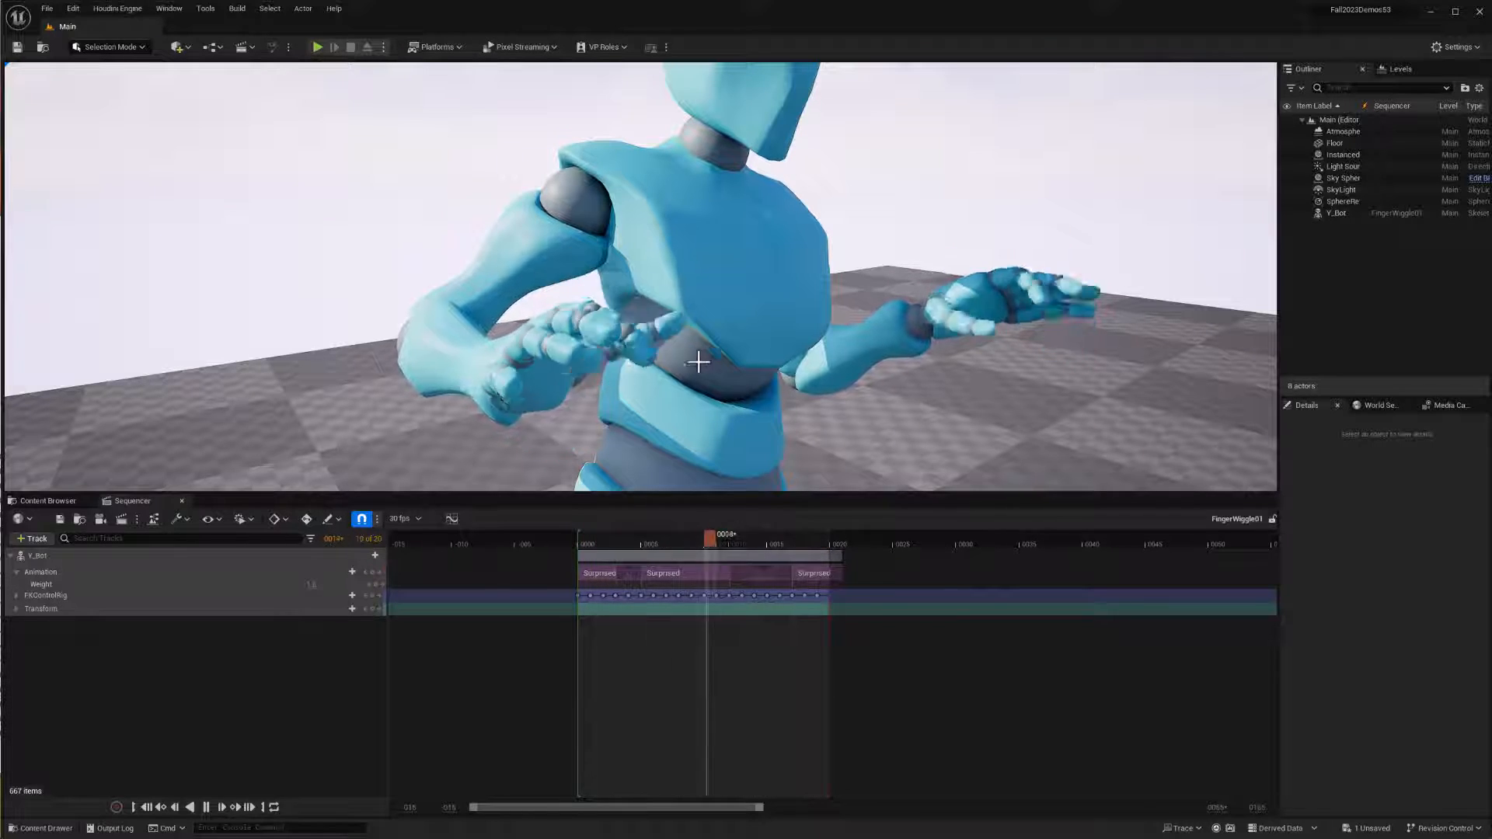
# Examine the YBot folder's assets, selecting the YBot_FingerWiggle01 animation sequence and the IK_Ybot_Rig
pyautogui.click(63, 502)
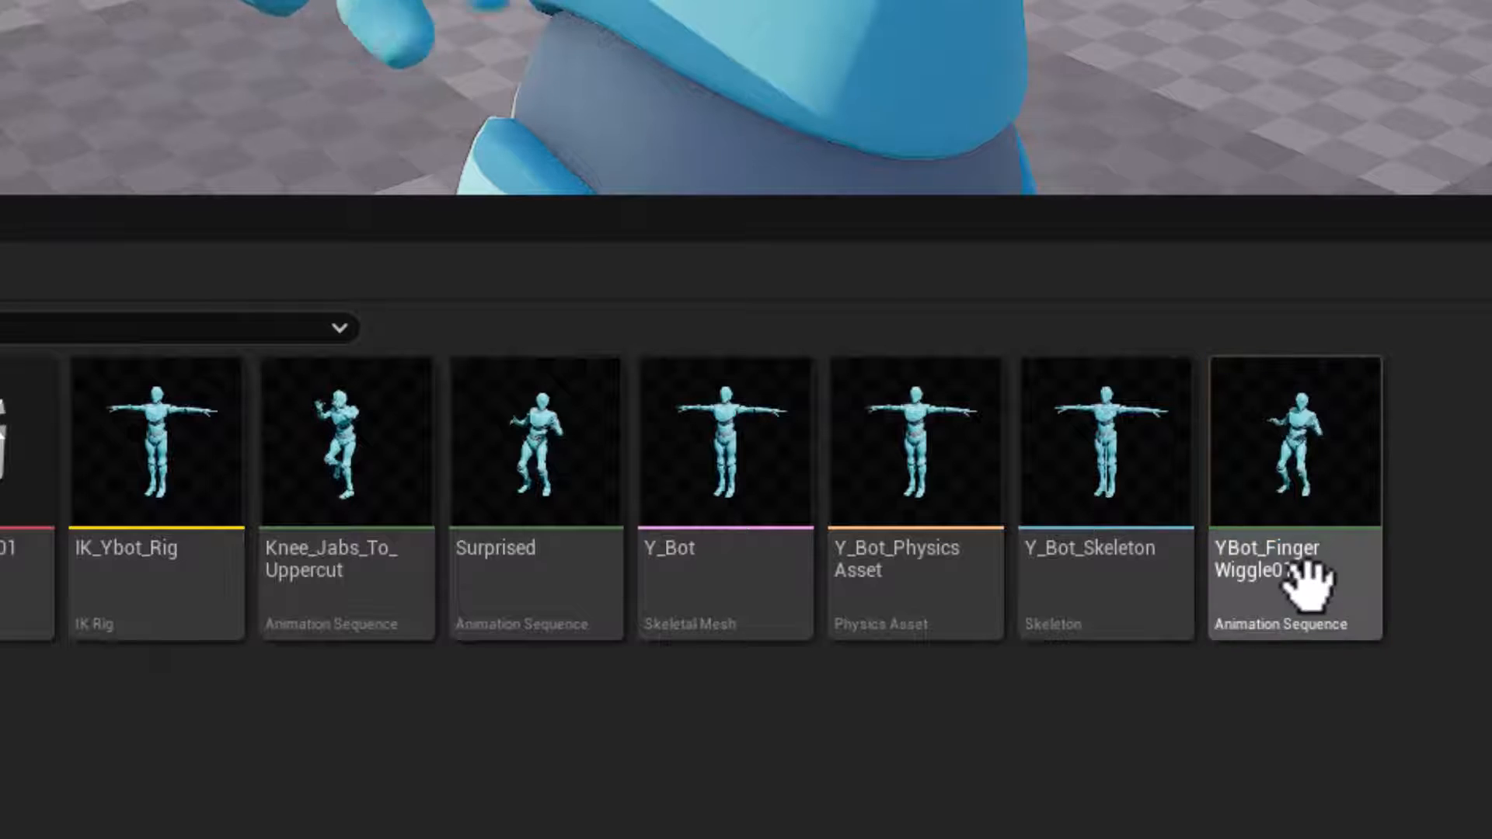
pyautogui.click(1297, 571)
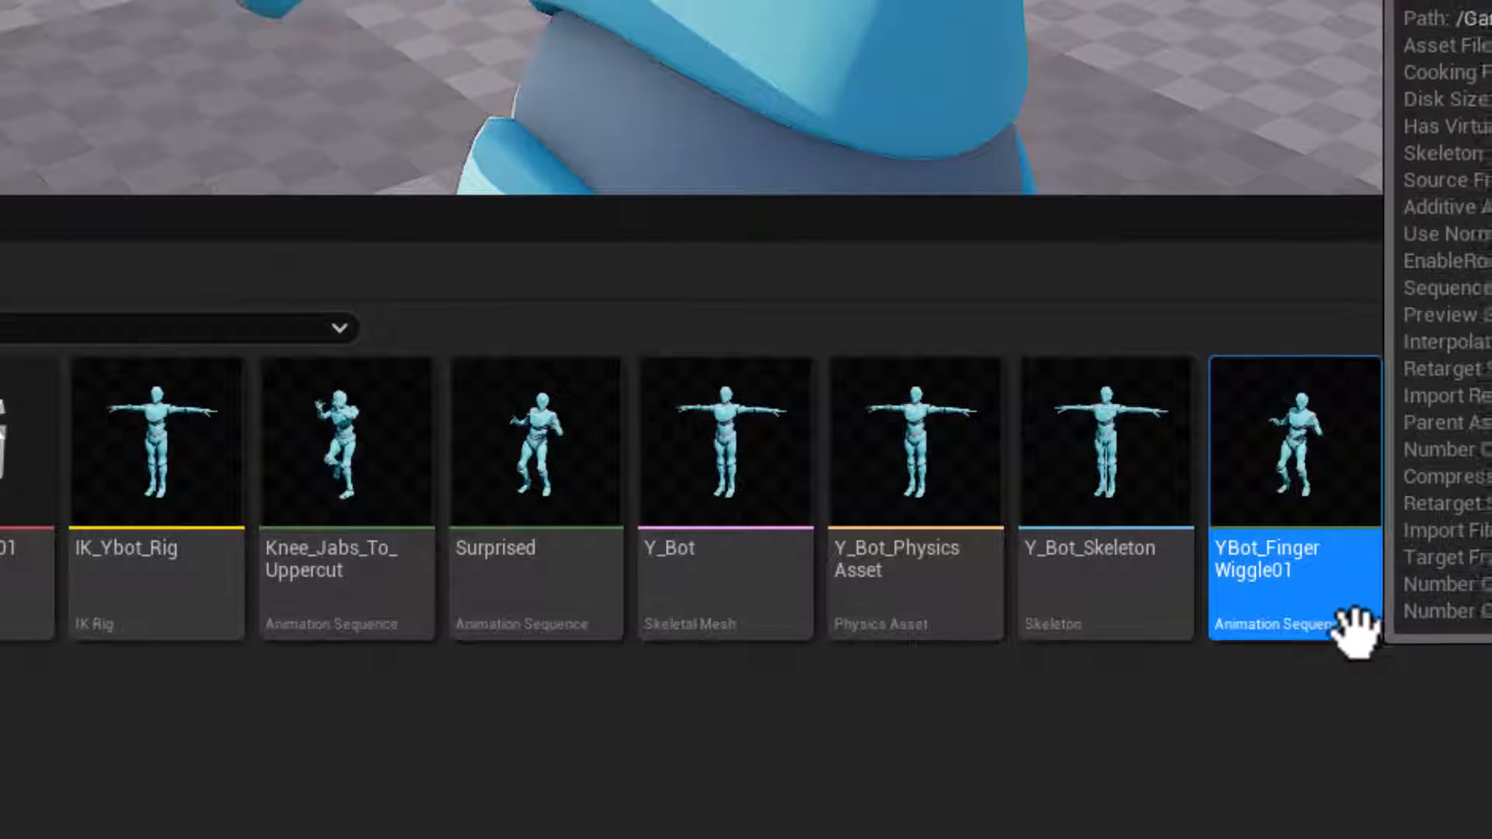
pyautogui.click(146, 600)
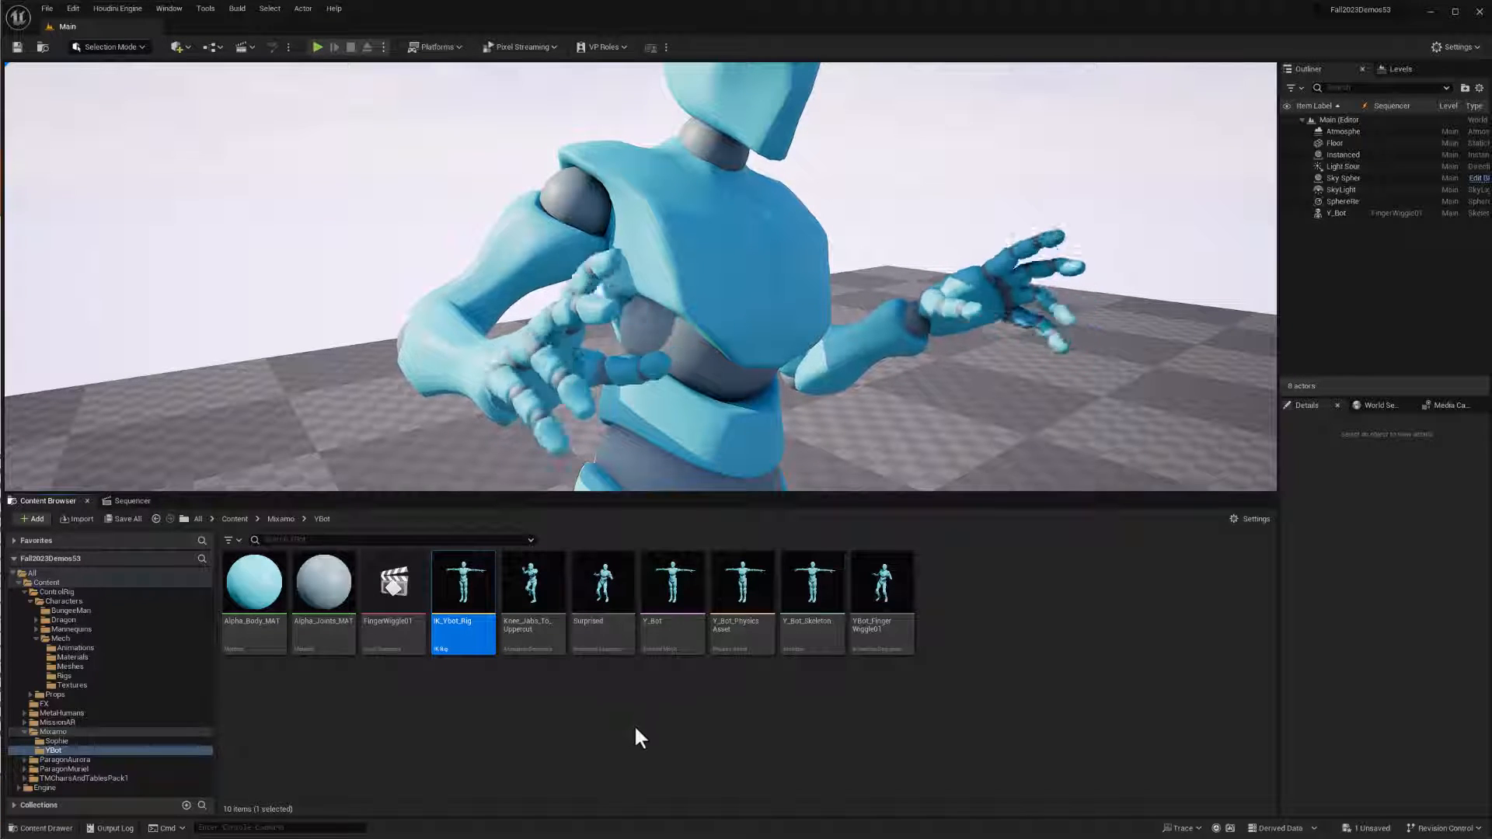
# Add the Third Person Blueprint content pack to the project from the root Content folder
pyautogui.click(236, 518)
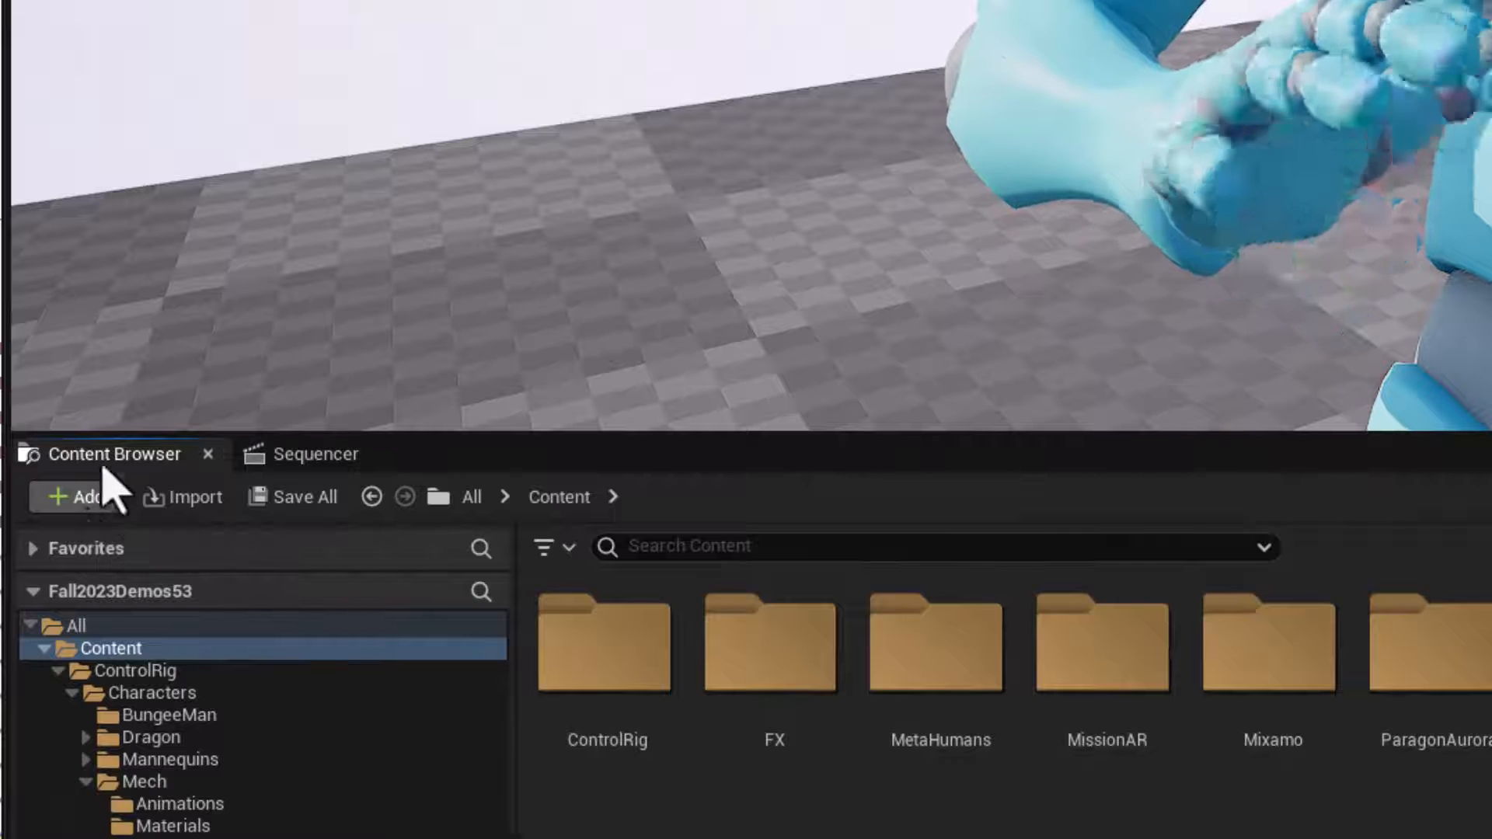
pyautogui.click(89, 499)
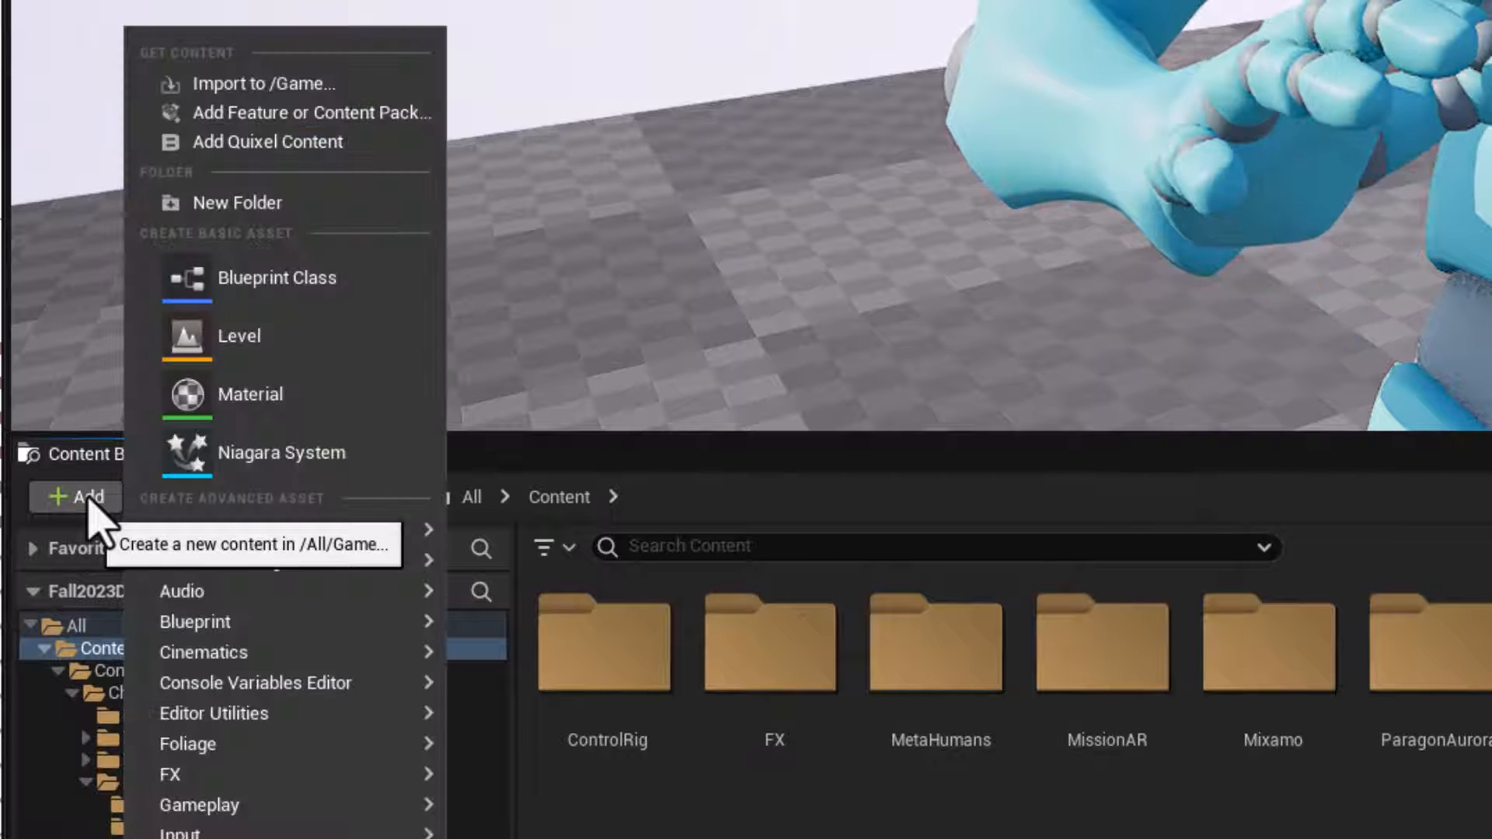
pyautogui.click(238, 116)
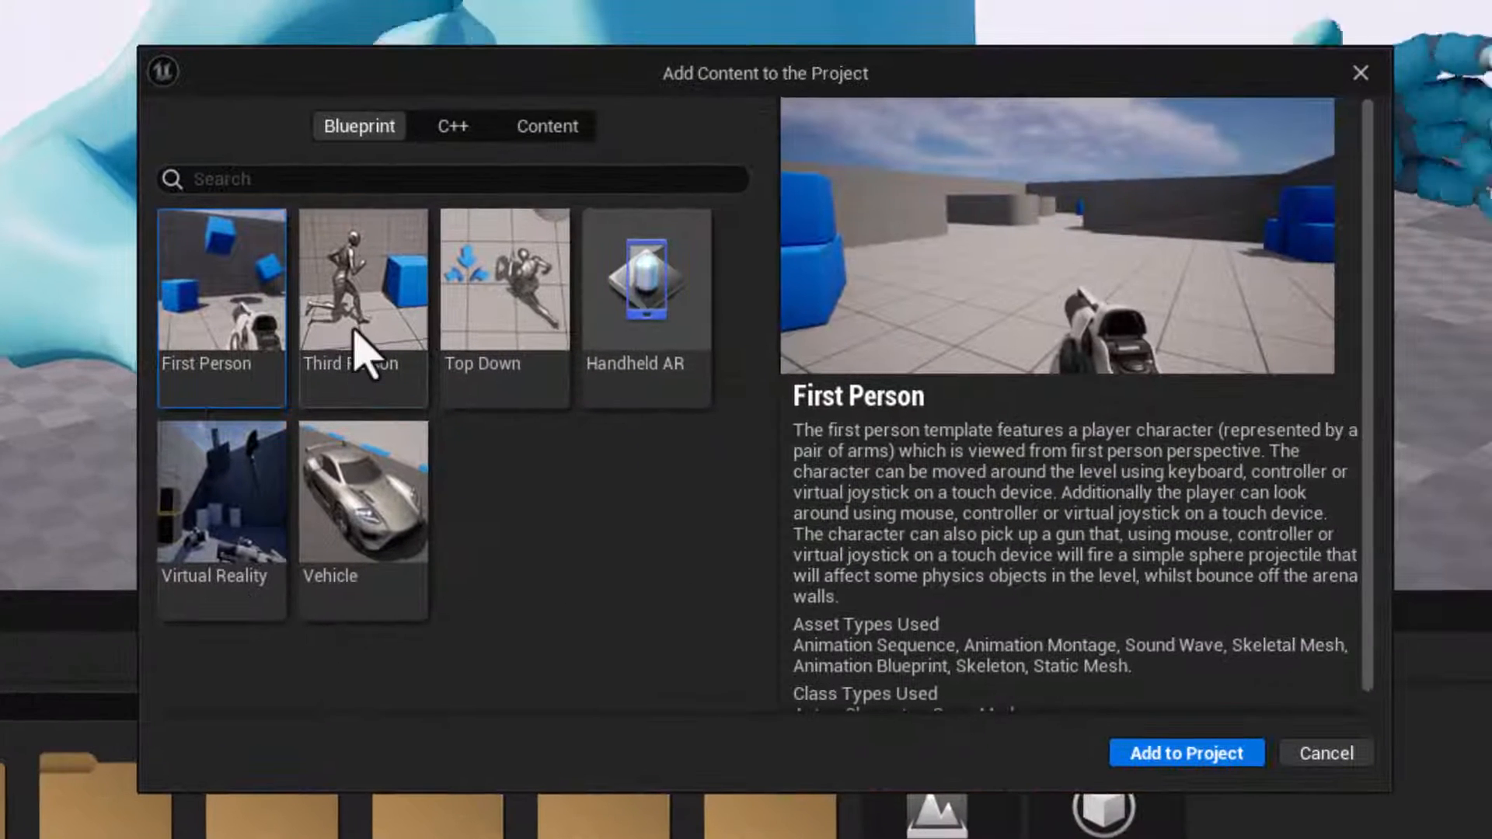
pyautogui.click(357, 334)
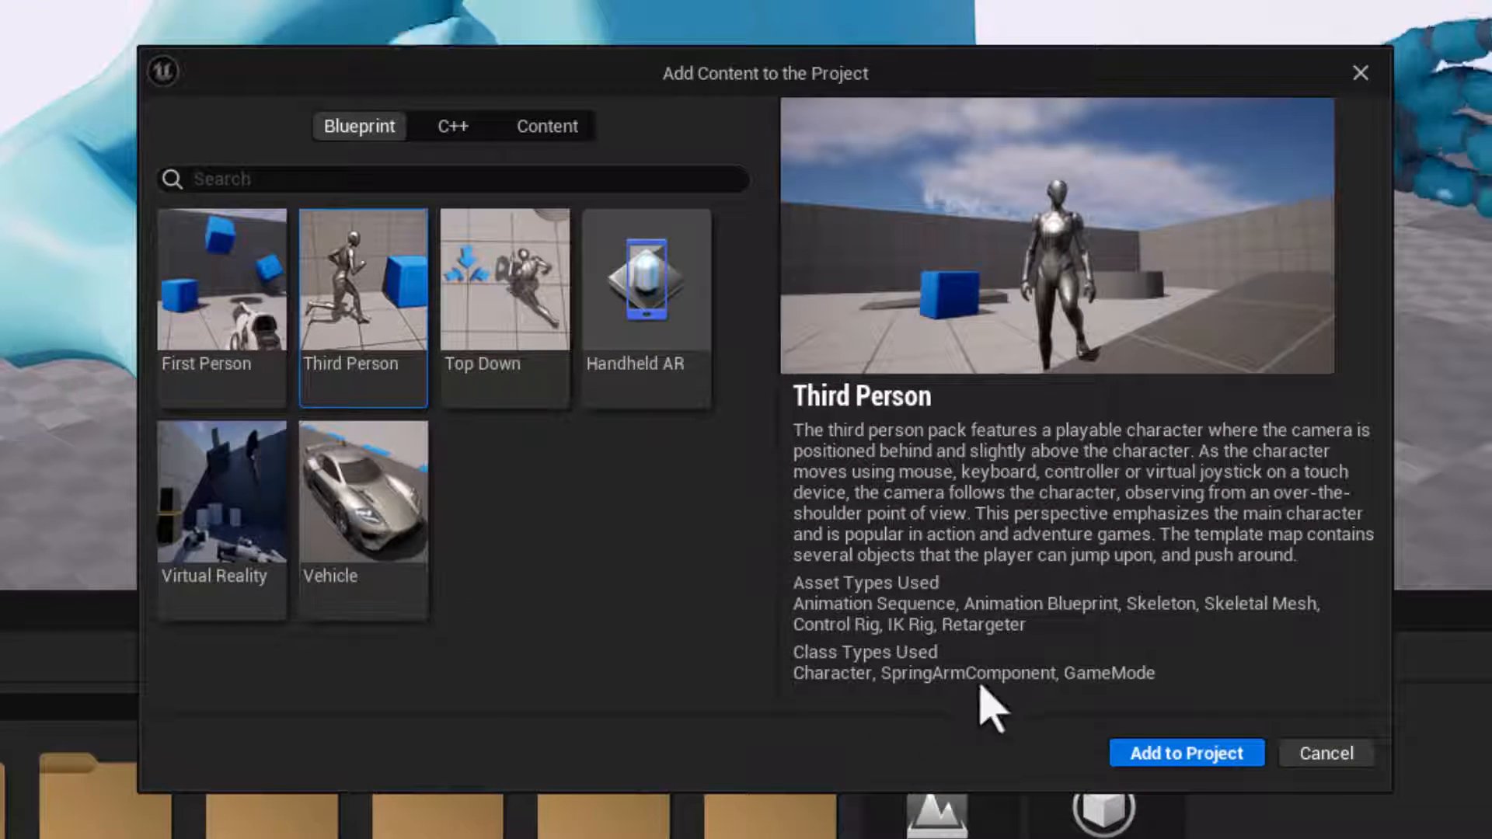
pyautogui.click(1166, 750)
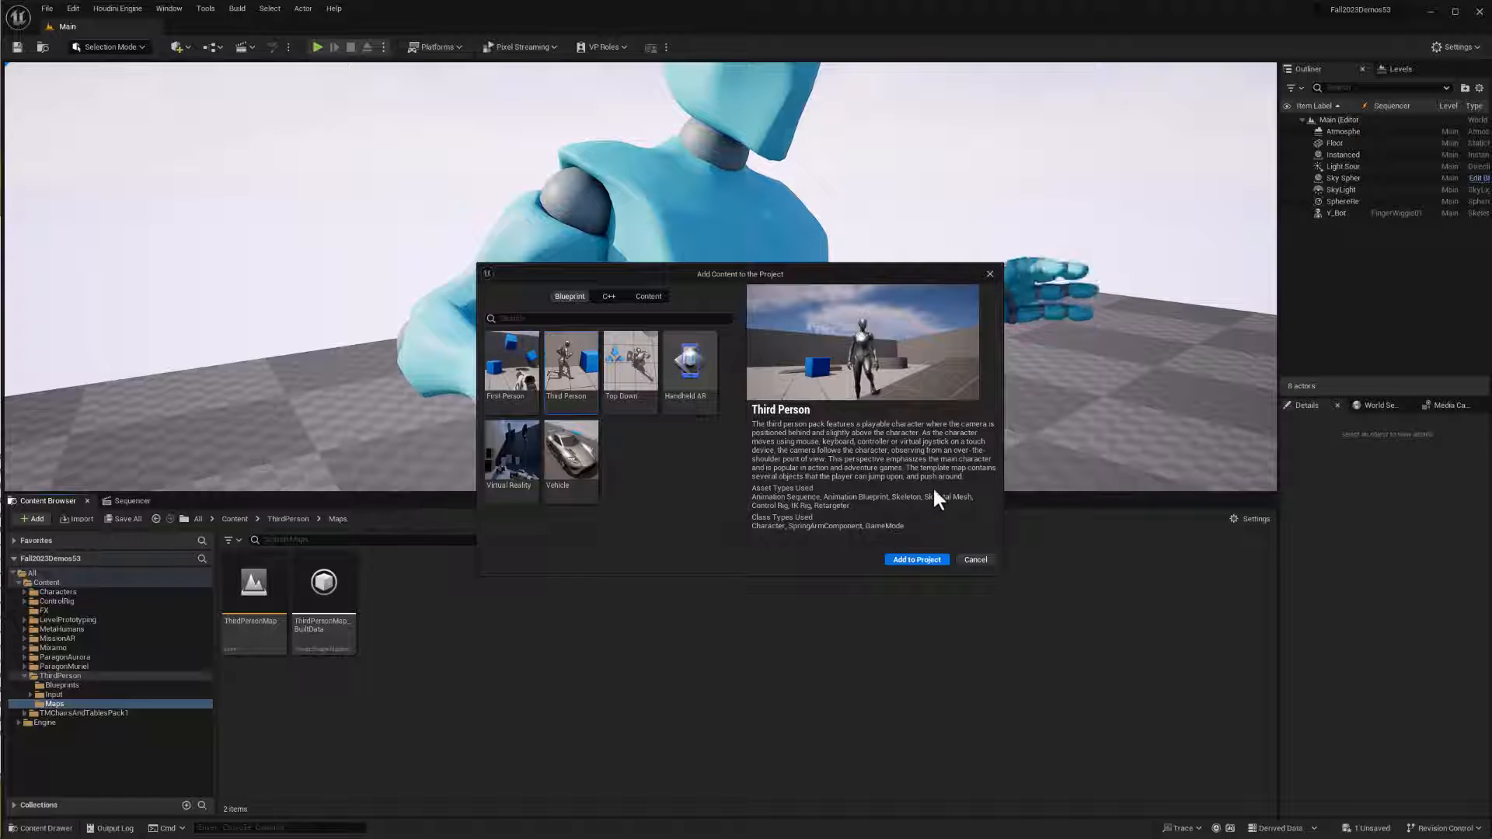
pyautogui.click(989, 274)
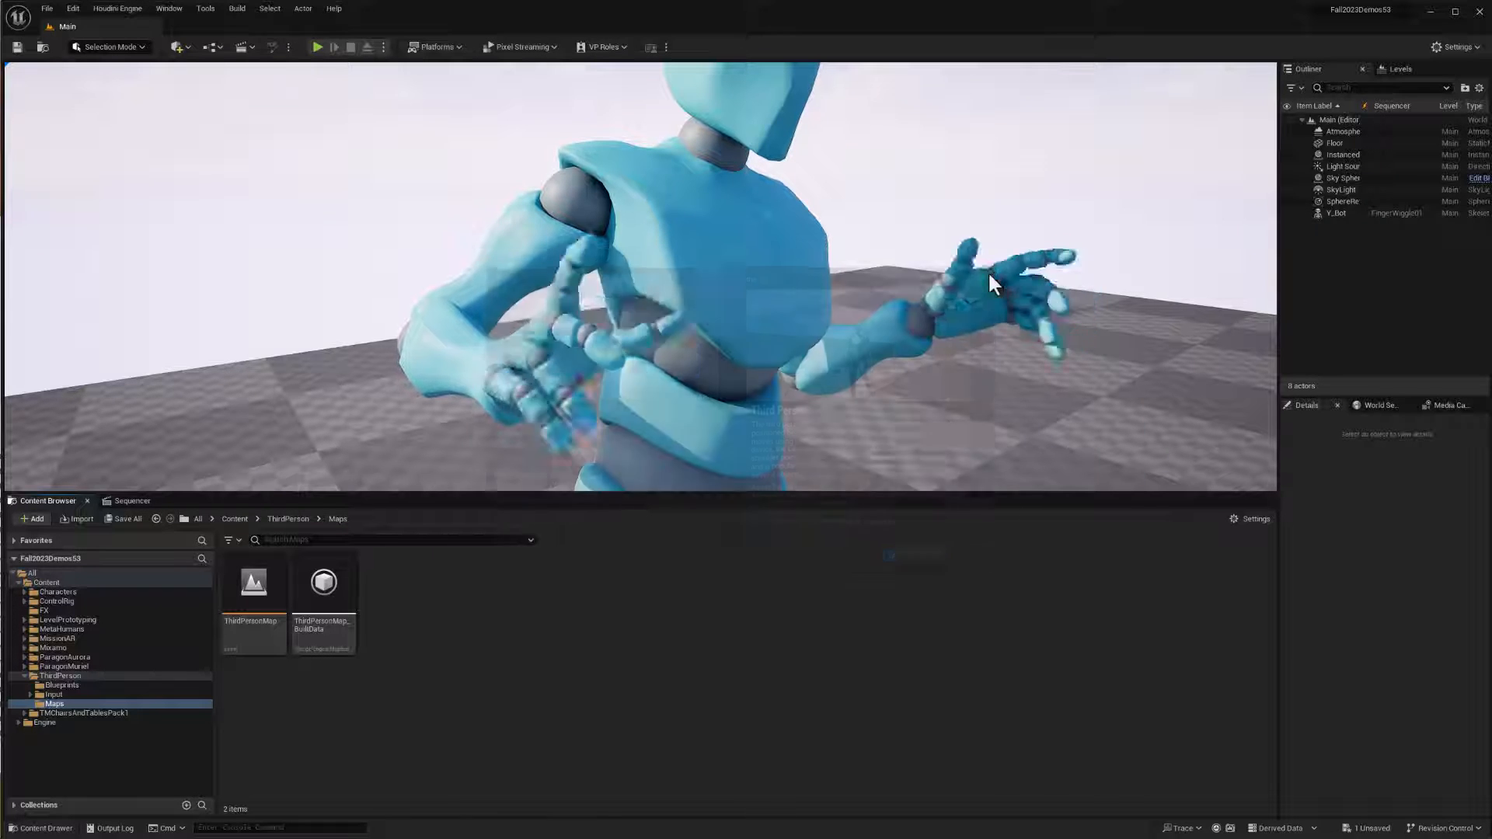
# Examine the Mannequin_UE4 and Mannequins folders under Characters, including the Mannequins meshes and rigs
pyautogui.click(287, 519)
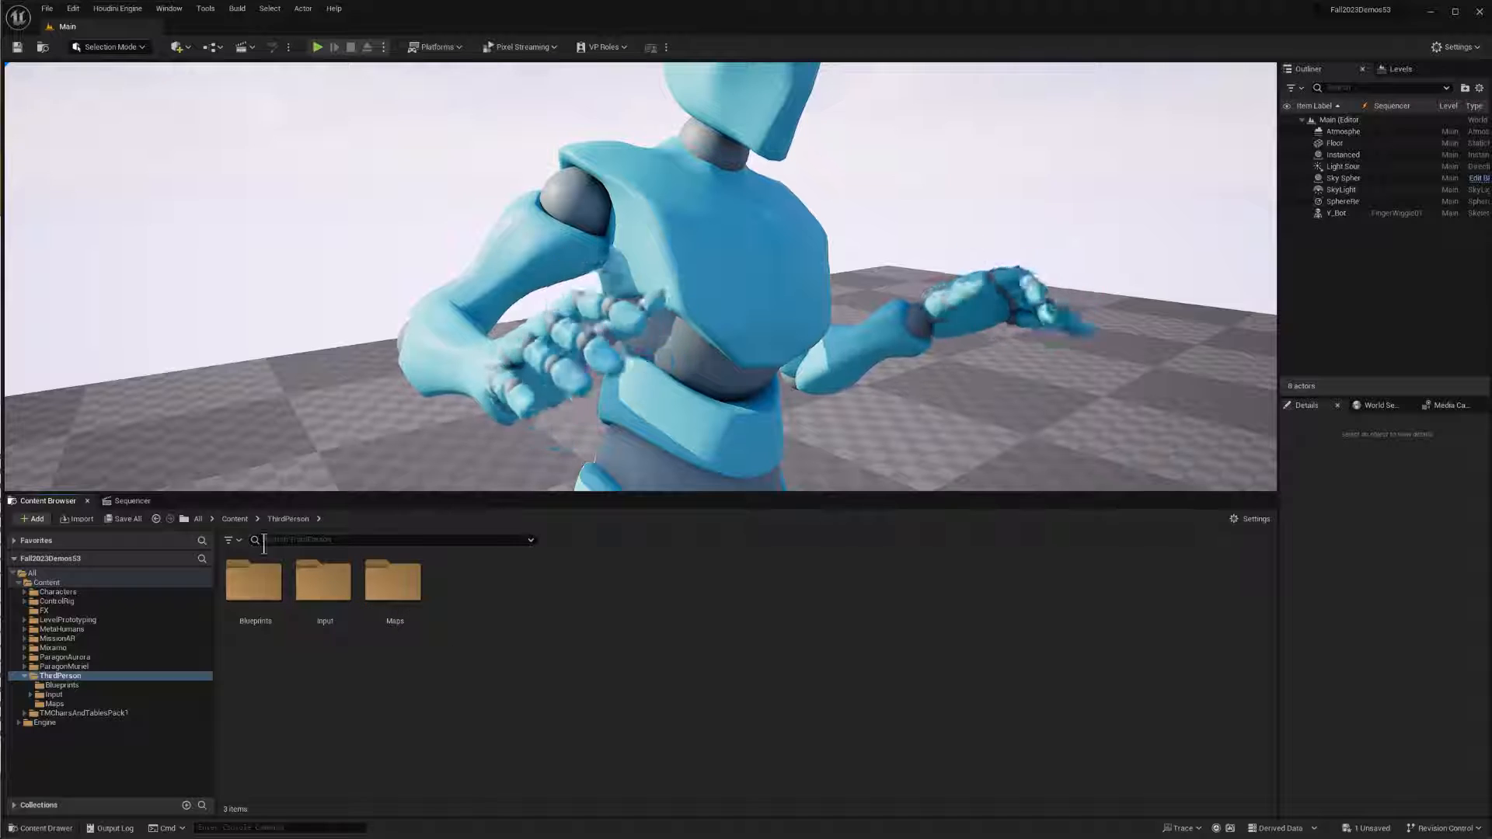
pyautogui.click(231, 520)
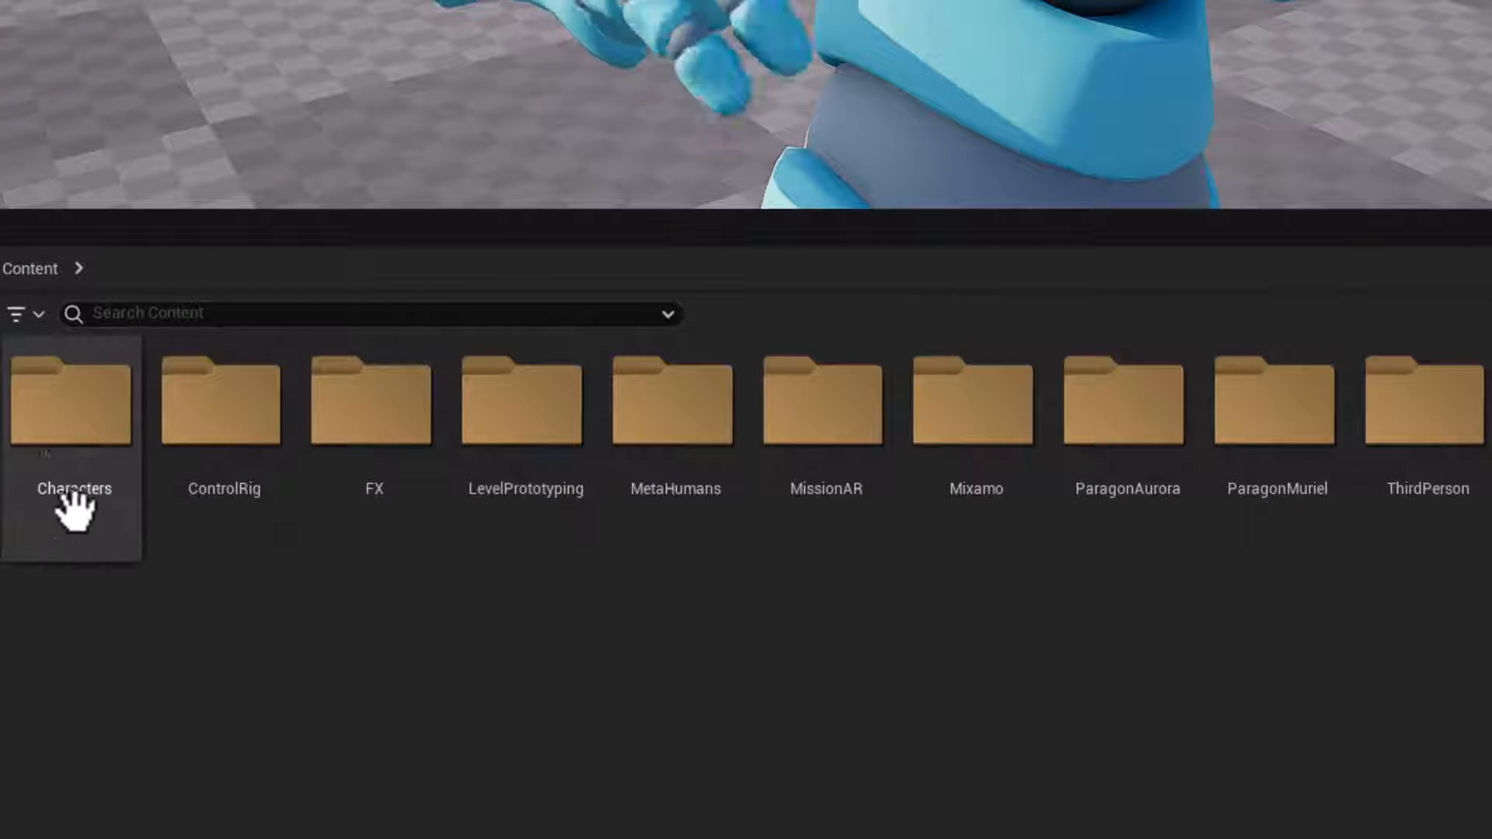
pyautogui.doubleClick(66, 423)
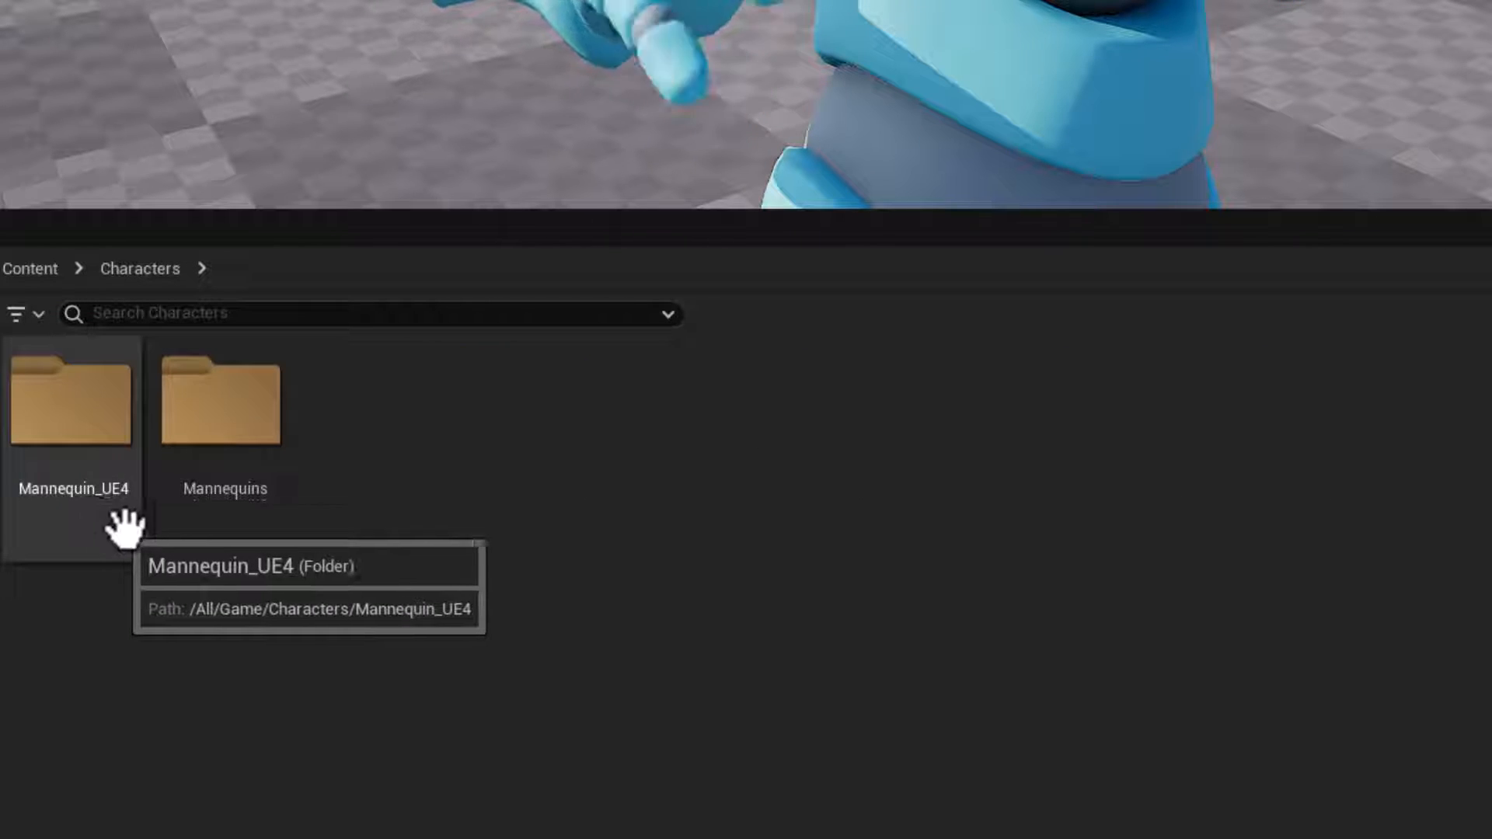
pyautogui.doubleClick(66, 426)
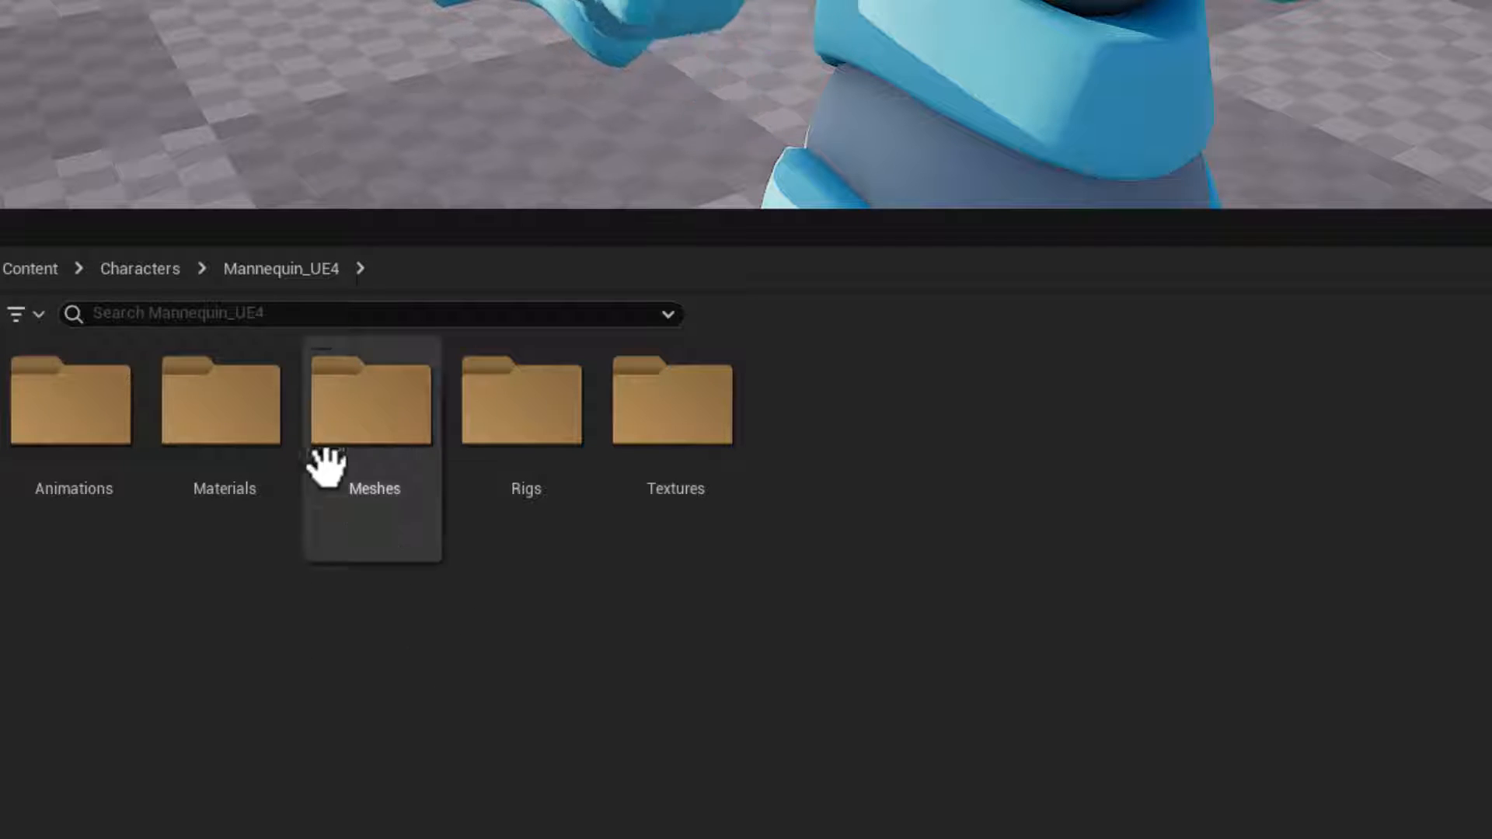
pyautogui.click(140, 269)
pyautogui.doubleClick(226, 433)
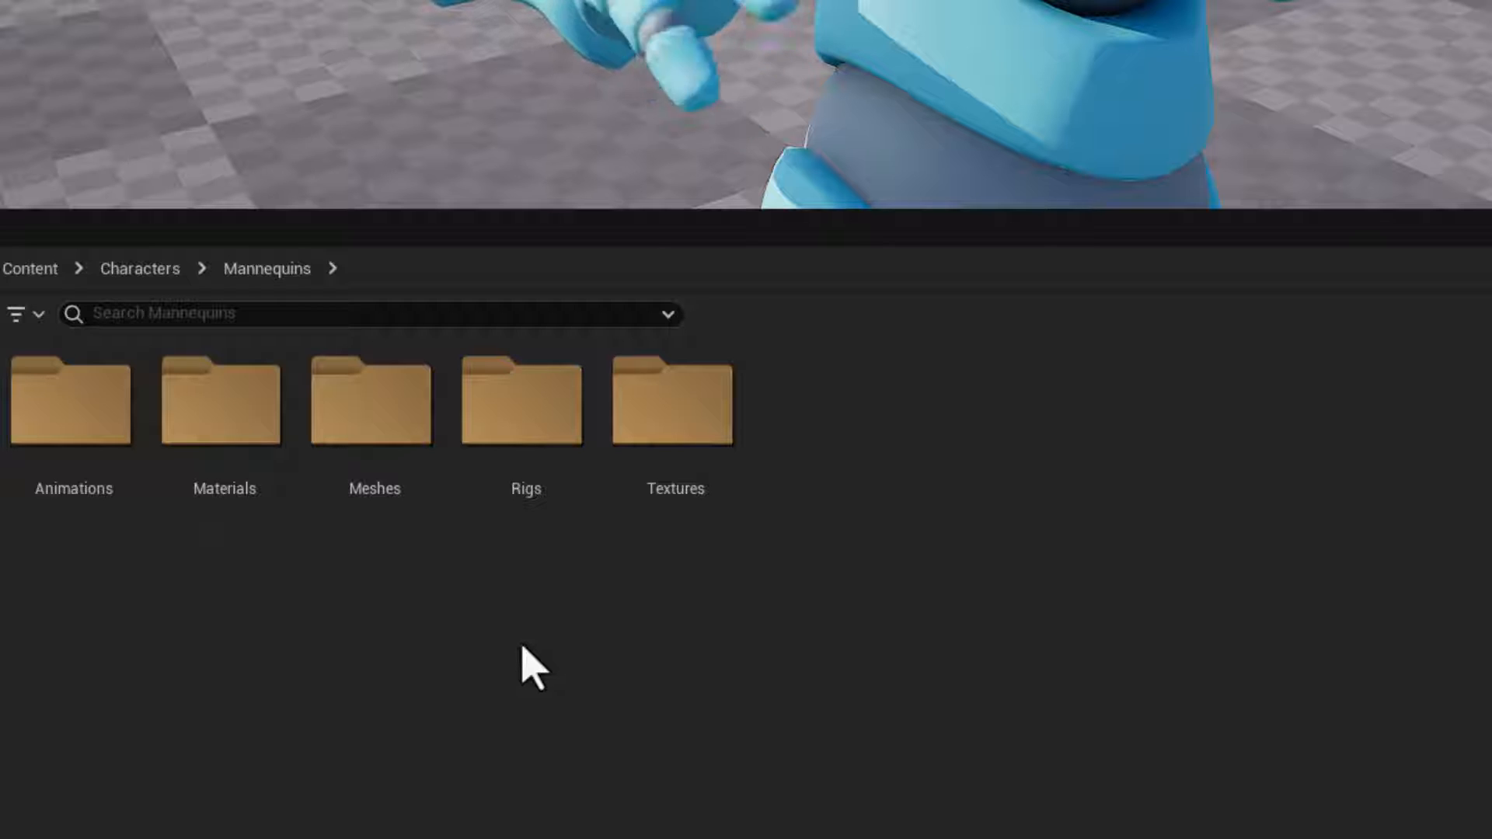
pyautogui.doubleClick(383, 444)
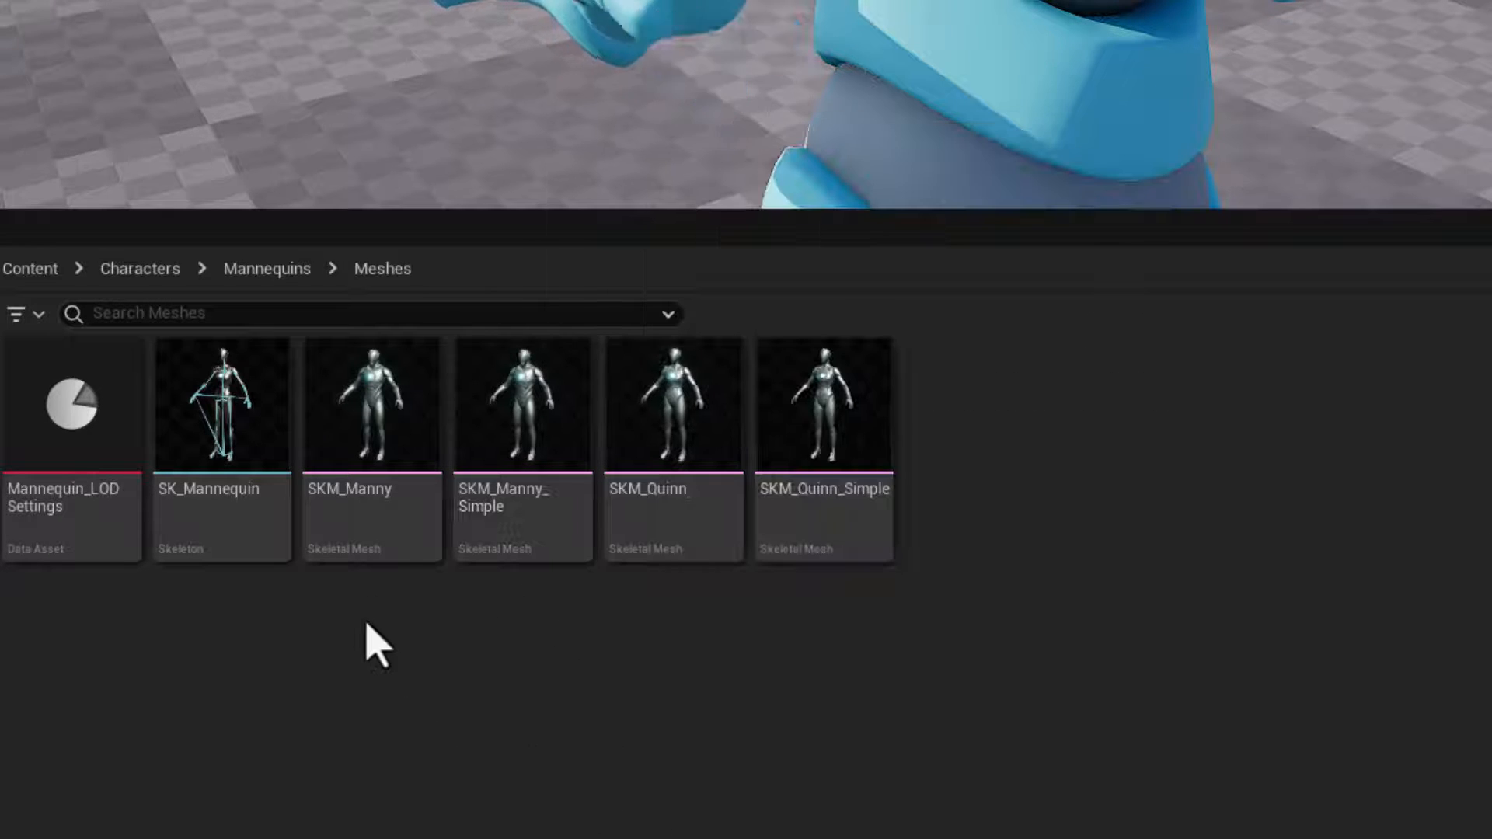
pyautogui.click(275, 272)
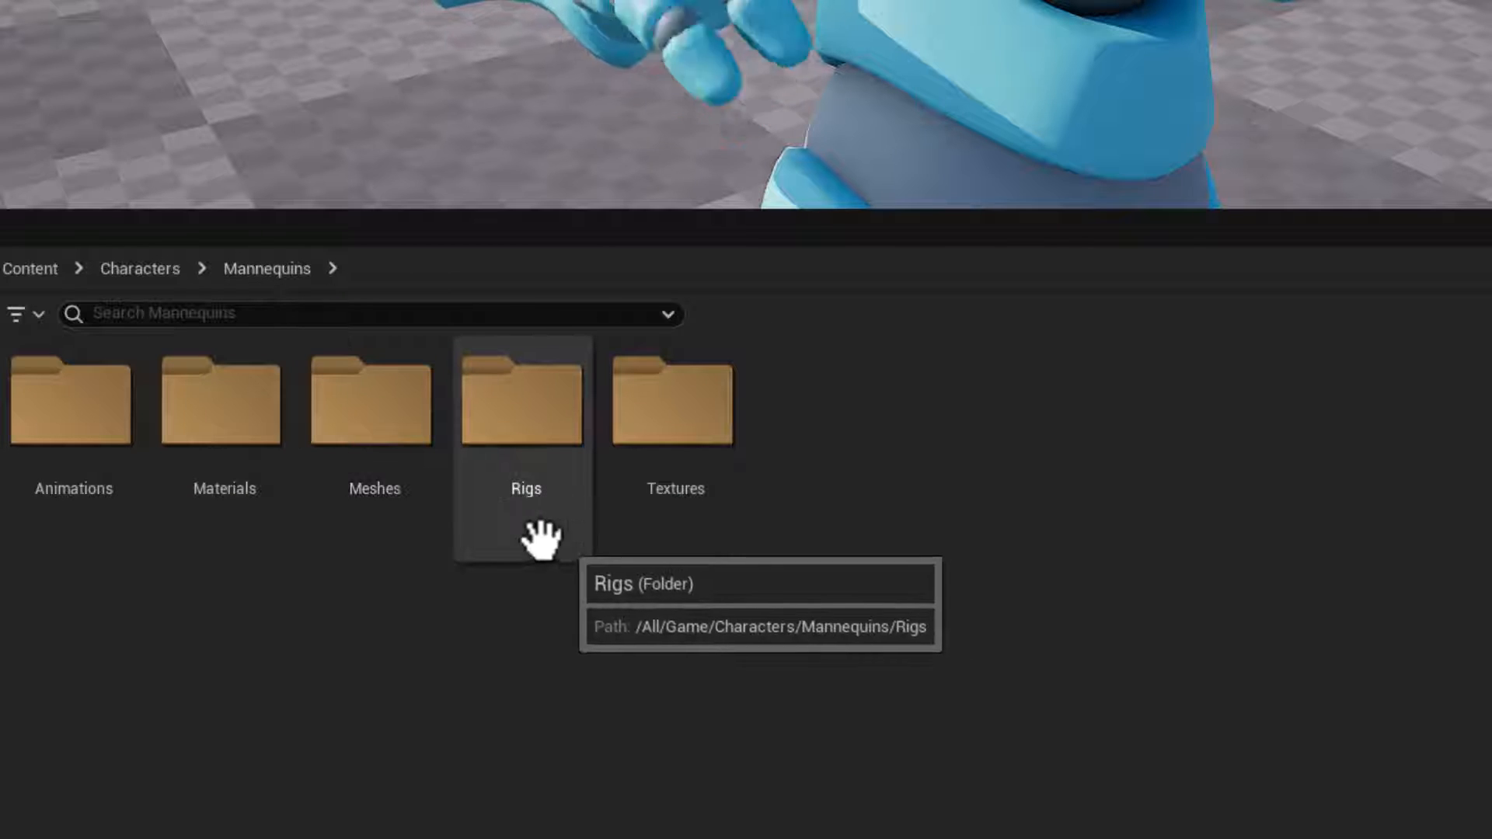
pyautogui.doubleClick(523, 424)
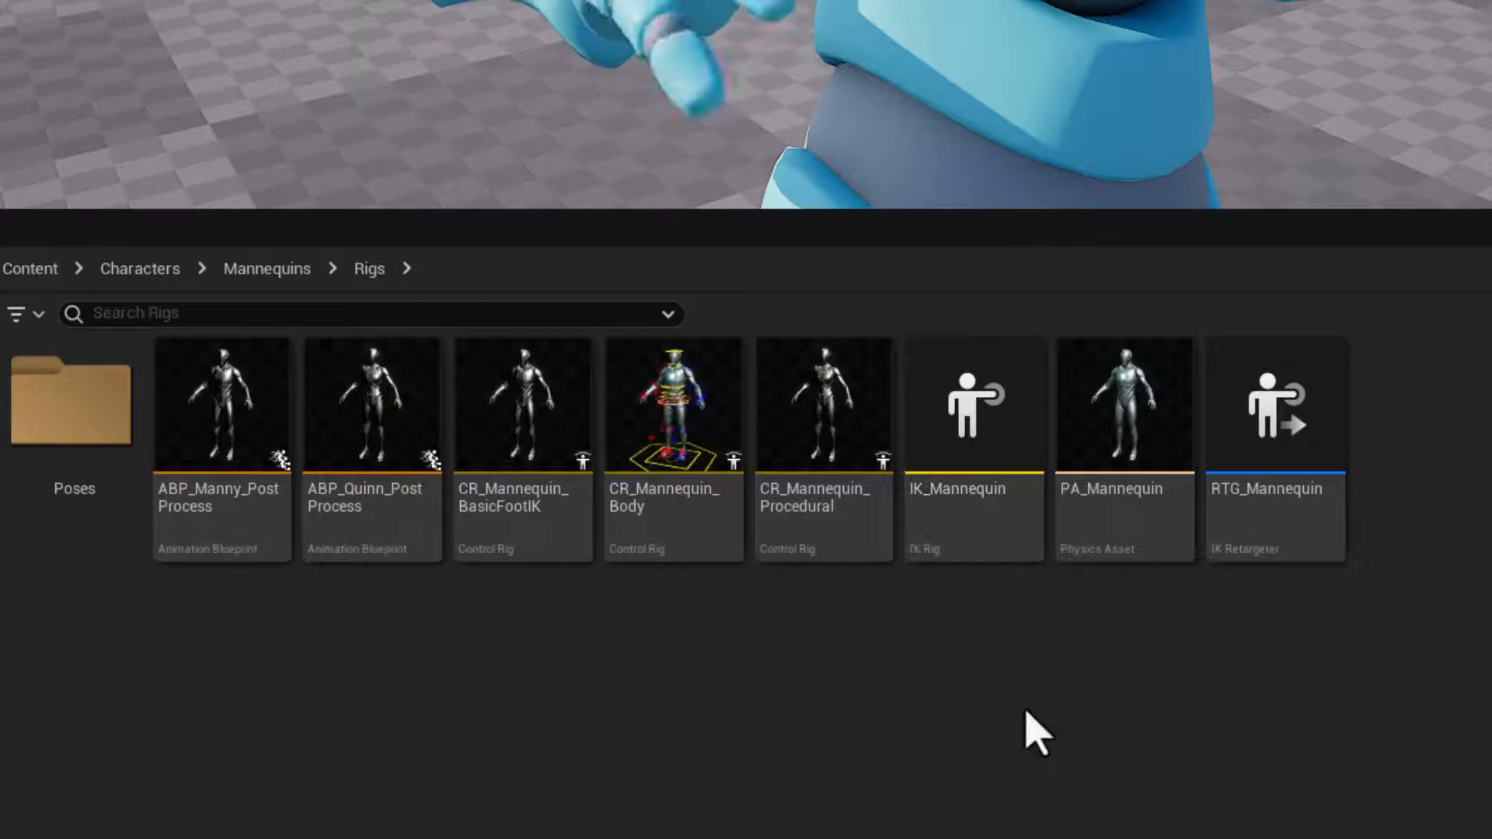
pyautogui.moveTo(1318, 554)
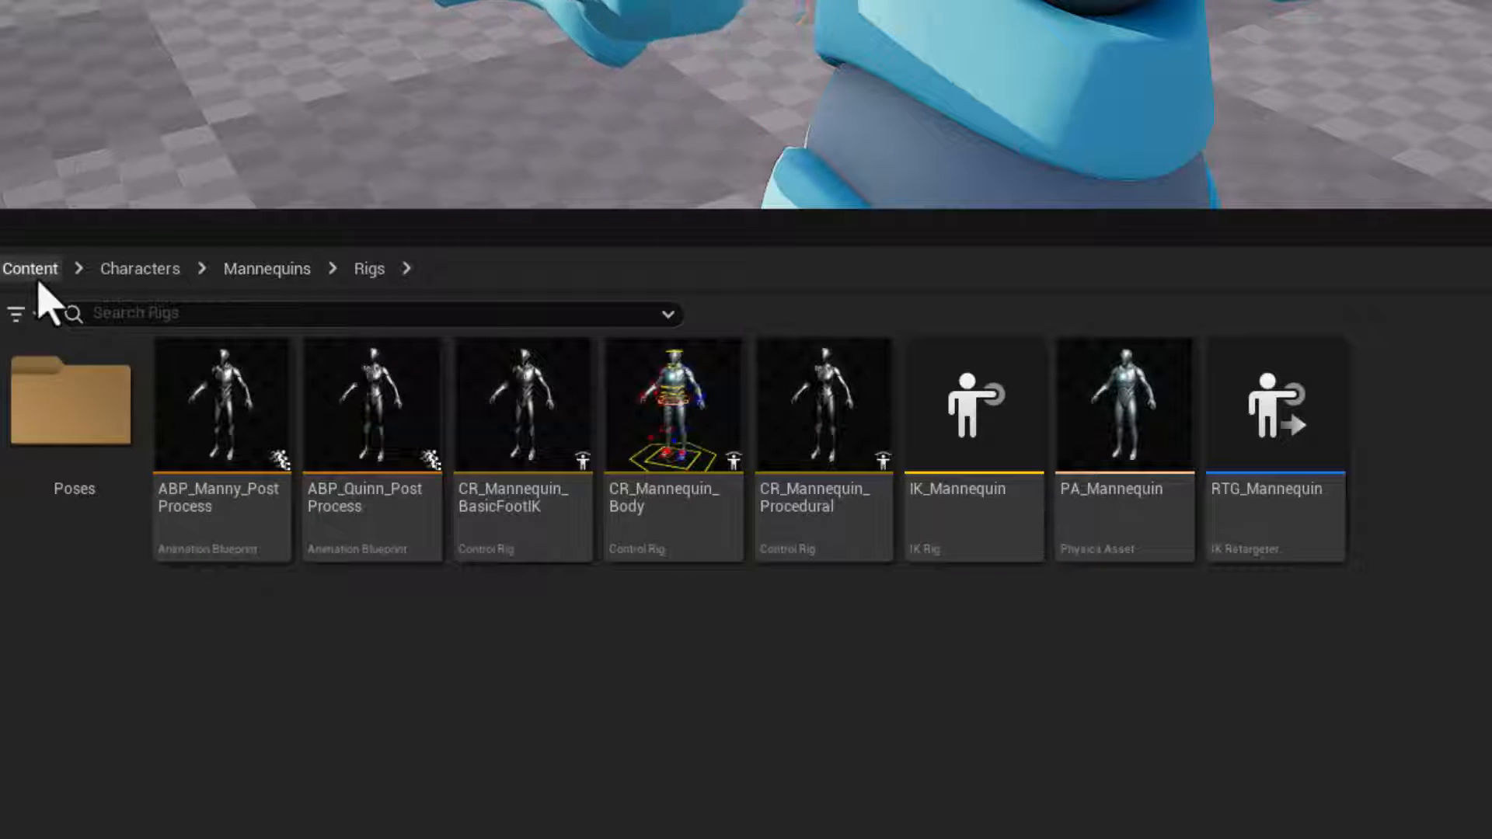
# Return to the YBot folder under Mixamo and pause playback of the FingerWiggle01 sequence
pyautogui.click(37, 278)
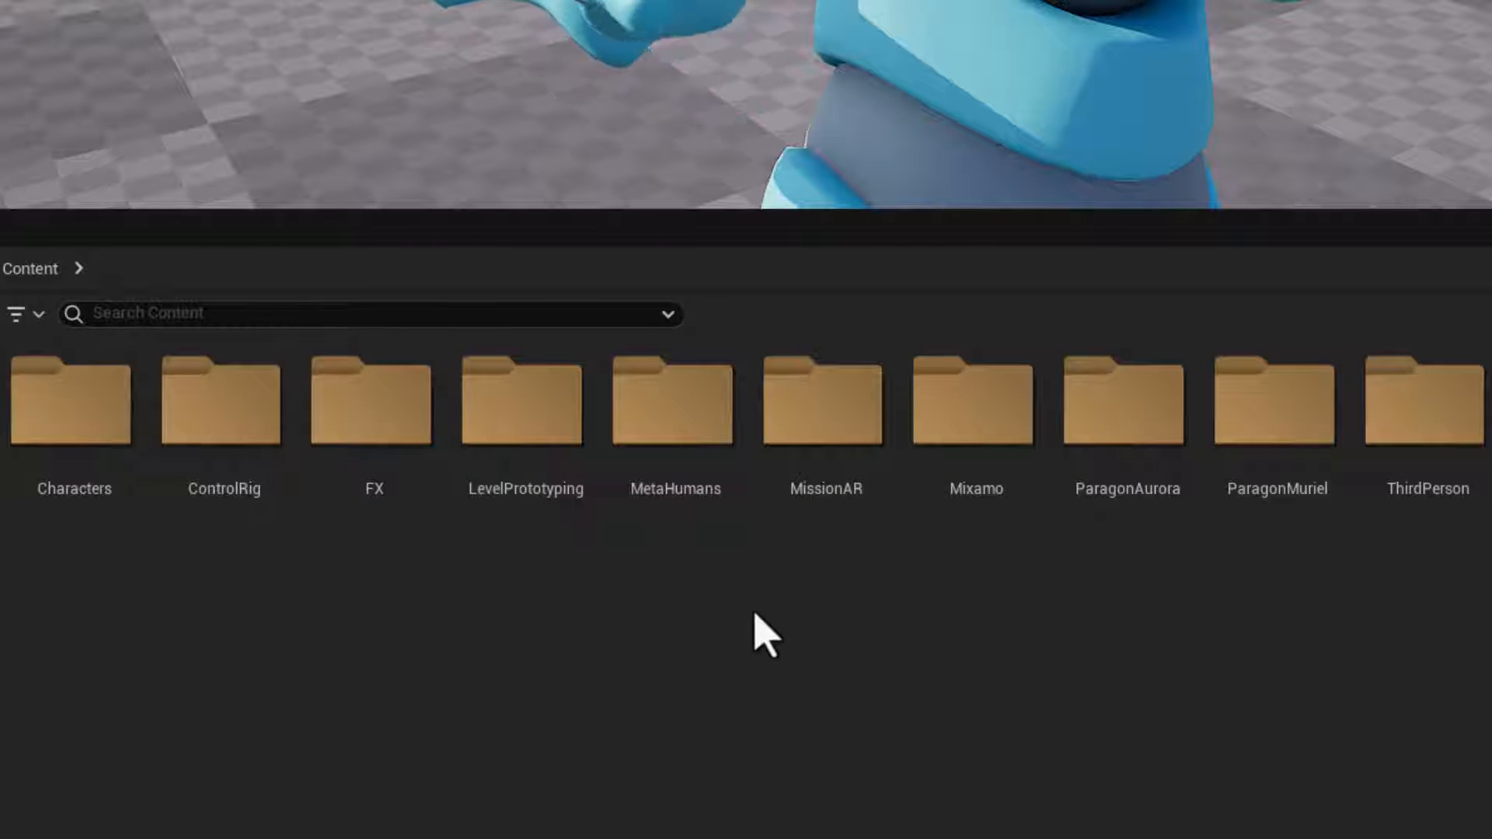
pyautogui.doubleClick(963, 427)
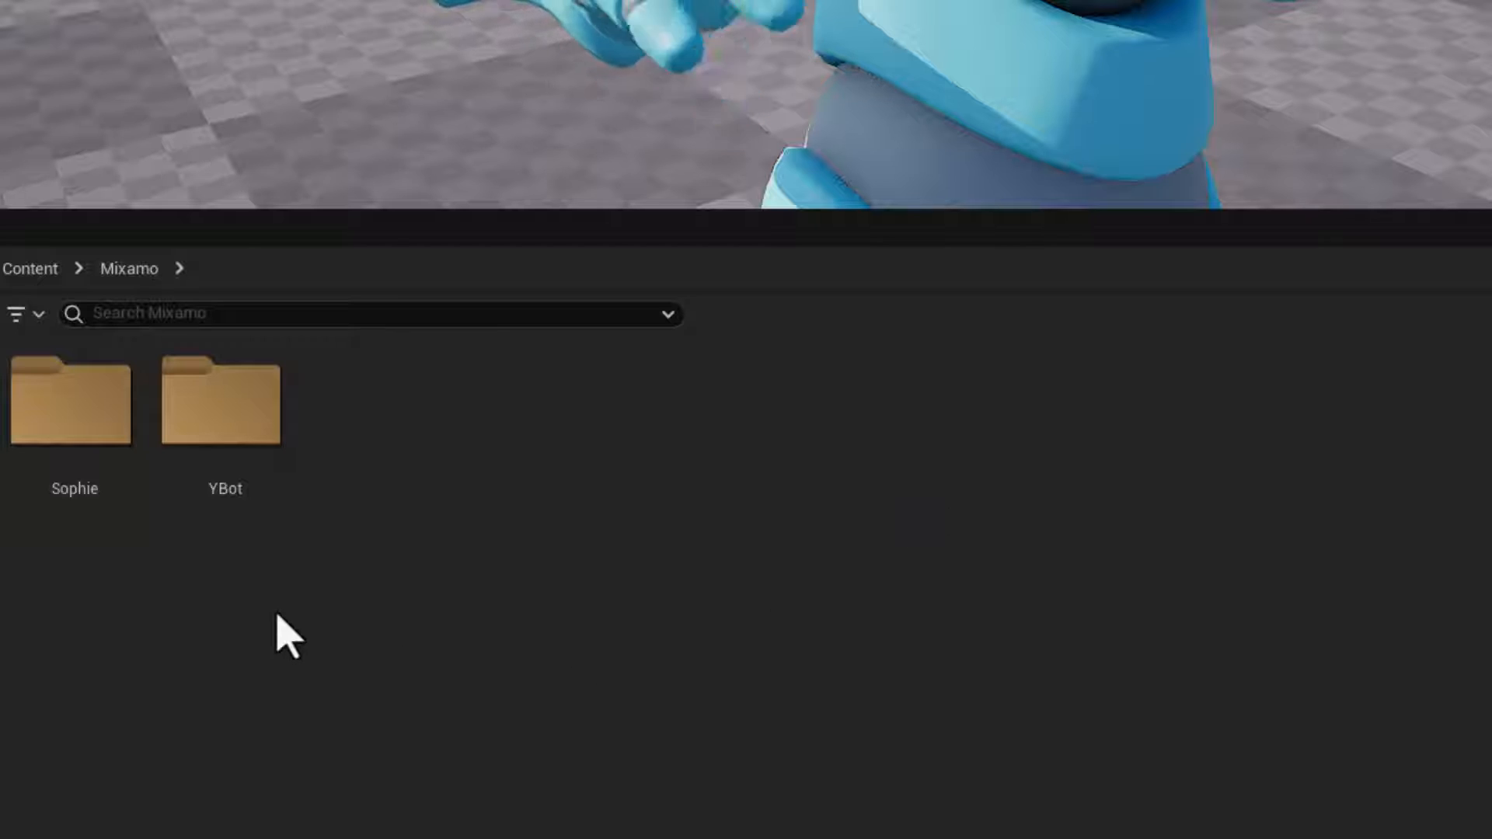
pyautogui.doubleClick(241, 433)
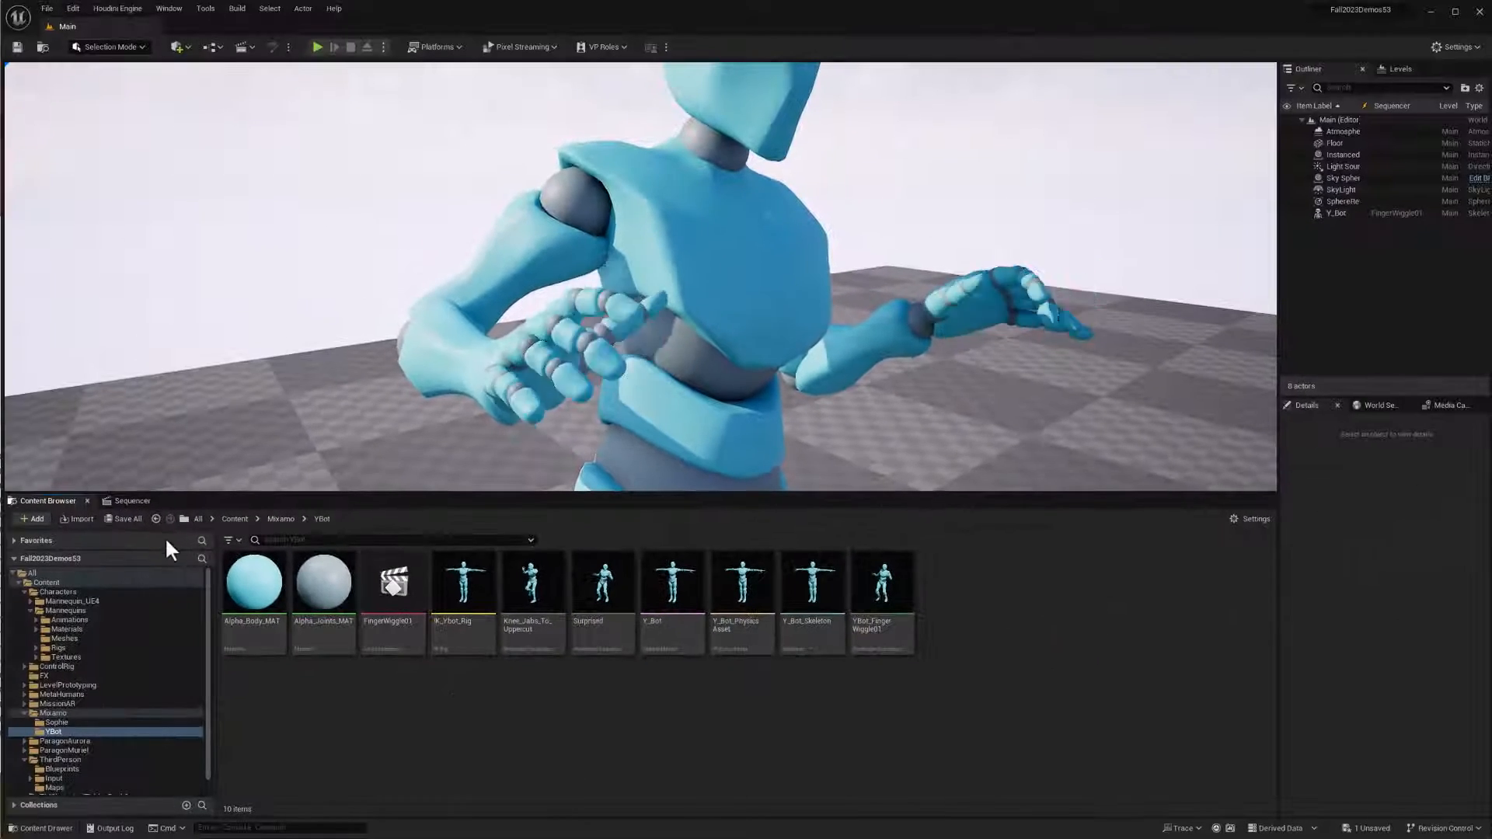
pyautogui.click(28, 414)
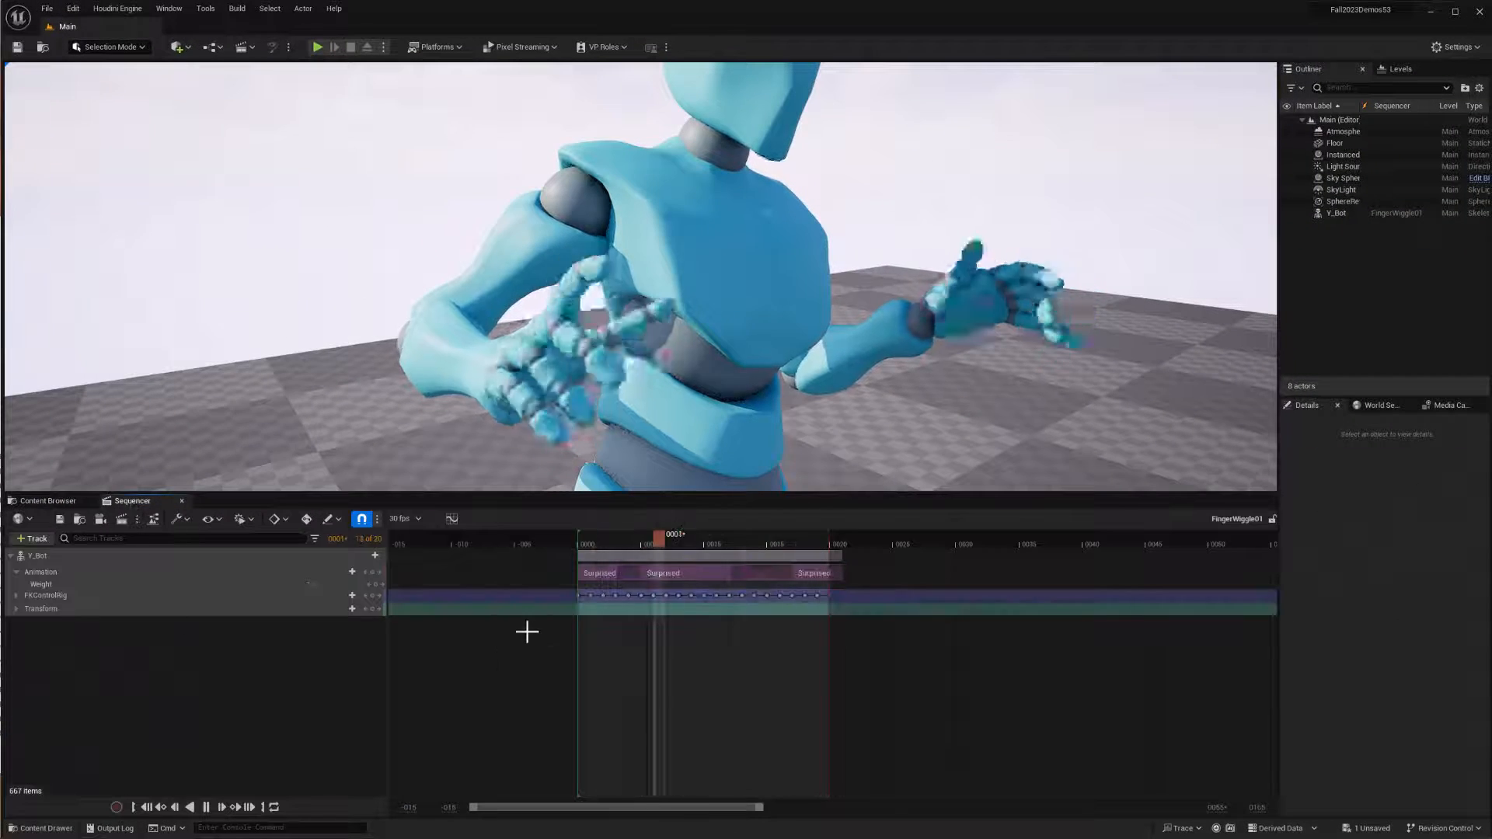
pyautogui.click(206, 808)
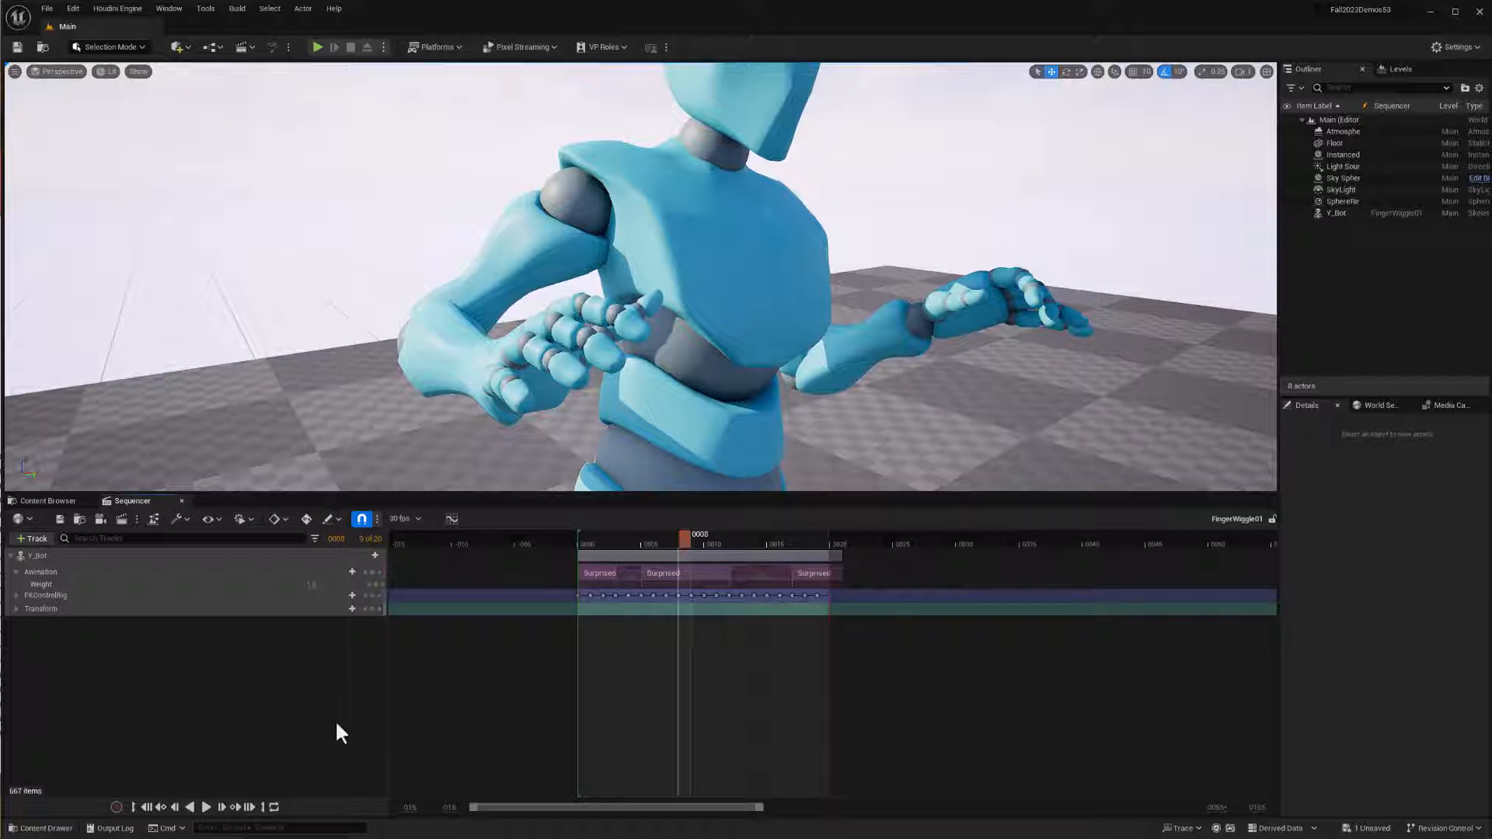
# Create an IK Retargeter asset in the YBot folder and name it RTG_YBotToManny
pyautogui.click(58, 502)
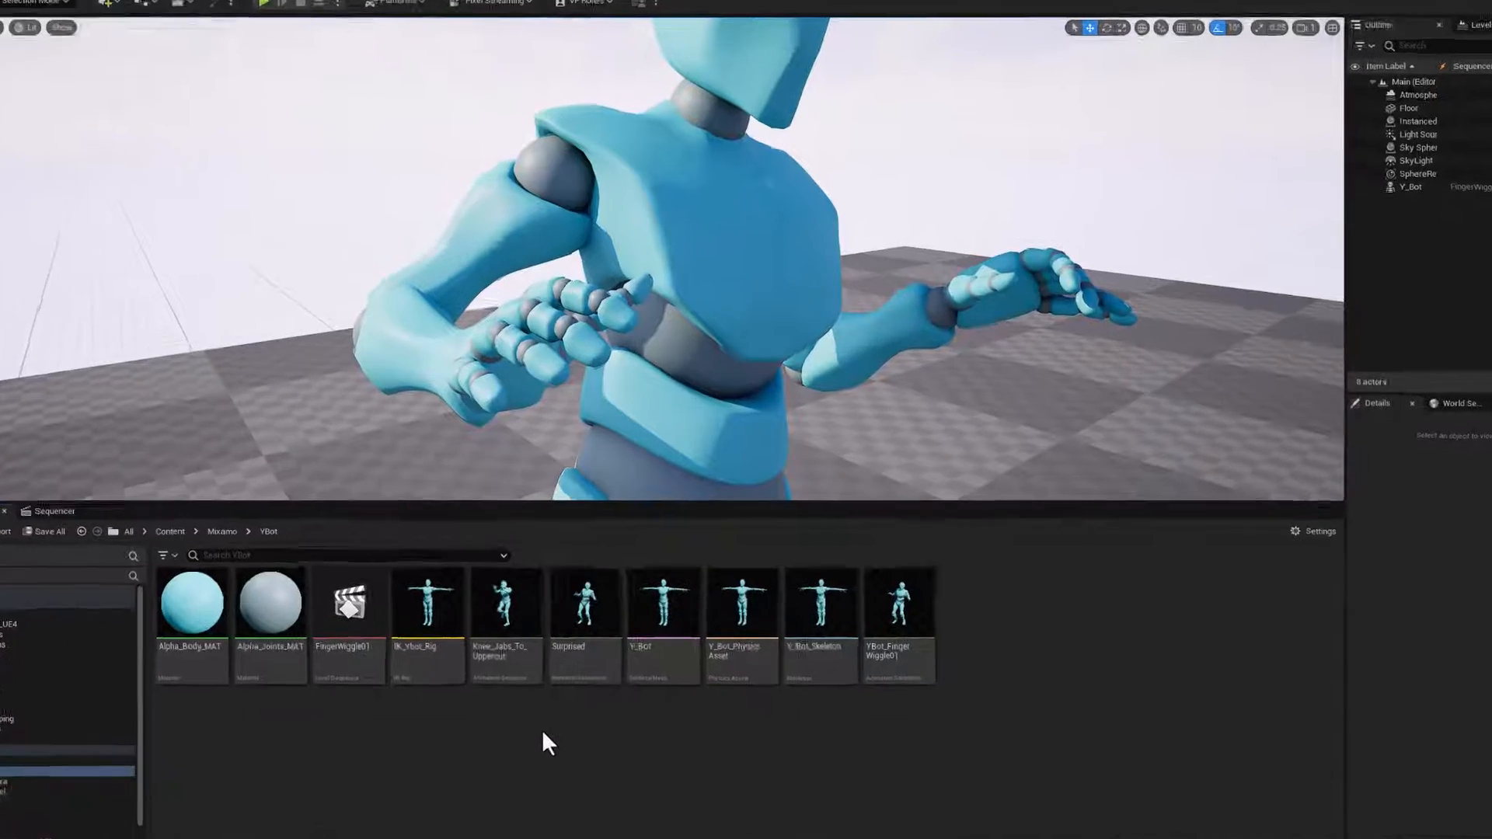
pyautogui.rightClick(562, 707)
pyautogui.moveTo(587, 375)
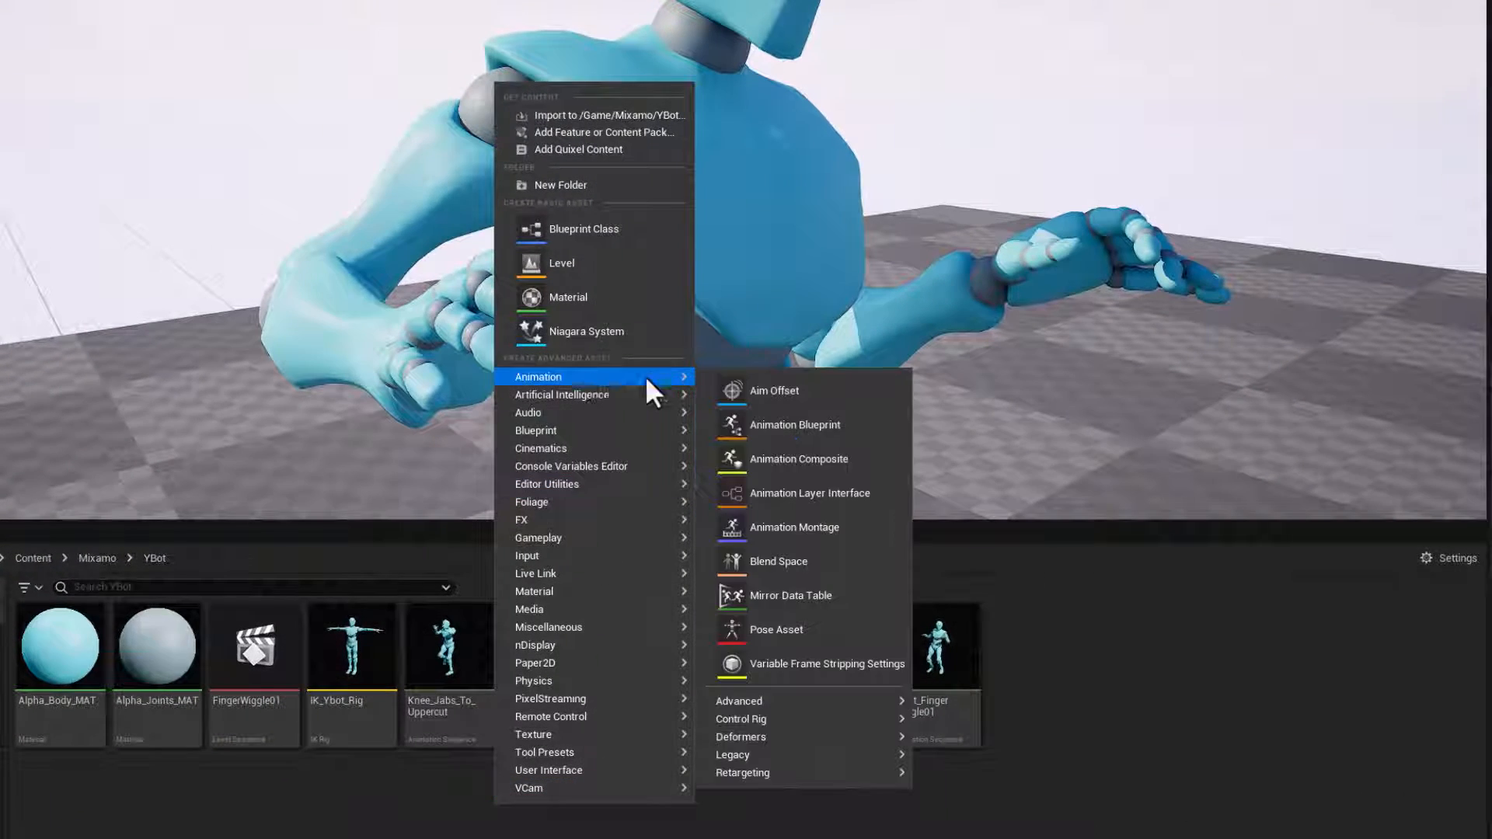
pyautogui.moveTo(774, 774)
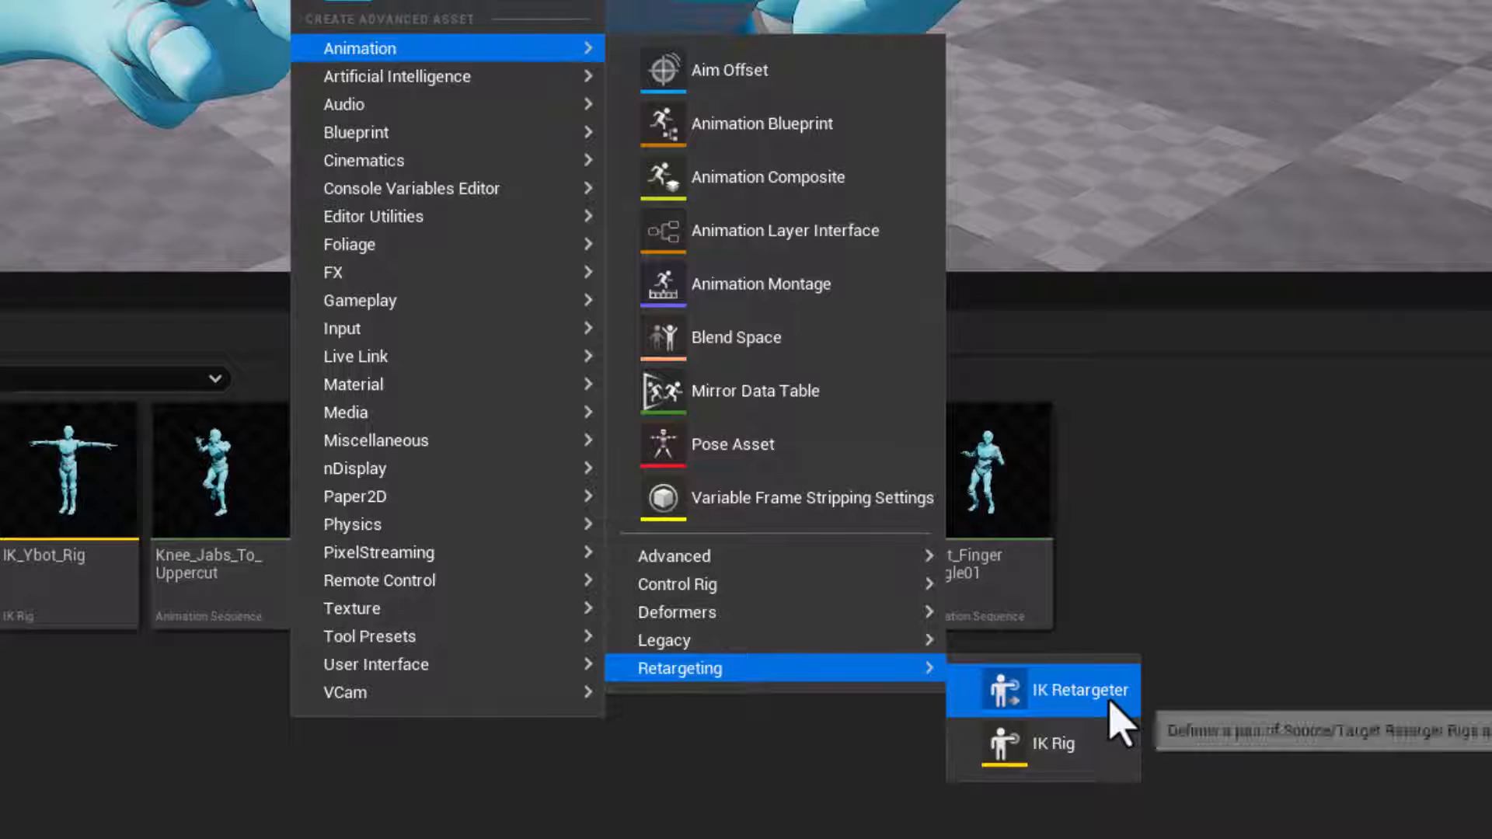
pyautogui.click(1112, 704)
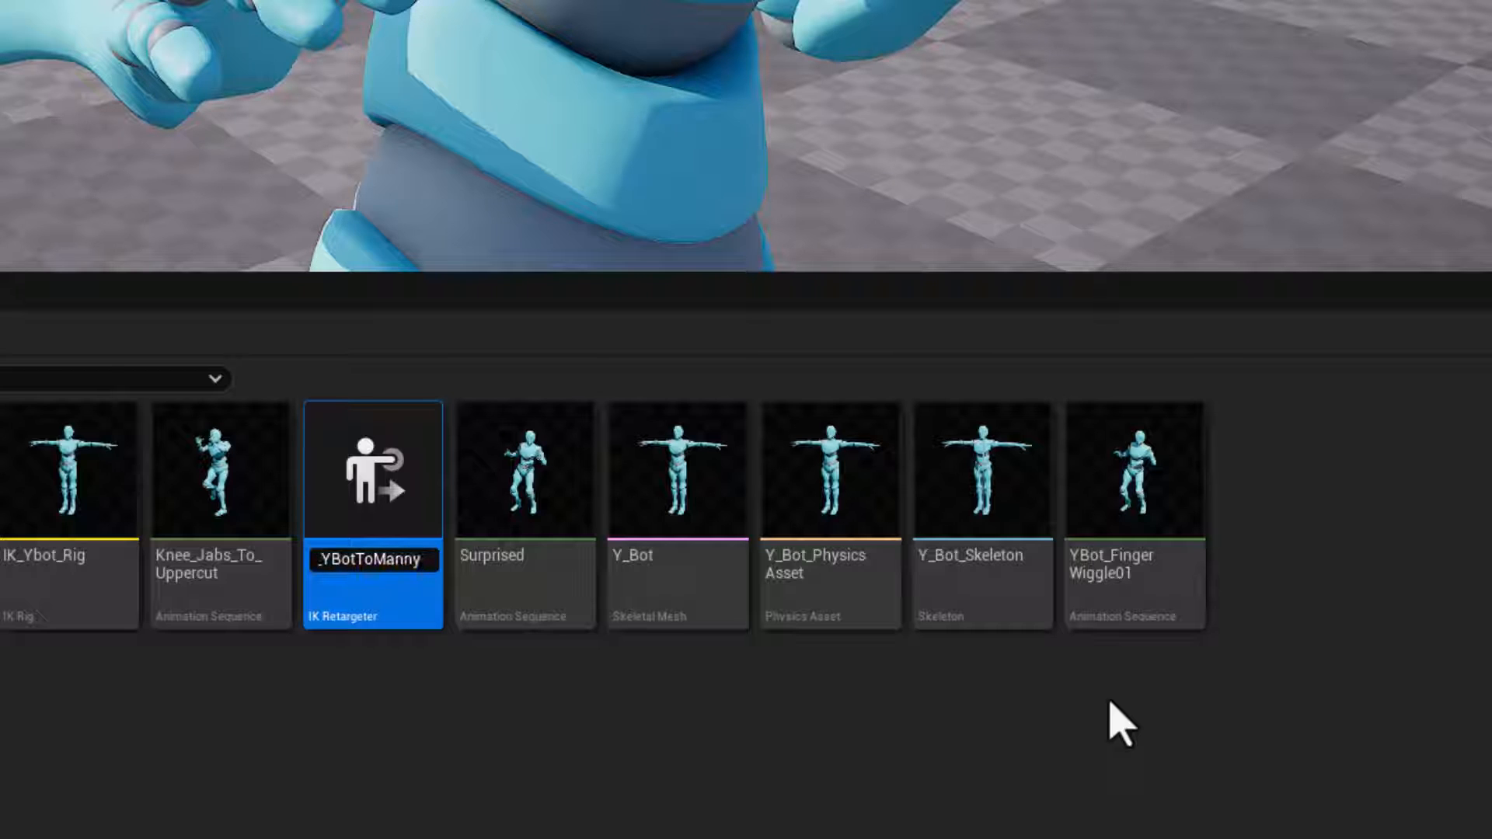
pyautogui.write('RTG_YBotToManny')
pyautogui.press('Return')
# Open the RTG_YBotToManny retargeter and assign IK_Ybot_Rig as its source IK rig
pyautogui.doubleClick(380, 516)
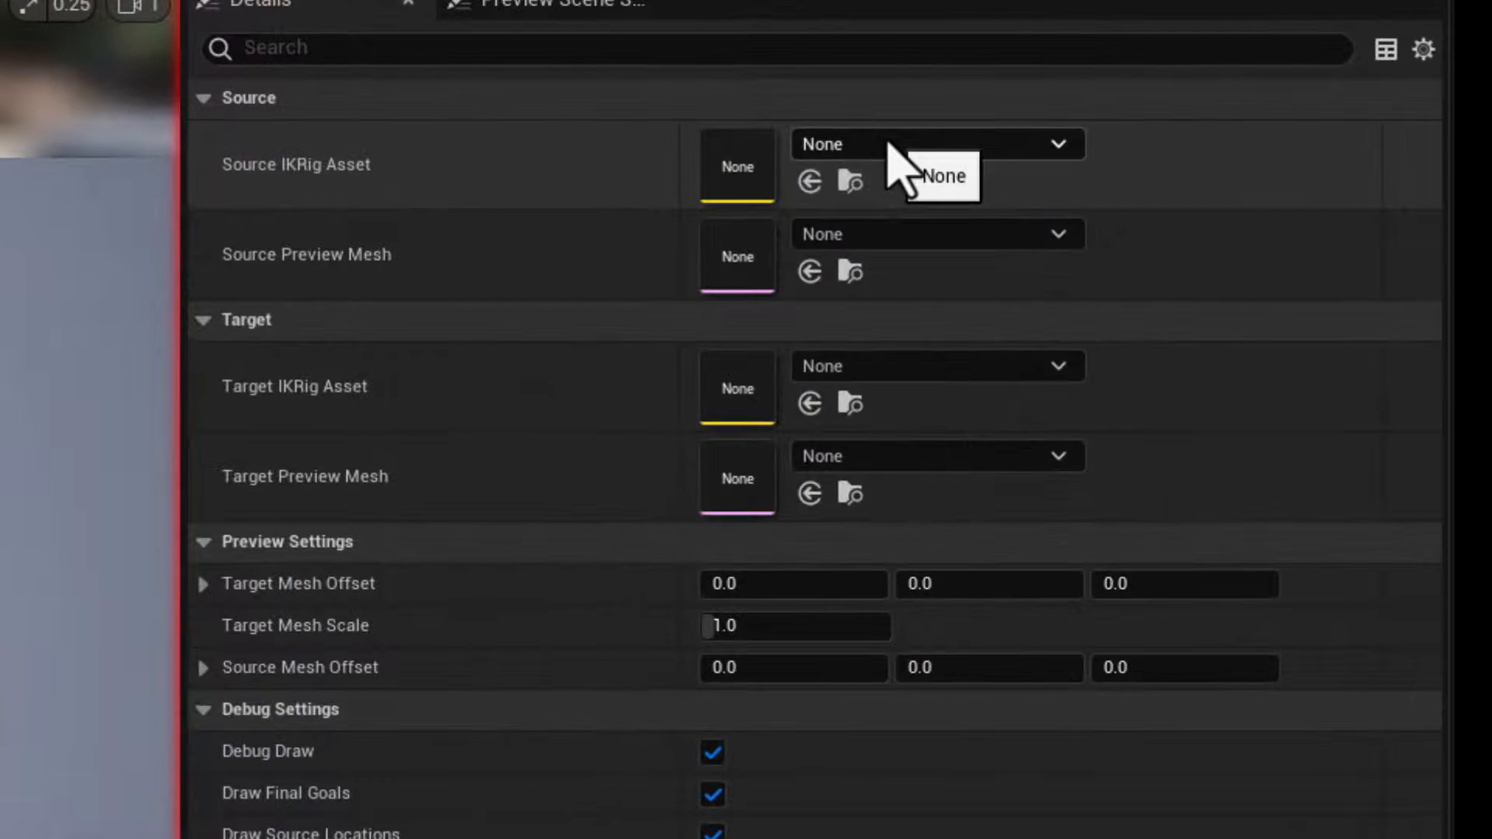
pyautogui.click(1265, 126)
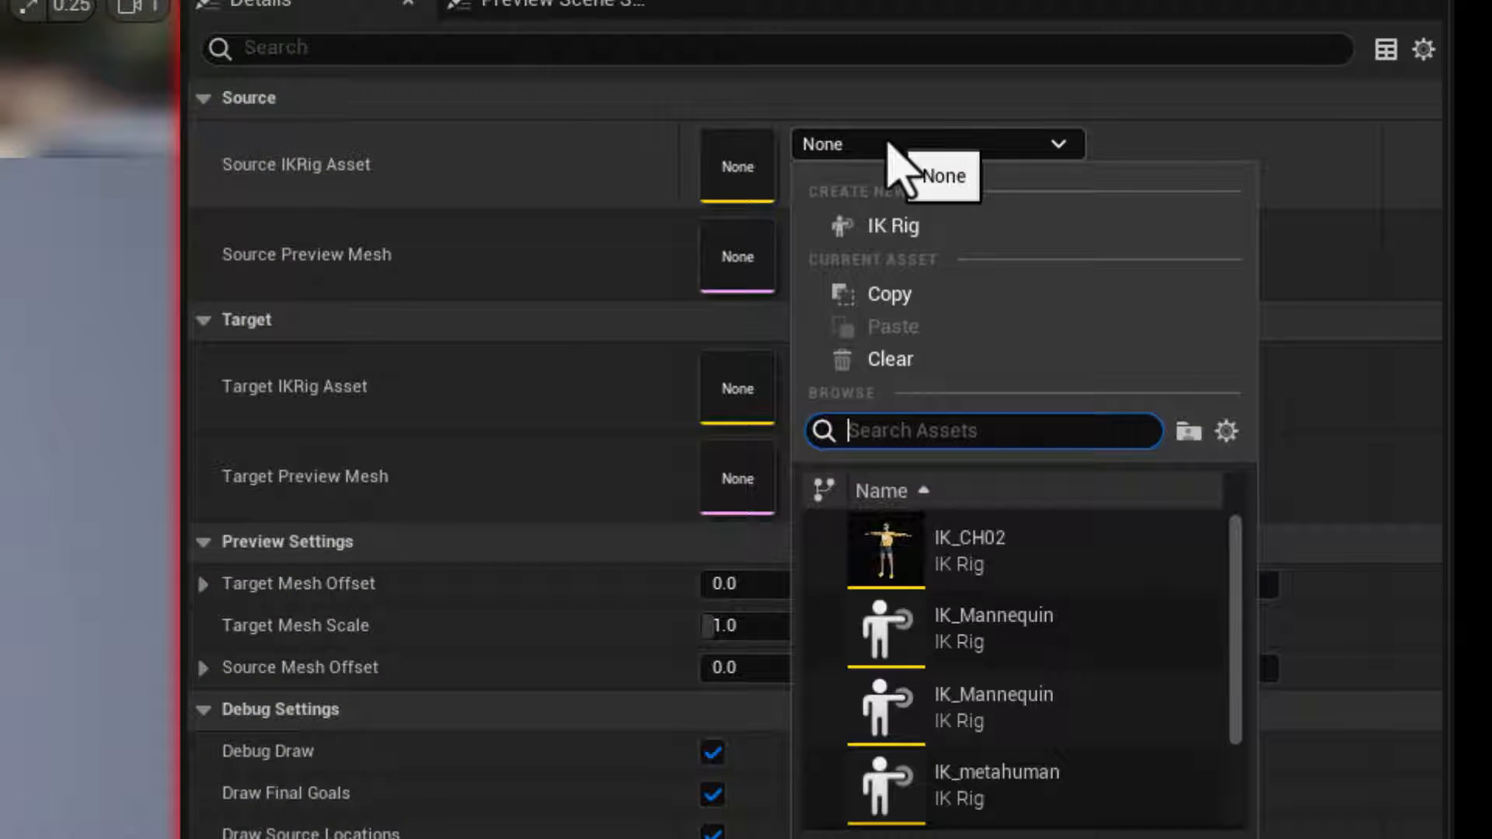
pyautogui.write('Ybot')
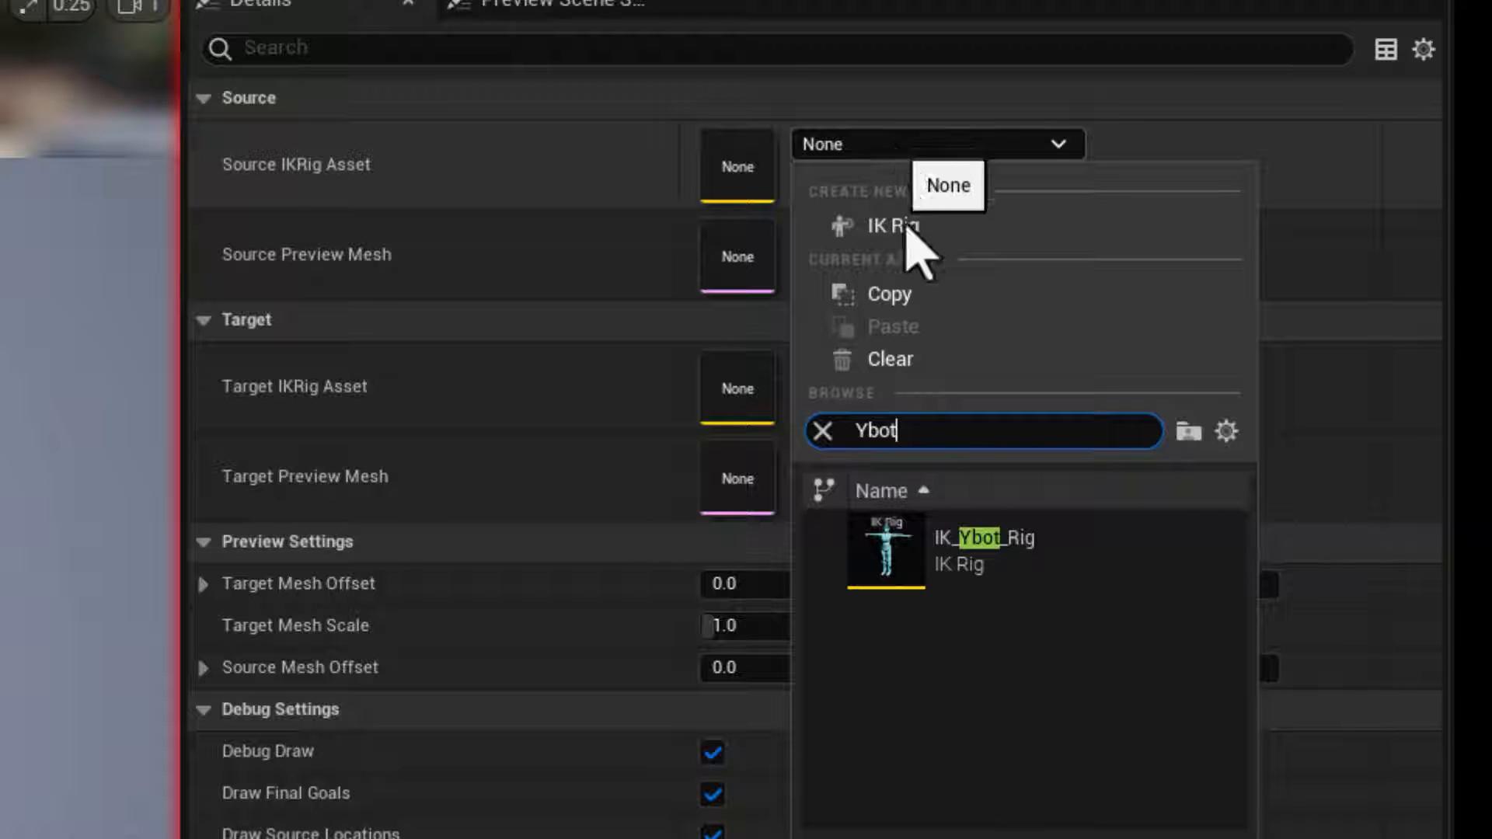
pyautogui.click(930, 564)
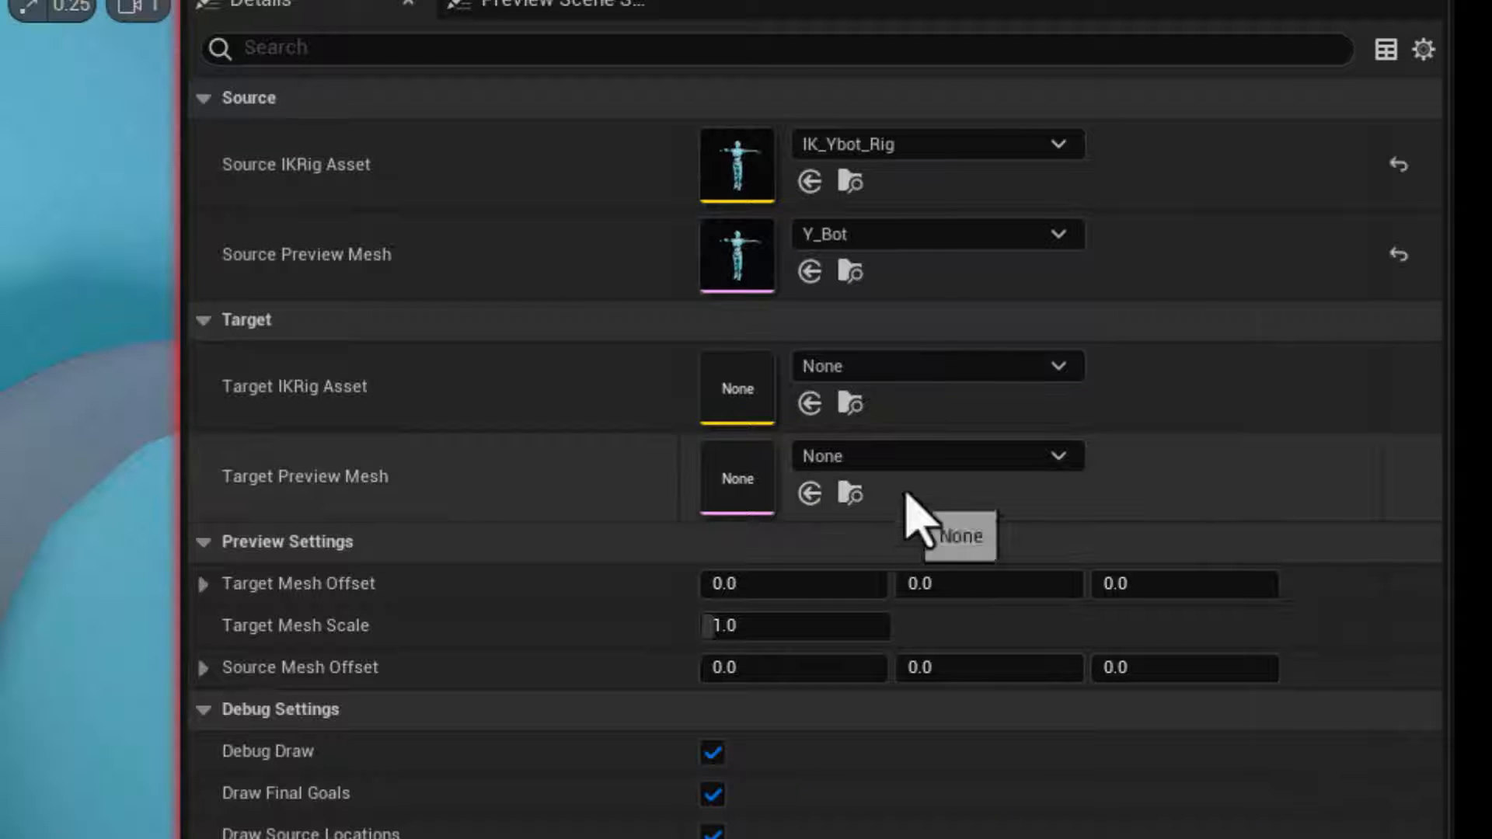
# Assign the IK_Mannequin rig that uses the SKM_Manny mesh as the retargeter's target IK rig
pyautogui.click(878, 371)
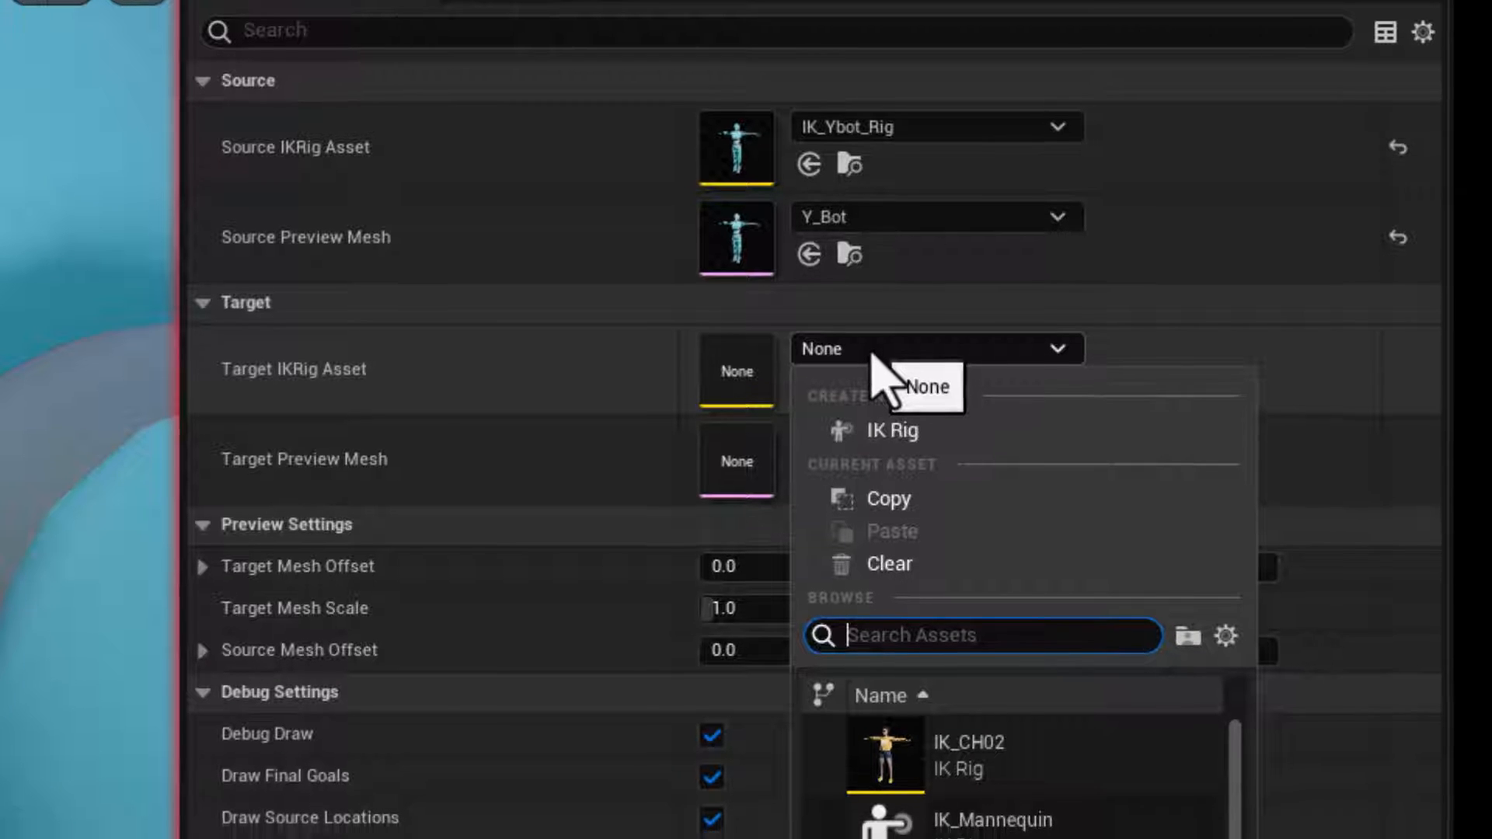
pyautogui.write('Manny')
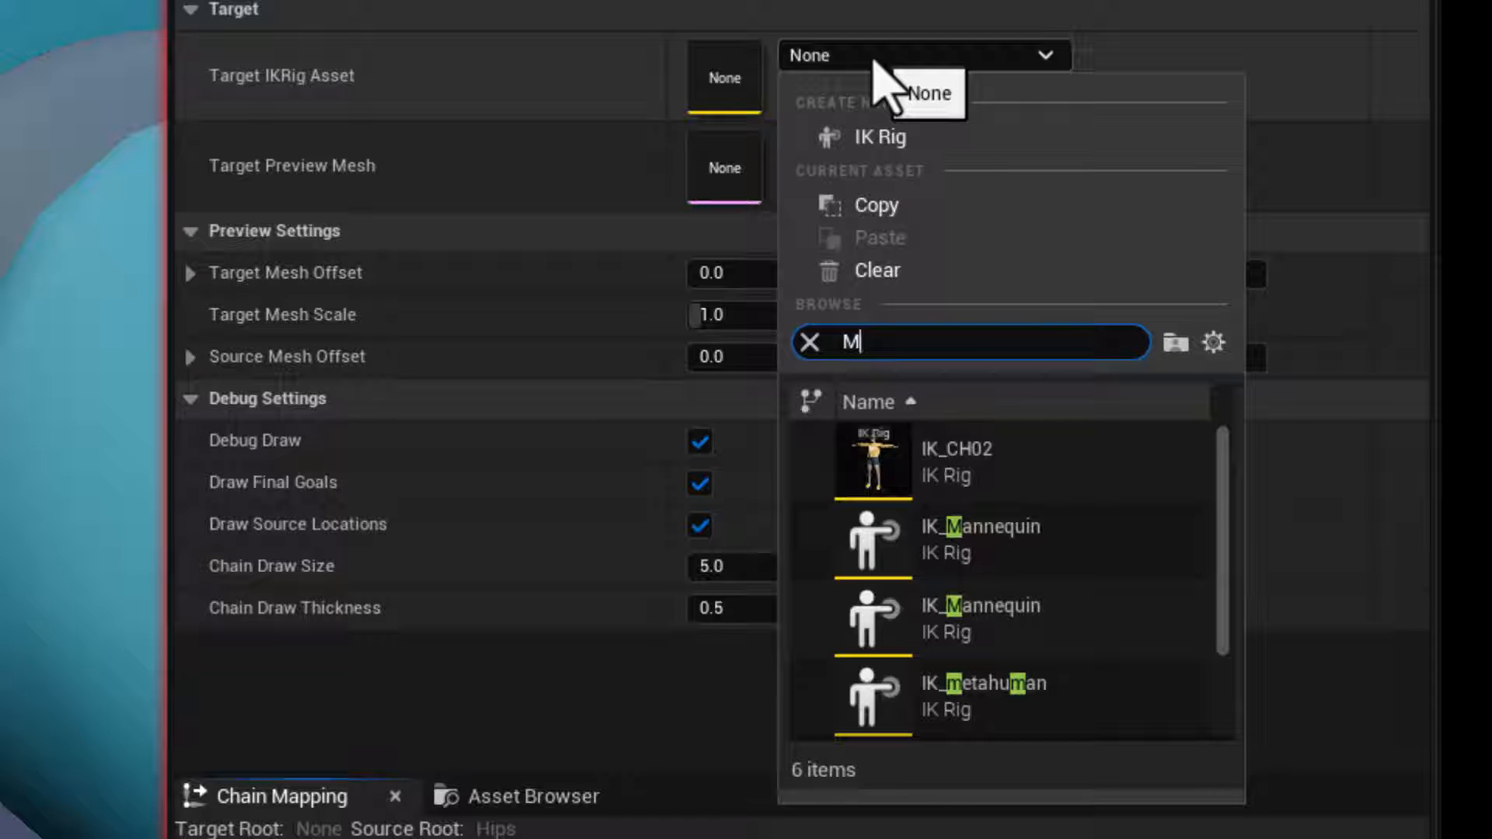
pyautogui.write('n')
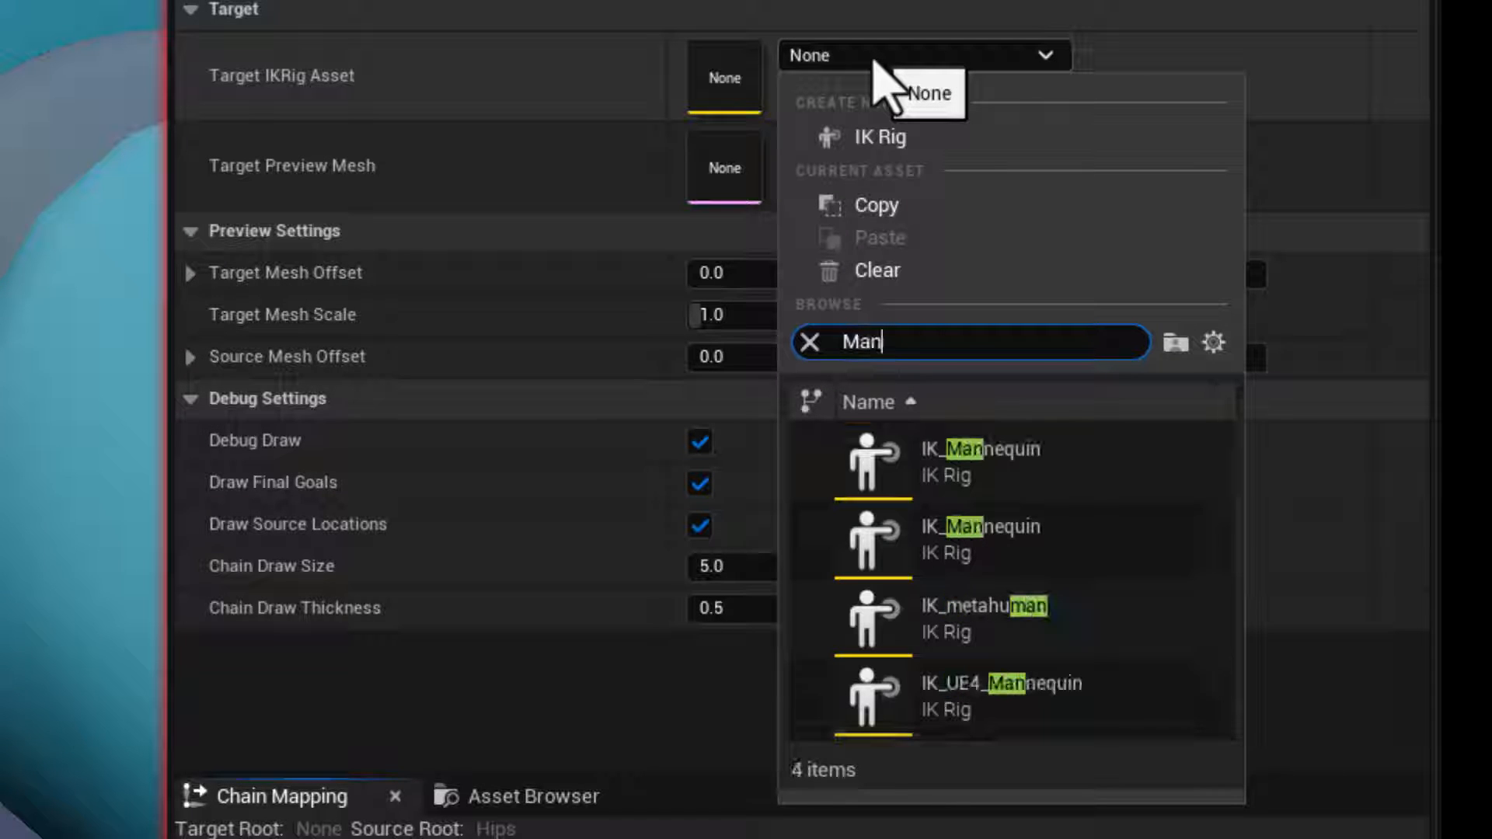
pyautogui.click(968, 550)
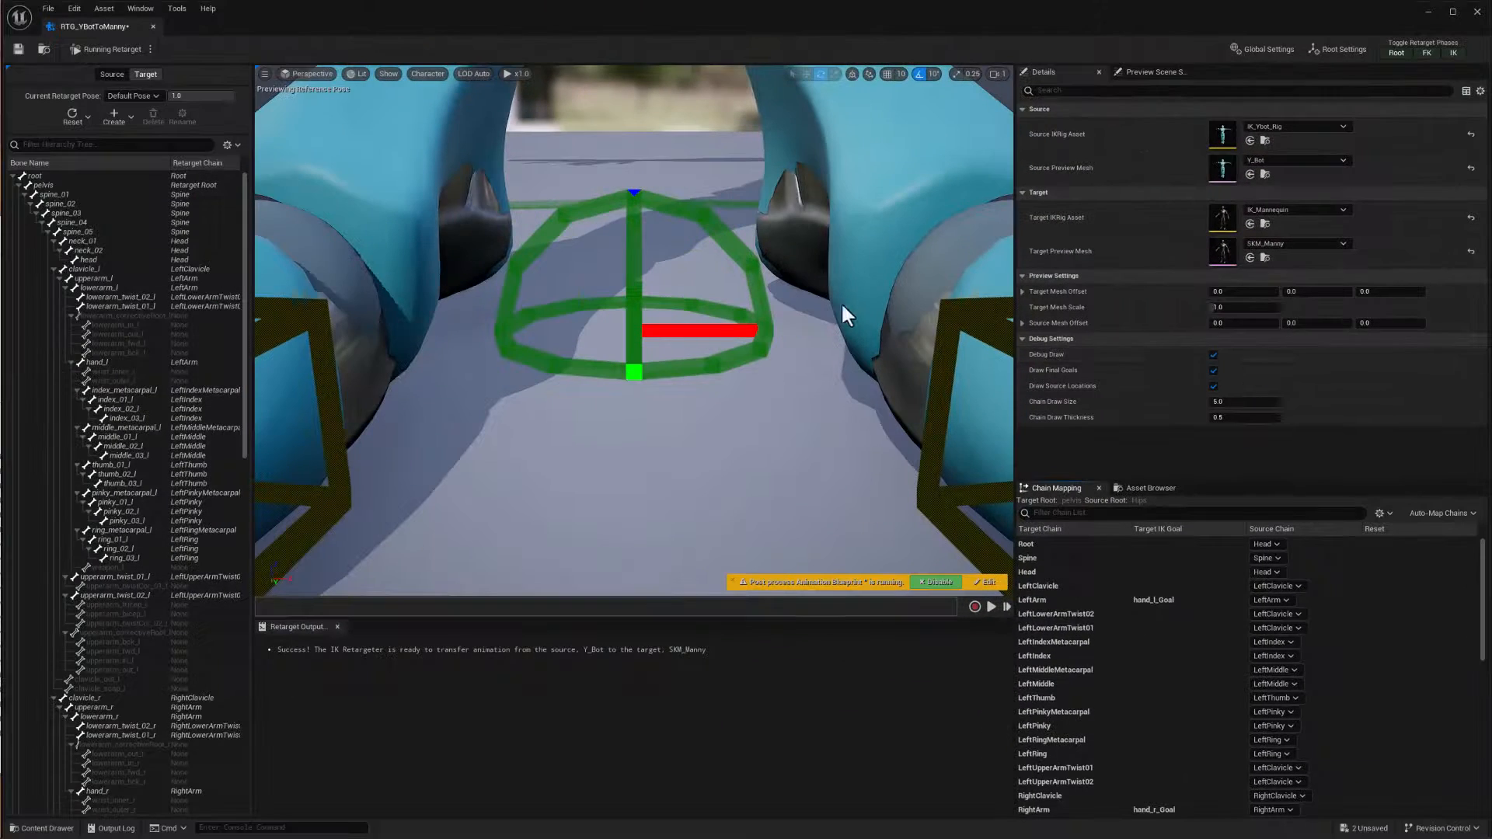
# Clear all chain mappings and auto-map only the empty chains using exact name matching
pyautogui.scroll(-10, 771, 301)
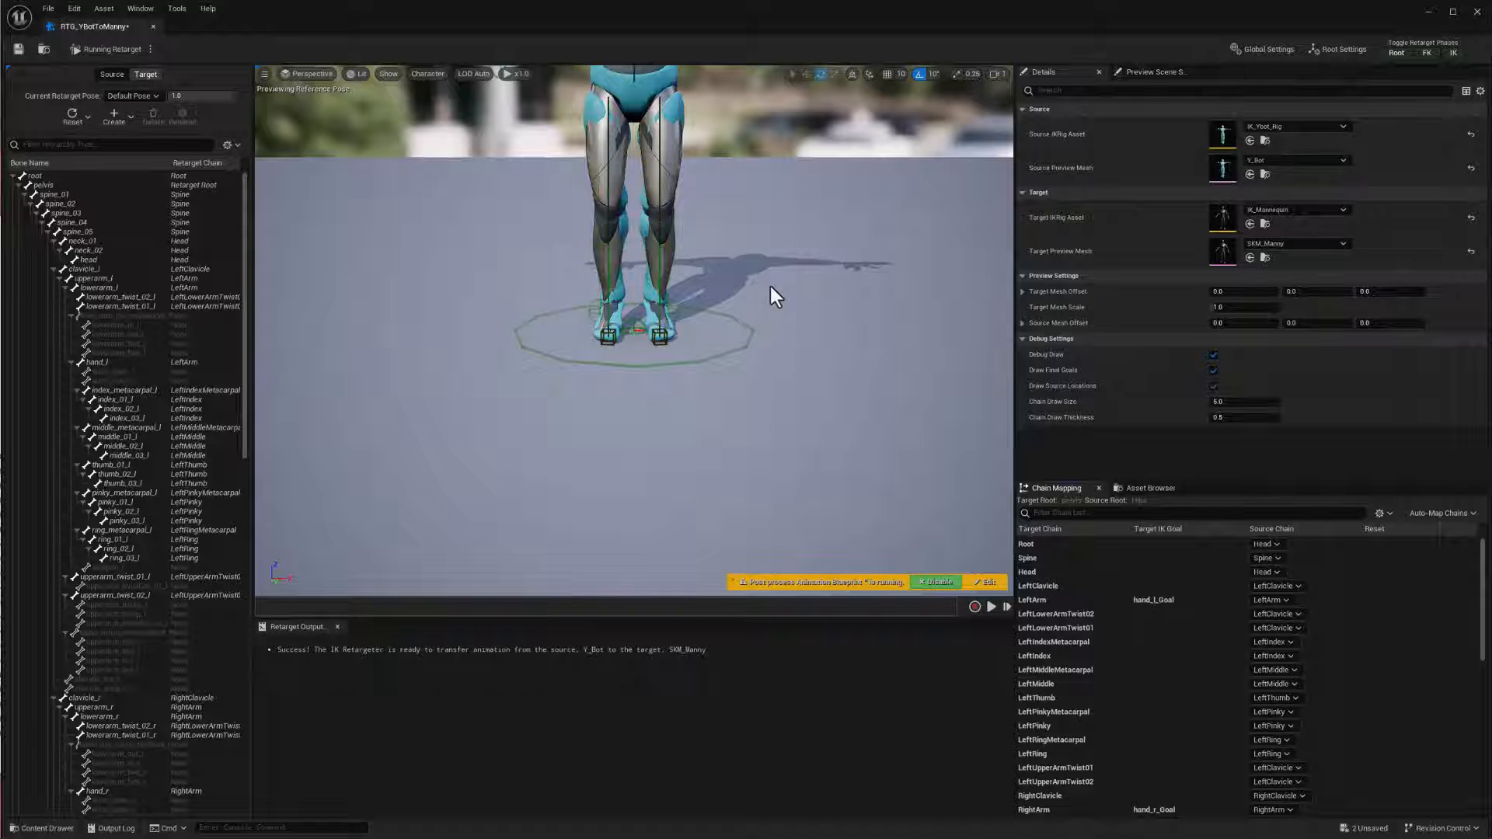
pyautogui.scroll(-5, 771, 295)
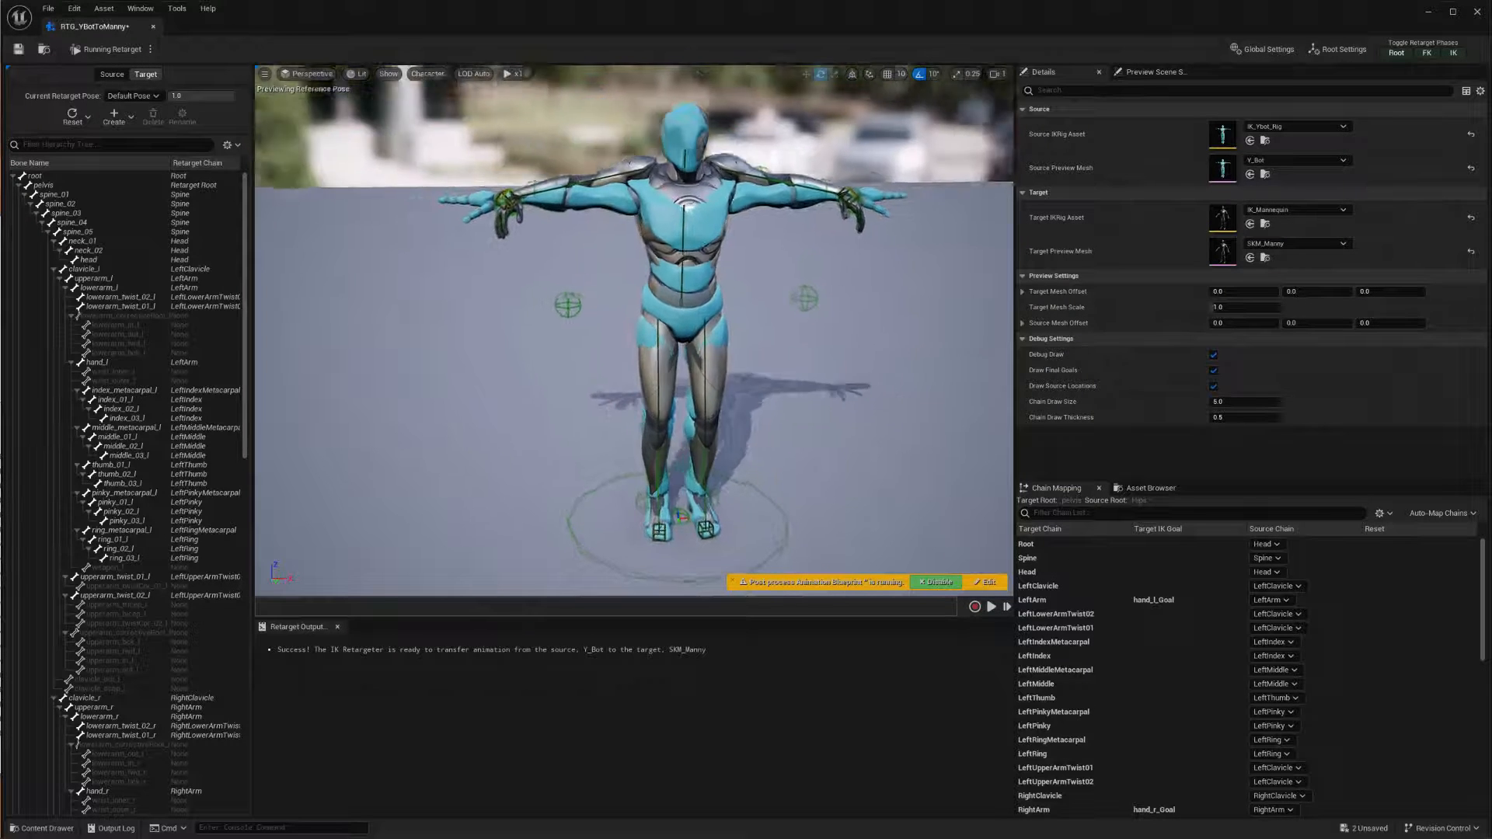
pyautogui.keyDown('alt'); pyautogui.moveTo(771, 301); pyautogui.dragTo(771, 350); pyautogui.keyUp('alt')
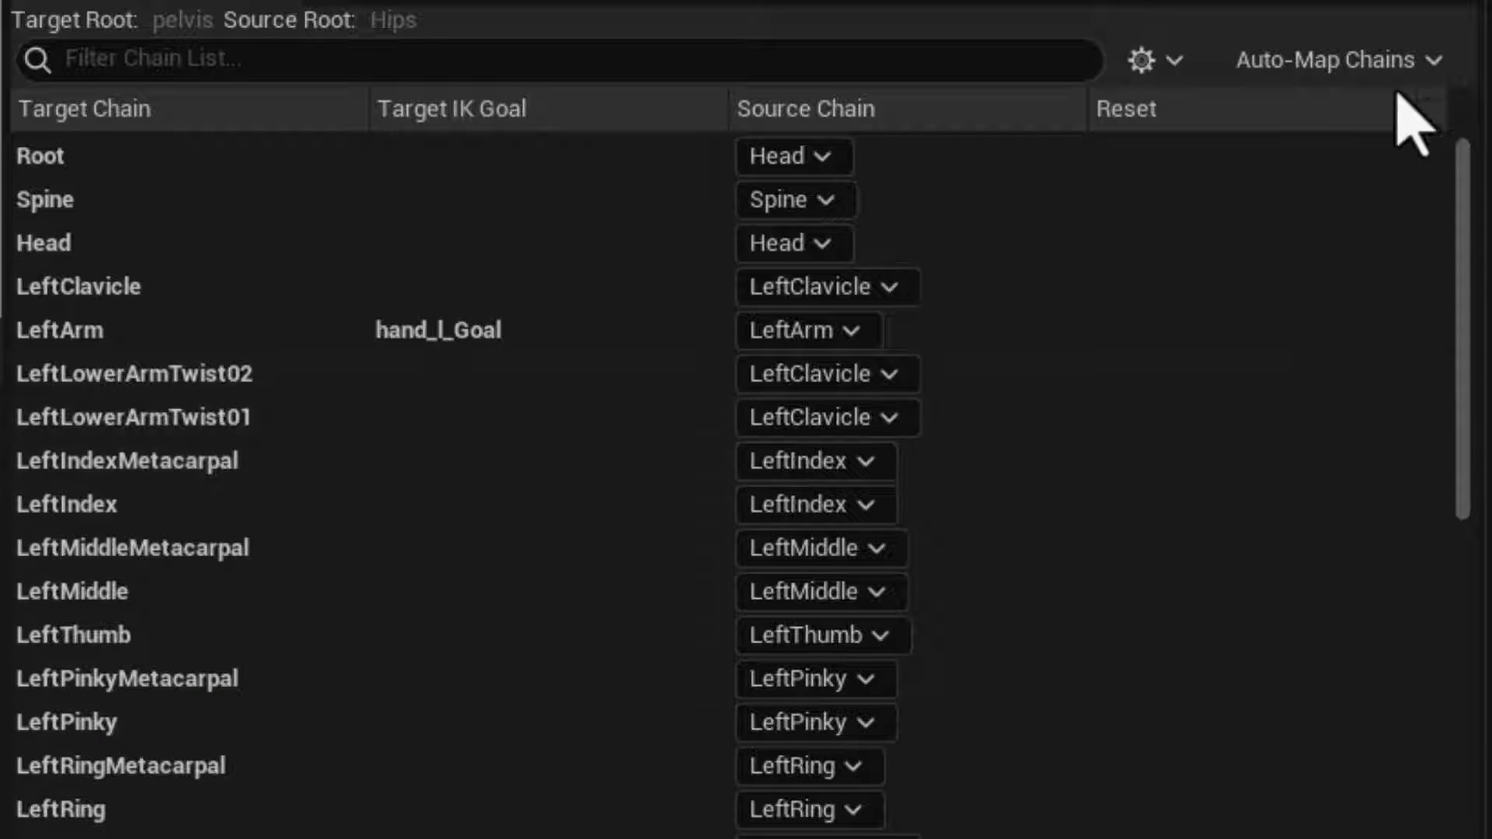
pyautogui.click(1352, 60)
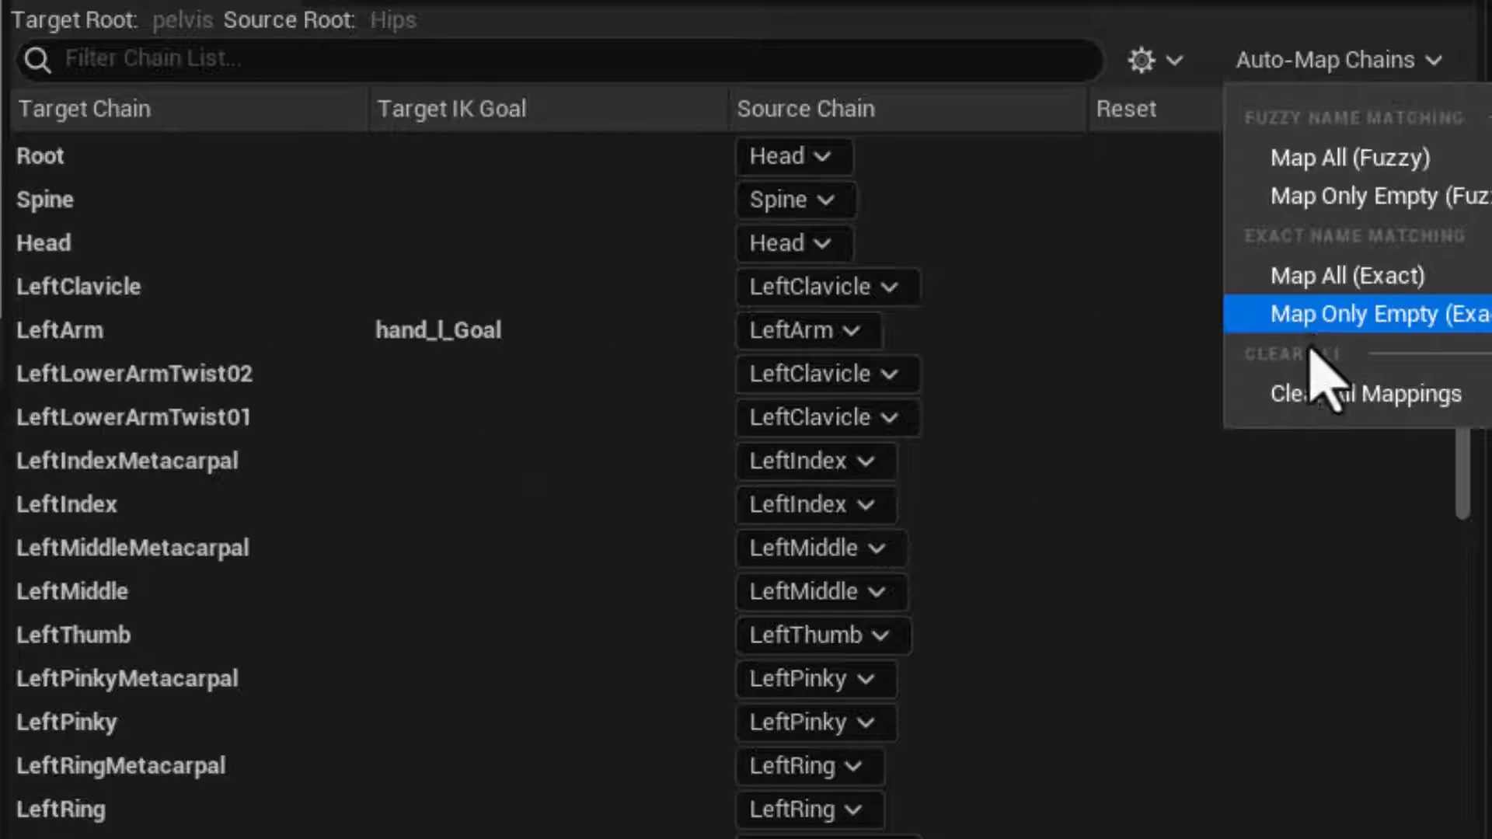
pyautogui.click(1282, 412)
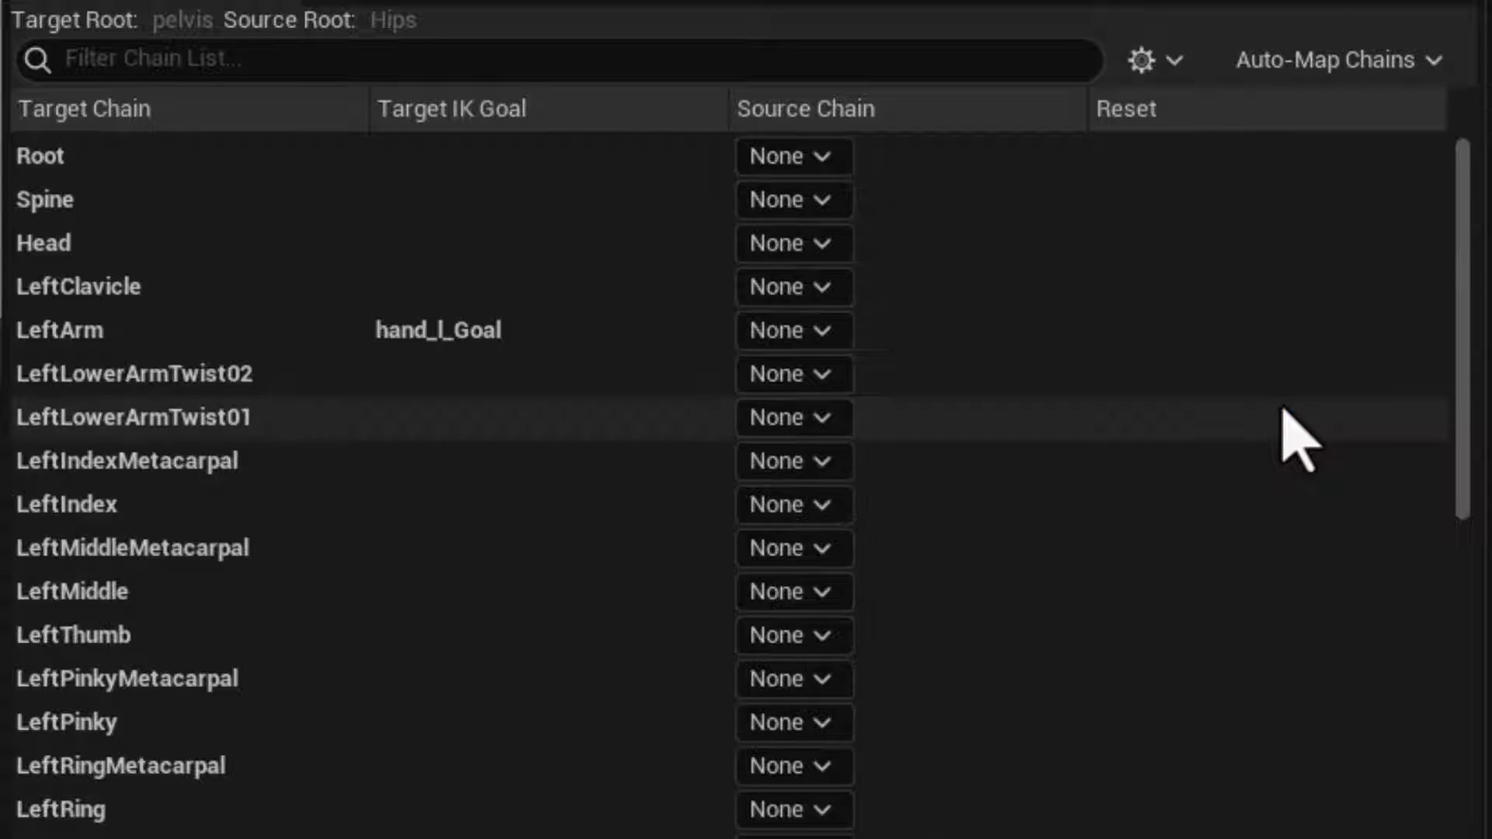
pyautogui.click(1263, 68)
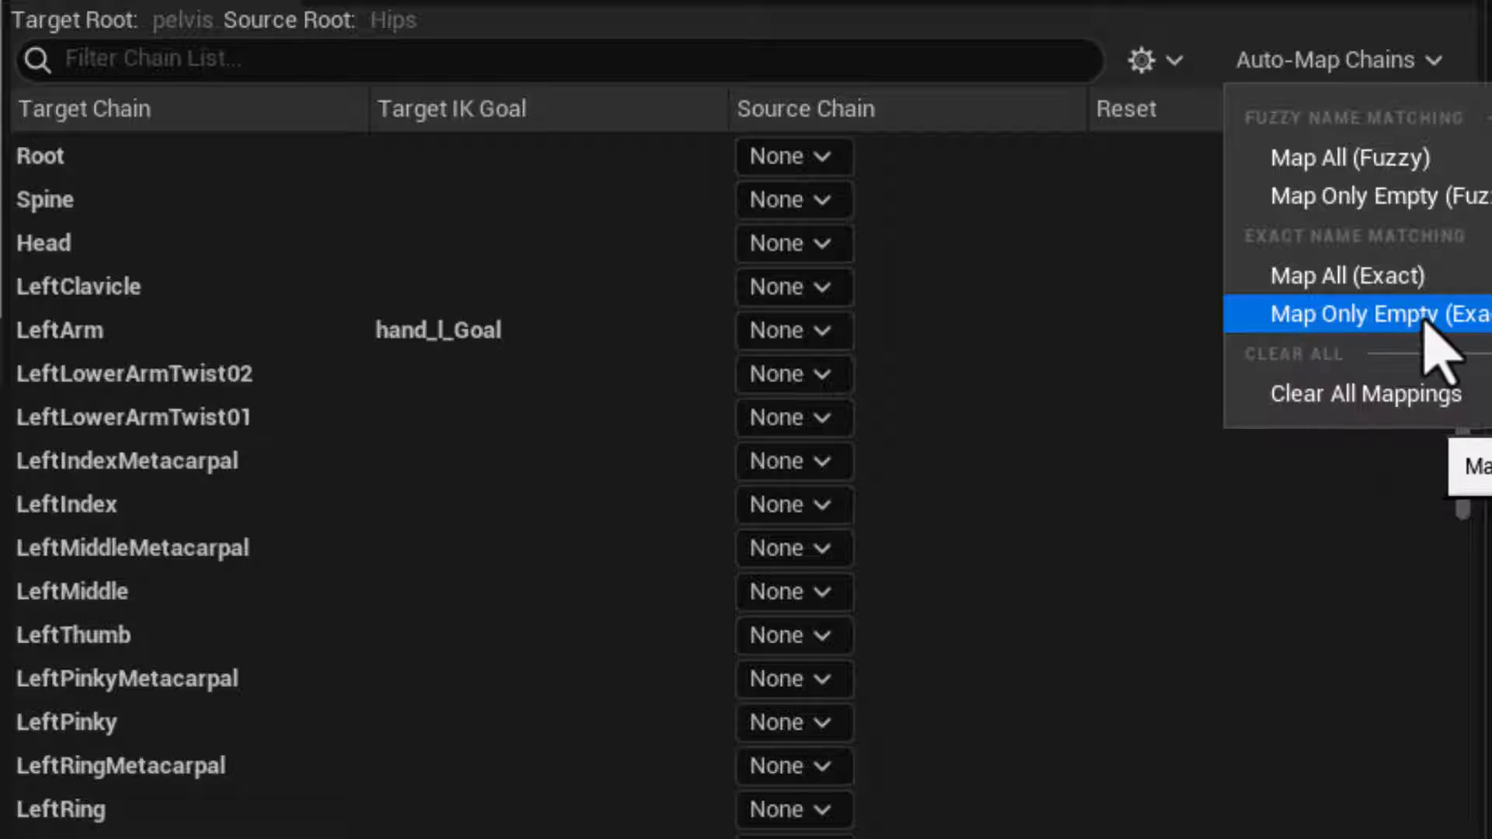
pyautogui.click(1336, 319)
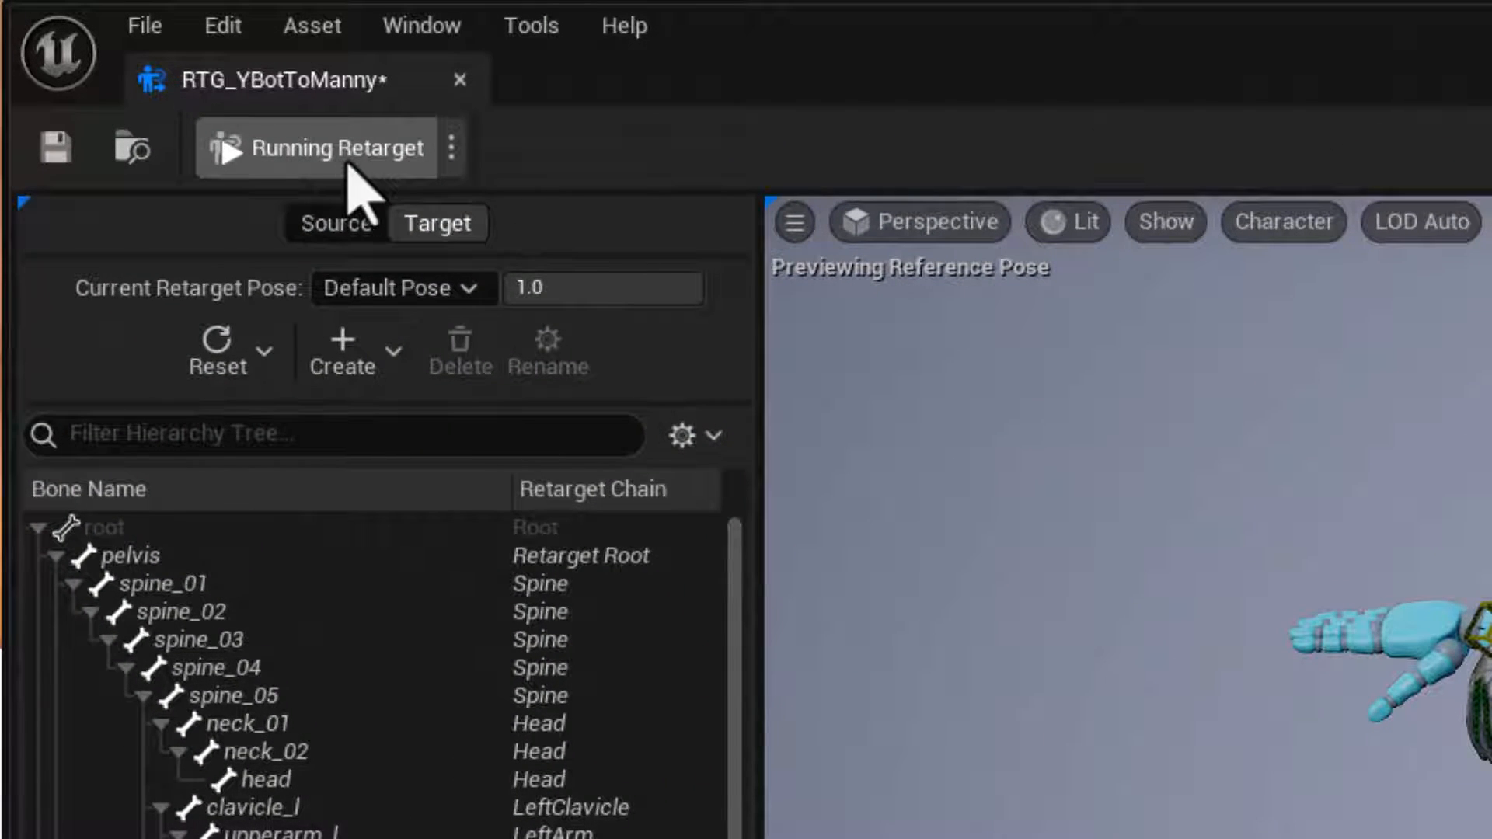
# Switch the target to Edit Retarget Pose mode and filter its bone hierarchy by "leg"
pyautogui.click(451, 152)
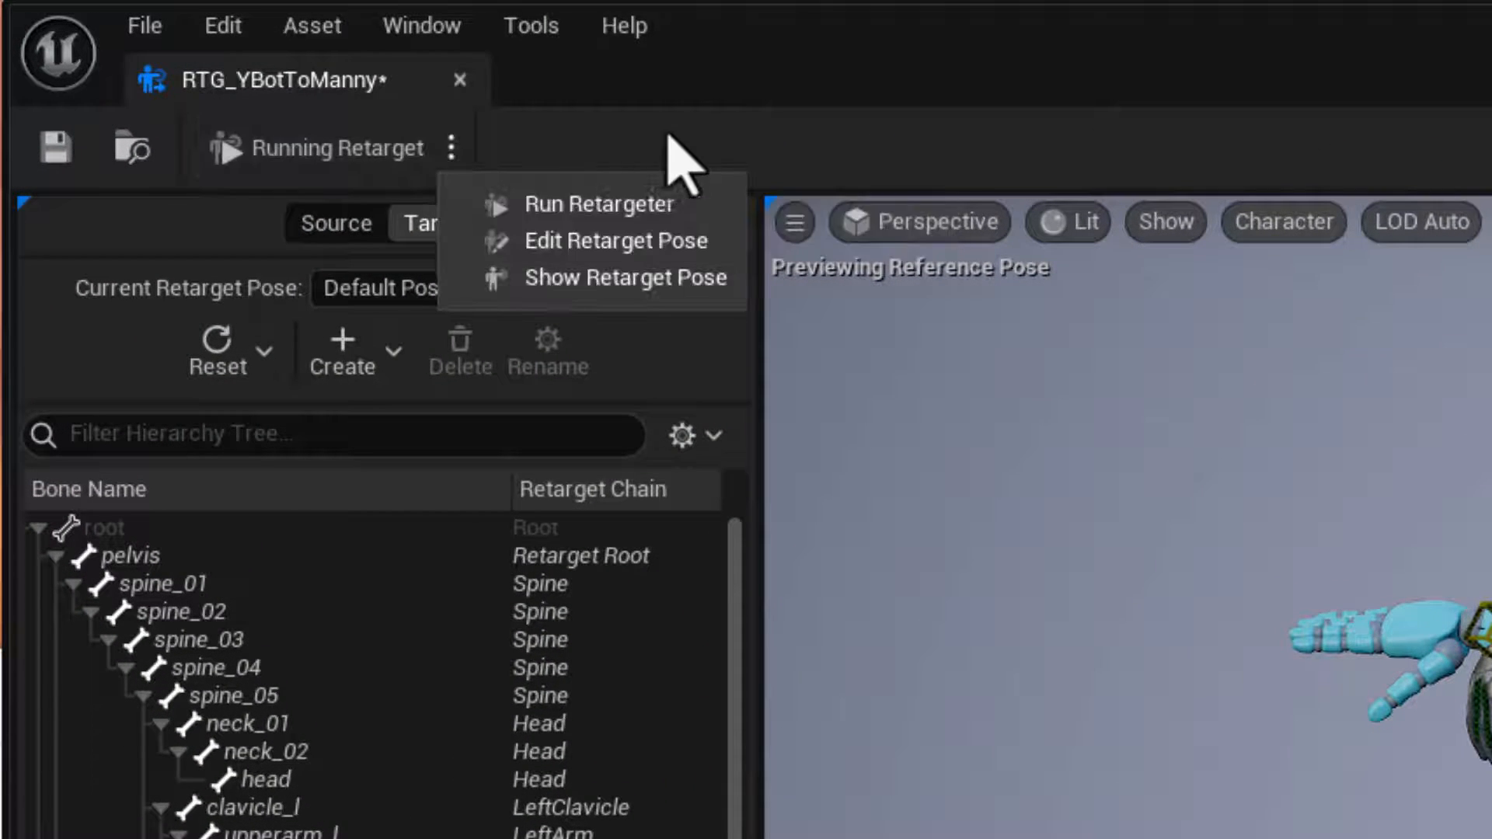
pyautogui.click(617, 243)
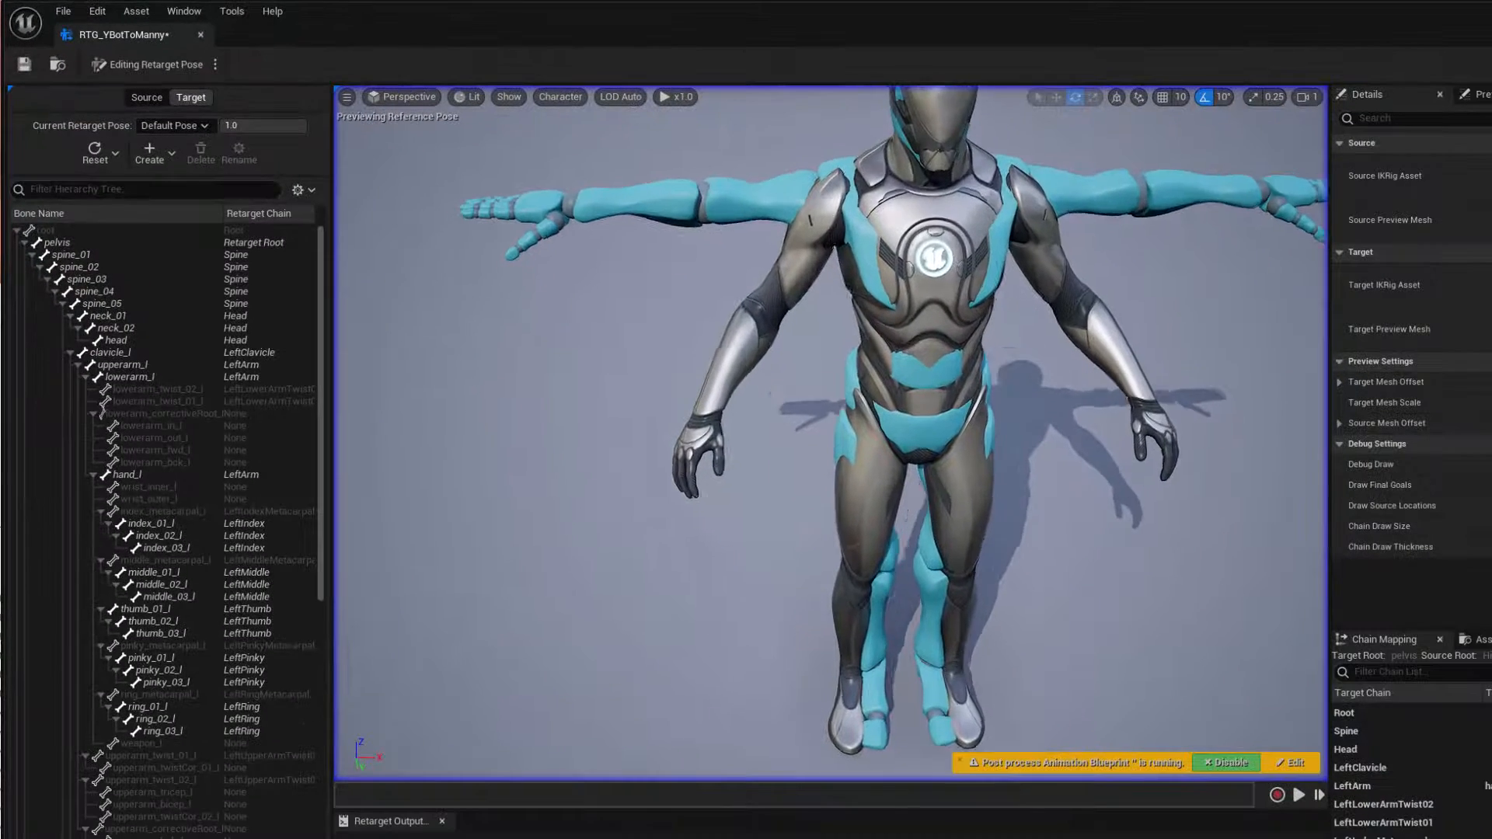
pyautogui.keyDown('alt'); pyautogui.moveTo(1089, 552); pyautogui.dragTo(1077, 480); pyautogui.keyUp('alt')
pyautogui.moveTo(1078, 549); pyautogui.dragTo(1078, 649, button='middle')
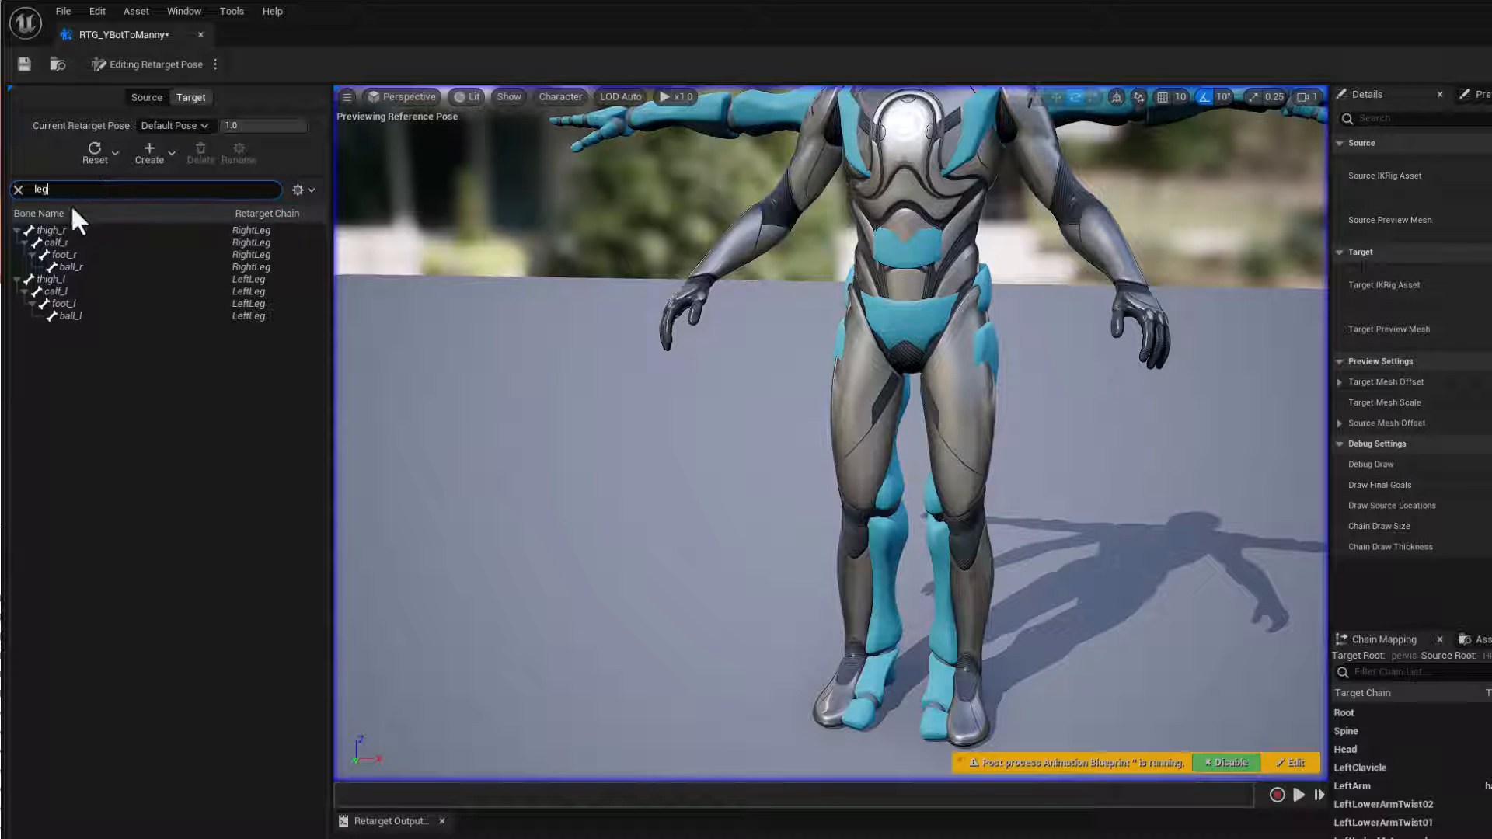
# Rotate the thigh_r bone about -3° on Y and 1.3° on Z to align with the Y Bot's right leg
pyautogui.click(69, 230)
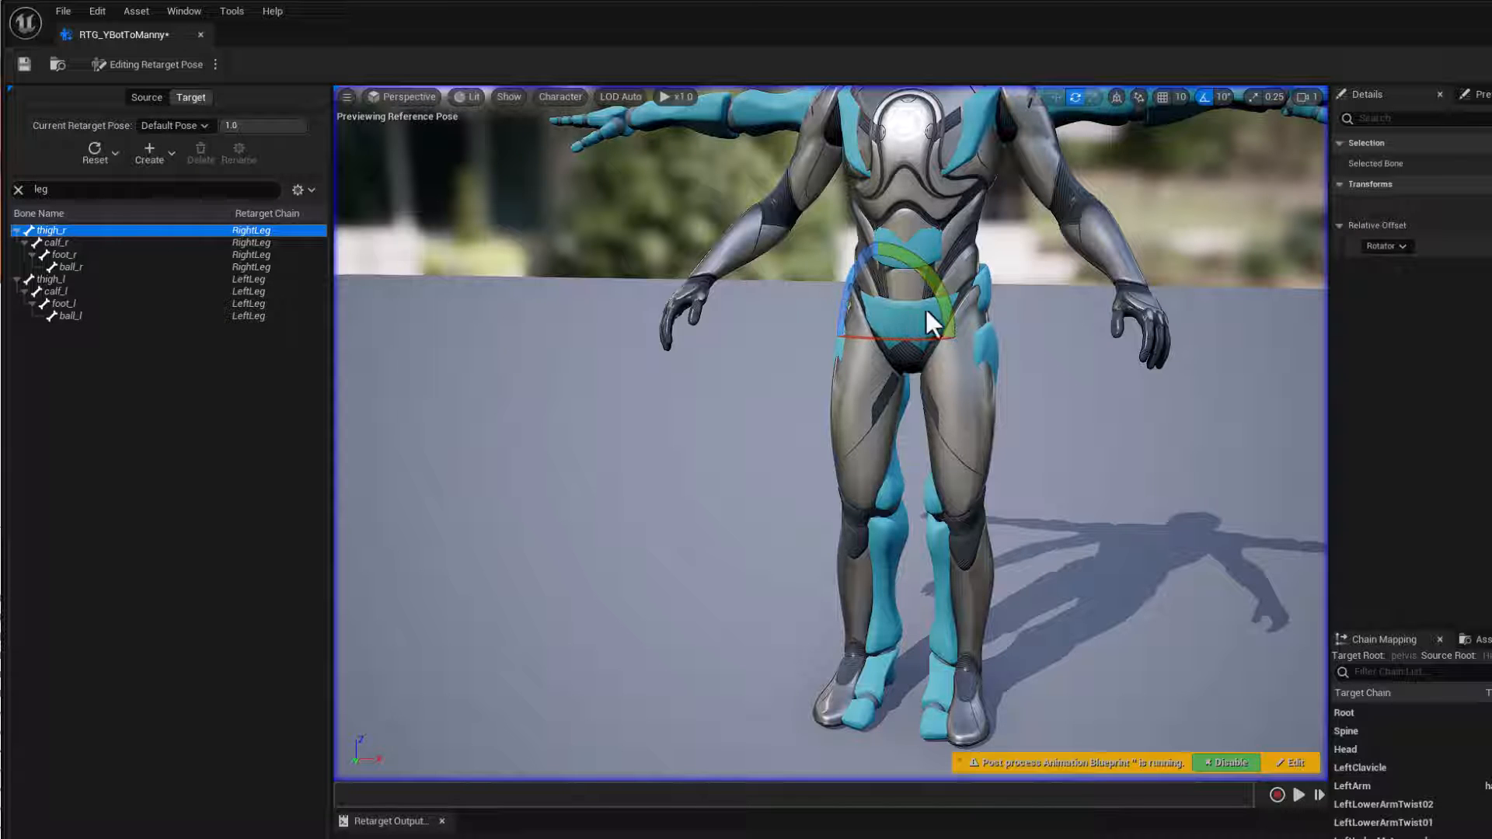
pyautogui.moveTo(944, 315); pyautogui.dragTo(870, 411)
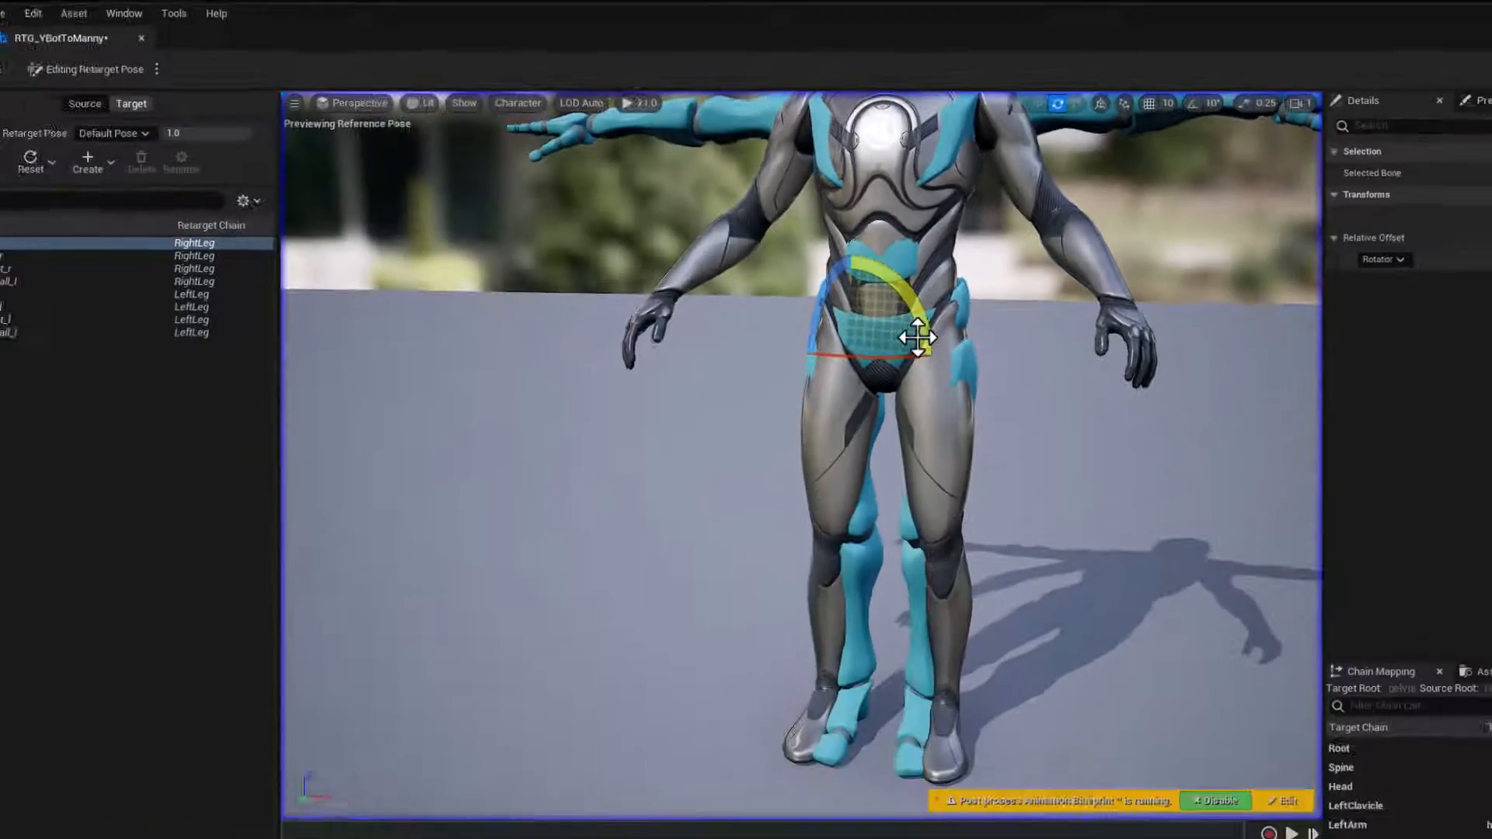
pyautogui.moveTo(918, 338); pyautogui.dragTo(892, 361)
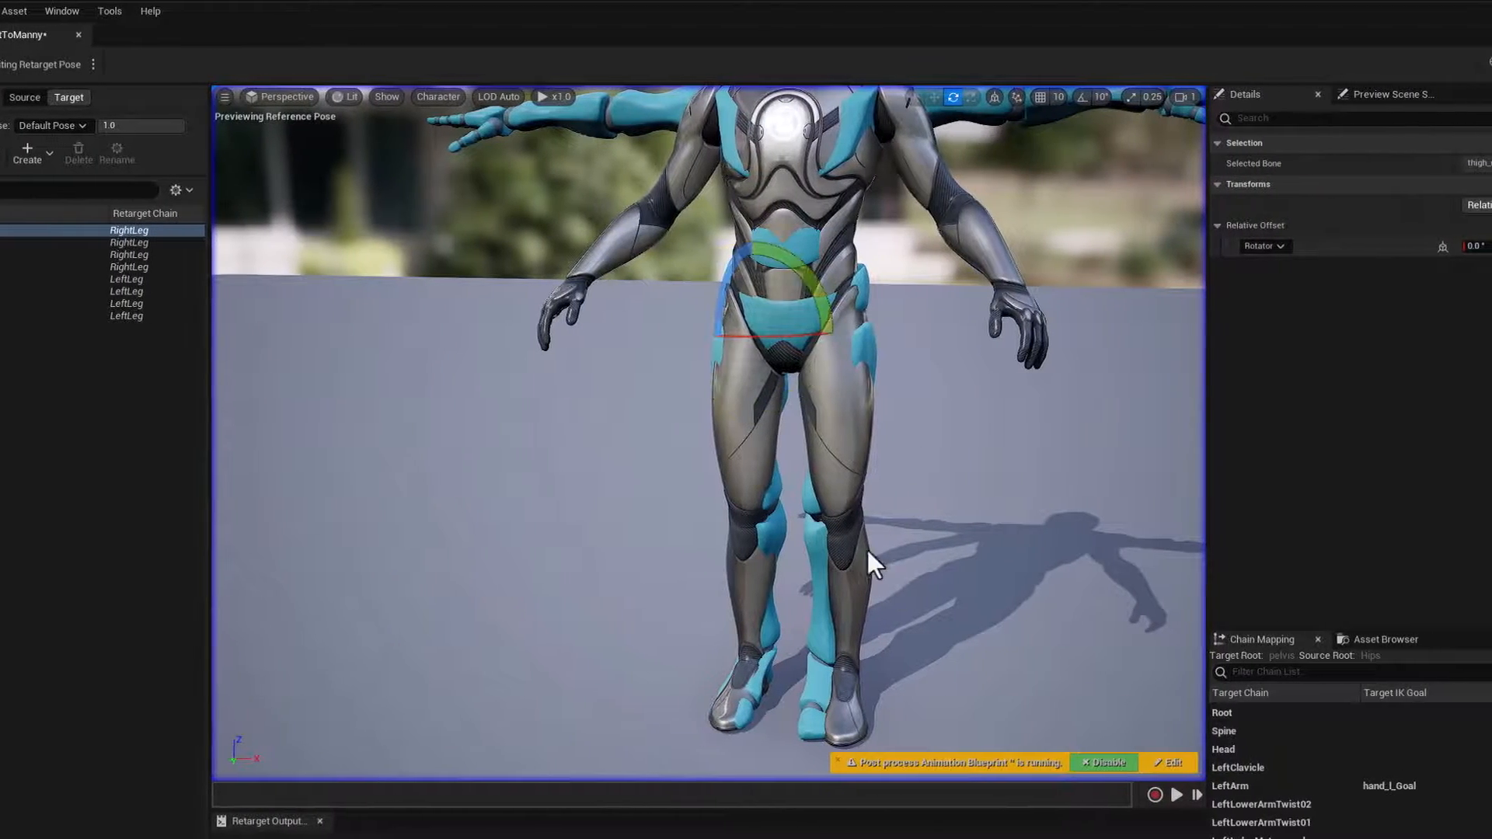
pyautogui.keyDown('alt'); pyautogui.moveTo(867, 550); pyautogui.dragTo(1111, 501); pyautogui.keyUp('alt')
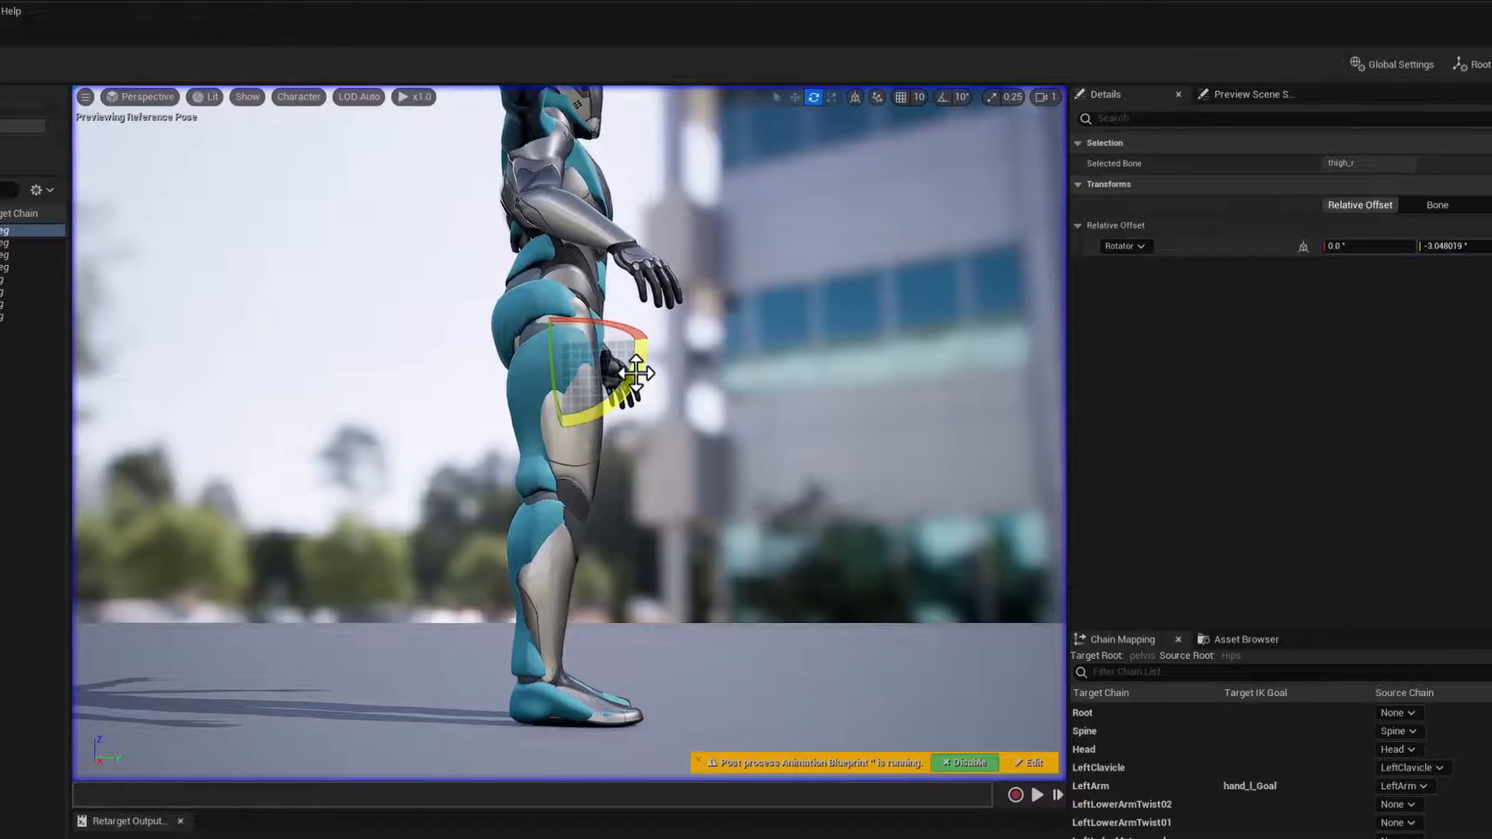
pyautogui.moveTo(637, 373); pyautogui.dragTo(635, 385)
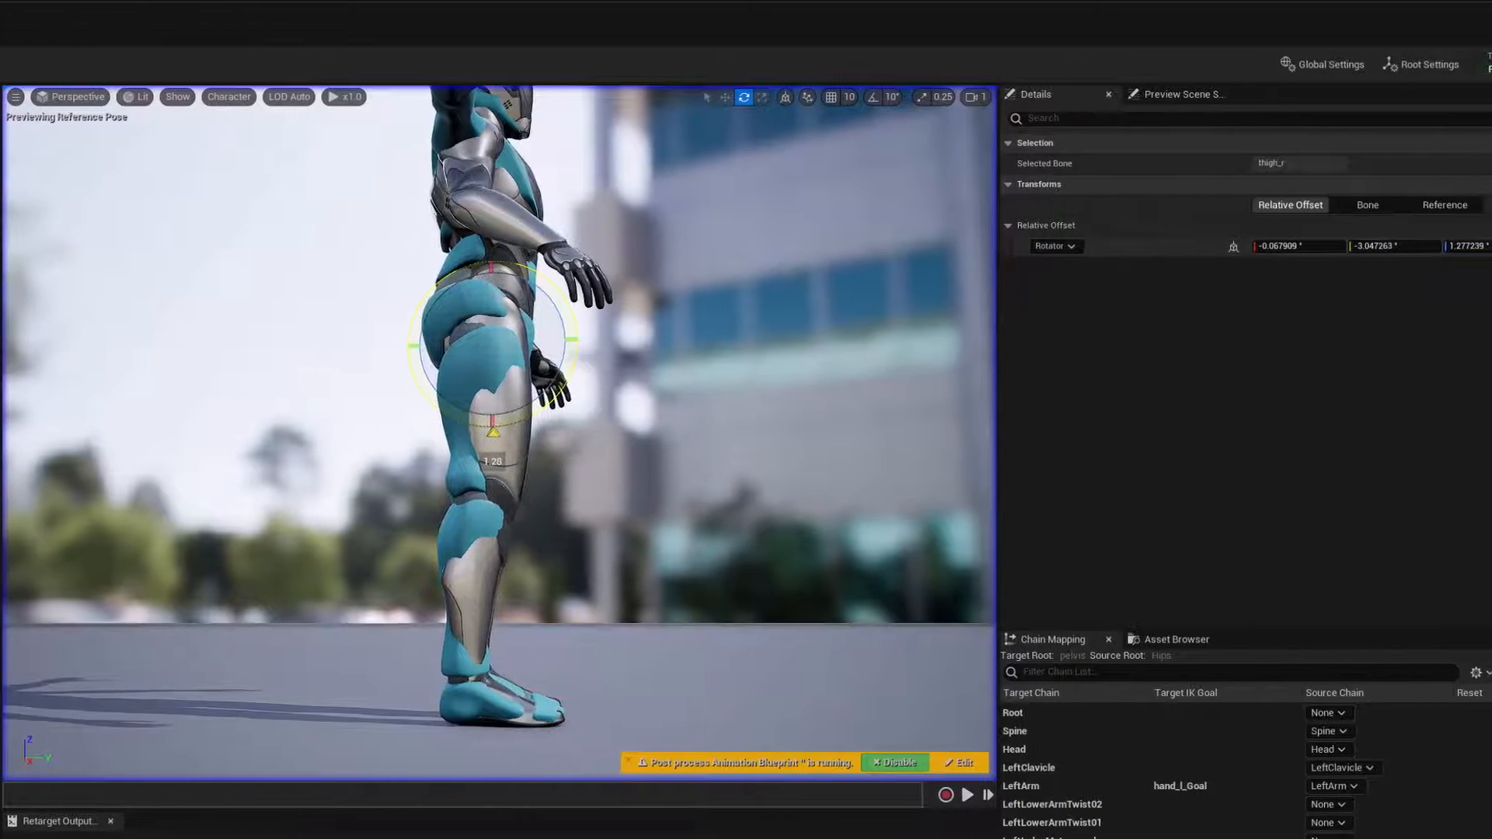
# Set the relative offset rotation of thigh_r to 0° on X and -3° on Y
pyautogui.click(1306, 246)
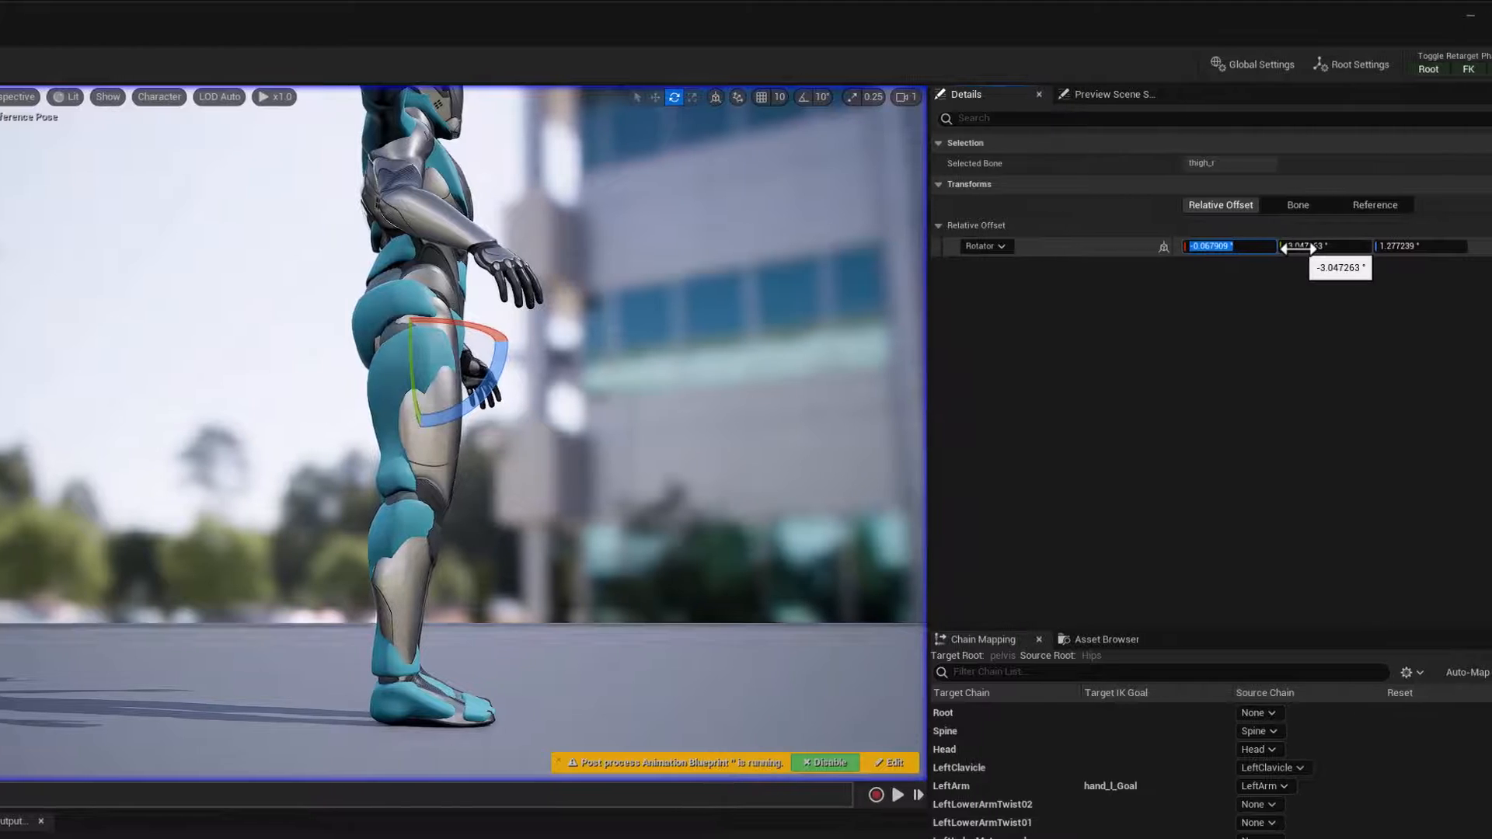
pyautogui.write('0')
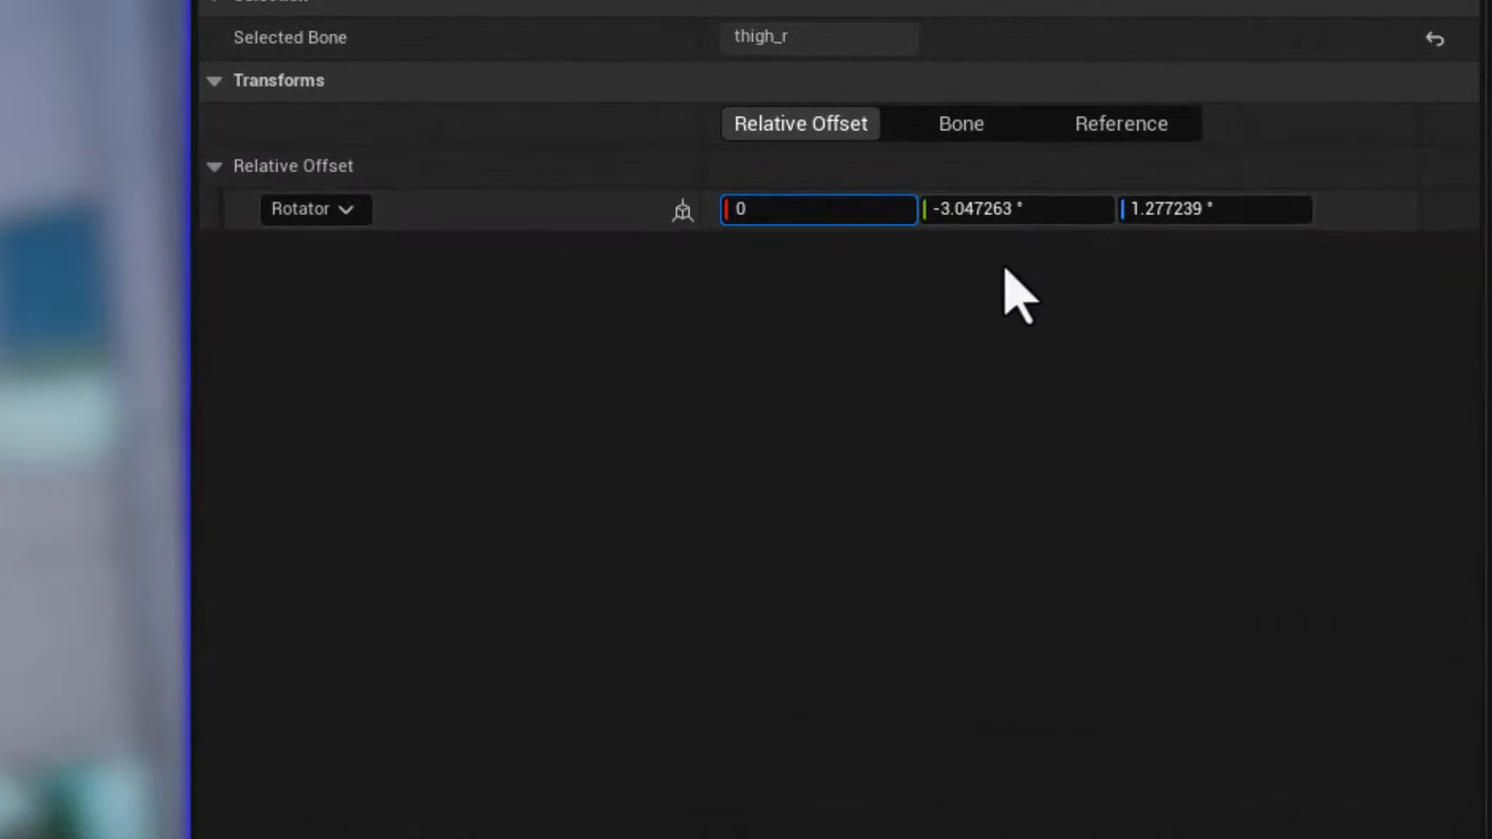
pyautogui.press('Tab')
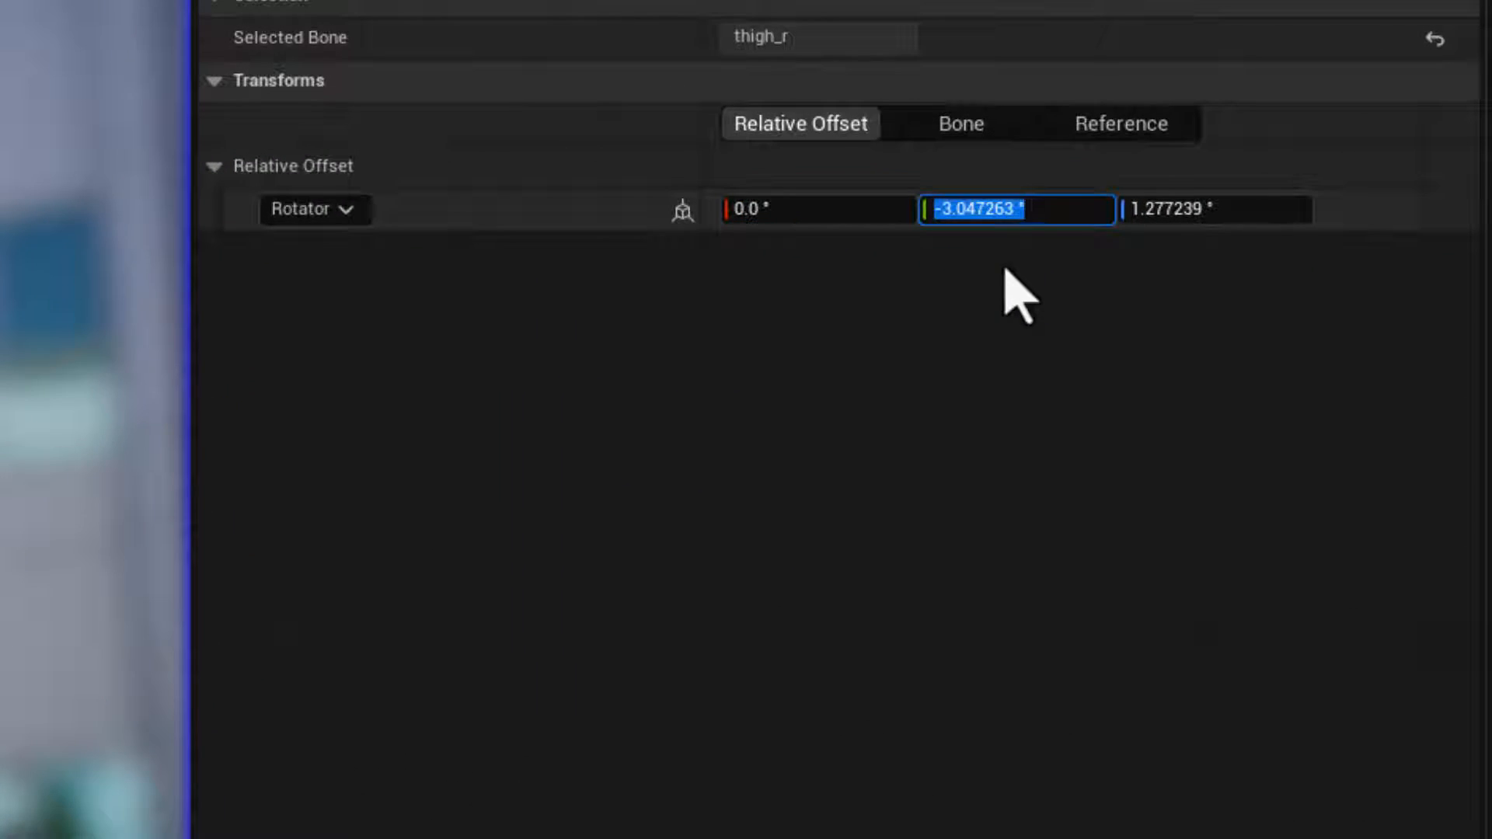
pyautogui.write('-3')
pyautogui.press('Tab')
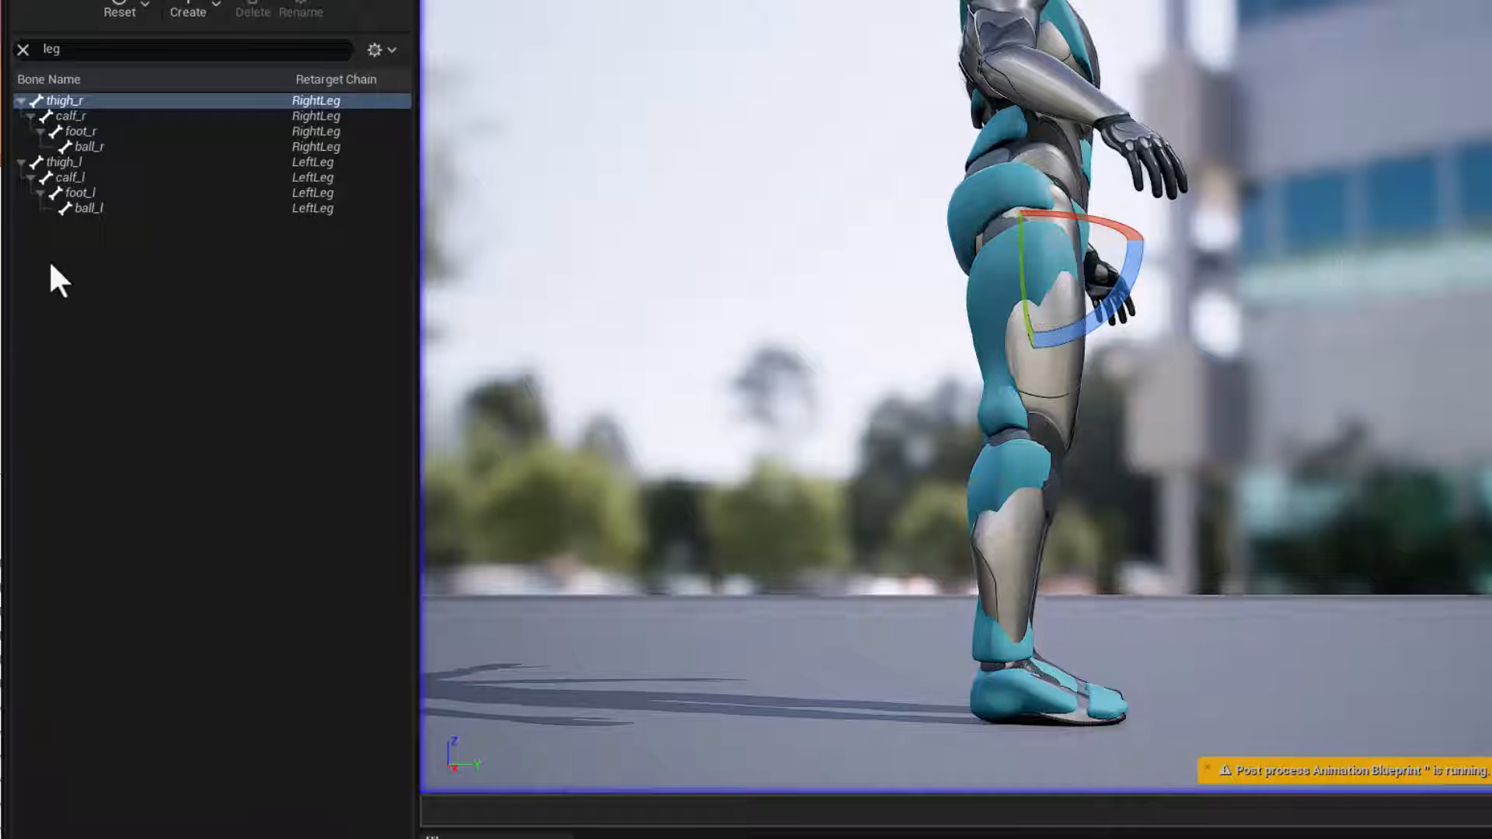
# Set the relative offset rotation of the foot_r bone to 3° on Y
pyautogui.click(102, 130)
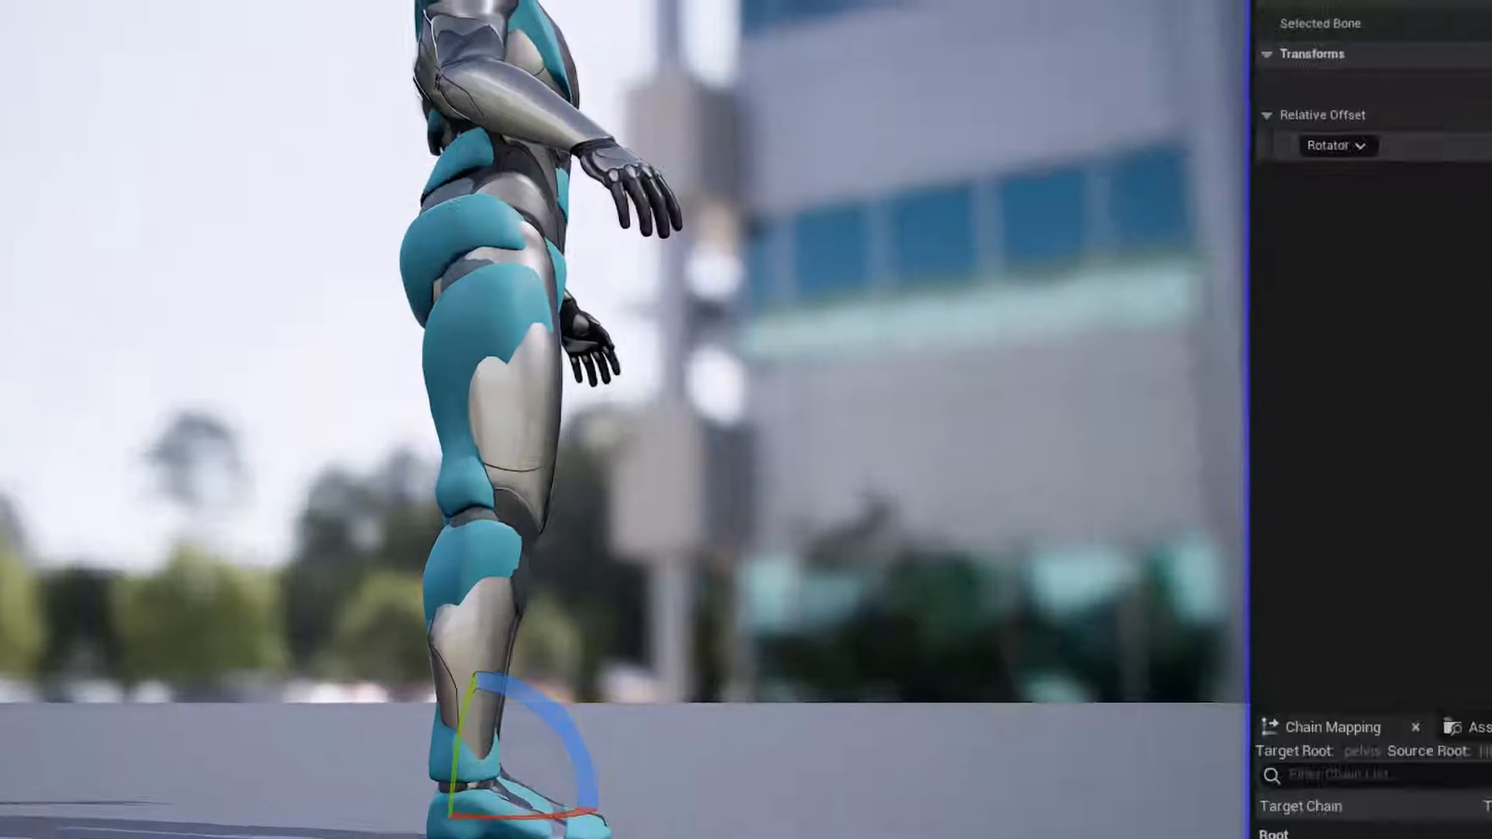
pyautogui.click(1119, 200)
pyautogui.write('3')
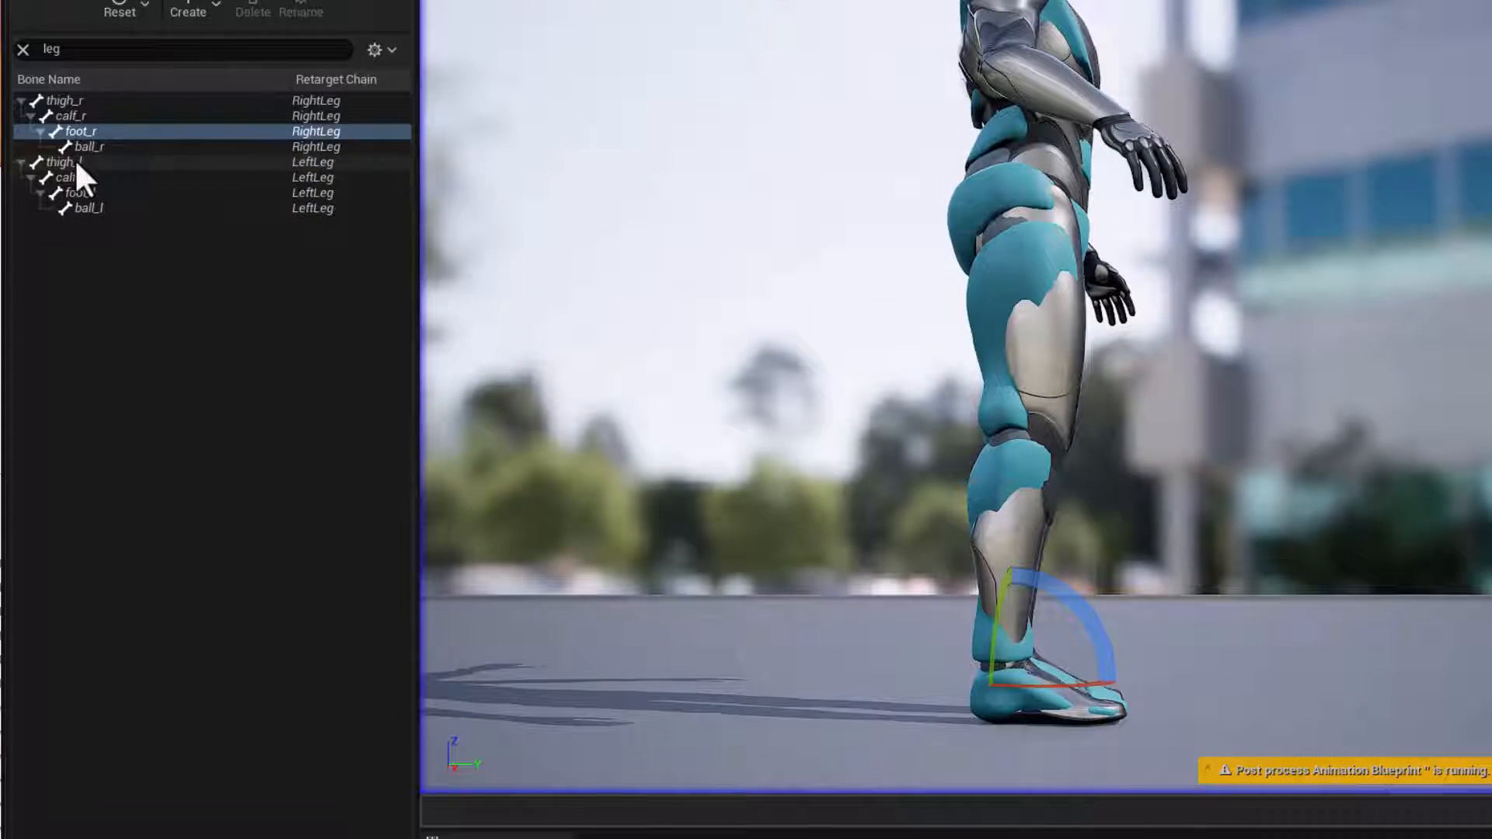
# Set the relative offset rotation of the thigh_l bone to -3° on Y and 1.5° on Z
pyautogui.click(77, 164)
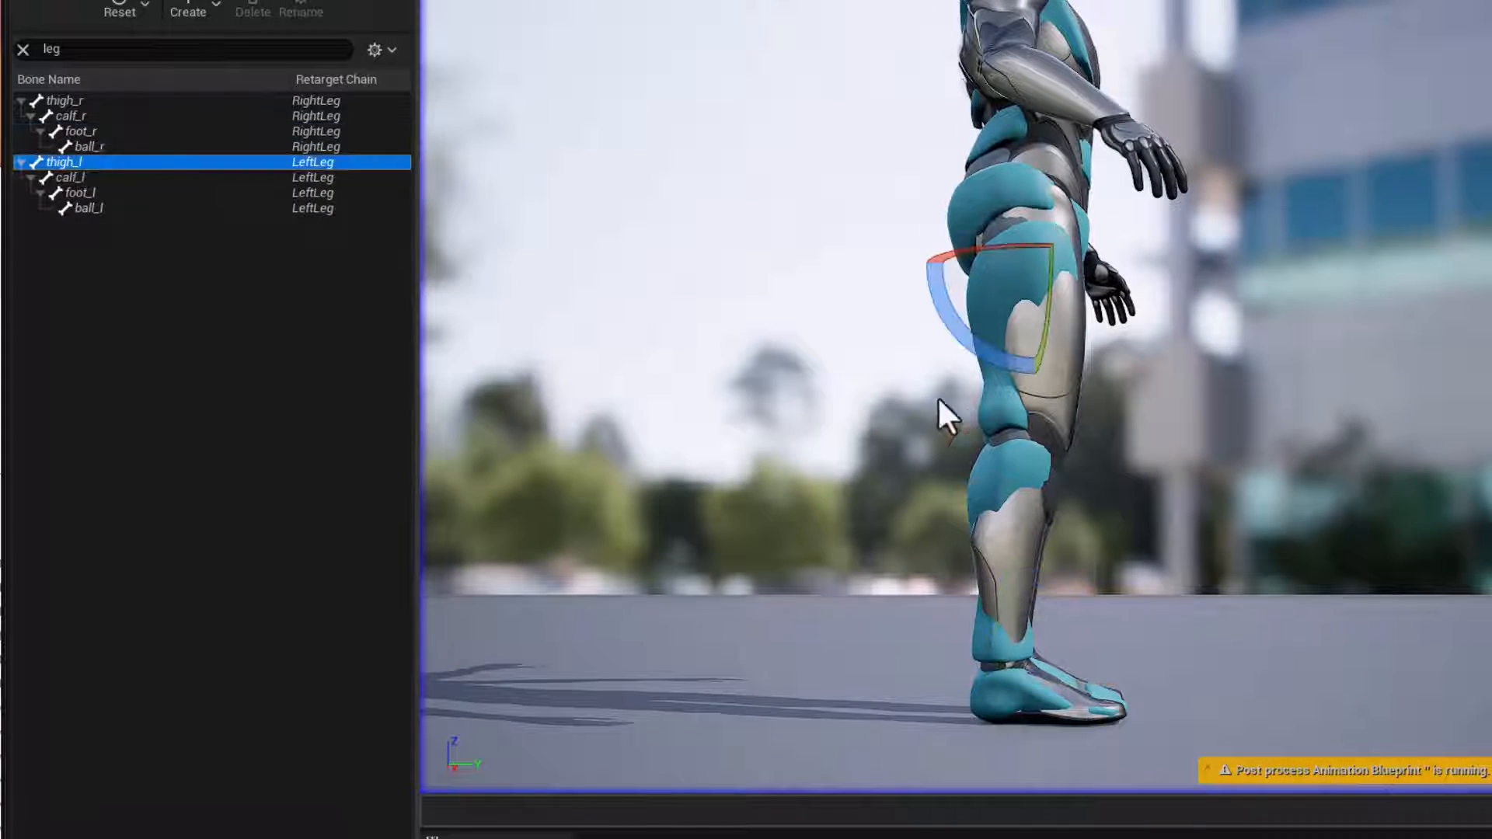
pyautogui.keyDown('alt'); pyautogui.moveTo(1383, 431); pyautogui.dragTo(1088, 446); pyautogui.keyUp('alt')
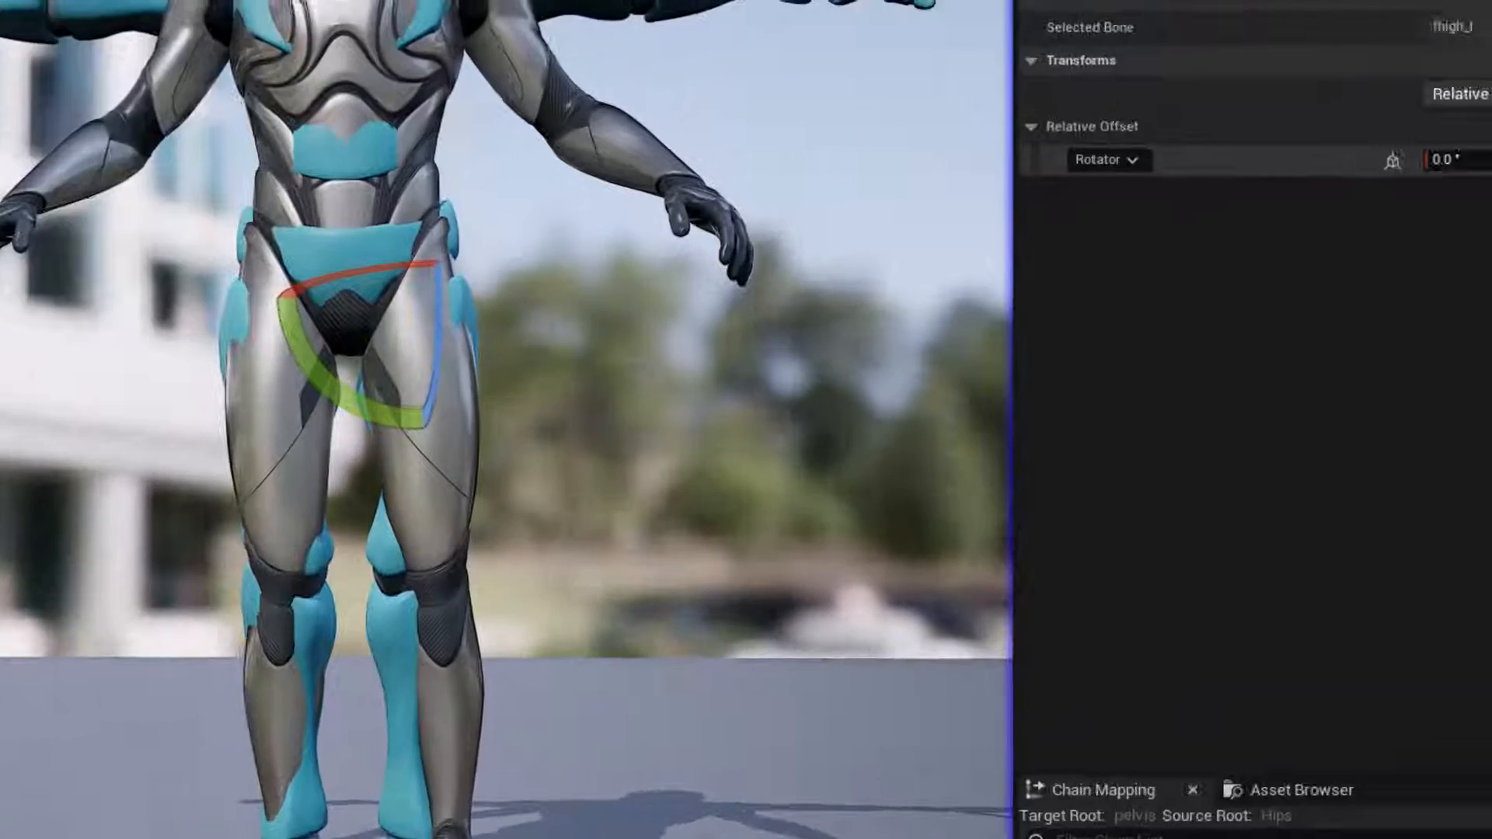
pyautogui.click(1114, 196)
pyautogui.write('-3')
pyautogui.press('Tab')
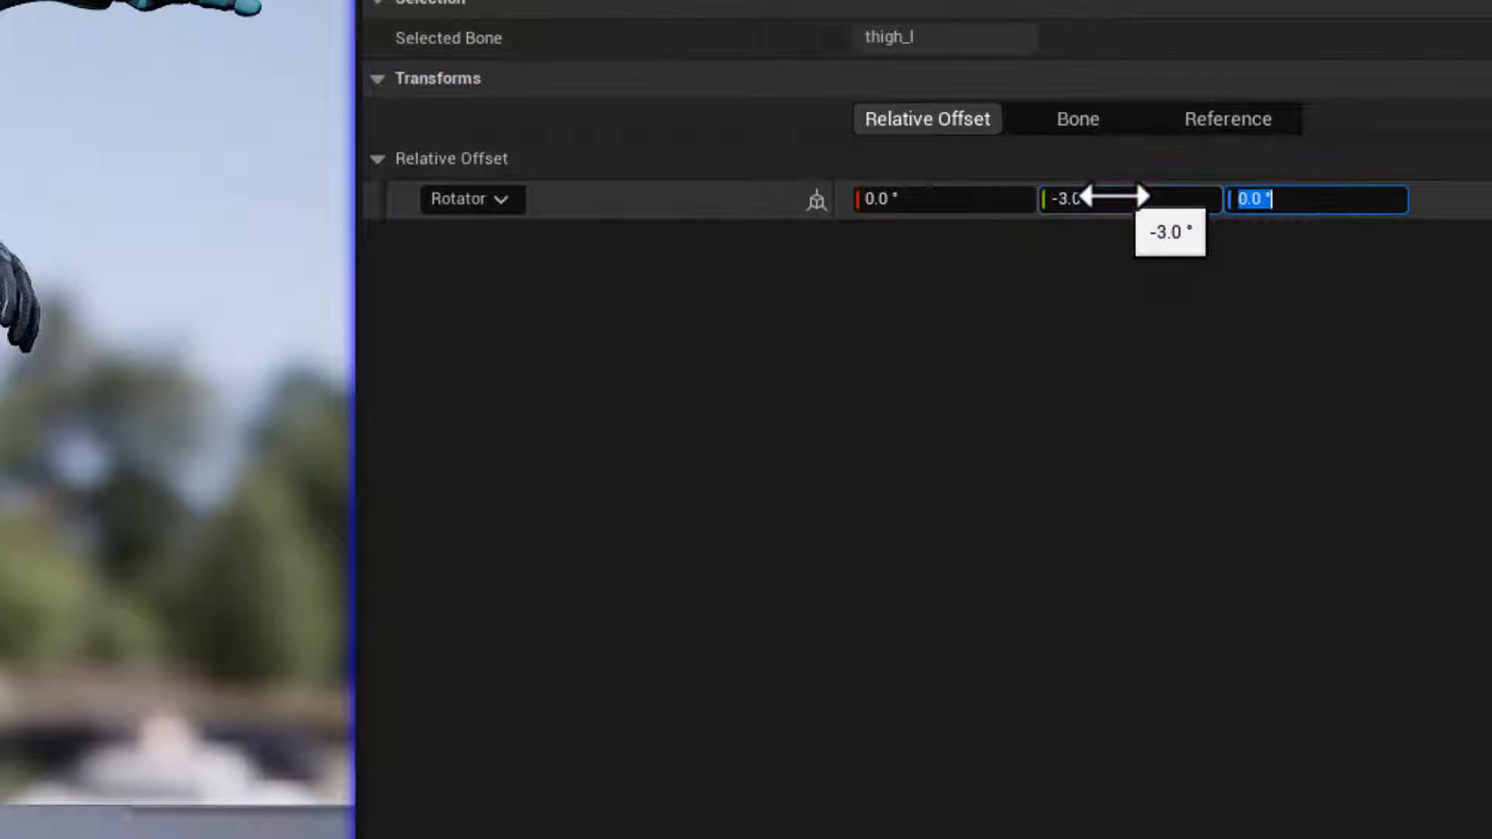
pyautogui.write('1.5')
pyautogui.press('Return')
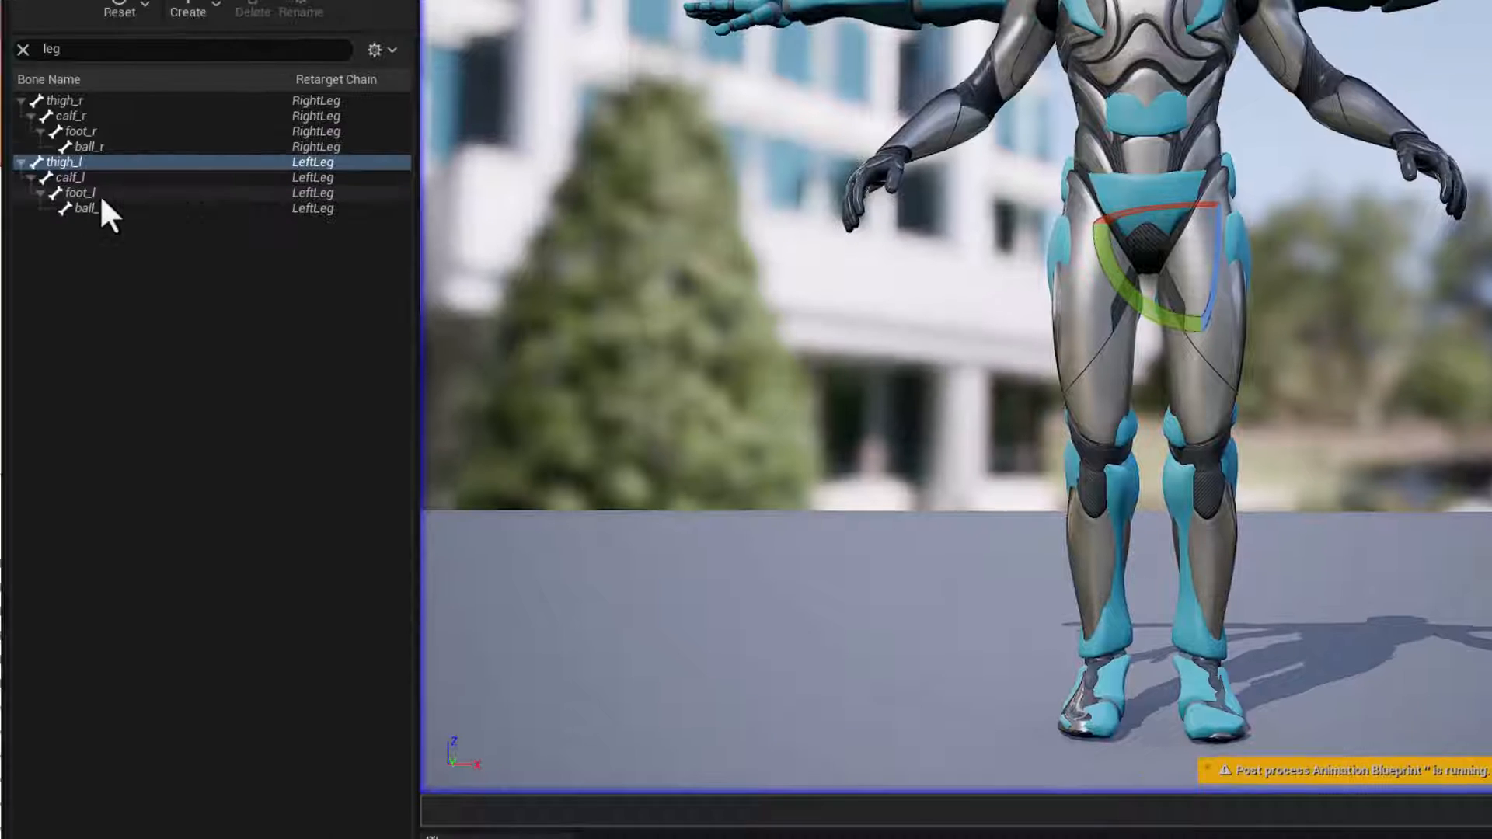
# Set the relative offset rotation of the foot_l bone to 3° on Y and -1.5° on Z
pyautogui.click(104, 193)
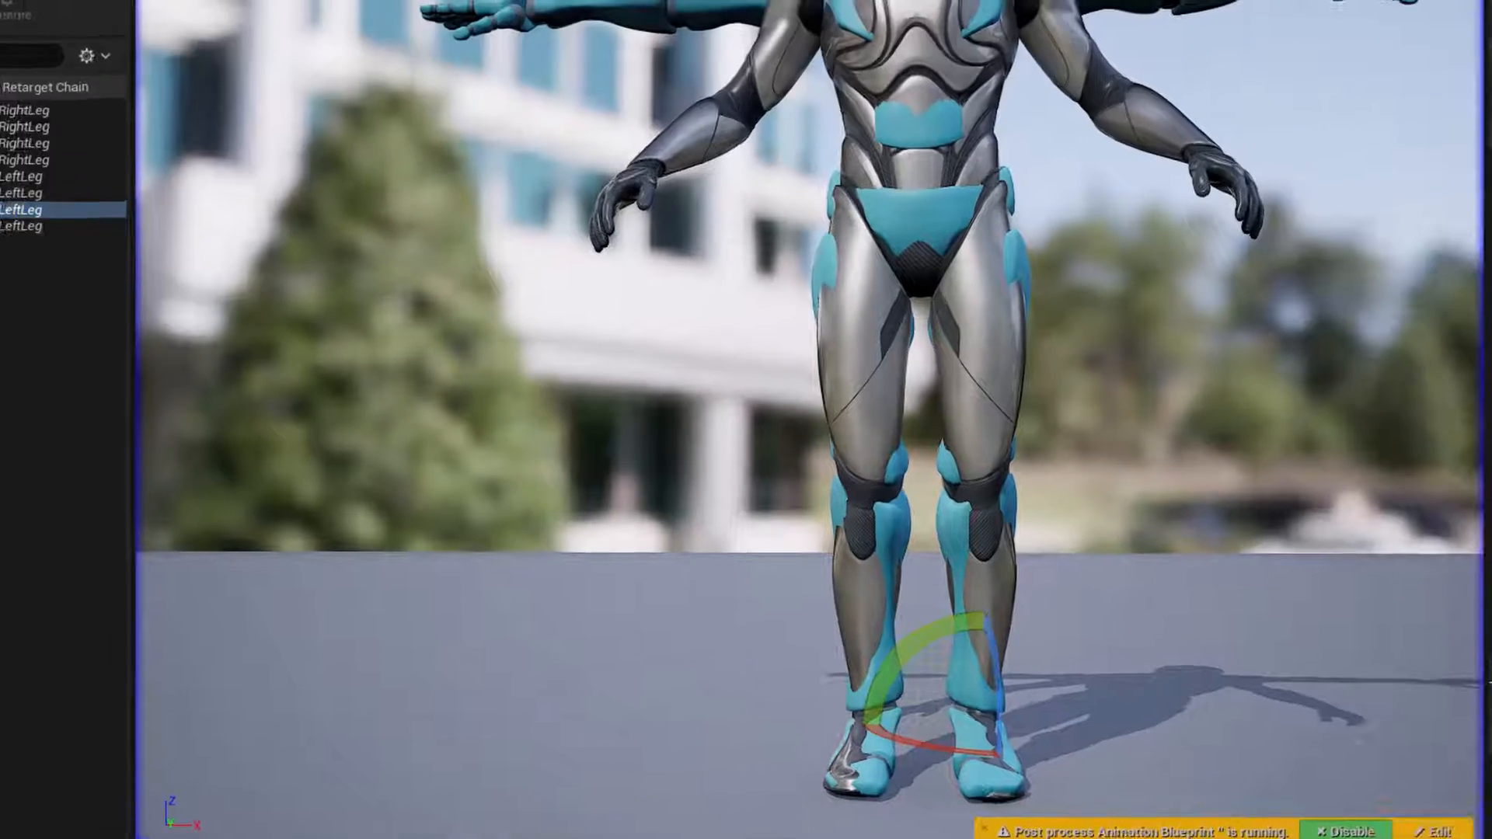
pyautogui.click(1218, 204)
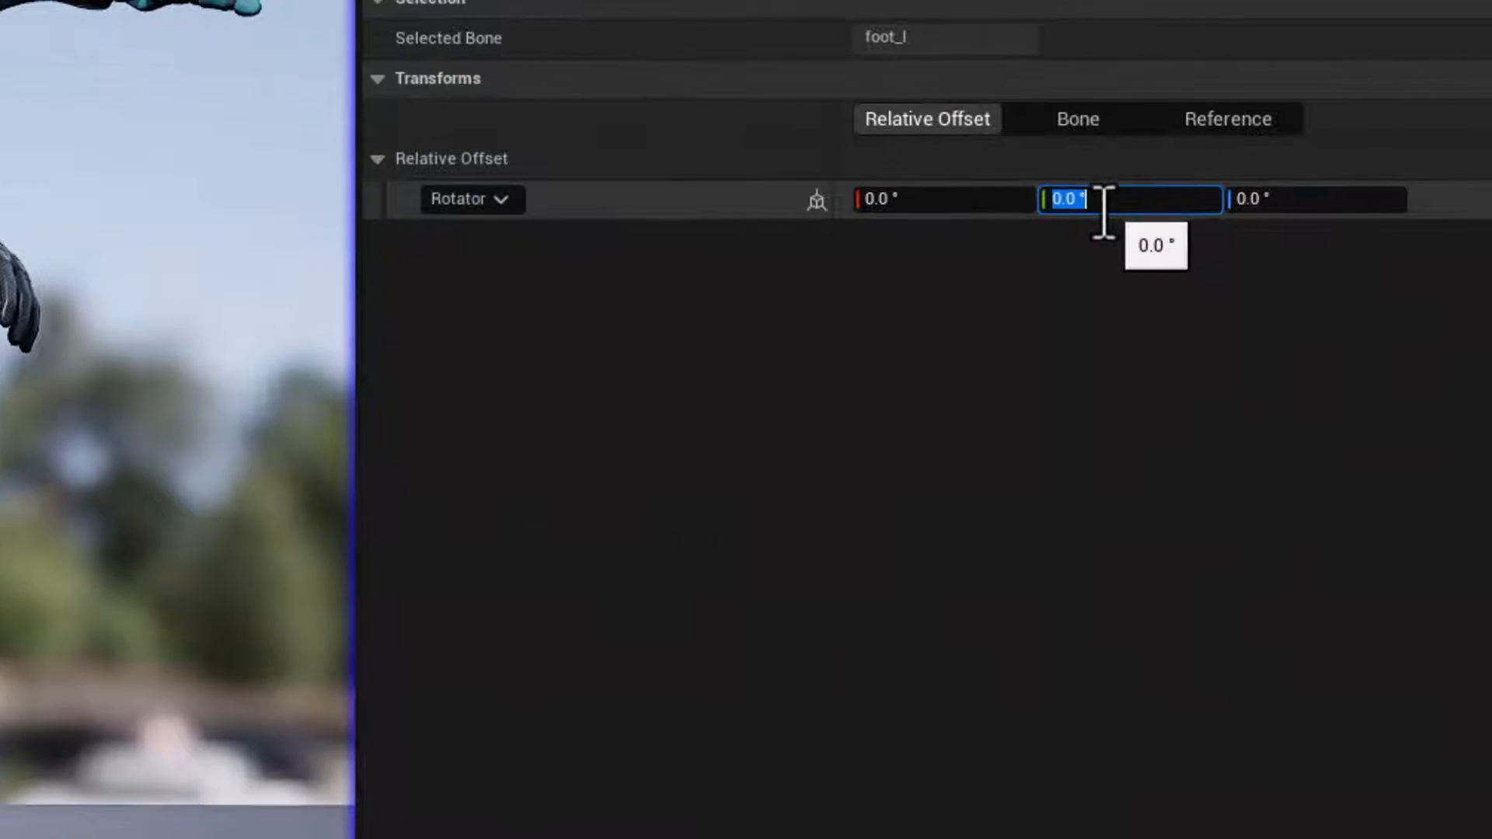
pyautogui.write('3')
pyautogui.press('Tab')
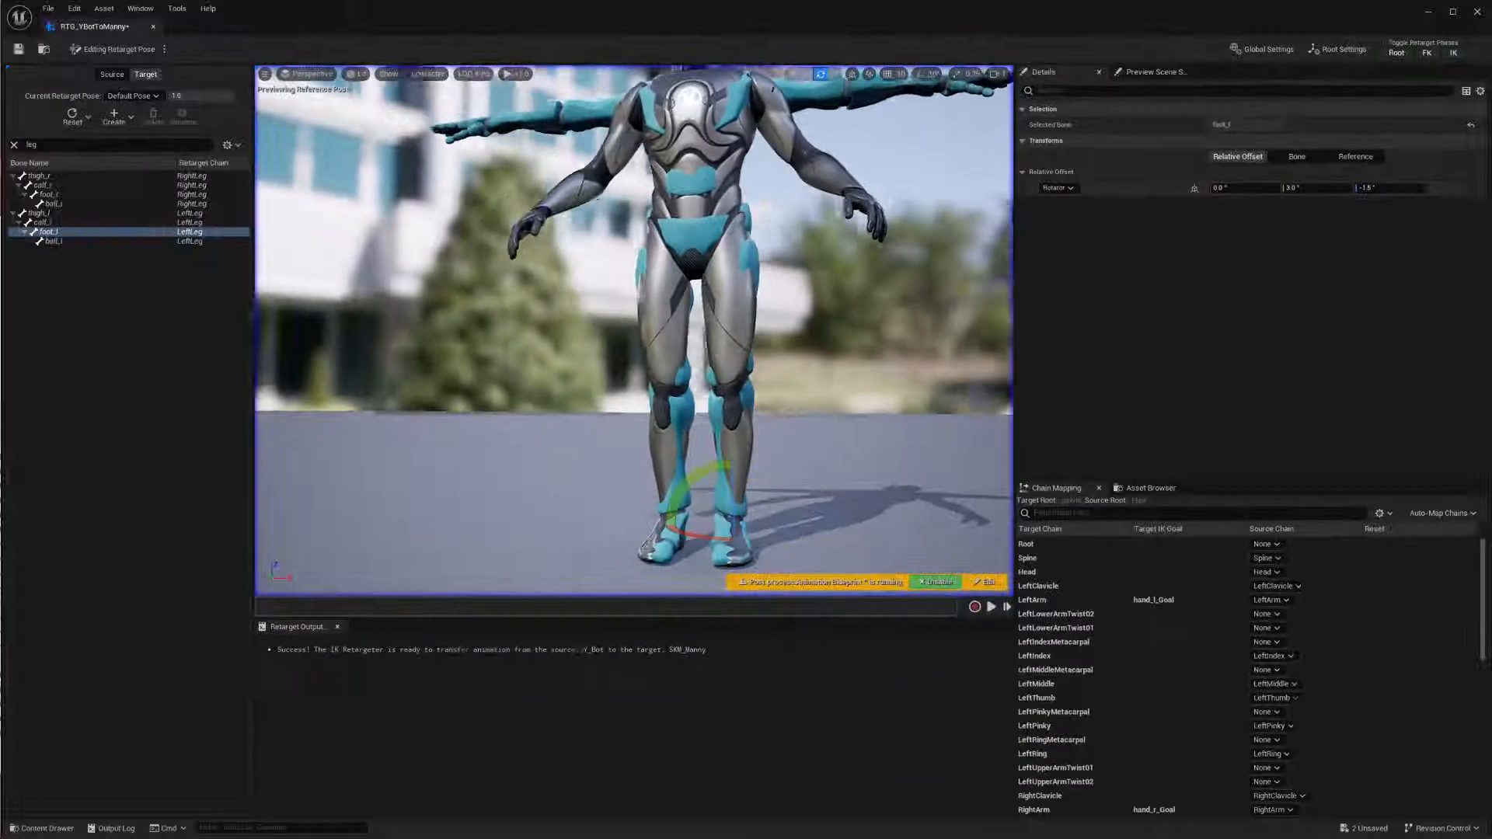
# Replace the leg filter in the bone hierarchy with "clav" to list the clavicle bones
pyautogui.moveTo(791, 338); pyautogui.dragTo(791, 233, button='middle')
pyautogui.keyDown('alt'); pyautogui.moveTo(767, 300); pyautogui.dragTo(808, 311); pyautogui.keyUp('alt')
pyautogui.scroll(4, 766, 300)
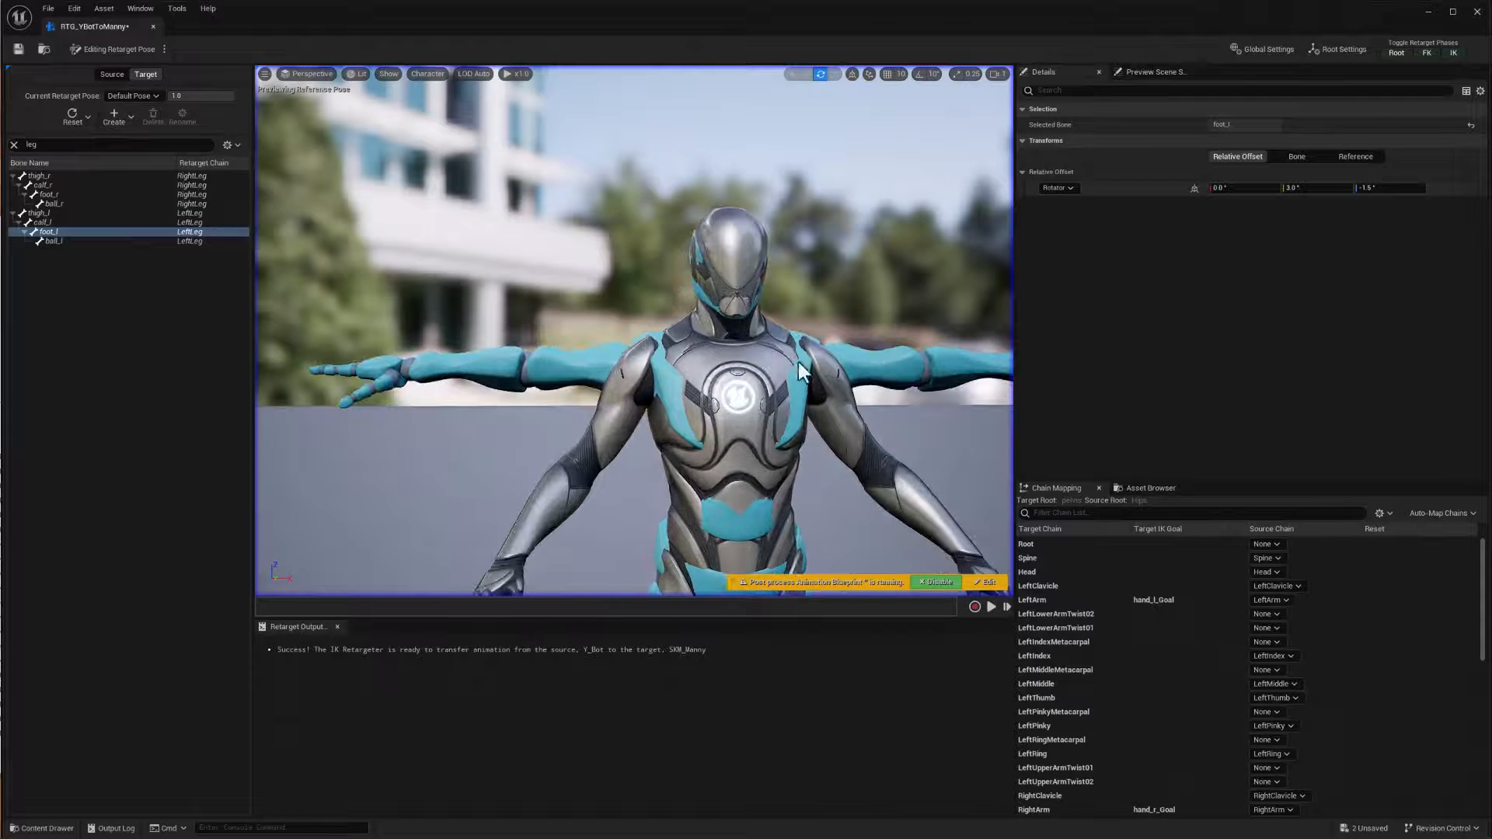
pyautogui.click(50, 148)
pyautogui.write('arm')
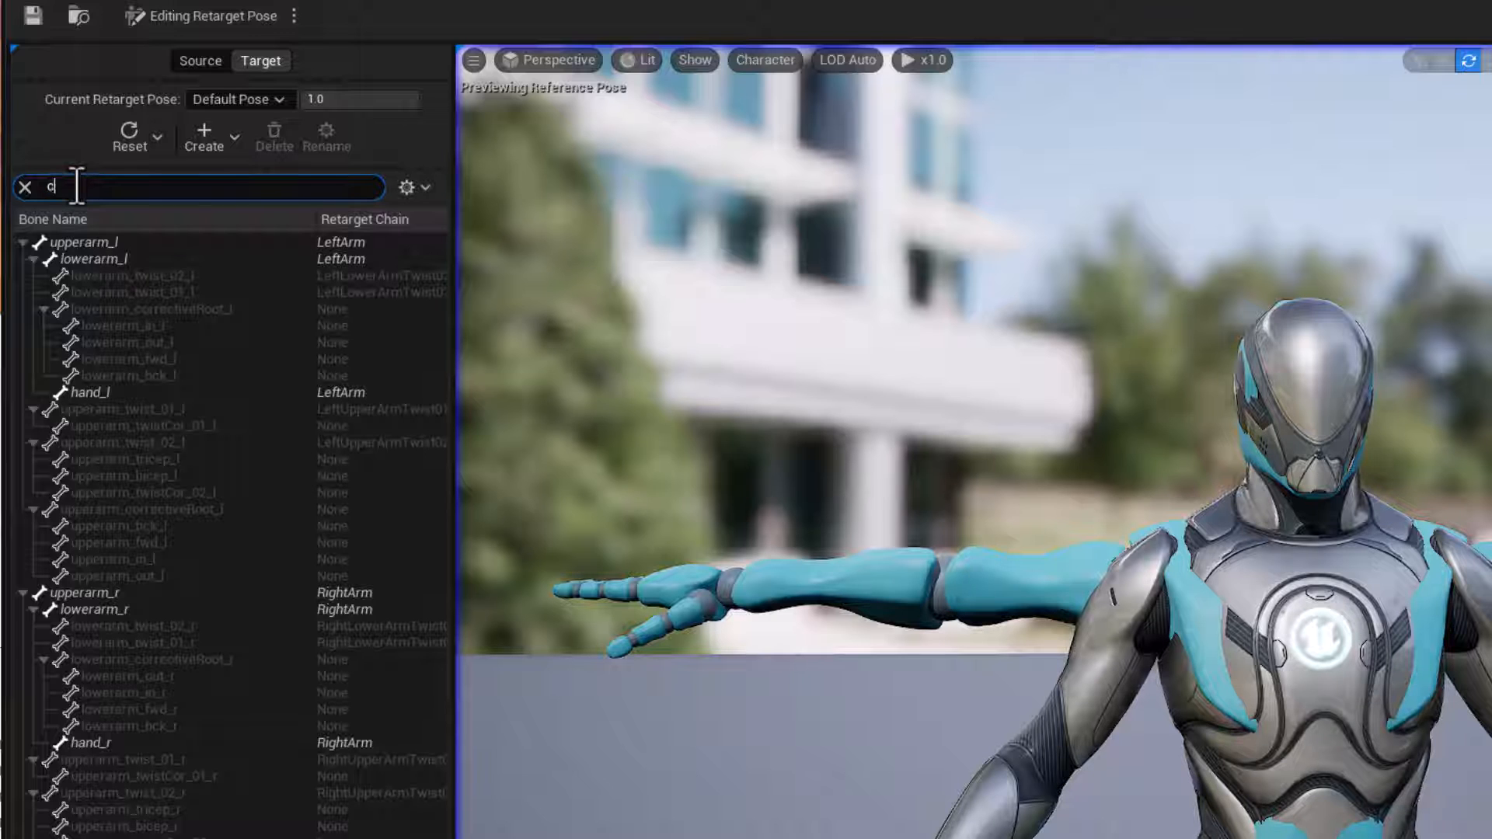
pyautogui.write('alv')
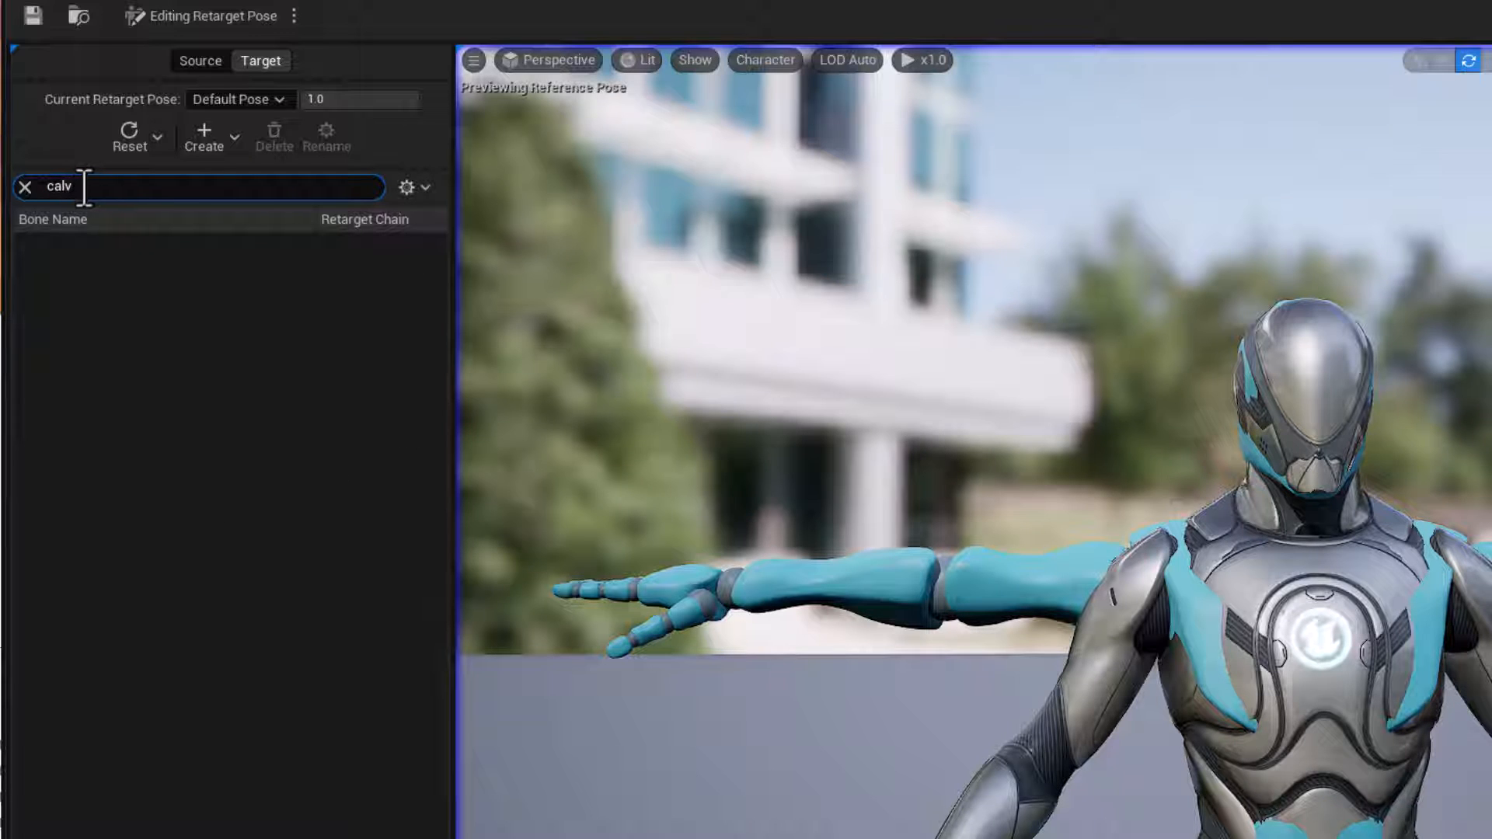
pyautogui.press('BackSpace')
pyautogui.press('BackSpace')
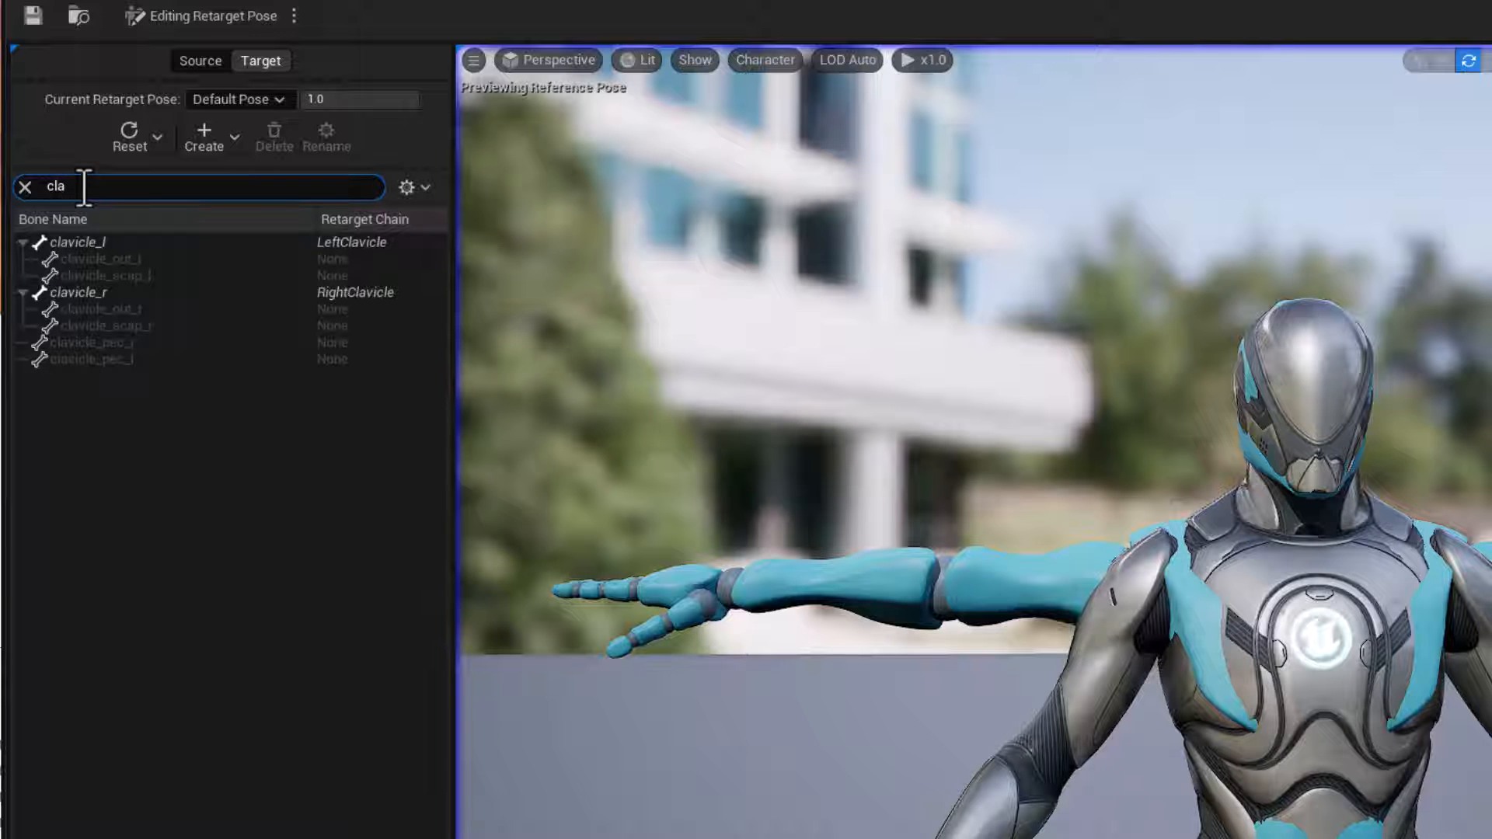
# Rotate the clavicle_l bone toward the Y Bot's shoulder and set its relative offset Y rotation to 10°
pyautogui.click(80, 241)
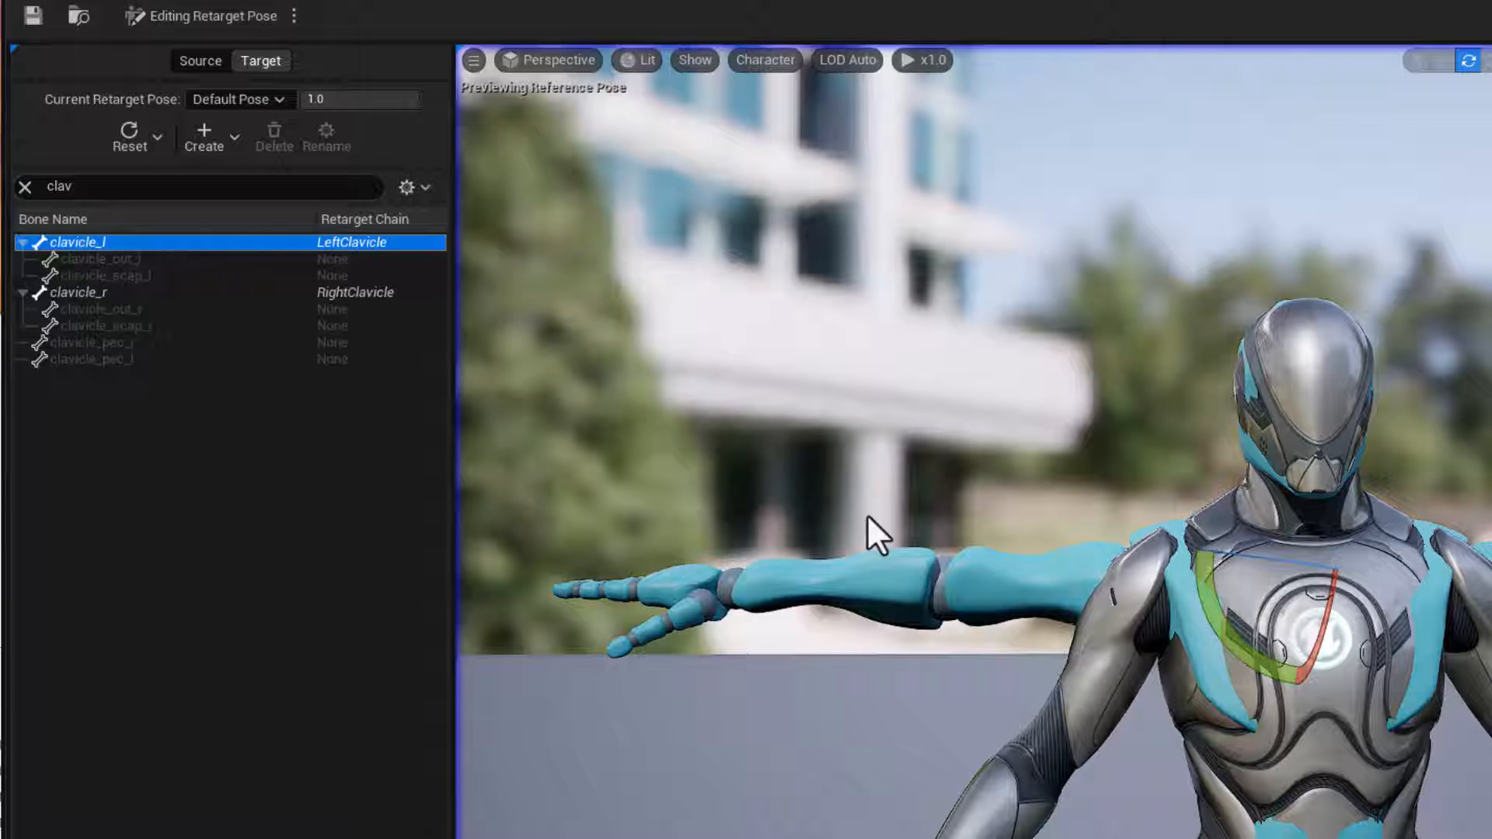
pyautogui.moveTo(1219, 632); pyautogui.dragTo(1246, 651)
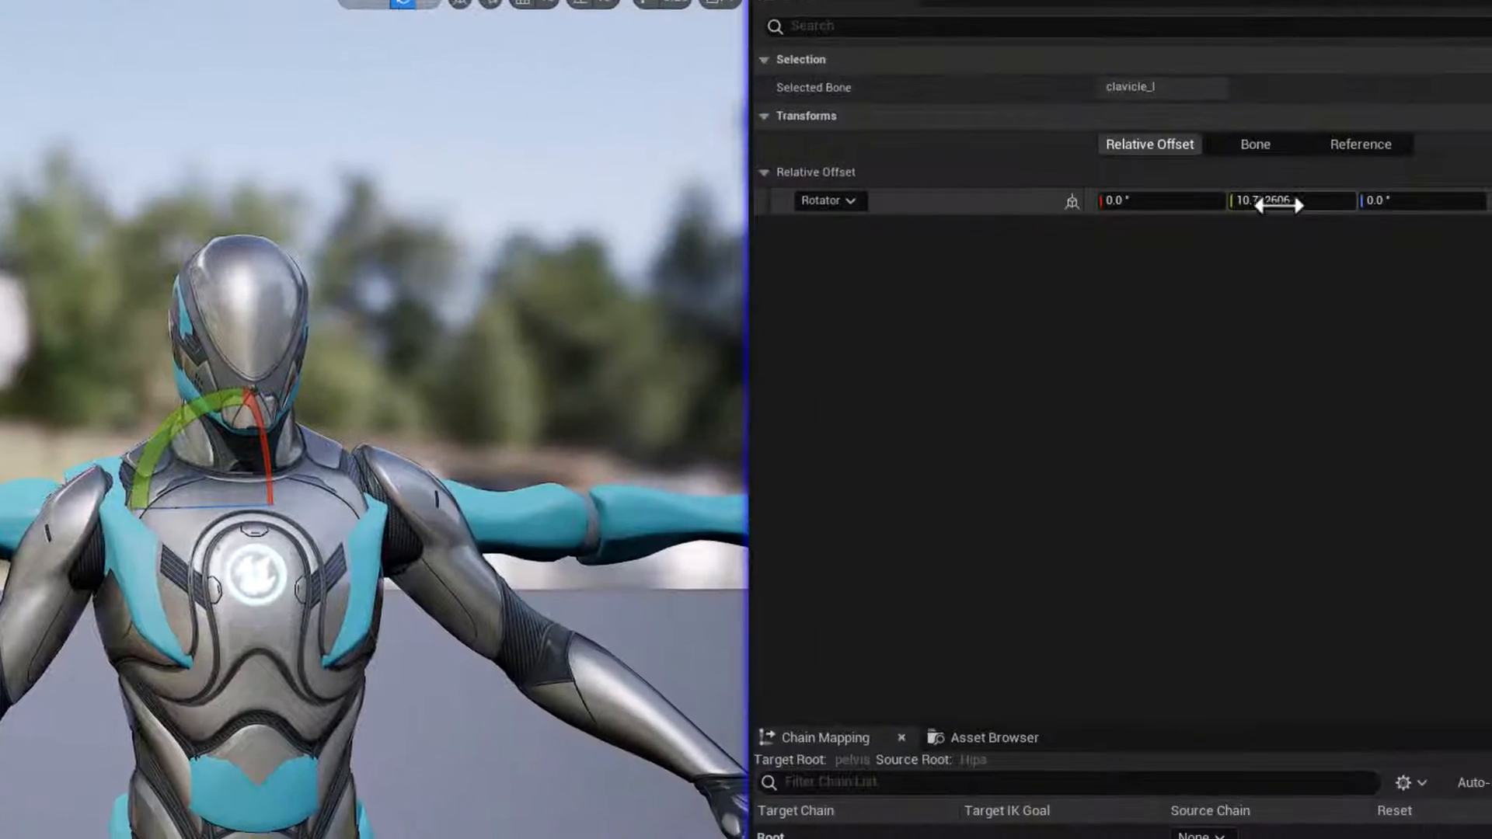
pyautogui.click(1320, 205)
pyautogui.write('10')
pyautogui.press('Return')
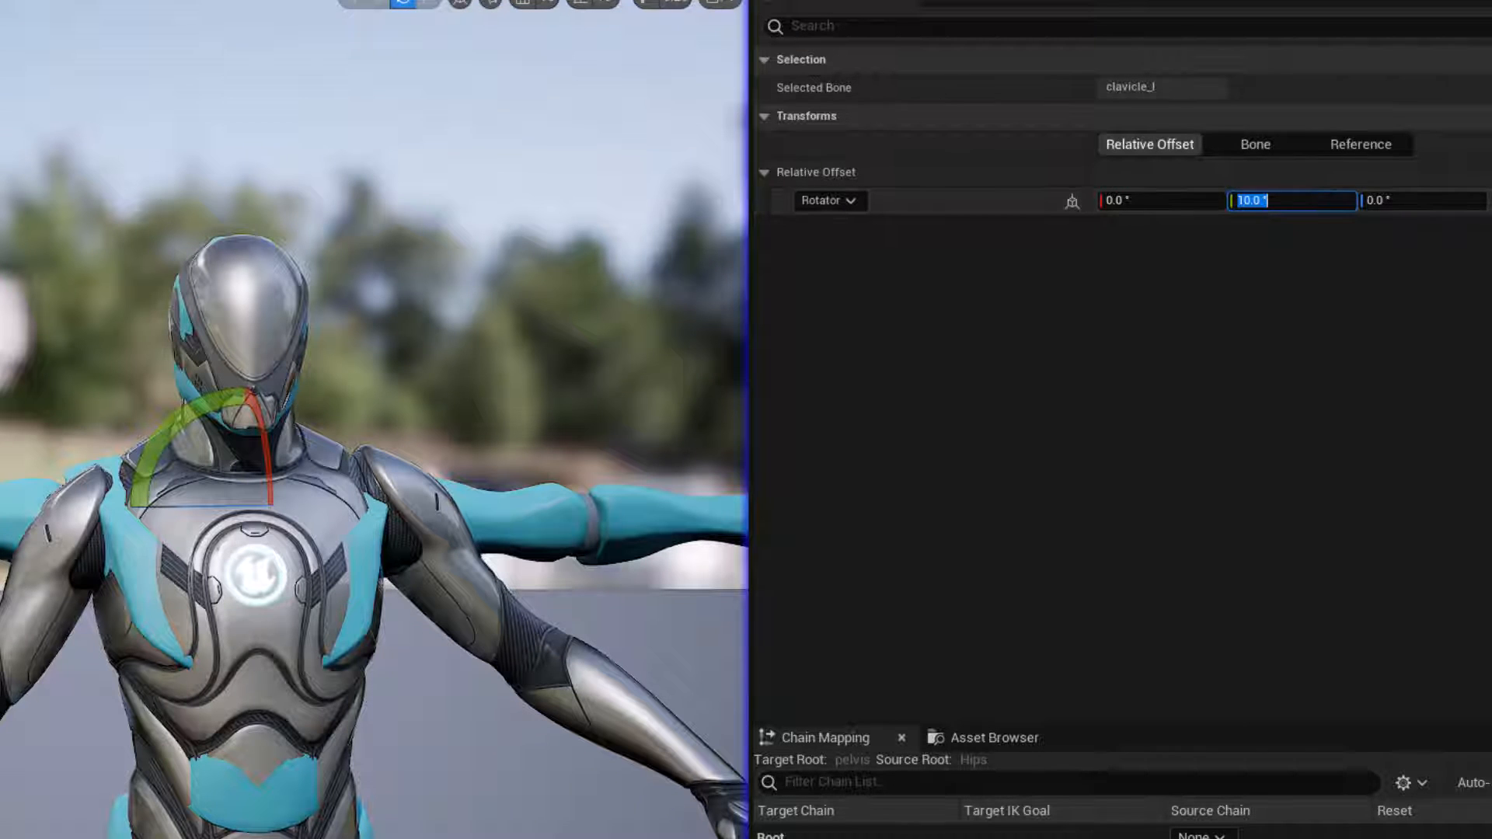
# Give the clavicle_r bone the same relative offset Y rotation as the clavicle_l bone
pyautogui.click(2, 503)
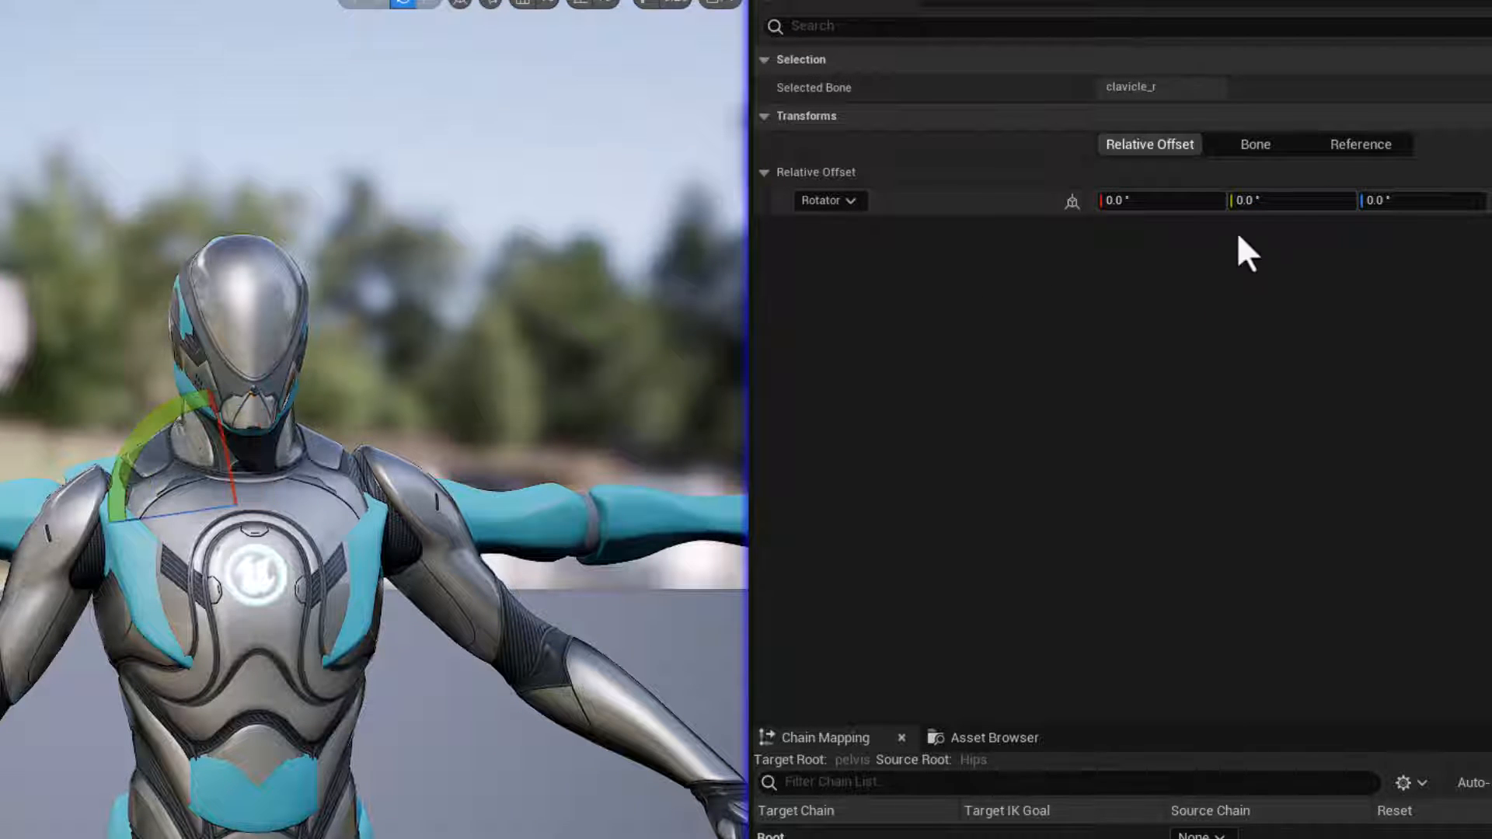
pyautogui.press('Return')
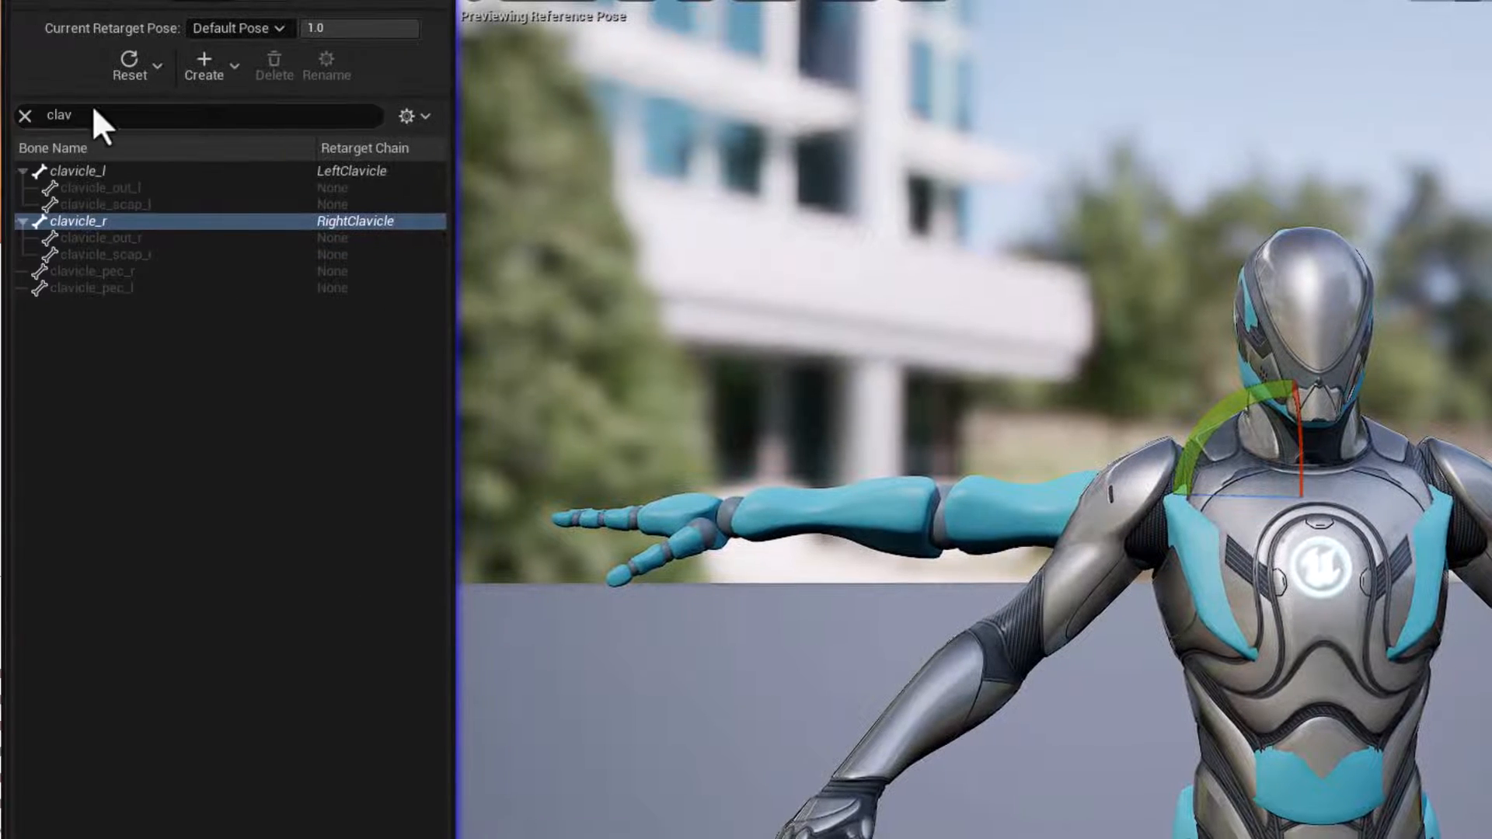
# Filter the bone hierarchy by "arm" and rotate the upperarm_l bone toward the Y Bot's outstretched arm
pyautogui.write('ar')
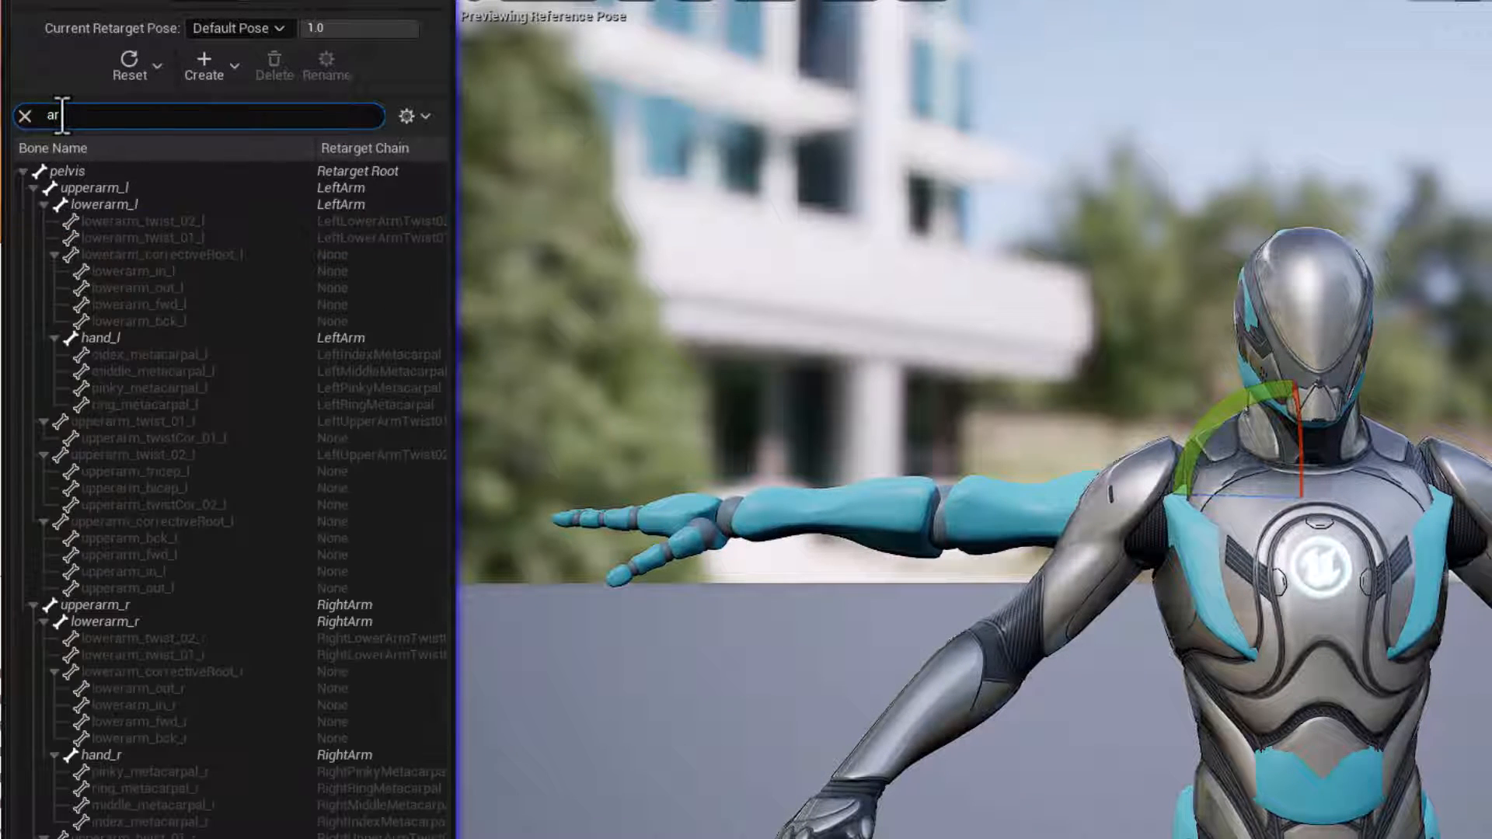
pyautogui.write('m')
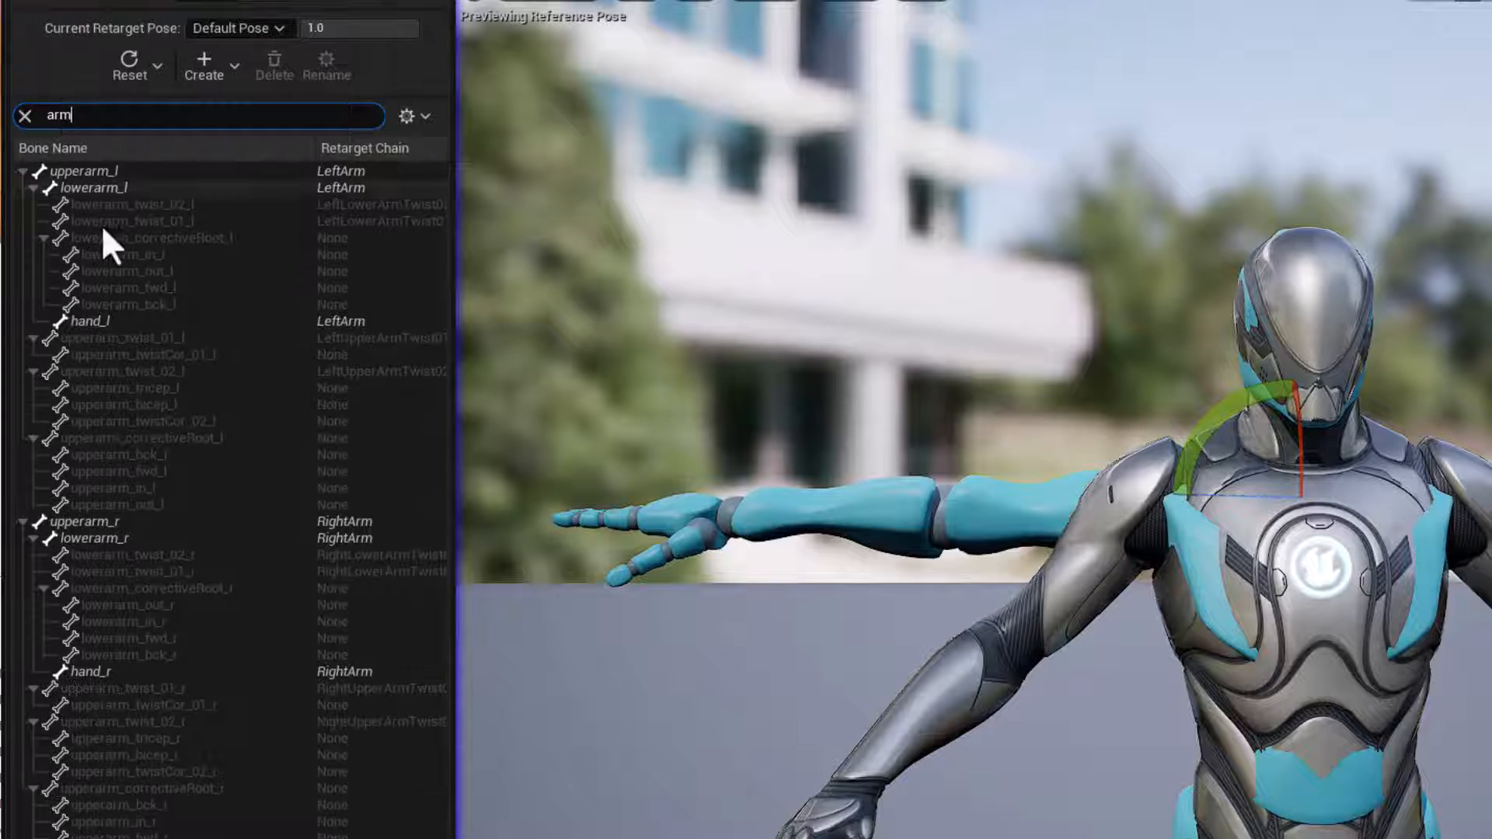
pyautogui.click(127, 173)
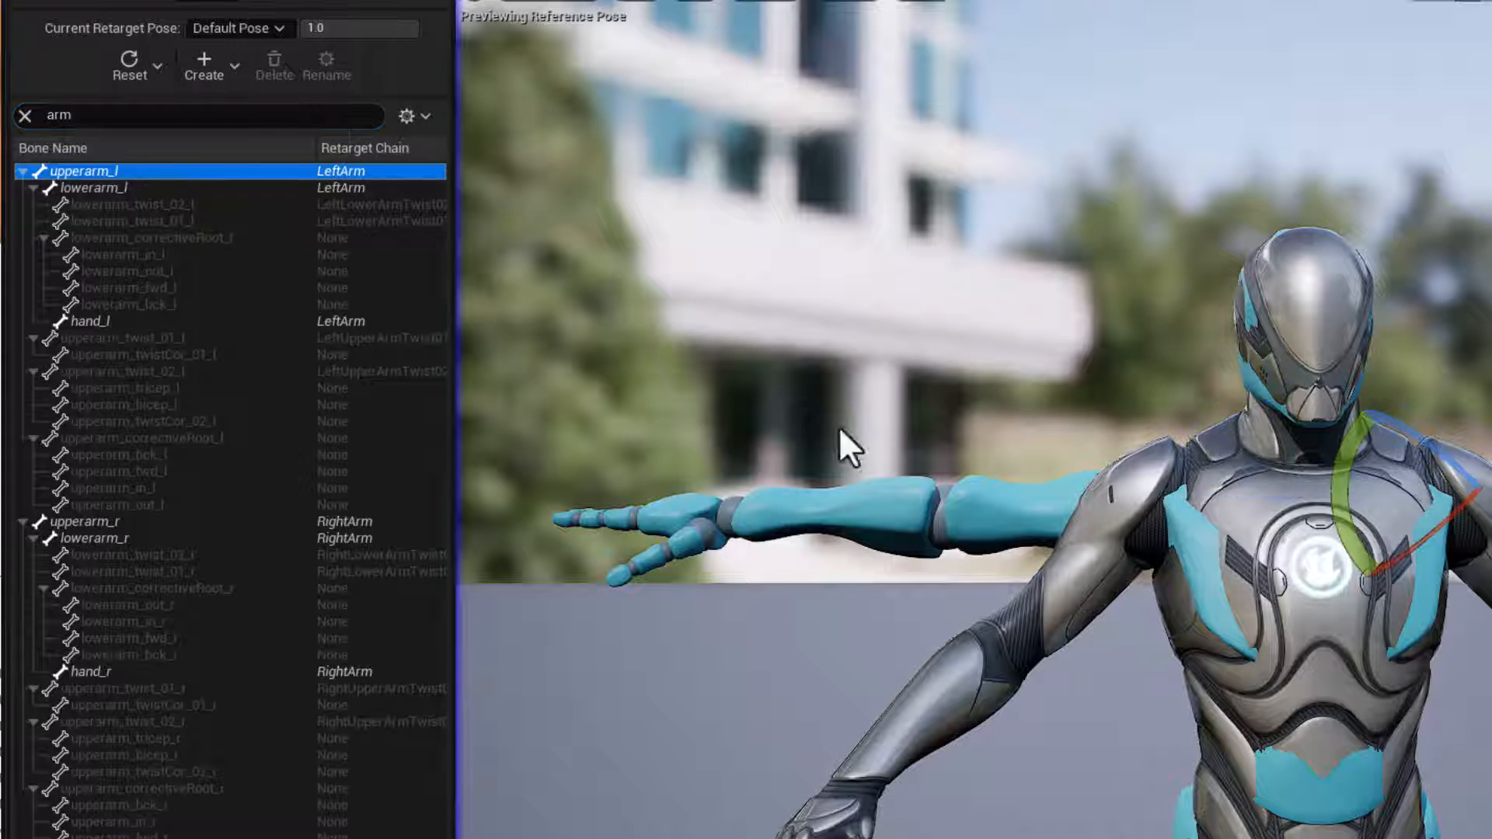
pyautogui.moveTo(1352, 509); pyautogui.dragTo(1360, 595)
pyautogui.moveTo(1477, 571); pyautogui.dragTo(1173, 692)
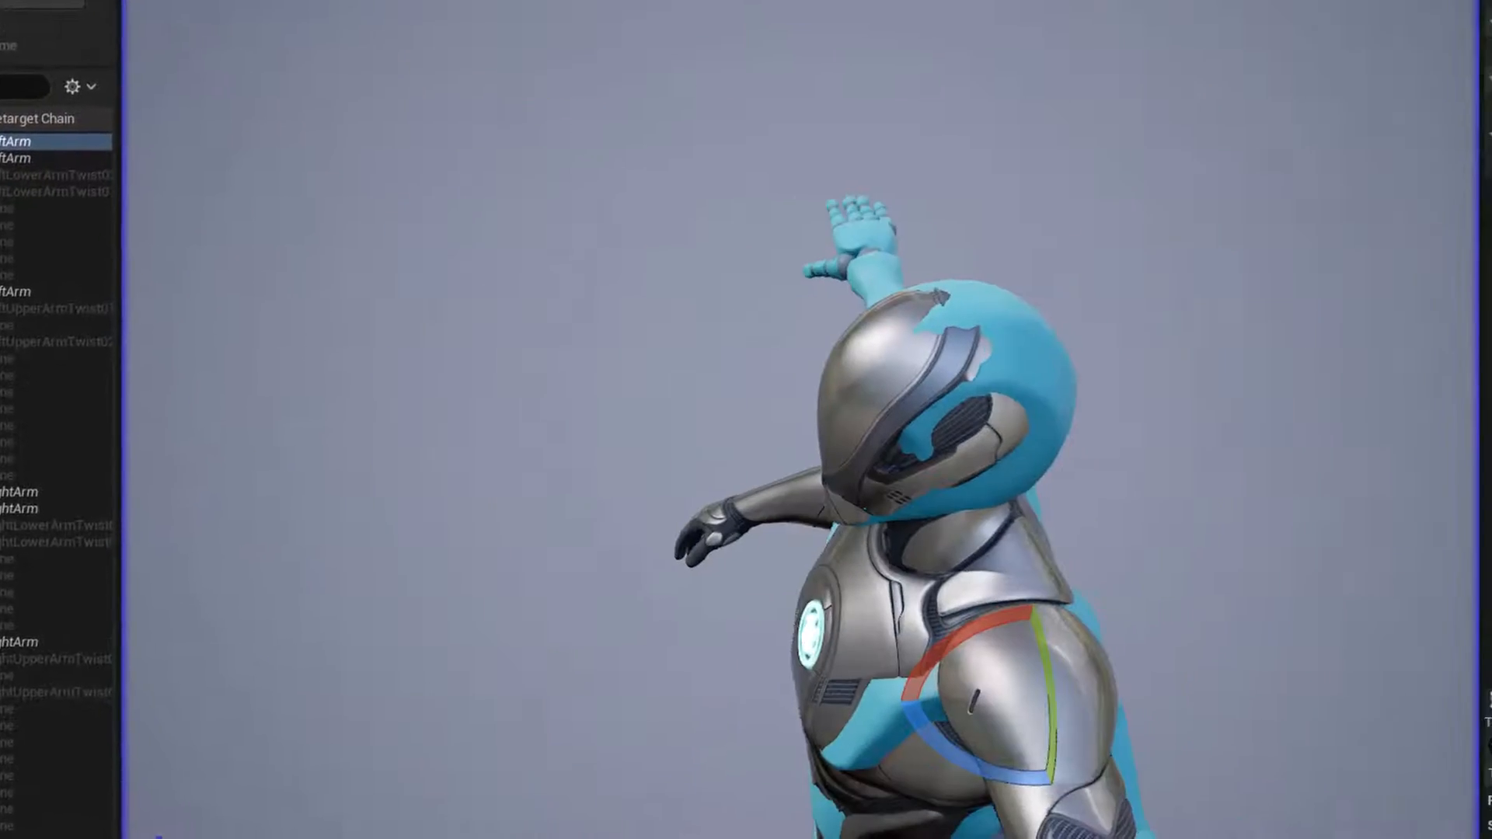
pyautogui.scroll(-5, 996, 638)
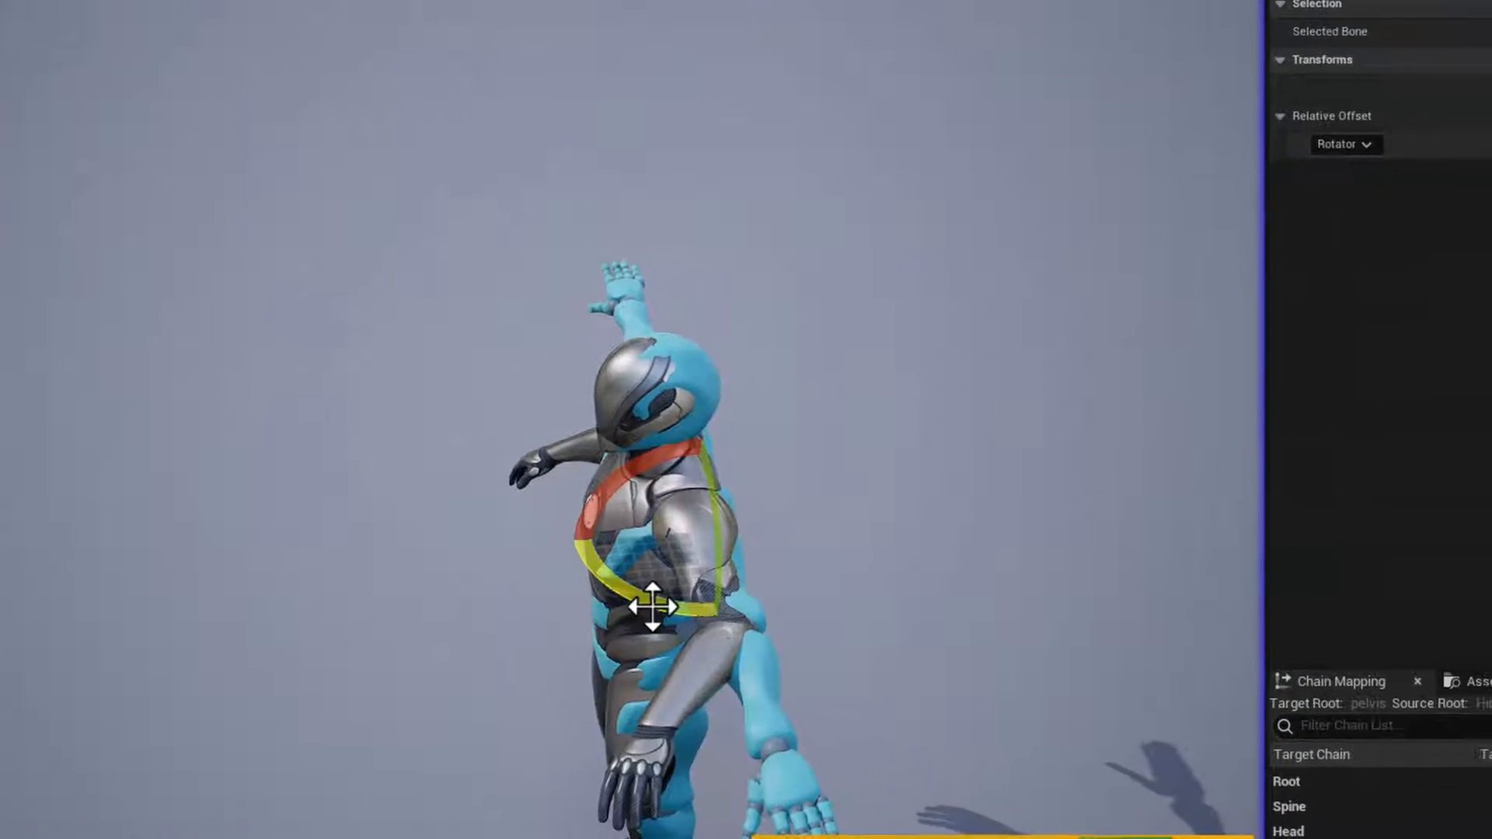
pyautogui.moveTo(870, 623); pyautogui.dragTo(851, 621)
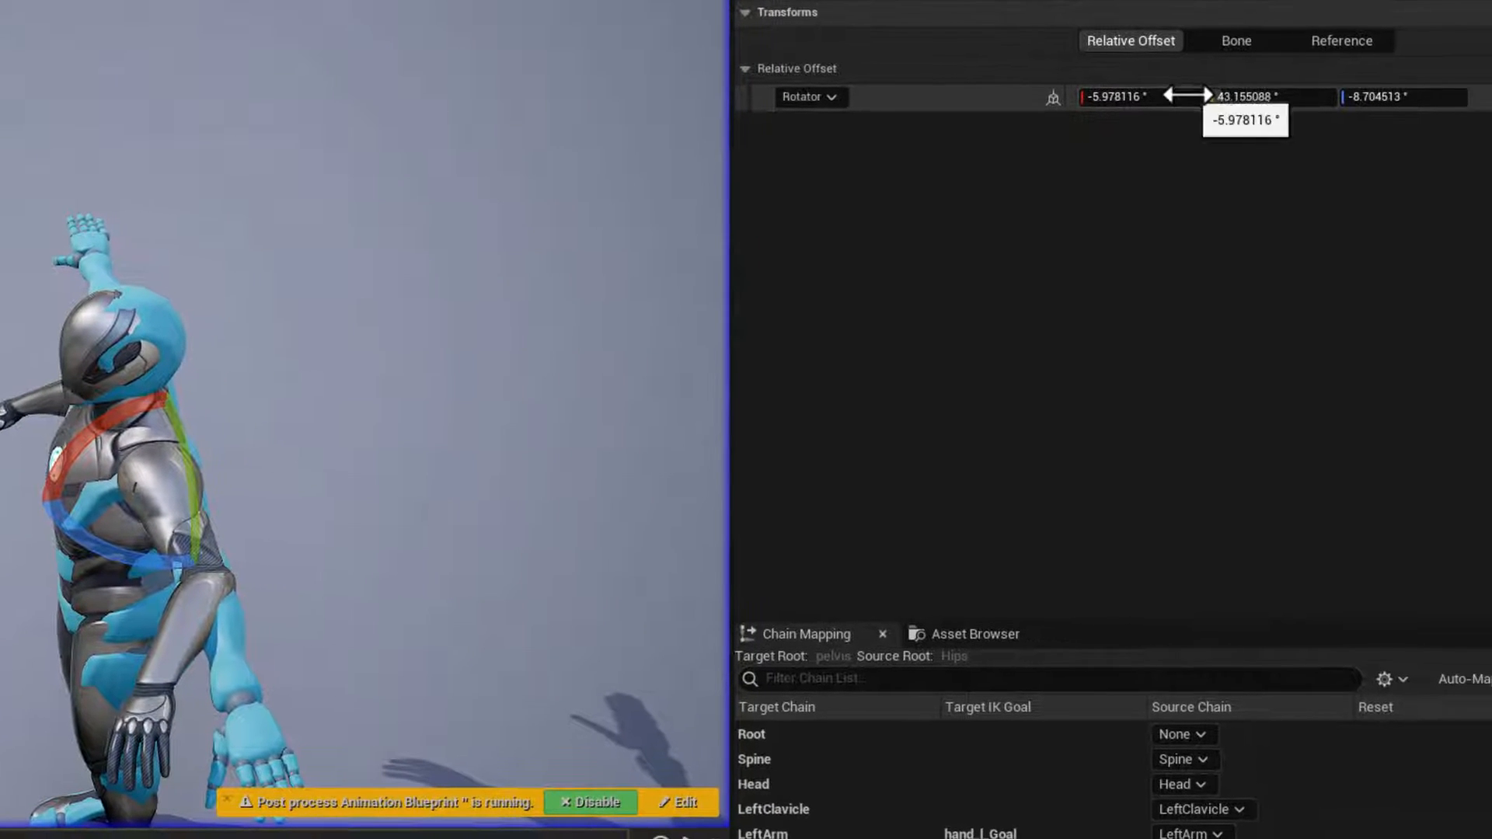
# Set the relative offset rotation of the upperarm_l bone to 0° on X, 45° on Y and -10° on Z
pyautogui.click(1170, 101)
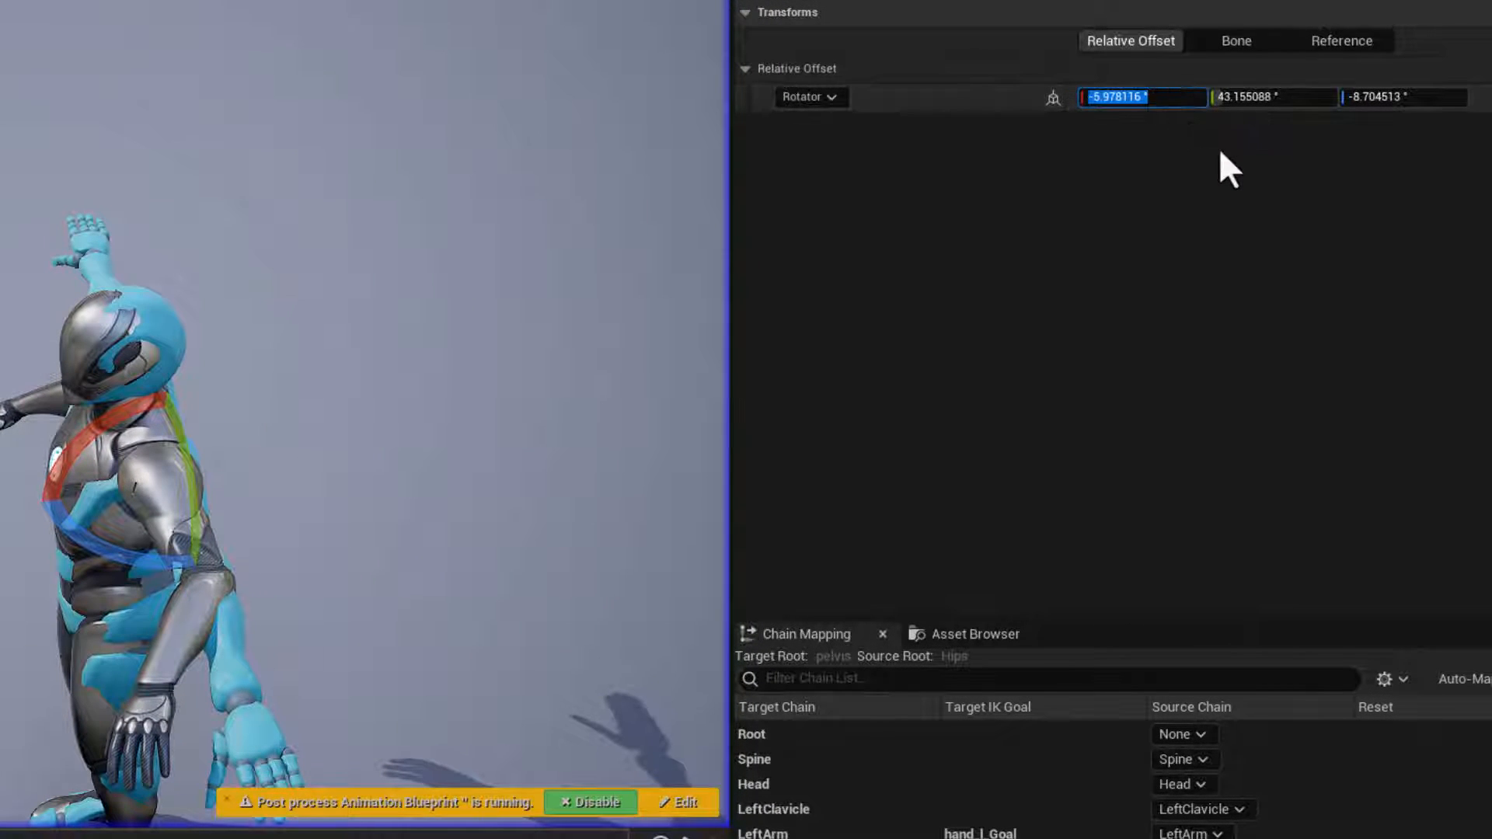
pyautogui.write('-6')
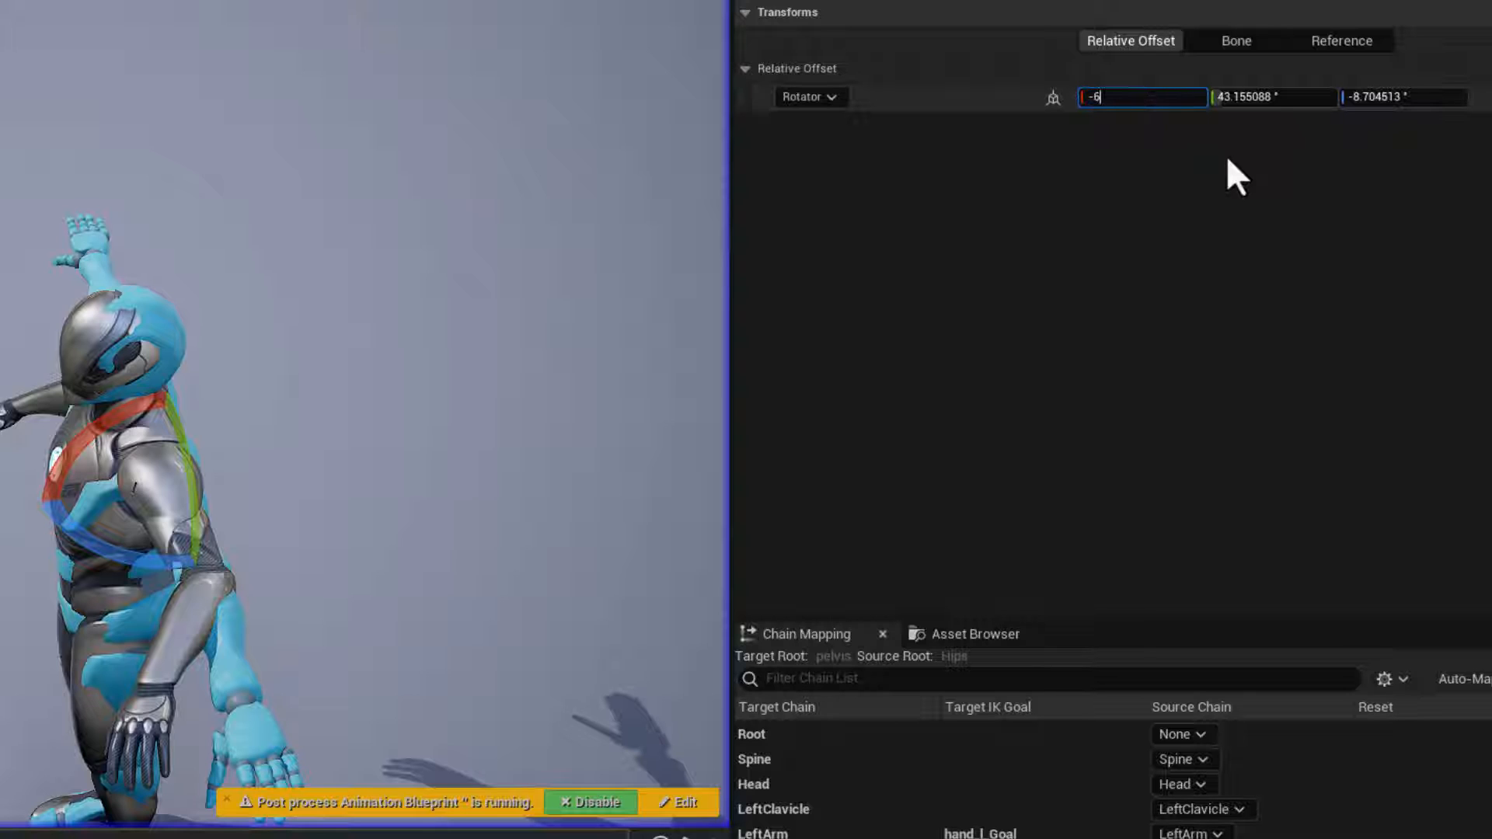
pyautogui.press('Tab')
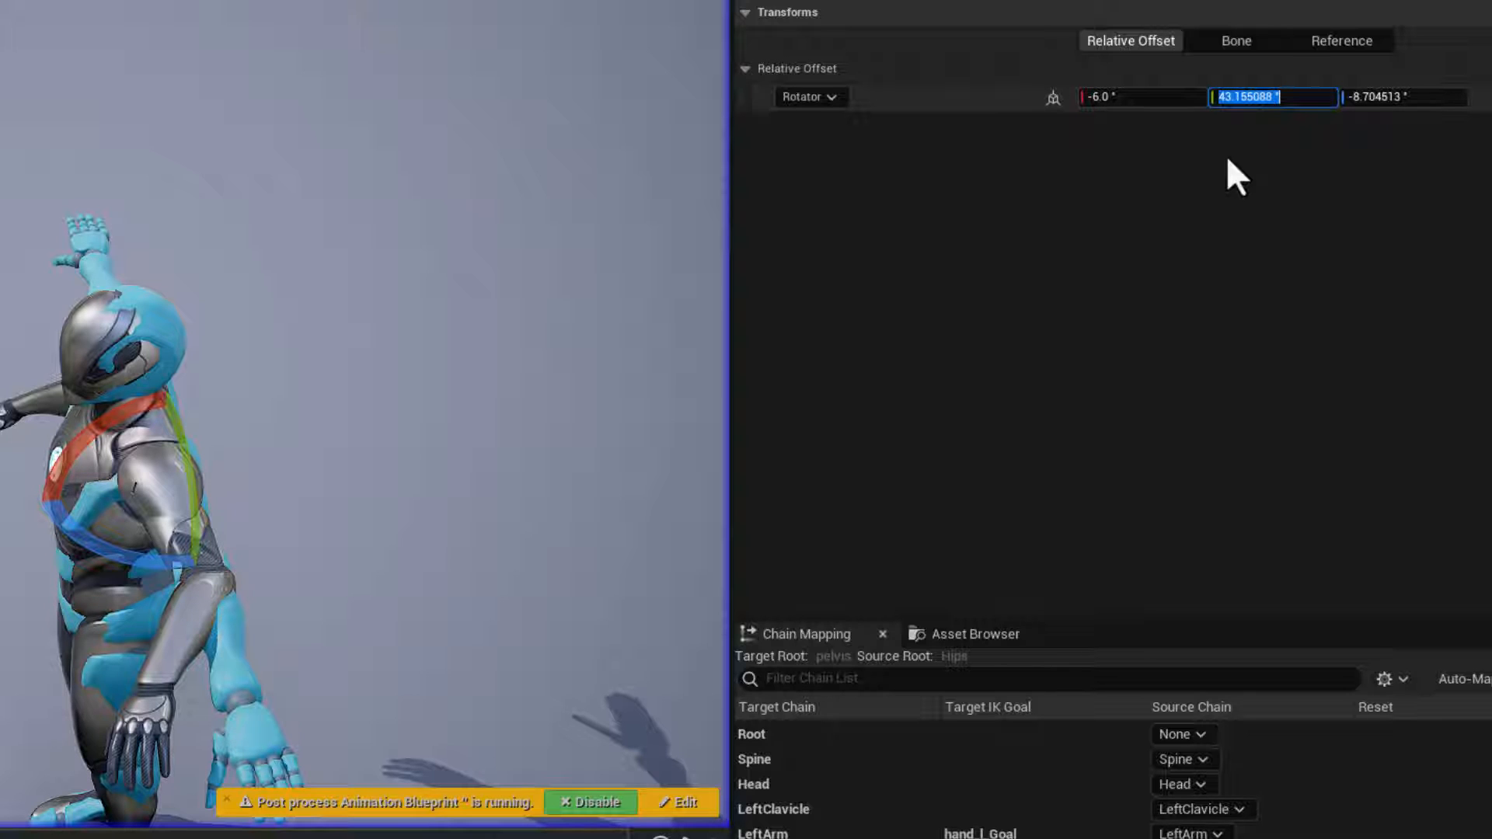
pyautogui.write('45')
pyautogui.press('Tab')
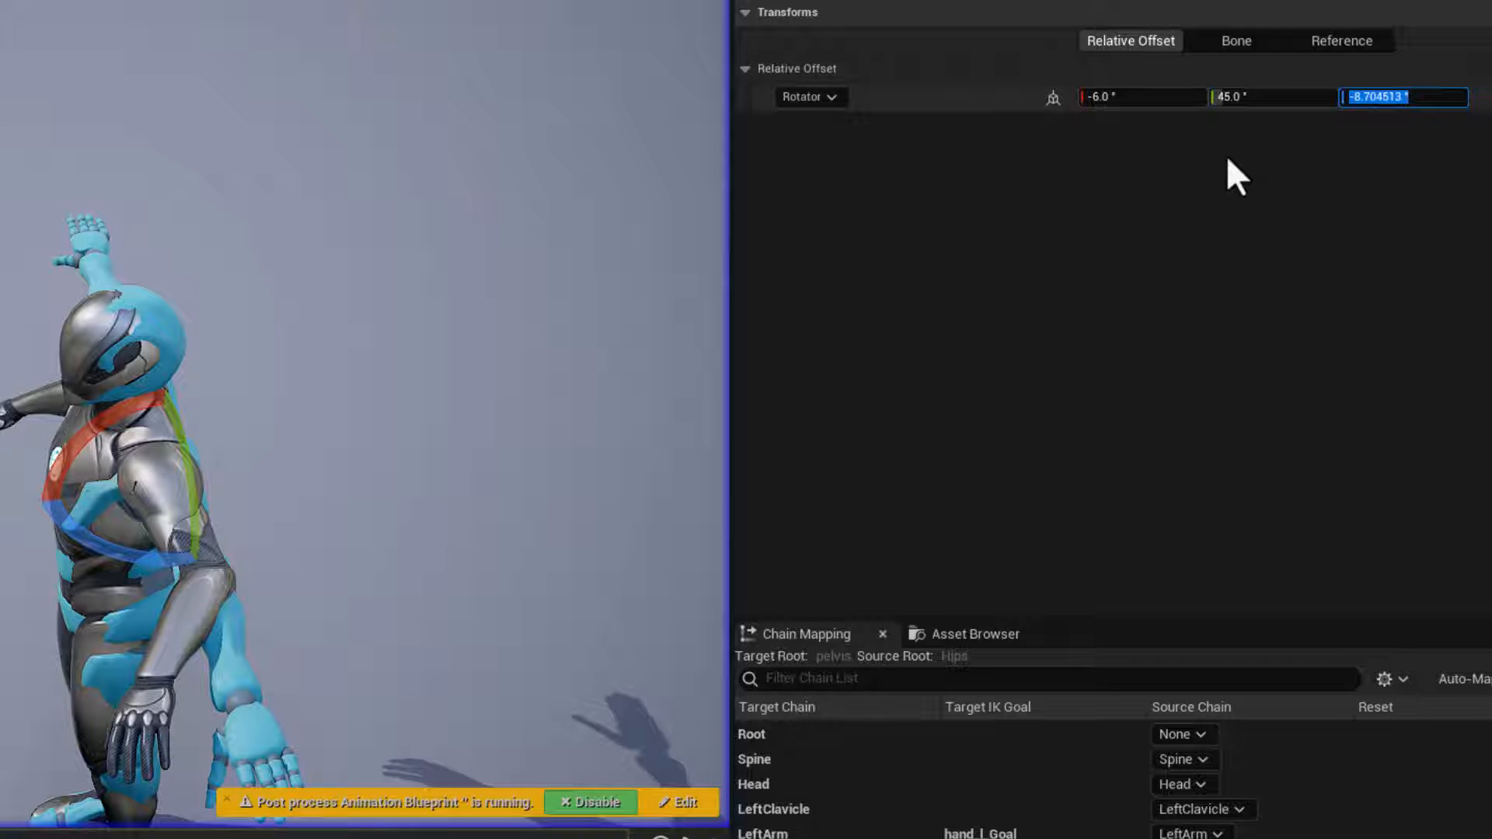
pyautogui.write('0')
pyautogui.press('Return')
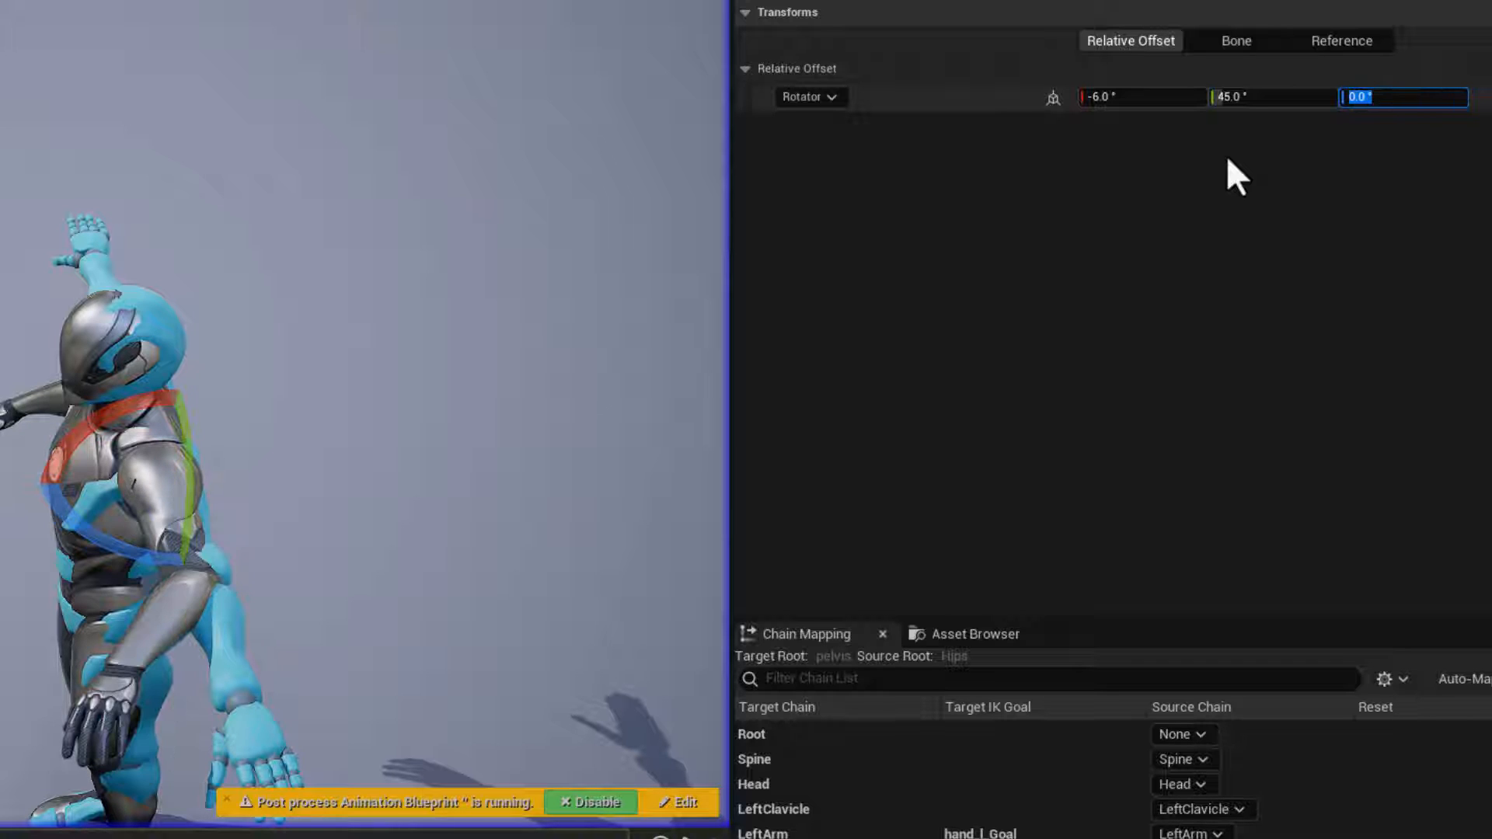
pyautogui.write('-10')
pyautogui.press('Return')
pyautogui.click(1182, 97)
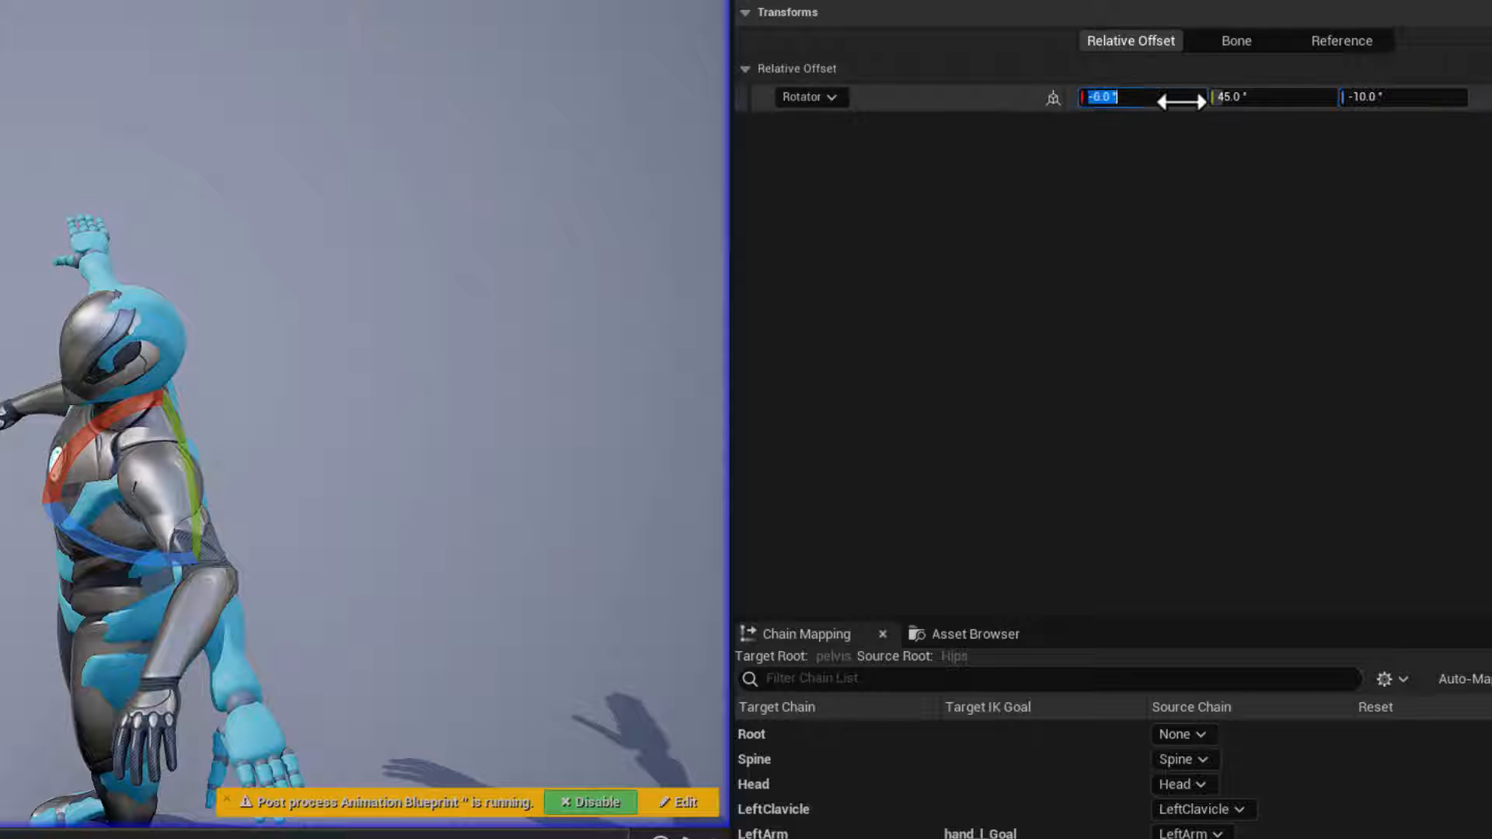
pyautogui.write('0')
pyautogui.press('Return')
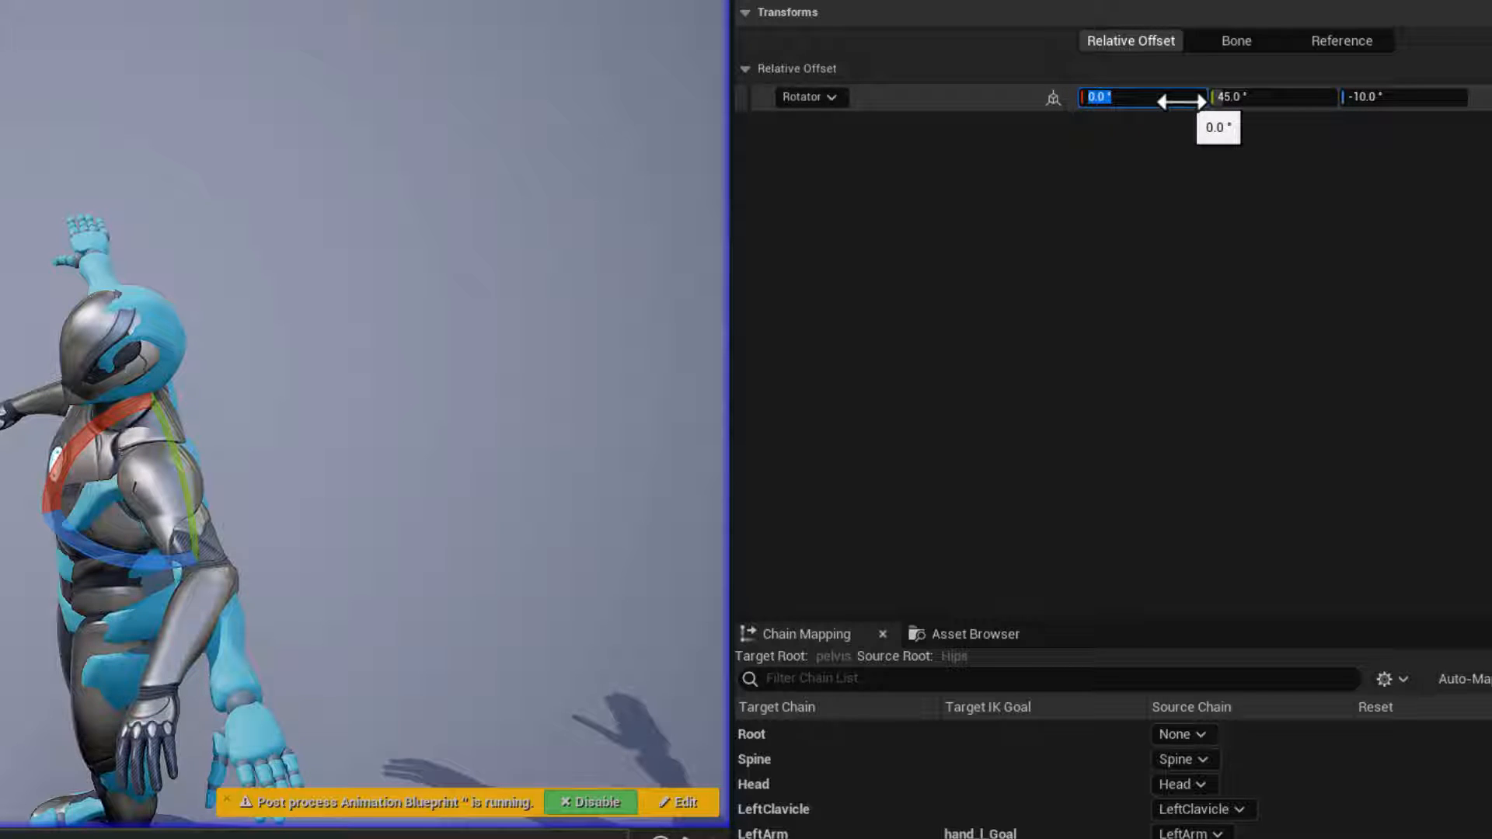
# Set the relative offset rotation of the upperarm_r bone to 45° on Y and -10° on Z
pyautogui.keyDown('alt'); pyautogui.moveTo(404, 420); pyautogui.dragTo(396, 342); pyautogui.keyUp('alt')
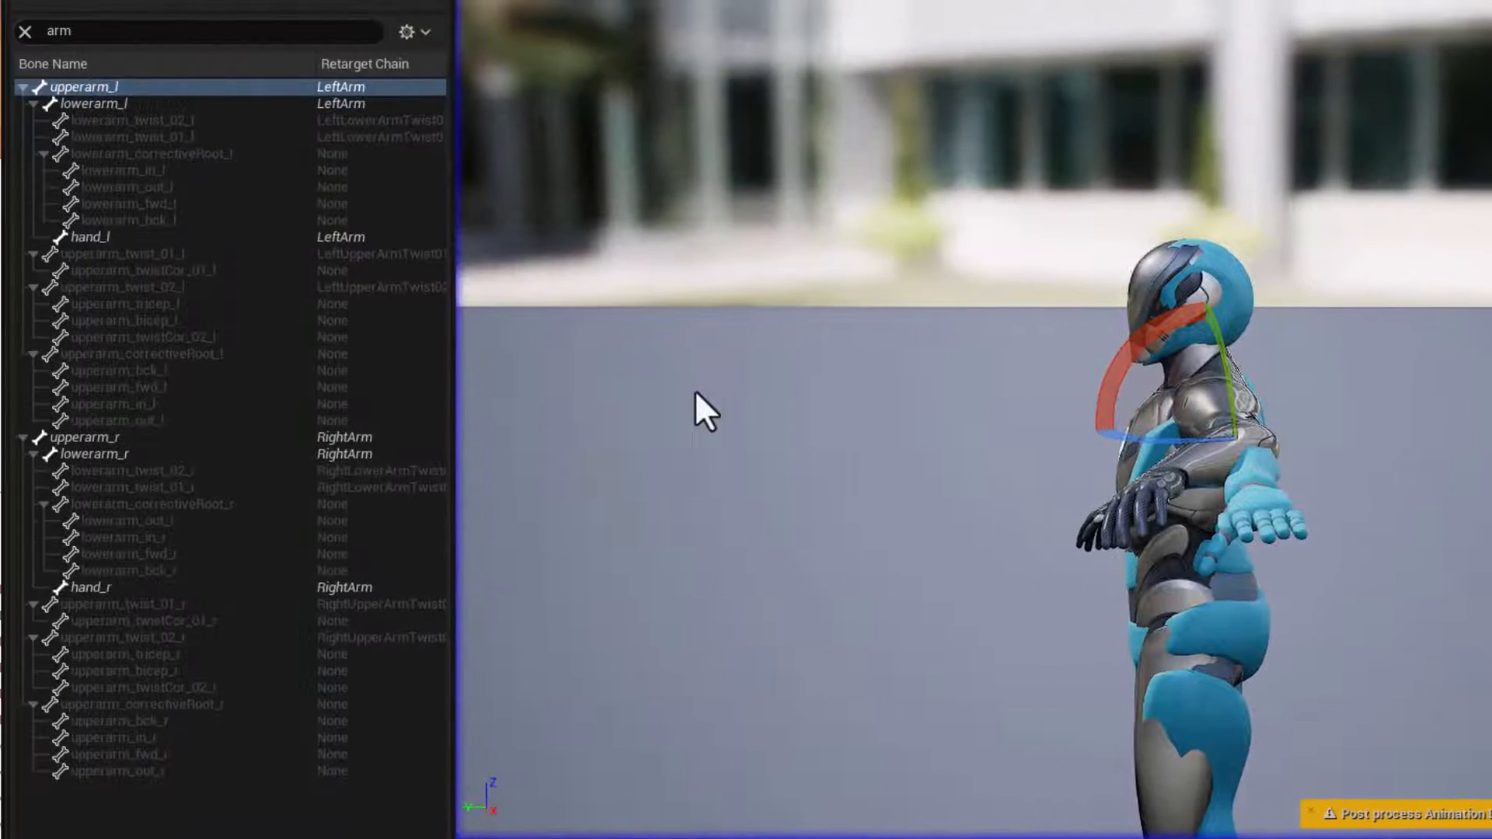
pyautogui.click(109, 438)
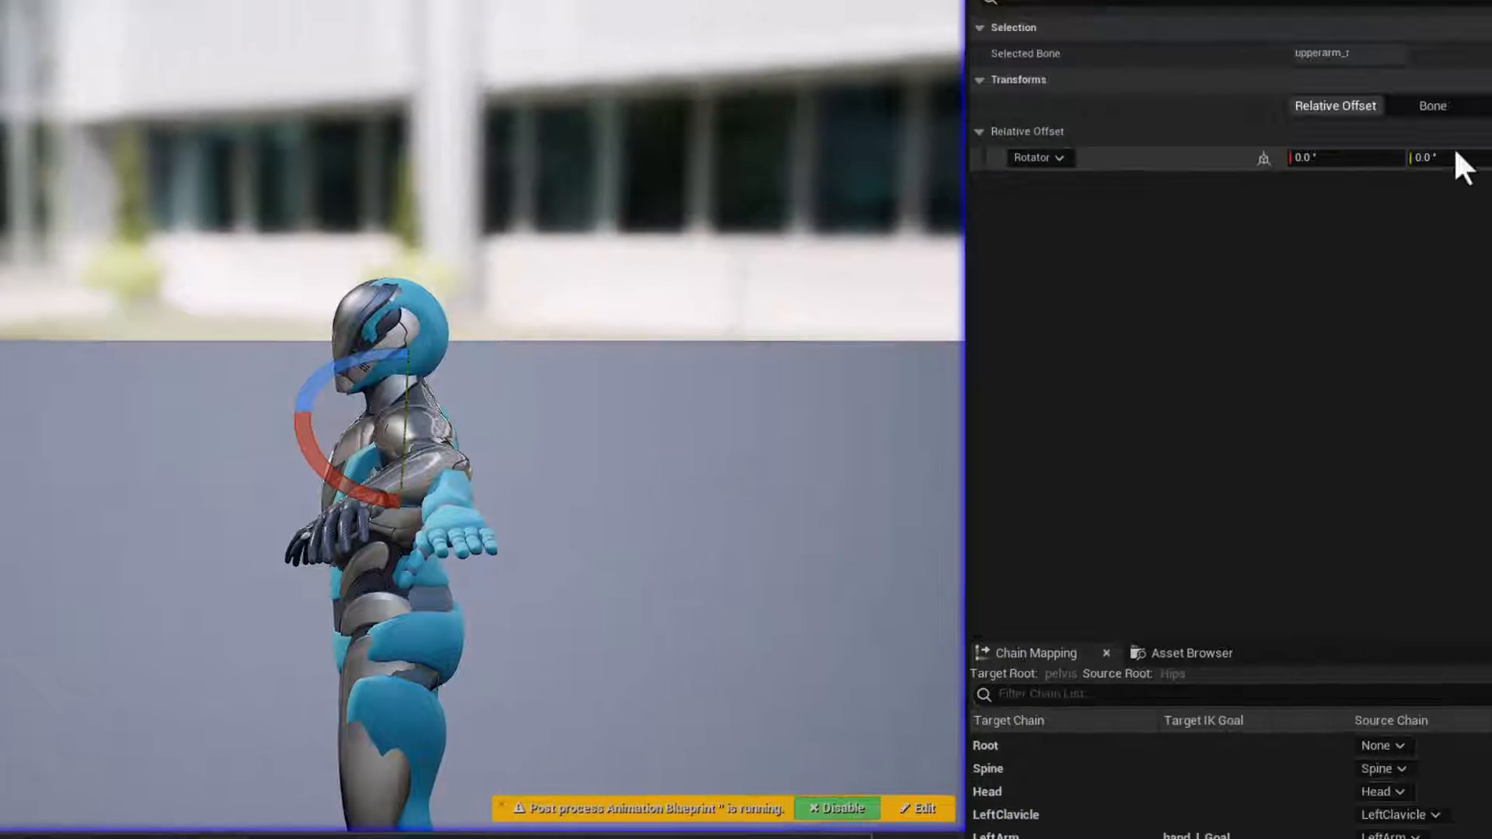
pyautogui.click(1454, 157)
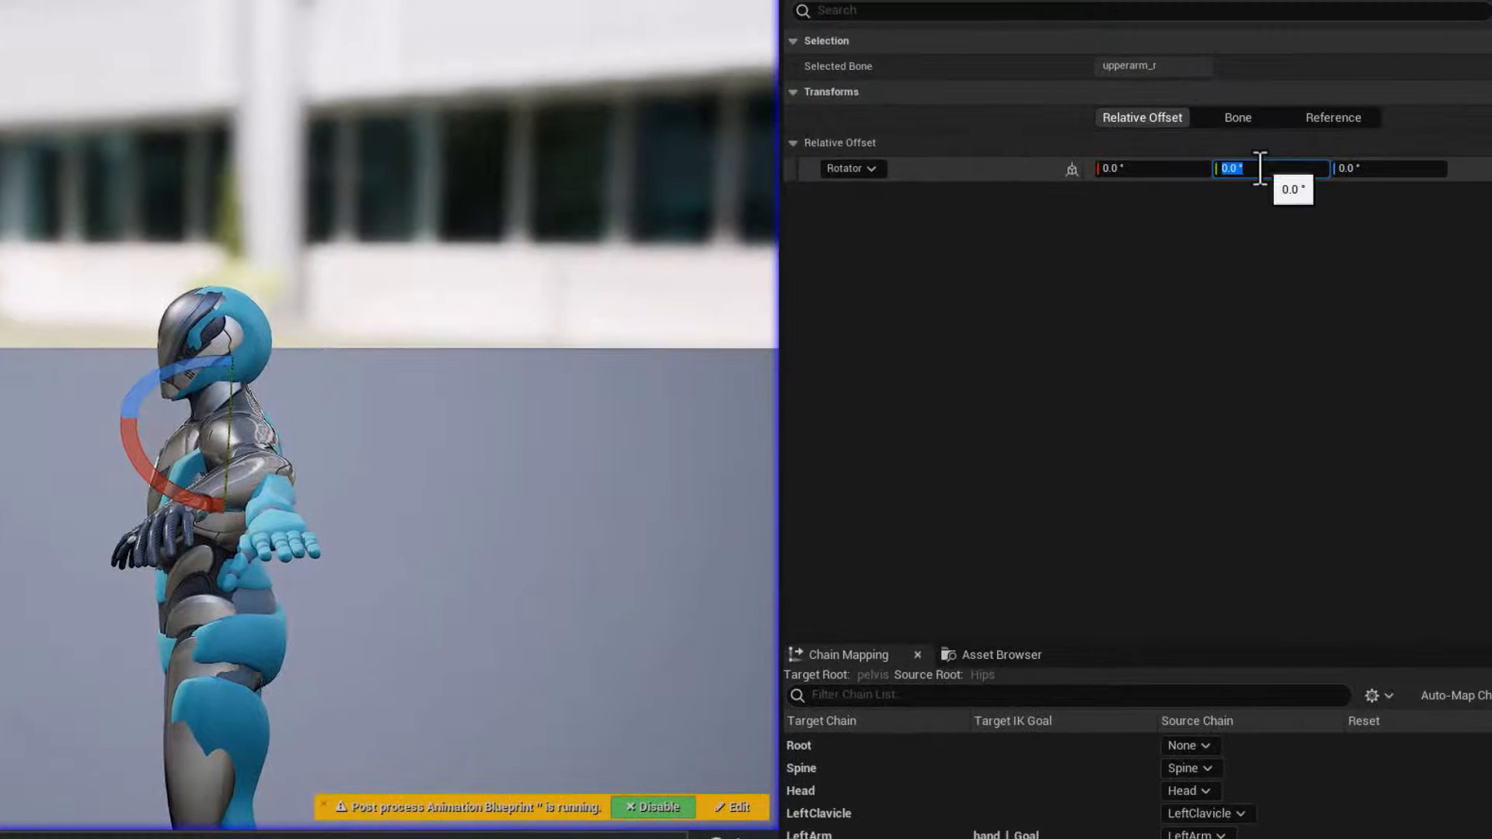
pyautogui.write('45')
pyautogui.press('Tab')
pyautogui.write('-10')
pyautogui.press('Return')
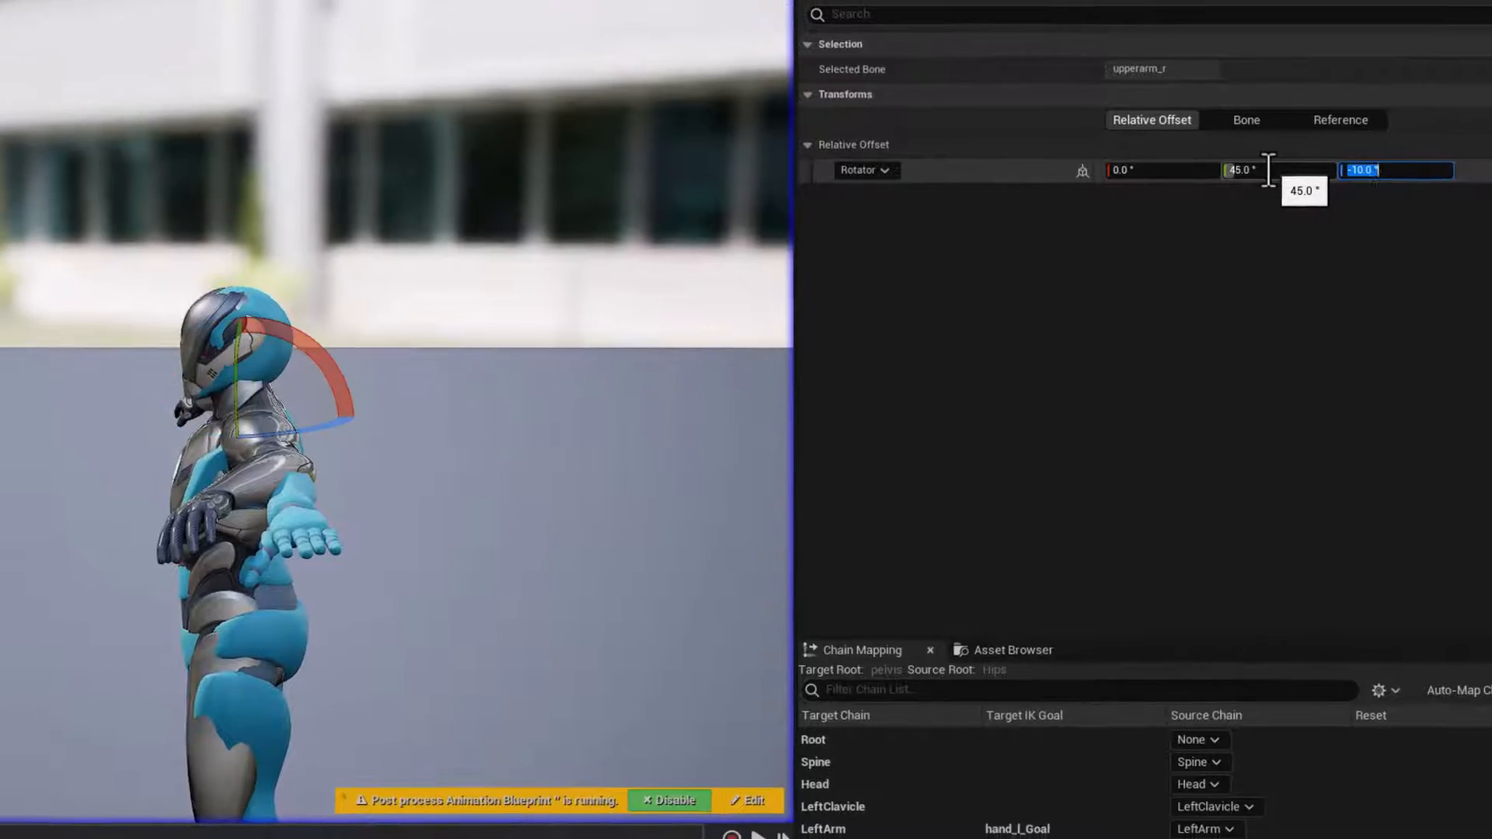
# Rotate the lowerarm_r bone to line up with the Y Bot's forearm and set its relative offset Z rotation to -27°
pyautogui.keyDown('alt'); pyautogui.moveTo(544, 435); pyautogui.dragTo(929, 374); pyautogui.keyUp('alt')
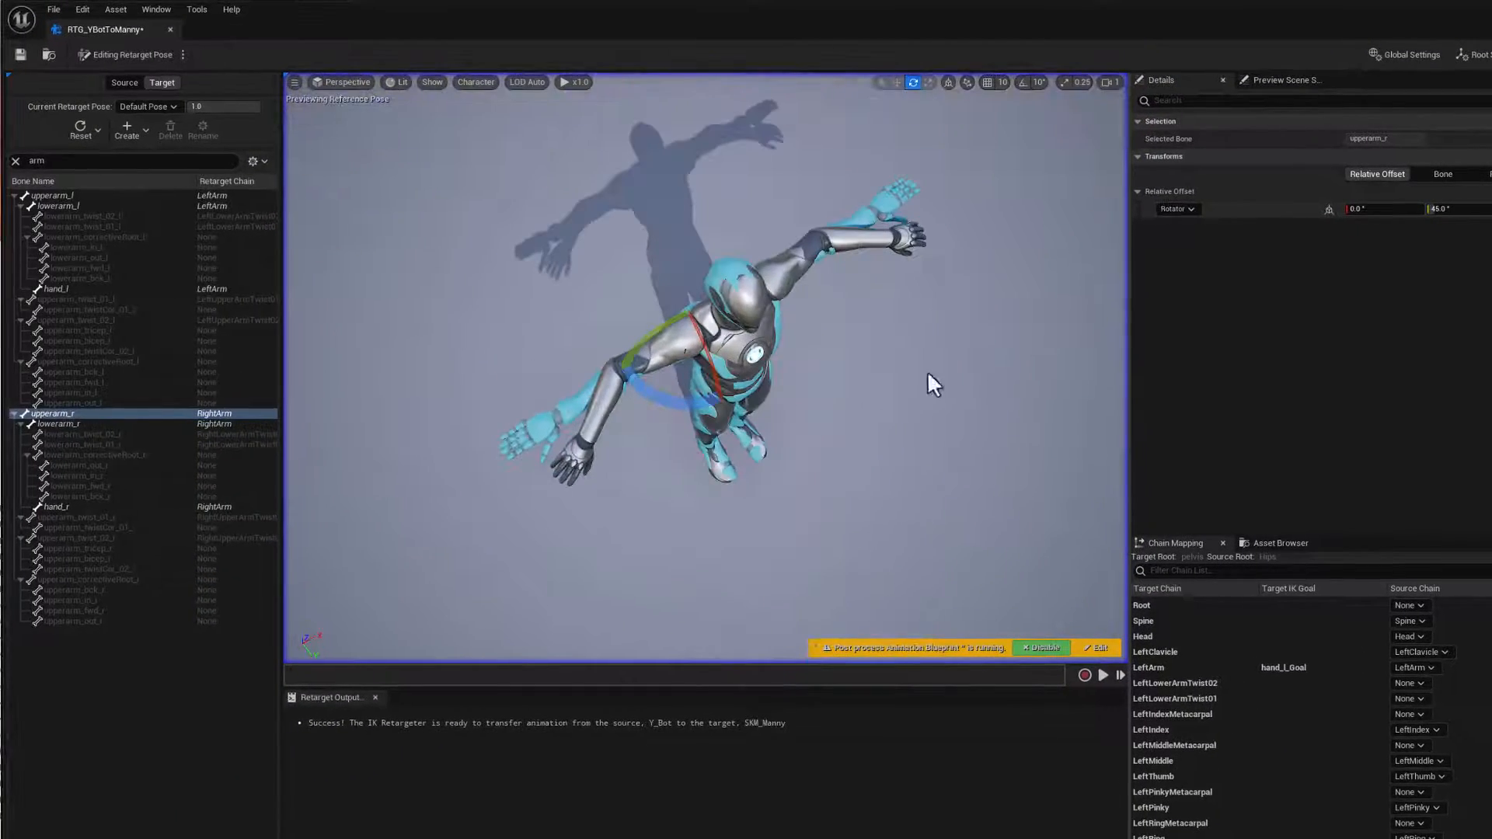
pyautogui.click(61, 425)
pyautogui.moveTo(667, 429); pyautogui.dragTo(691, 390)
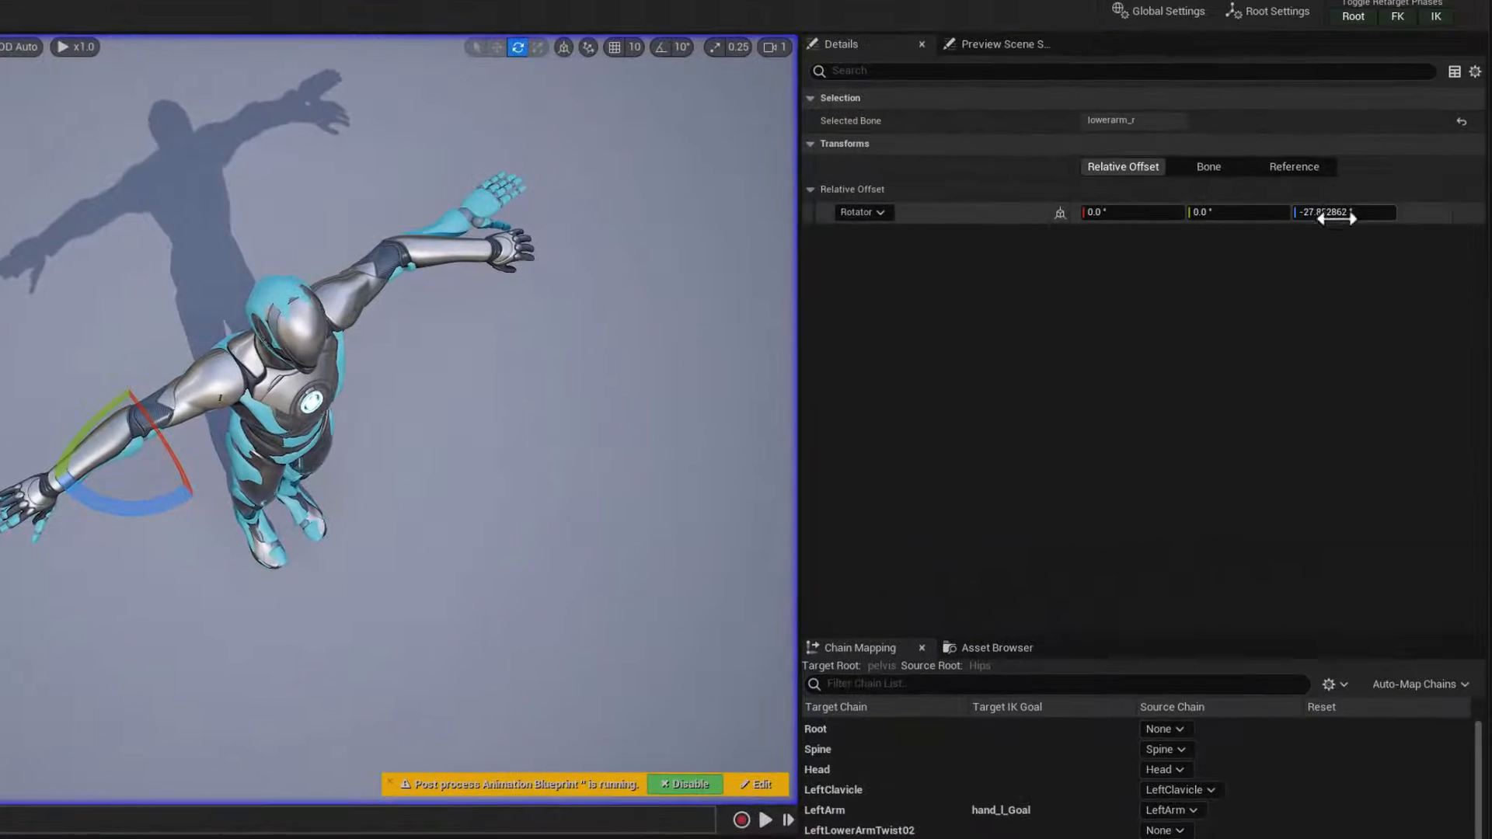
pyautogui.click(1378, 212)
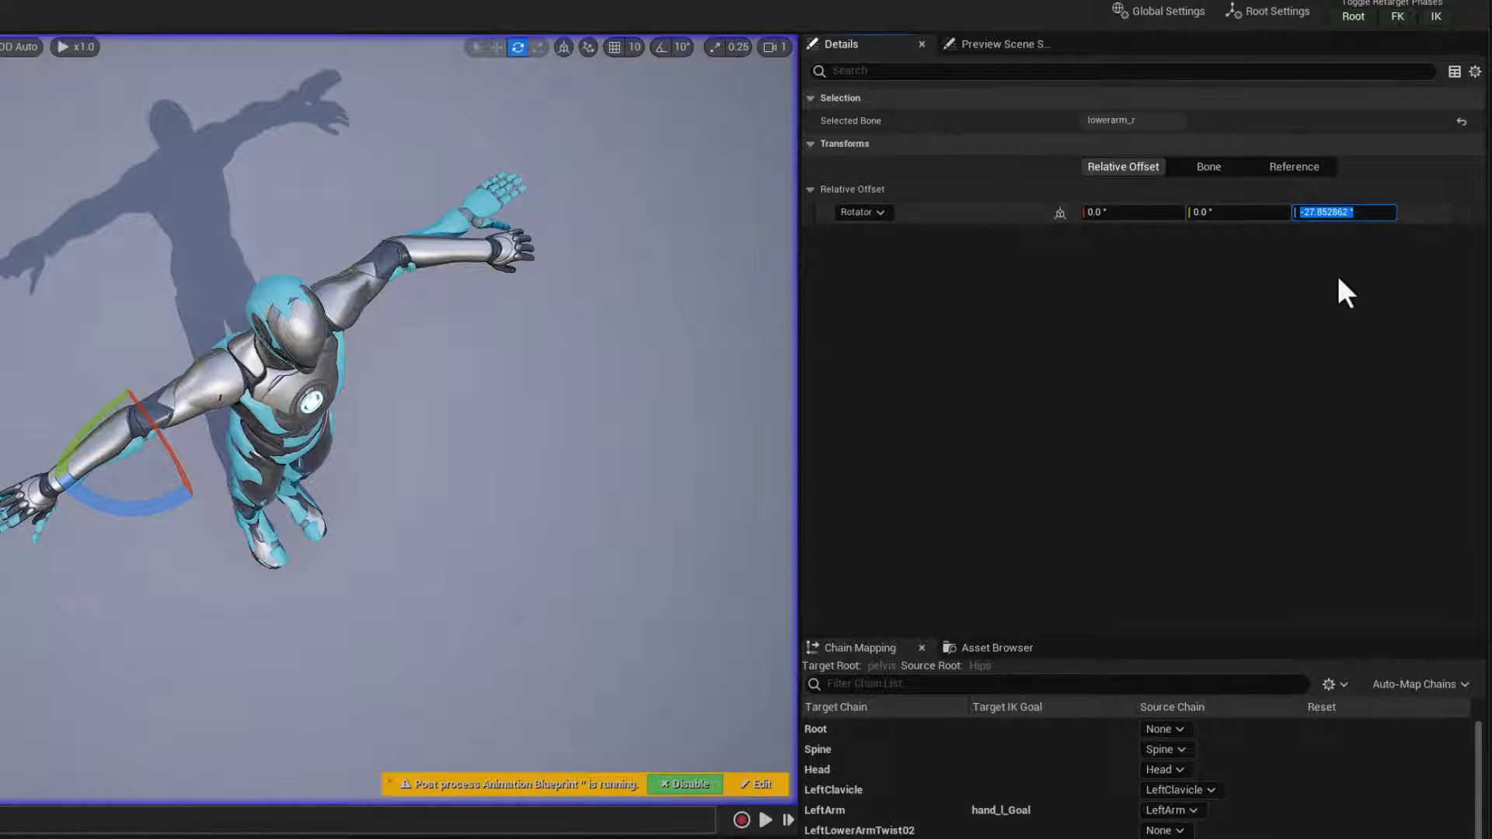
pyautogui.write('-30')
pyautogui.press('Return')
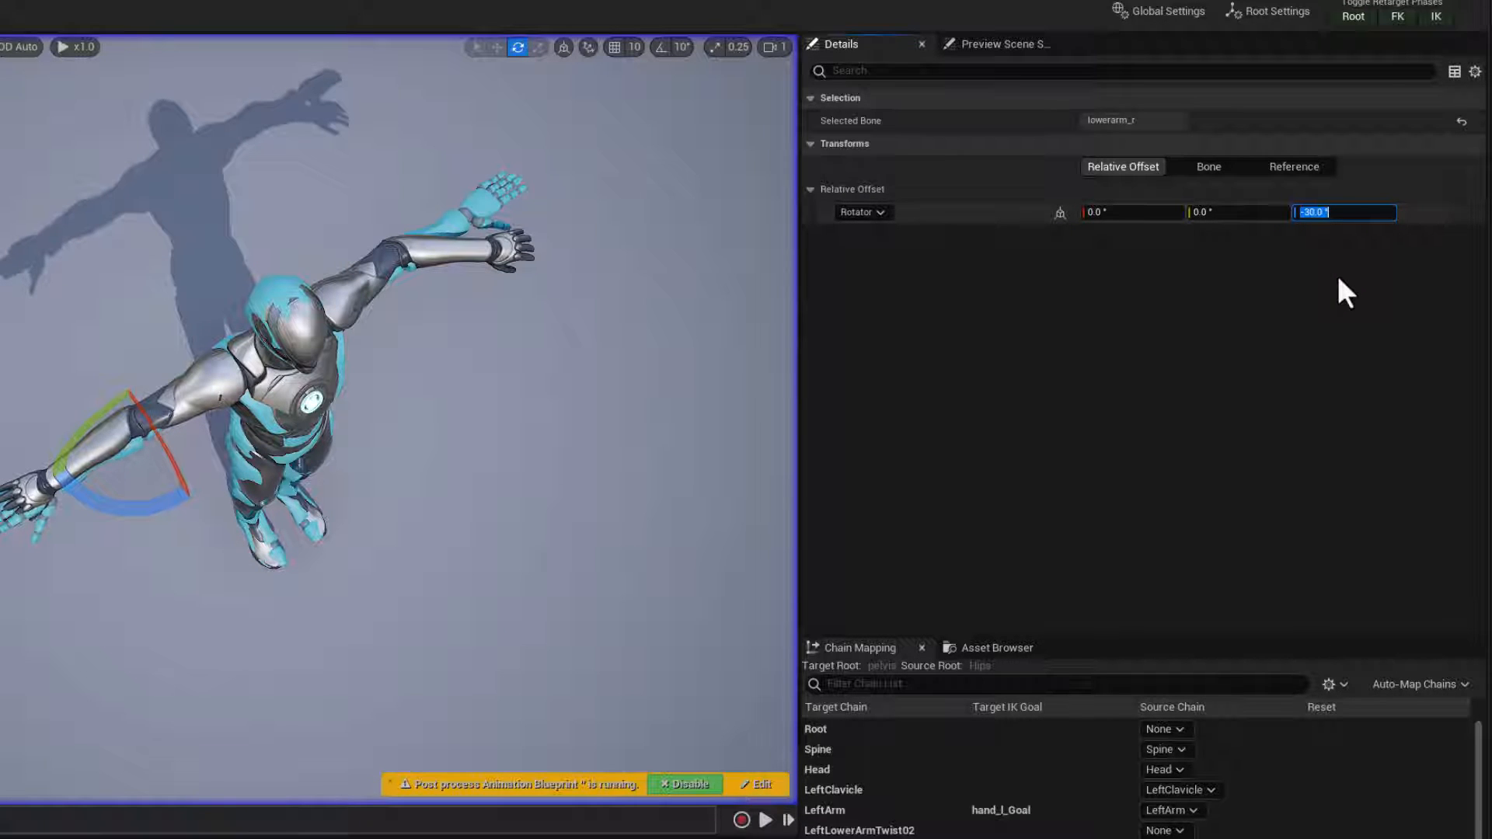
pyautogui.write('-27')
pyautogui.press('Return')
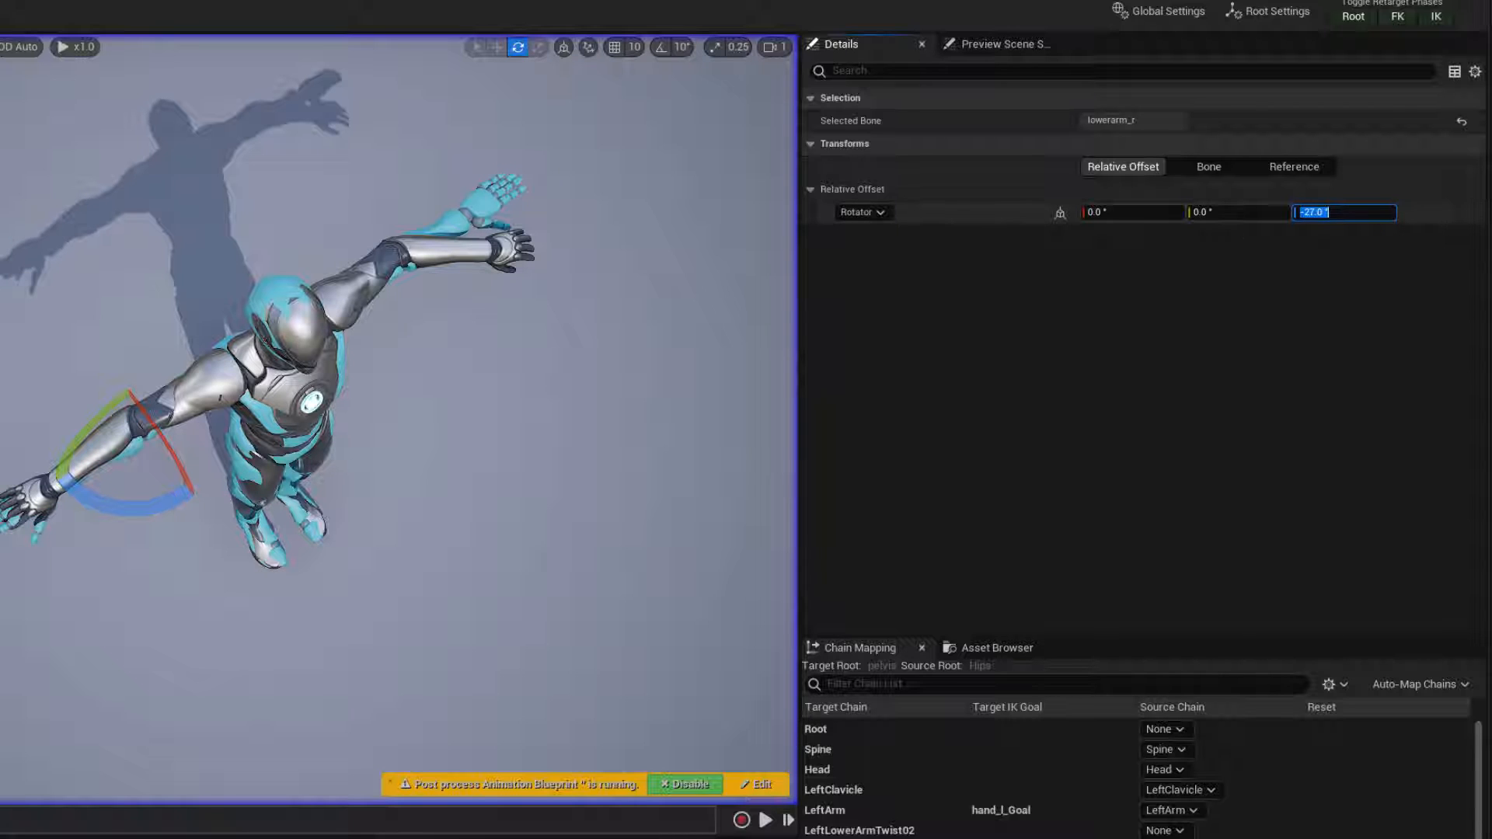
# Set the relative offset Z rotation of the lowerarm_l bone to -27°
pyautogui.click(2, 381)
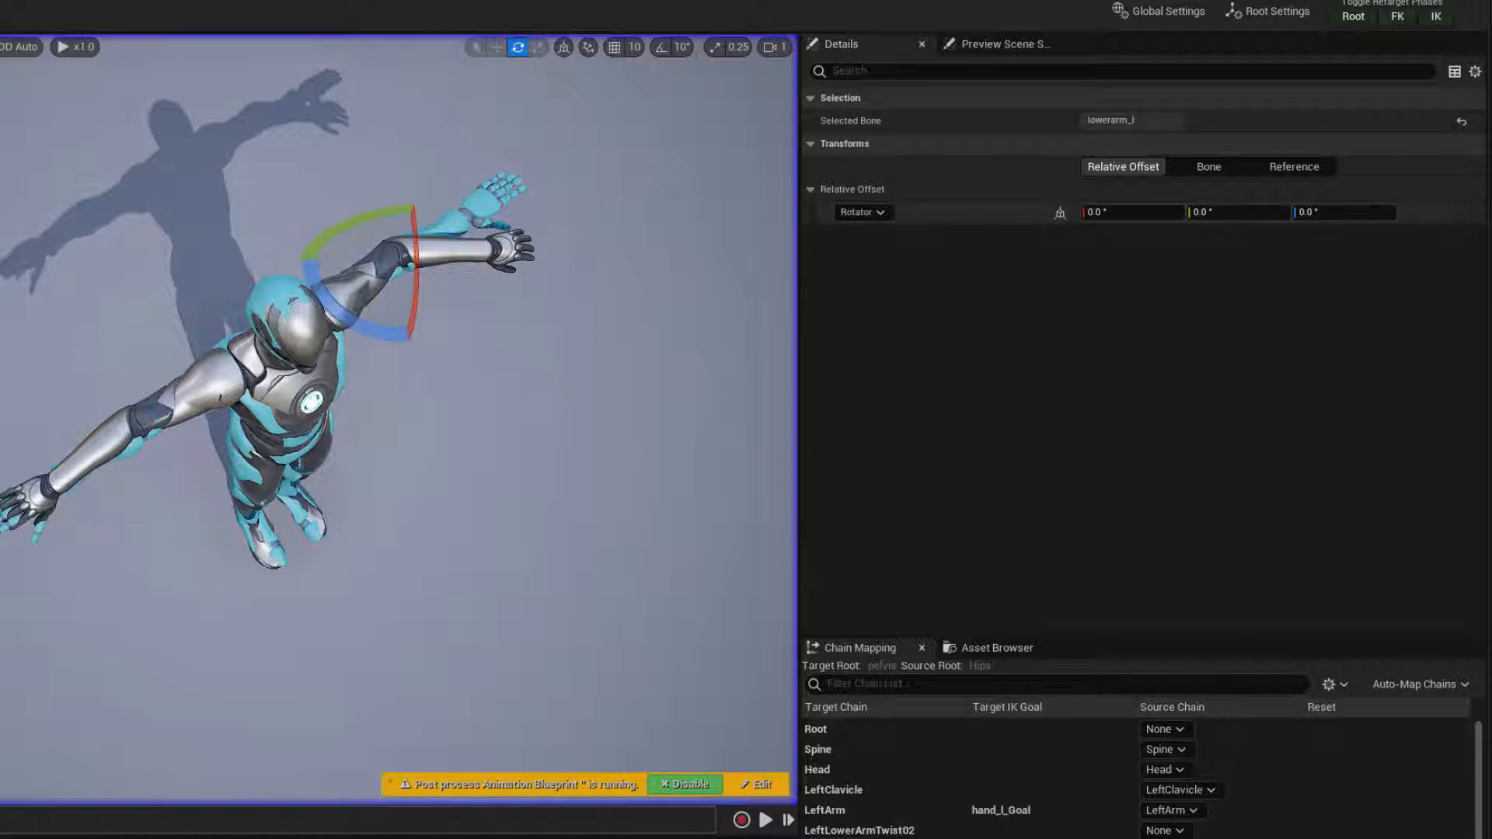
pyautogui.click(1313, 214)
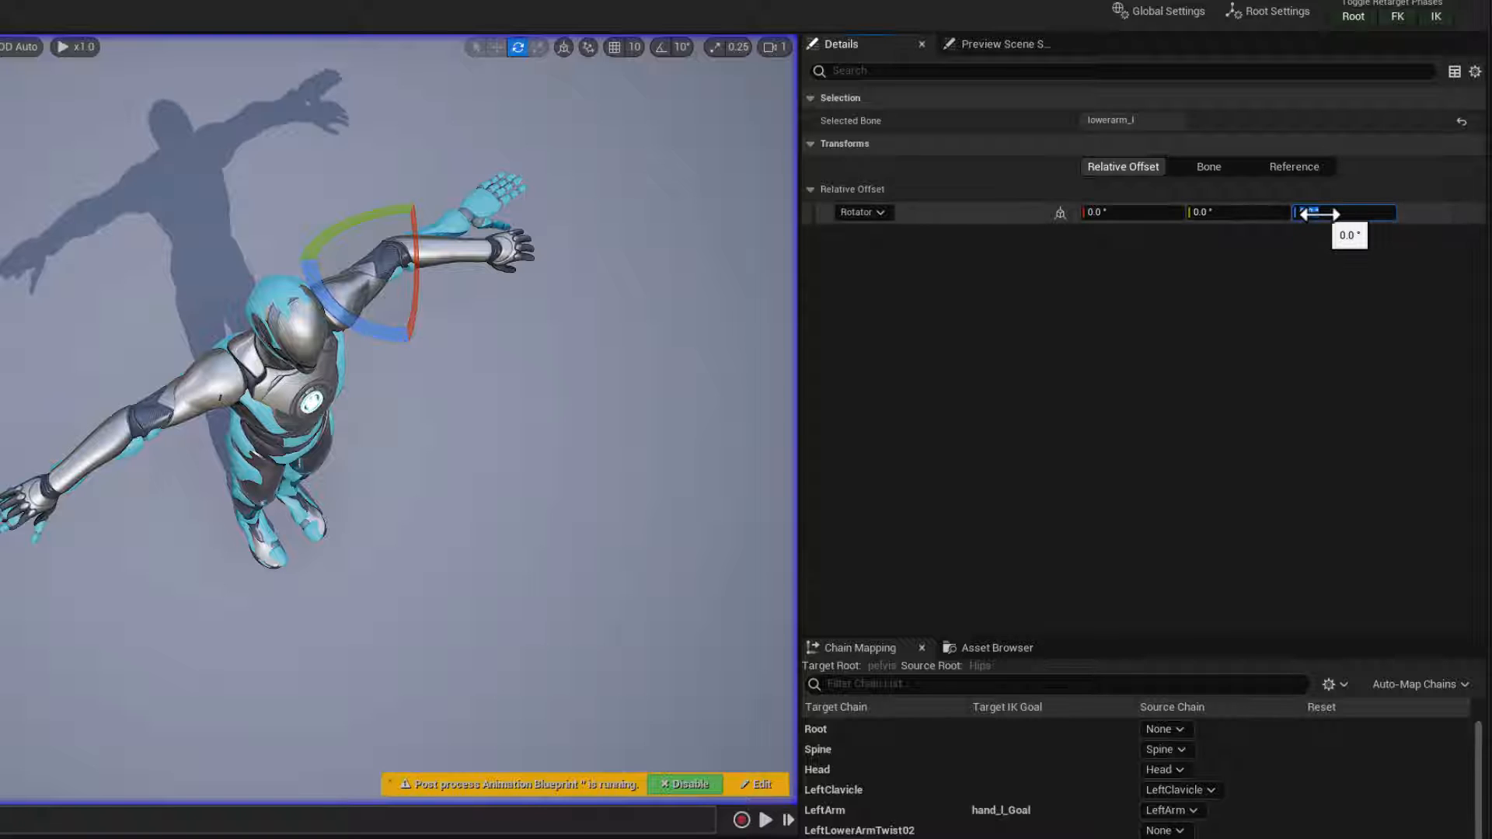
pyautogui.write('-27')
pyautogui.press('Return')
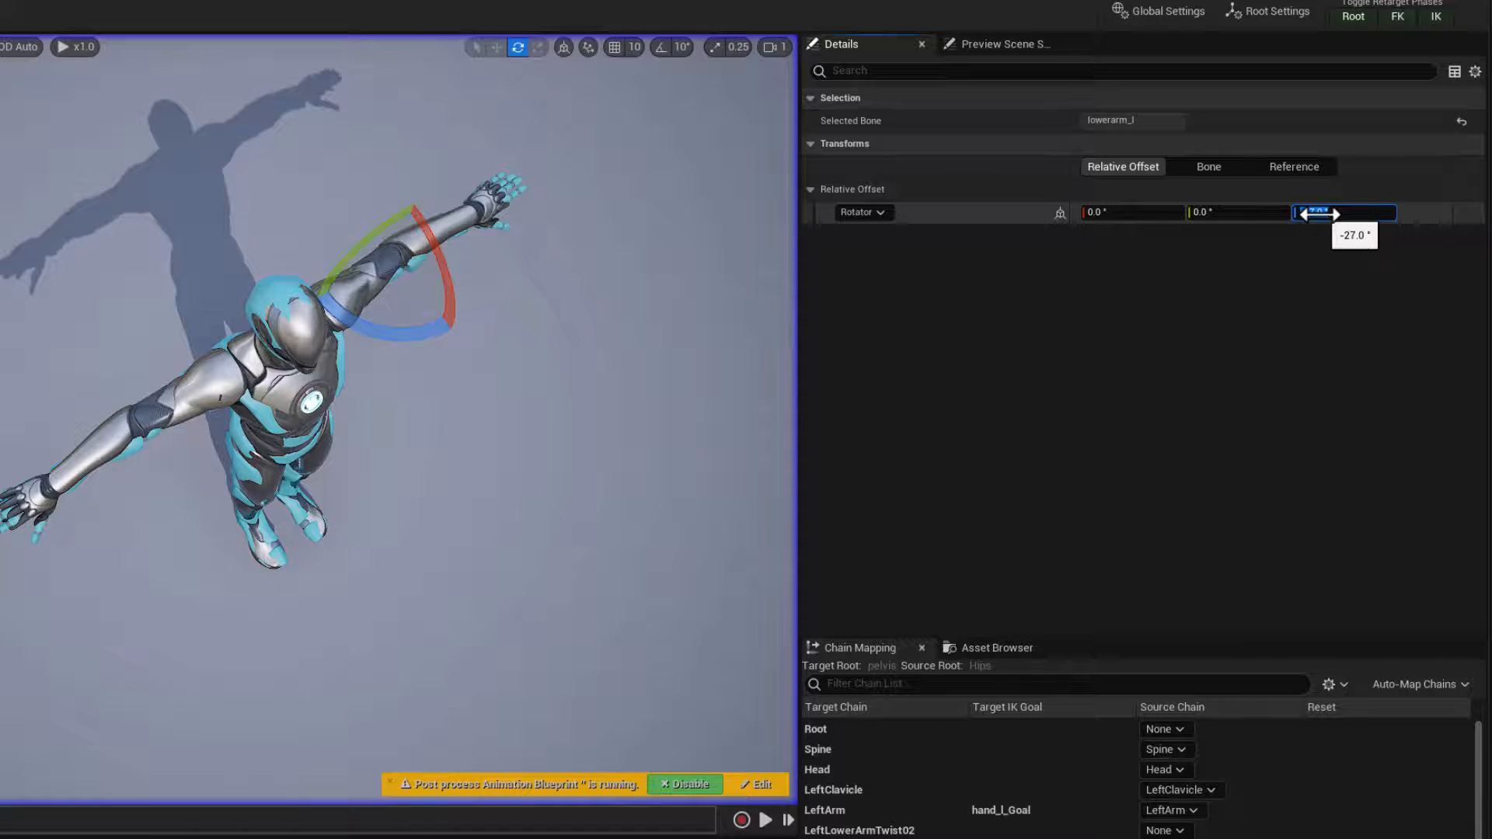
# Examine from several angles how closely Manny's arms and hands align with the Y Bot's T-pose
pyautogui.keyDown('alt'); pyautogui.moveTo(499, 494); pyautogui.dragTo(536, 435); pyautogui.keyUp('alt')
pyautogui.keyDown('alt'); pyautogui.moveTo(500, 486); pyautogui.dragTo(559, 486, button='right'); pyautogui.keyUp('alt')
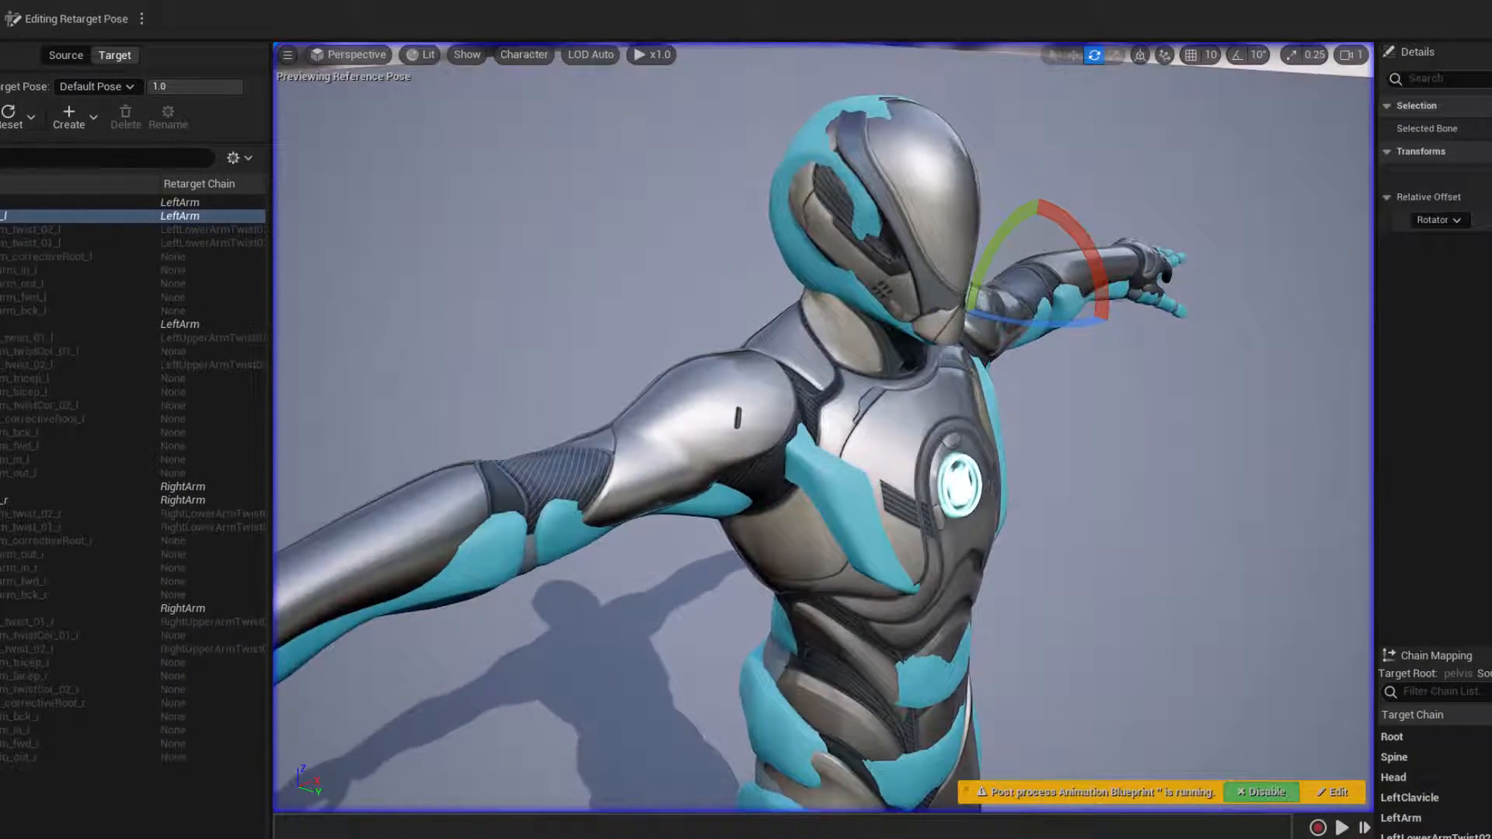
pyautogui.keyDown('alt'); pyautogui.moveTo(1074, 532); pyautogui.dragTo(1037, 532, button='right'); pyautogui.keyUp('alt')
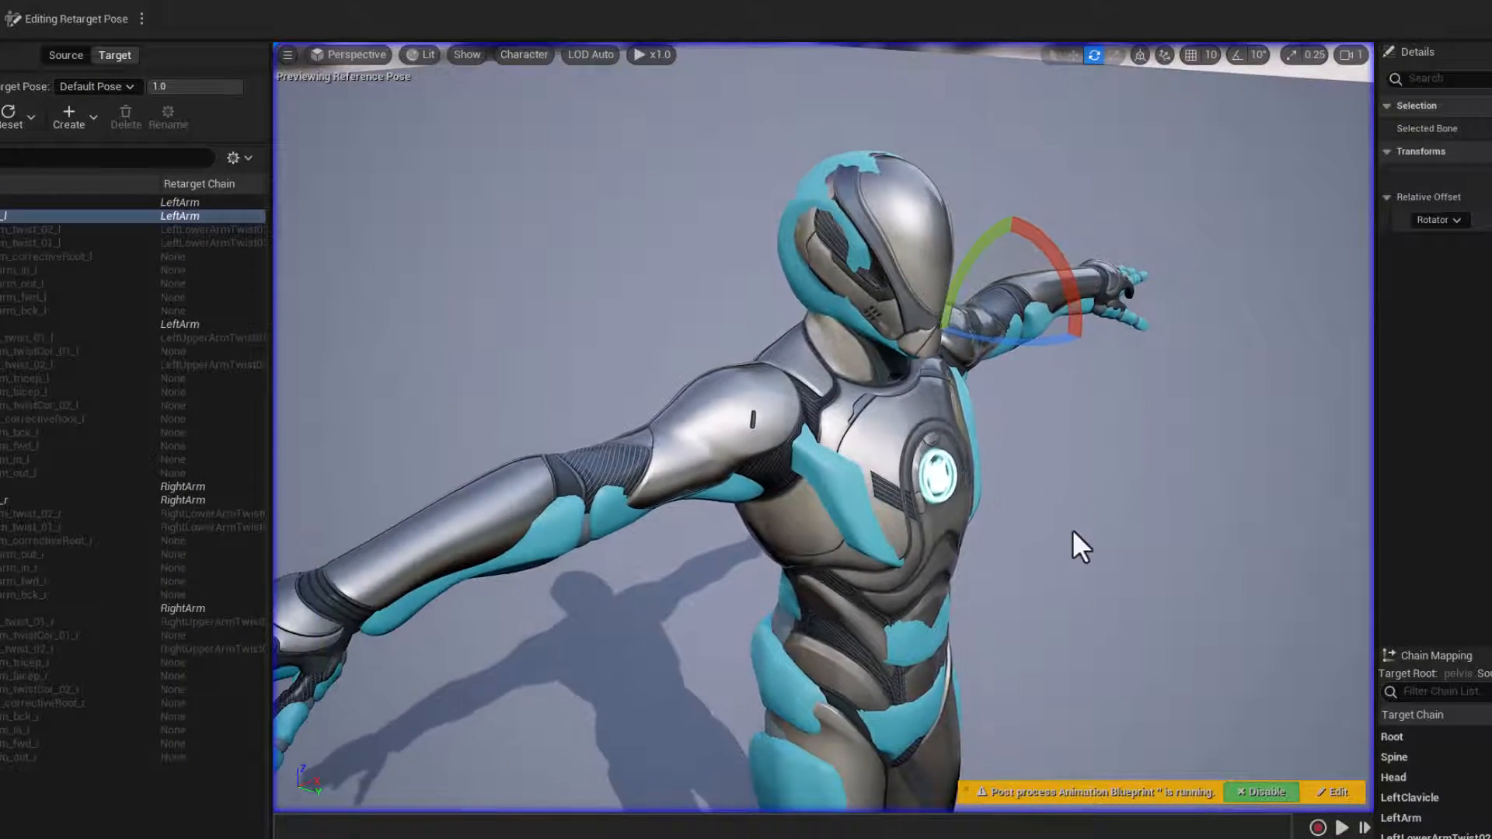
pyautogui.keyDown('alt'); pyautogui.moveTo(1037, 539); pyautogui.dragTo(913, 544); pyautogui.keyUp('alt')
pyautogui.keyDown('alt'); pyautogui.moveTo(893, 653); pyautogui.dragTo(797, 614, button='right'); pyautogui.keyUp('alt')
pyautogui.keyDown('alt'); pyautogui.moveTo(797, 614); pyautogui.dragTo(680, 610); pyautogui.keyUp('alt')
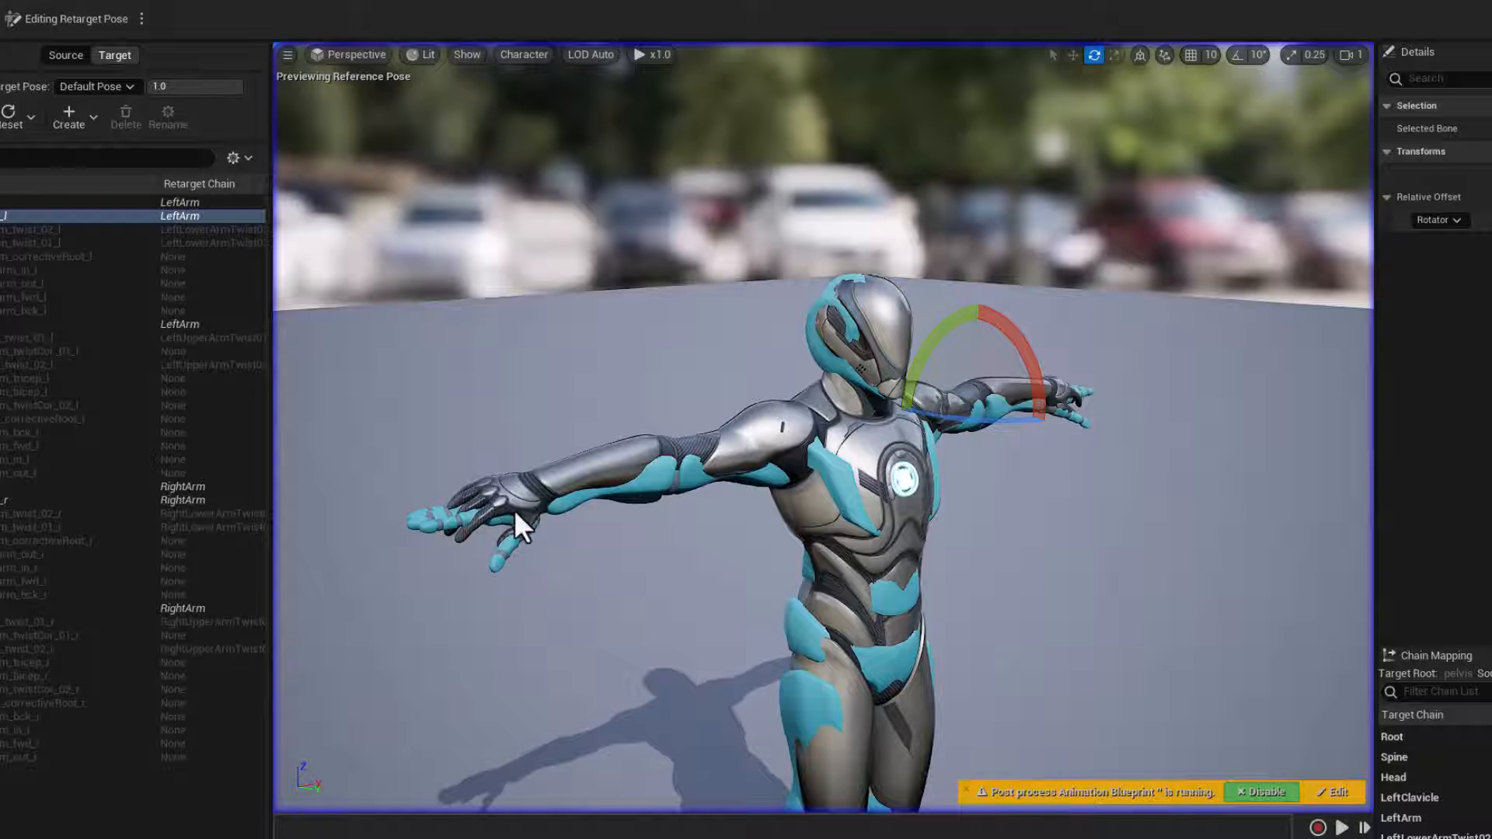
pyautogui.keyDown('alt'); pyautogui.moveTo(525, 515); pyautogui.dragTo(482, 519); pyautogui.keyUp('alt')
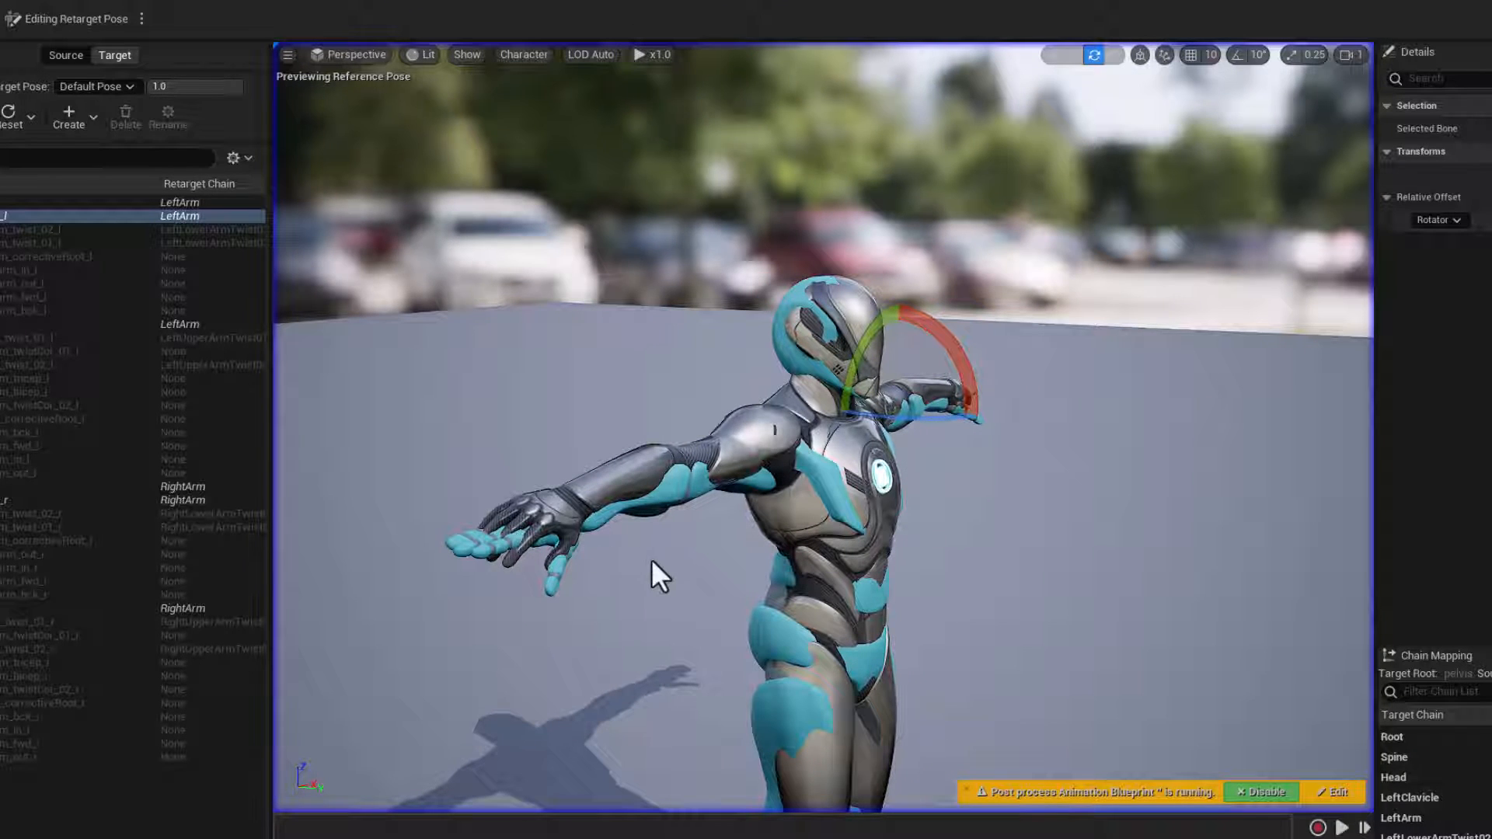
pyautogui.keyDown('alt'); pyautogui.moveTo(651, 560); pyautogui.dragTo(480, 561); pyautogui.keyUp('alt')
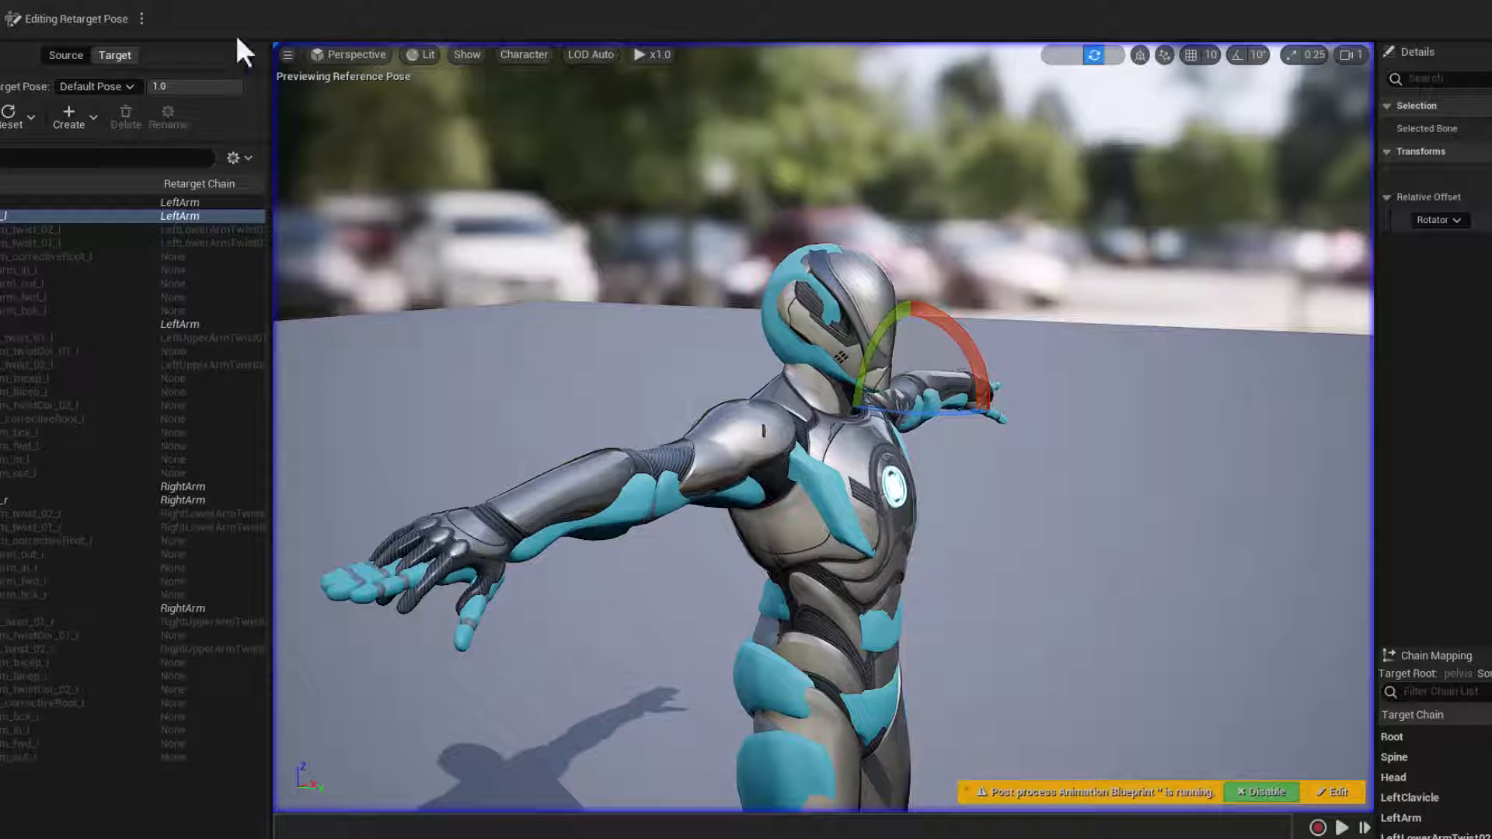
# Switch from editing the retarget pose to running the retargeter and check both characters from the front
pyautogui.click(142, 19)
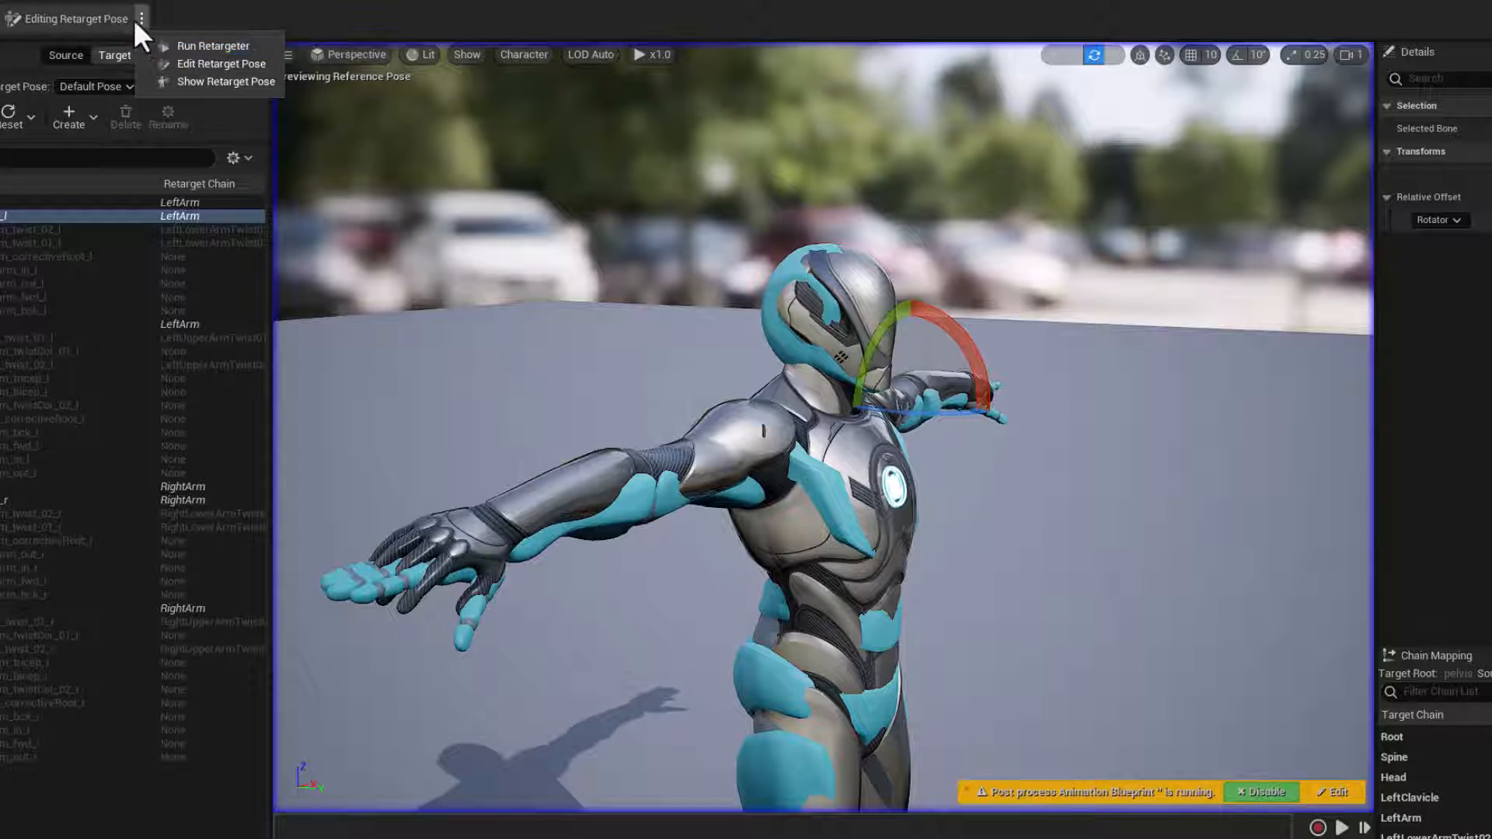
pyautogui.click(203, 47)
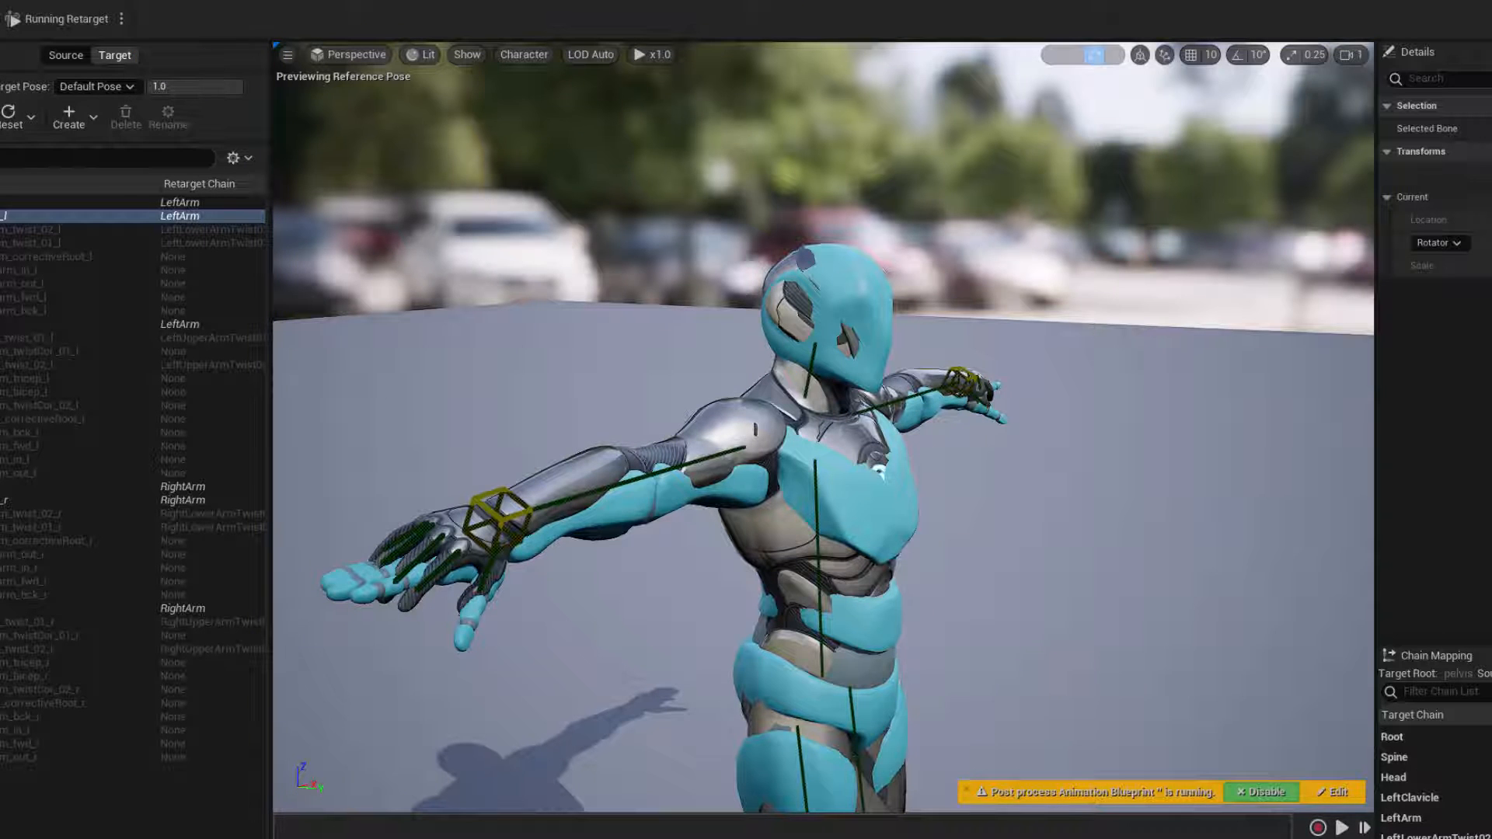
pyautogui.keyDown('alt'); pyautogui.moveTo(824, 428); pyautogui.dragTo(731, 416); pyautogui.keyUp('alt')
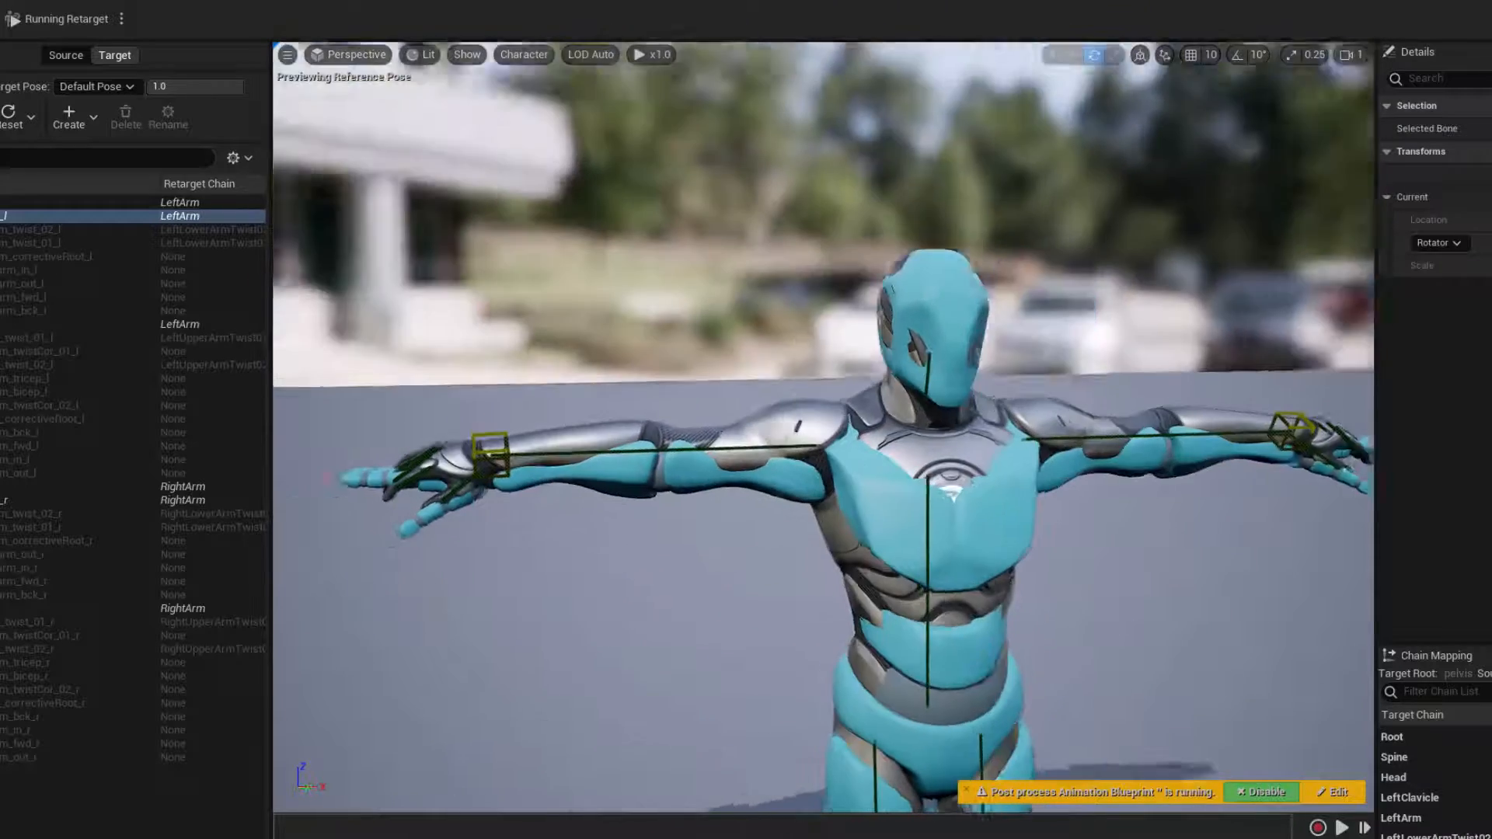
# Preview the YBot_FingerWiggle01 animation on both characters and examine the hand and finger motion from several angles
pyautogui.moveTo(1140, 683)
pyautogui.keyDown('alt'); pyautogui.mouseDown()
pyautogui.moveTo(987, 680)
pyautogui.moveTo(1143, 699)
pyautogui.mouseUp(); pyautogui.keyUp('alt')
pyautogui.scroll(-5, 1108, 683)
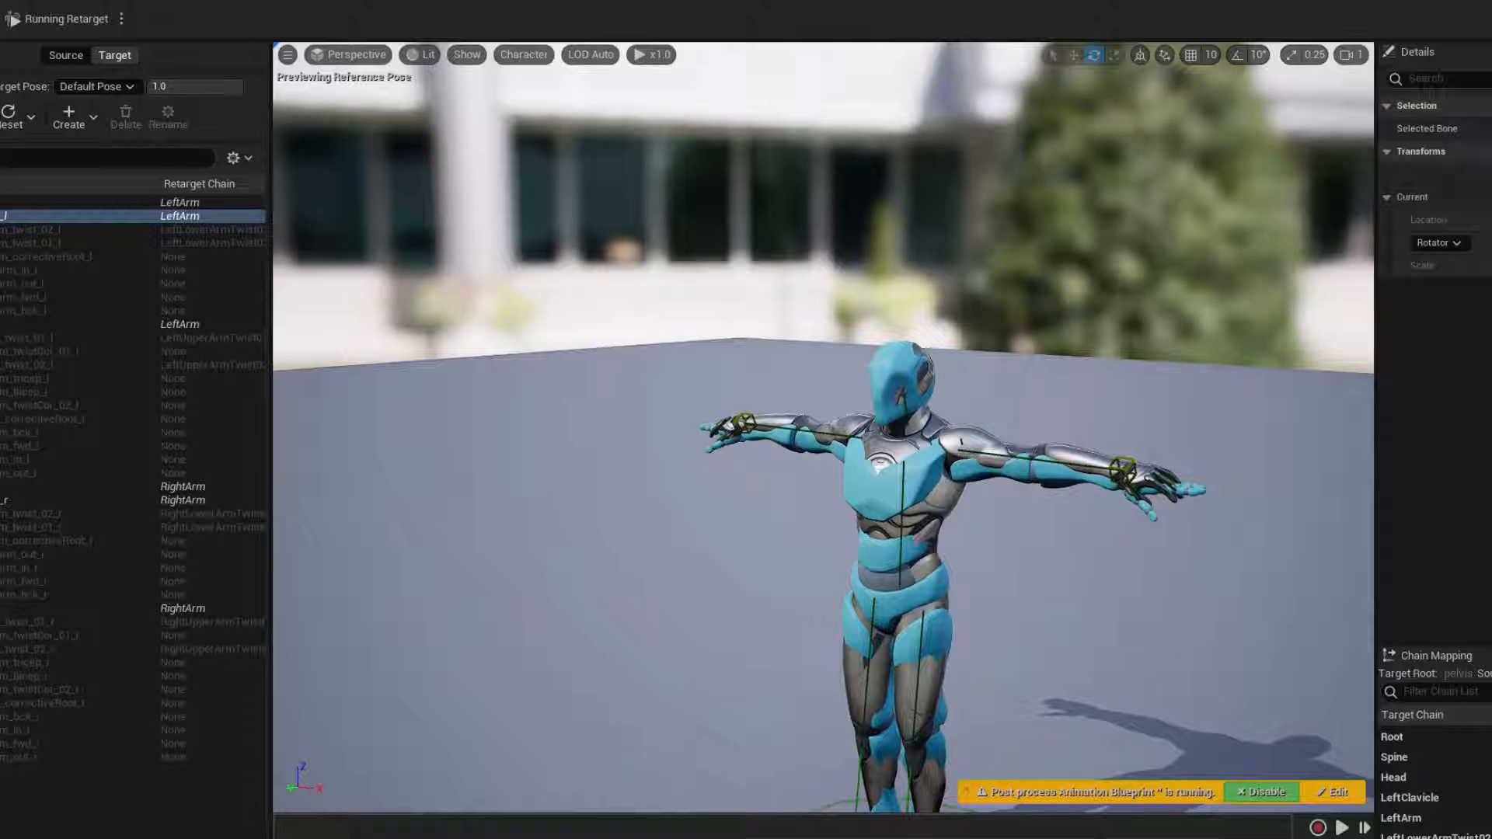
pyautogui.click(1437, 573)
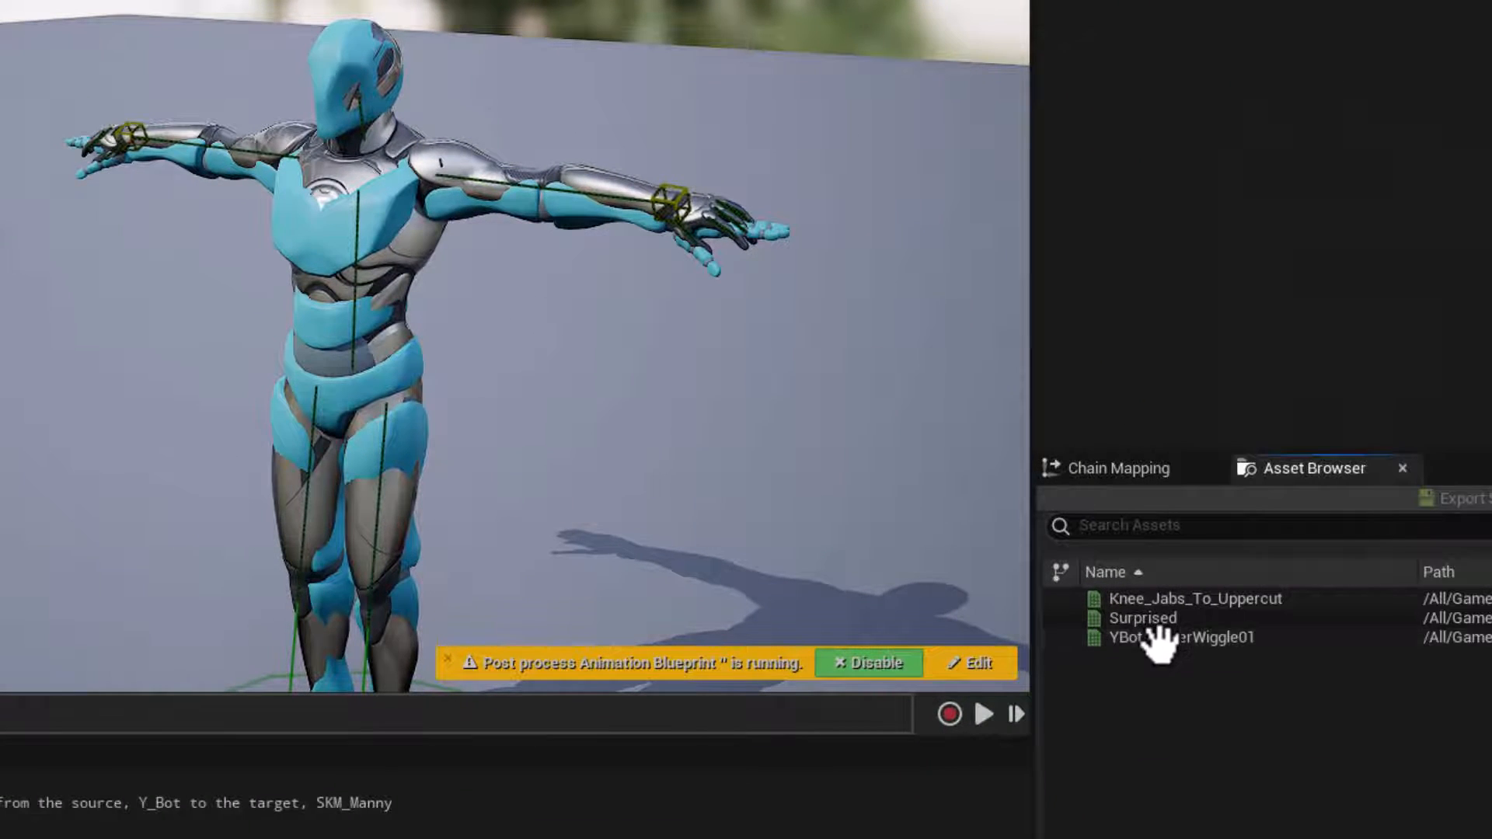
pyautogui.click(1150, 637)
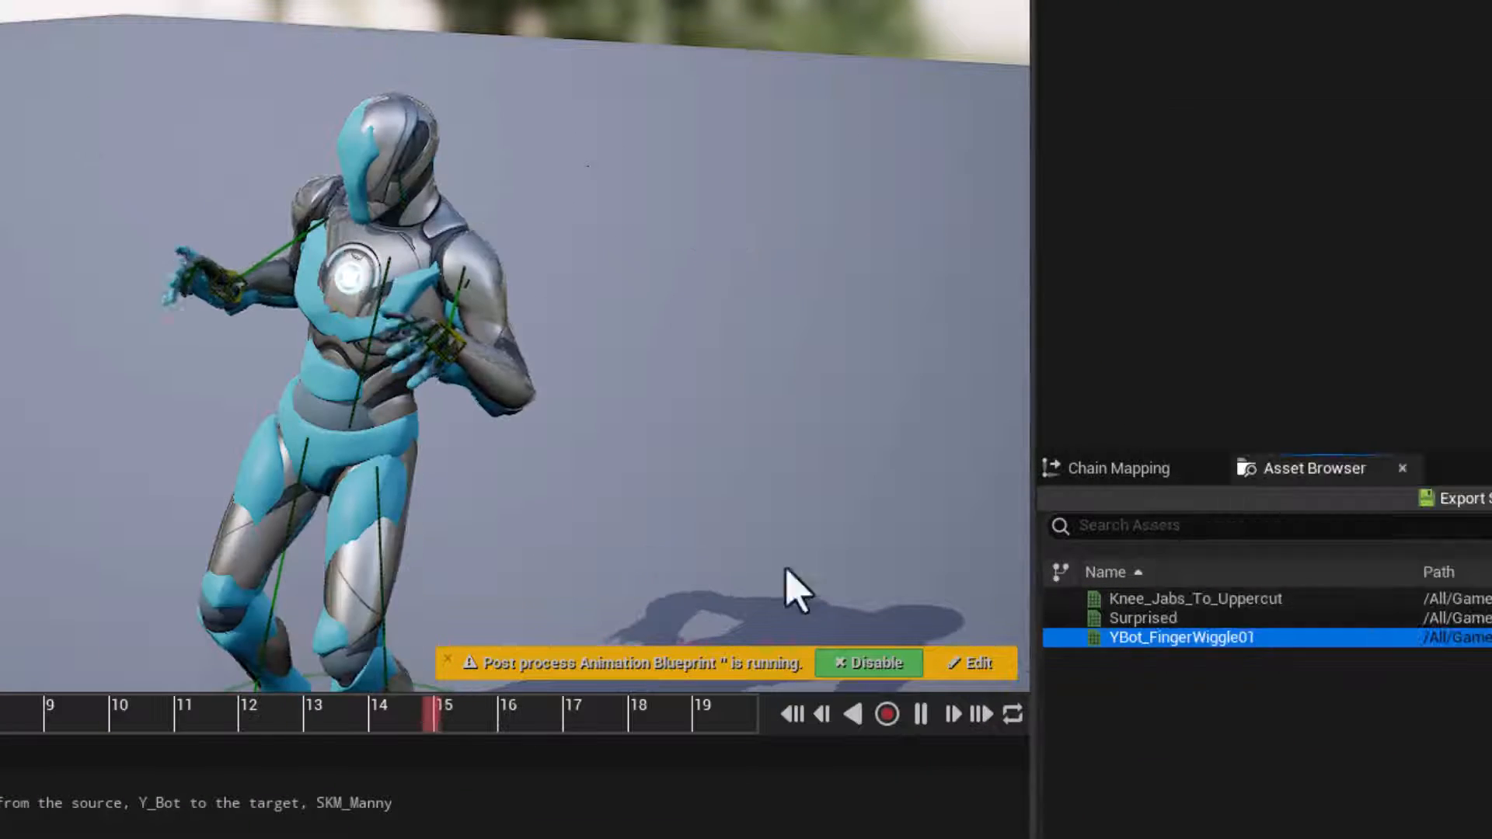
pyautogui.keyDown('alt'); pyautogui.moveTo(582, 500); pyautogui.dragTo(699, 499, button='right'); pyautogui.keyUp('alt')
pyautogui.keyDown('alt'); pyautogui.moveTo(583, 500); pyautogui.dragTo(862, 412); pyautogui.keyUp('alt')
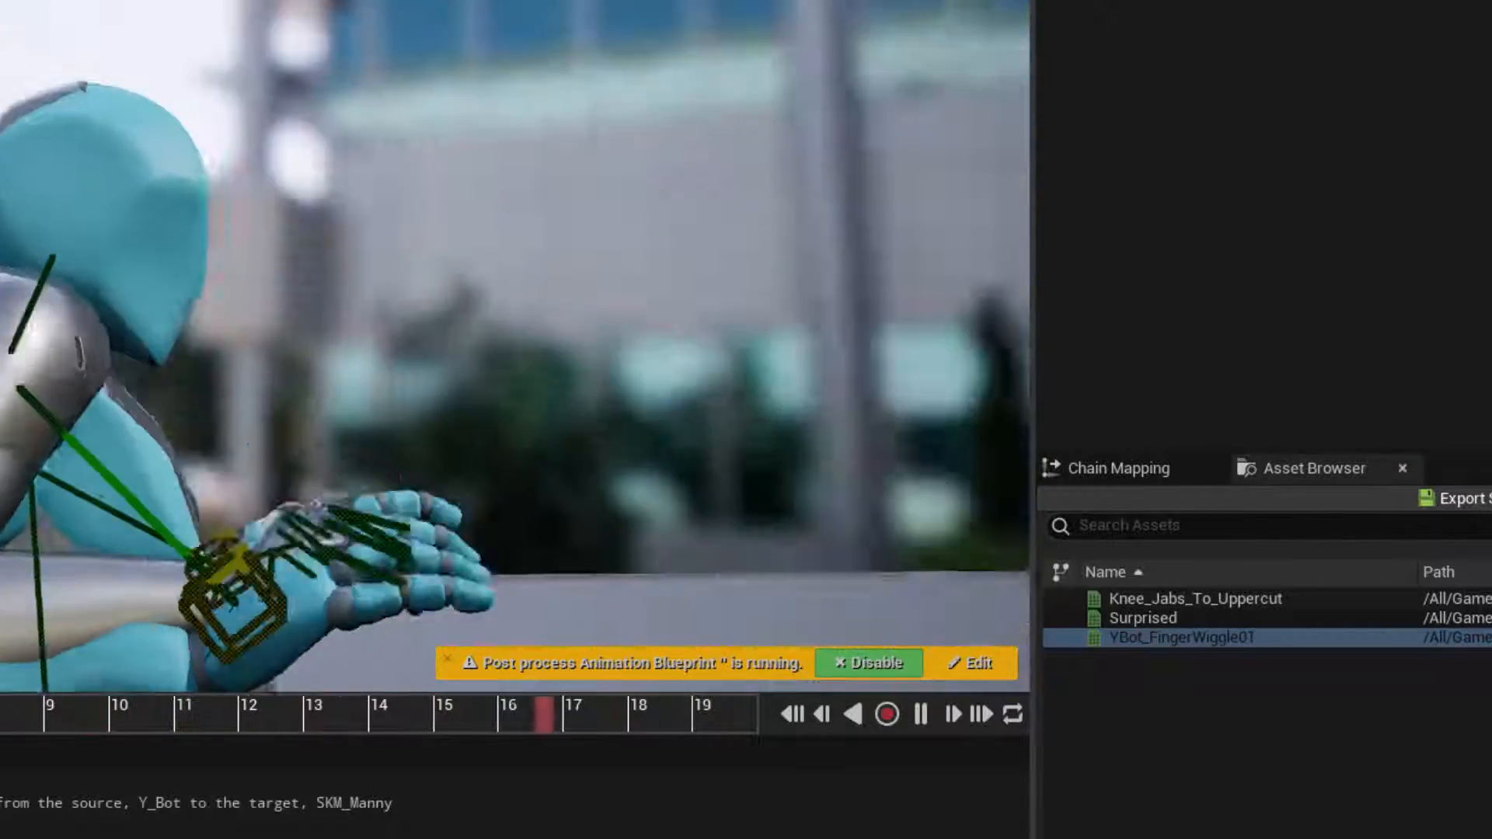
pyautogui.keyDown('alt'); pyautogui.moveTo(582, 412); pyautogui.dragTo(529, 506); pyautogui.keyUp('alt')
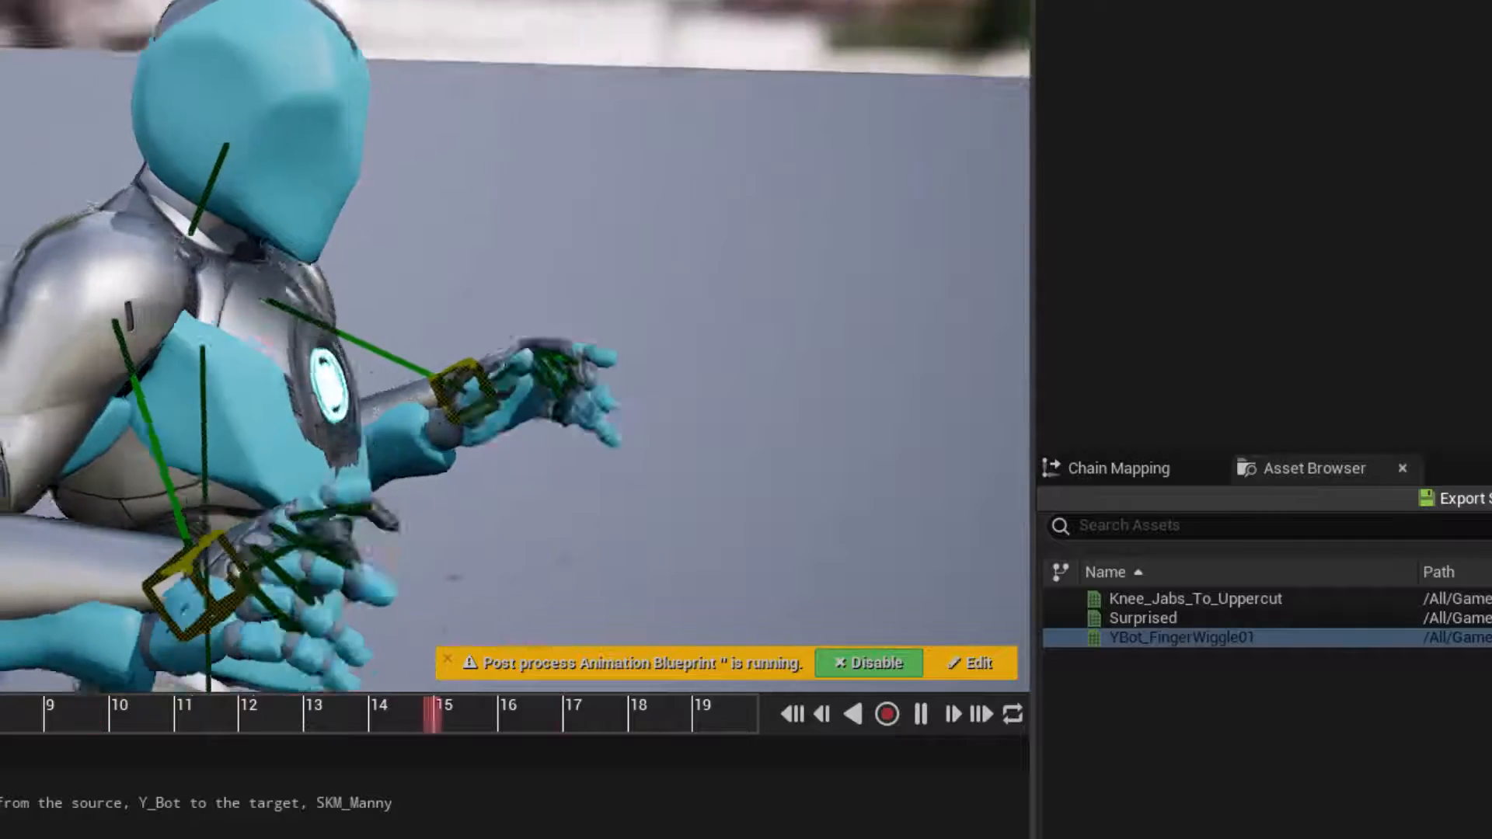
pyautogui.keyDown('alt'); pyautogui.moveTo(528, 350); pyautogui.dragTo(318, 221); pyautogui.keyUp('alt')
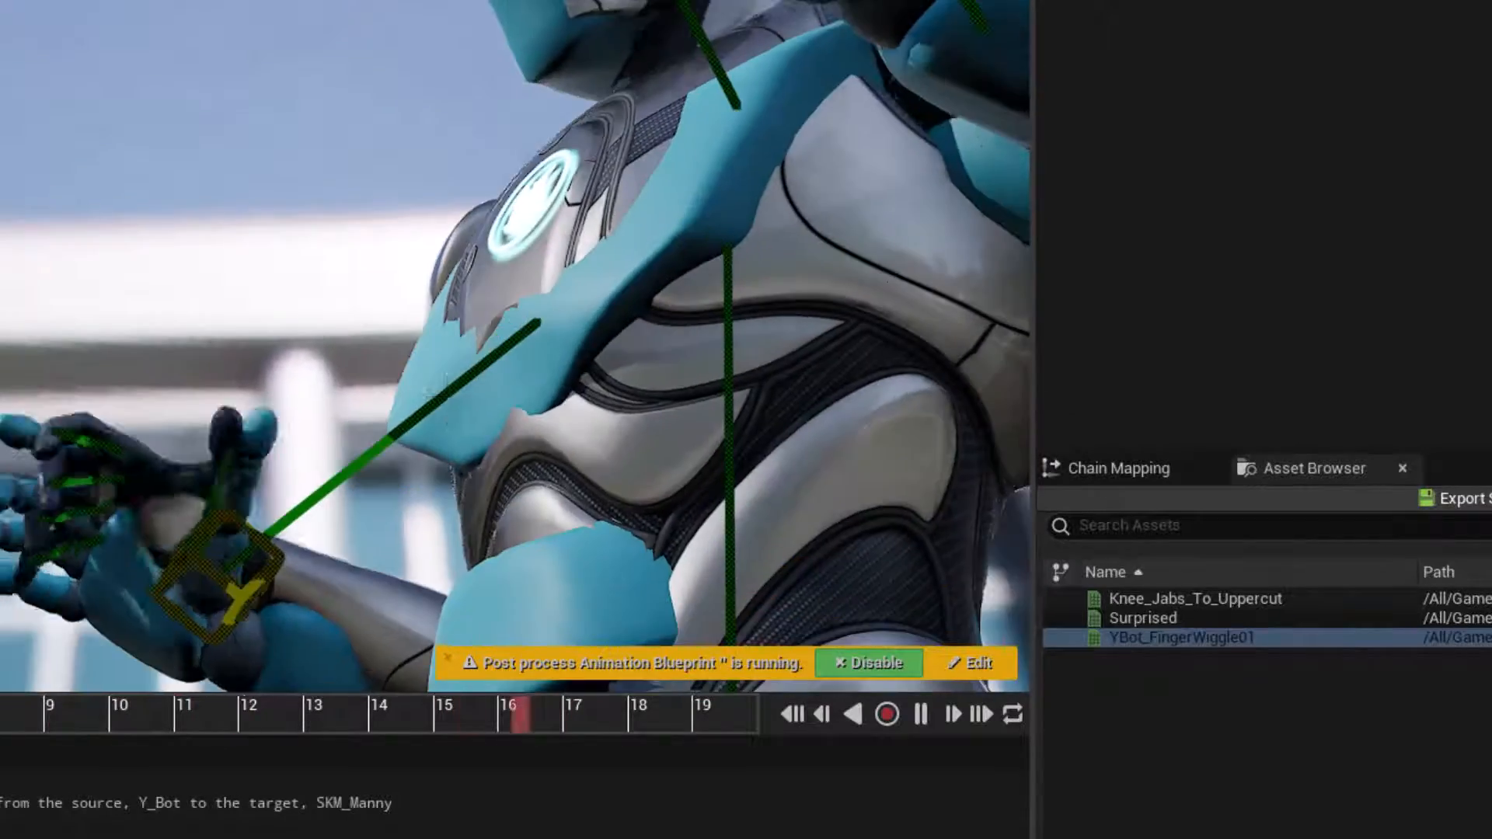
pyautogui.moveTo(479, 412)
pyautogui.keyDown('alt'); pyautogui.mouseDown(button='right')
pyautogui.moveTo(575, 412)
pyautogui.moveTo(458, 412)
pyautogui.mouseUp(button='right'); pyautogui.keyUp('alt')
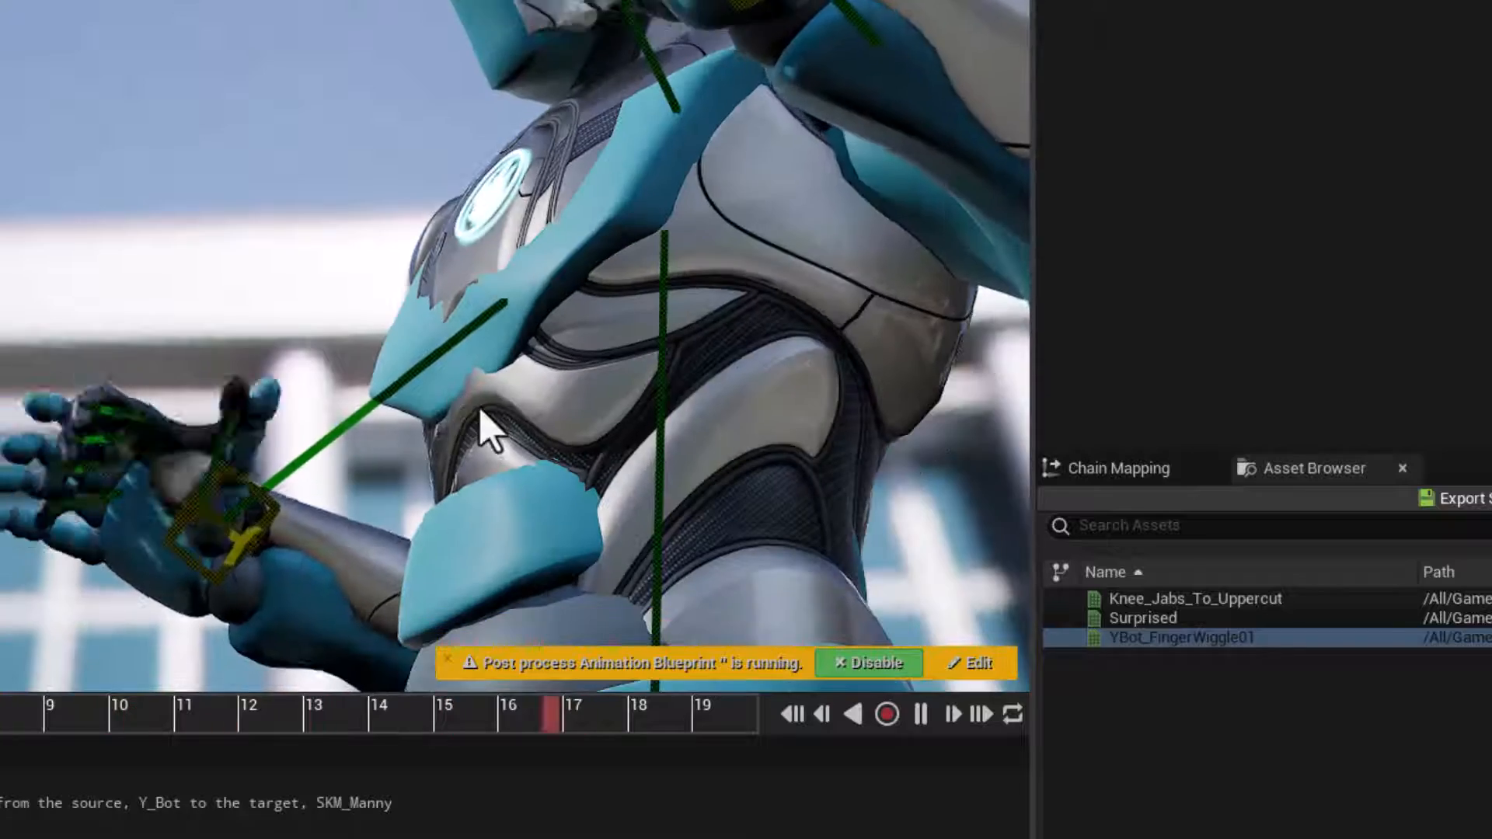
pyautogui.keyDown('alt'); pyautogui.moveTo(479, 412); pyautogui.dragTo(610, 466); pyautogui.keyUp('alt')
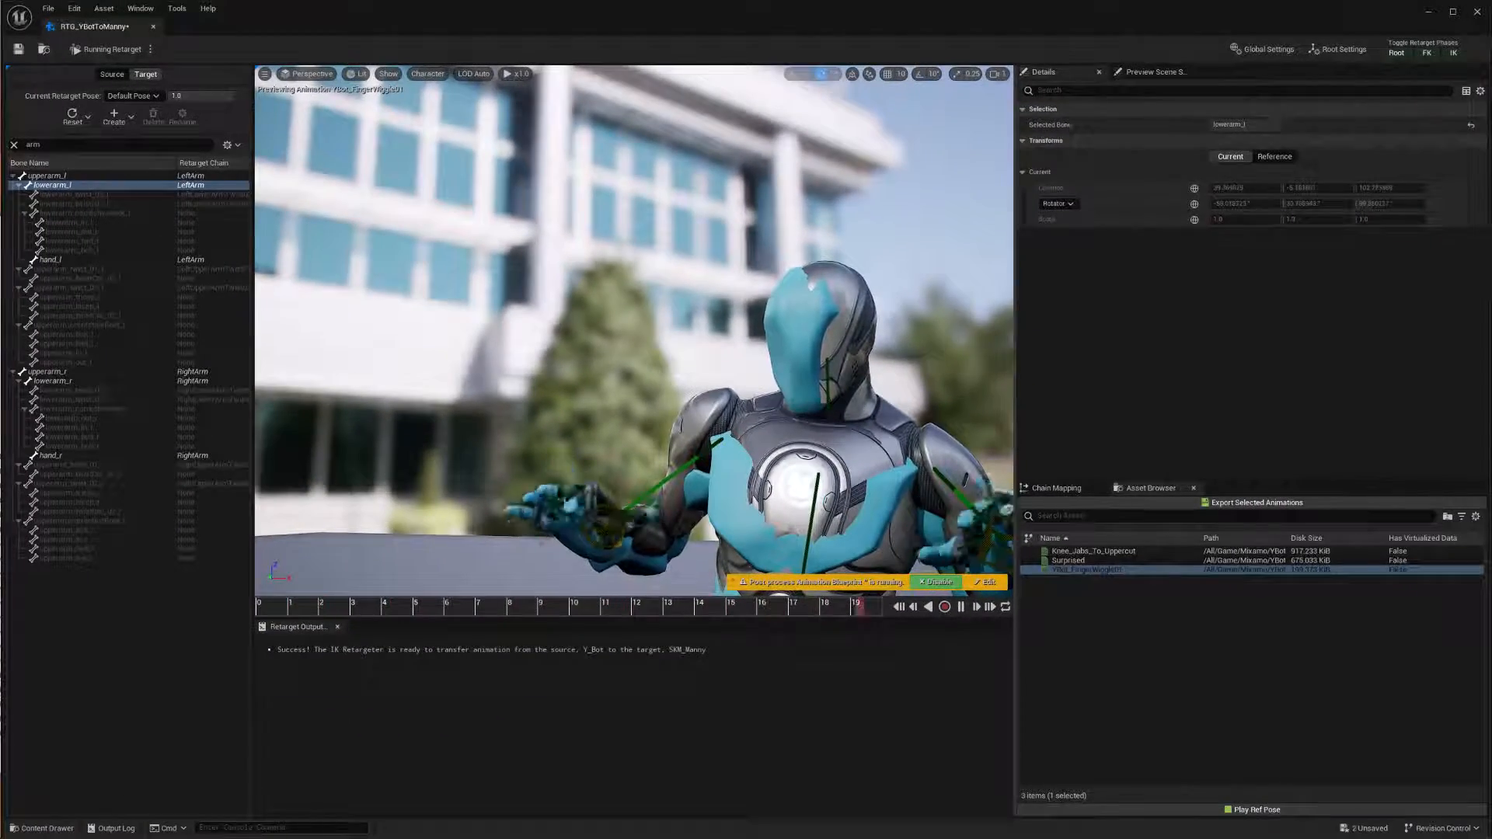
# Offset the target mesh preview about 28 units in X so Manny stands beside the Y Bot
pyautogui.click(992, 306)
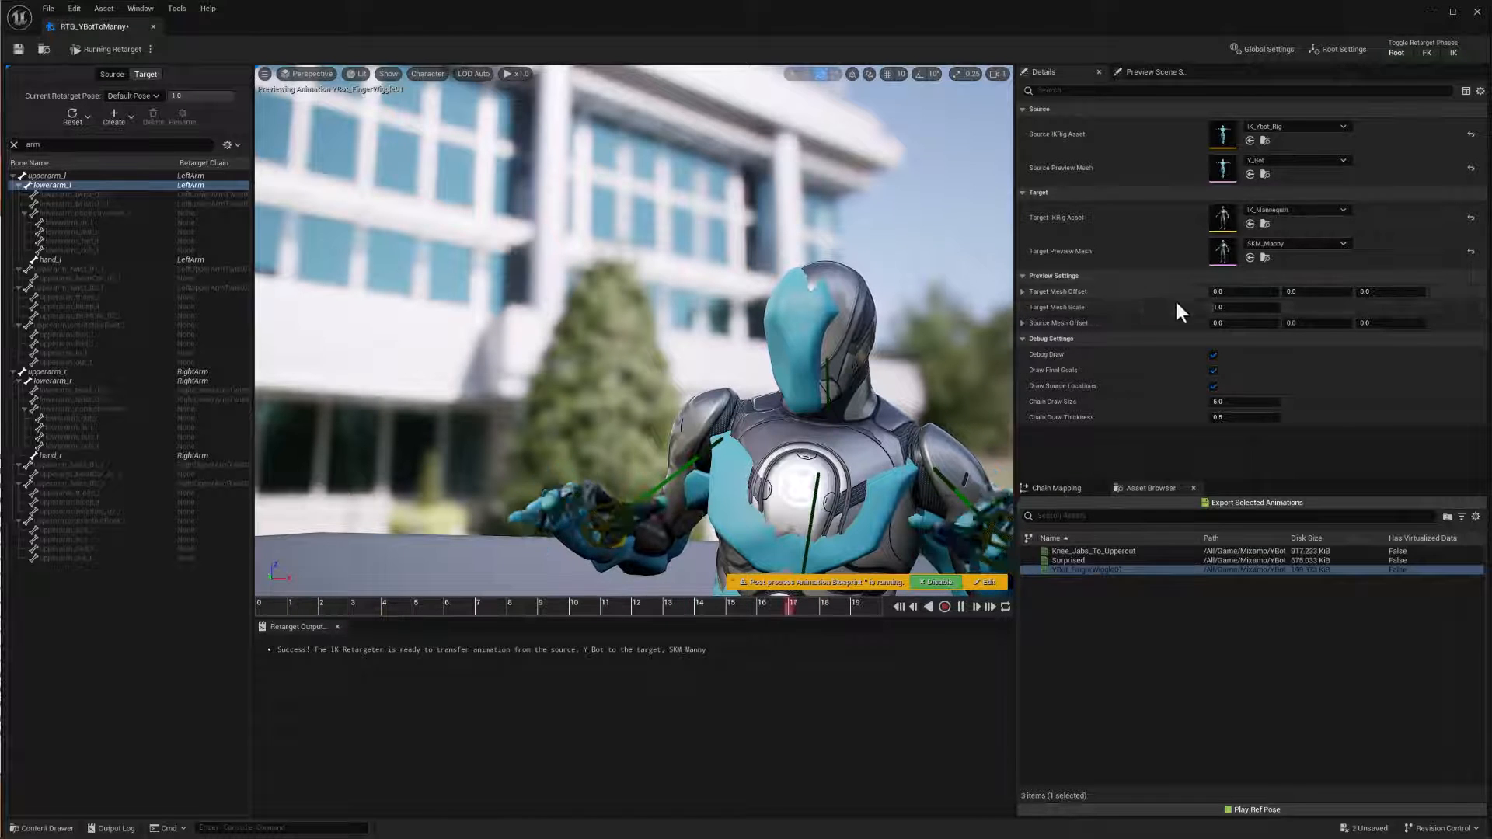
pyautogui.moveTo(1243, 291)
pyautogui.mouseDown()
pyautogui.moveTo(1321, 292)
pyautogui.moveTo(1251, 291)
pyautogui.mouseUp()
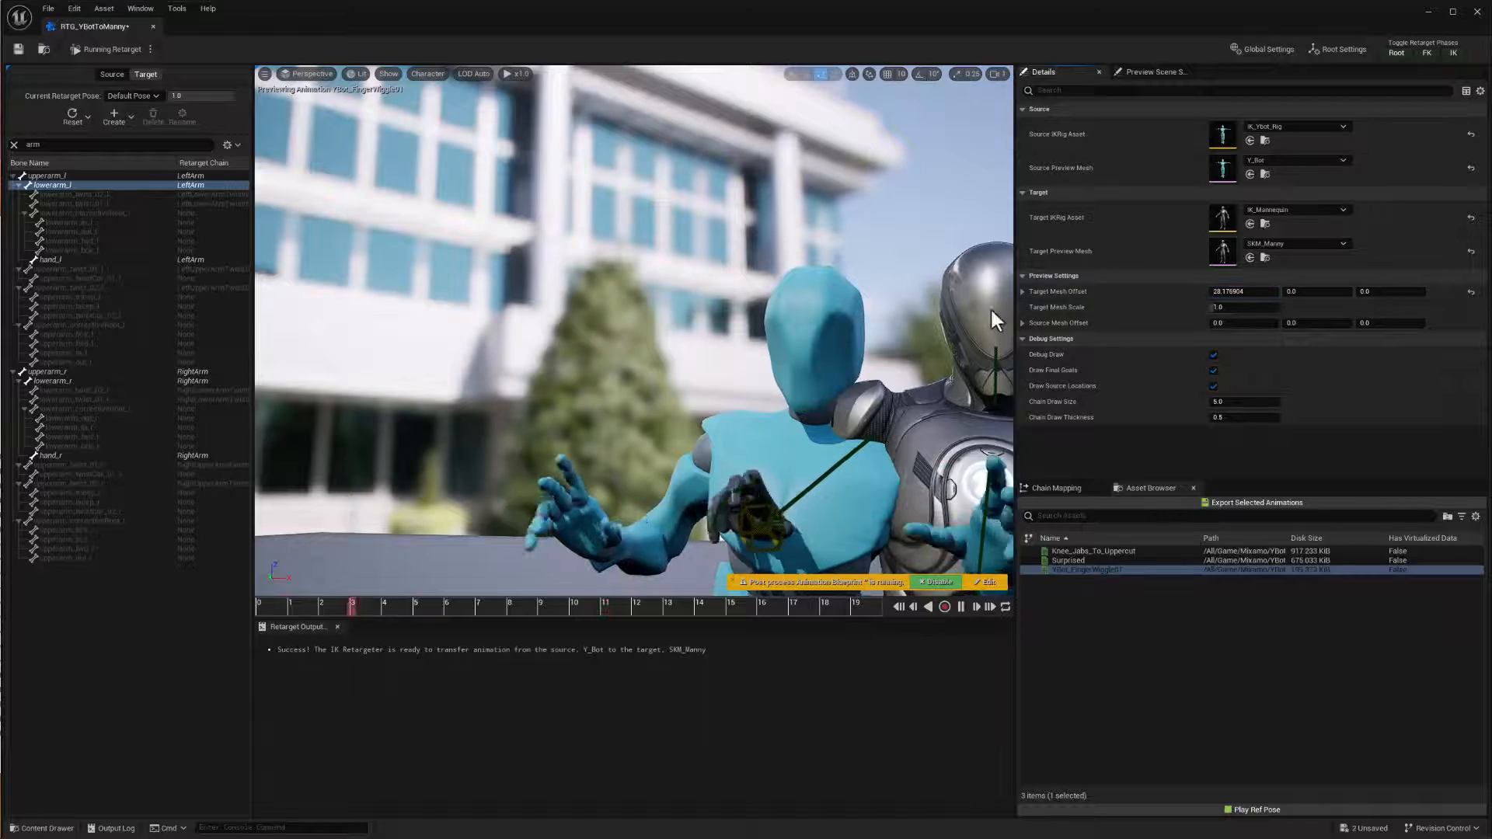
pyautogui.keyDown('alt'); pyautogui.moveTo(870, 404); pyautogui.dragTo(1003, 446); pyautogui.keyUp('alt')
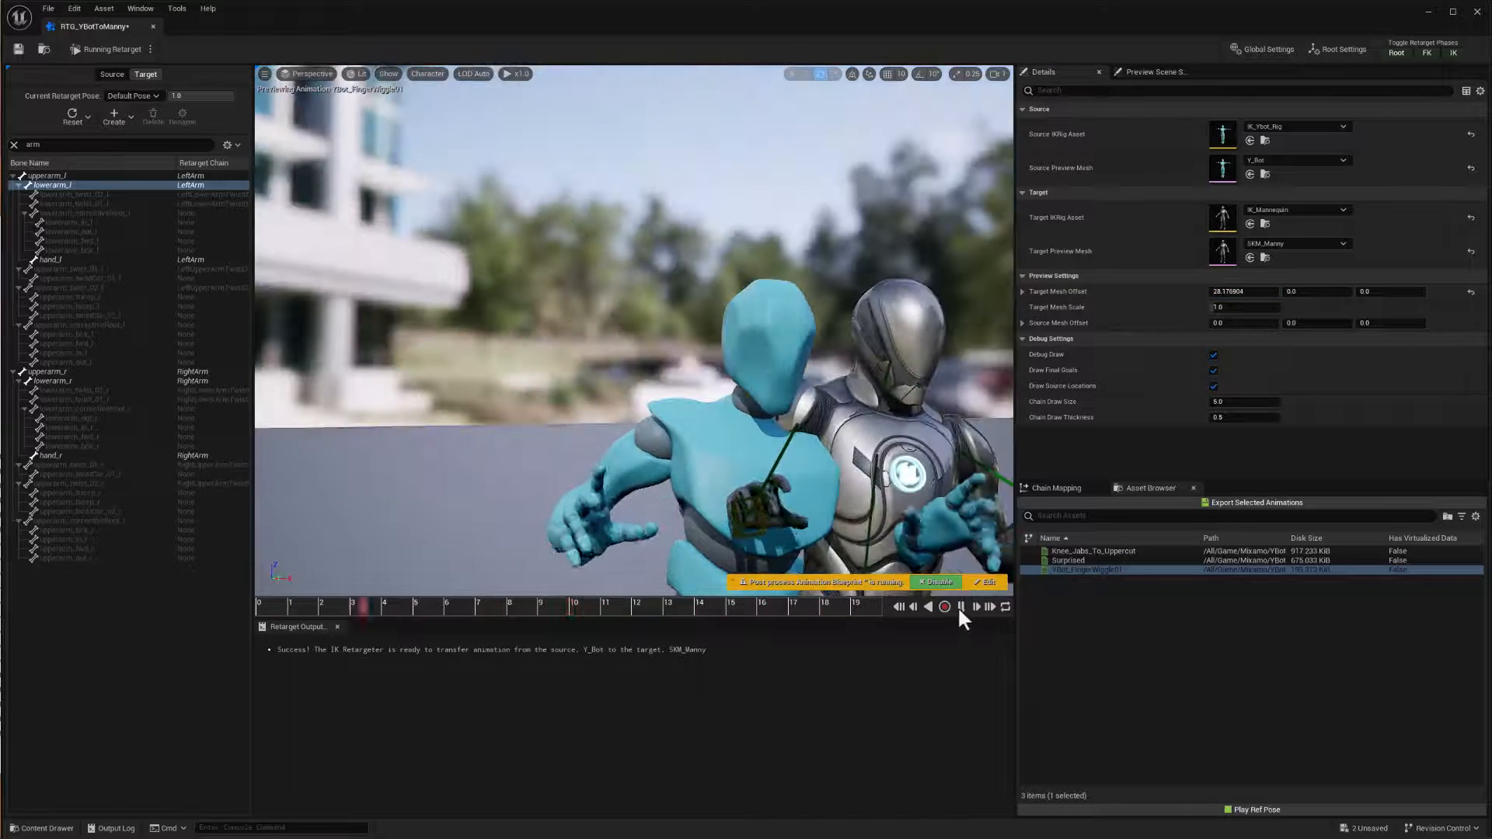
# Pause the animation and compare the finger poses of the Y Bot and Manny from several angles
pyautogui.click(960, 607)
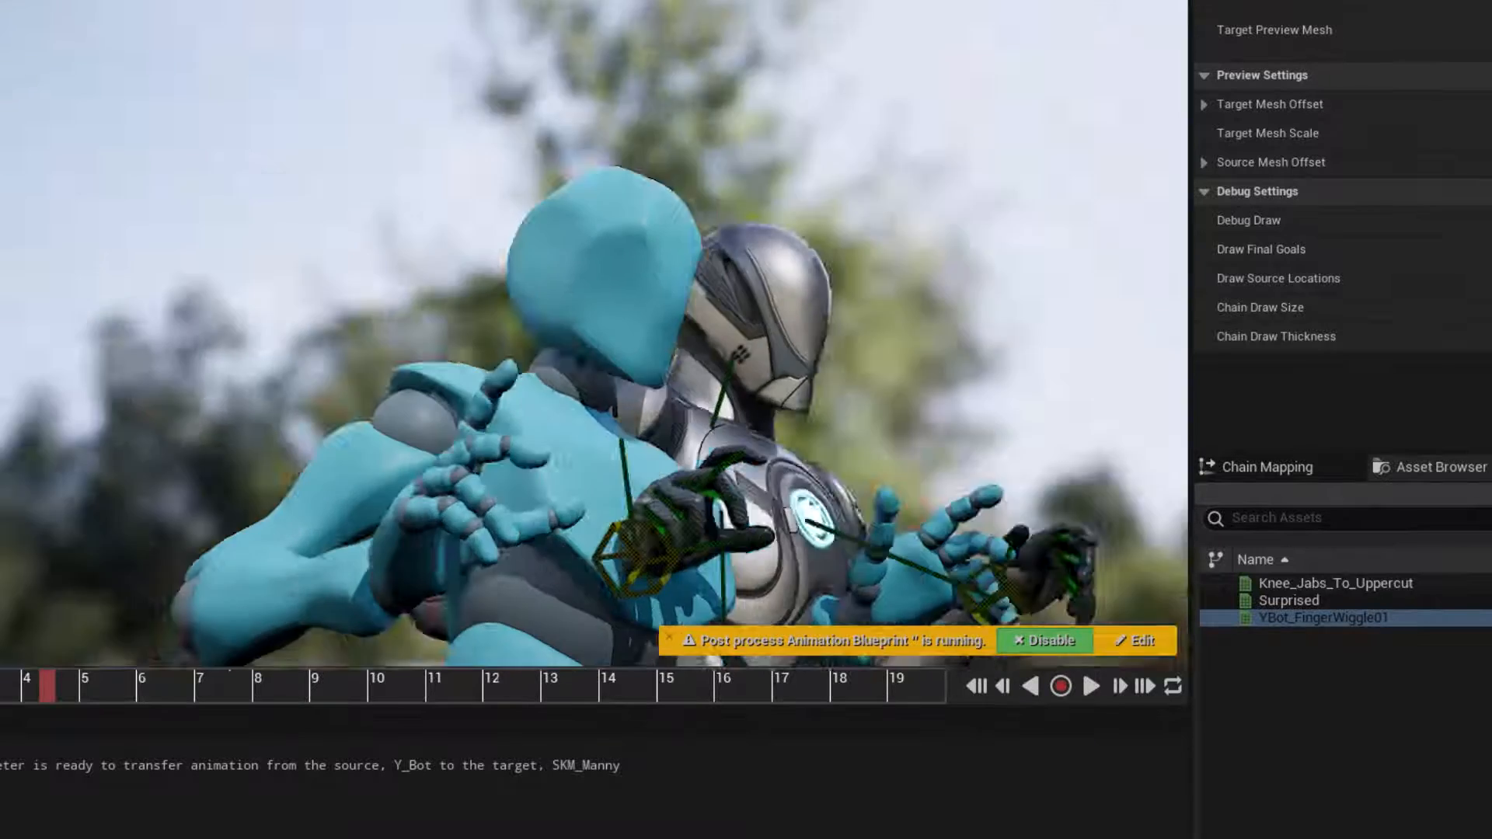
pyautogui.moveTo(622, 373)
pyautogui.keyDown('alt'); pyautogui.mouseDown()
pyautogui.moveTo(715, 370)
pyautogui.moveTo(575, 380)
pyautogui.moveTo(594, 369)
pyautogui.mouseUp(); pyautogui.keyUp('alt')
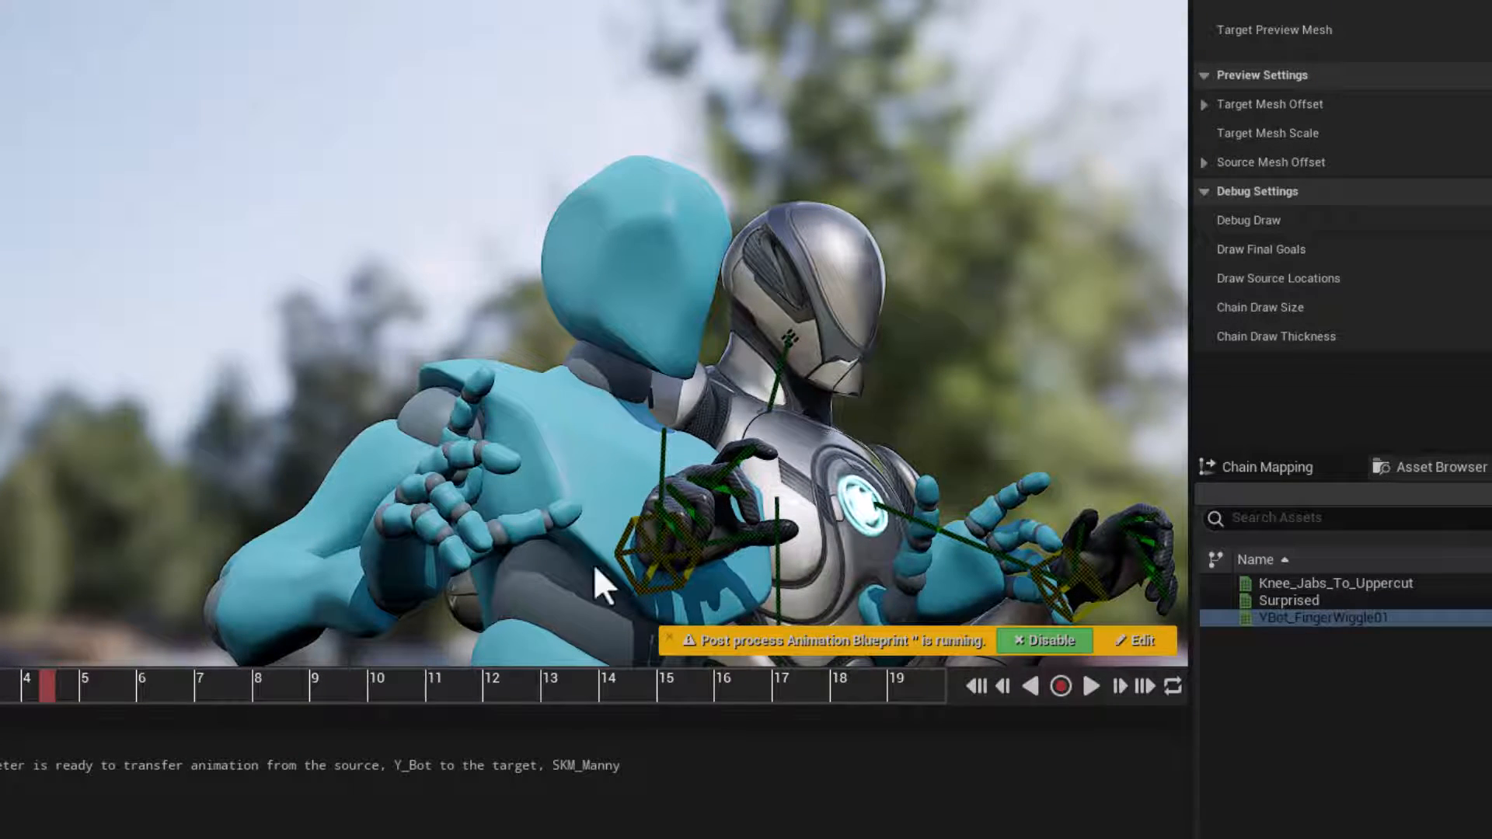
pyautogui.keyDown('alt'); pyautogui.moveTo(465, 543); pyautogui.dragTo(404, 544); pyautogui.keyUp('alt')
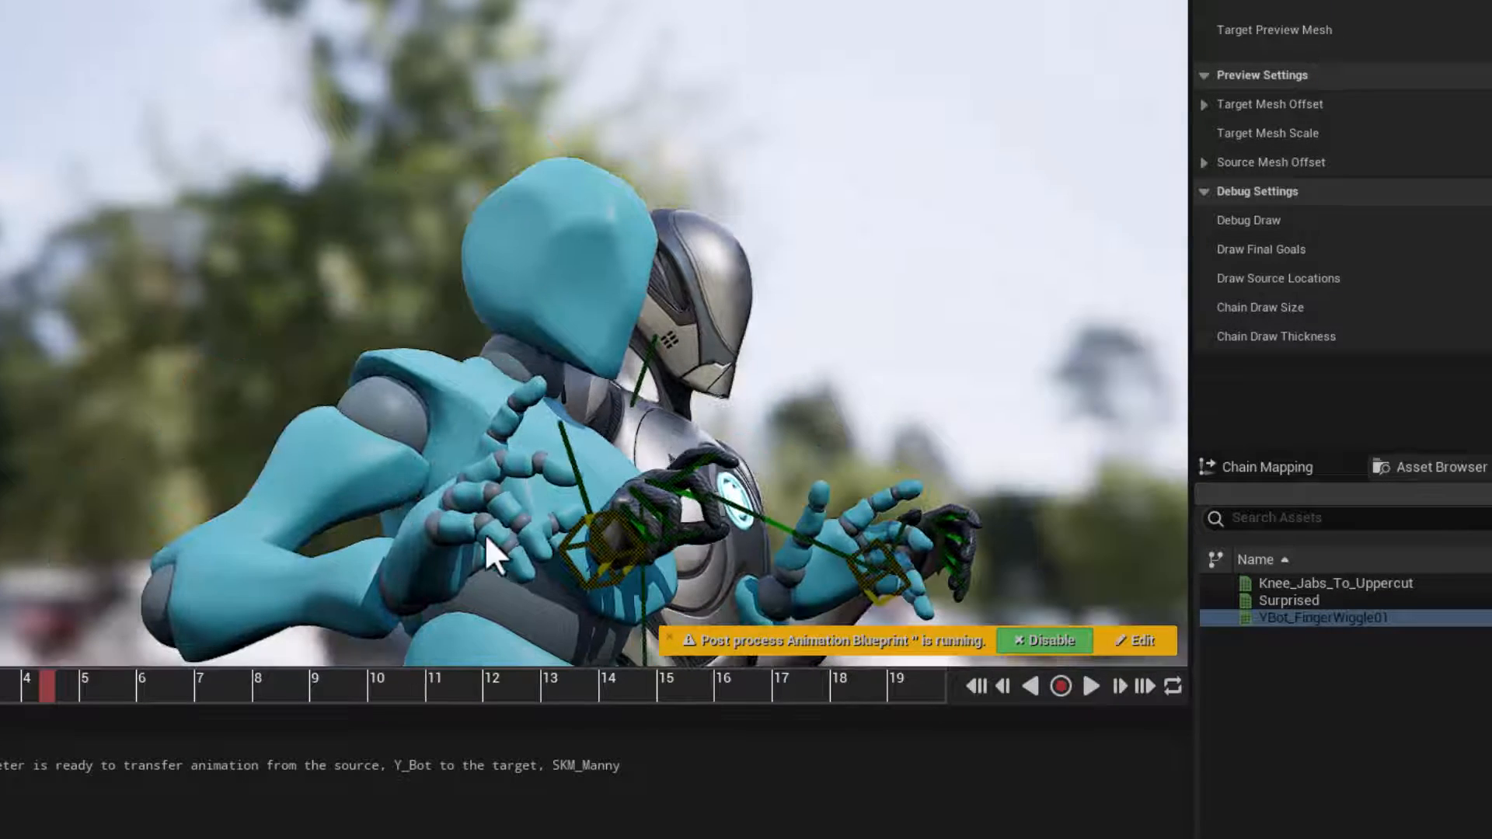
pyautogui.keyDown('alt'); pyautogui.moveTo(653, 536); pyautogui.dragTo(823, 509); pyautogui.keyUp('alt')
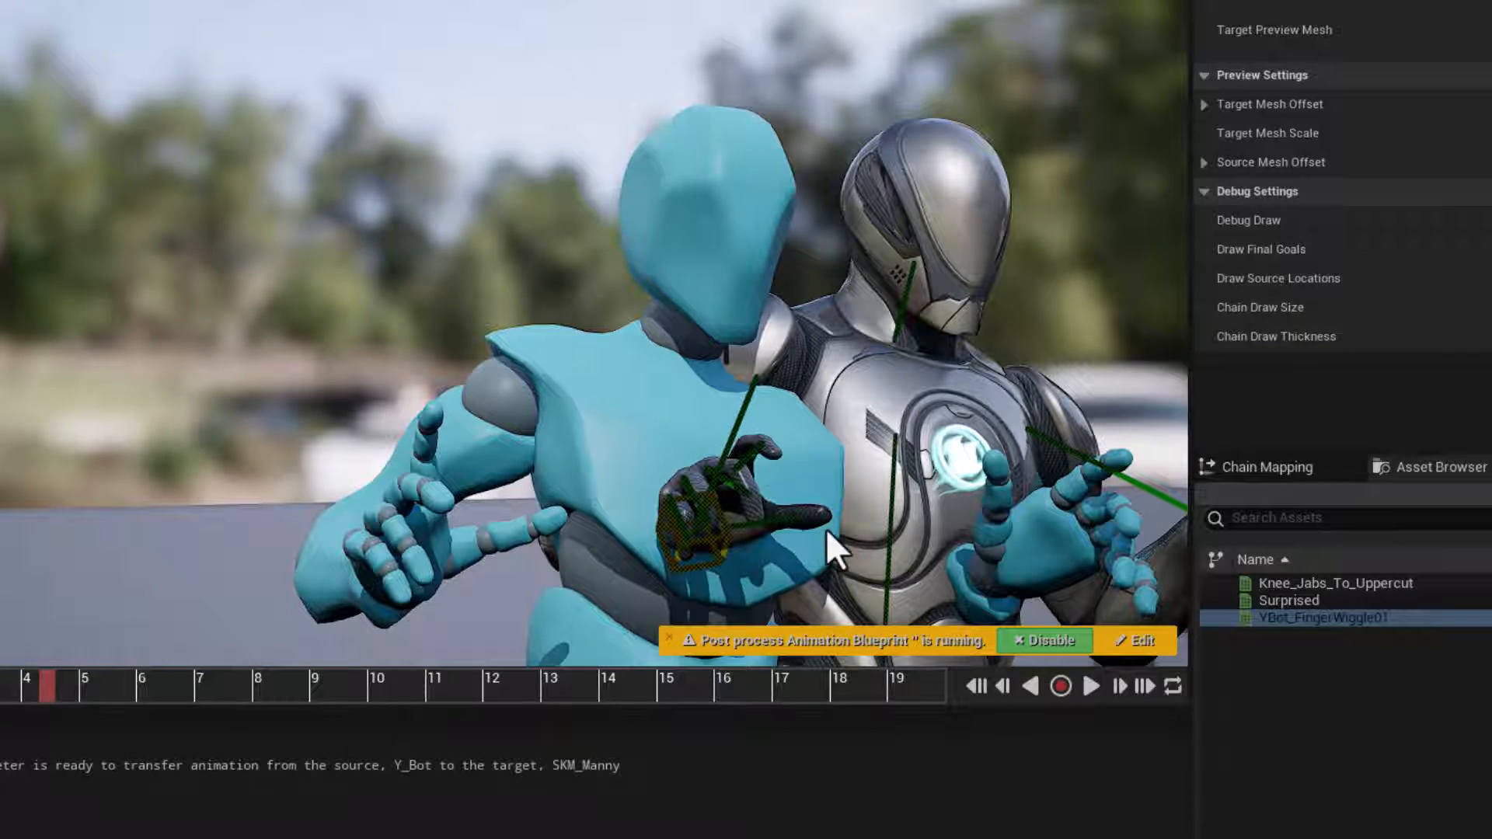
pyautogui.keyDown('alt'); pyautogui.moveTo(827, 530); pyautogui.dragTo(841, 454); pyautogui.keyUp('alt')
pyautogui.scroll(-3, 923, 447)
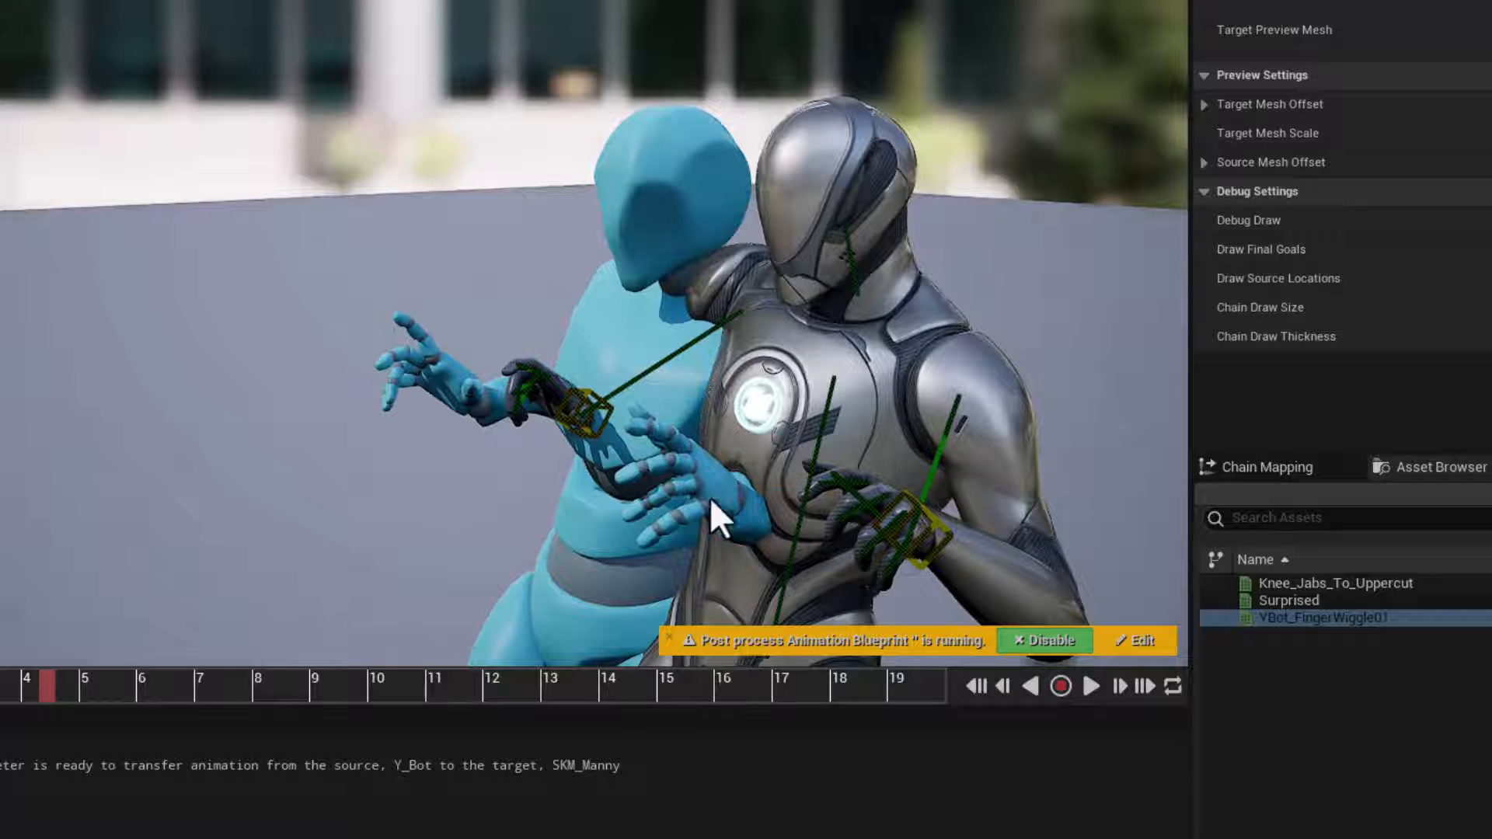
pyautogui.keyDown('alt'); pyautogui.moveTo(524, 439); pyautogui.dragTo(536, 450); pyautogui.keyUp('alt')
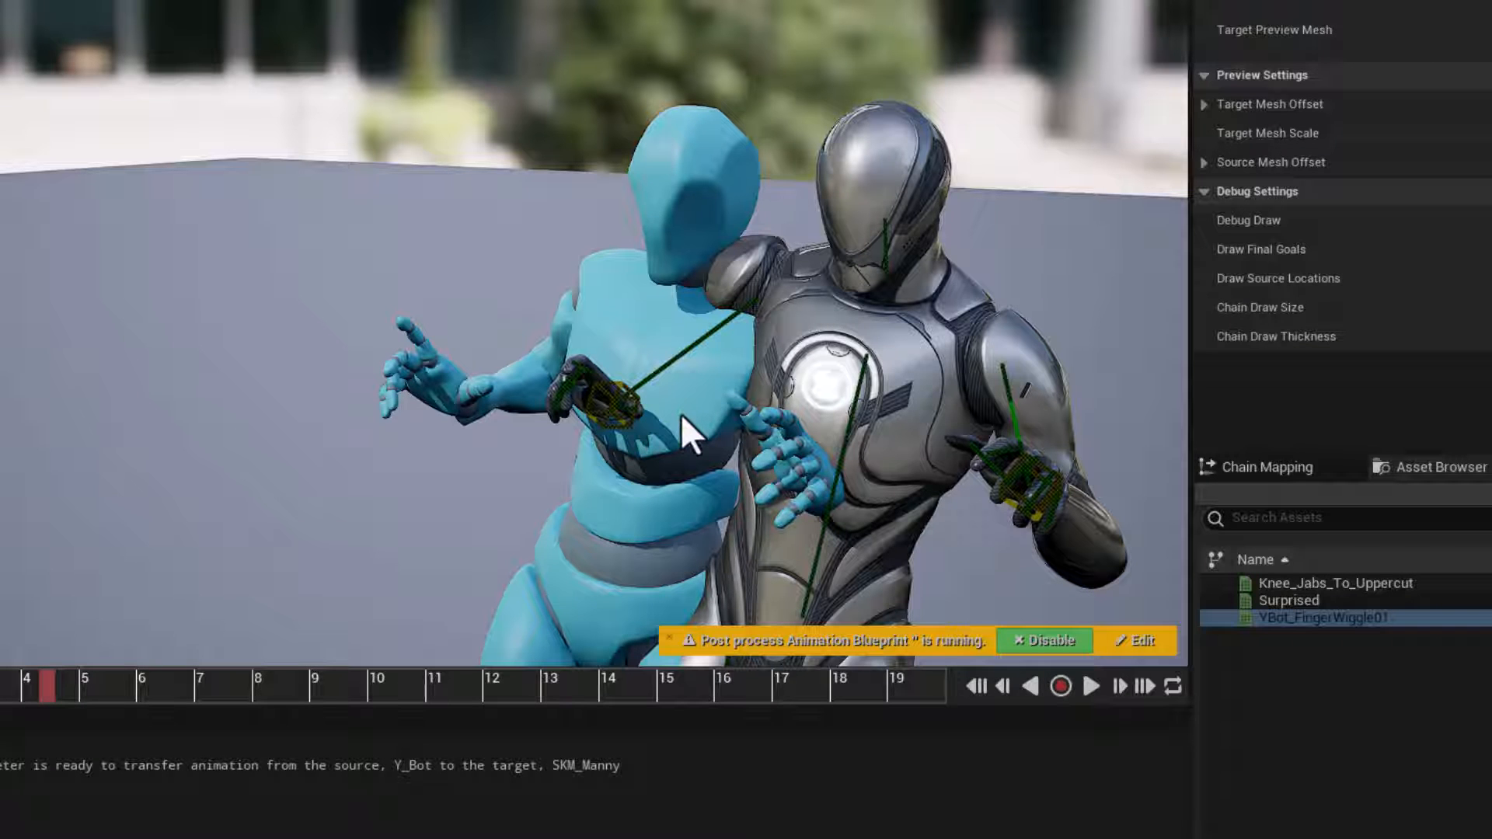
pyautogui.keyDown('alt'); pyautogui.moveTo(754, 454); pyautogui.dragTo(785, 427); pyautogui.keyUp('alt')
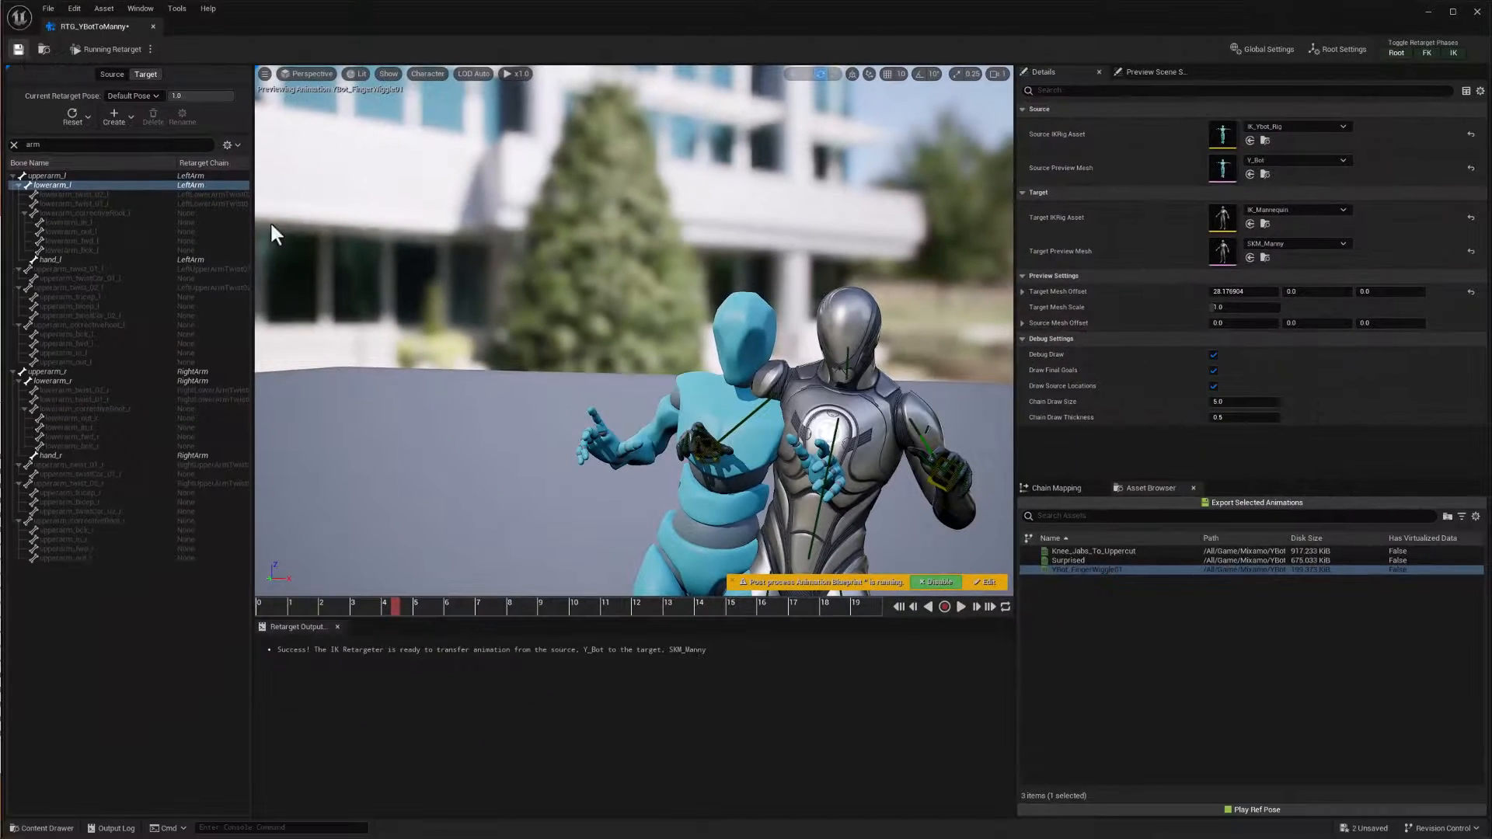
# Save the retargeter, return to the main level editor and create a Level Sequence named FingerTester in the YBot folder
pyautogui.hotkey('ctrl', 's')
pyautogui.hotkey('alt', 'Tab')
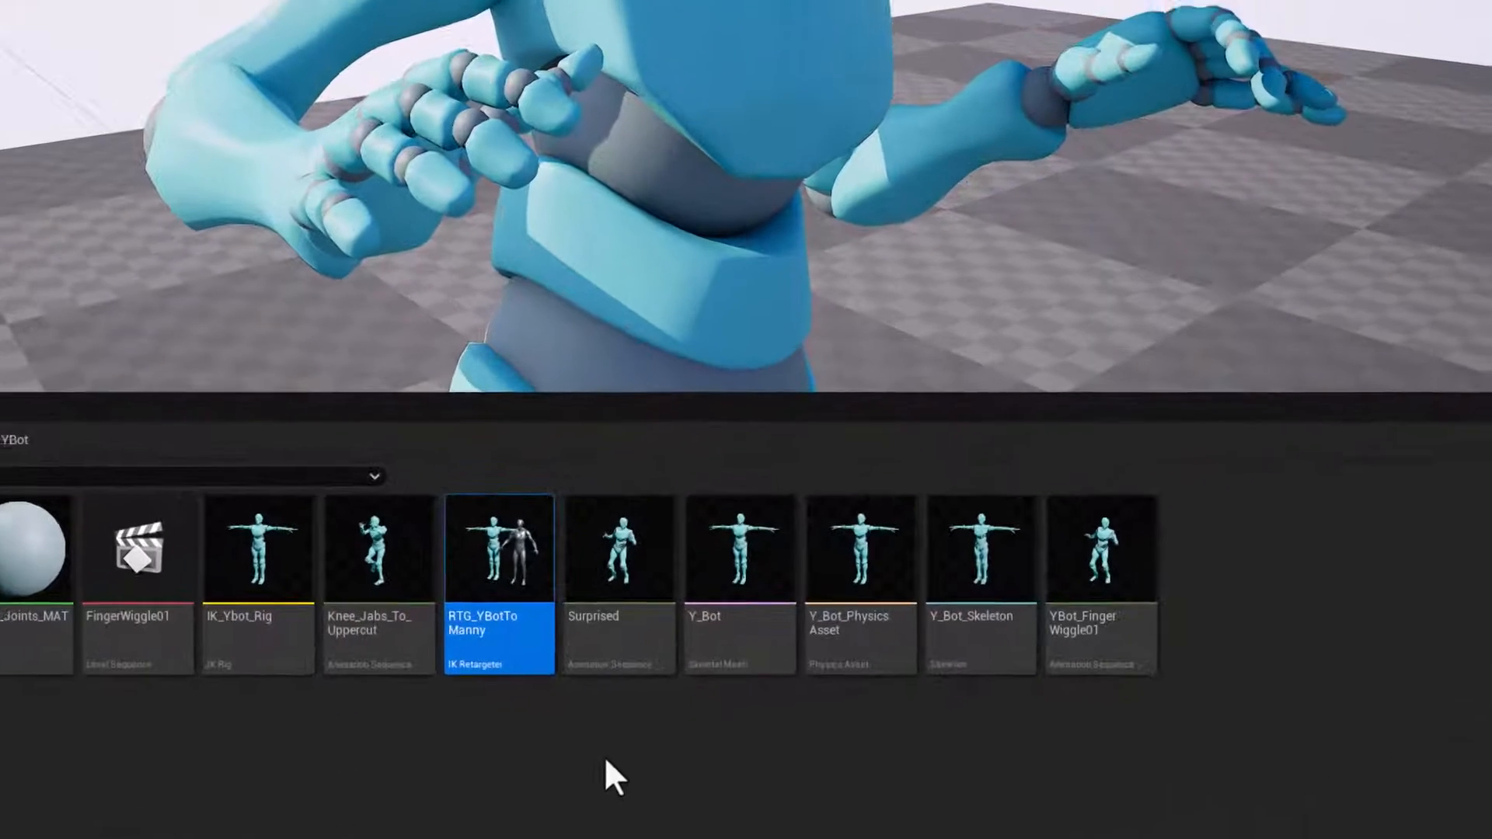
pyautogui.rightClick(654, 714)
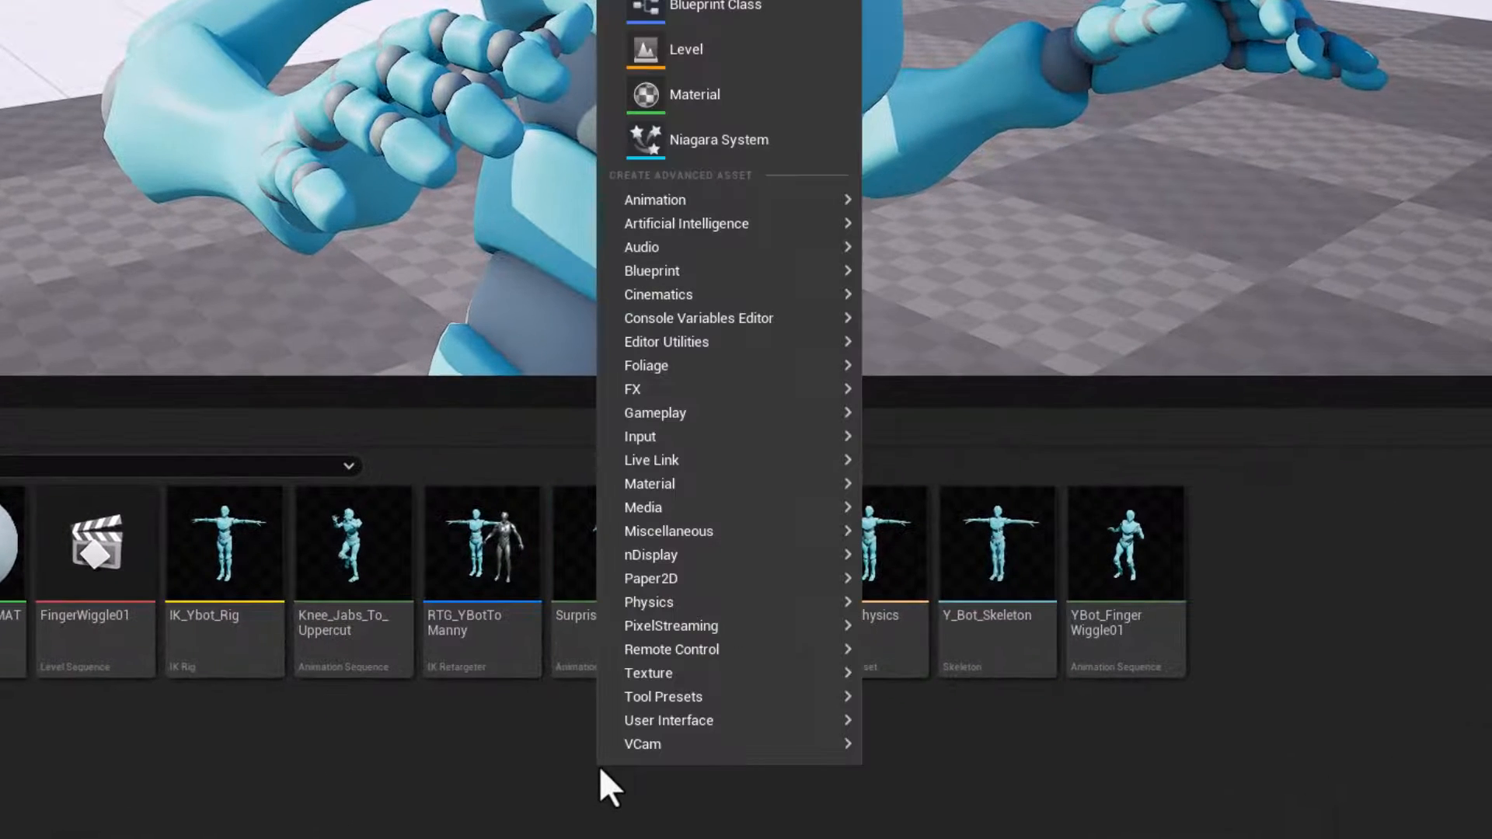
pyautogui.moveTo(661, 294)
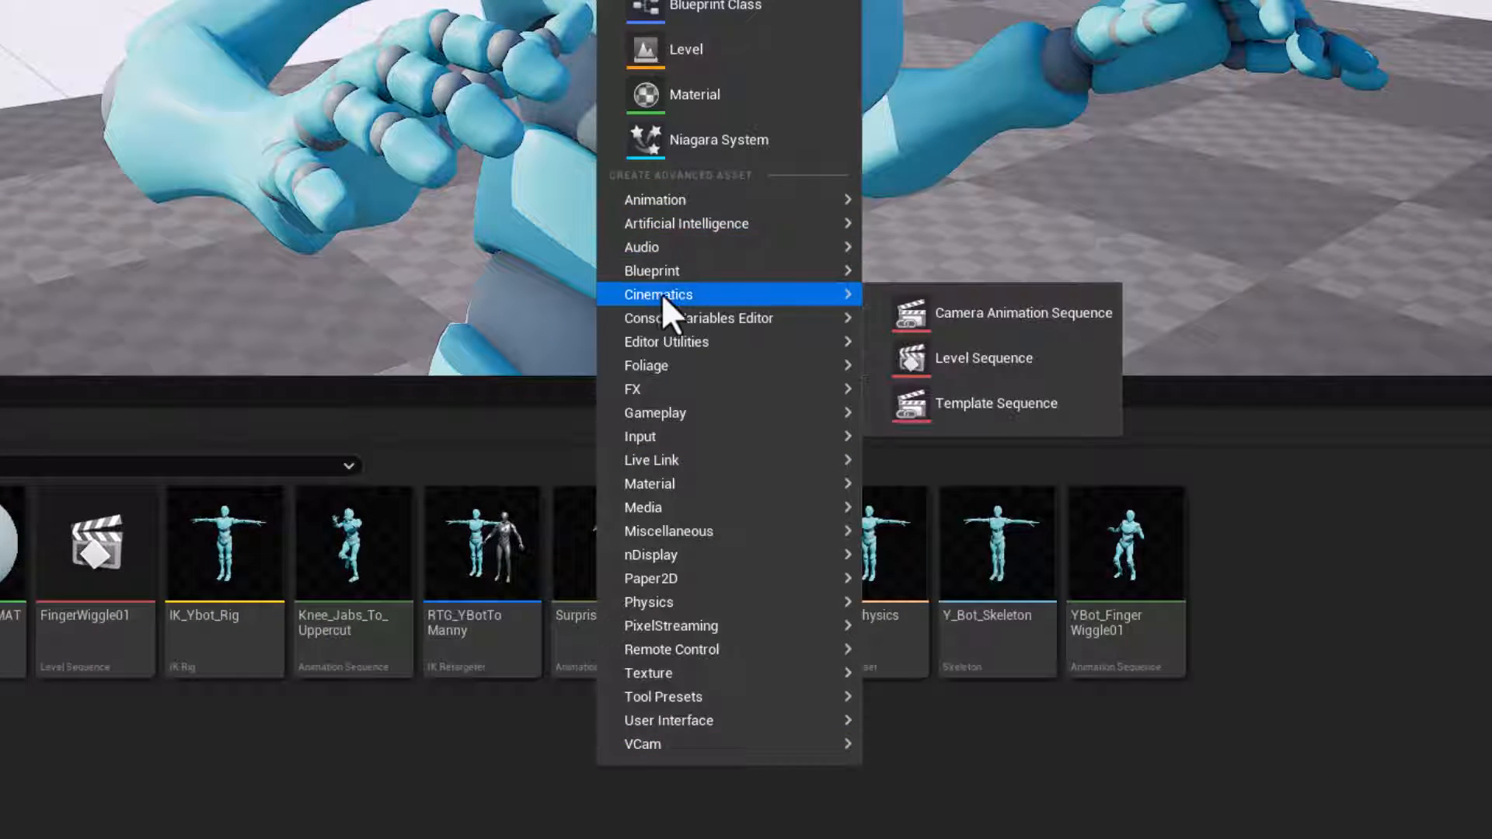
pyautogui.click(1034, 356)
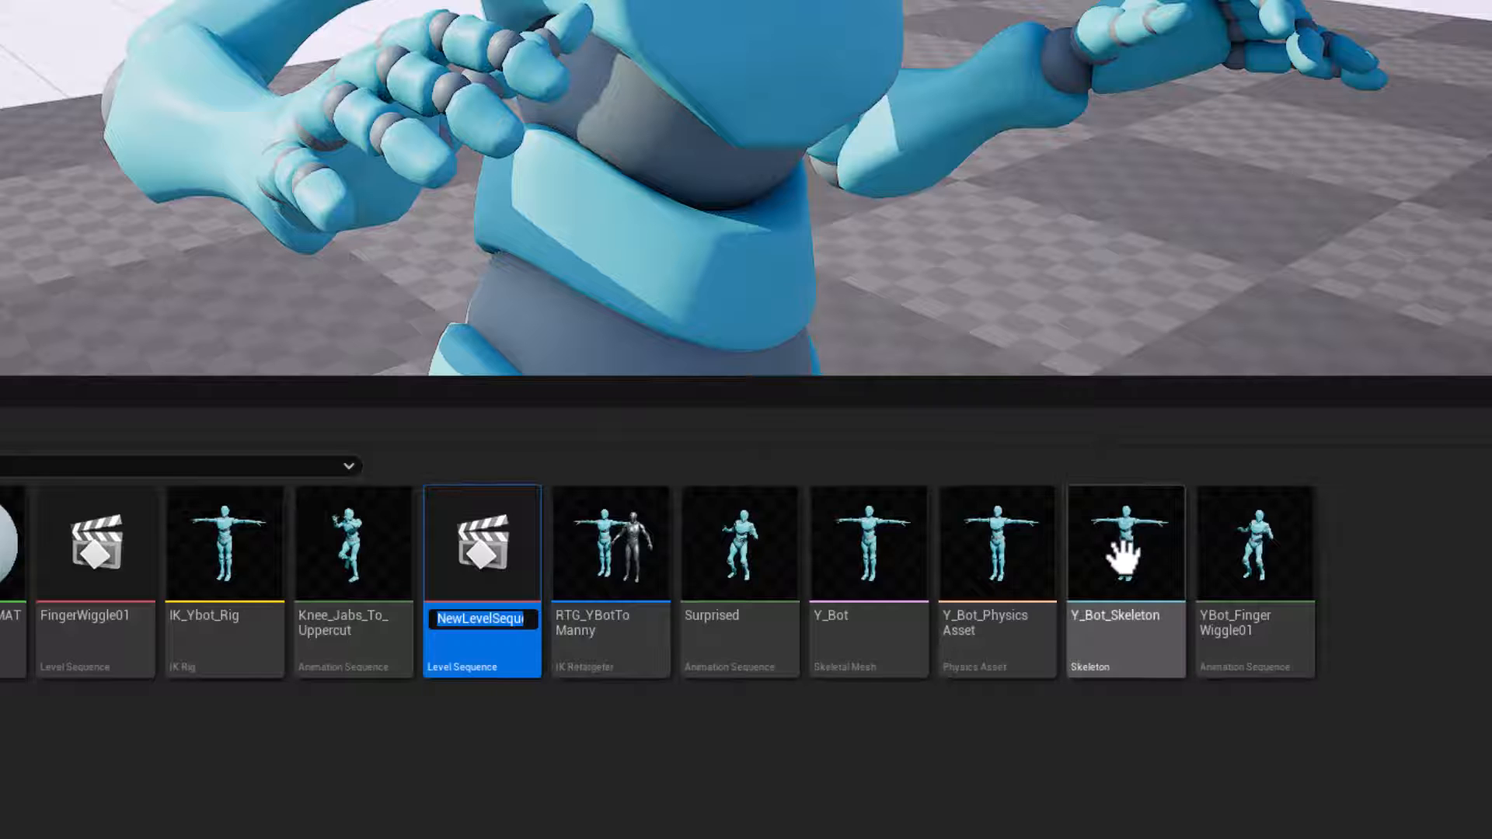
pyautogui.write('FingerTes')
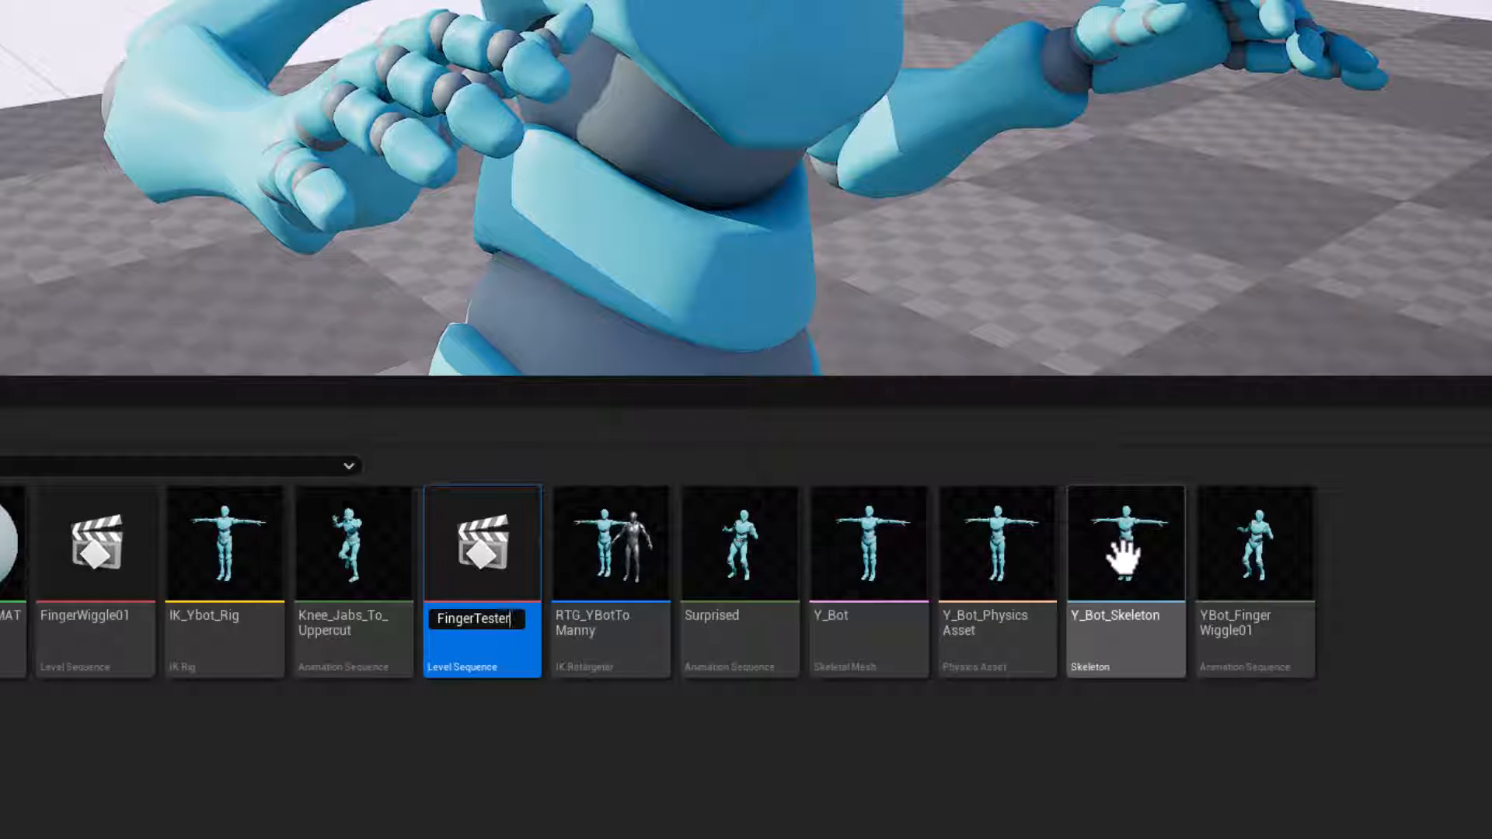
pyautogui.write('ter')
pyautogui.press('Return')
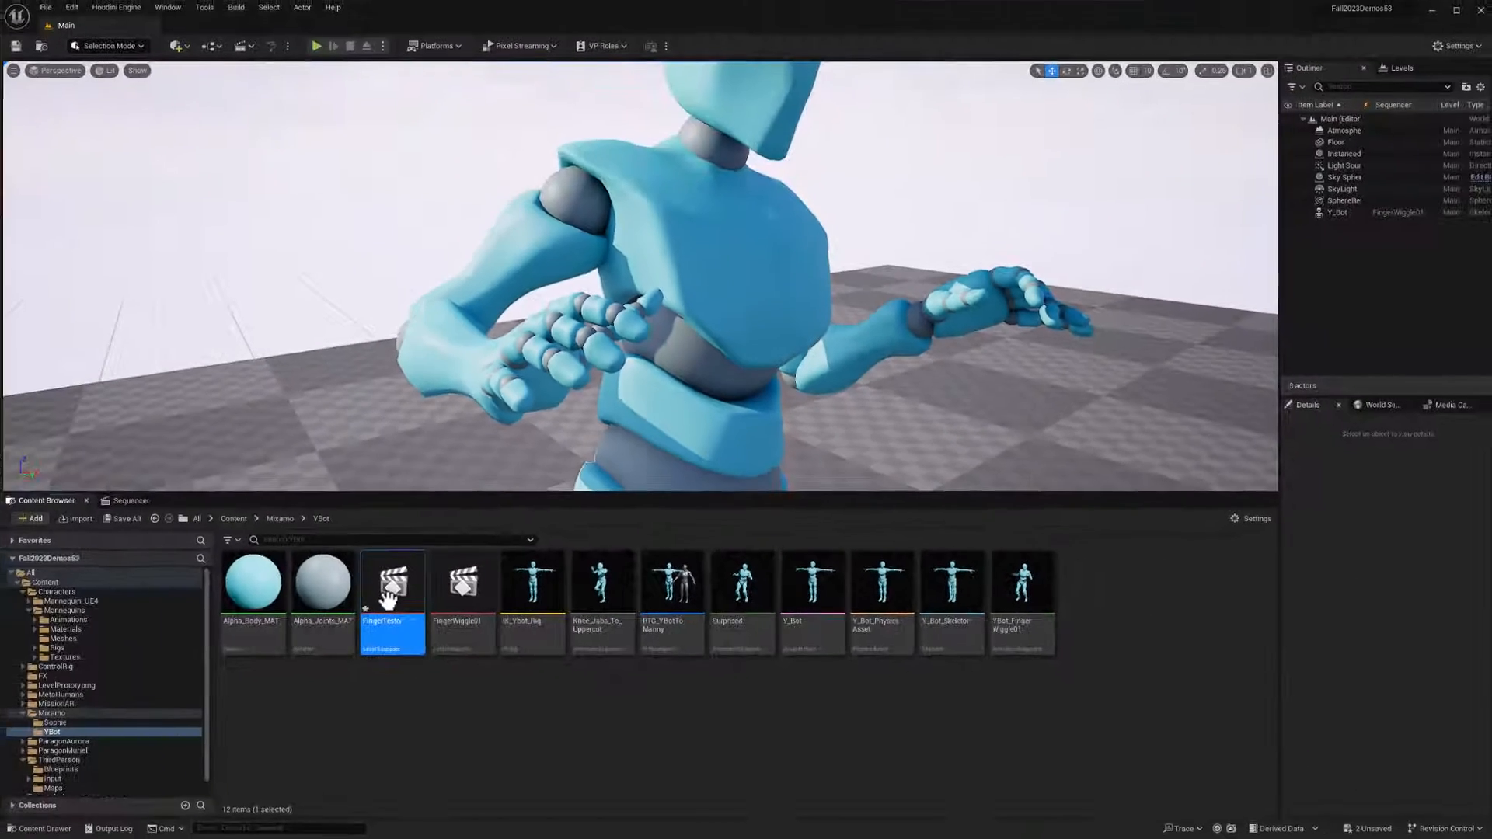
# Open the FingerTester sequence and add the level's Y_Bot actor to it
pyautogui.doubleClick(387, 598)
pyautogui.click(716, 411)
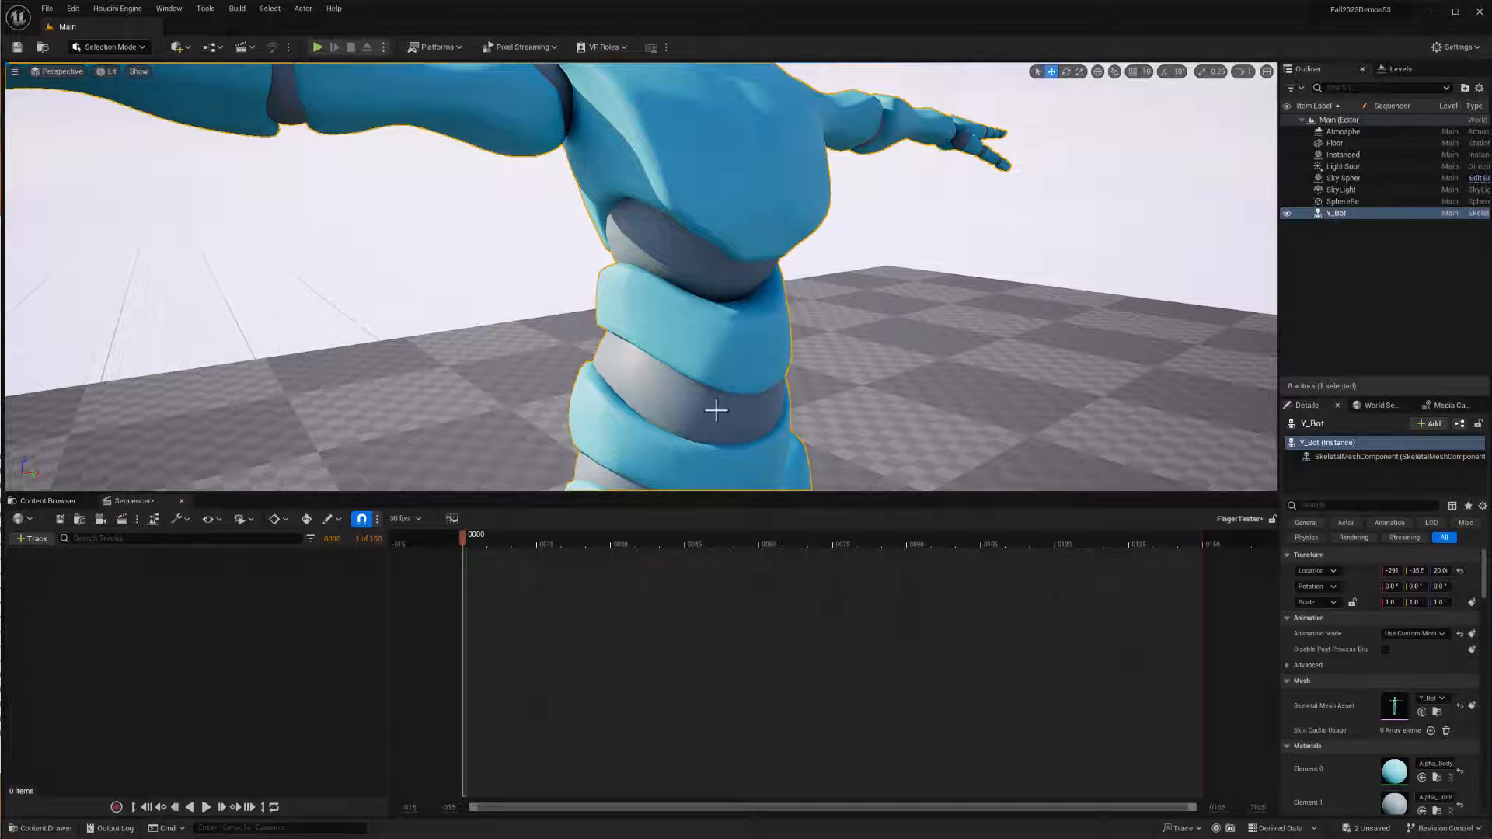
pyautogui.click(17, 538)
pyautogui.moveTo(53, 557)
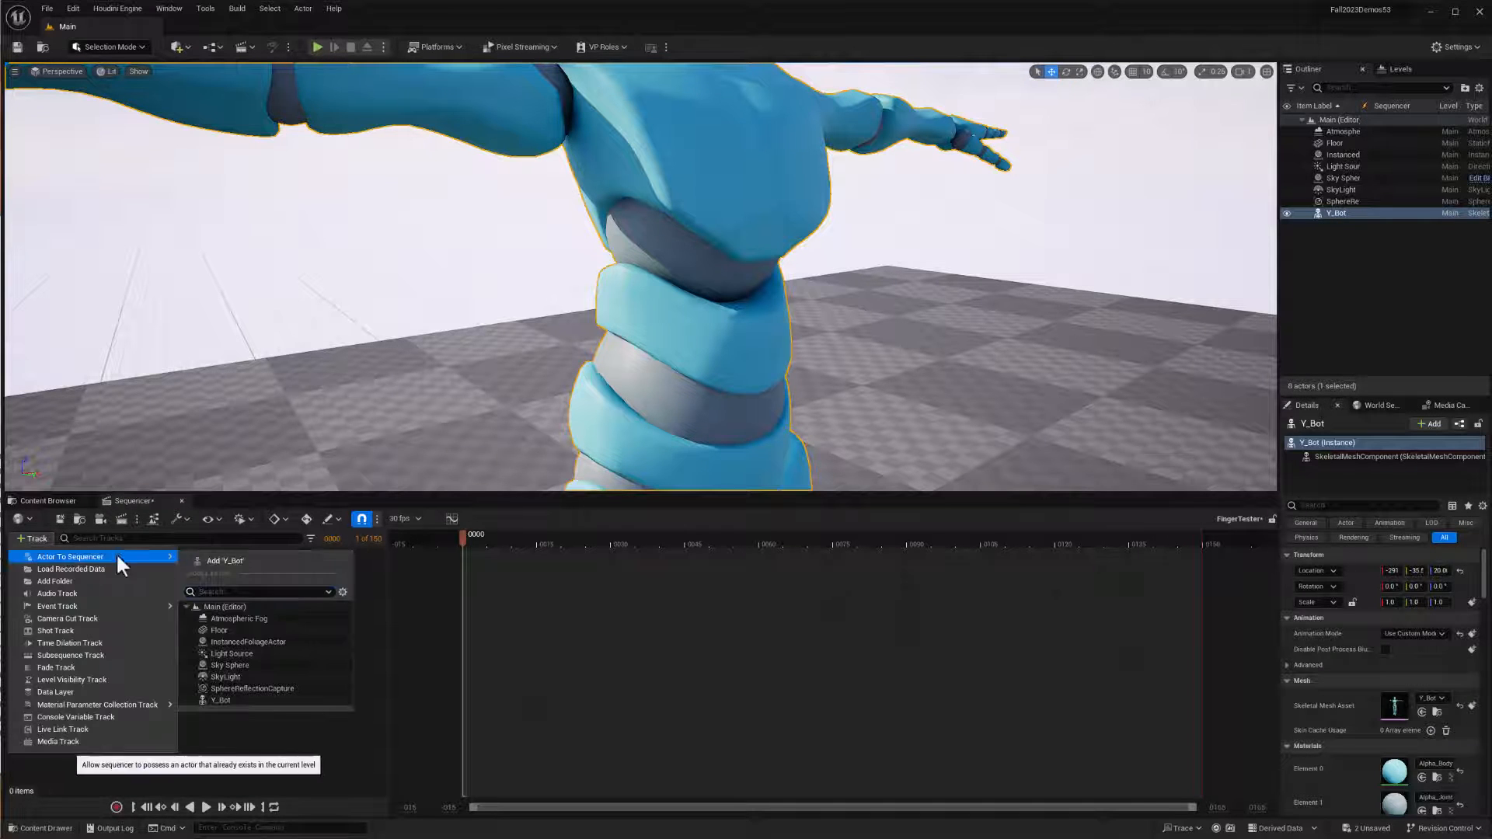
pyautogui.click(216, 560)
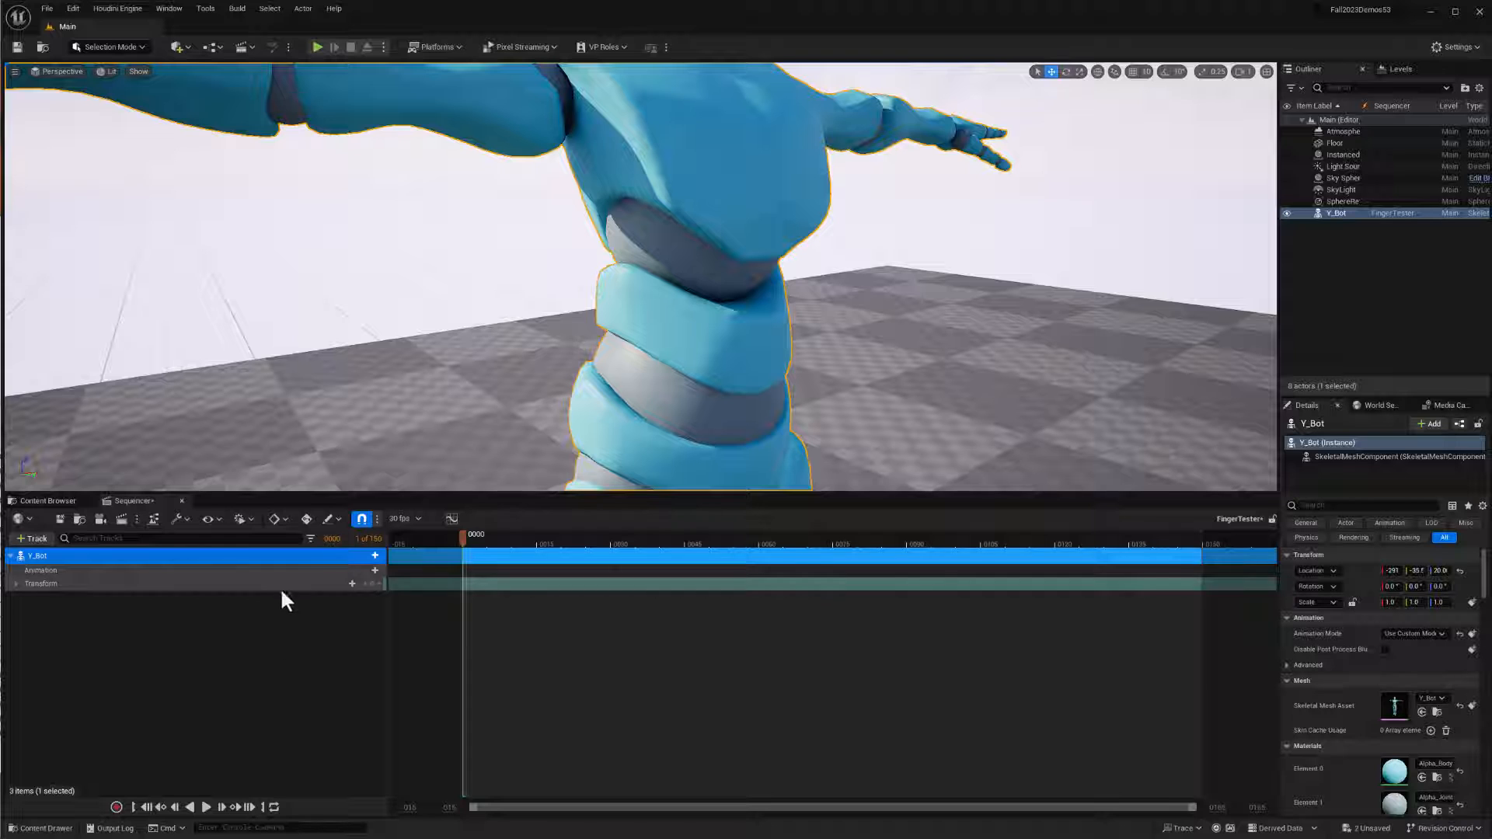
# Delete the Animation track from the Y_Bot actor in the sequence
pyautogui.scroll(-5, 447, 334)
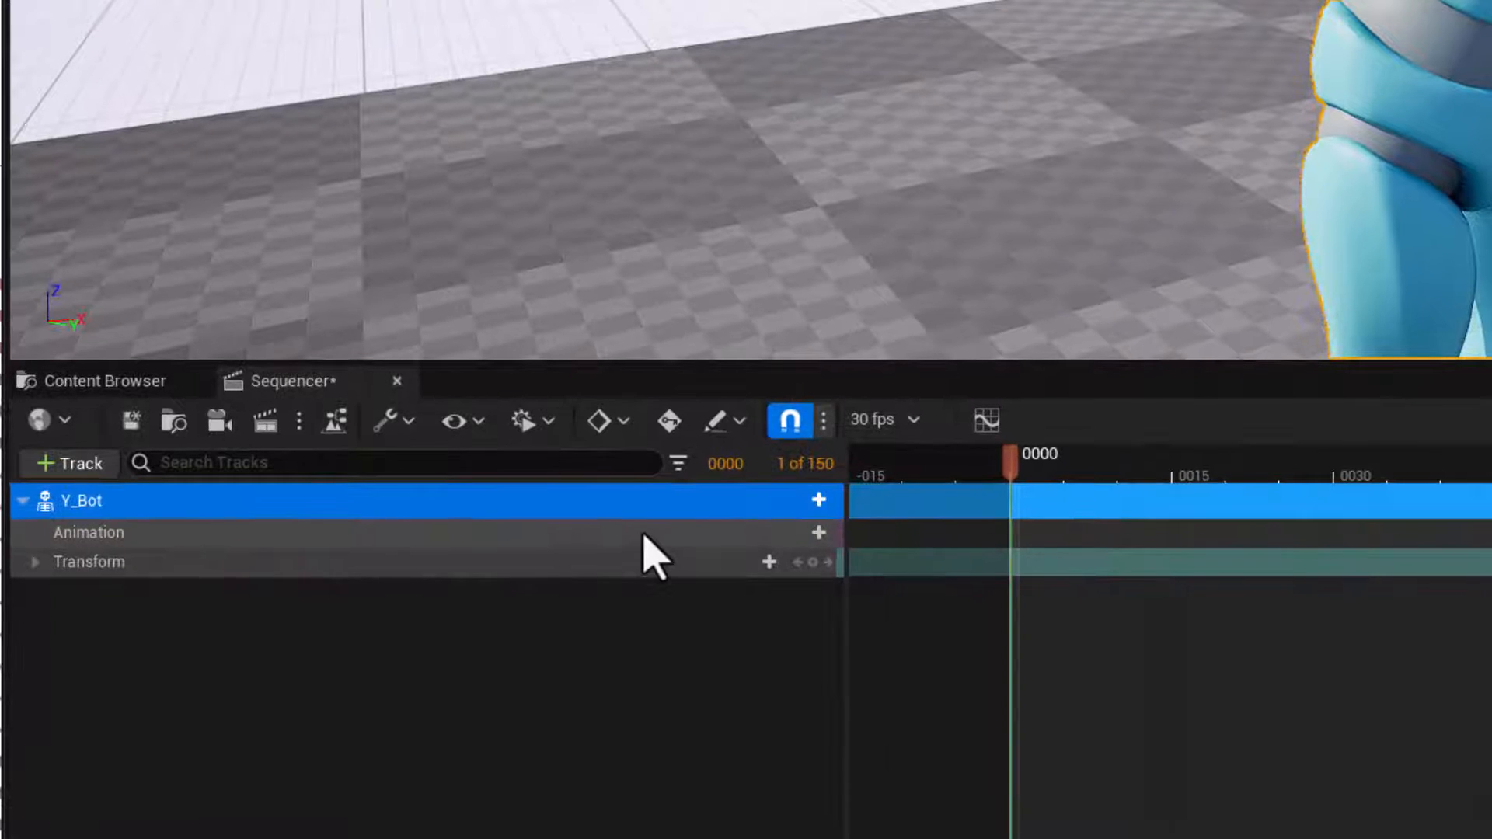
pyautogui.rightClick(293, 572)
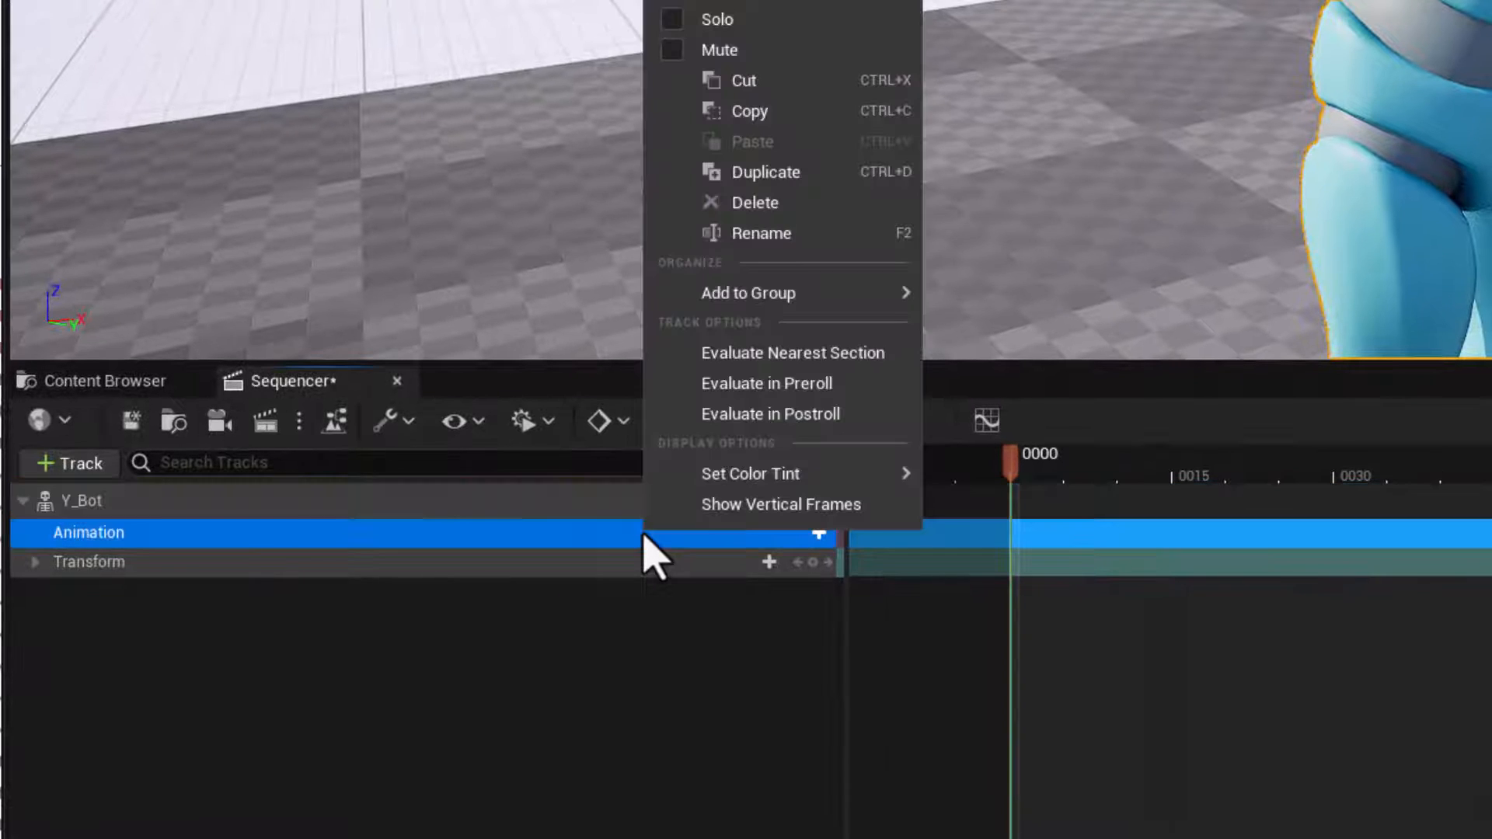
pyautogui.click(802, 207)
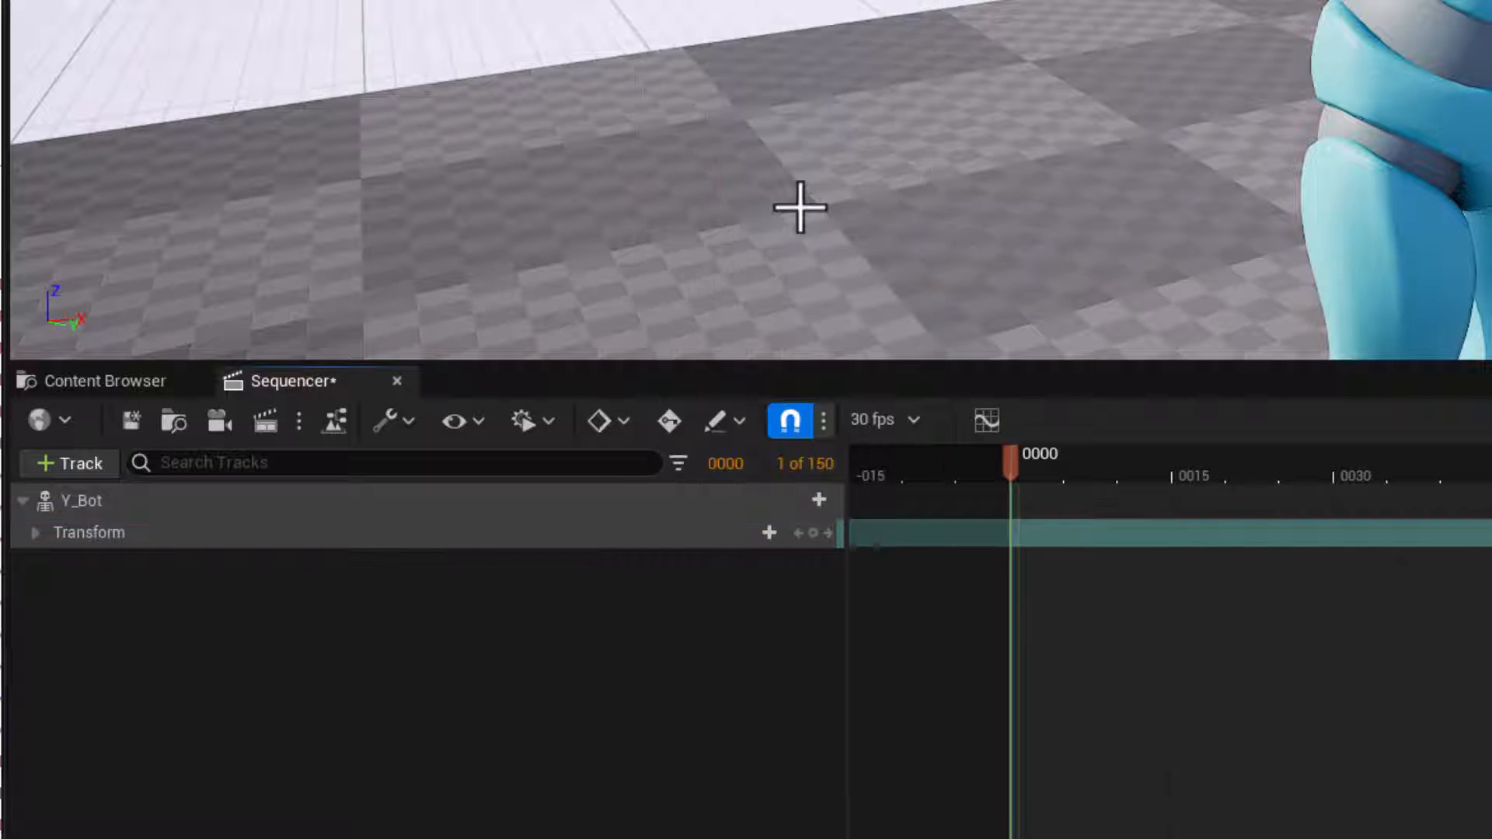
pyautogui.click(814, 501)
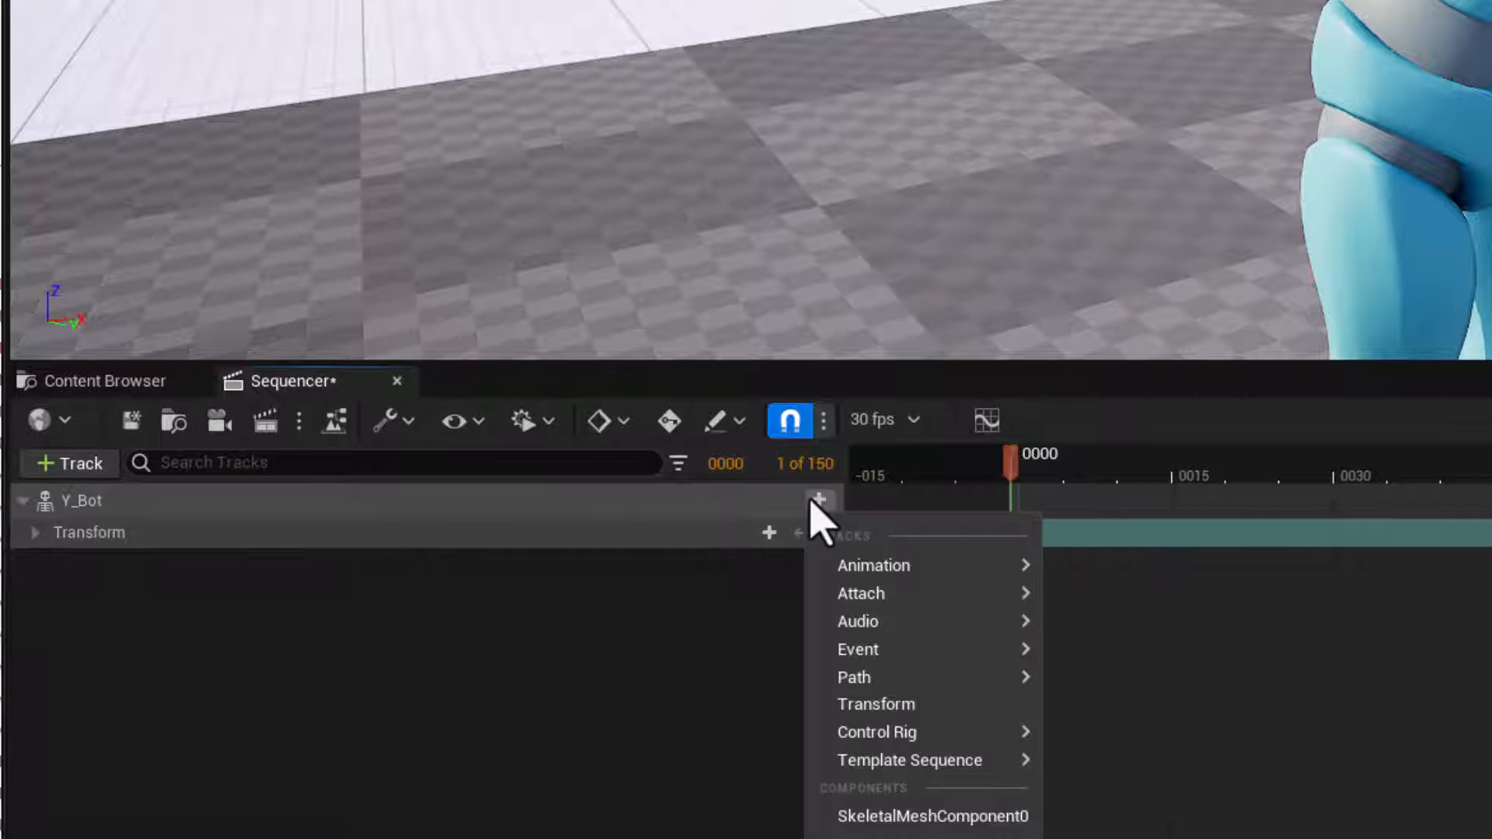
pyautogui.moveTo(869, 733)
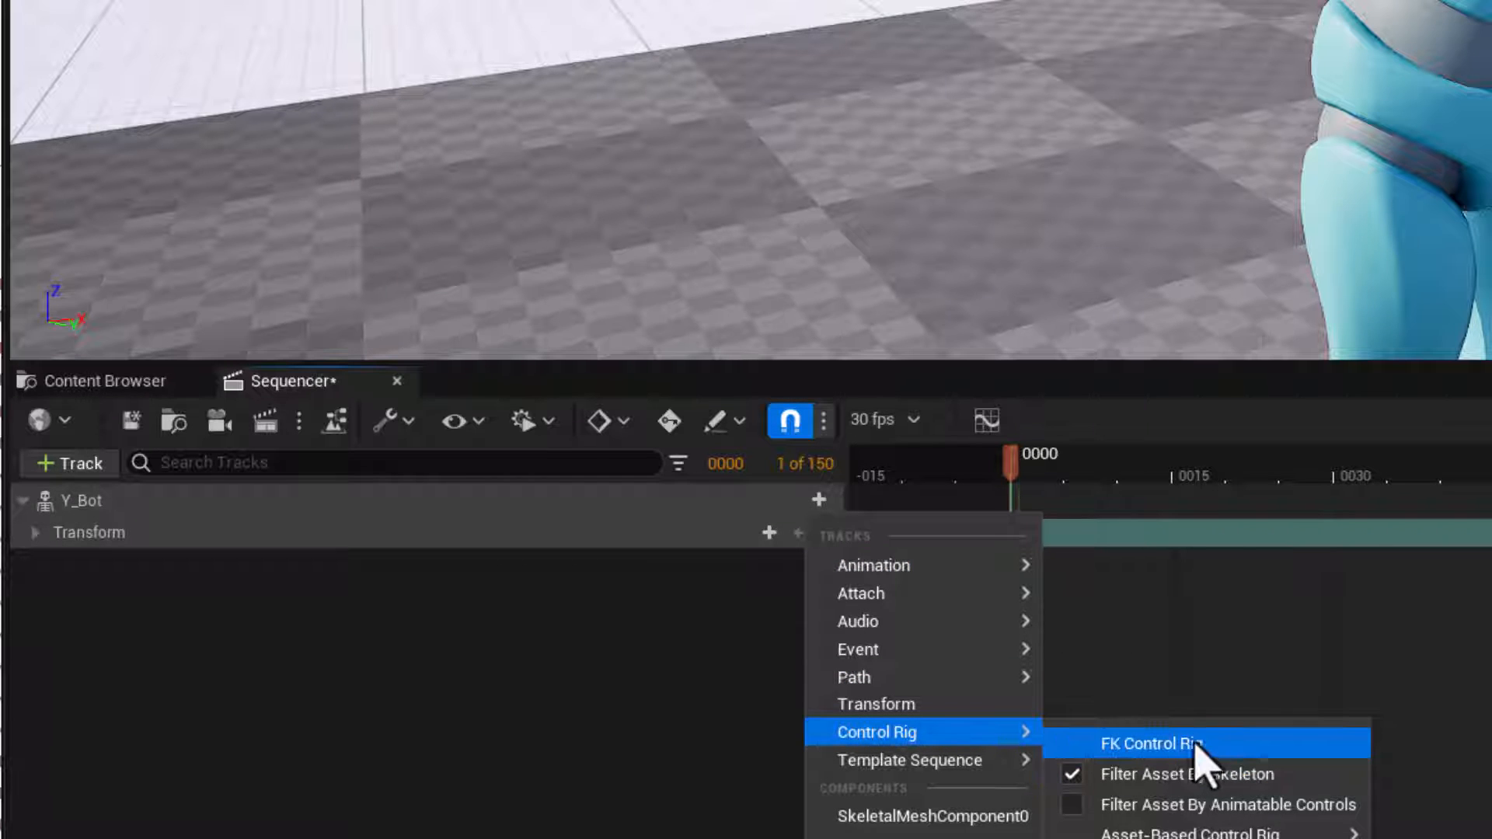
pyautogui.click(542, 703)
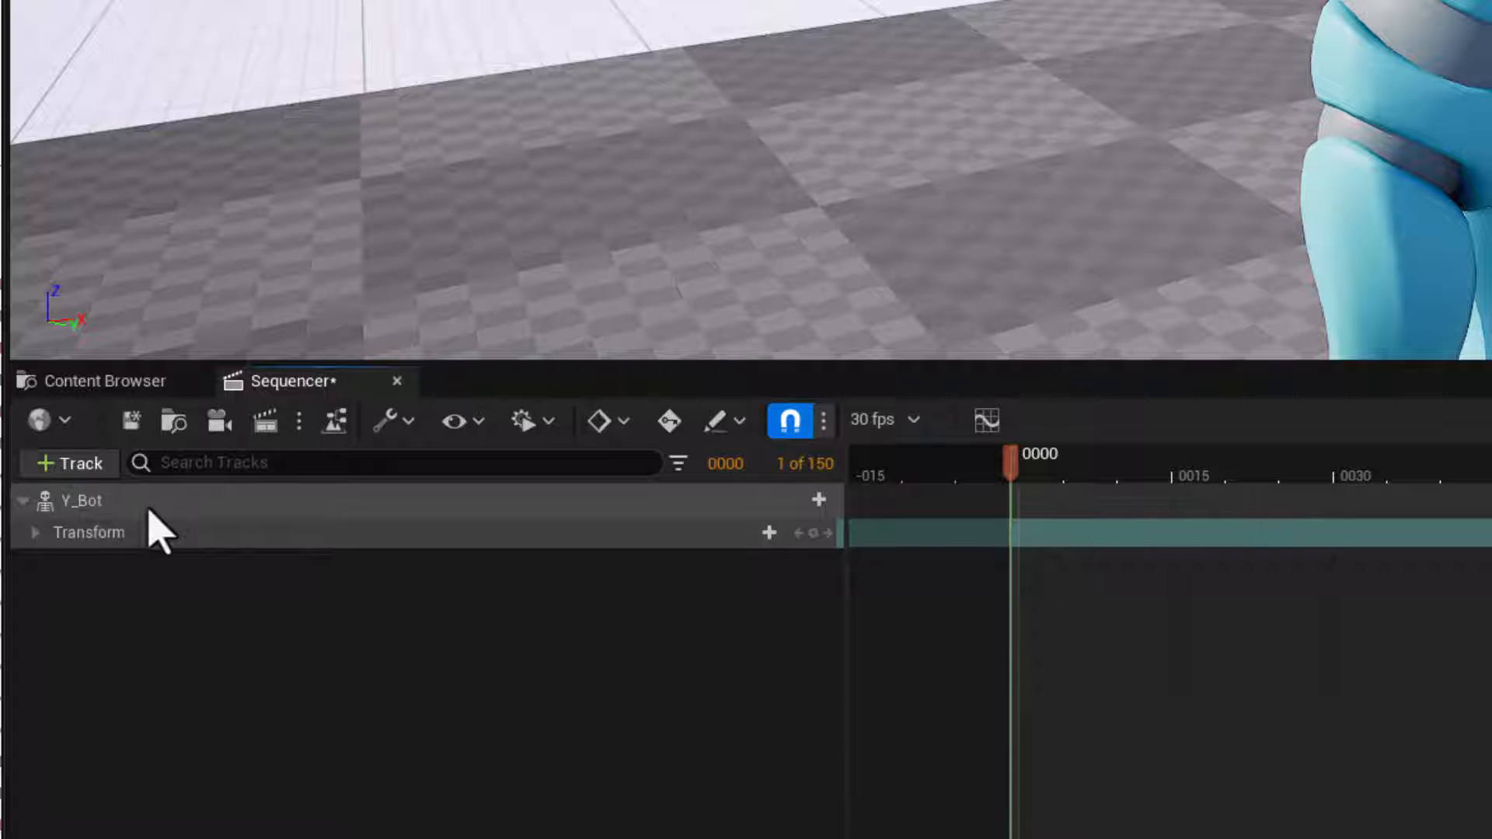
# Add an FK Control Rig to the Y_Bot actor in the sequence and expand its list of bone controls
pyautogui.click(818, 500)
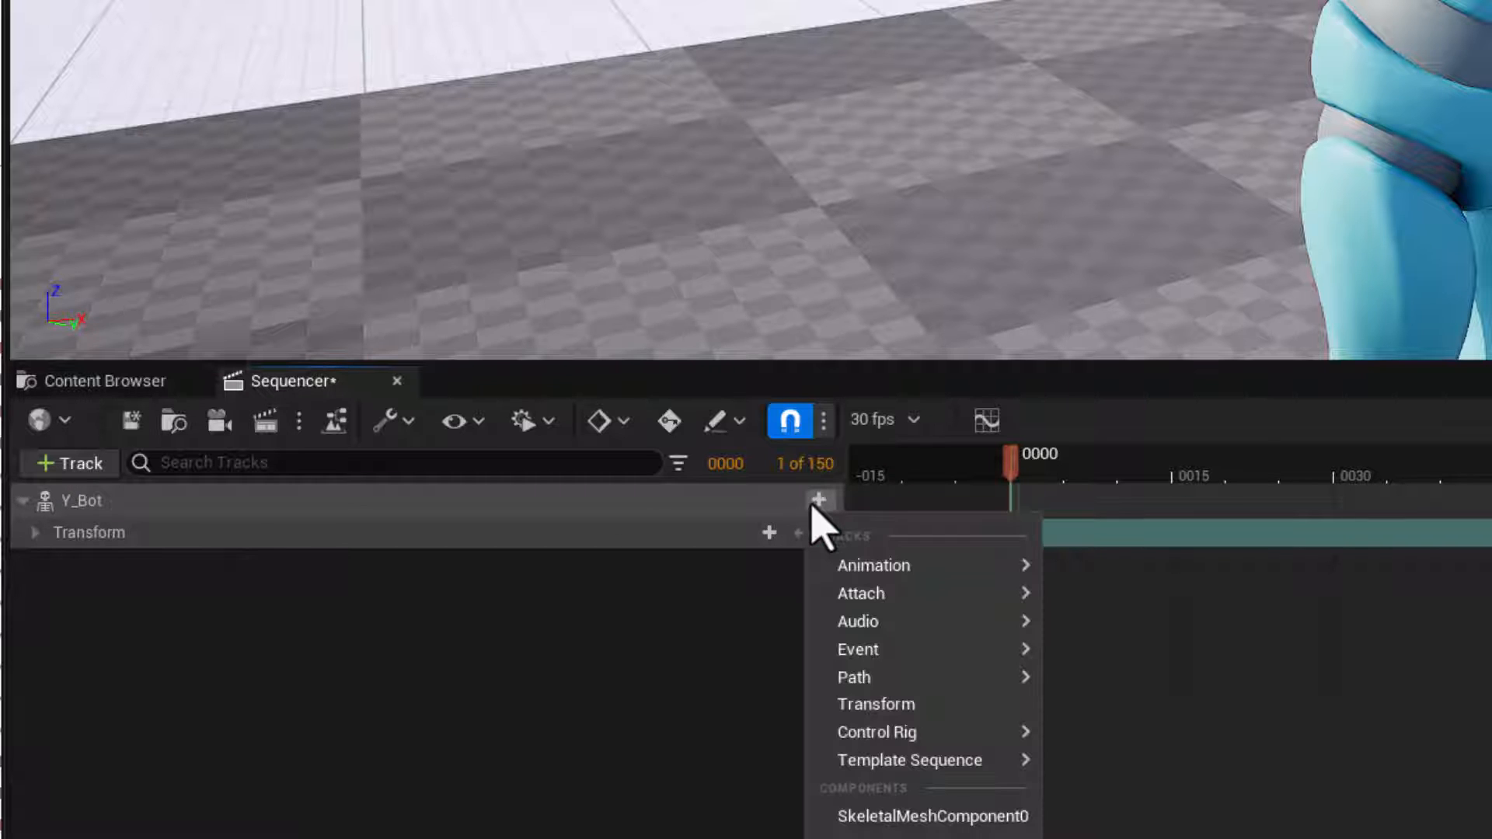
pyautogui.moveTo(878, 739)
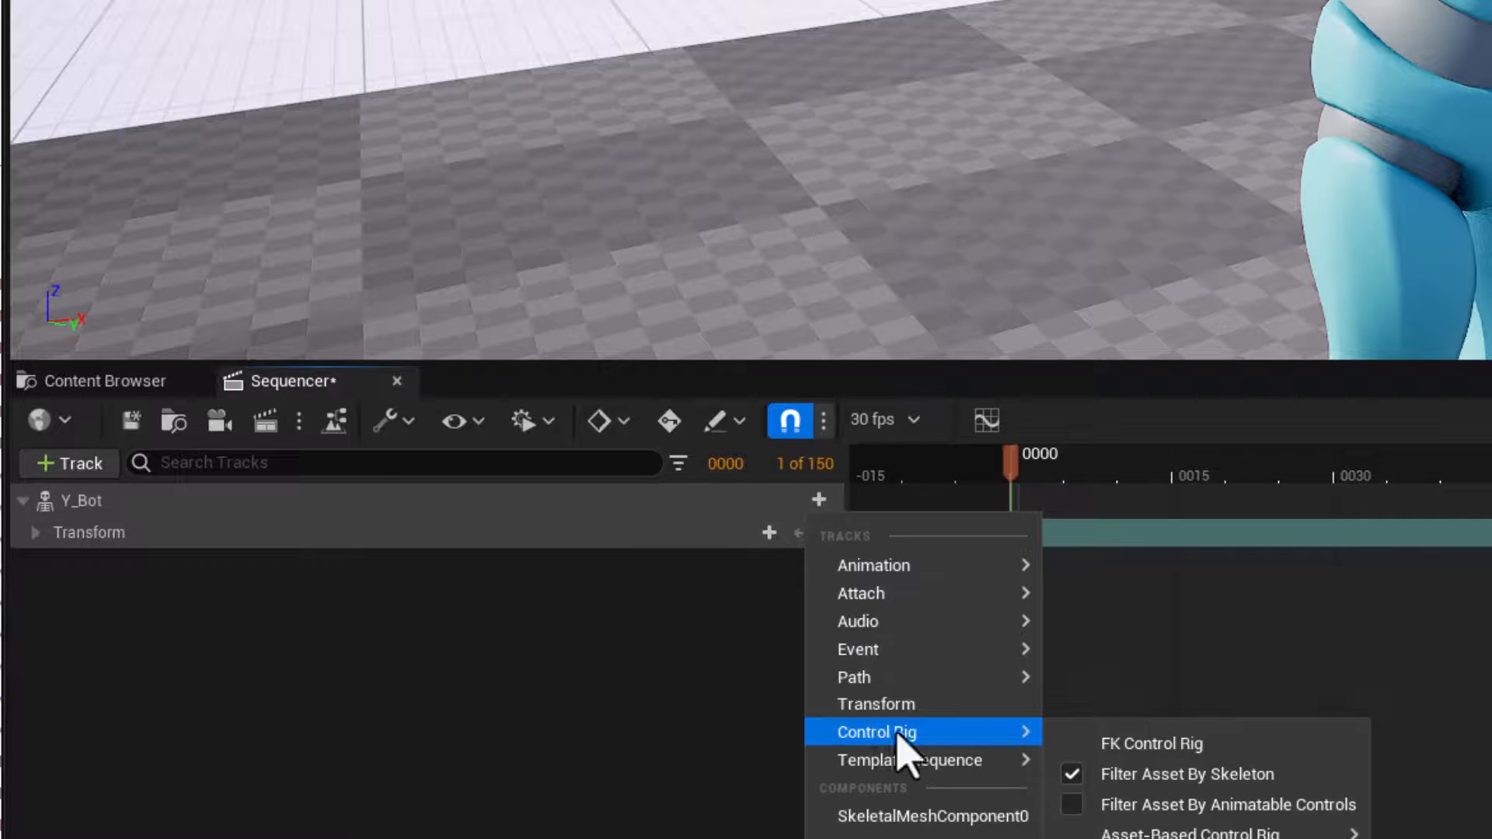
pyautogui.click(1171, 746)
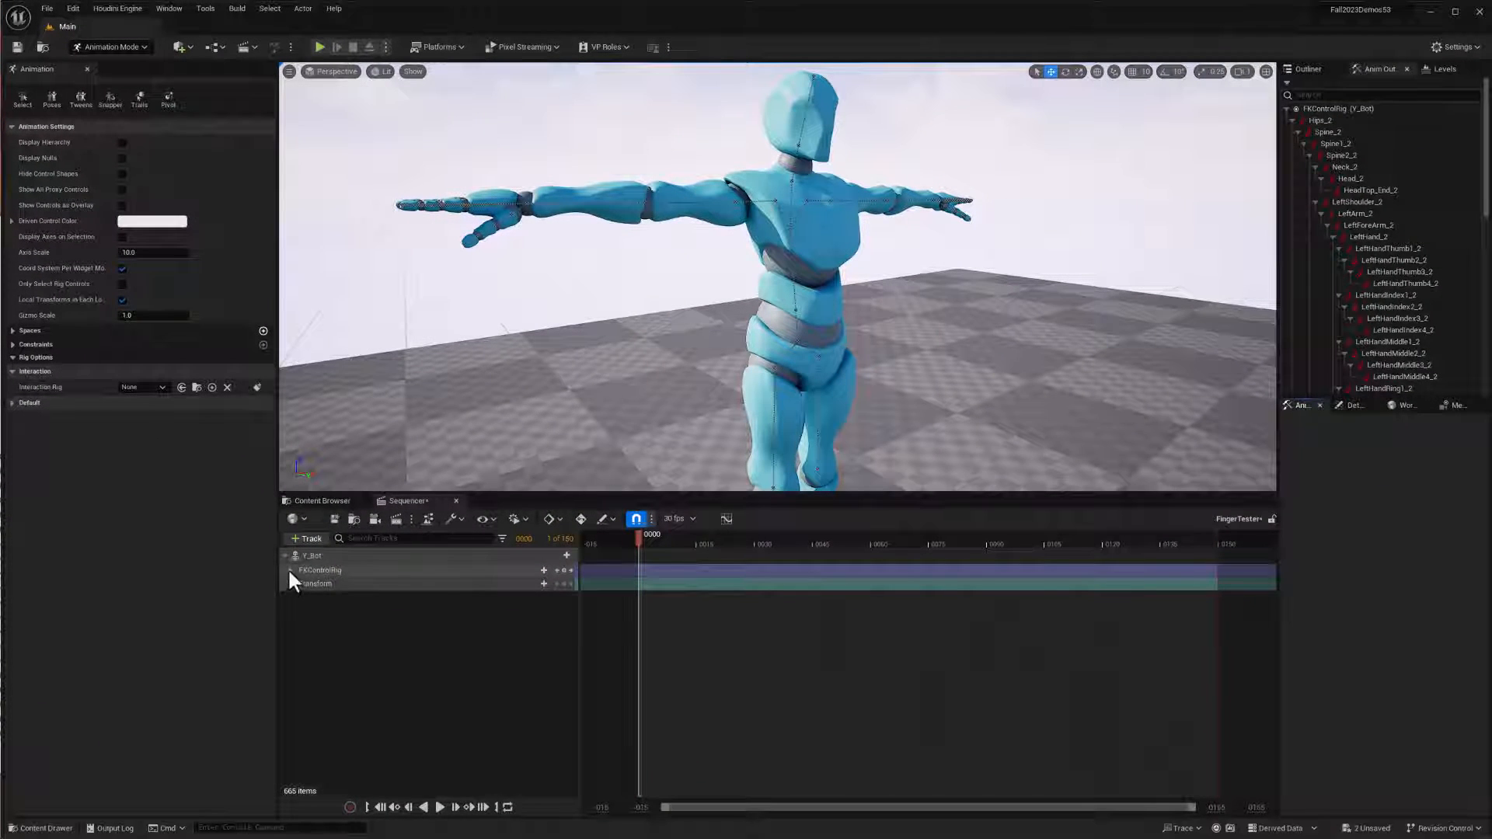
pyautogui.click(291, 569)
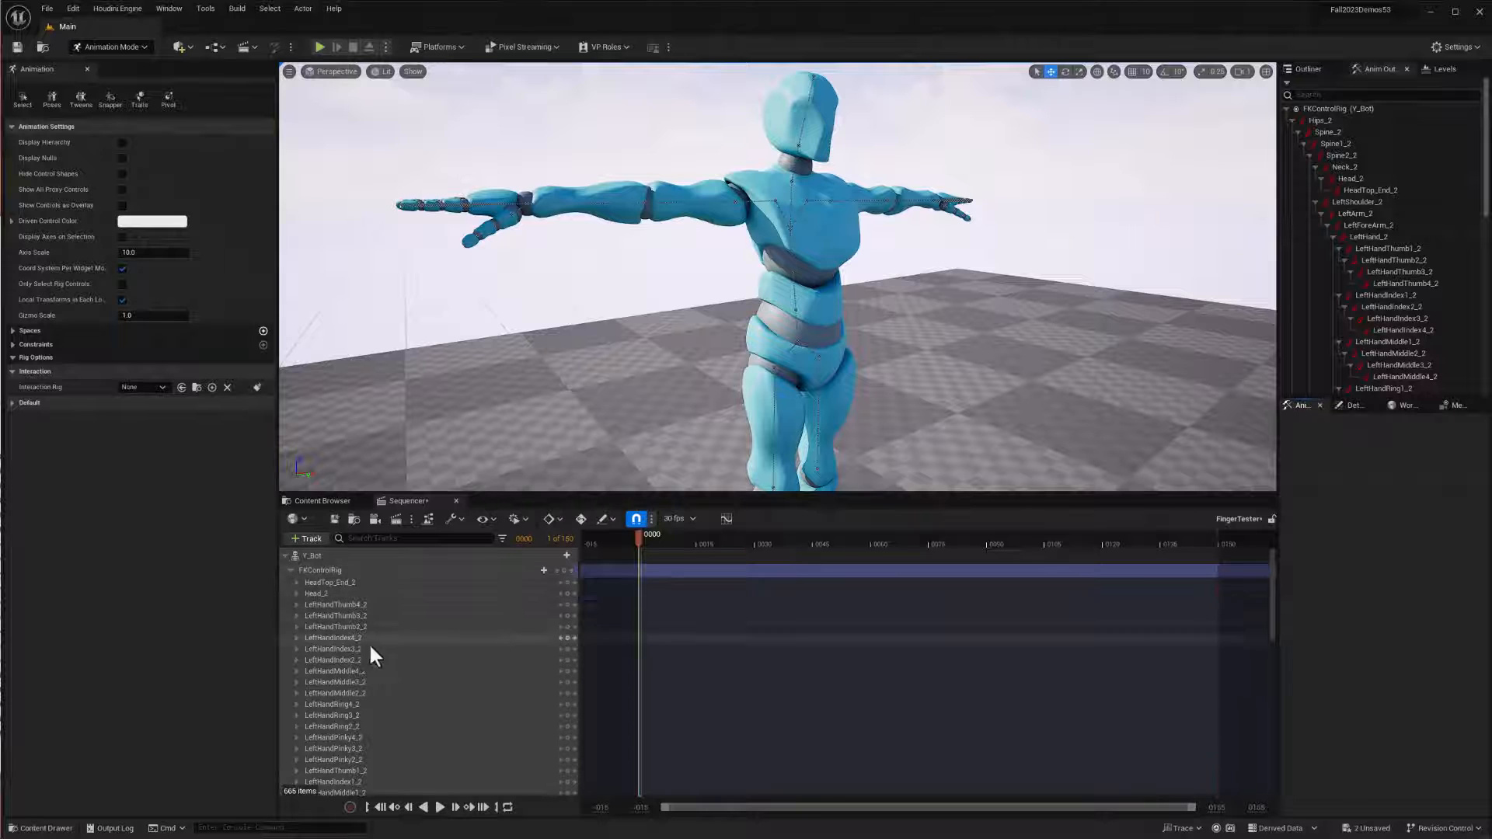
pyautogui.scroll(-4, 378, 684)
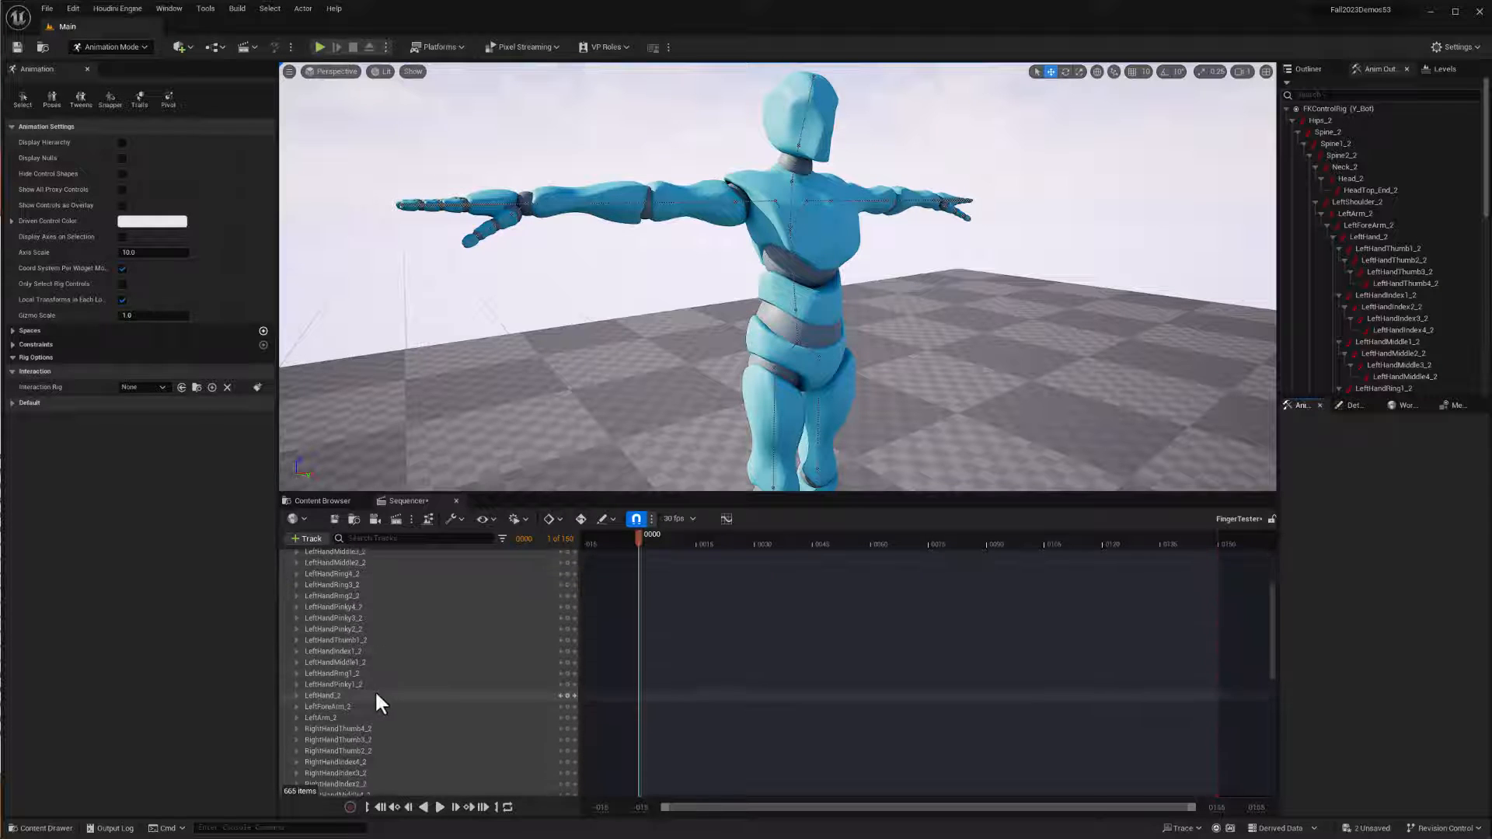
pyautogui.scroll(3, 375, 688)
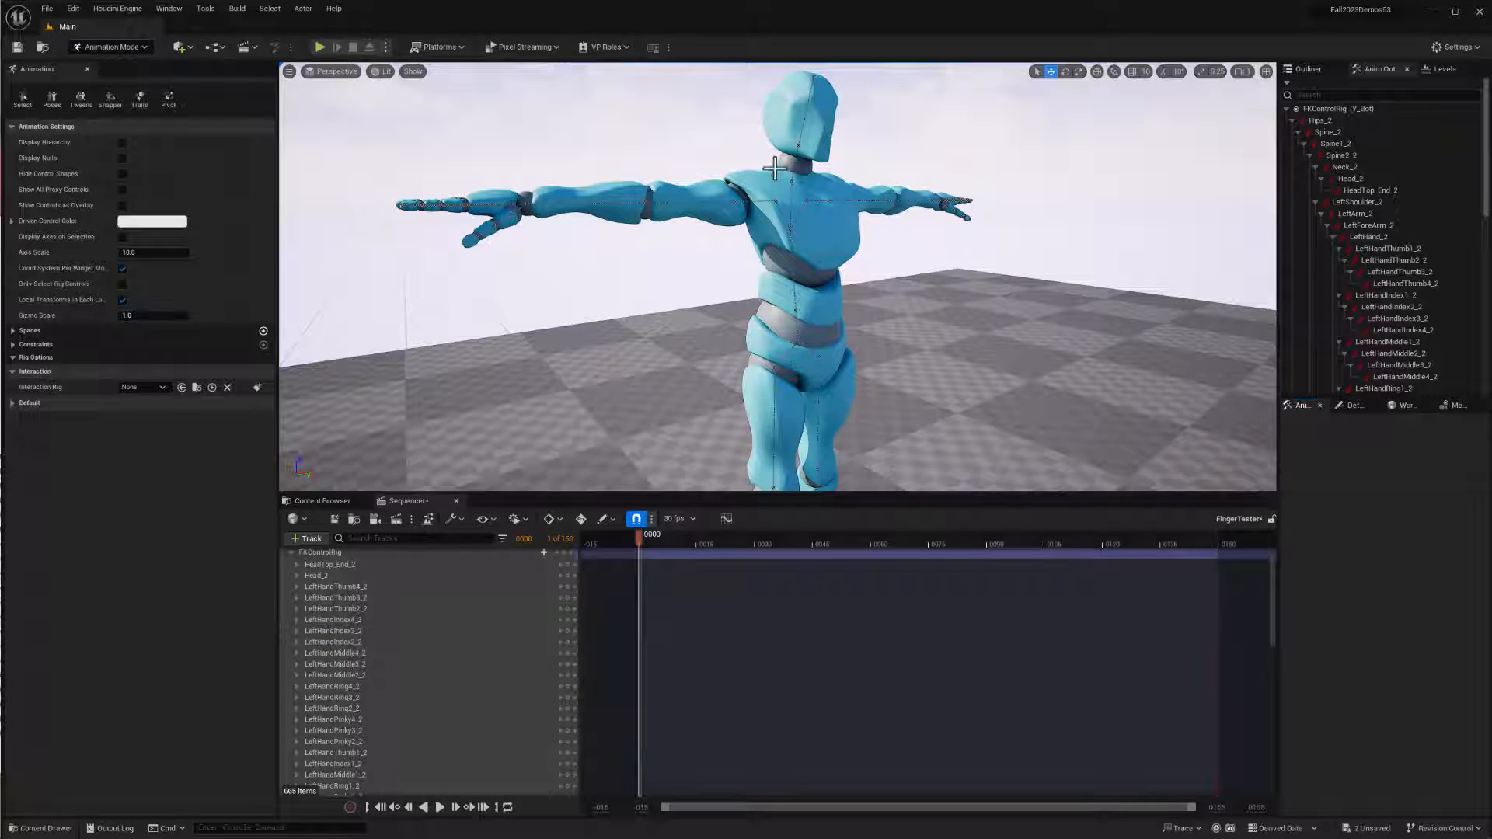
# Select all left-hand controls from LeftHandThumb4_2 through LeftHand_2 and key them at frame 0
pyautogui.moveTo(597, 284); pyautogui.dragTo(666, 272, button='middle')
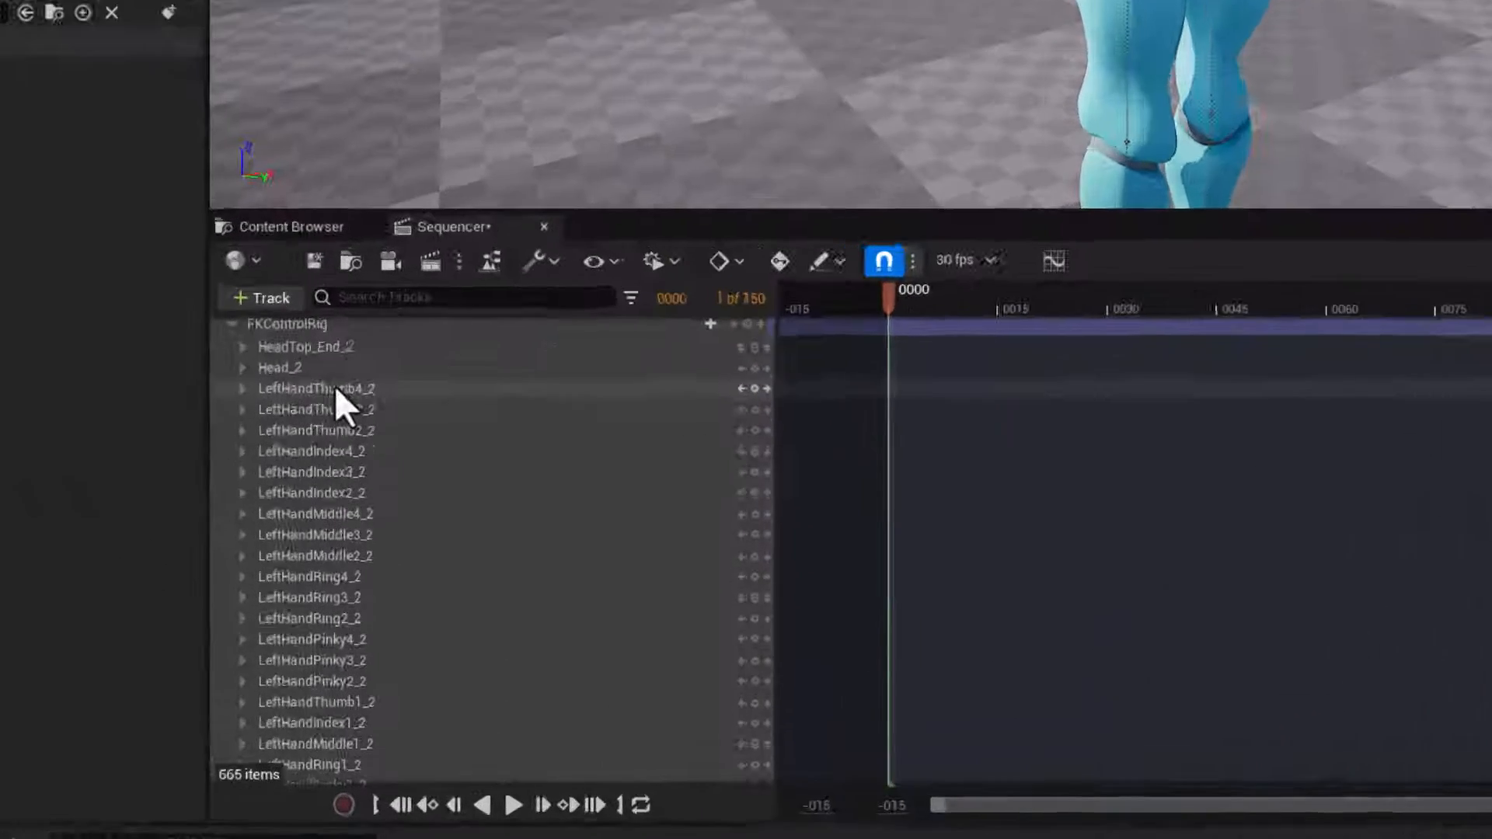
pyautogui.click(366, 588)
pyautogui.scroll(-3, 468, 419)
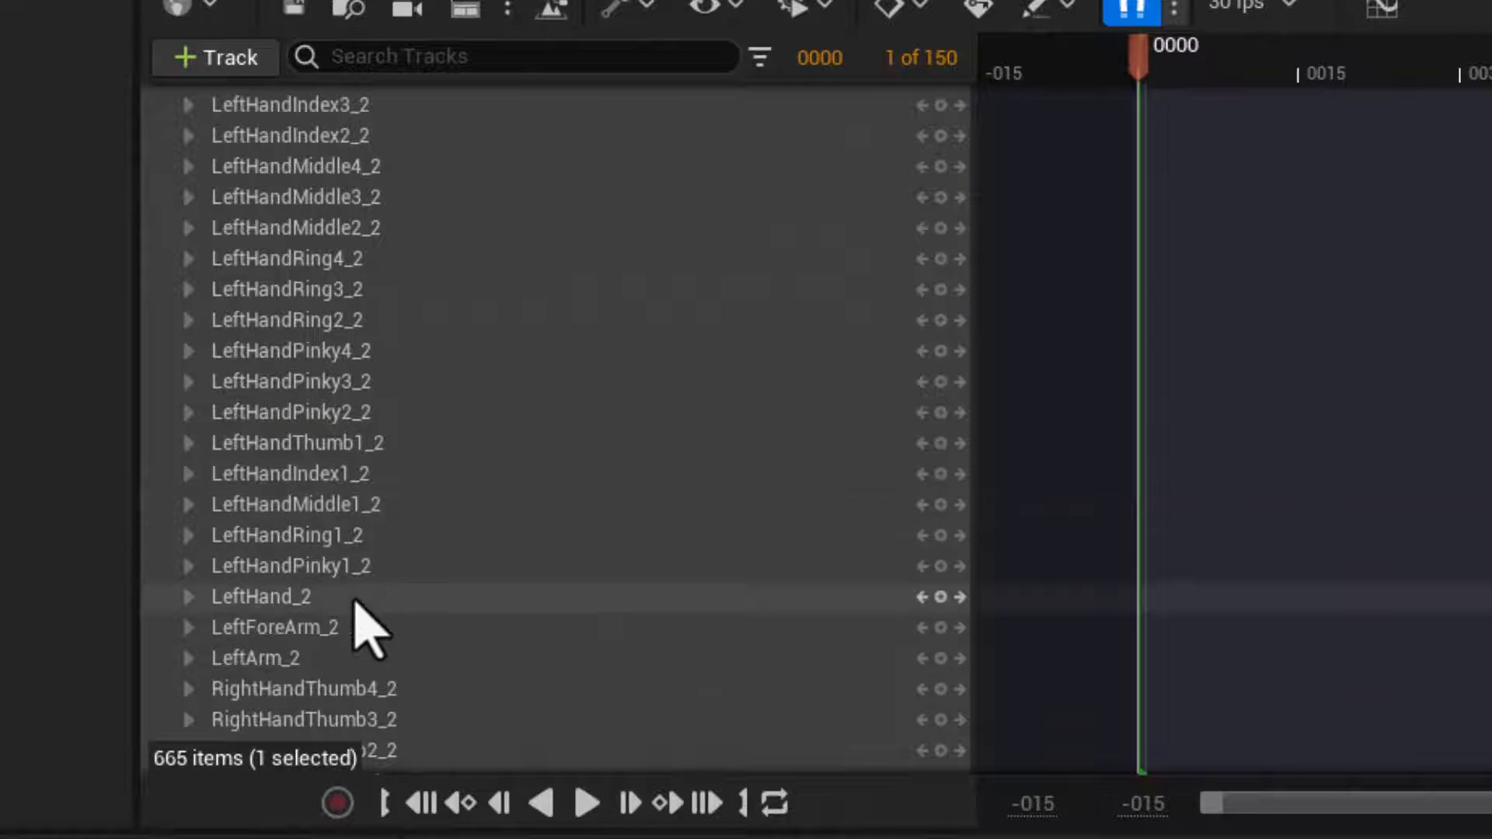
pyautogui.keyDown('shift'); pyautogui.click(359, 600); pyautogui.keyUp('shift')
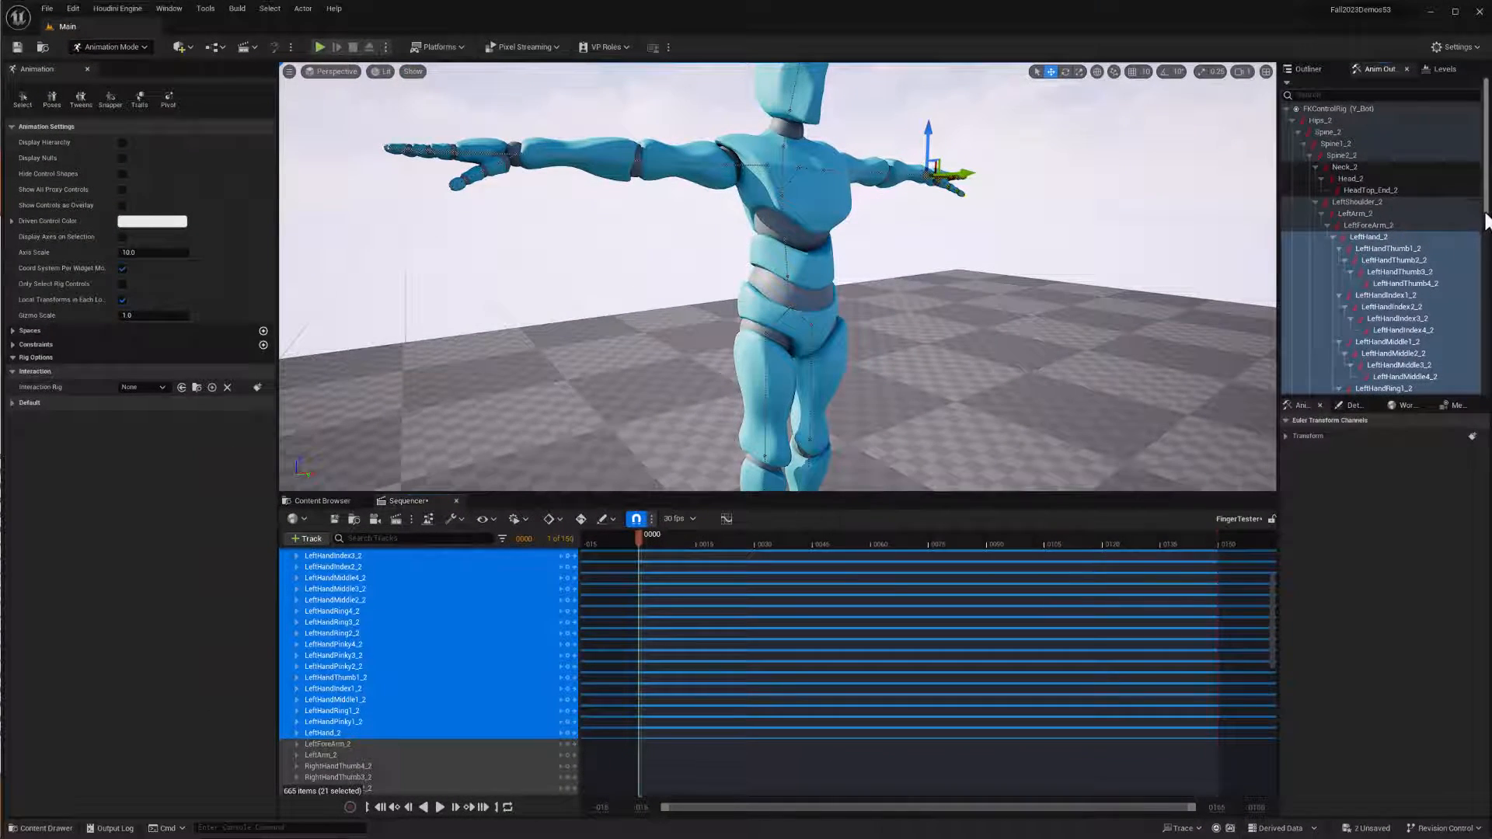
pyautogui.scroll(-5, 1481, 233)
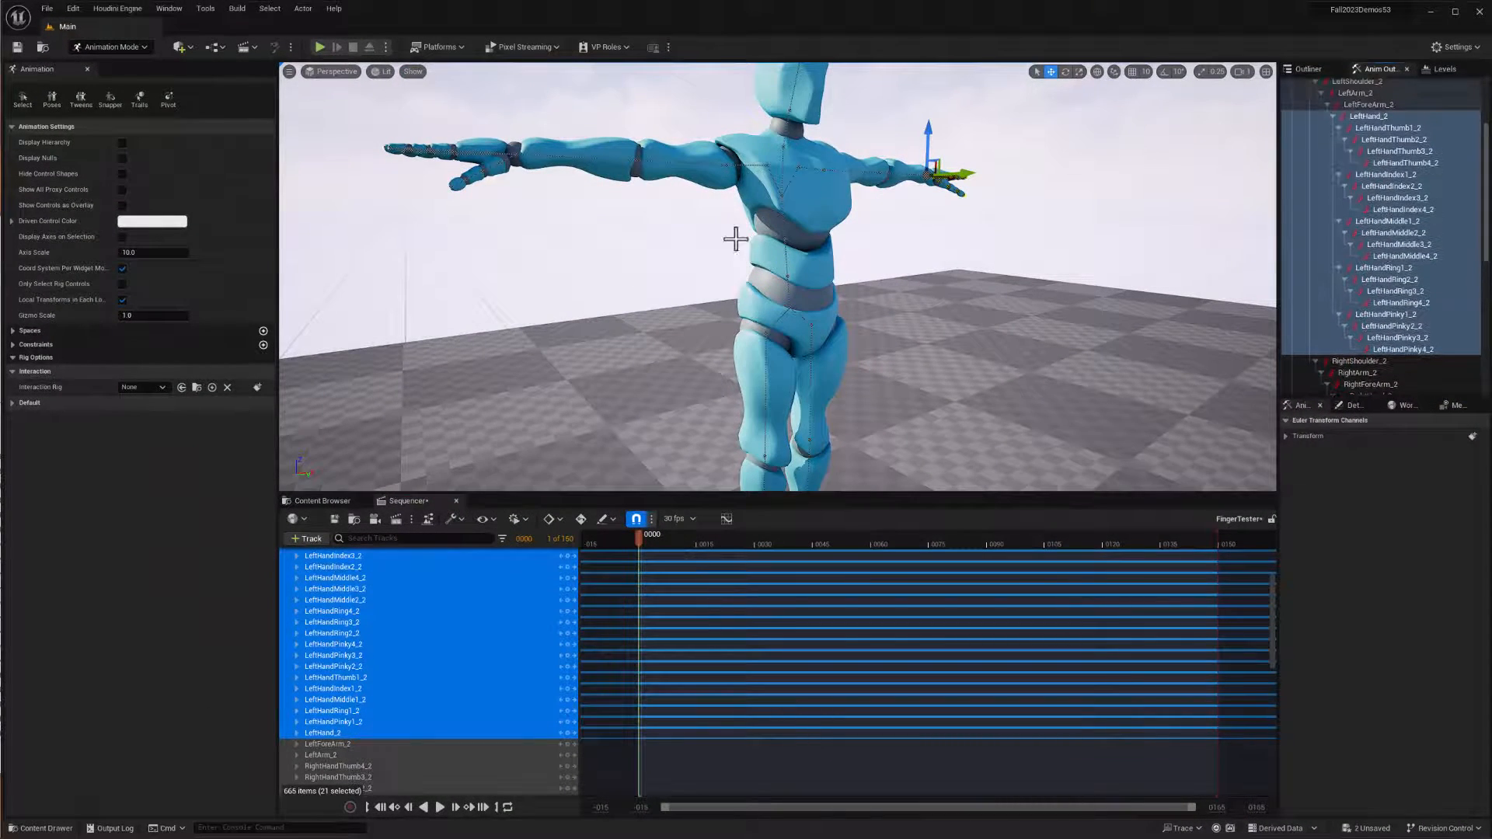
pyautogui.keyDown('alt'); pyautogui.moveTo(1050, 260); pyautogui.dragTo(877, 220); pyautogui.keyUp('alt')
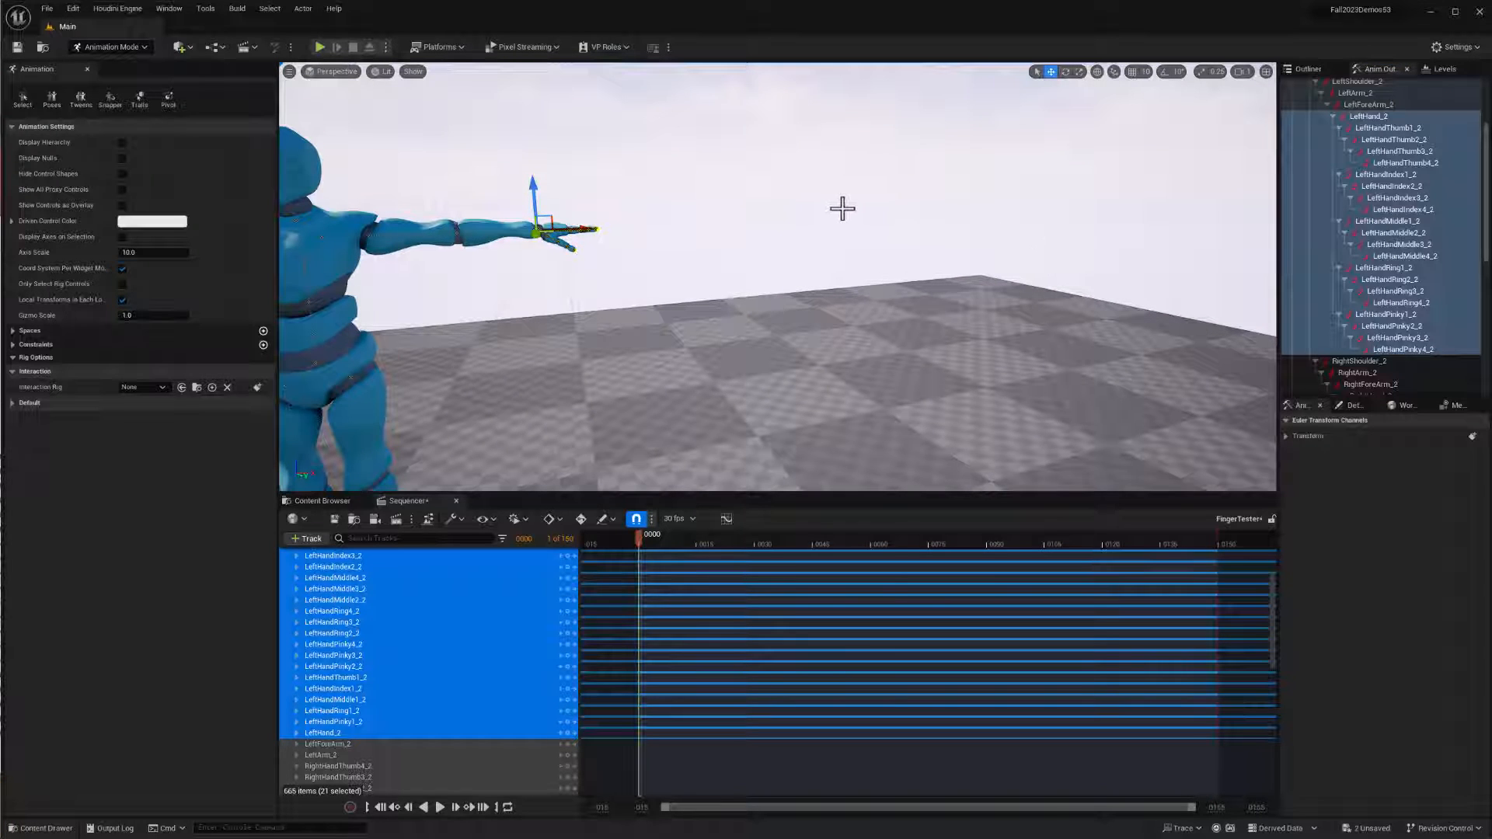
pyautogui.press('f')
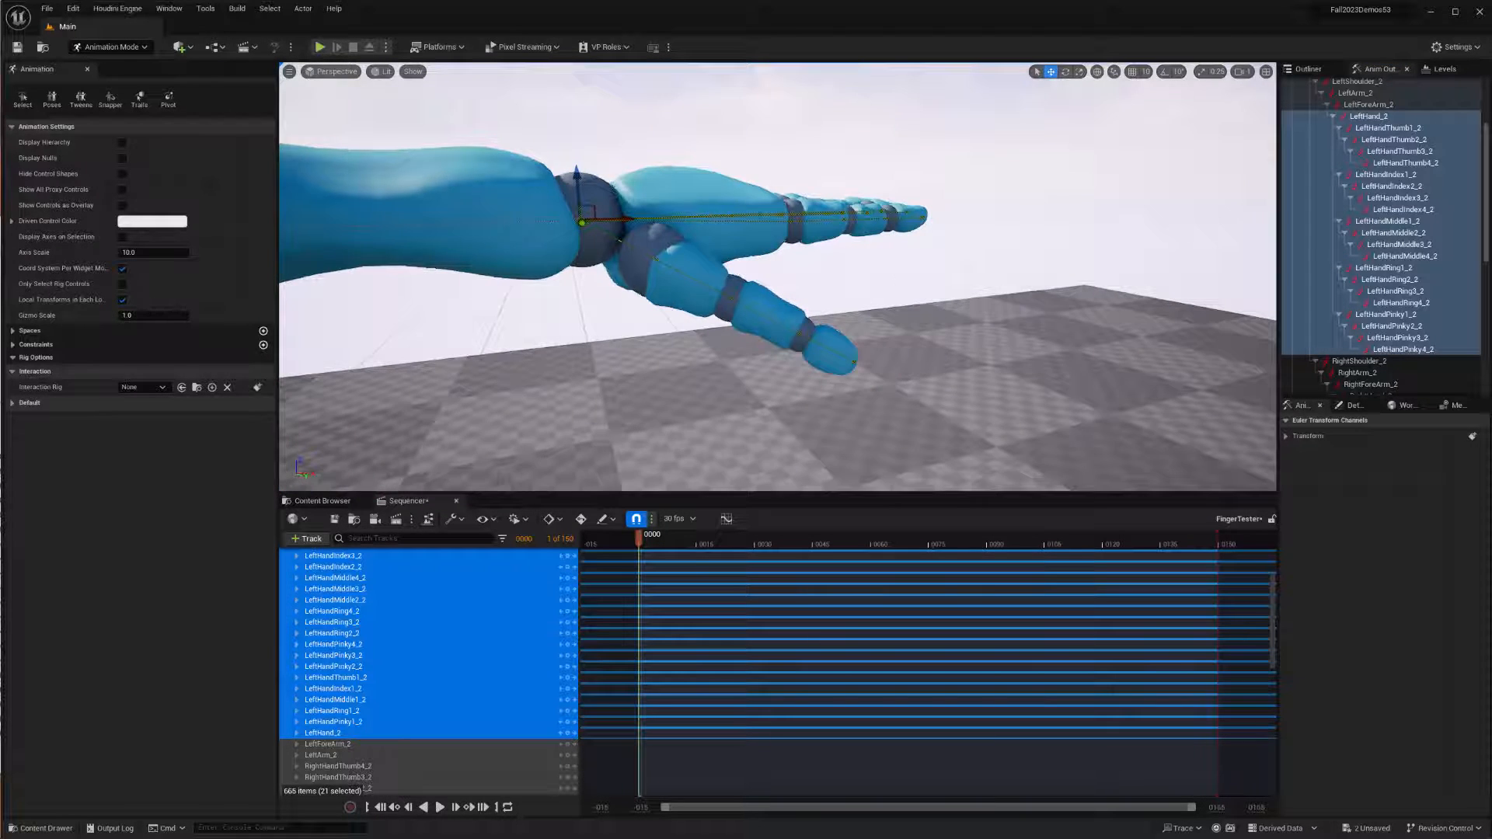
pyautogui.keyDown('alt'); pyautogui.moveTo(782, 117); pyautogui.dragTo(725, 255); pyautogui.keyUp('alt')
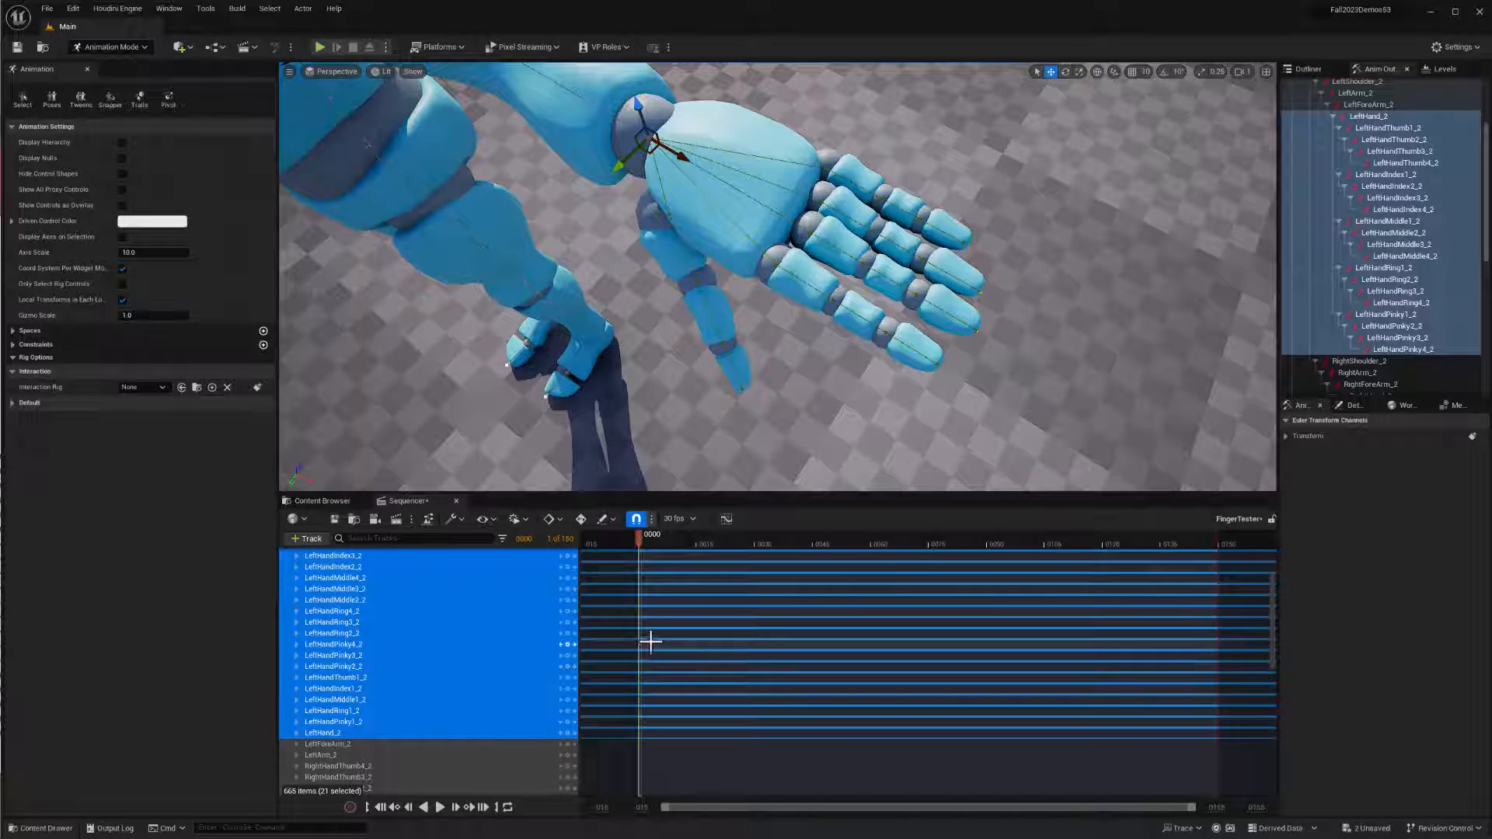
pyautogui.press('s')
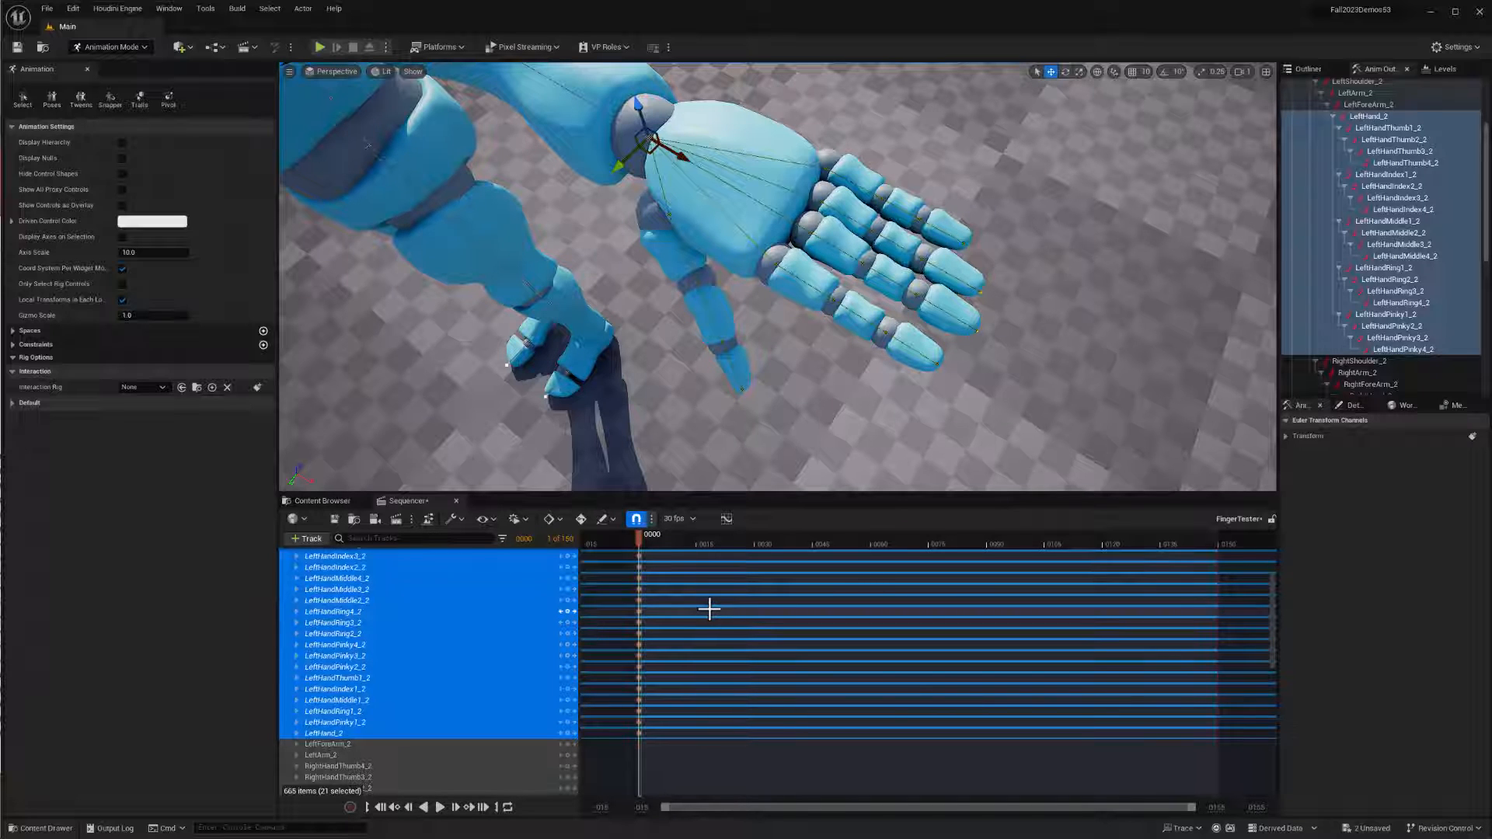
# Key the selected left-hand controls in the same pose at frame 149 and at frame 75
pyautogui.click(483, 807)
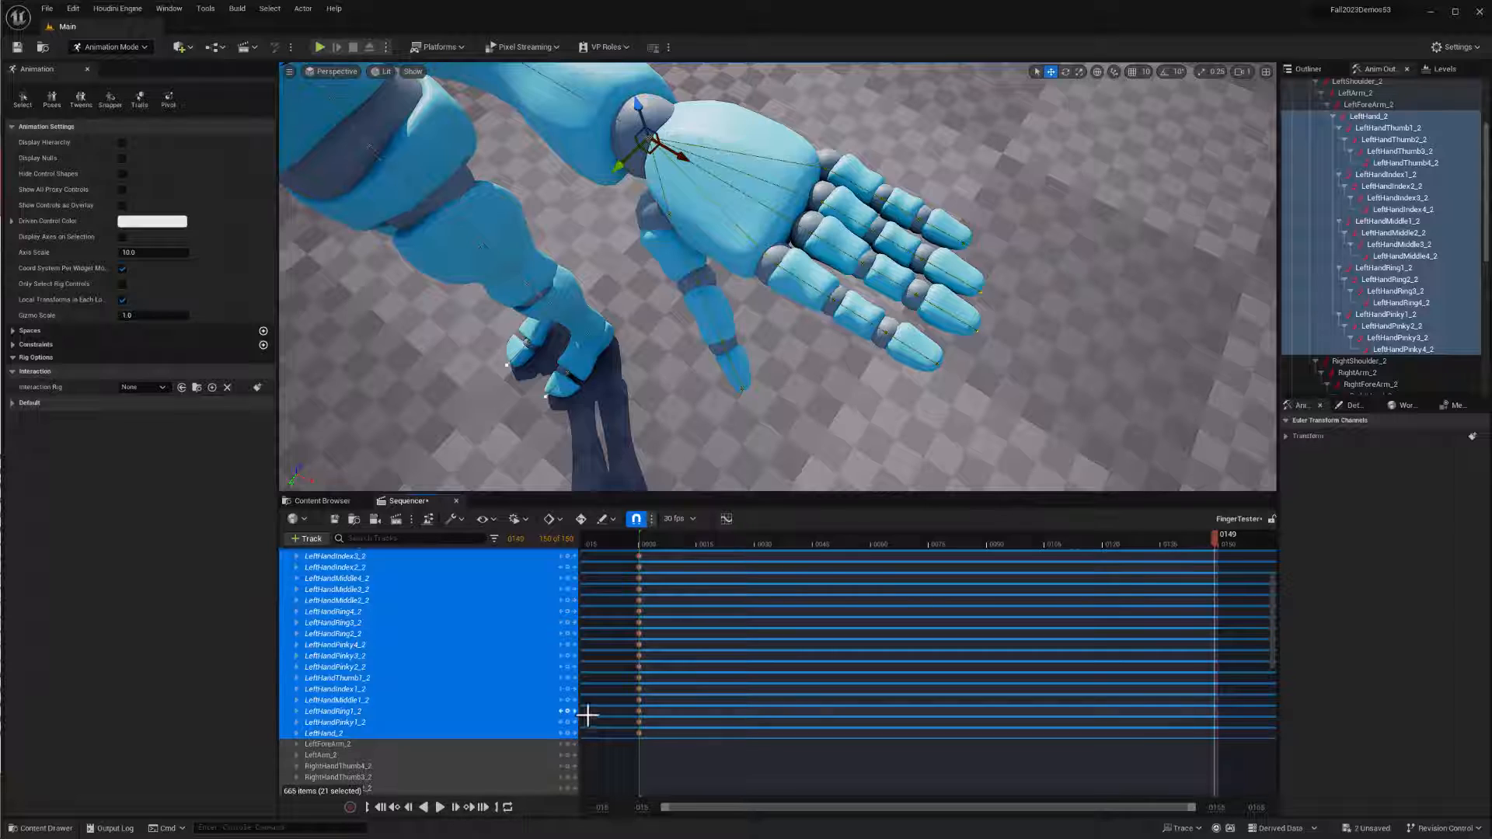
pyautogui.press('s')
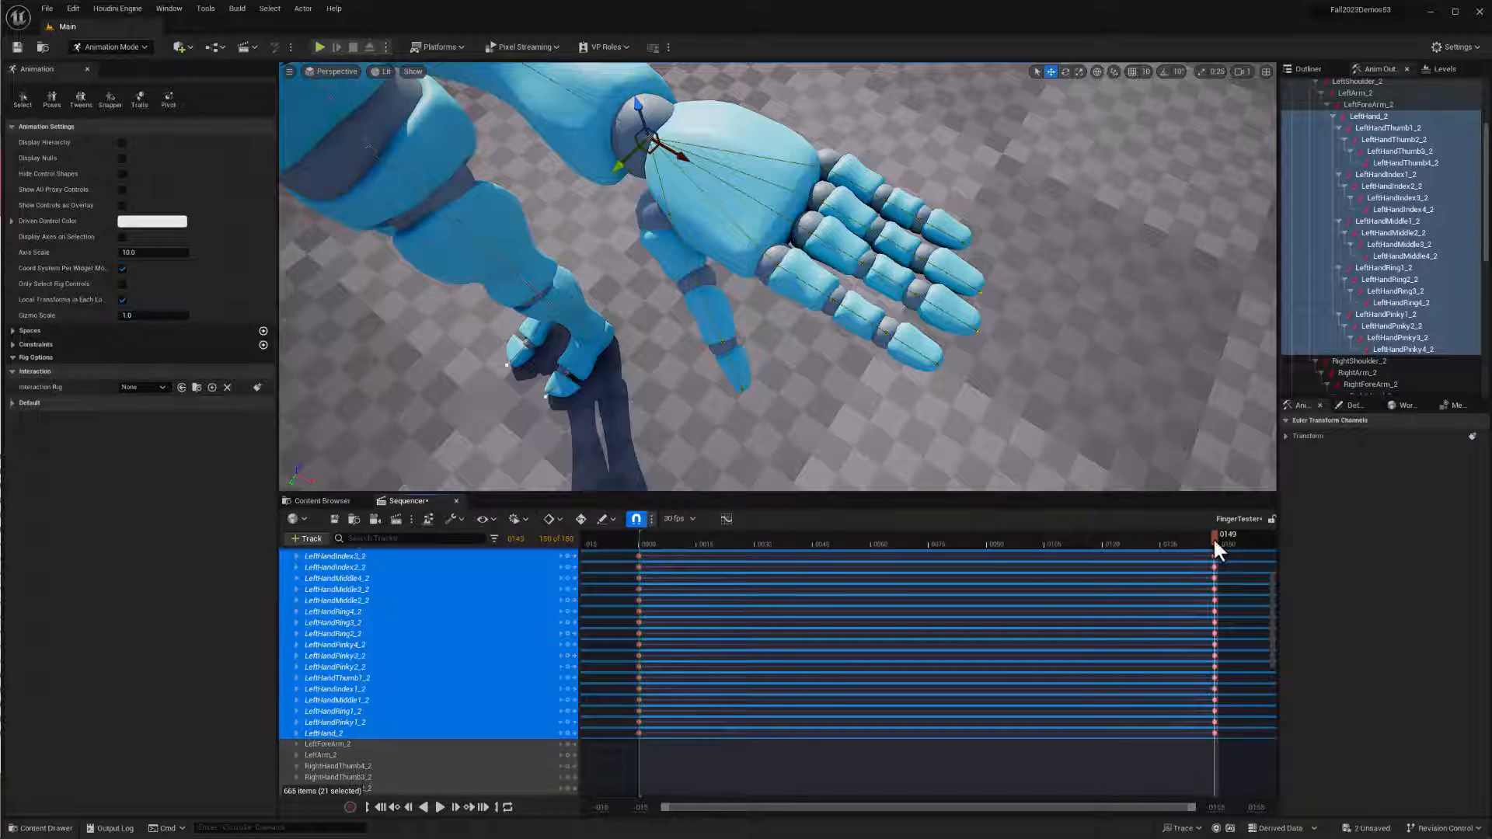
pyautogui.moveTo(1215, 540); pyautogui.dragTo(928, 555)
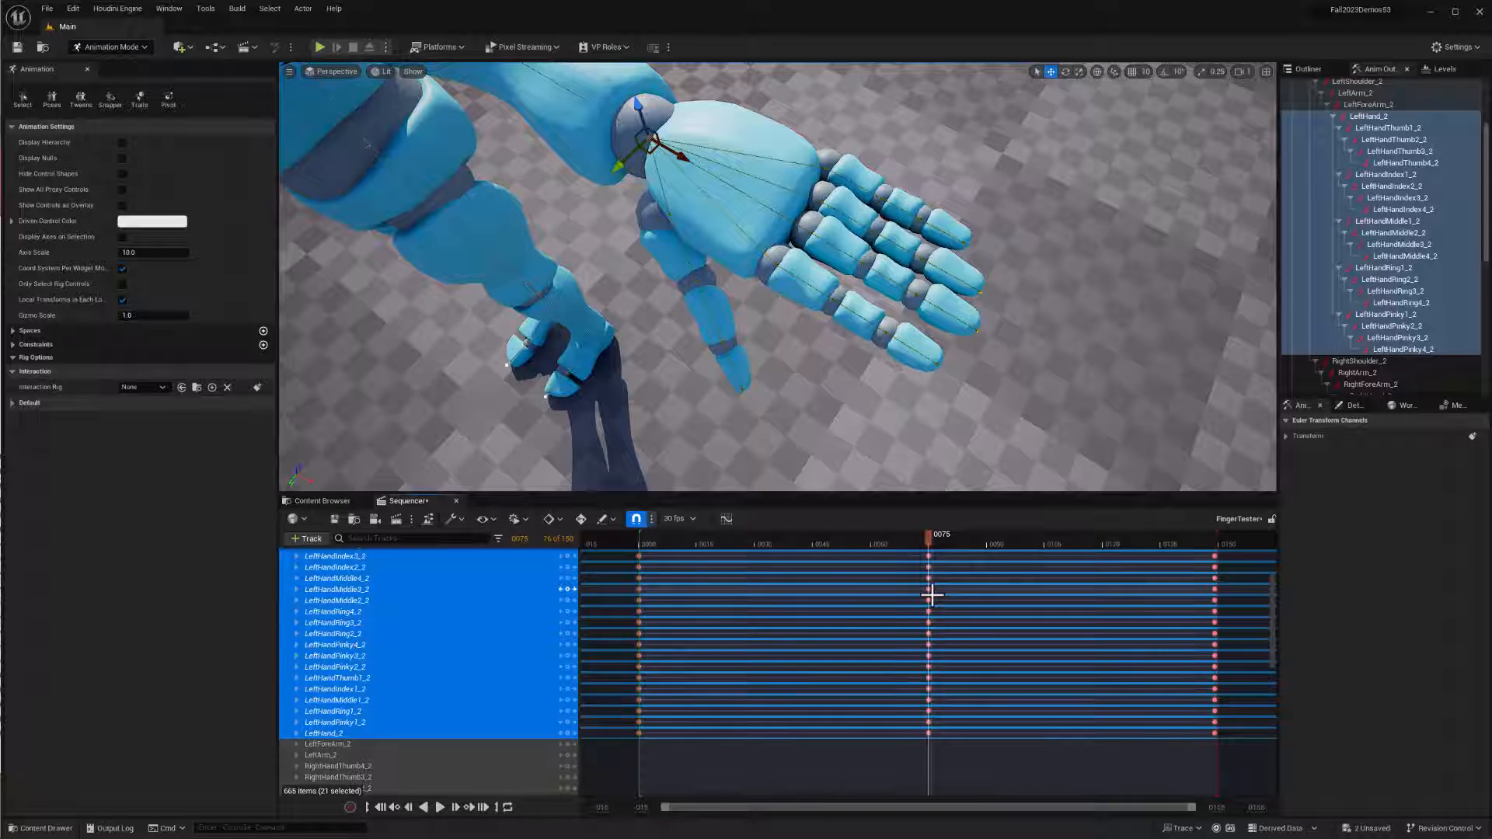
pyautogui.press('s')
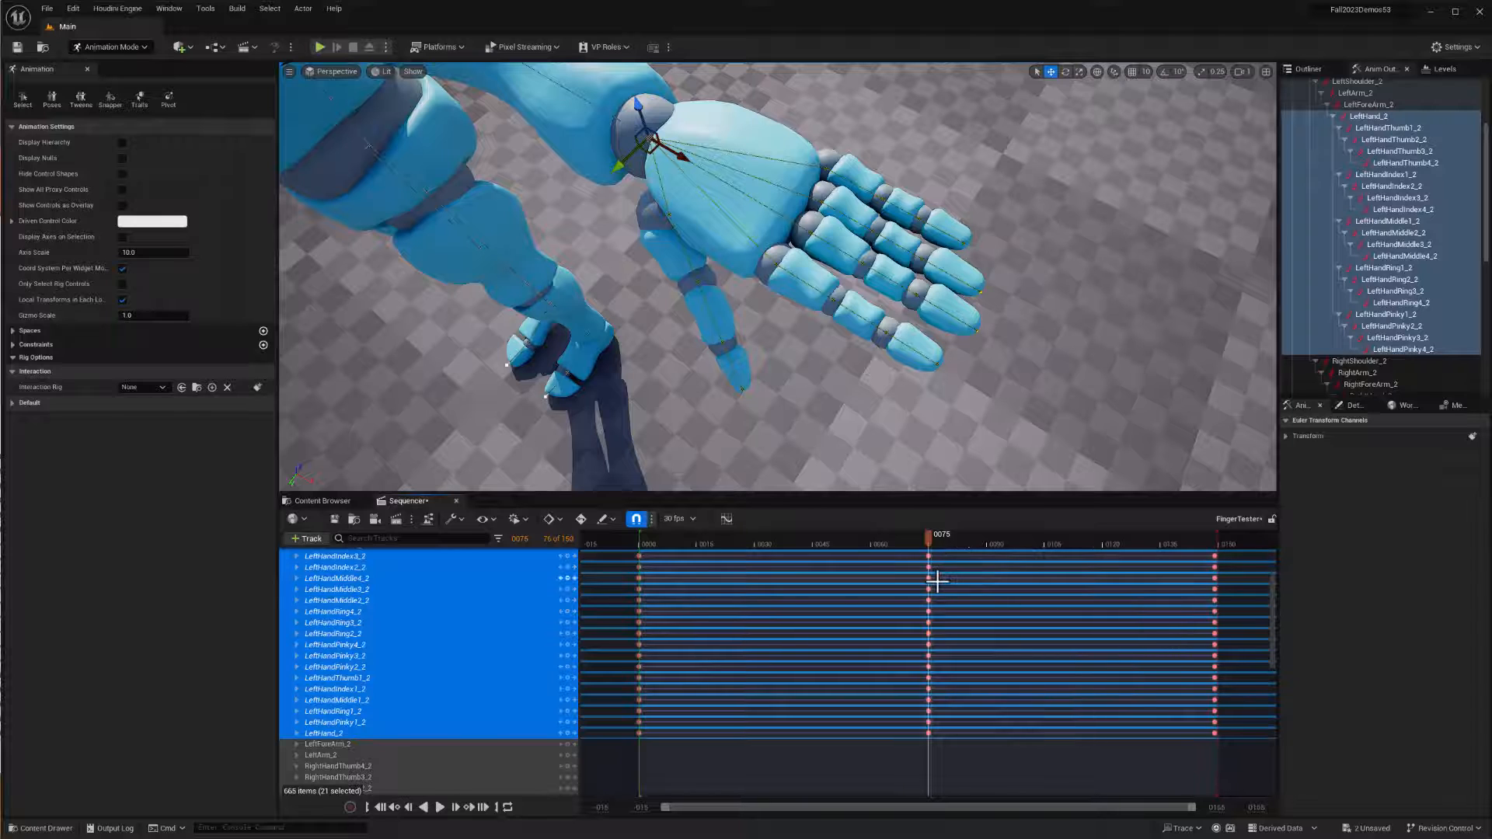
# Go to frame 36 and select only joints 1 to 3 of the left index, middle, ring and pinky fingers, excluding the tips
pyautogui.moveTo(926, 542); pyautogui.dragTo(777, 549)
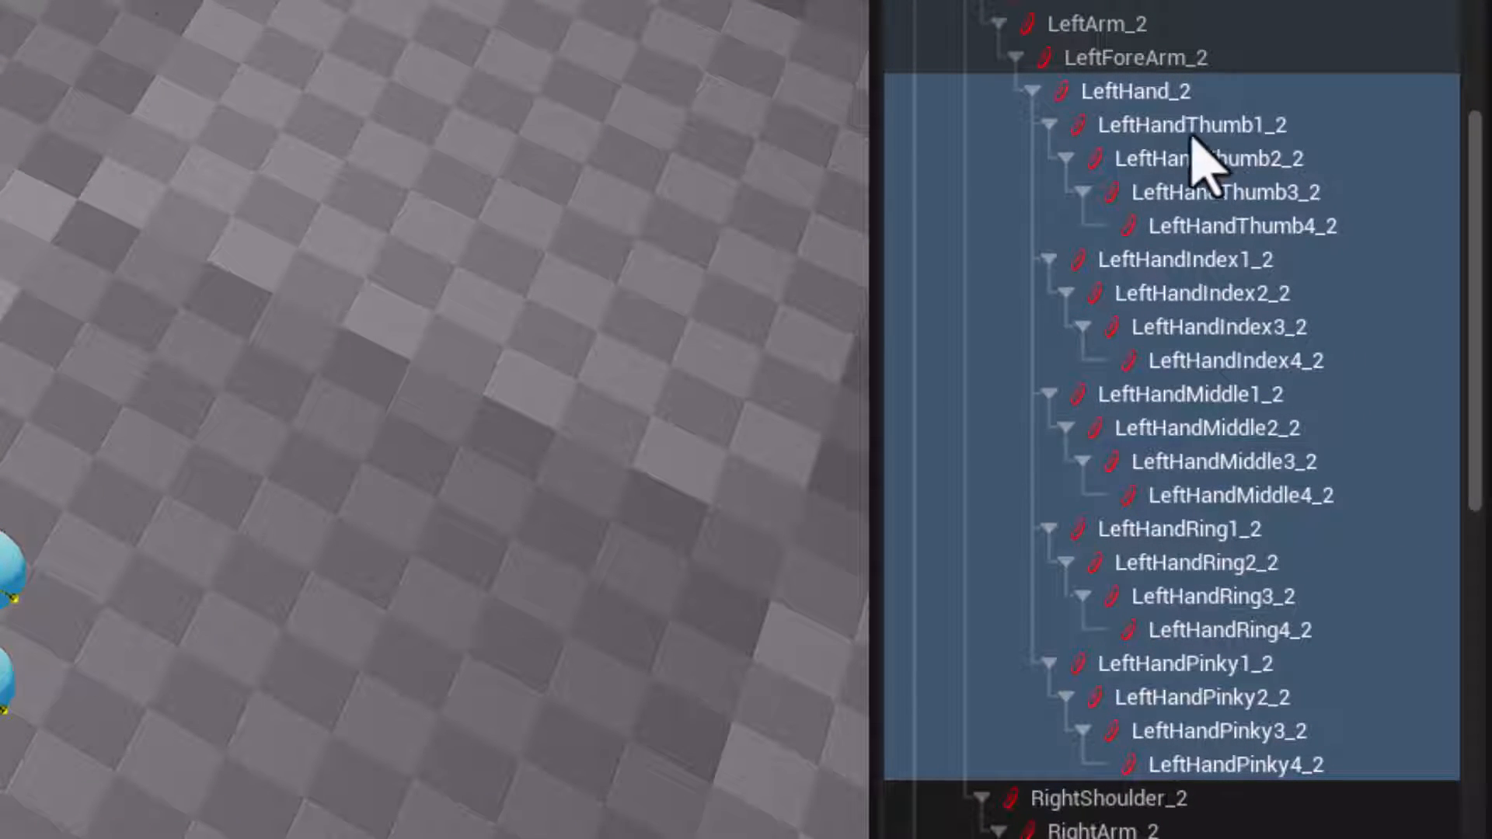
pyautogui.click(1150, 266)
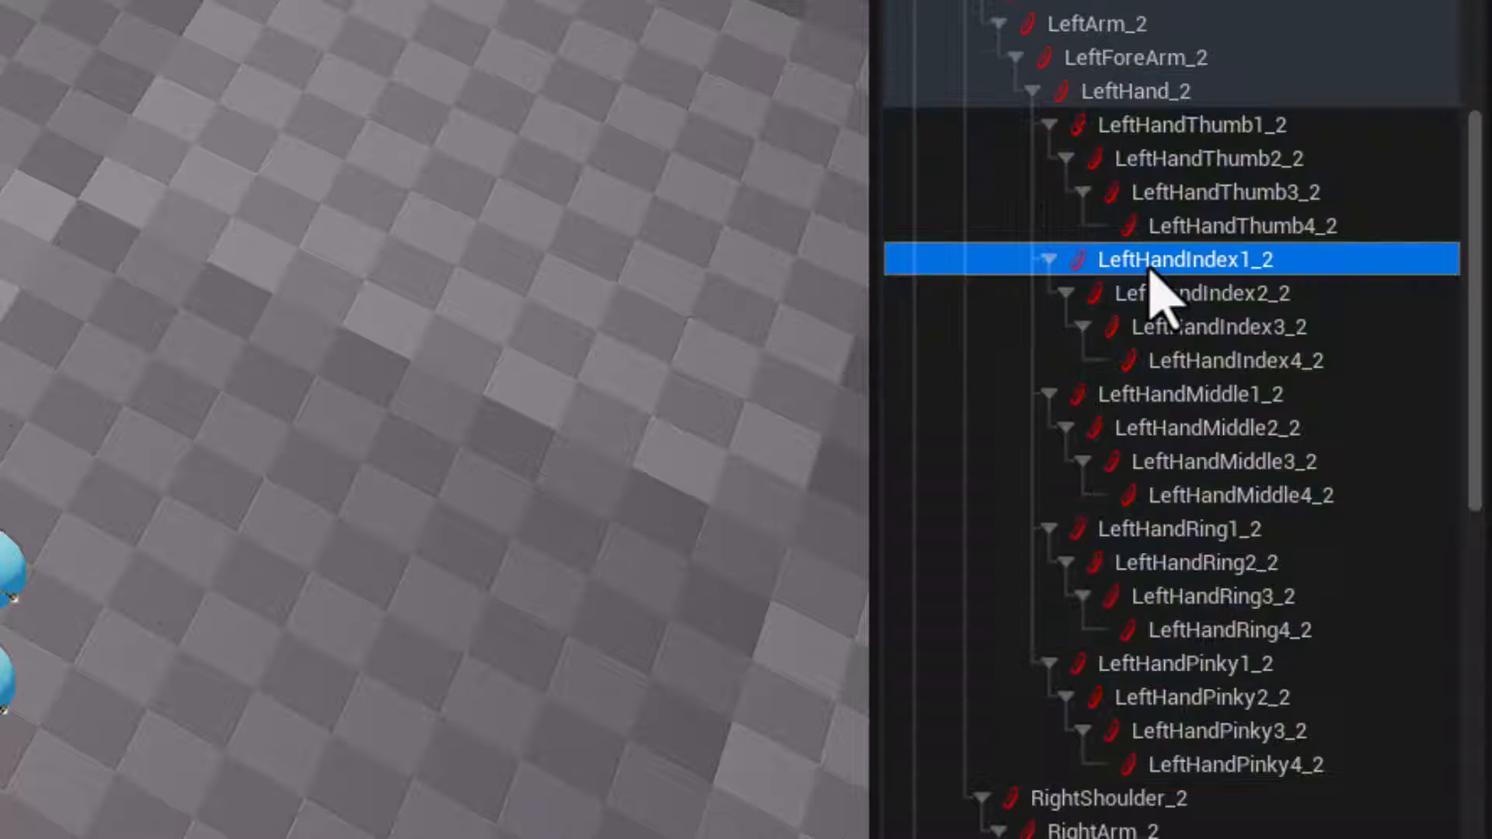
pyautogui.keyDown('shift'); pyautogui.click(1256, 770); pyautogui.keyUp('shift')
pyautogui.keyDown('ctrl'); pyautogui.click(1232, 763); pyautogui.keyUp('ctrl')
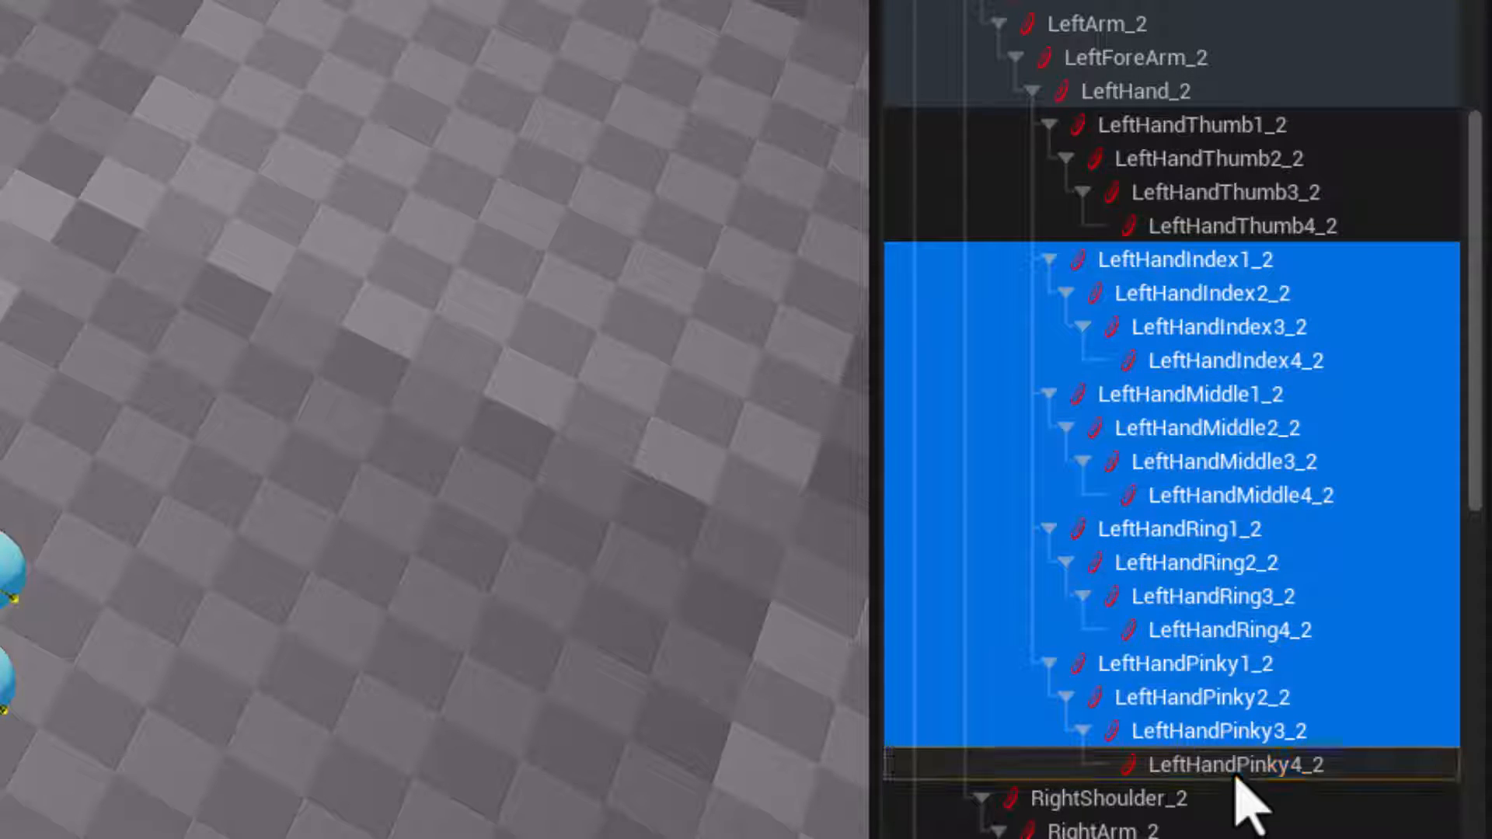
pyautogui.keyDown('ctrl'); pyautogui.click(1228, 631); pyautogui.keyUp('ctrl')
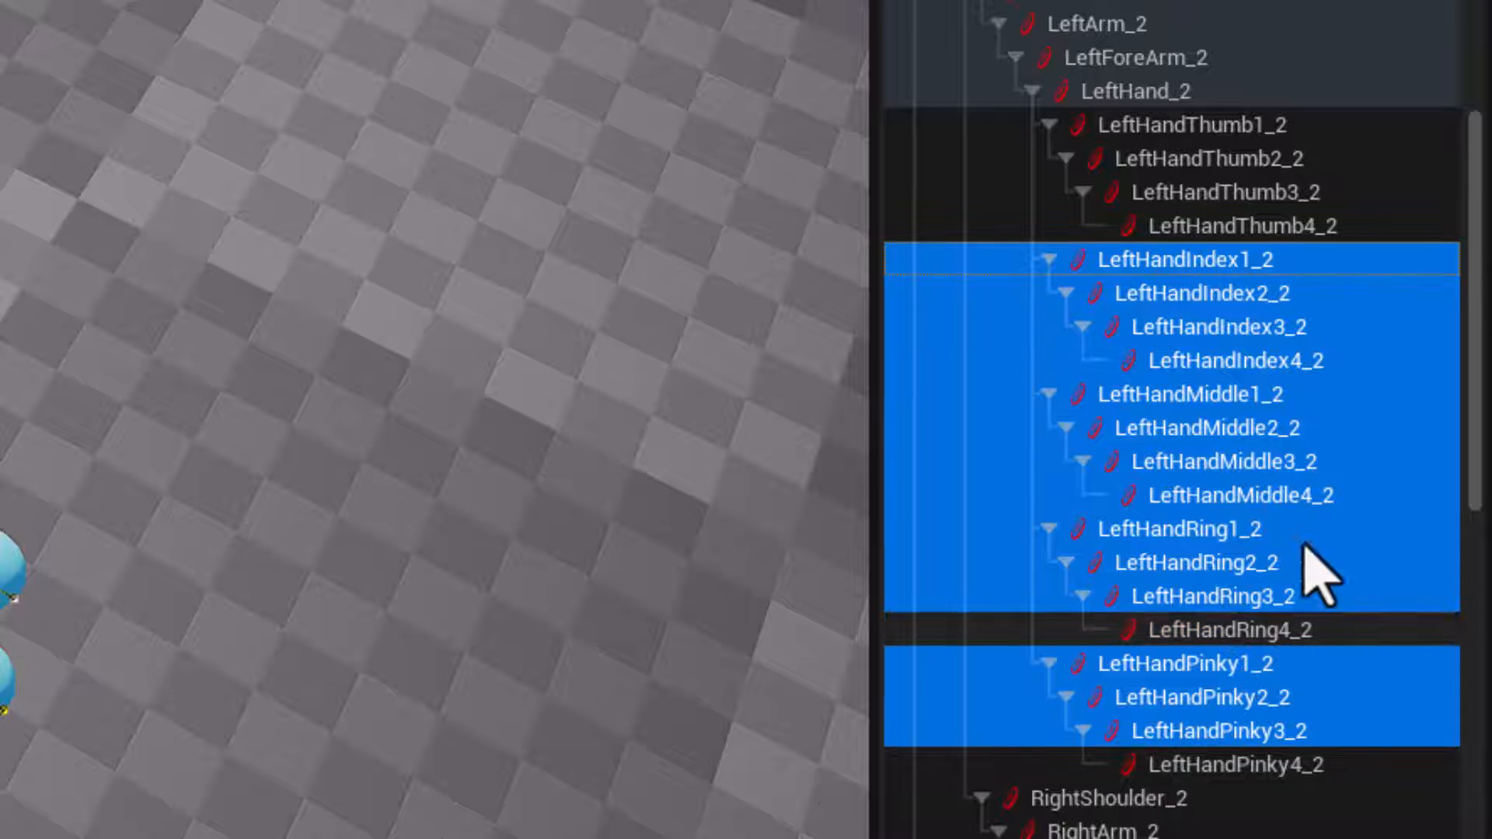
pyautogui.keyDown('ctrl'); pyautogui.click(1226, 497); pyautogui.keyUp('ctrl')
pyautogui.keyDown('ctrl'); pyautogui.click(1197, 364); pyautogui.keyUp('ctrl')
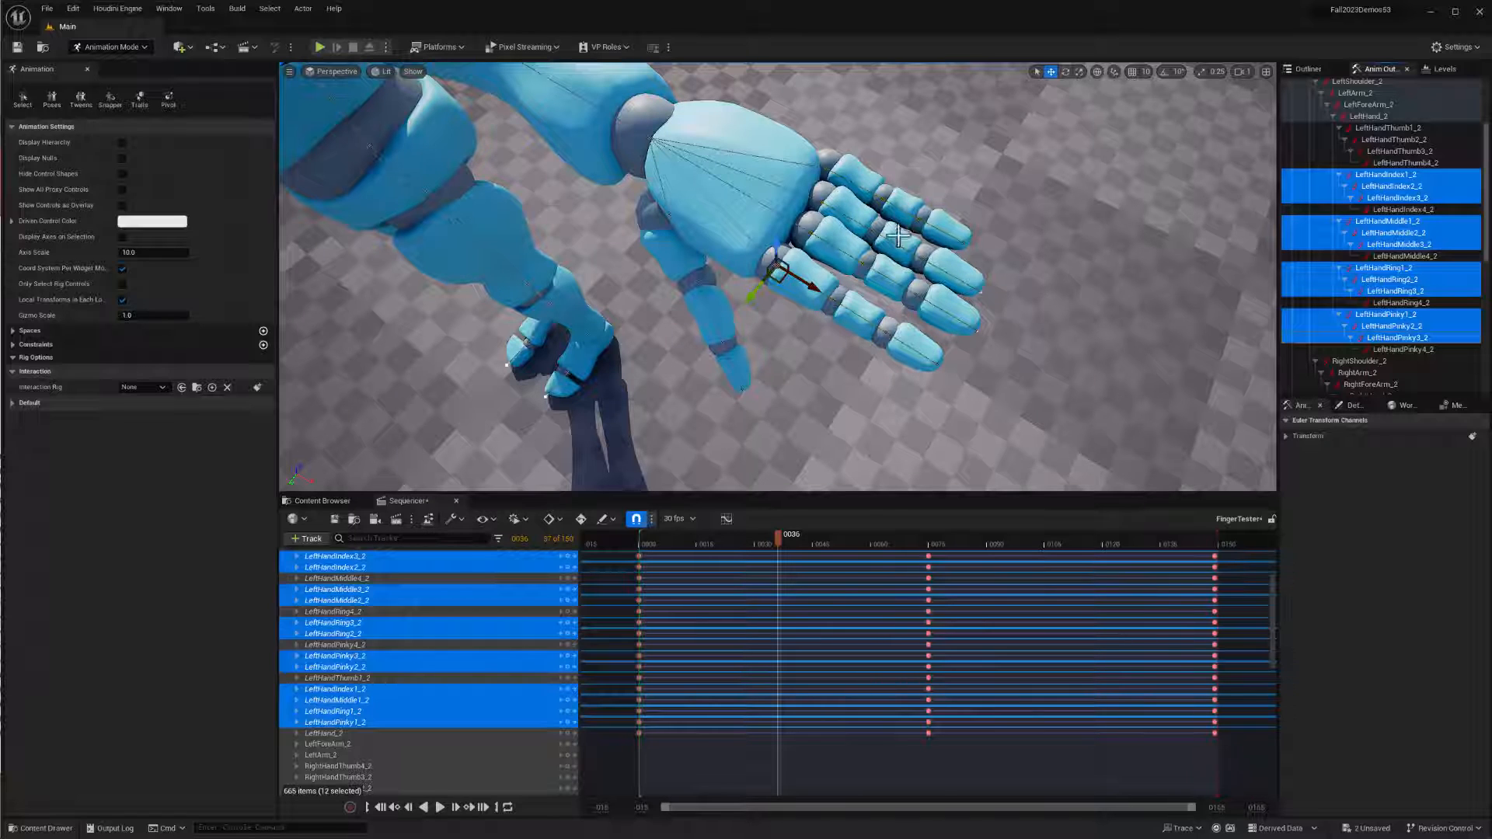
# Turn on auto-keying and rotate the selected finger joints together to curl the four left fingers into a fist at frame 36
pyautogui.click(581, 519)
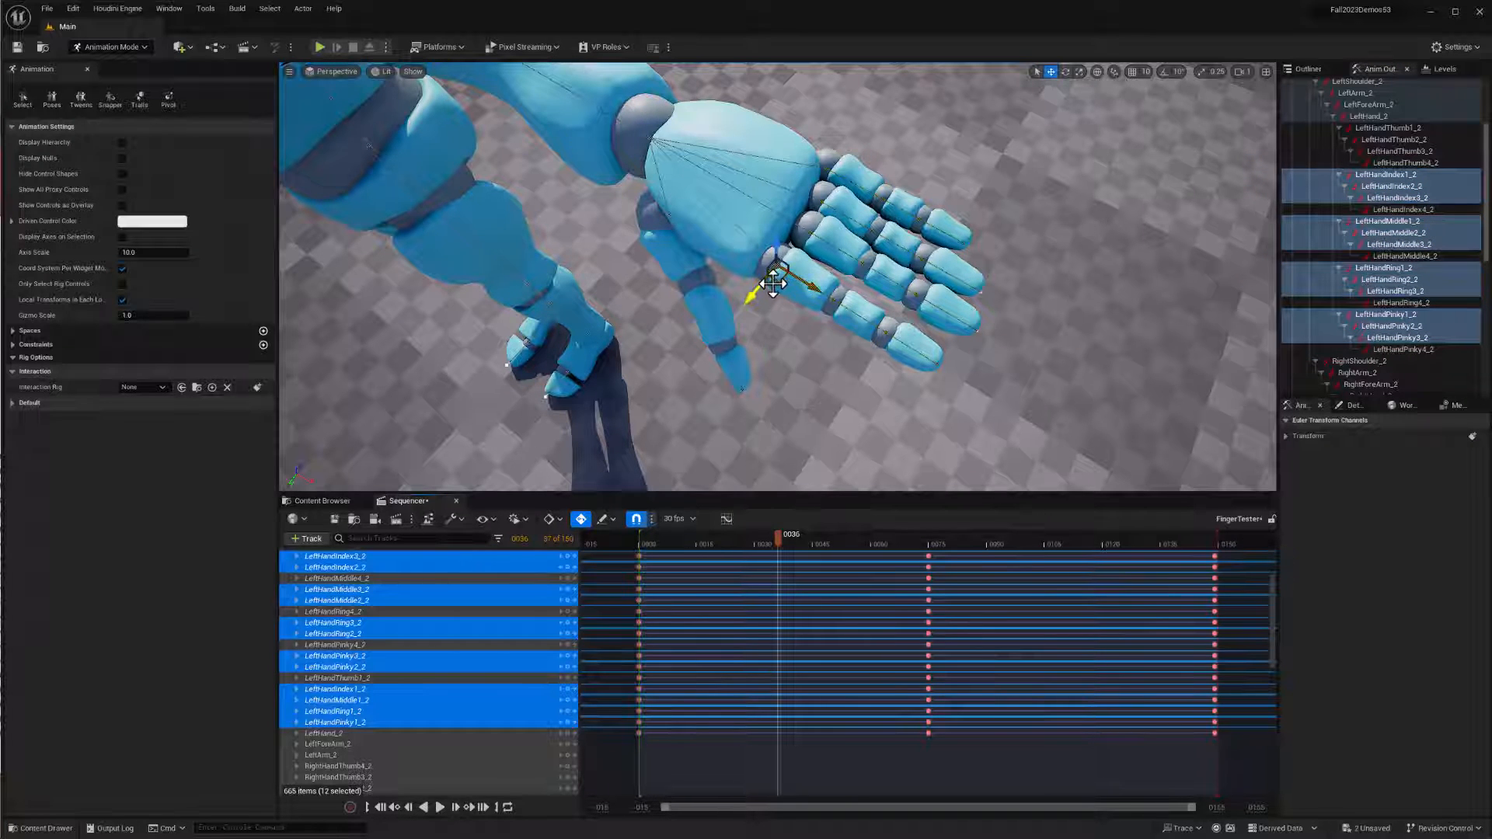
pyautogui.press('e')
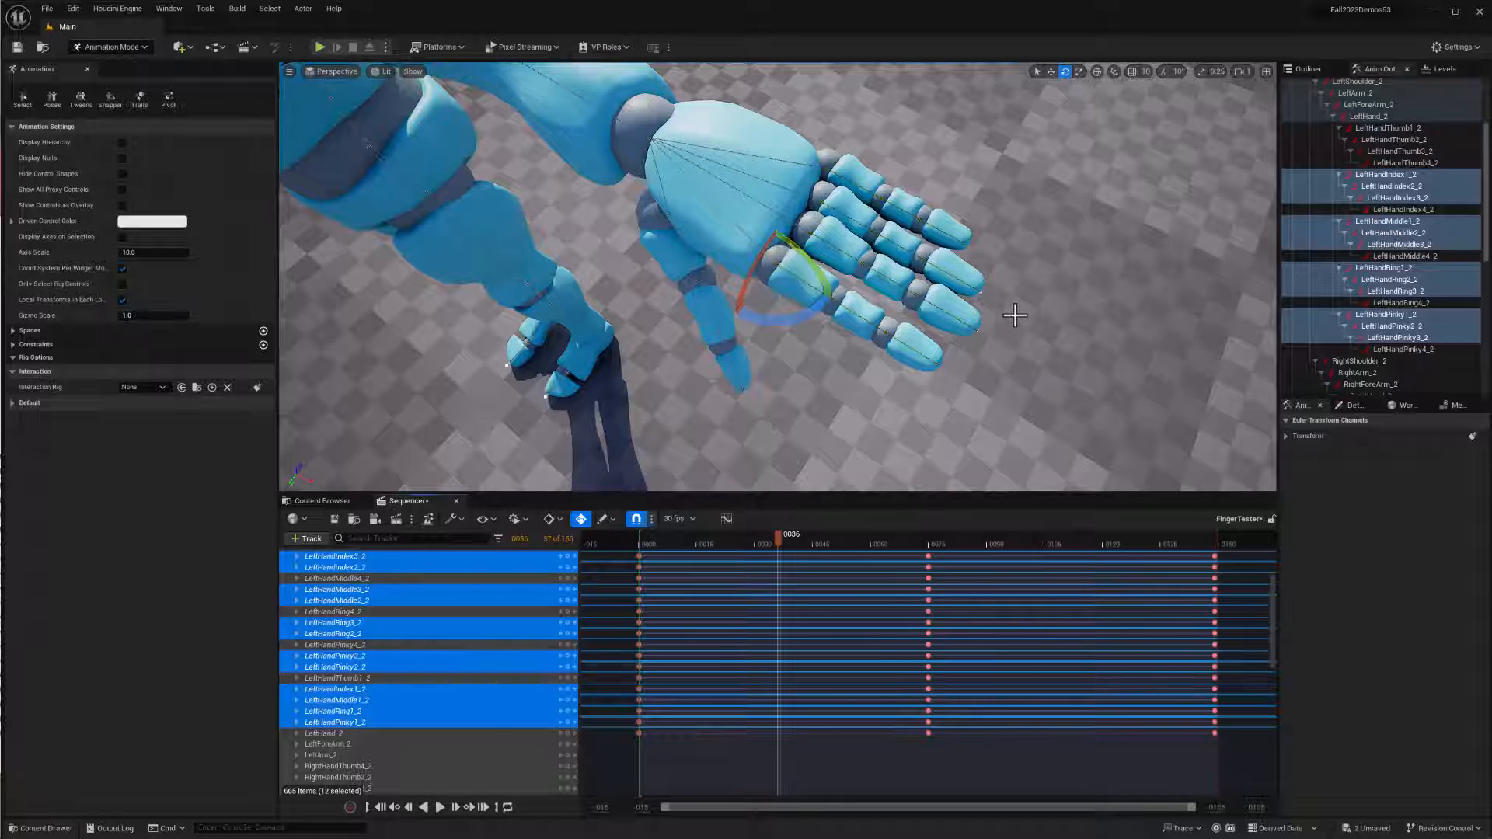
pyautogui.keyDown('alt'); pyautogui.moveTo(1015, 316); pyautogui.dragTo(982, 304); pyautogui.keyUp('alt')
pyautogui.moveTo(810, 210); pyautogui.dragTo(816, 221)
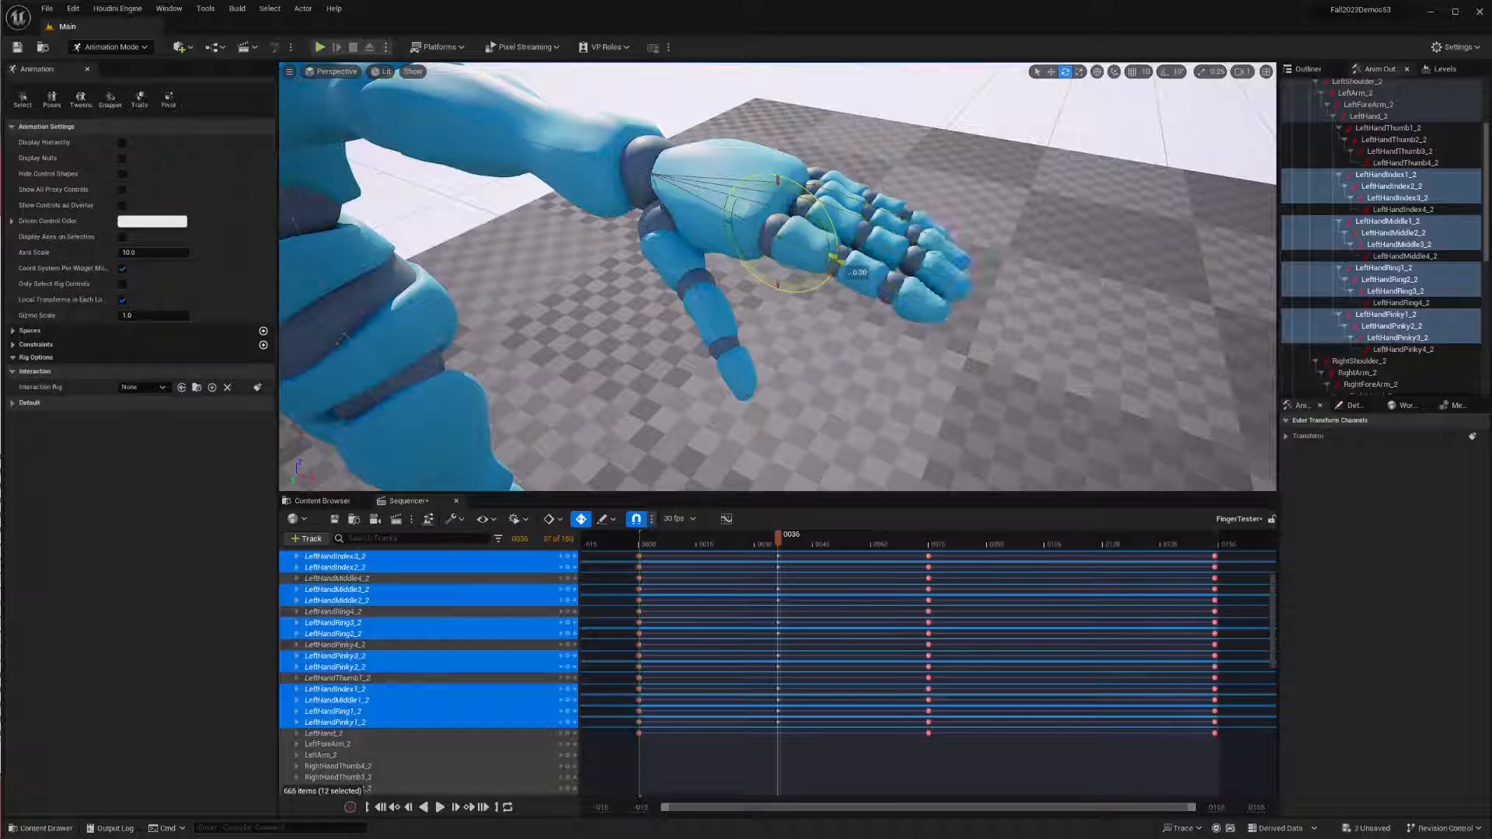
pyautogui.moveTo(847, 268); pyautogui.dragTo(798, 311)
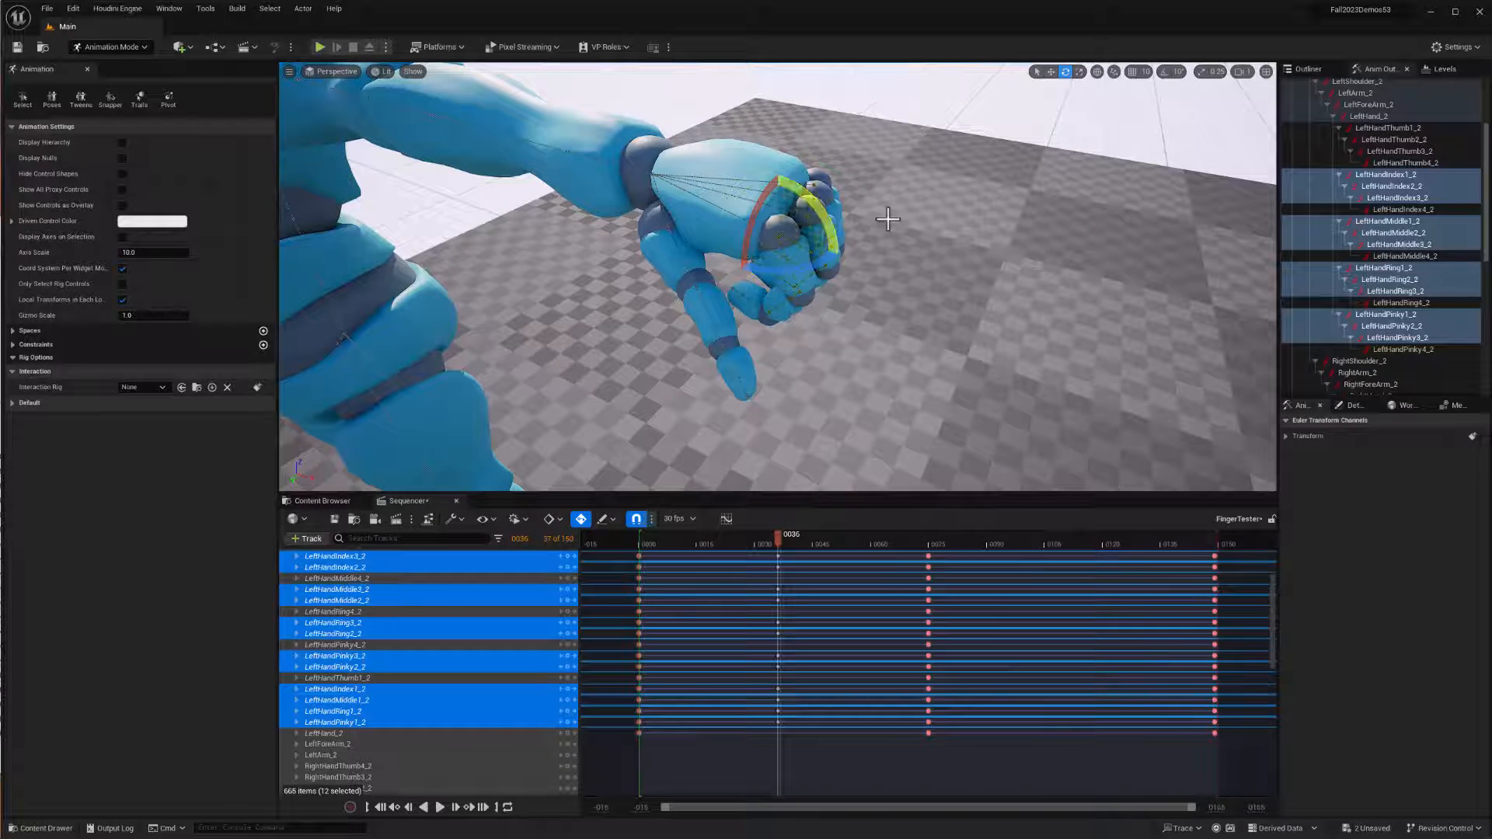
pyautogui.keyDown('alt'); pyautogui.moveTo(944, 249); pyautogui.dragTo(822, 265); pyautogui.keyUp('alt')
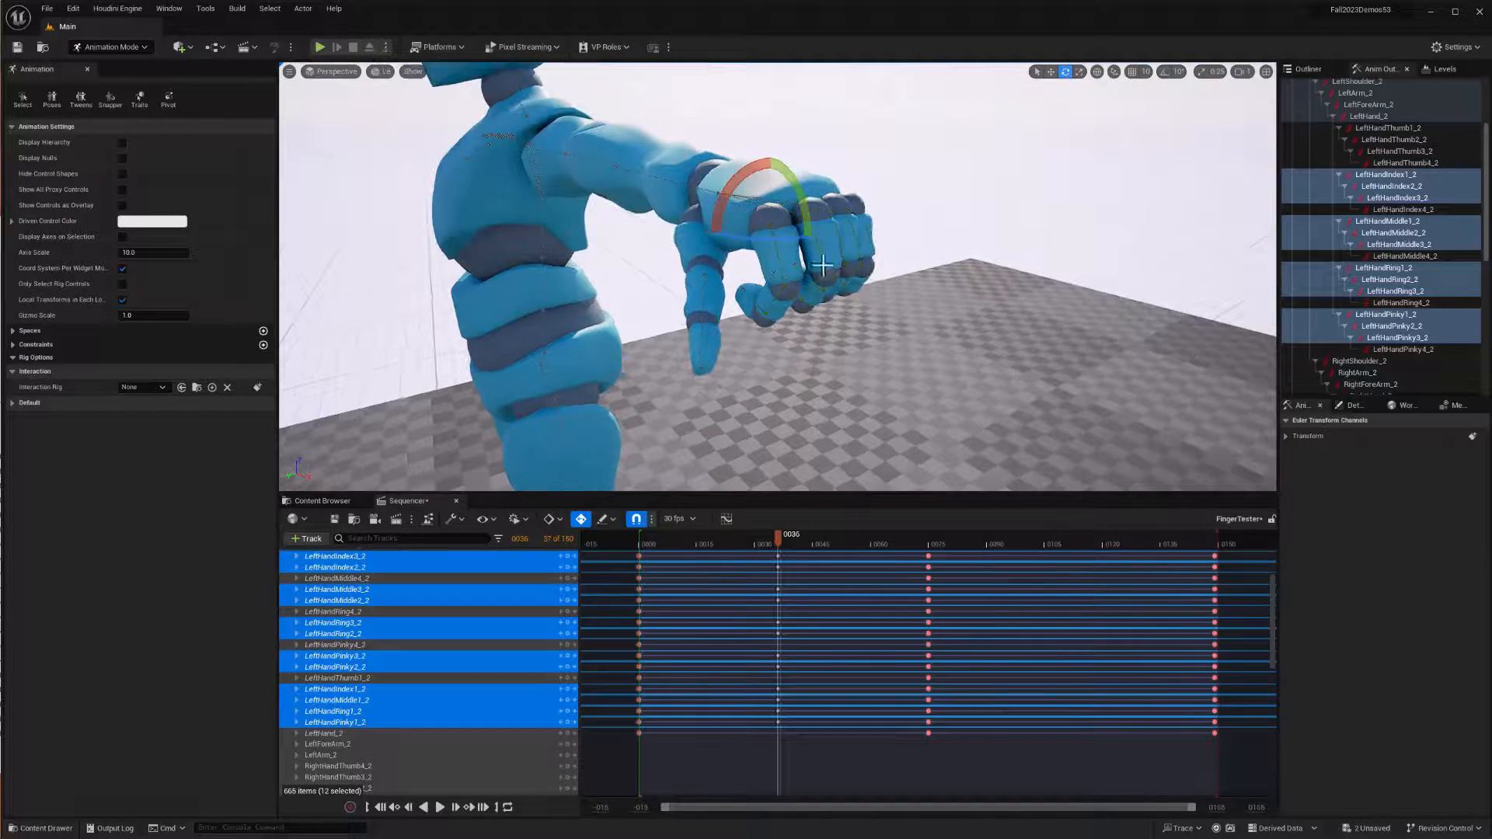
pyautogui.keyDown('alt'); pyautogui.moveTo(959, 282); pyautogui.dragTo(905, 276); pyautogui.keyUp('alt')
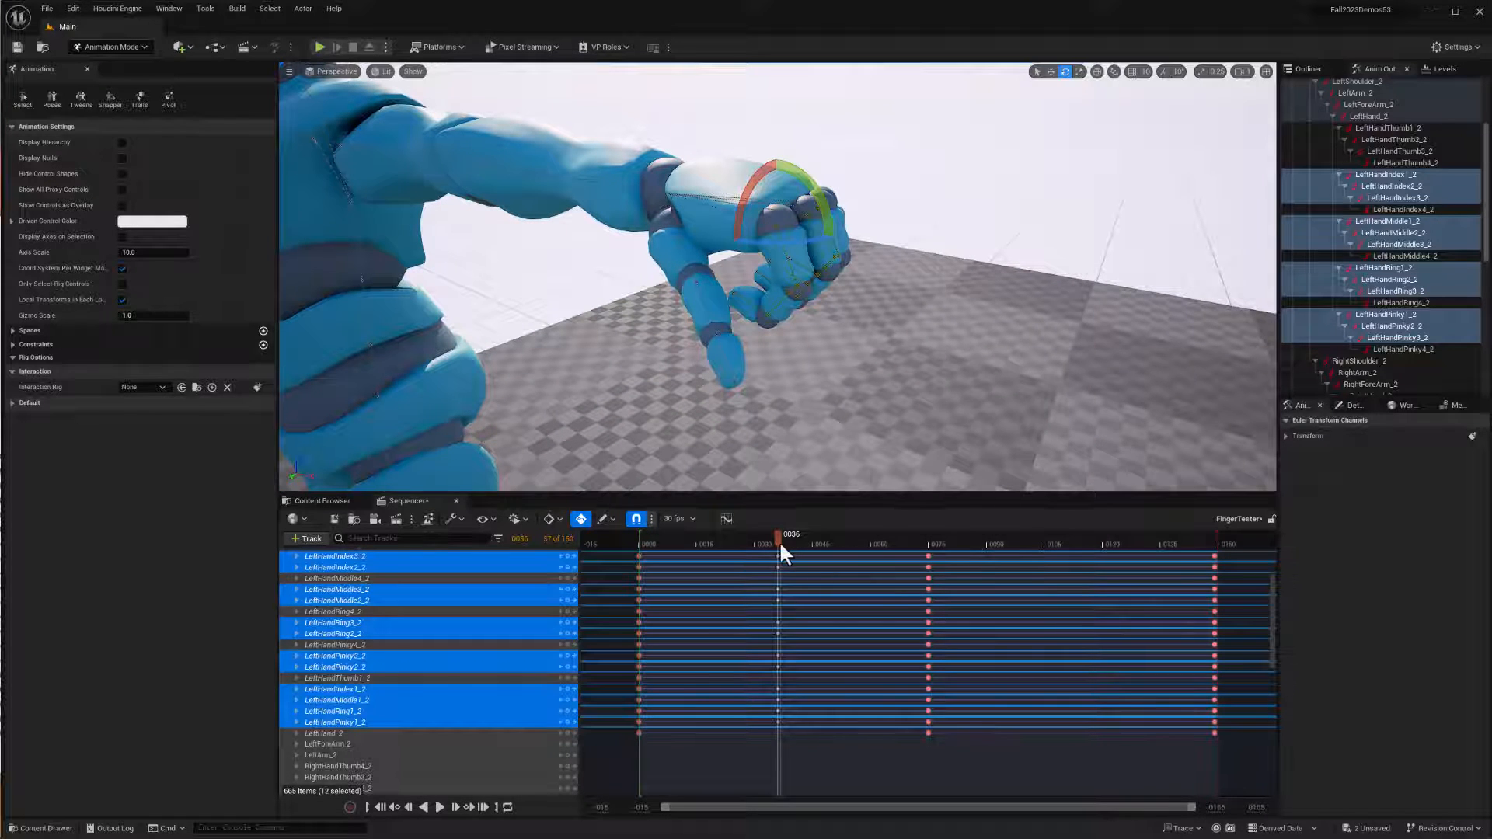
# Select joints 1 to 3 of the left thumb and rotate them together in local space toward the palm at frame 112
pyautogui.moveTo(779, 539); pyautogui.dragTo(930, 534)
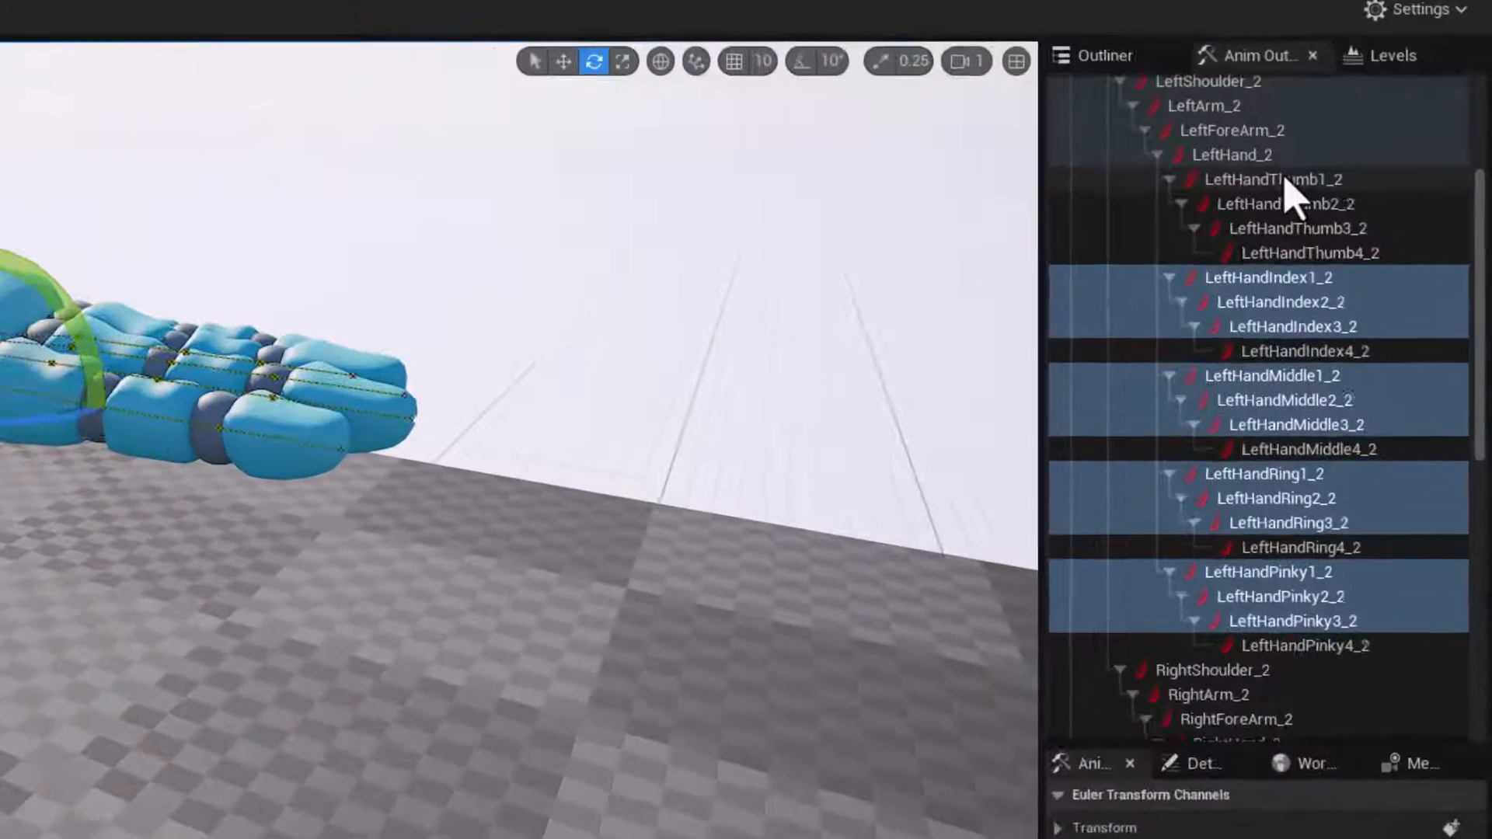
pyautogui.click(1284, 181)
pyautogui.keyDown('shift'); pyautogui.click(1243, 227); pyautogui.keyUp('shift')
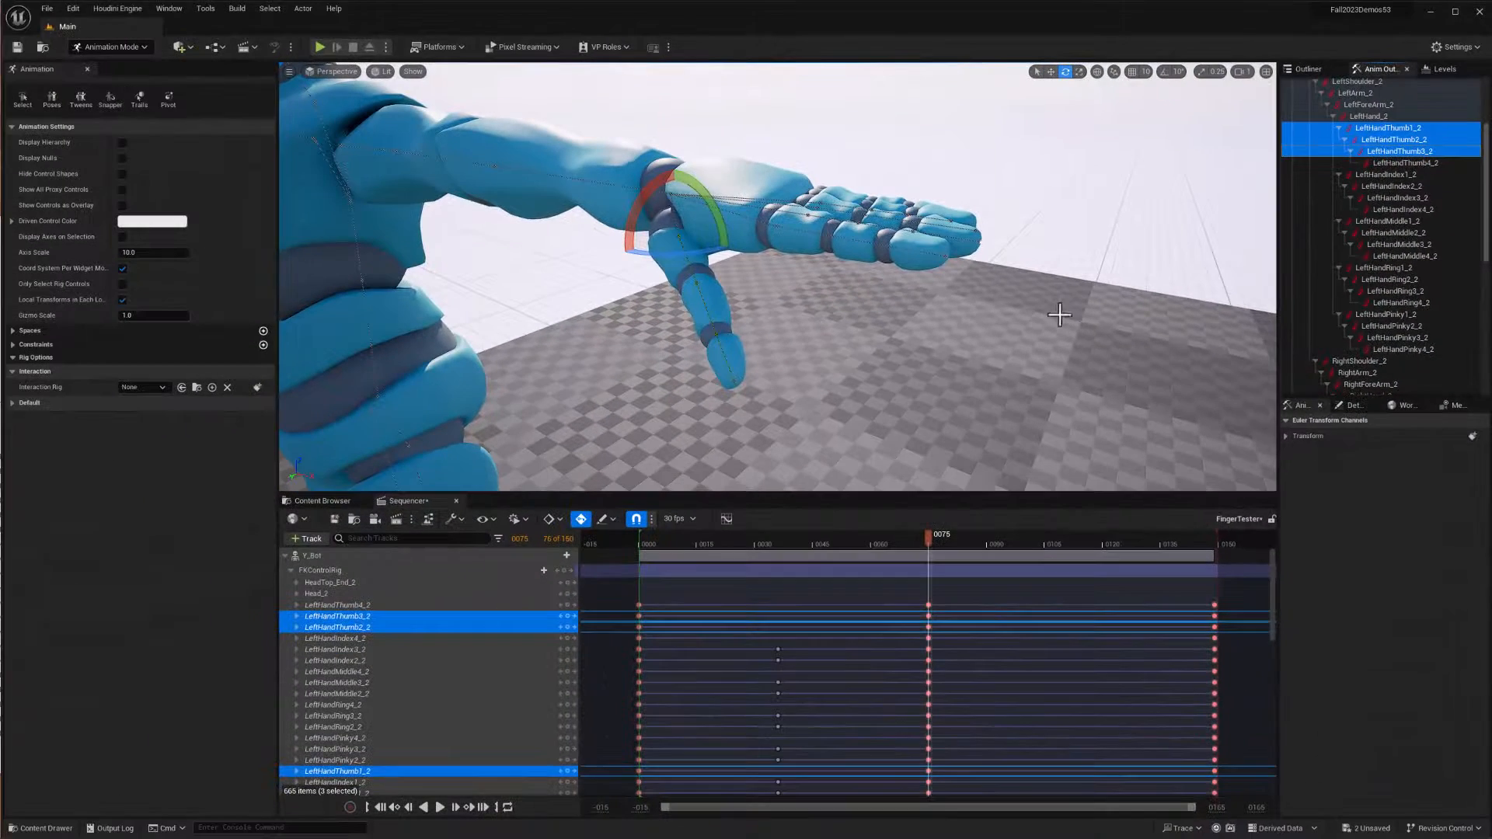
pyautogui.moveTo(940, 543); pyautogui.dragTo(1074, 538)
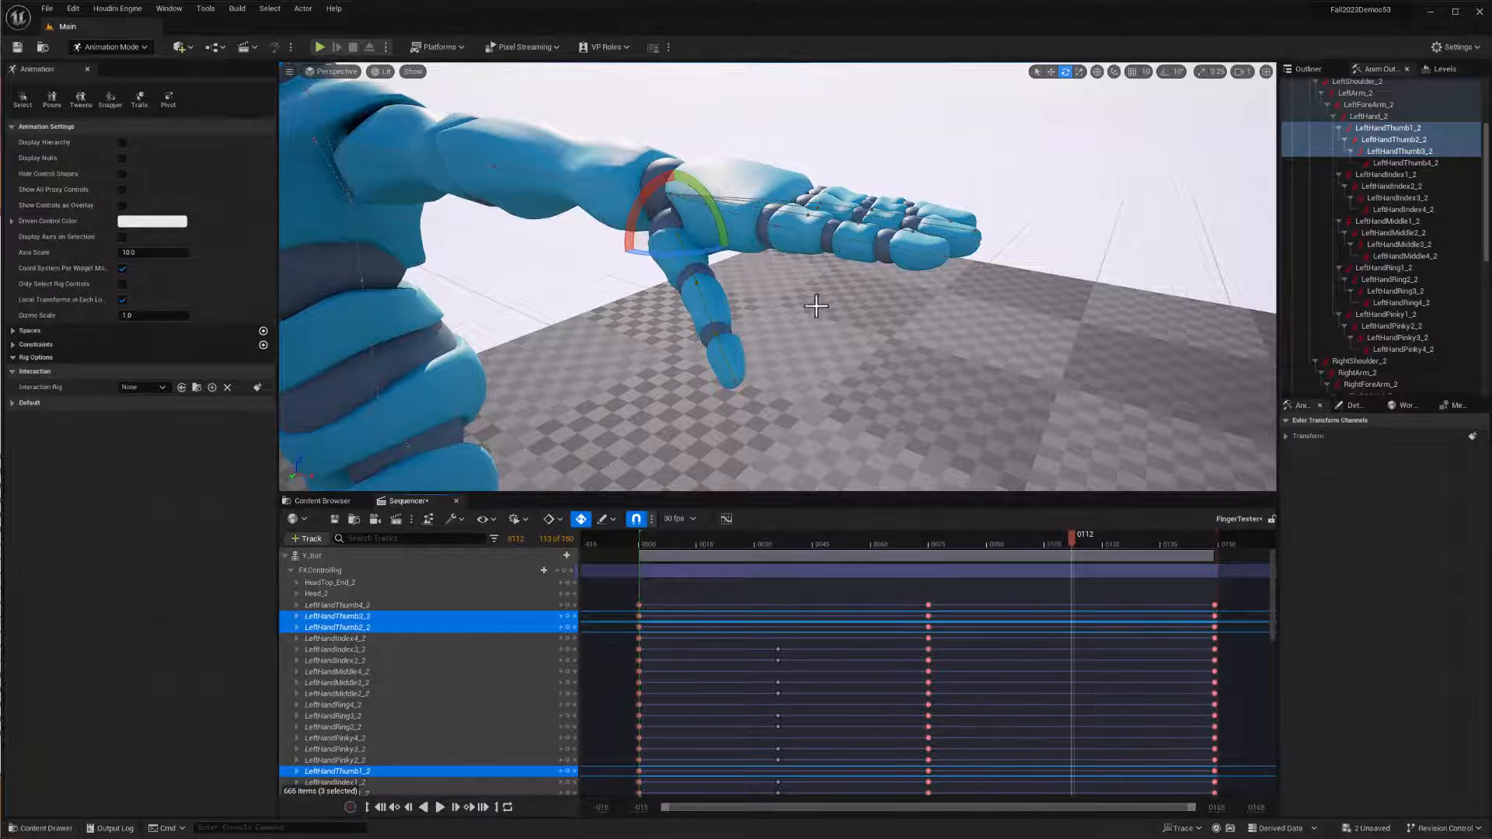
pyautogui.keyDown('alt'); pyautogui.moveTo(816, 306); pyautogui.dragTo(833, 329); pyautogui.keyUp('alt')
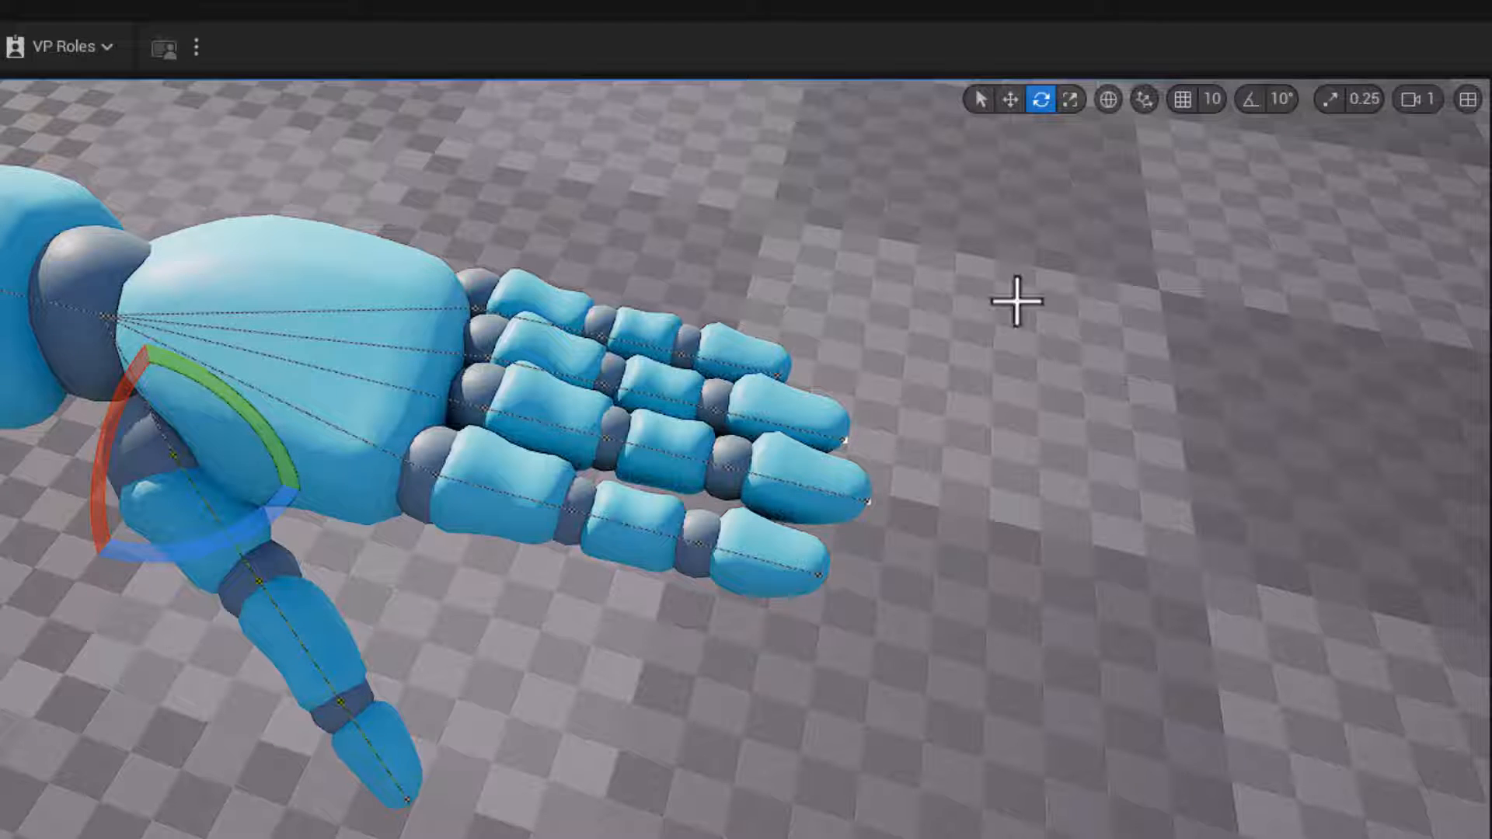
pyautogui.click(1111, 101)
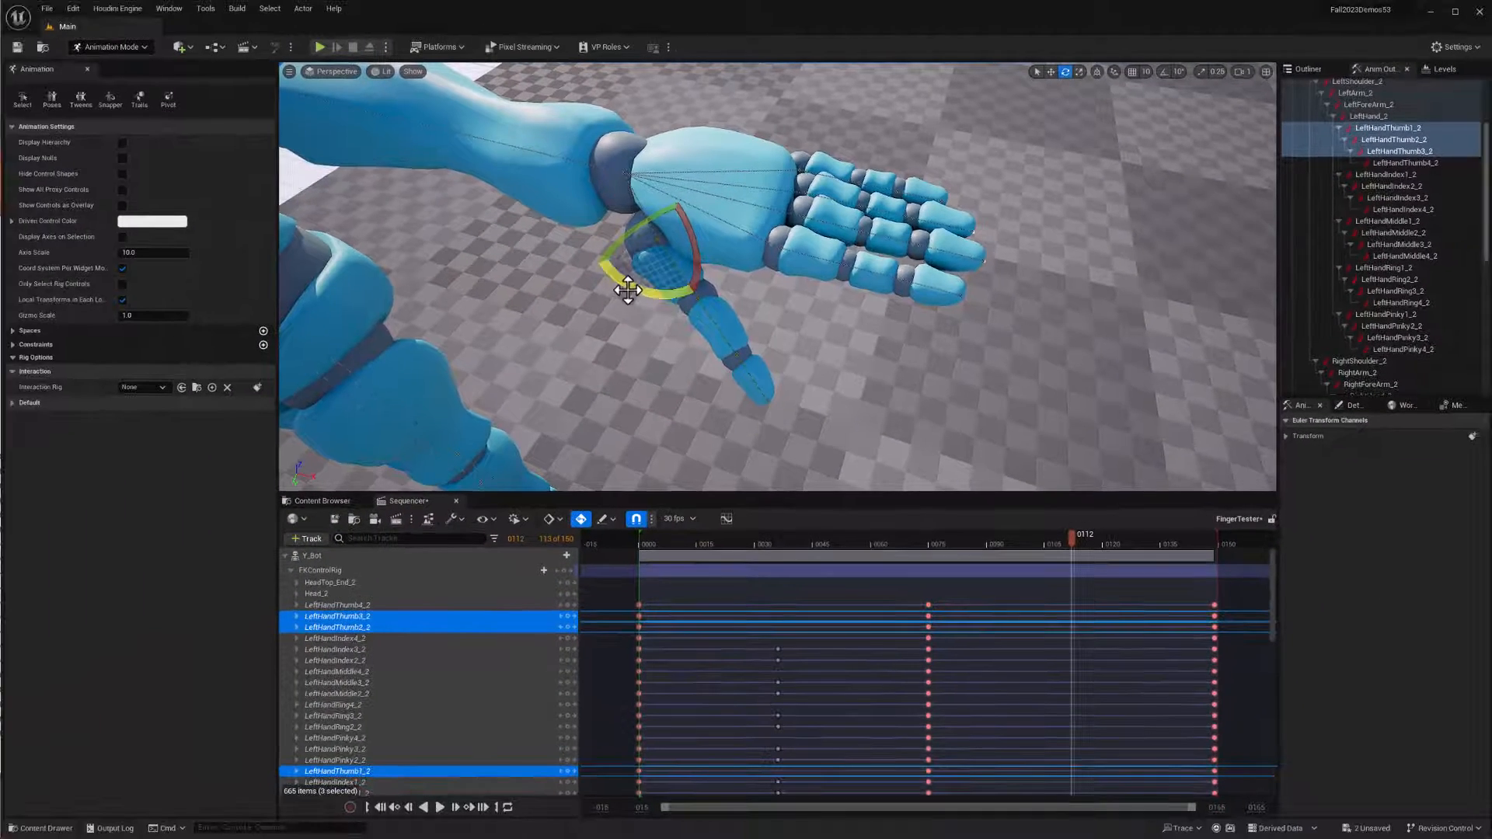
pyautogui.moveTo(620, 284); pyautogui.dragTo(683, 229)
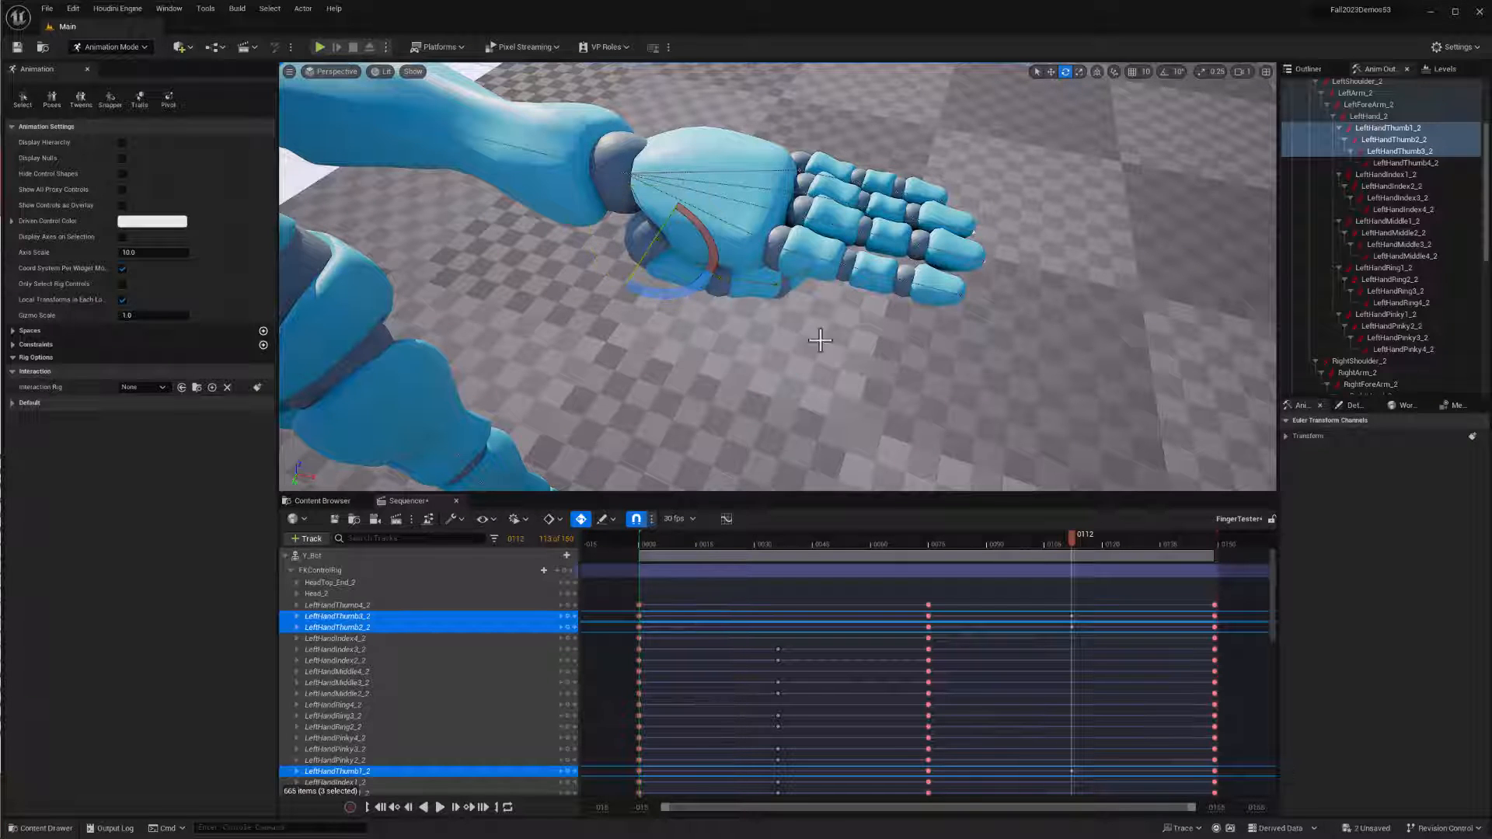
# Keep only LeftHandThumb2_2 and LeftHandThumb3_2 selected and curl them further inward at frame 112, then scrub back to frame 28
pyautogui.keyDown('alt'); pyautogui.moveTo(848, 349); pyautogui.dragTo(754, 304); pyautogui.keyUp('alt')
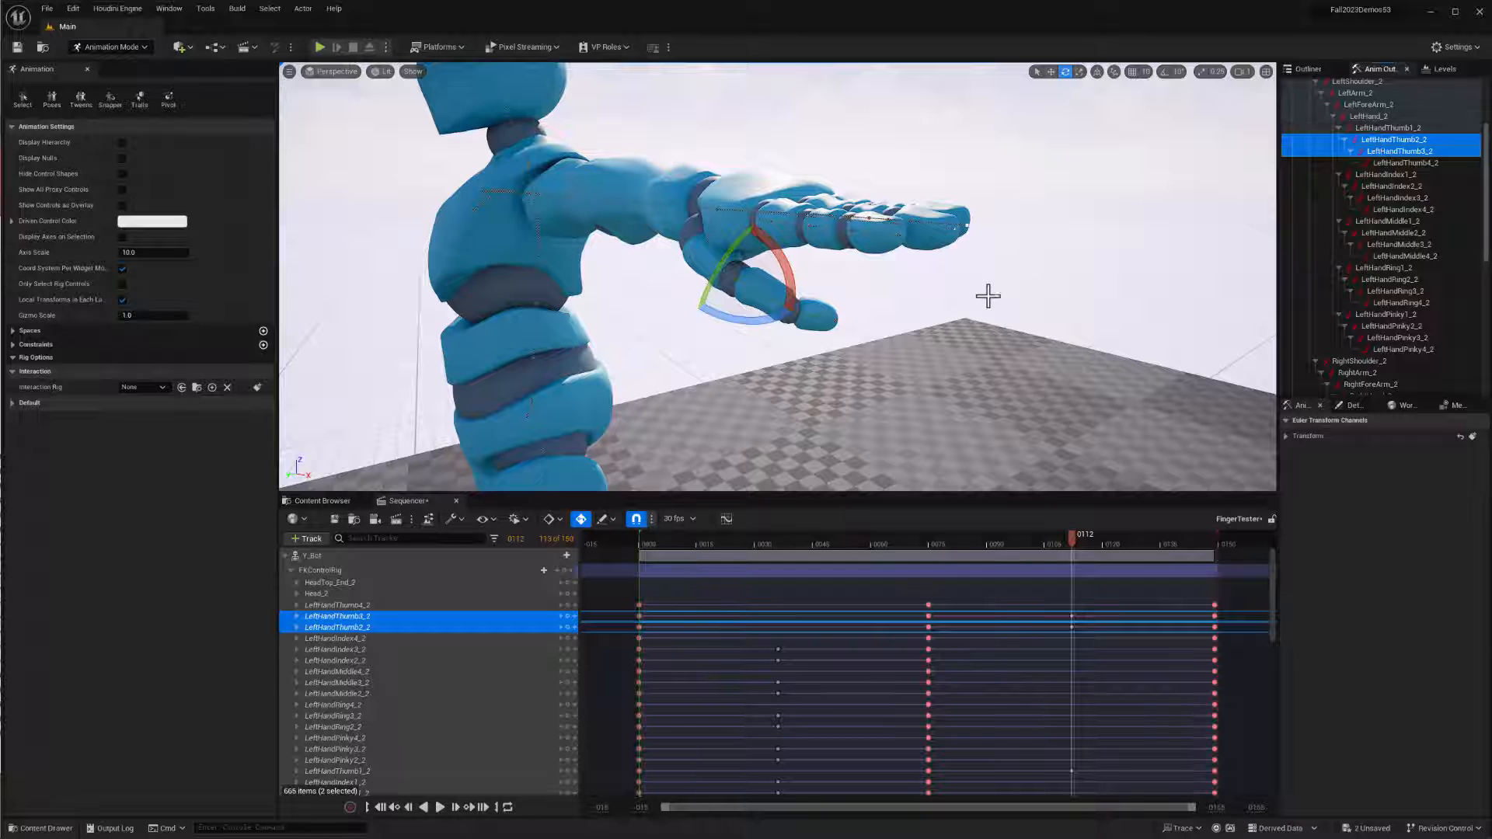
pyautogui.moveTo(737, 324); pyautogui.dragTo(758, 320)
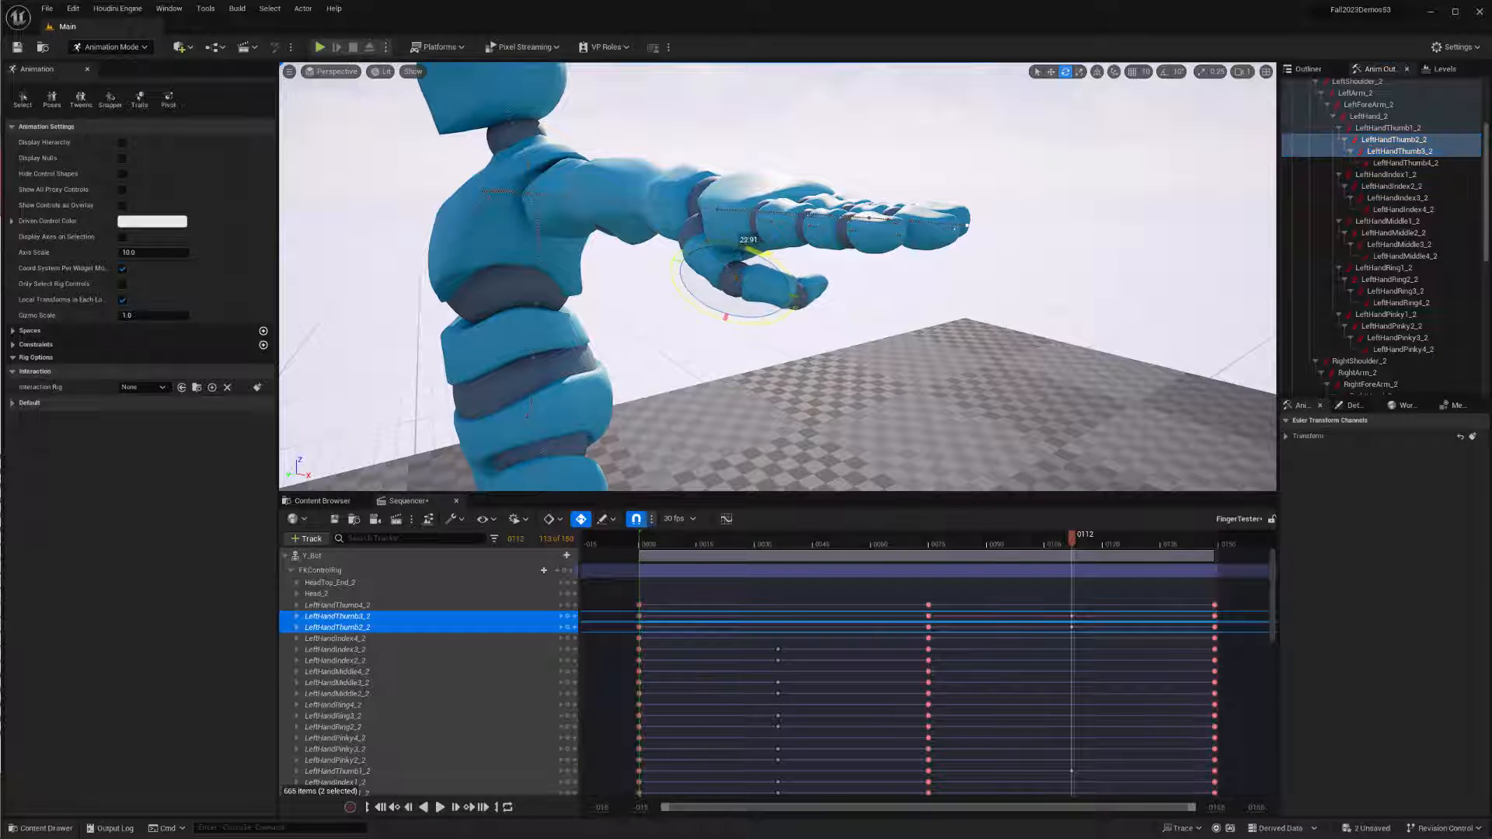
pyautogui.keyDown('alt'); pyautogui.moveTo(909, 327); pyautogui.dragTo(839, 366); pyautogui.keyUp('alt')
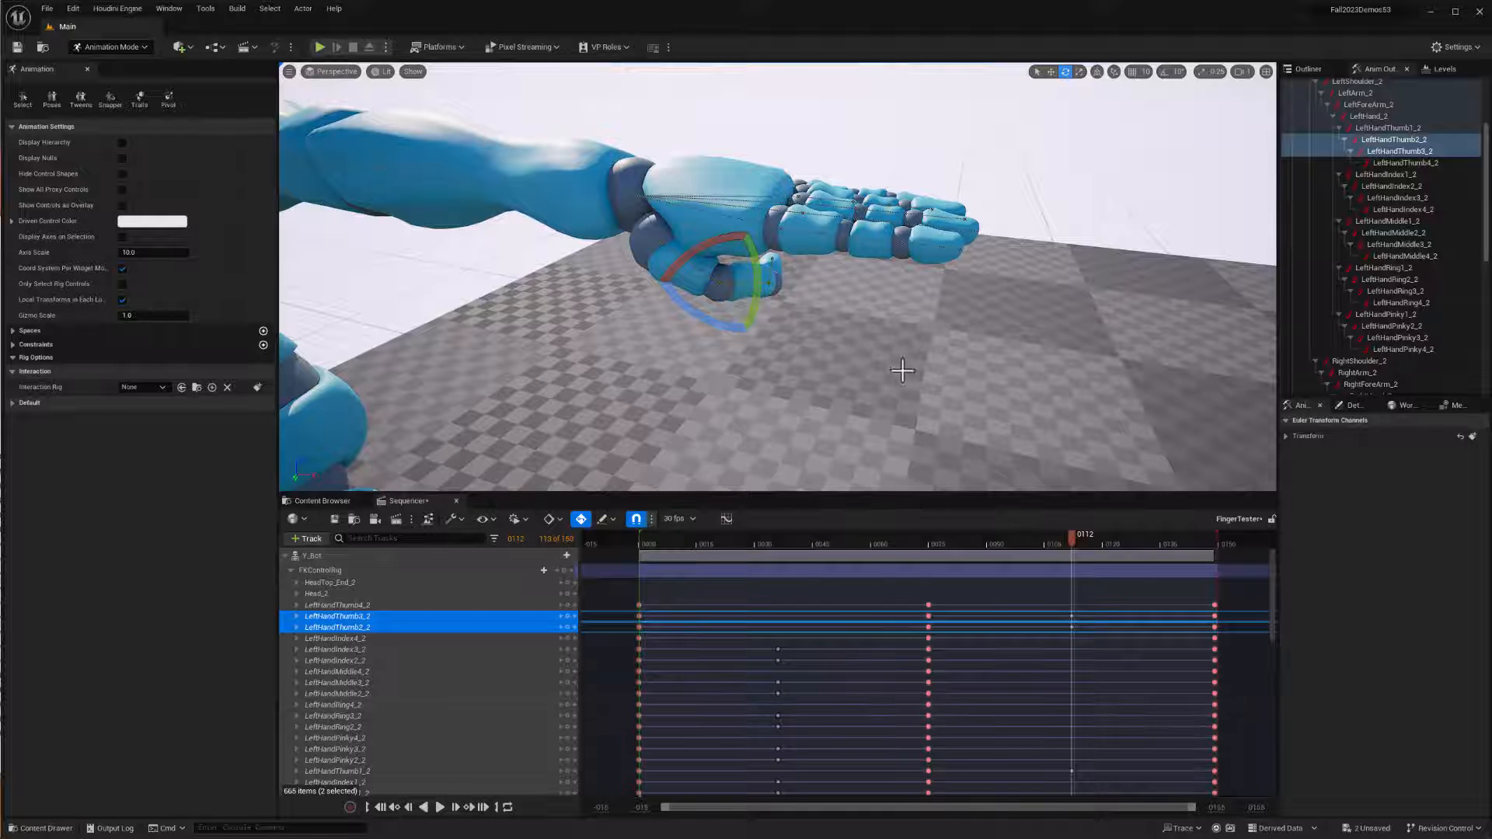
pyautogui.moveTo(1071, 541); pyautogui.dragTo(749, 537)
pyautogui.scroll(-1, 750, 634)
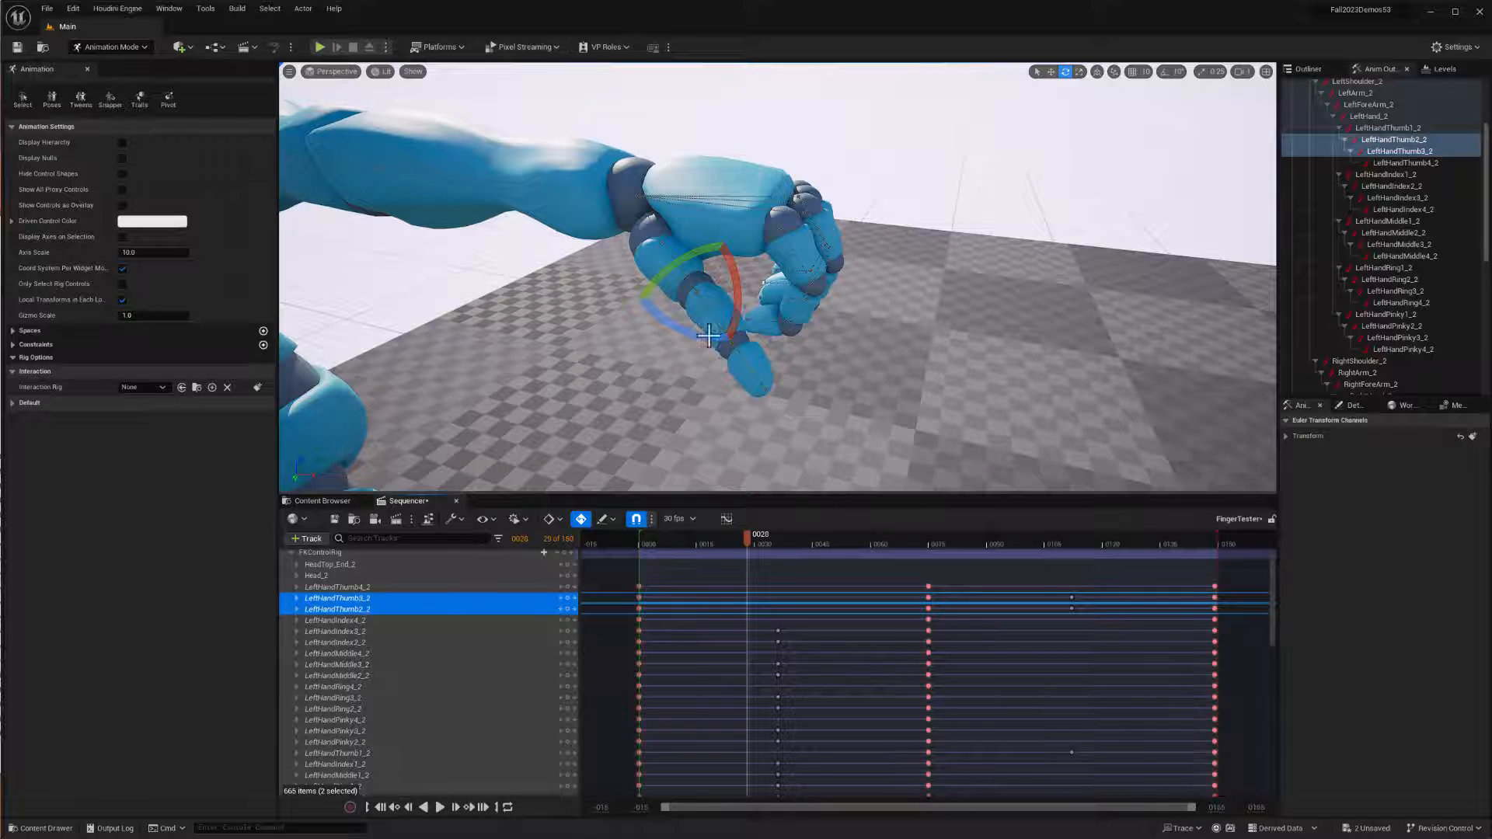
pyautogui.keyDown('alt'); pyautogui.moveTo(624, 344); pyautogui.dragTo(746, 334); pyautogui.keyUp('alt')
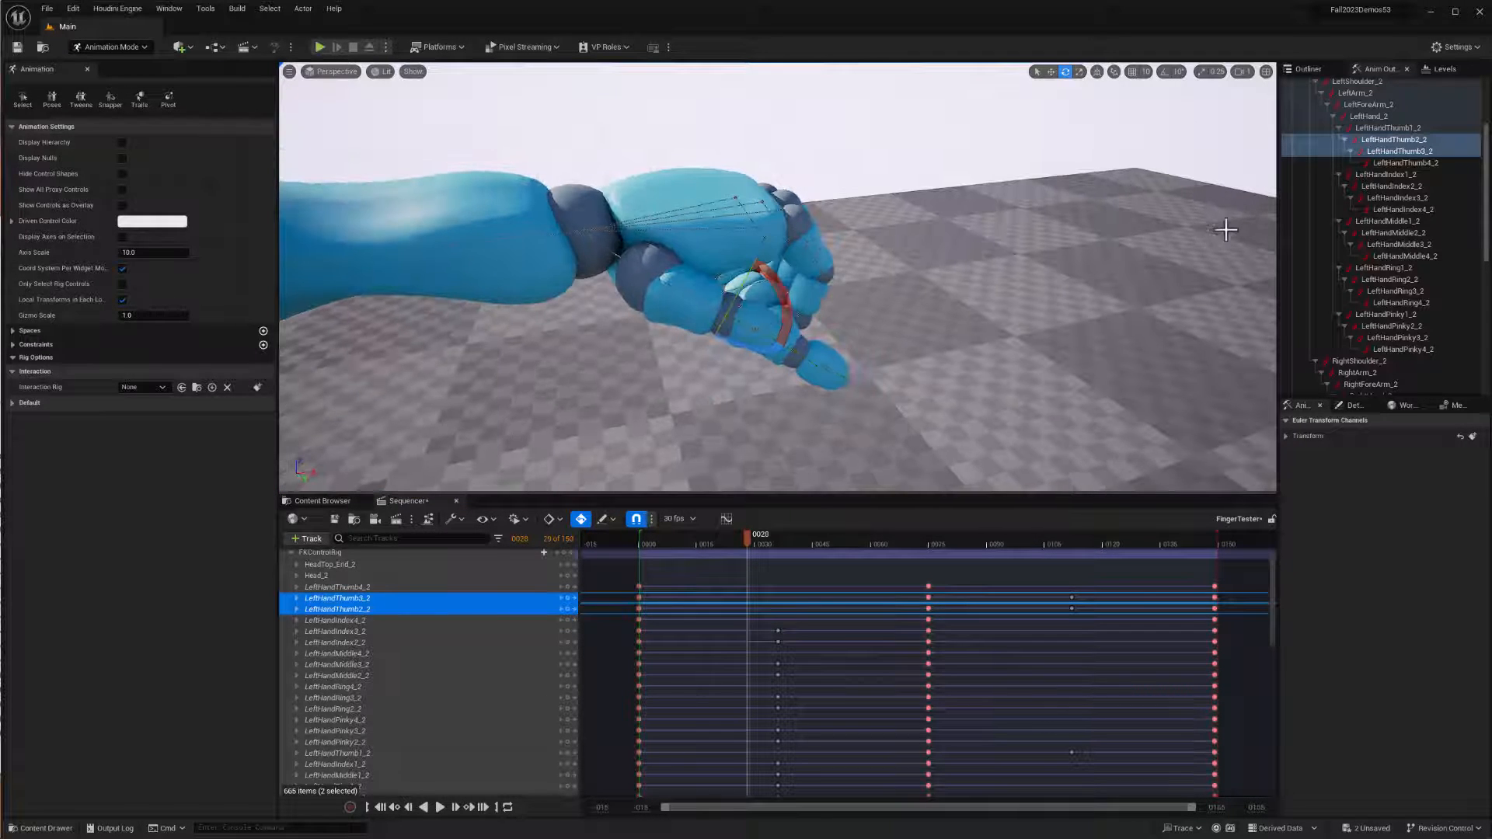
# Select all right-hand controls from RightHand_2 through RightHandPinky4_2 and frame the right hand in the viewport
pyautogui.scroll(-6, 1363, 288)
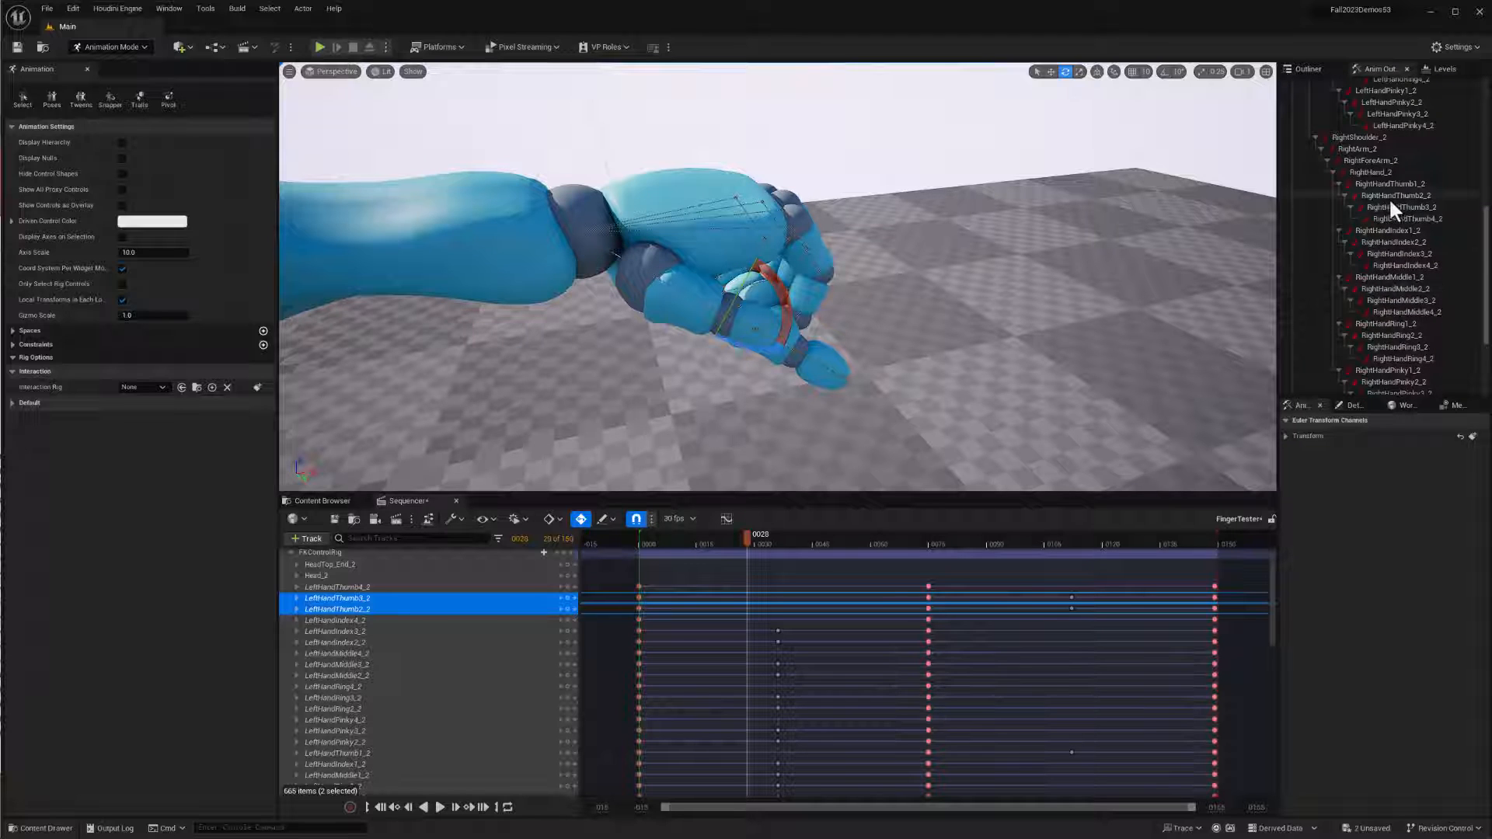
pyautogui.click(1378, 174)
pyautogui.scroll(-4, 1397, 272)
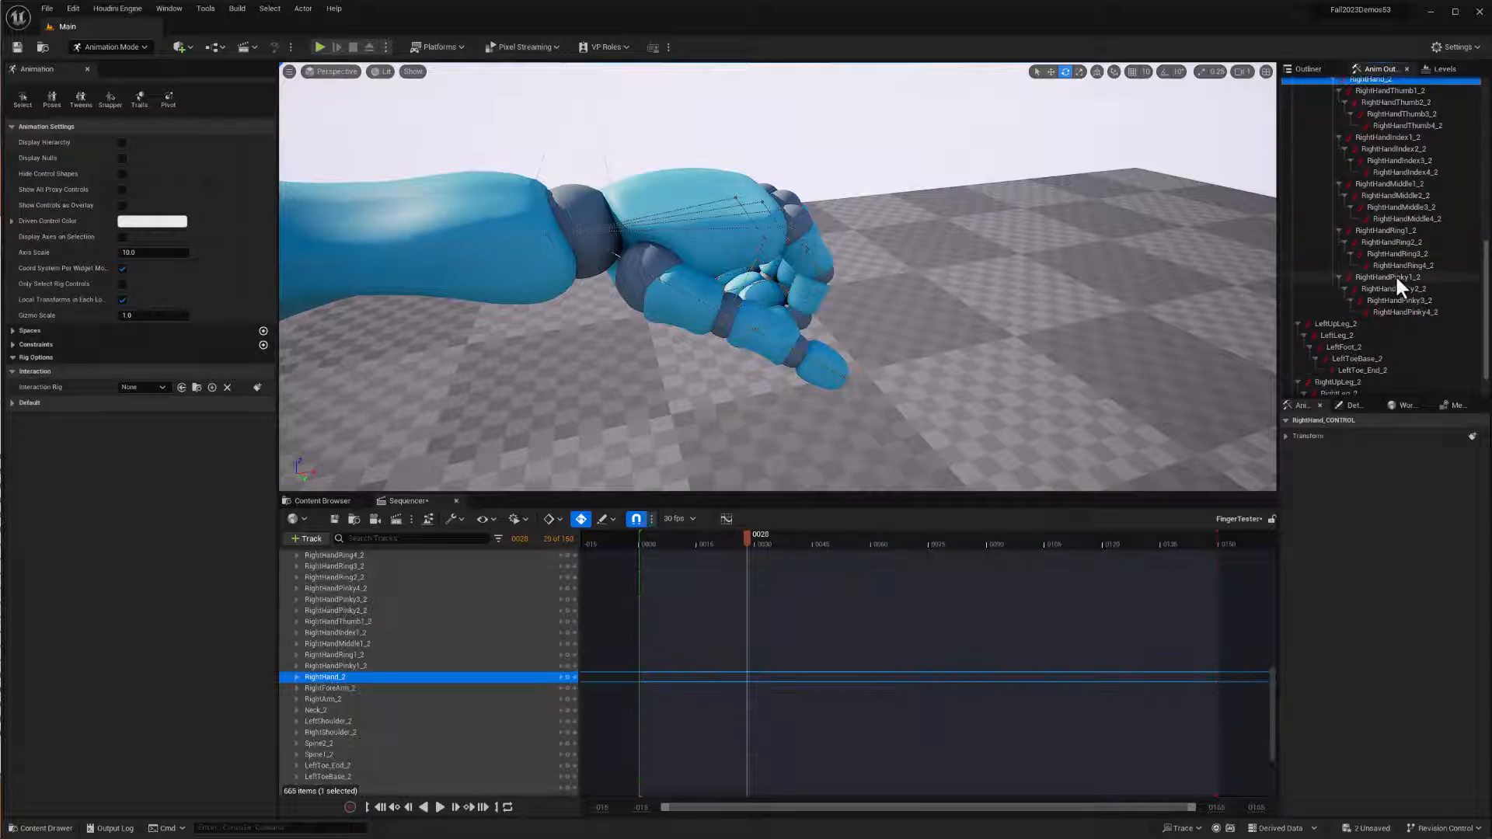
pyautogui.keyDown('shift'); pyautogui.click(1397, 310); pyautogui.keyUp('shift')
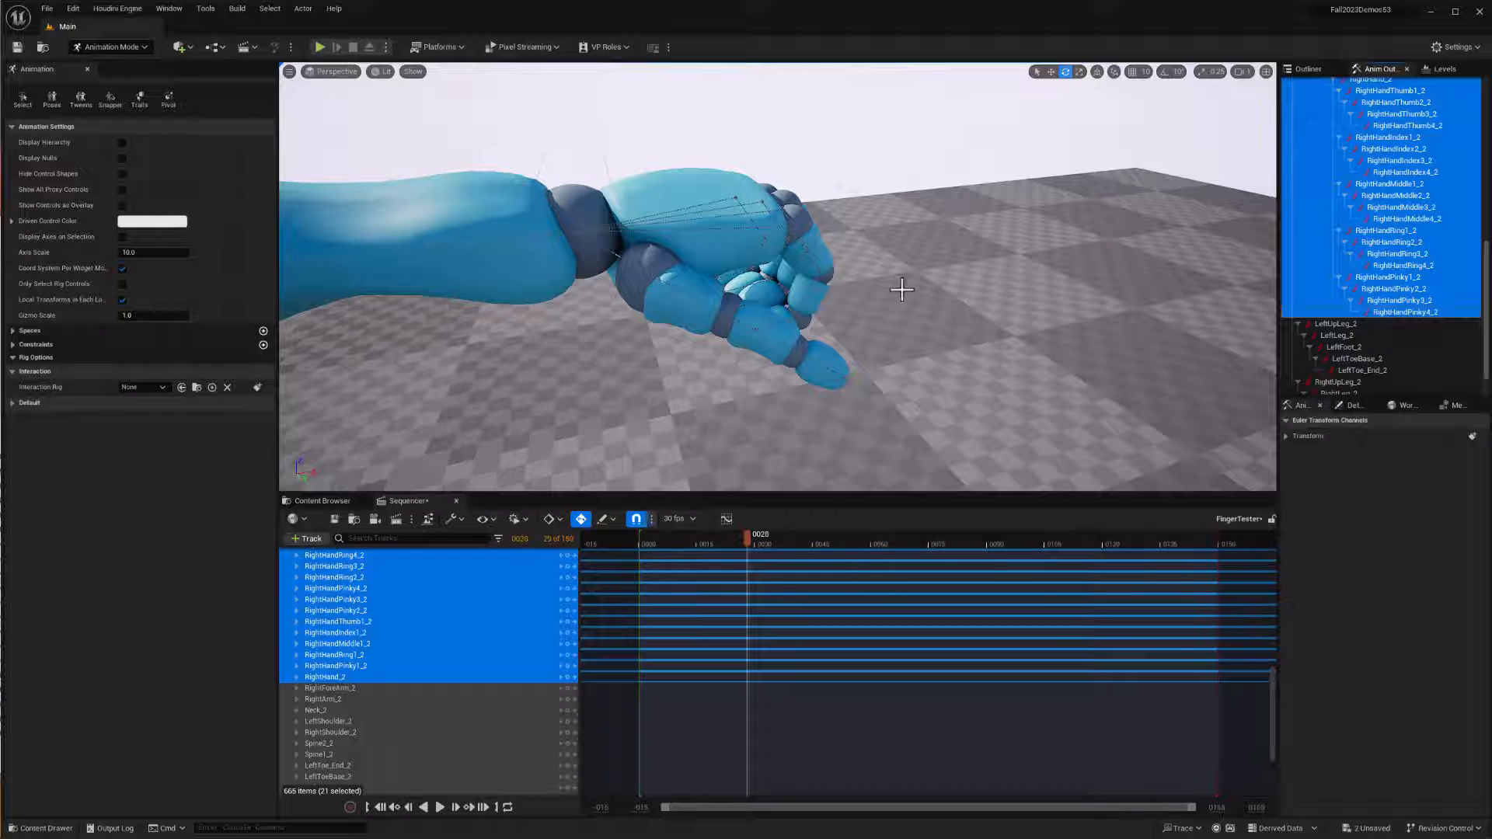
pyautogui.keyDown('alt'); pyautogui.moveTo(908, 261); pyautogui.dragTo(847, 272); pyautogui.keyUp('alt')
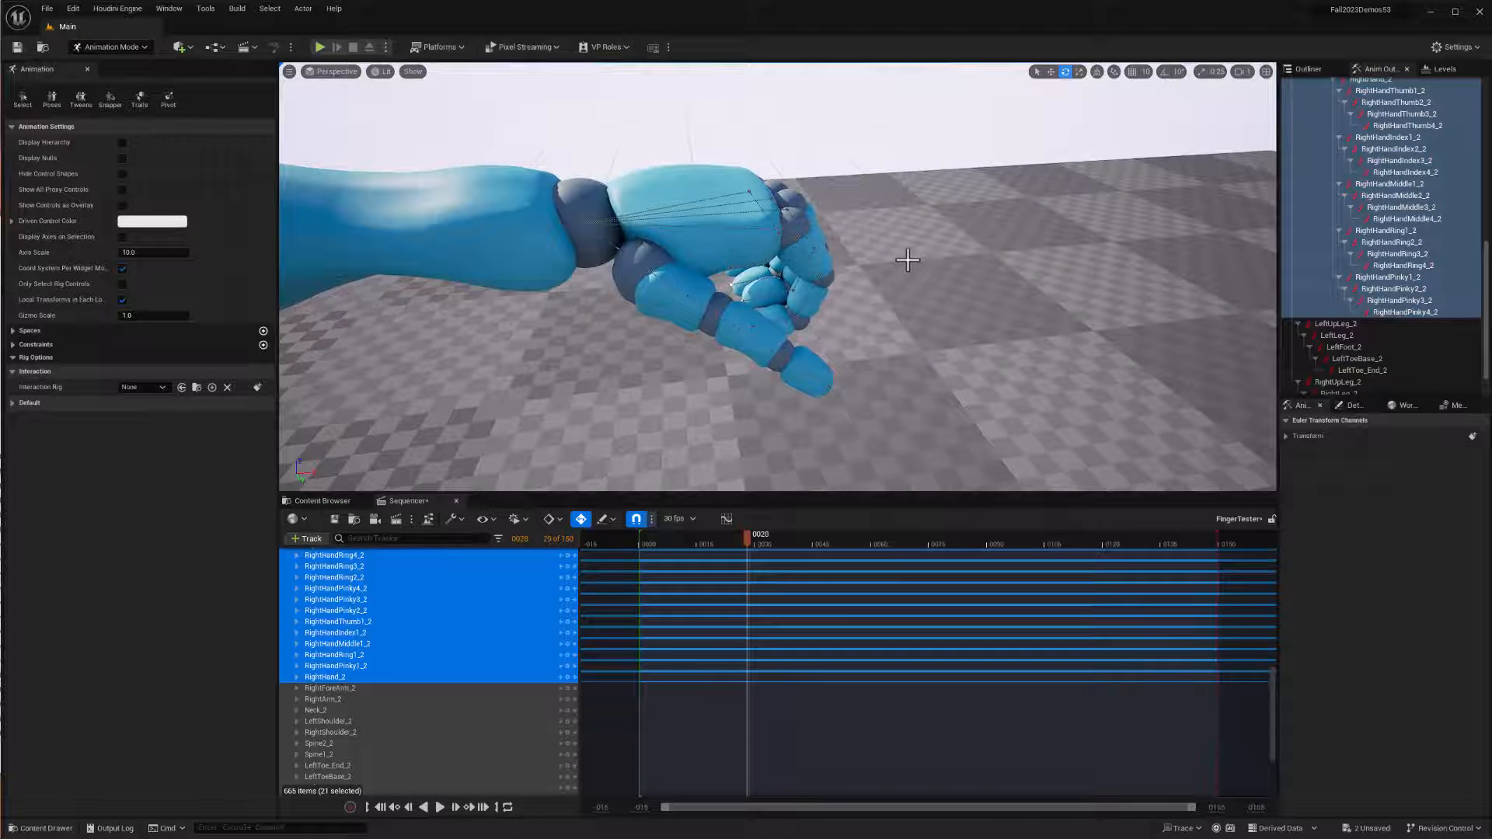
pyautogui.press('f')
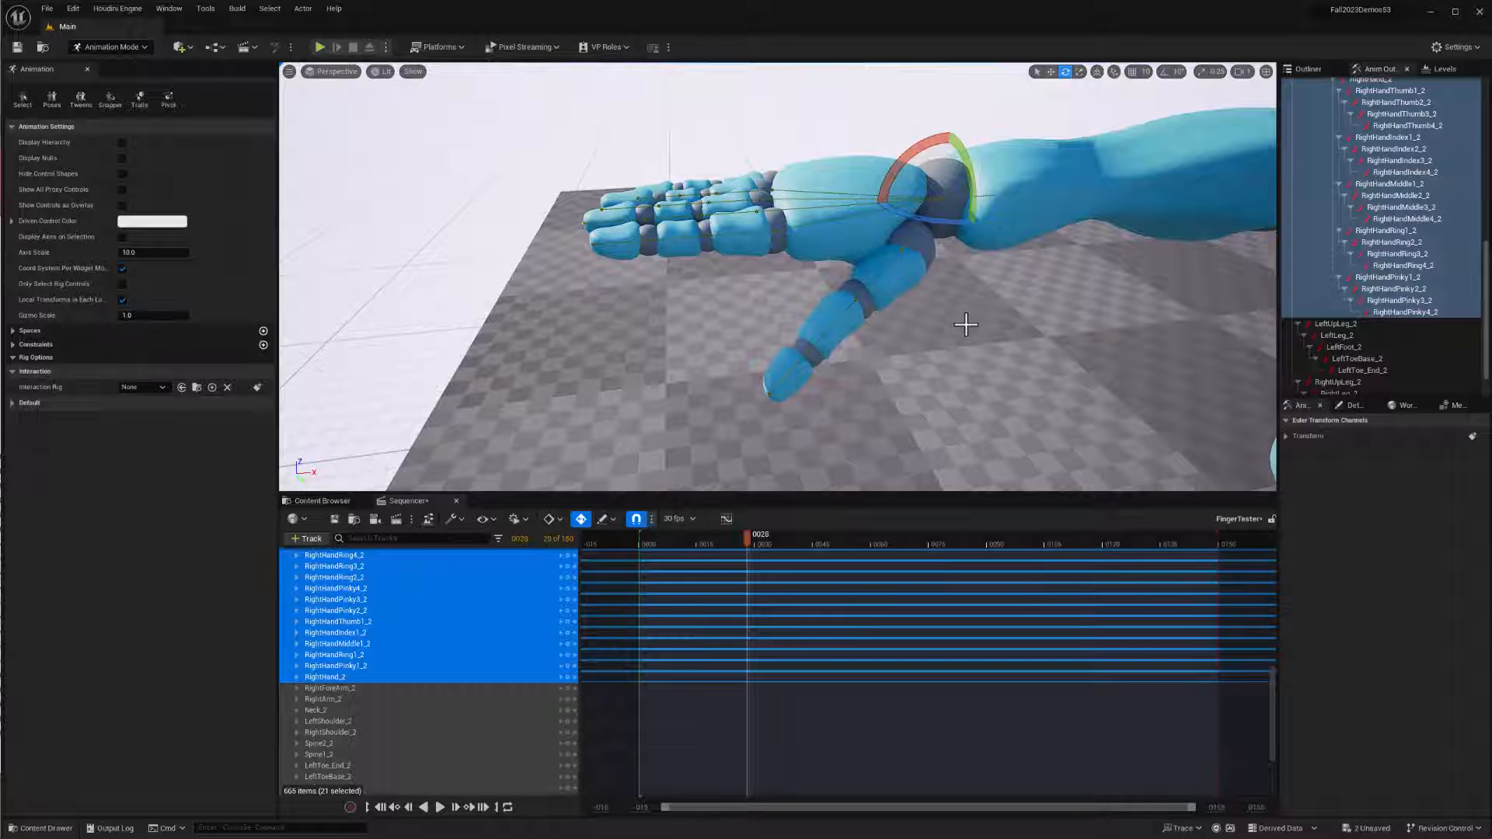
pyautogui.keyDown('alt'); pyautogui.moveTo(940, 329); pyautogui.dragTo(1153, 424); pyautogui.keyUp('alt')
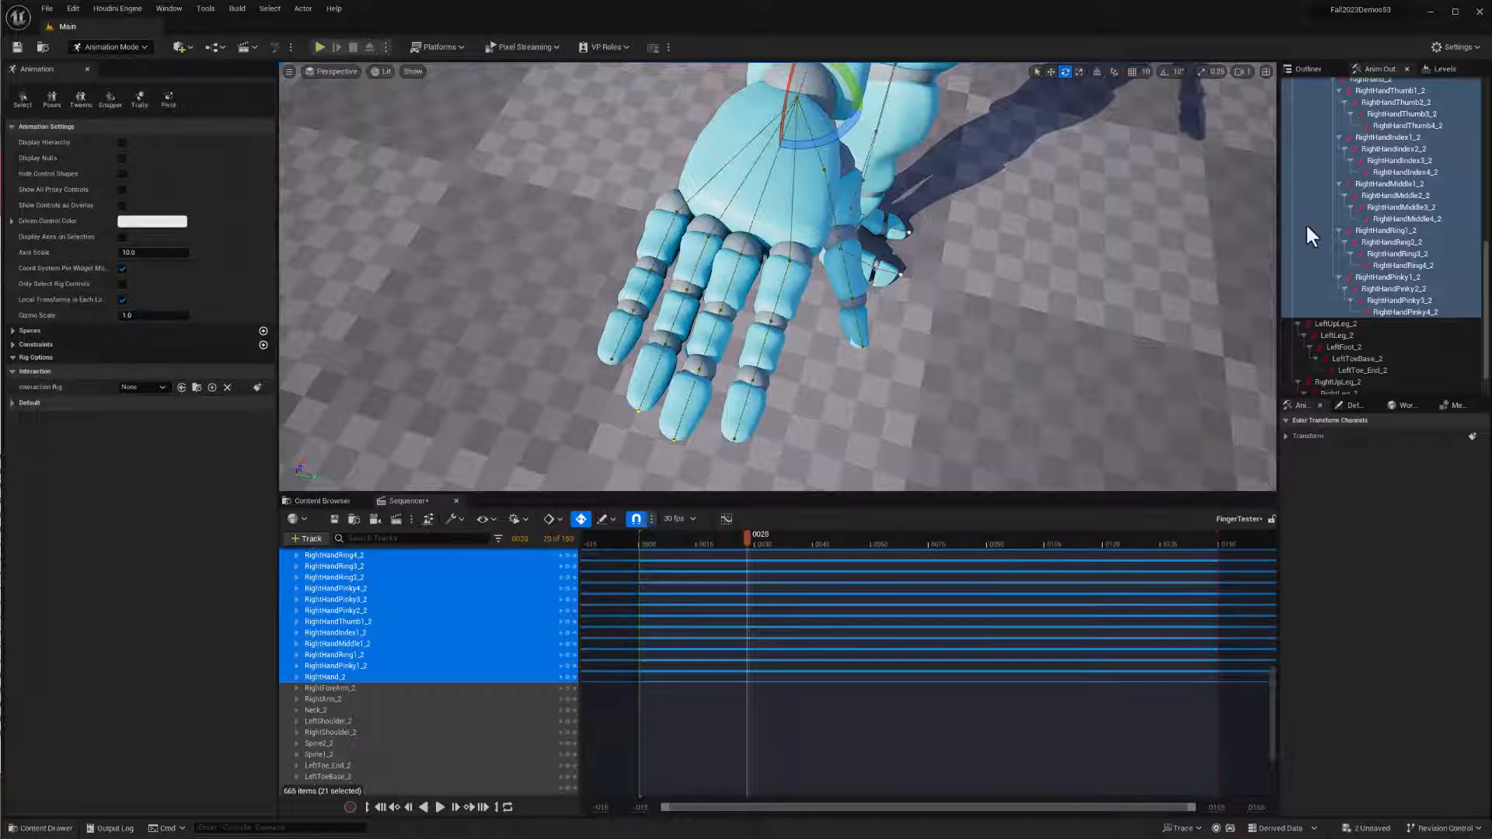
# Reselect the full range of right-hand controls, including the wrist, thumb and all finger tips
pyautogui.click(1405, 311)
pyautogui.scroll(4, 1416, 236)
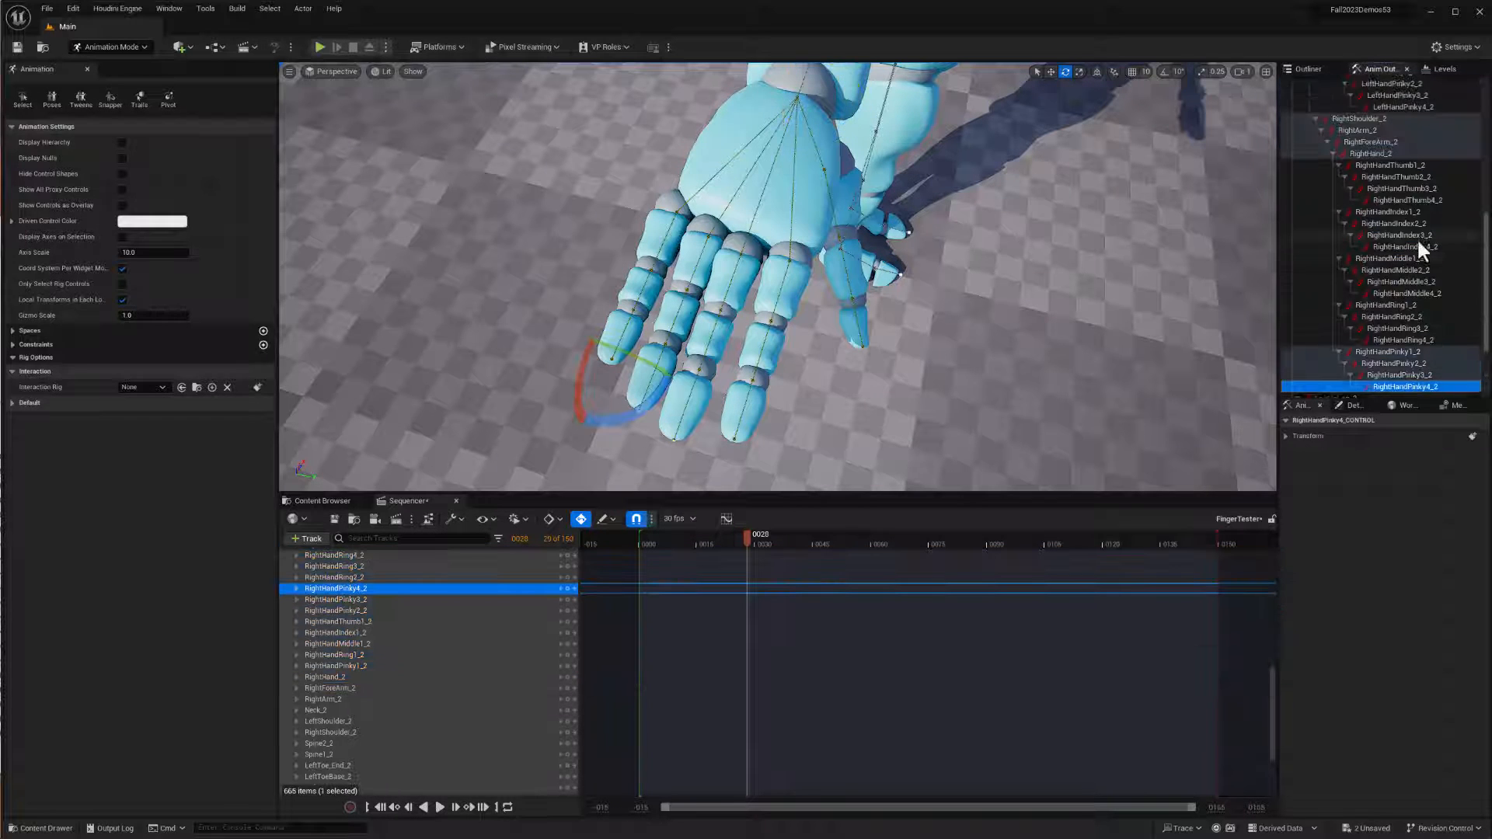
pyautogui.scroll(4, 1400, 227)
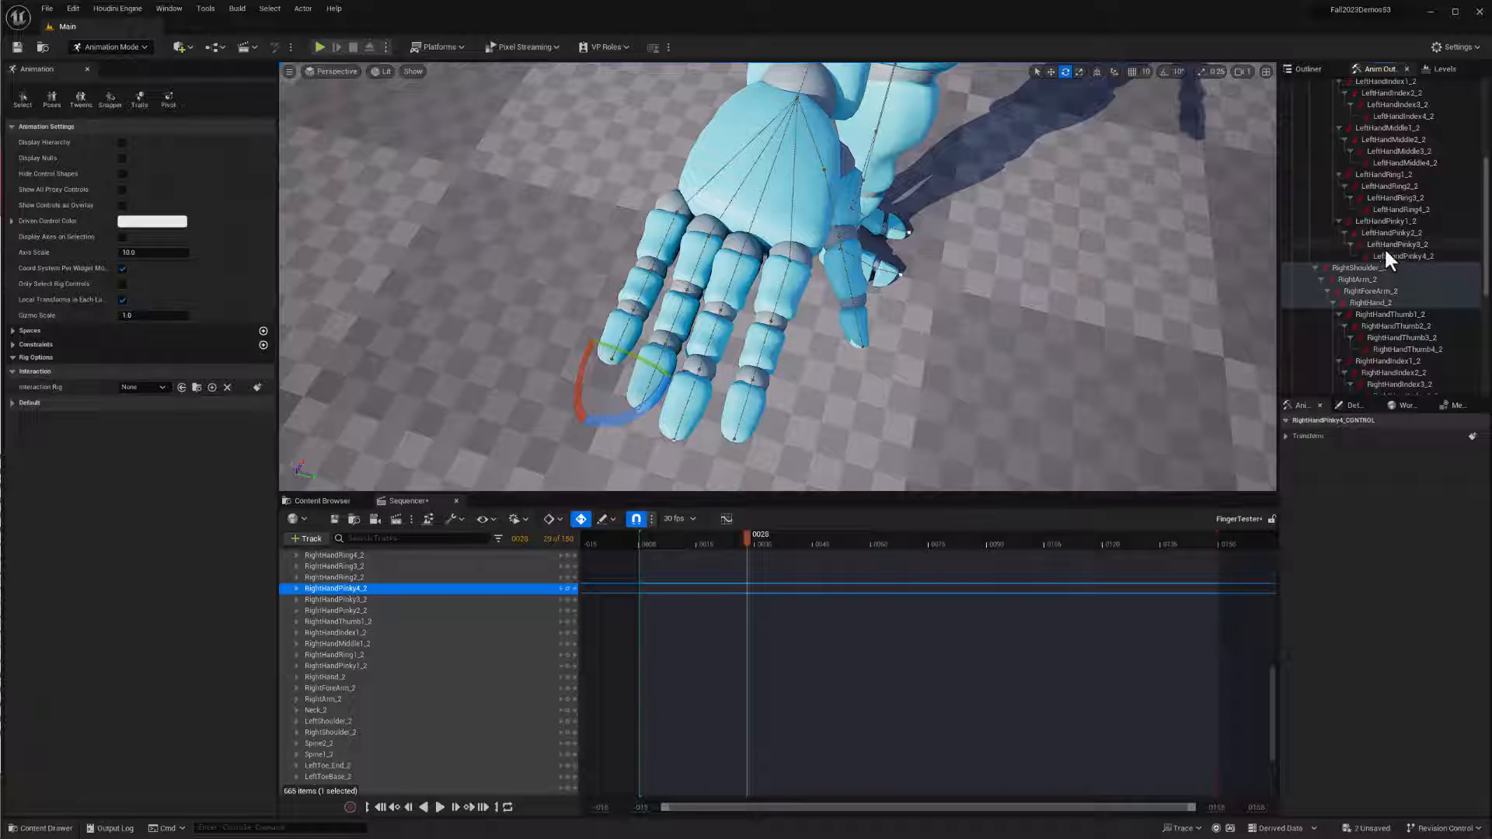
pyautogui.click(1381, 301)
pyautogui.scroll(-6, 1391, 301)
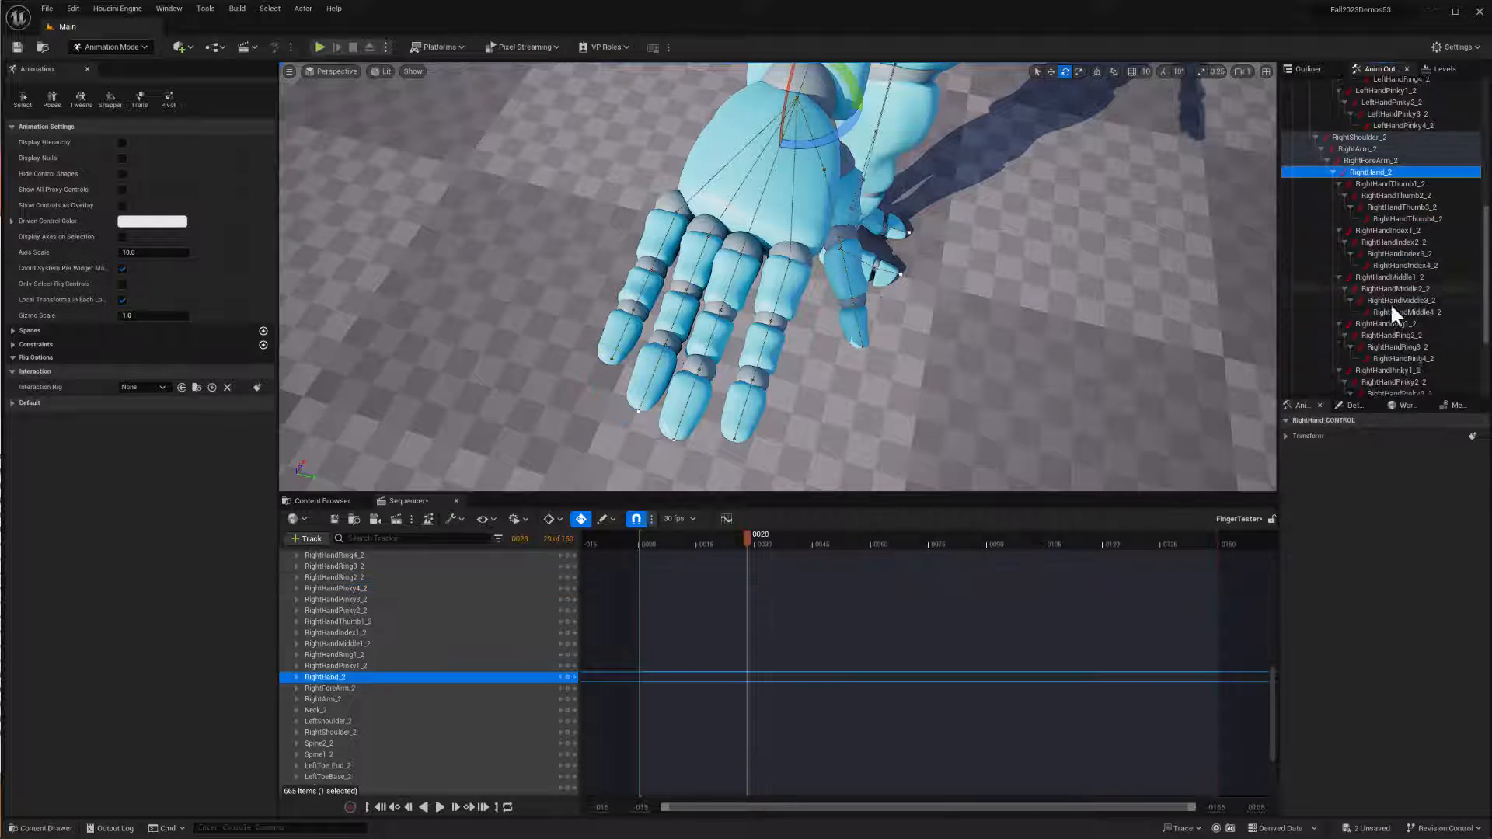
pyautogui.keyDown('shift'); pyautogui.click(1394, 311); pyautogui.keyUp('shift')
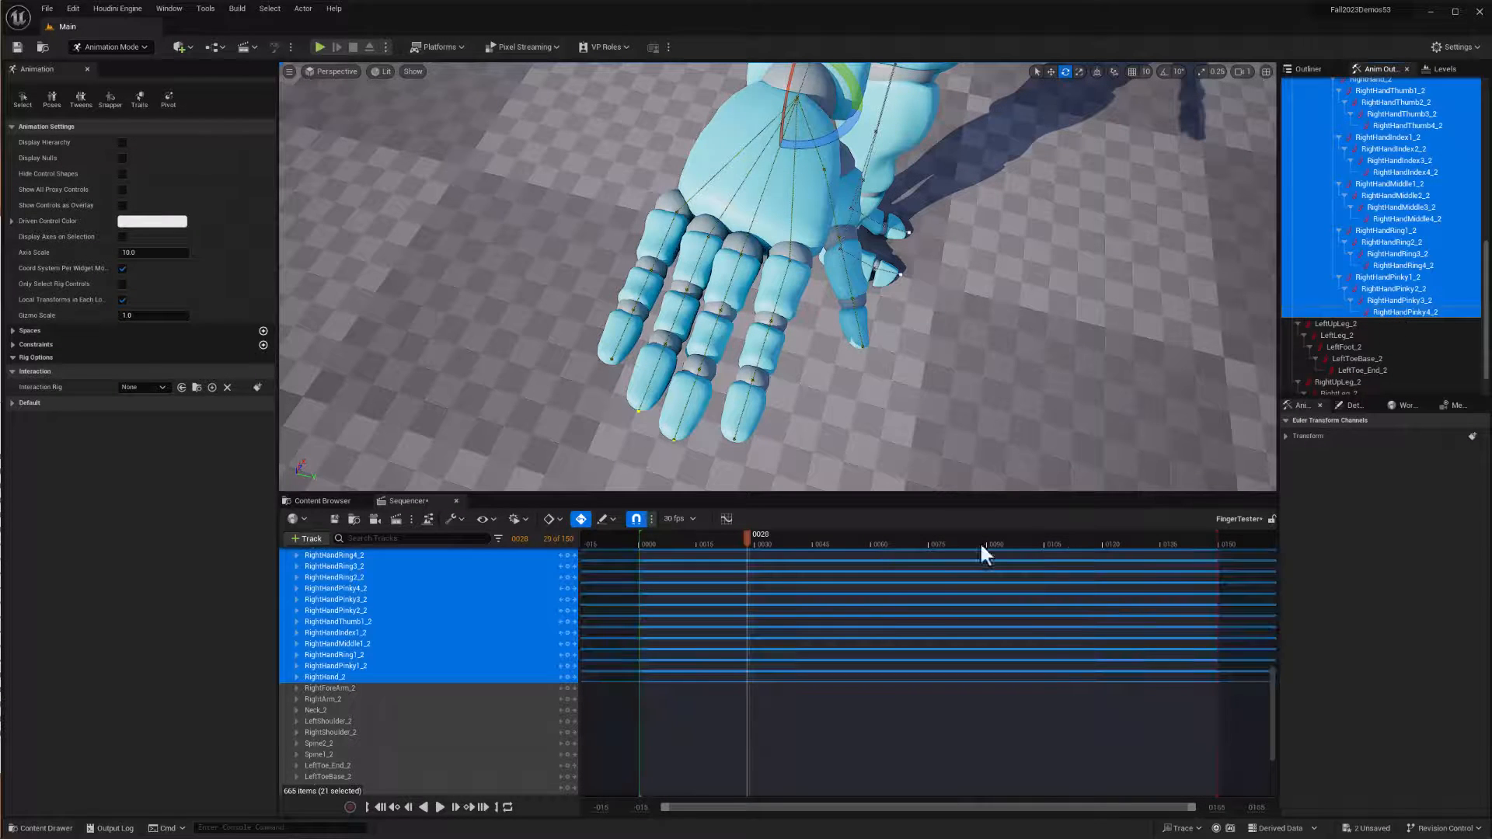
# Key the selected right-hand controls in the same pose at frames 0, 149 and 75
pyautogui.click(380, 807)
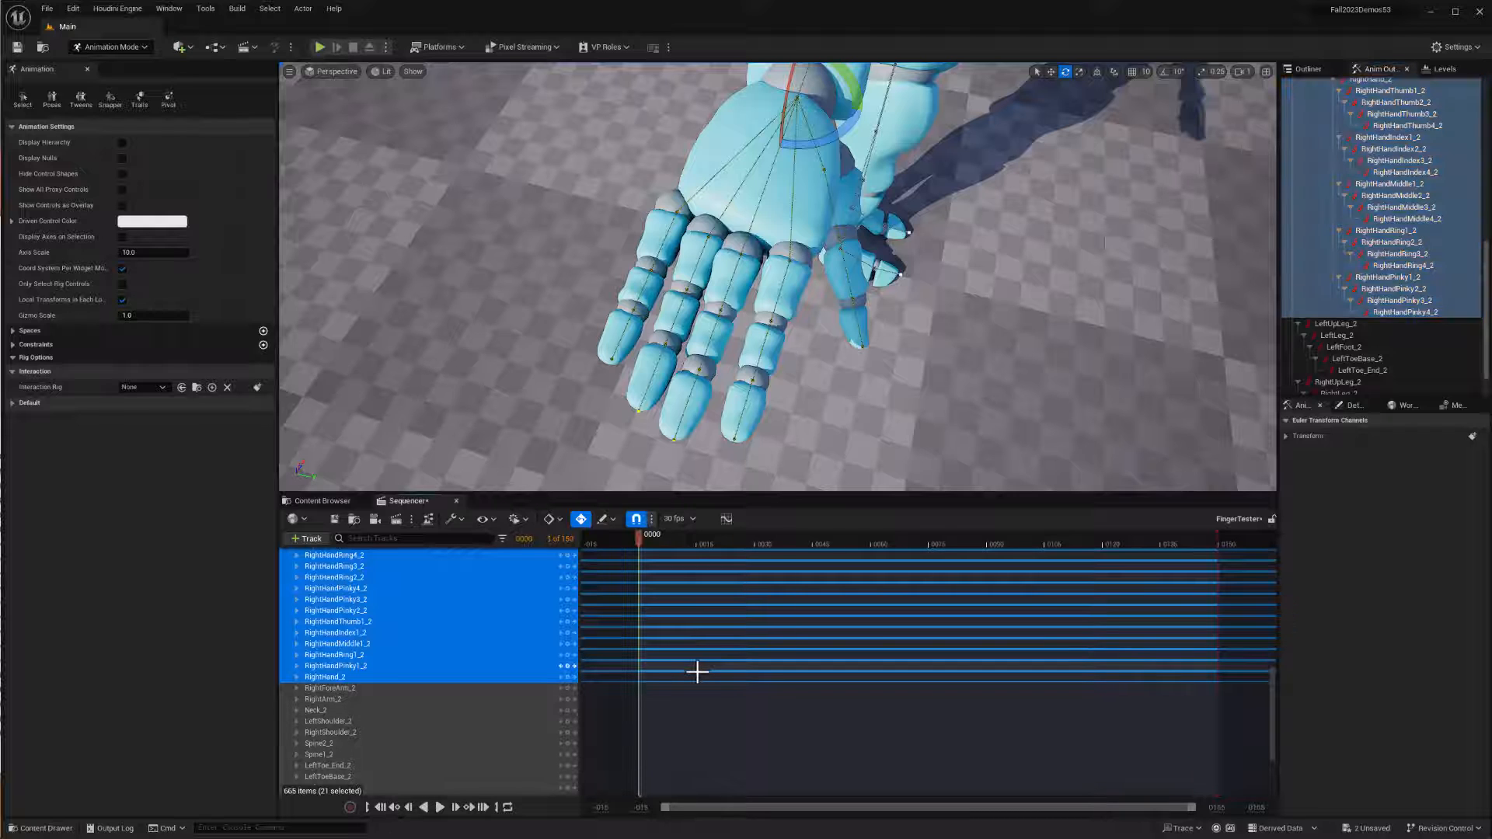
pyautogui.click(484, 807)
pyautogui.press('s')
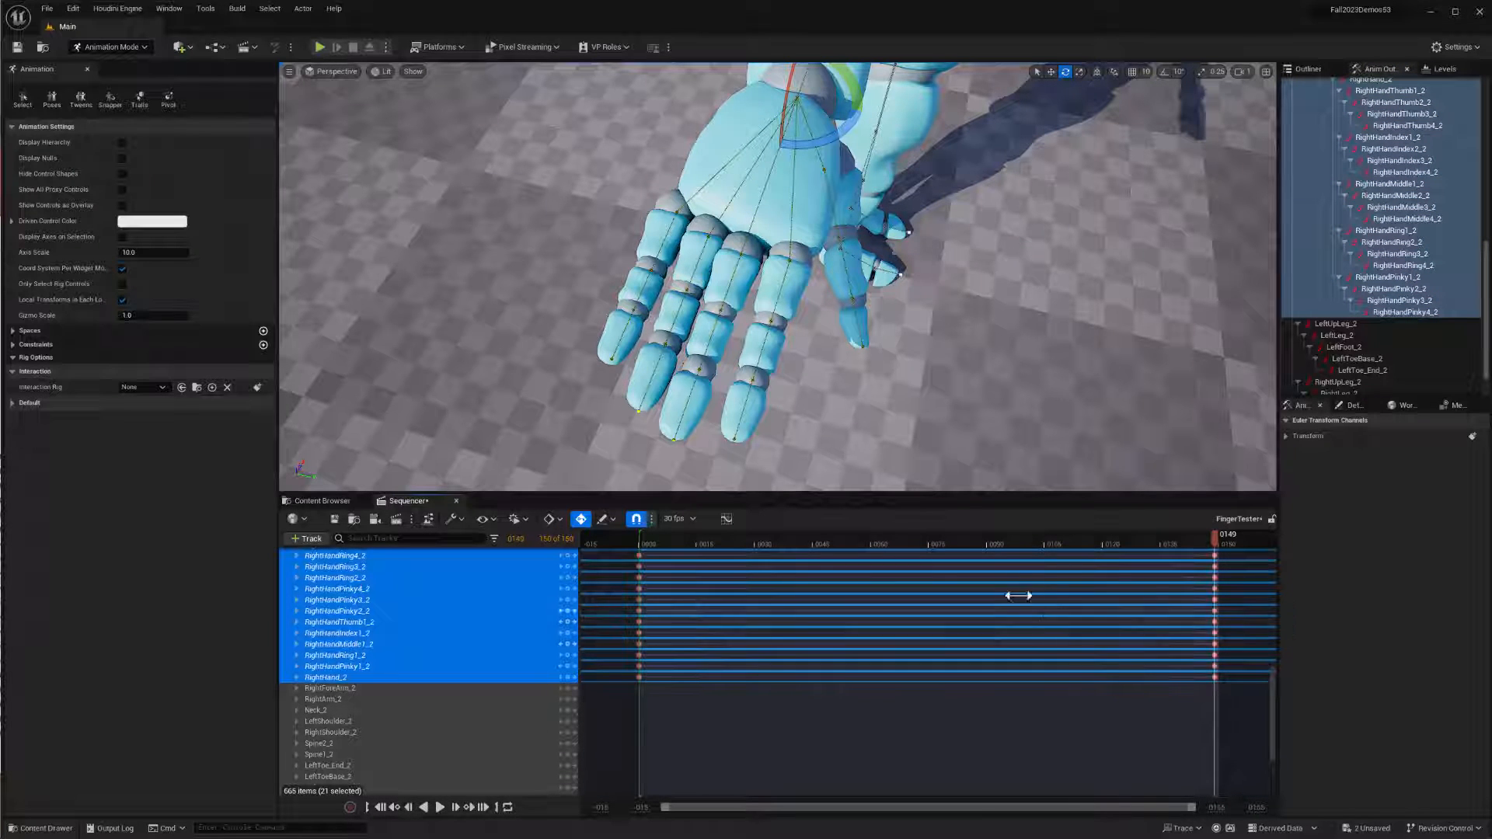
pyautogui.moveTo(1213, 539); pyautogui.dragTo(928, 547)
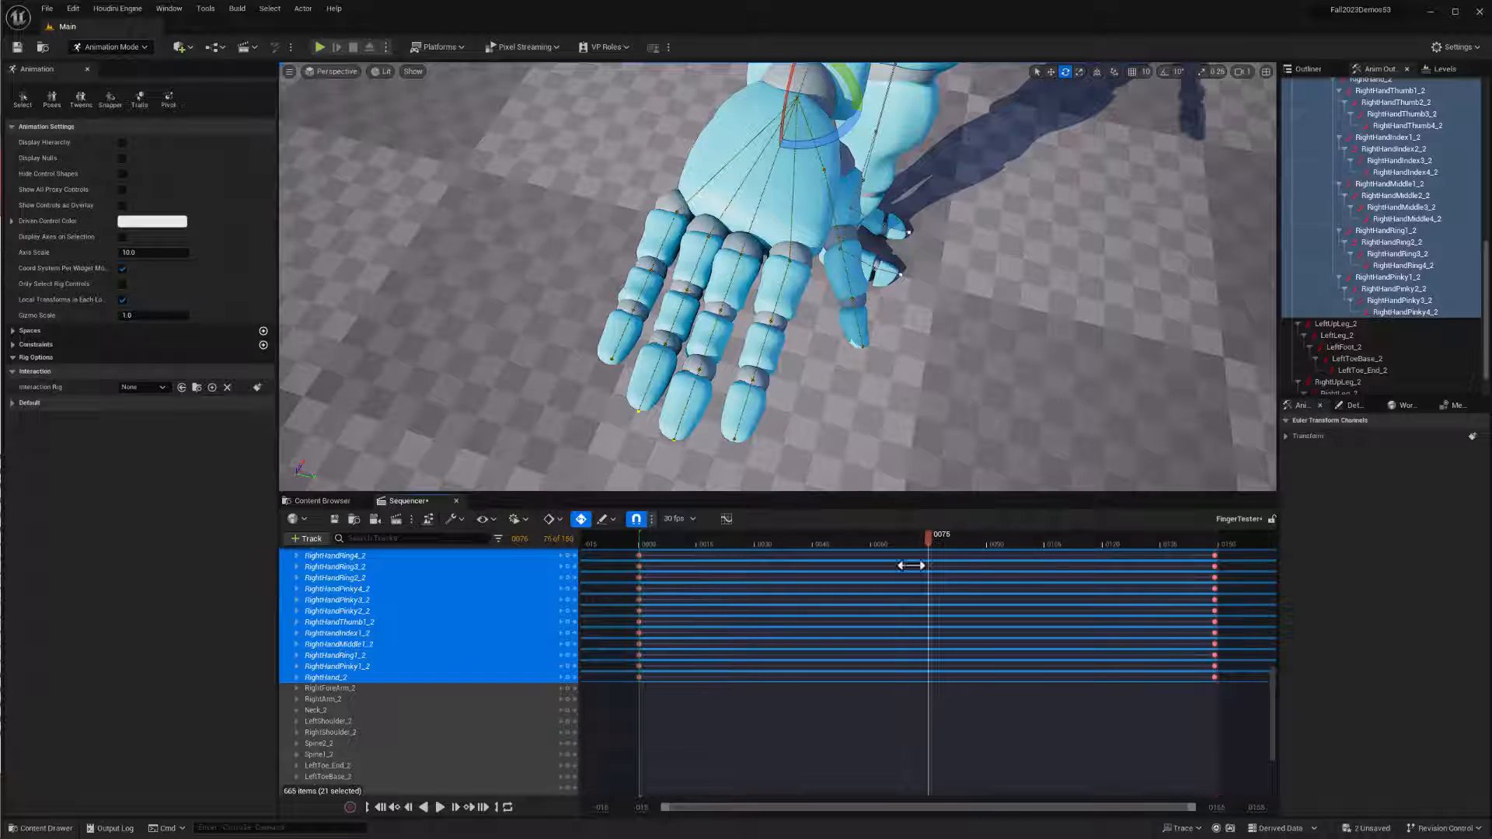
pyautogui.press('s')
# At frame 33, select joints 1 to 3 of the right index, middle, ring and pinky fingers and rotate them together into a fist
pyautogui.moveTo(928, 539); pyautogui.dragTo(766, 552)
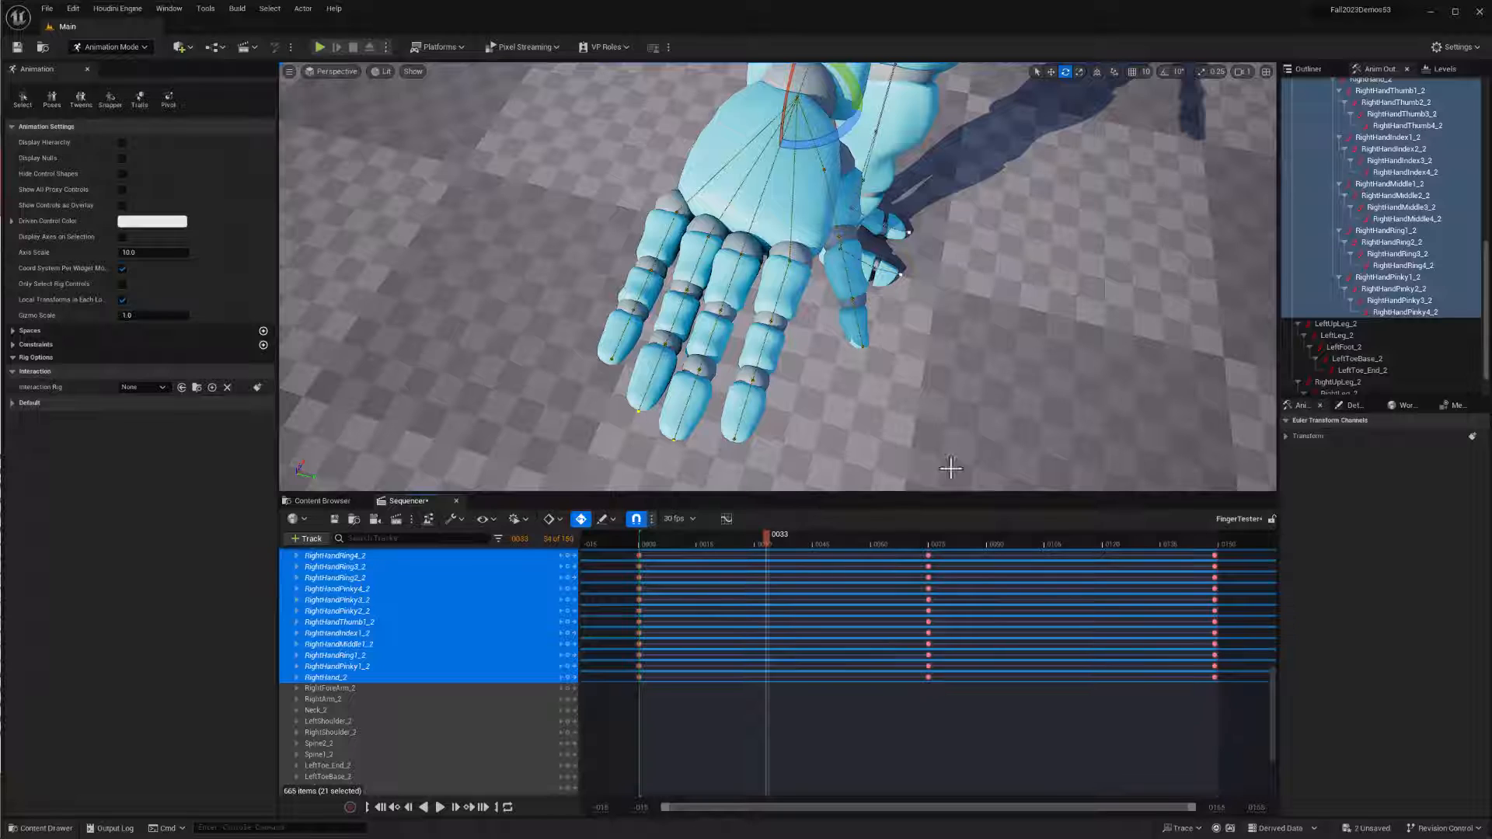
pyautogui.click(1381, 137)
pyautogui.keyDown('shift'); pyautogui.click(1394, 310); pyautogui.keyUp('shift')
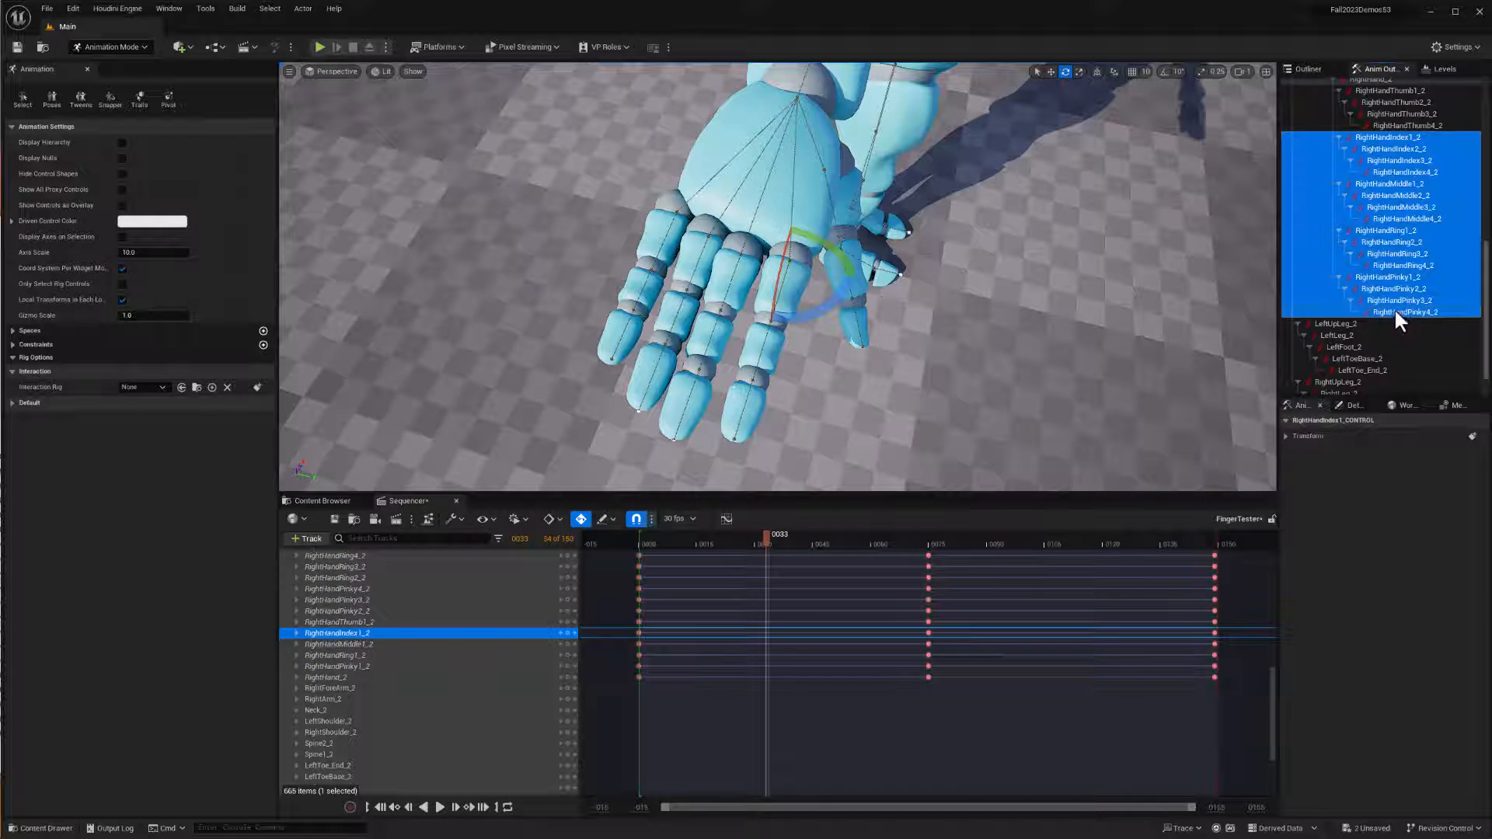
pyautogui.keyDown('ctrl'); pyautogui.click(1392, 312); pyautogui.keyUp('ctrl')
pyautogui.keyDown('ctrl'); pyautogui.click(1391, 266); pyautogui.keyUp('ctrl')
pyautogui.keyDown('ctrl'); pyautogui.click(1392, 220); pyautogui.keyUp('ctrl')
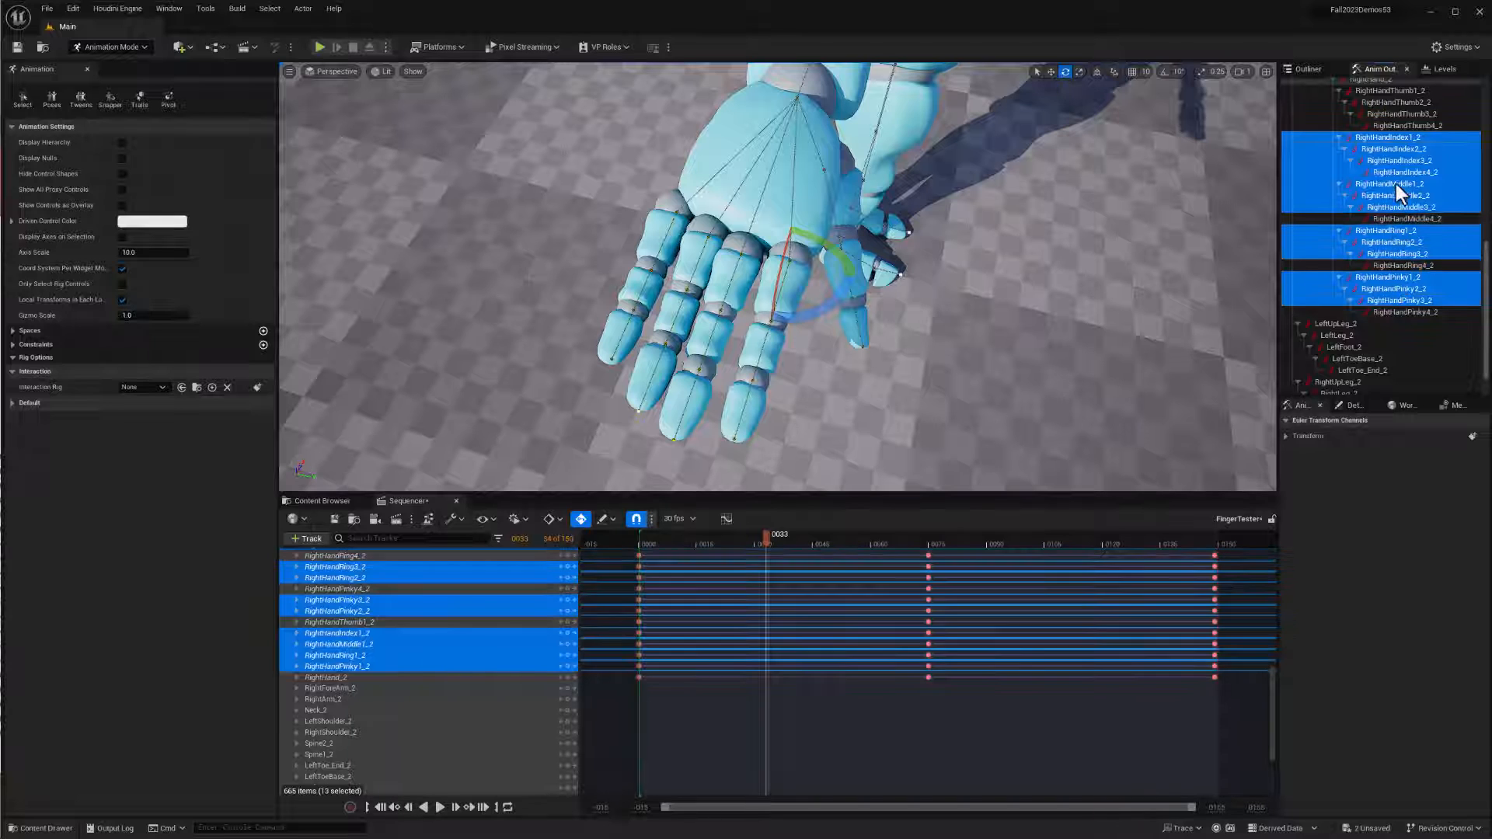
pyautogui.keyDown('ctrl'); pyautogui.click(1395, 173); pyautogui.keyUp('ctrl')
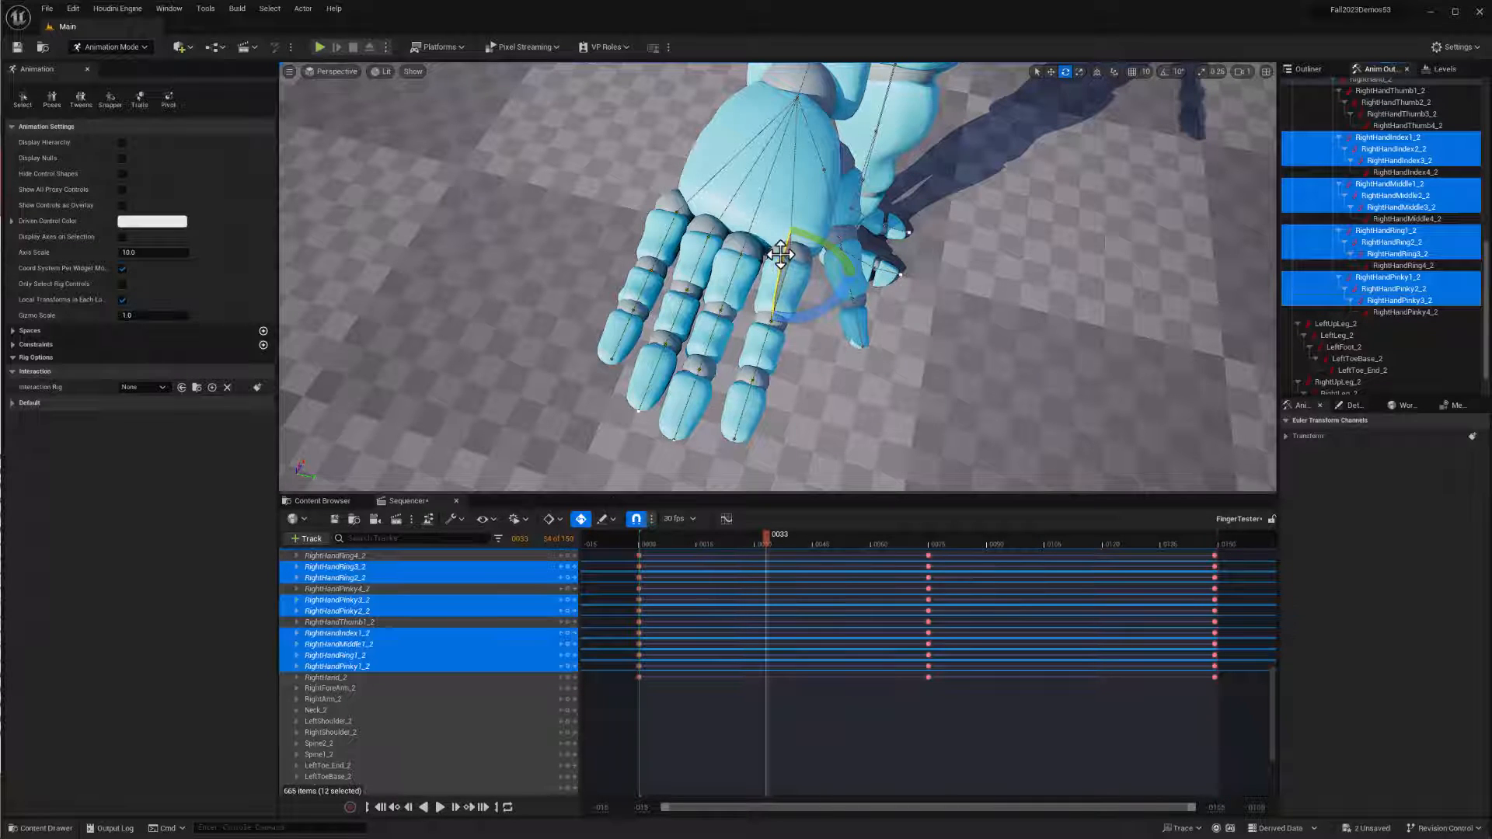
pyautogui.moveTo(780, 254); pyautogui.dragTo(780, 311)
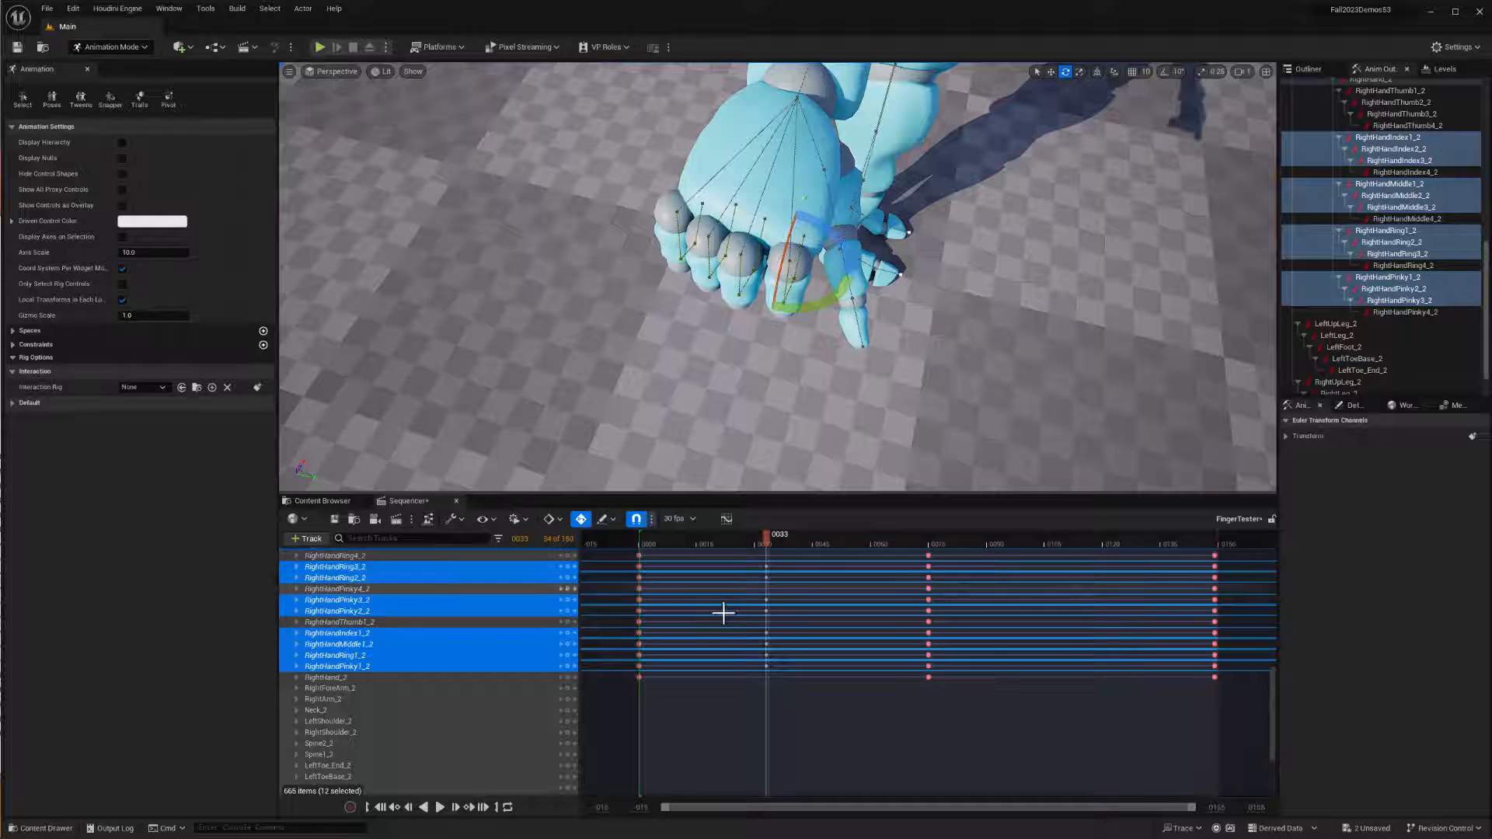
# At frame 111, select joints 1 to 3 of the right thumb and rotate them together toward the palm
pyautogui.moveTo(766, 544); pyautogui.dragTo(1072, 542)
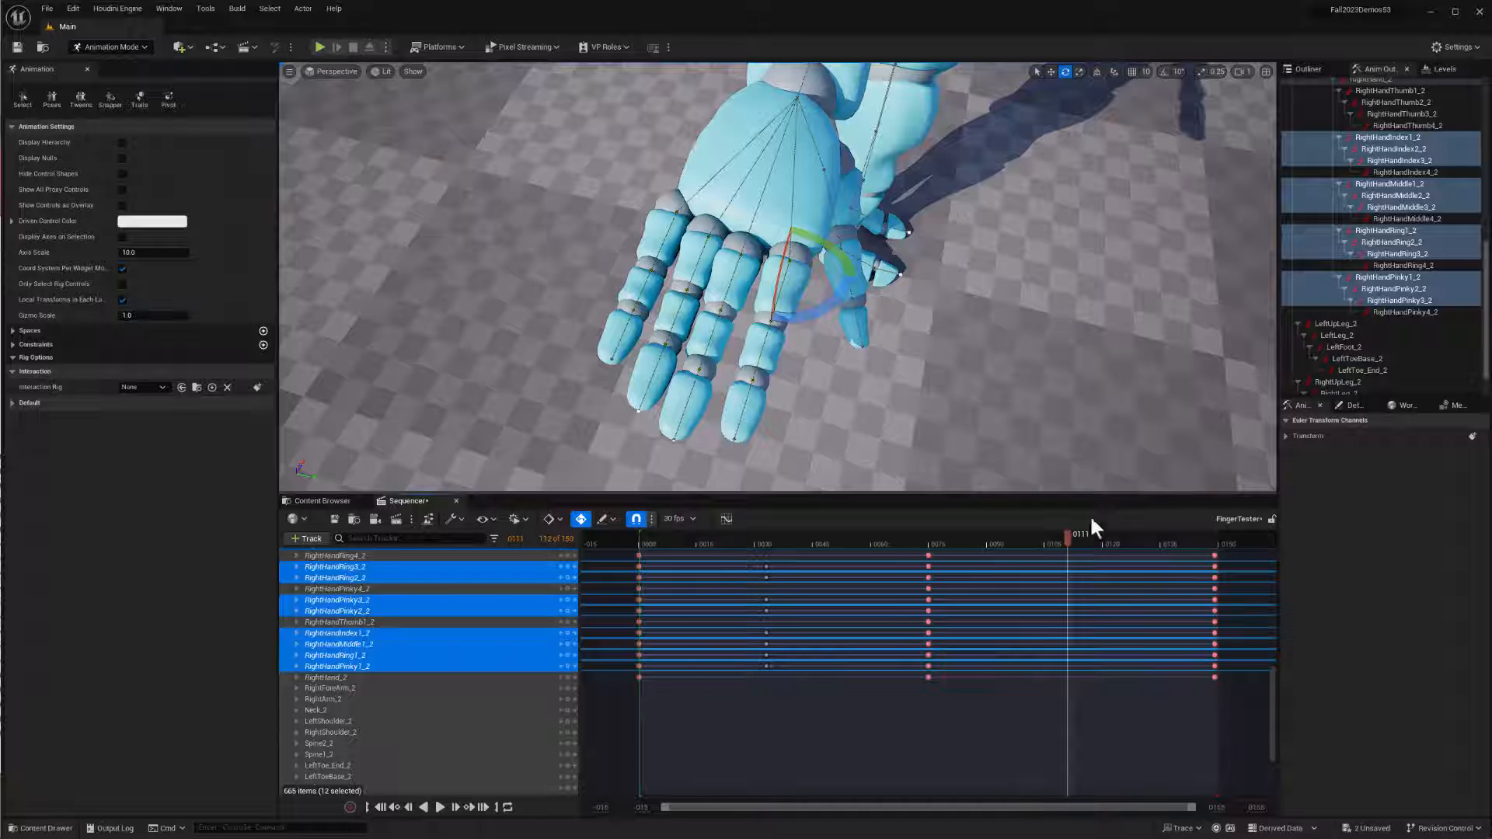
pyautogui.click(1387, 91)
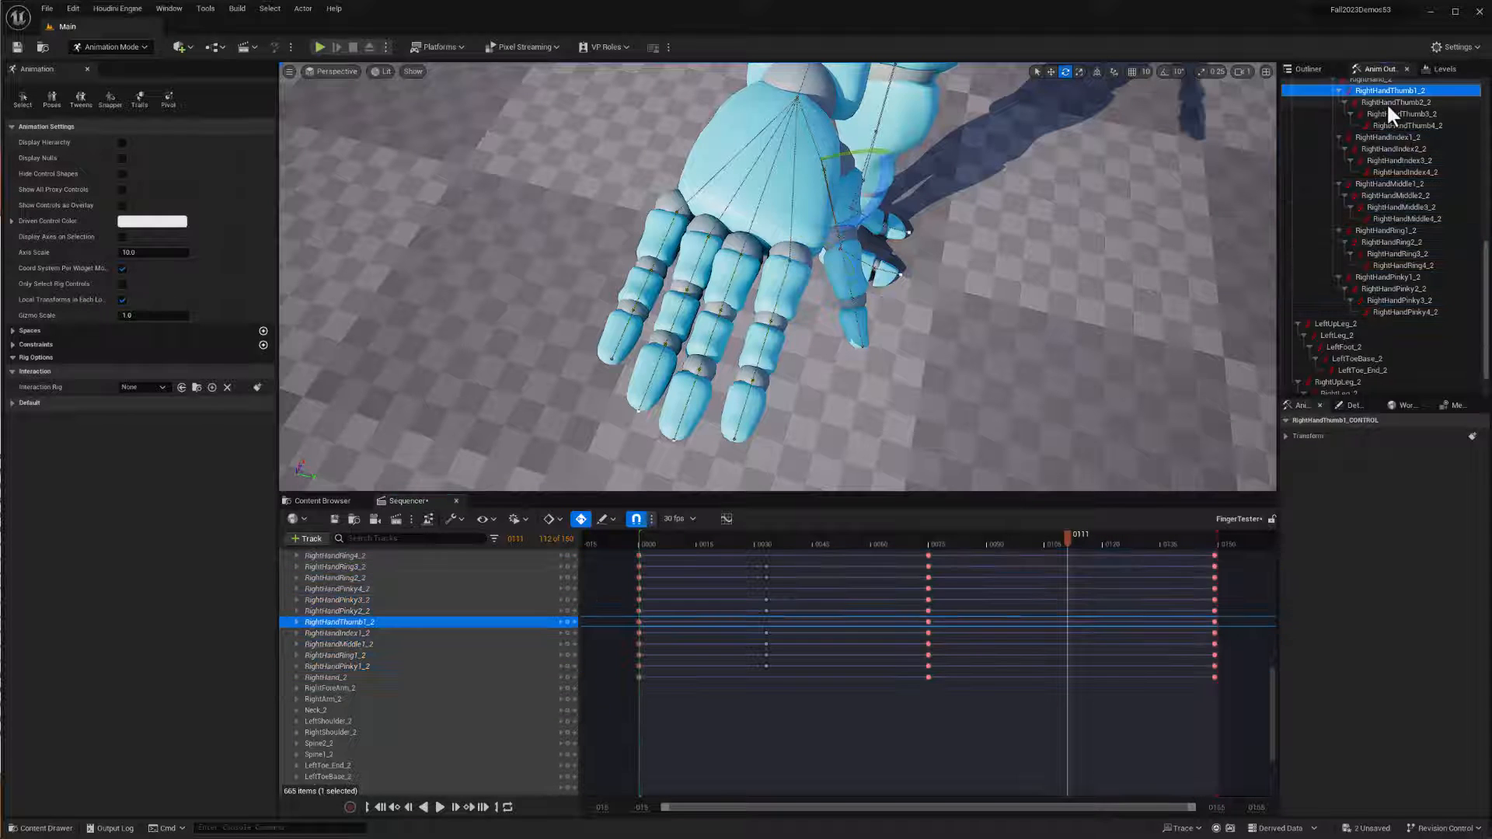
pyautogui.keyDown('ctrl'); pyautogui.click(1387, 102); pyautogui.keyUp('ctrl')
pyautogui.keyDown('ctrl'); pyautogui.click(1386, 113); pyautogui.keyUp('ctrl')
pyautogui.keyDown('alt'); pyautogui.moveTo(1140, 300); pyautogui.dragTo(943, 240); pyautogui.keyUp('alt')
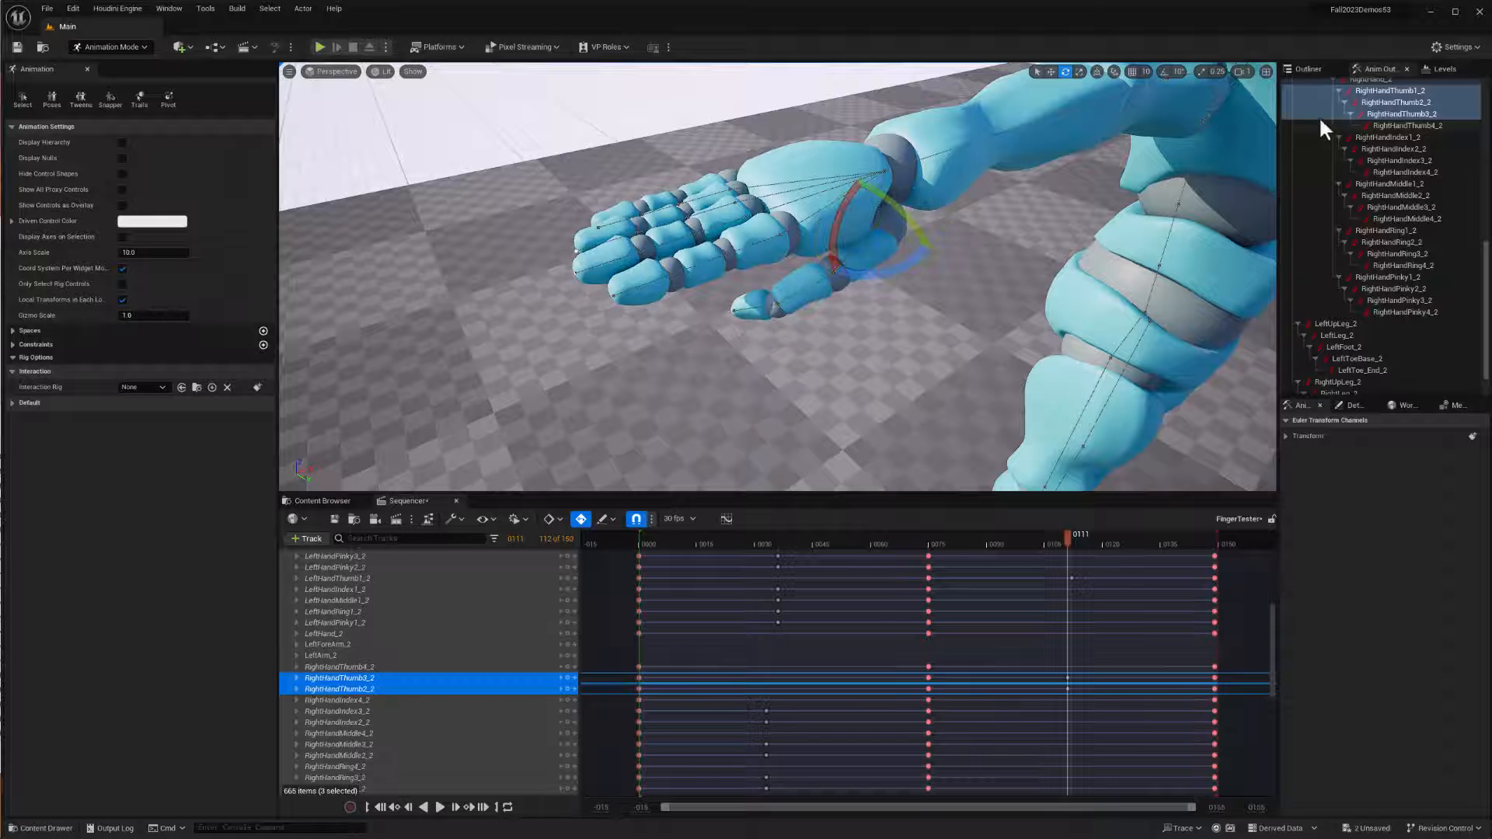
# Deselect RightHandThumb1_2 and curl joints 2 and 3 of the right thumb further inward at frame 111, then scrub back to frame 70
pyautogui.keyDown('ctrl'); pyautogui.click(1391, 91); pyautogui.keyUp('ctrl')
pyautogui.moveTo(878, 291); pyautogui.dragTo(850, 324)
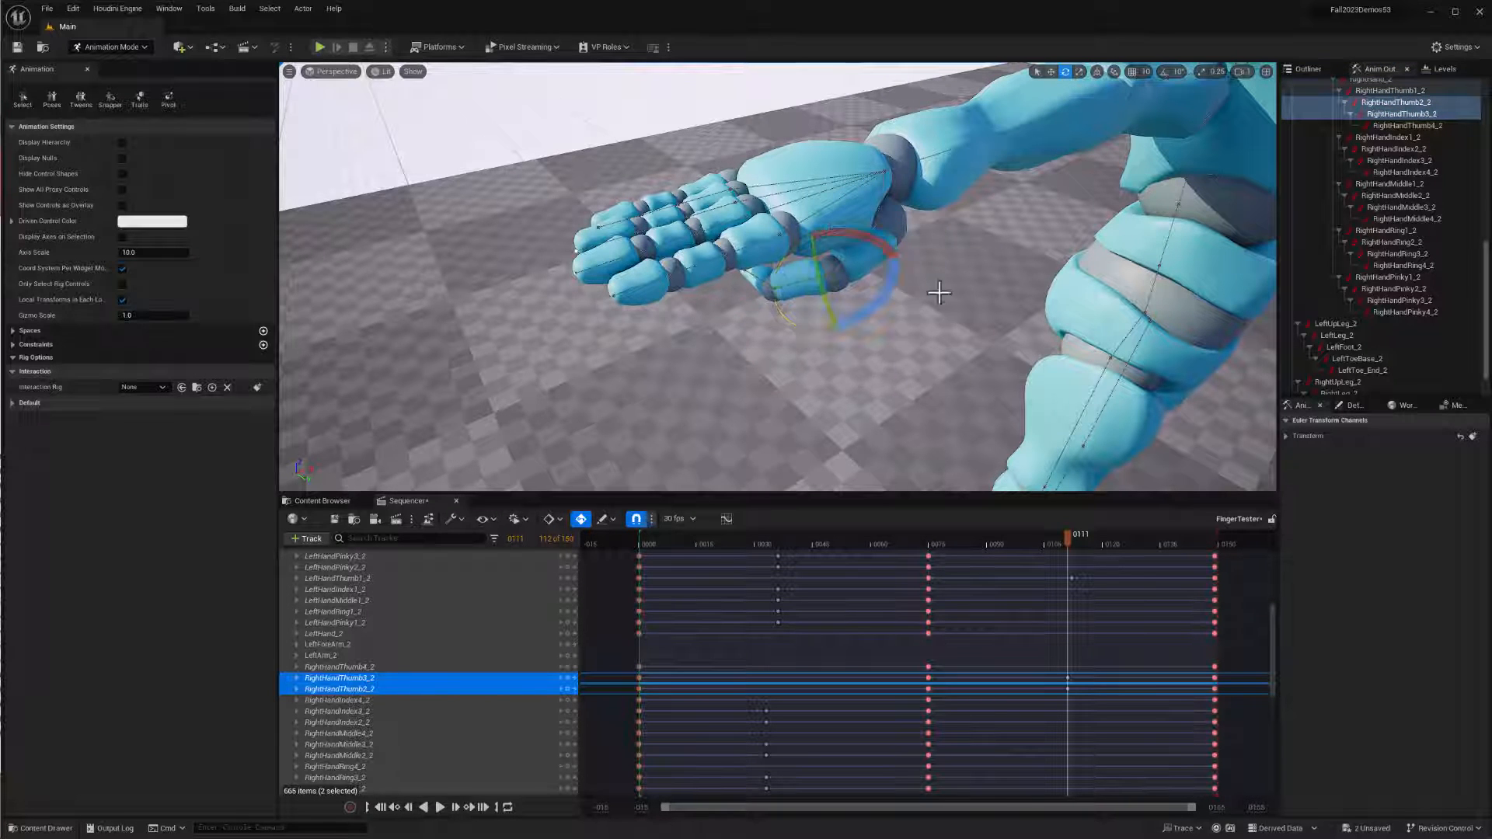
pyautogui.keyDown('alt'); pyautogui.moveTo(1030, 283); pyautogui.dragTo(1135, 175); pyautogui.keyUp('alt')
pyautogui.keyDown('alt'); pyautogui.moveTo(990, 340); pyautogui.dragTo(1010, 320); pyautogui.keyUp('alt')
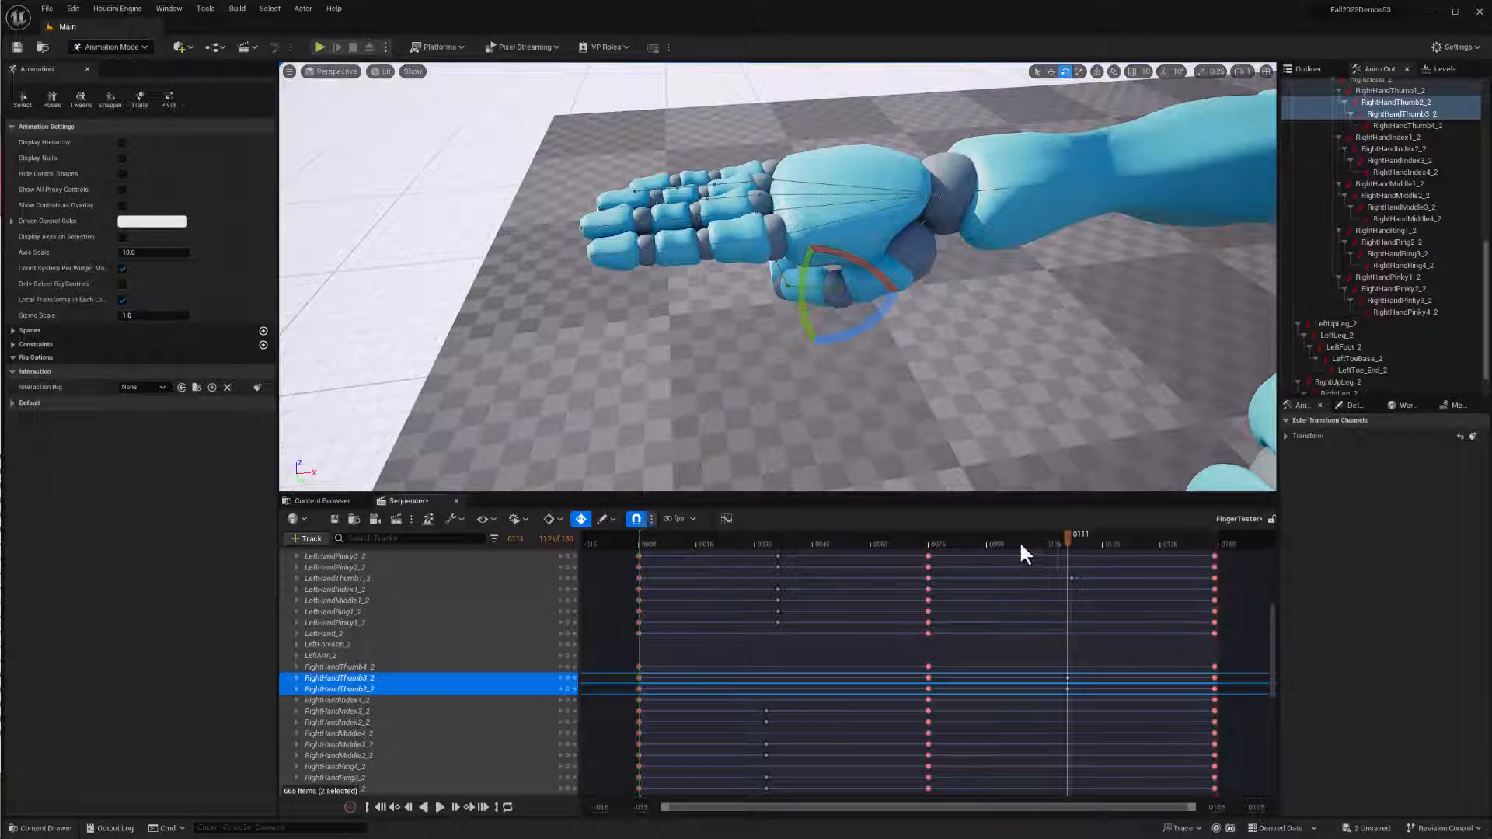
pyautogui.moveTo(1020, 544); pyautogui.dragTo(910, 544)
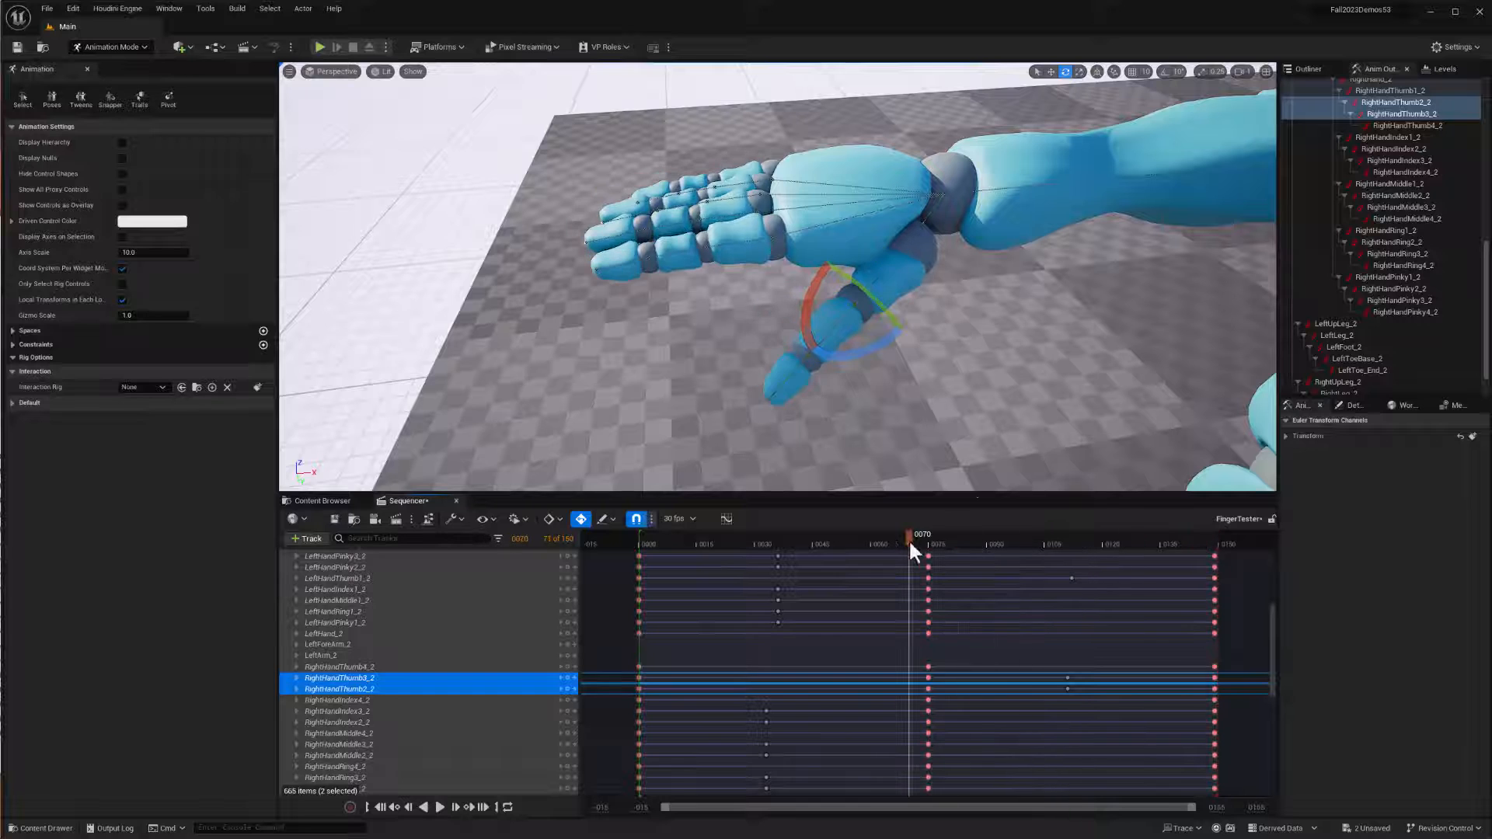
# Frame Y_Bot's whole upper body and collapse the FKControlRig track under Y_Bot
pyautogui.scroll(-10, 1037, 355)
pyautogui.scroll(5, 1029, 359)
pyautogui.keyDown('alt'); pyautogui.moveTo(1022, 360); pyautogui.dragTo(1102, 353); pyautogui.keyUp('alt')
pyautogui.keyDown('alt'); pyautogui.moveTo(1107, 353); pyautogui.dragTo(1080, 354, button='middle'); pyautogui.keyUp('alt')
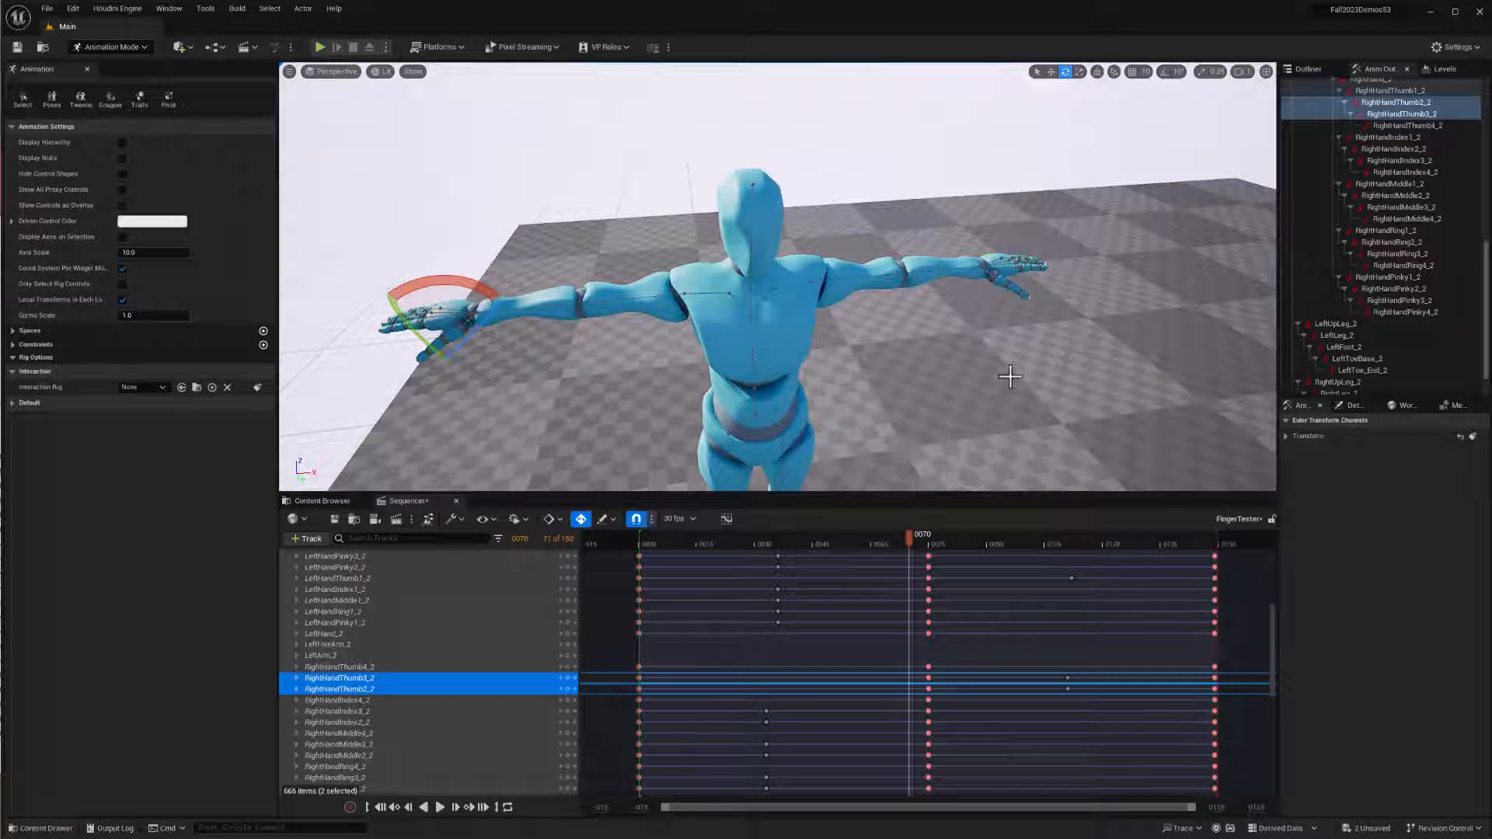
pyautogui.scroll(5, 689, 636)
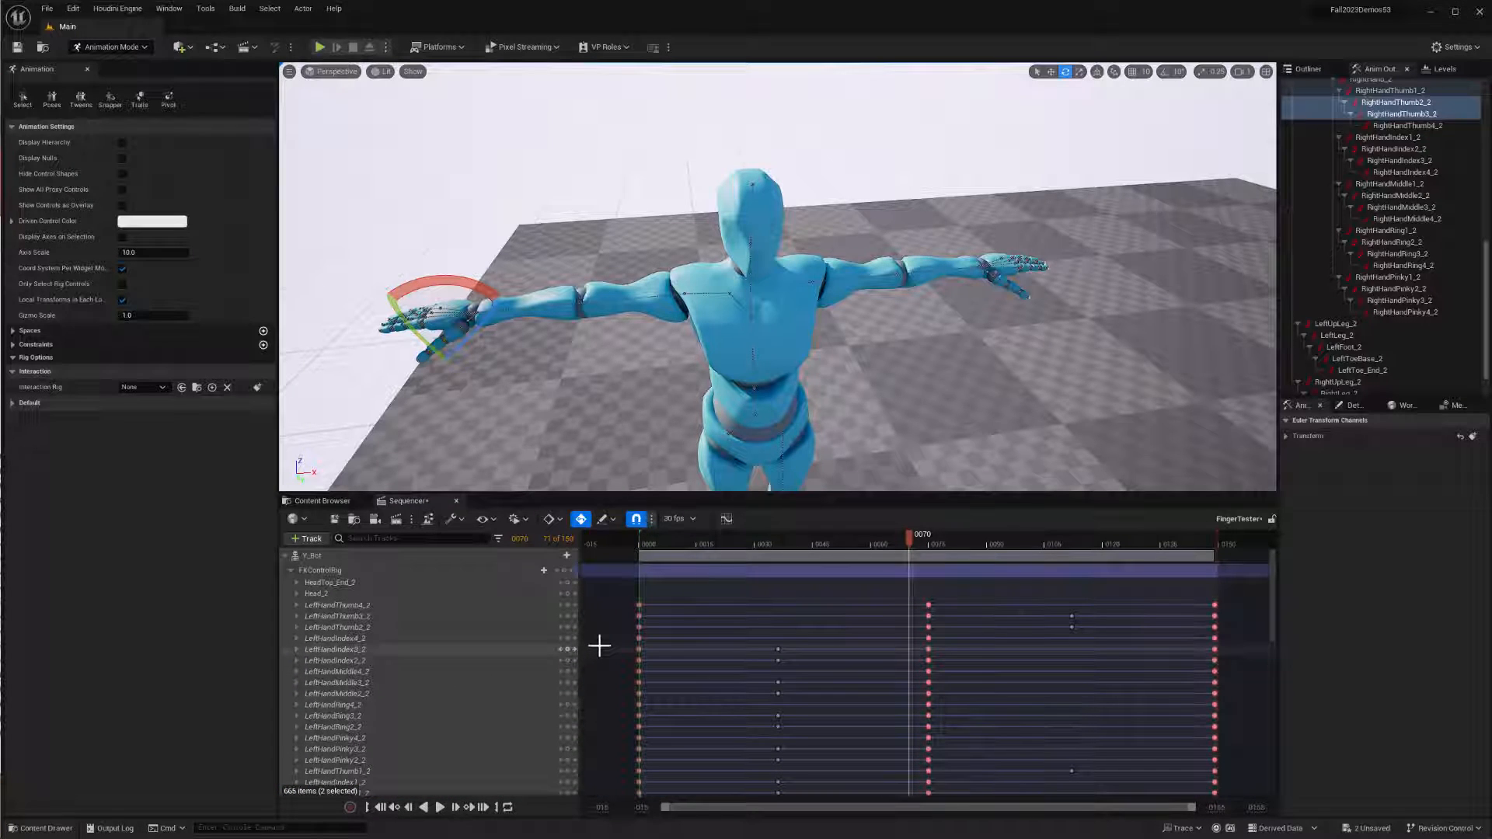
pyautogui.click(291, 571)
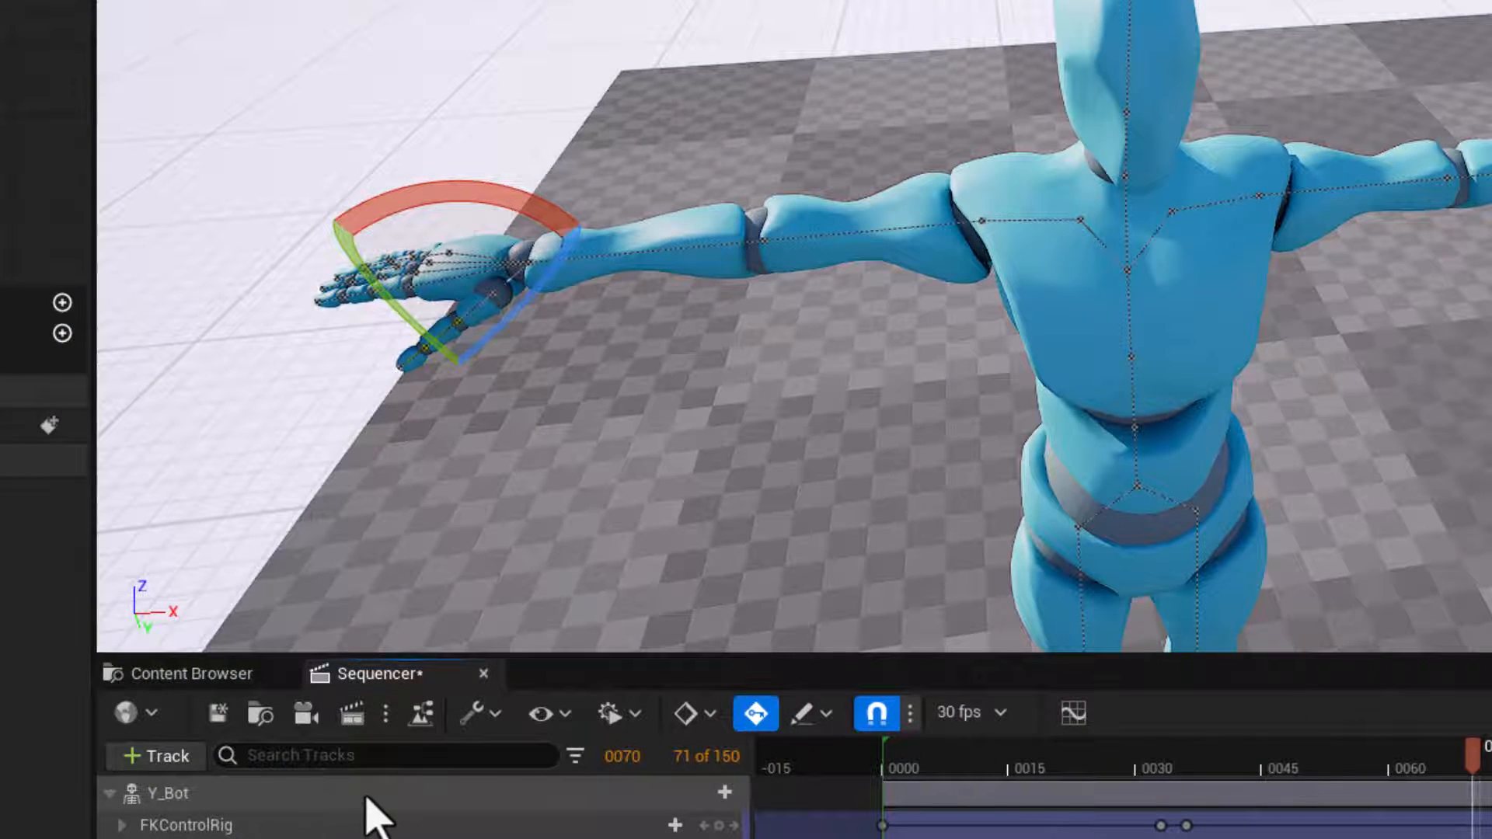
# Bake the Y_Bot track to an animation sequence named YBotFingerTest in the Mixamo/YBot folder, keeping the default export options
pyautogui.rightClick(367, 790)
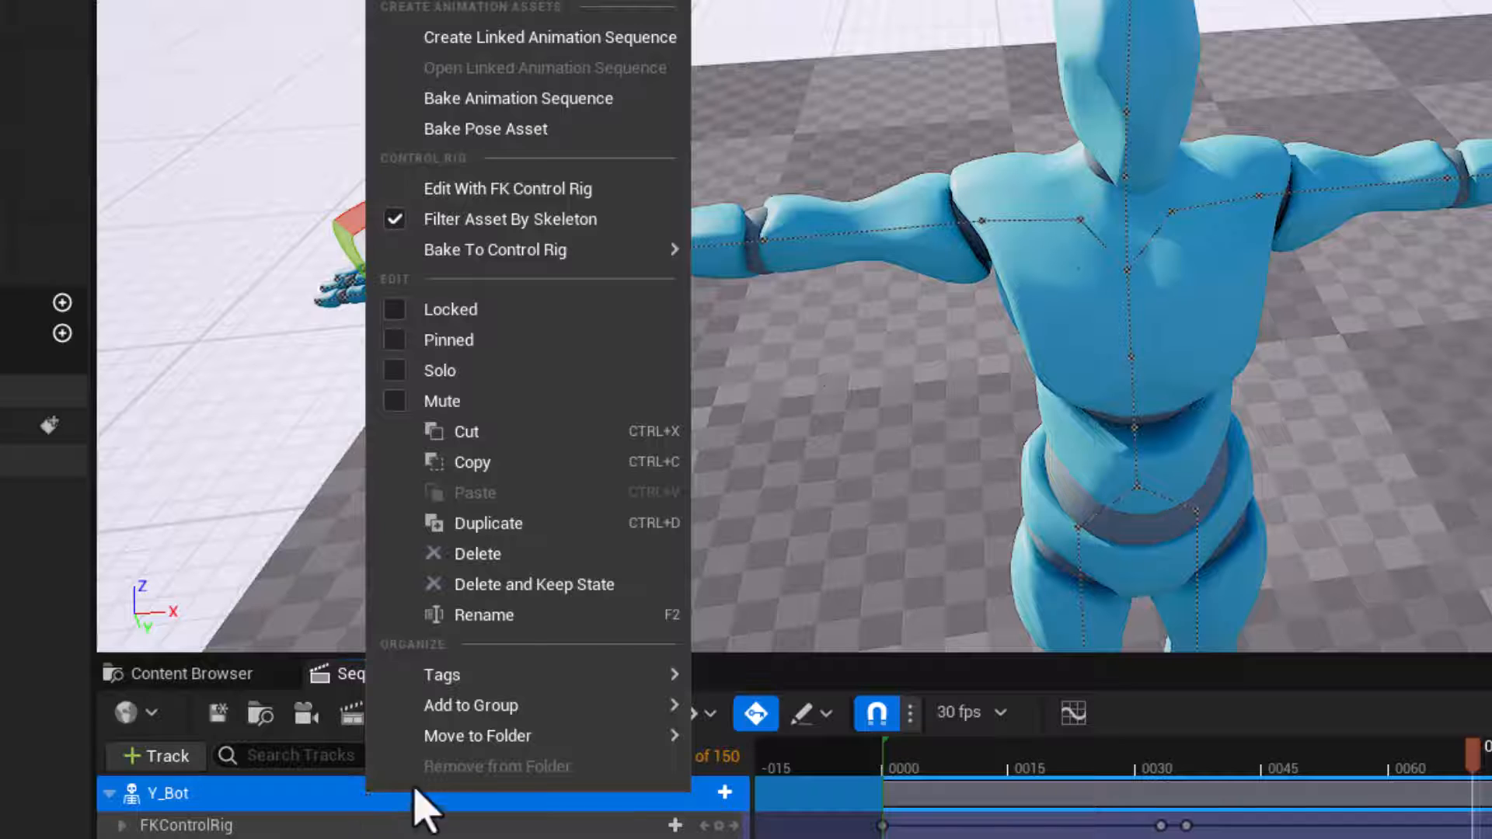
pyautogui.click(514, 98)
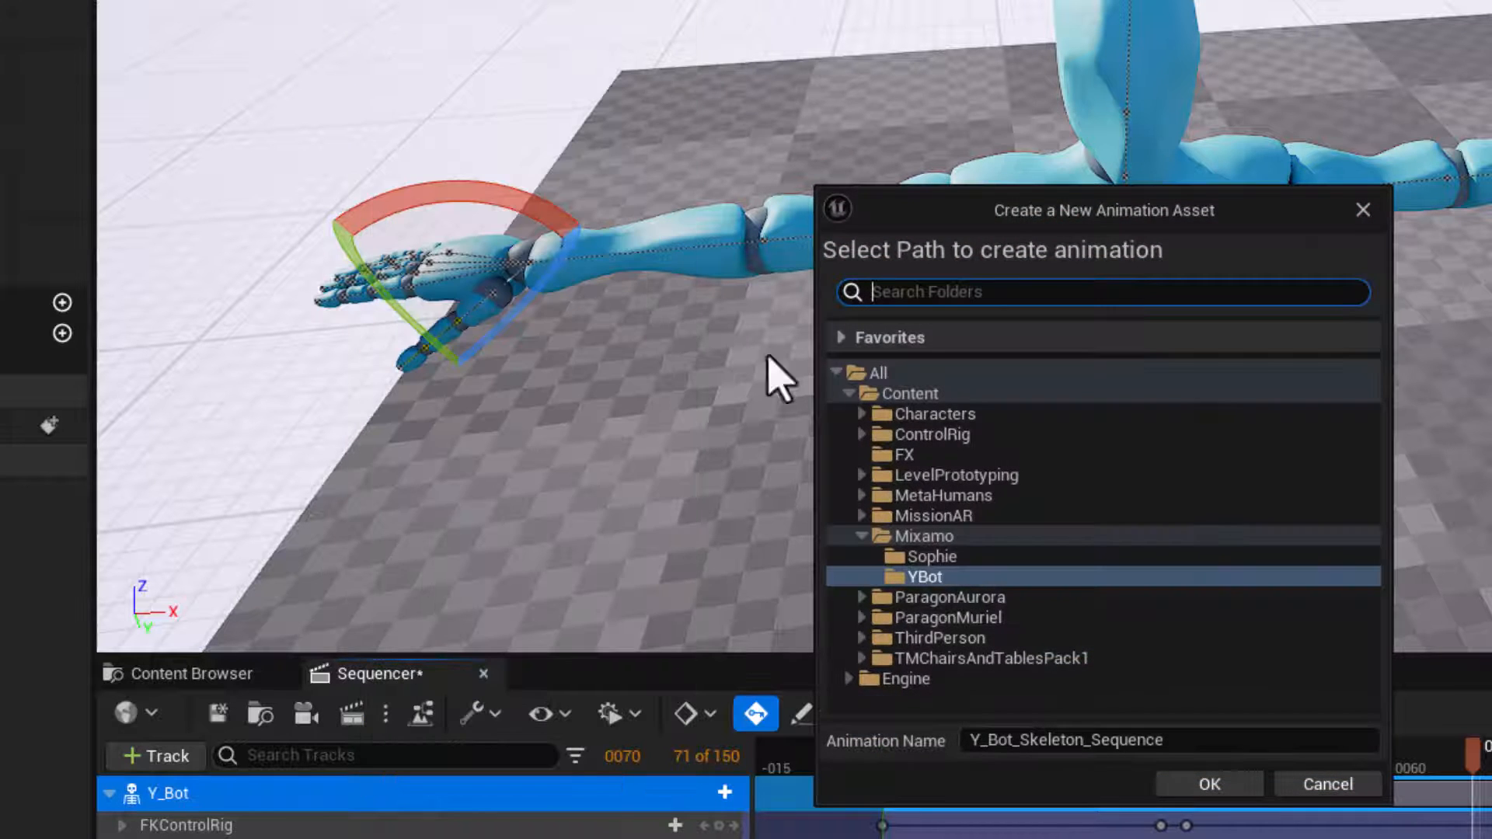
pyautogui.click(913, 581)
pyautogui.click(1046, 738)
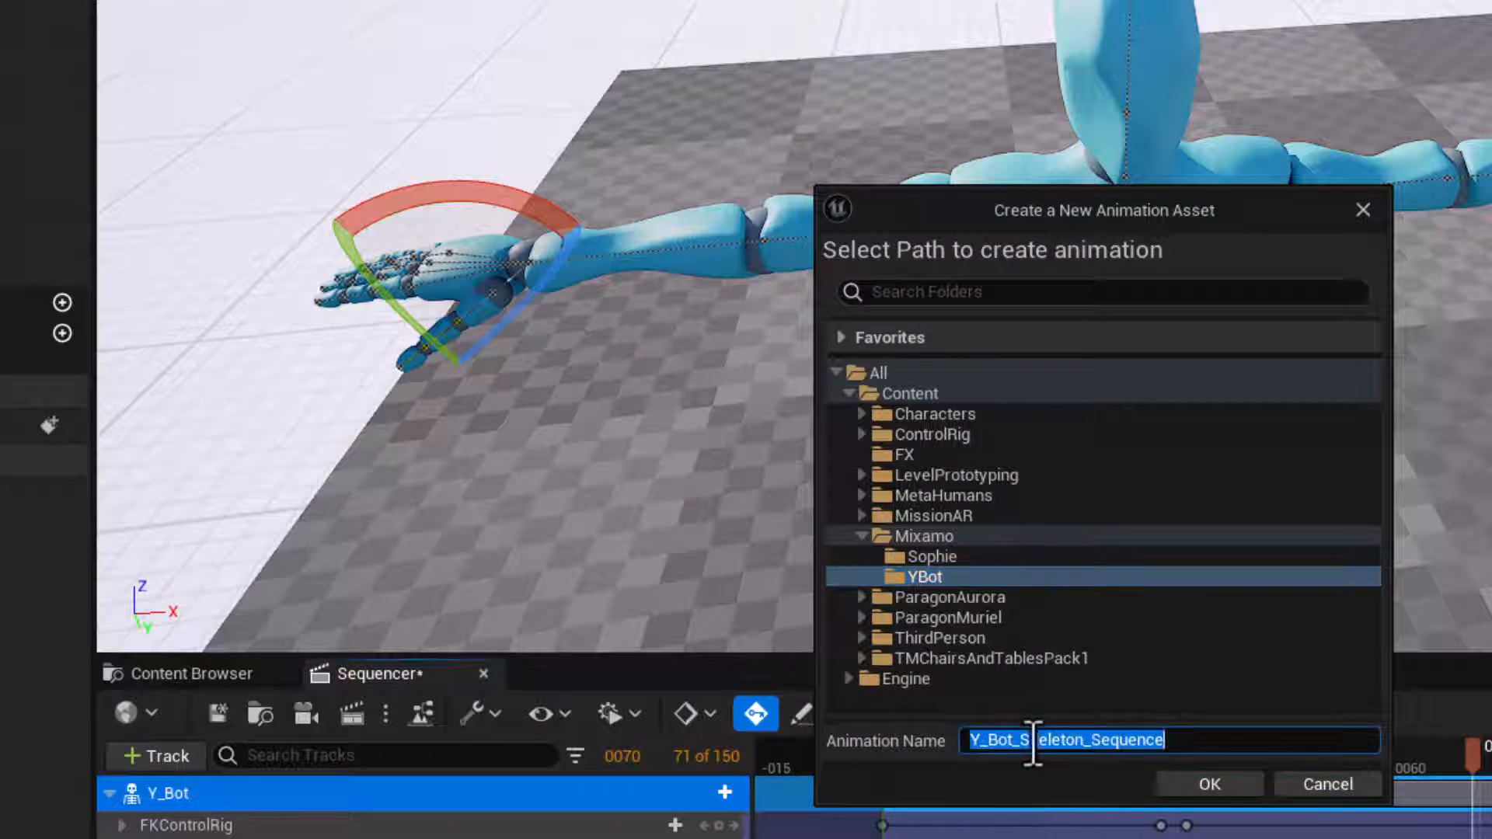
pyautogui.write('YBotFingerTest')
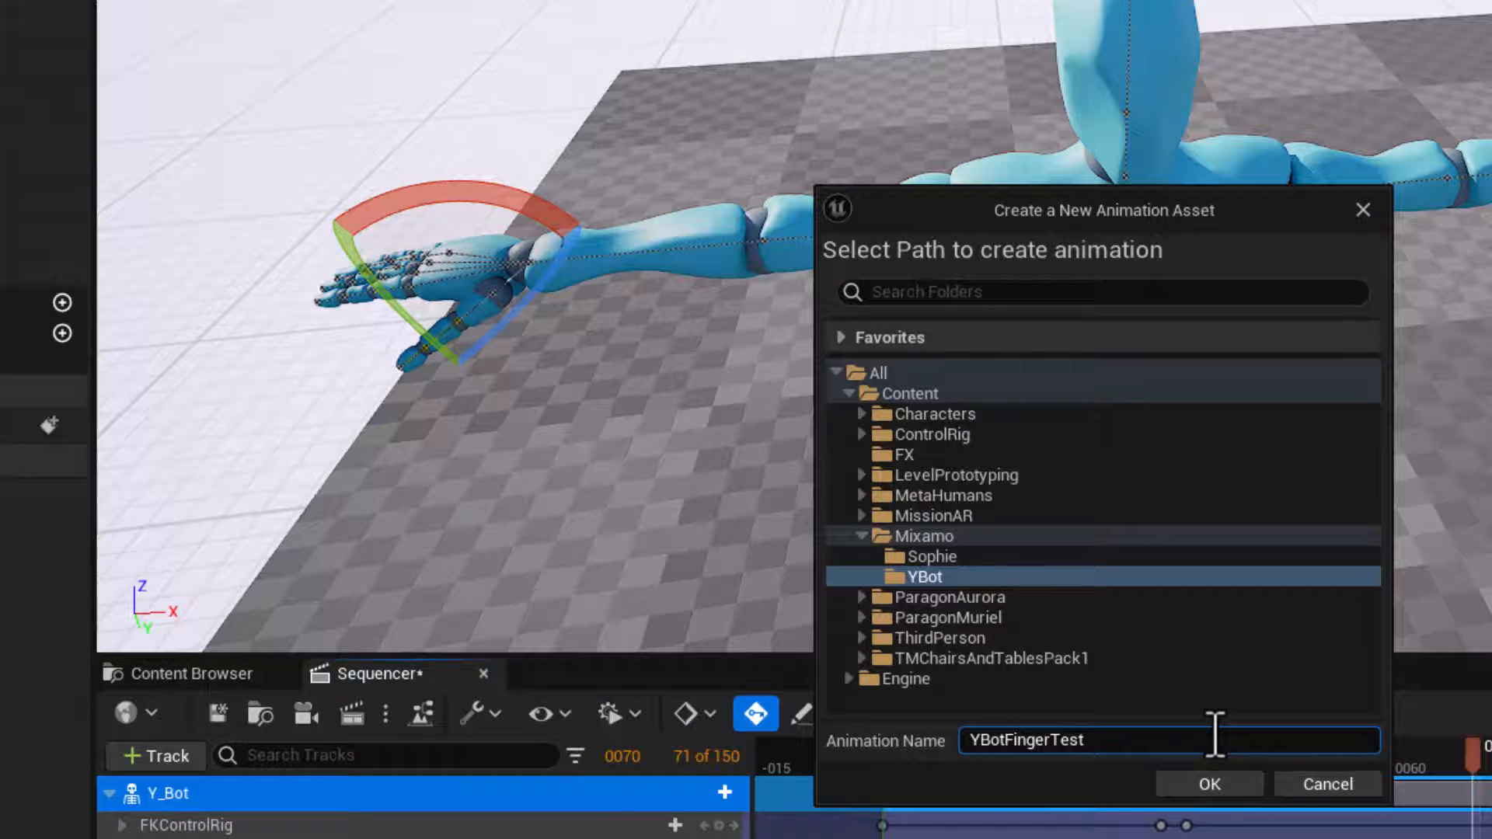
pyautogui.click(1217, 786)
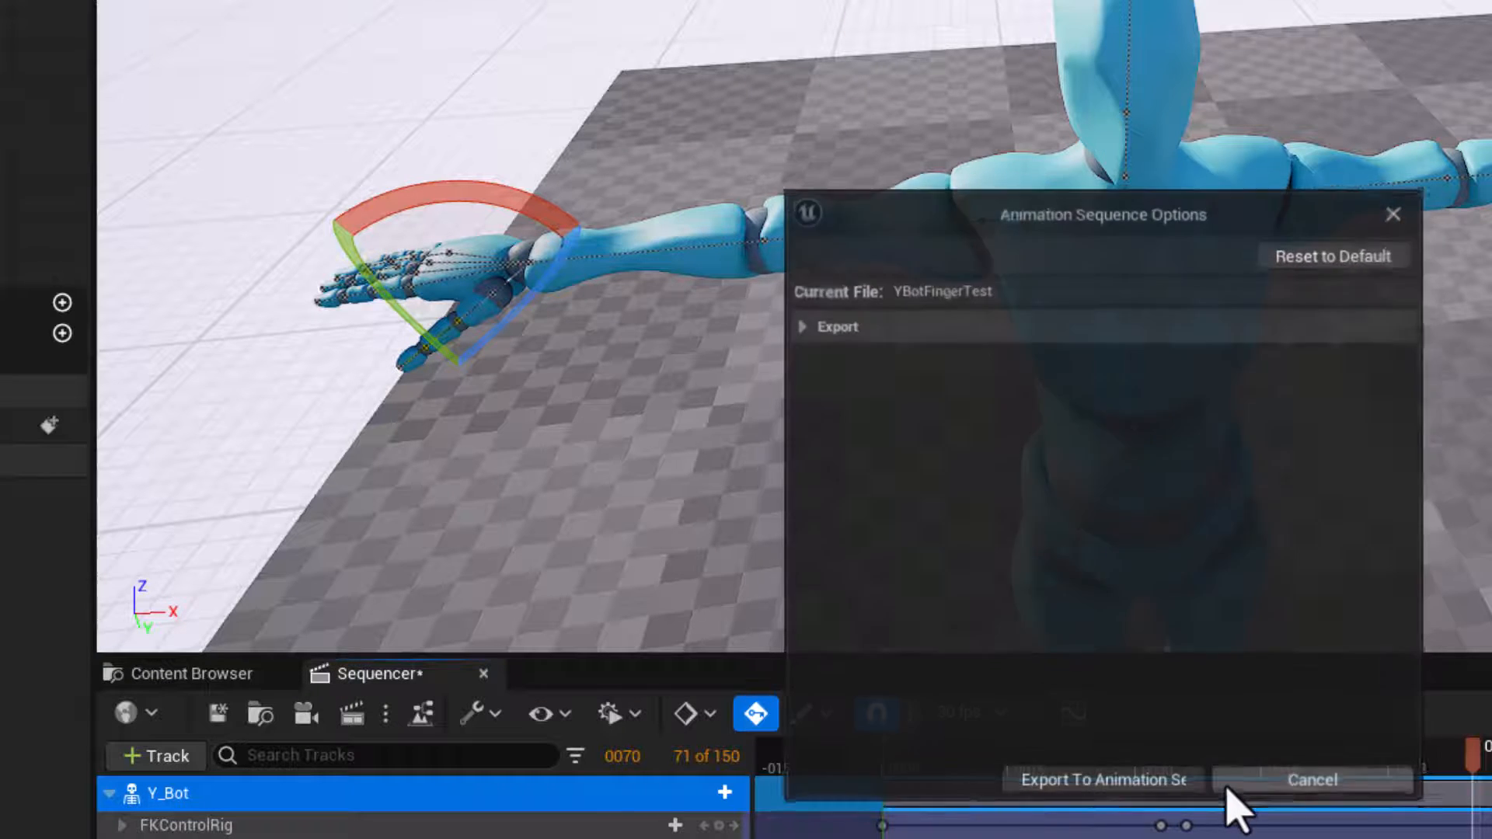
pyautogui.click(1105, 782)
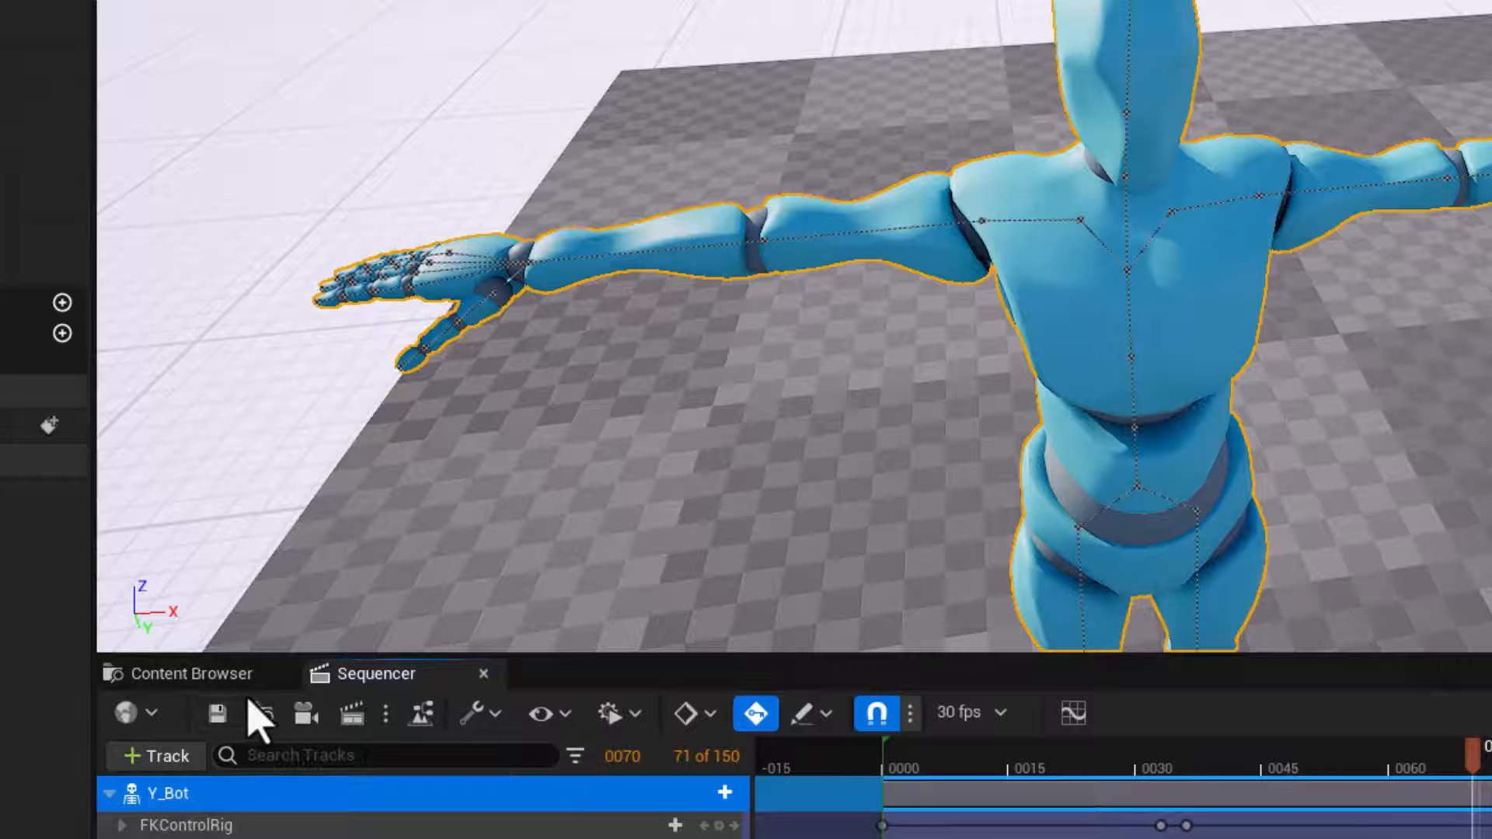
# Open the RTG_YBotToManny retargeter from the YBot folder and play the YBotFingerTest animation in it
pyautogui.click(204, 675)
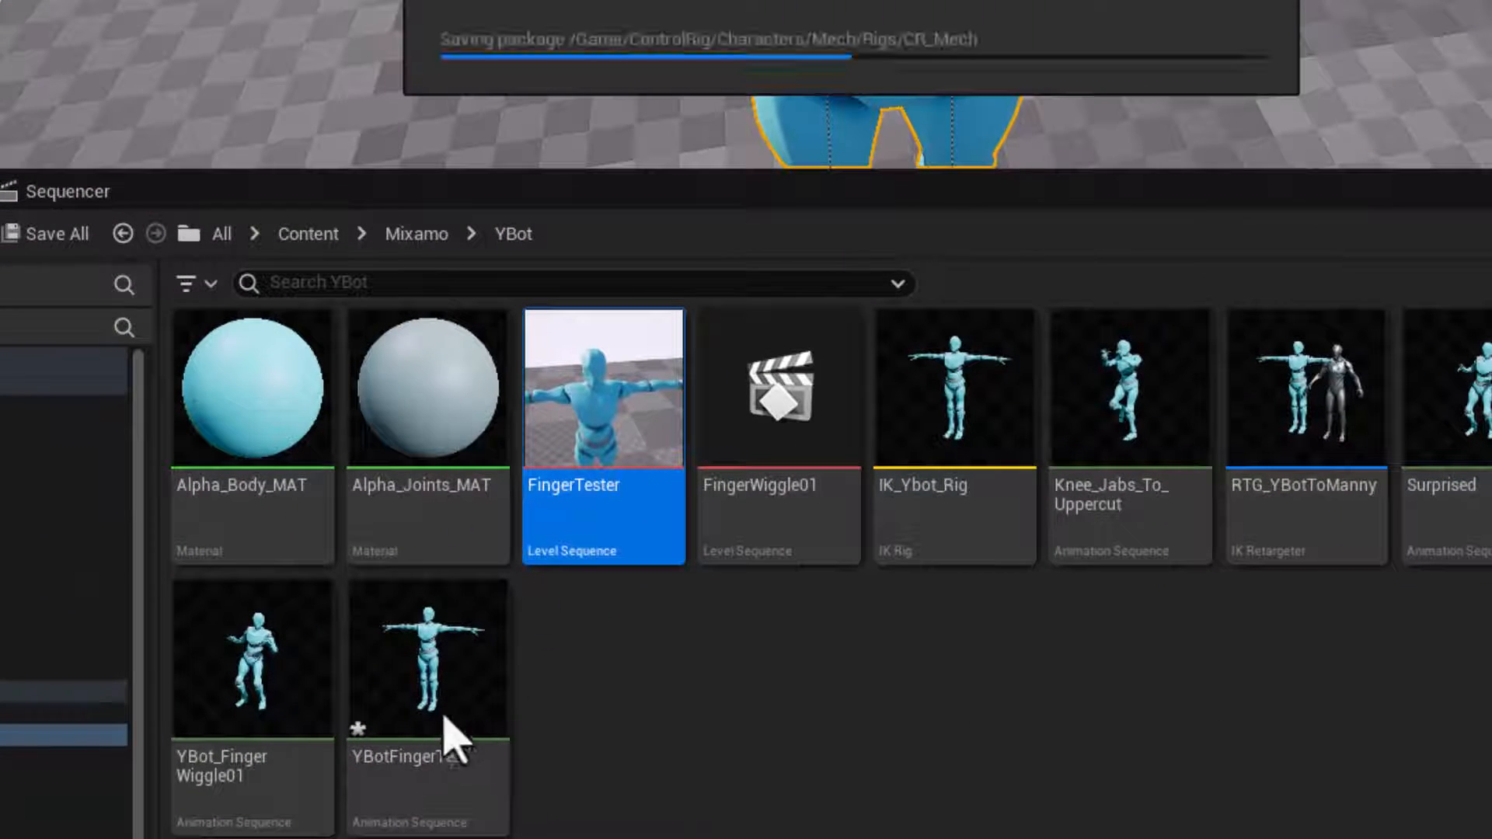
pyautogui.click(416, 680)
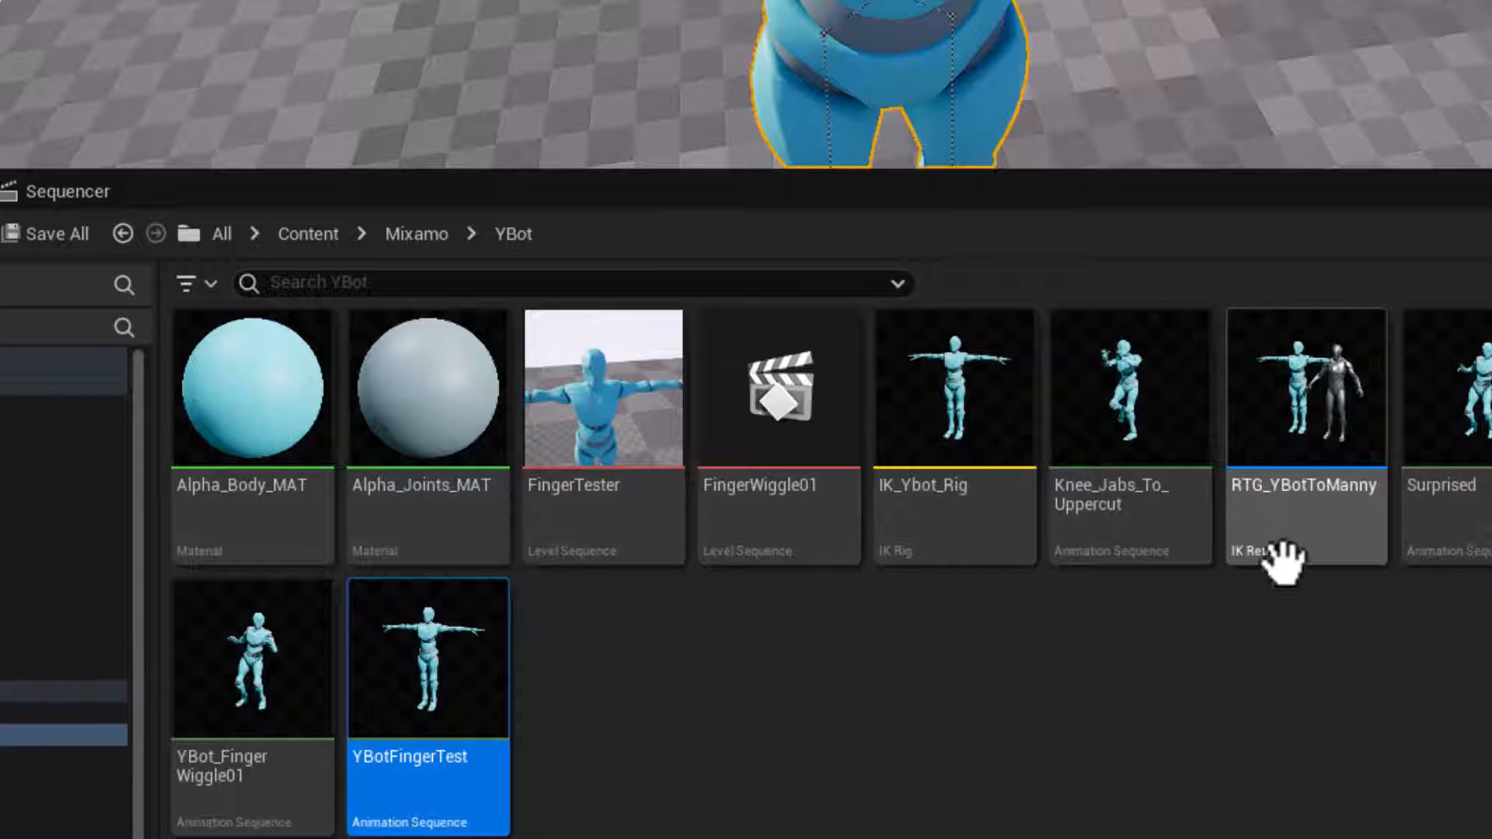
pyautogui.doubleClick(1294, 412)
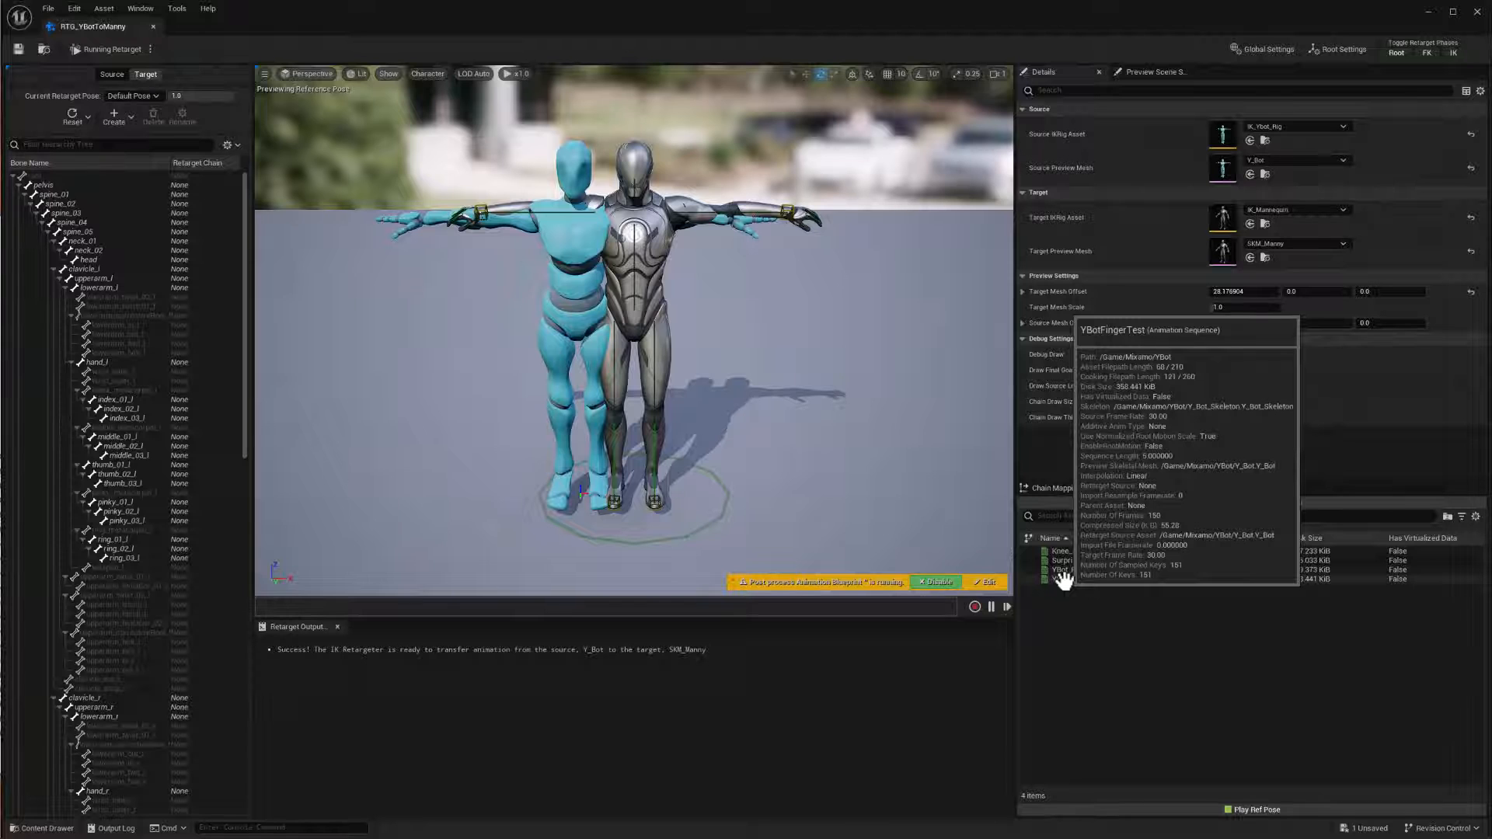
pyautogui.click(1063, 579)
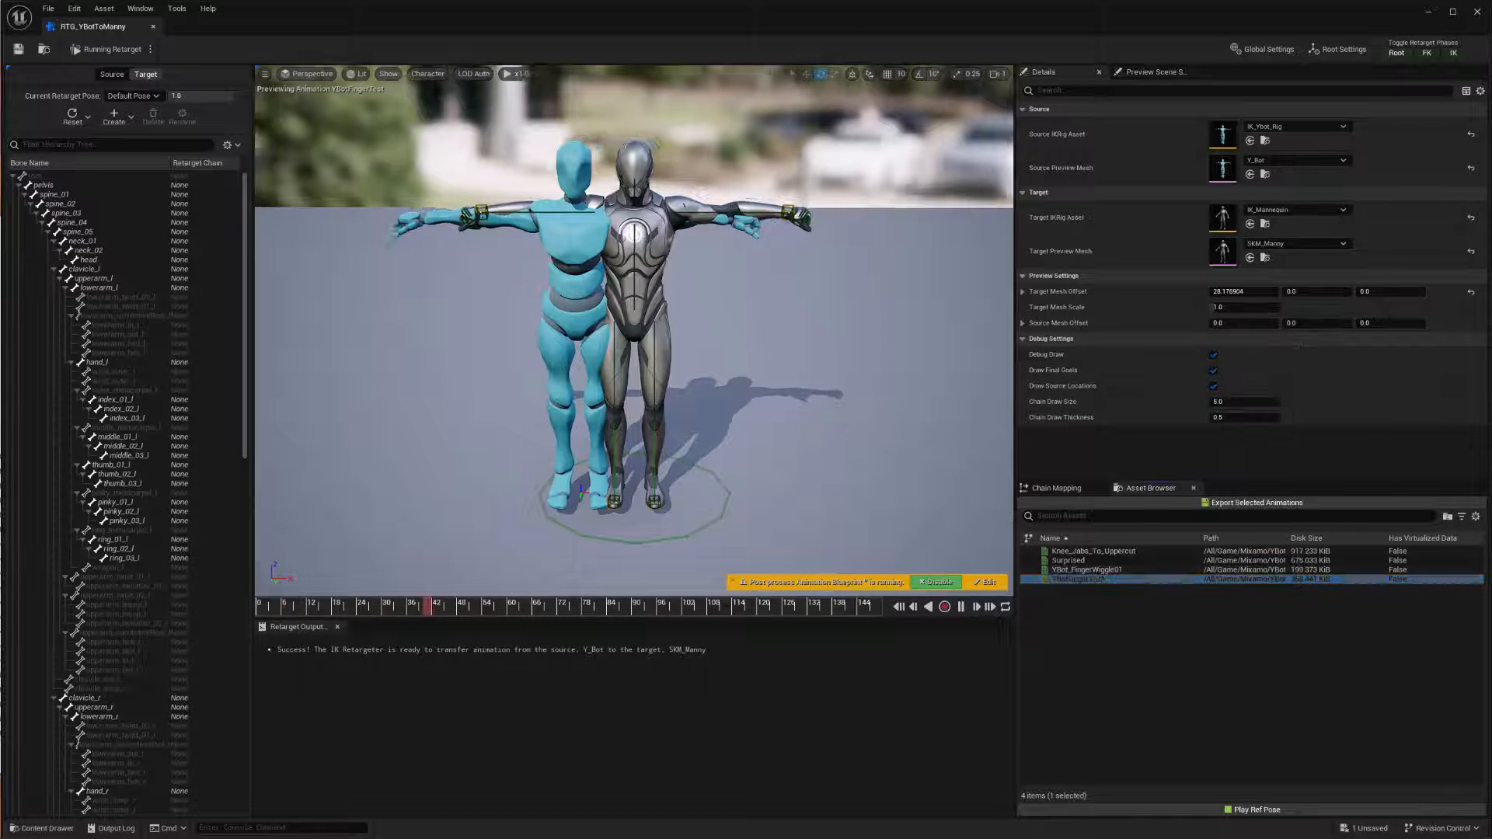
# Pause the preview at about frame 47 and compare the finger and thumb curl of Manny's left hand with Y_Bot's
pyautogui.keyDown('alt'); pyautogui.moveTo(684, 327); pyautogui.dragTo(552, 369); pyautogui.keyUp('alt')
pyautogui.scroll(5, 634, 331)
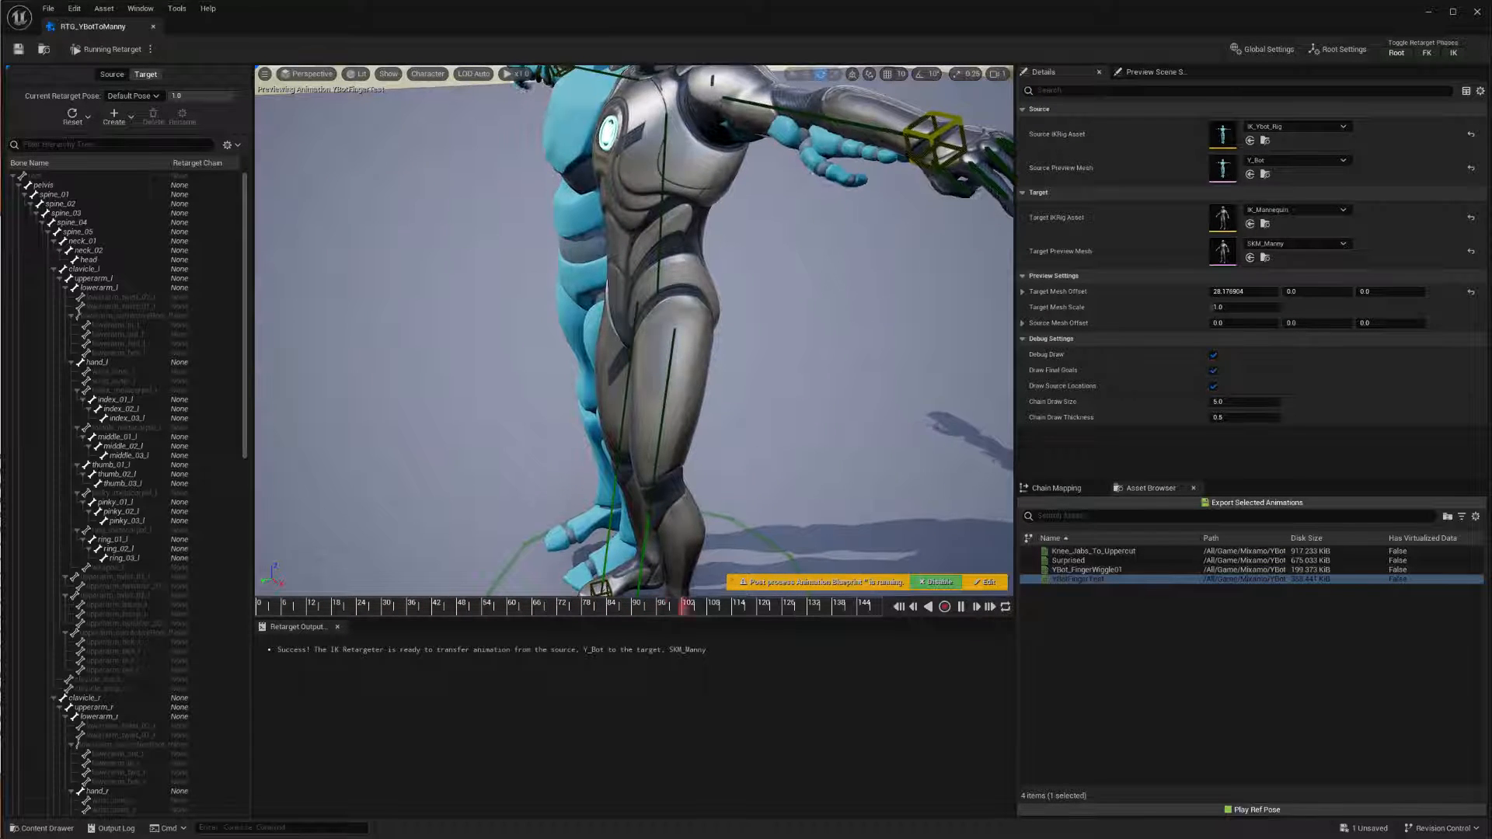
pyautogui.moveTo(810, 309); pyautogui.dragTo(703, 295, button='right')
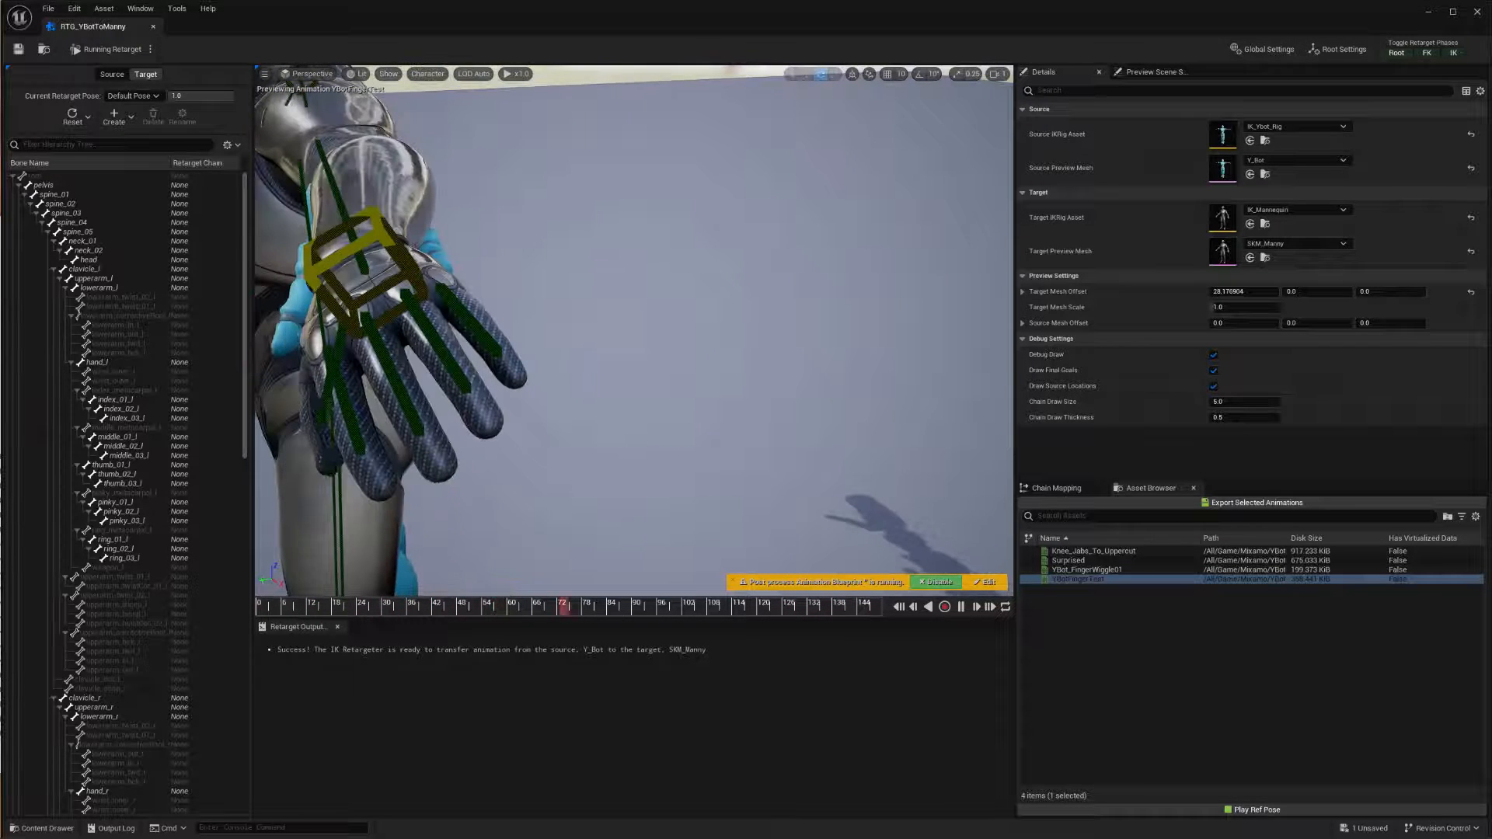
pyautogui.click(960, 606)
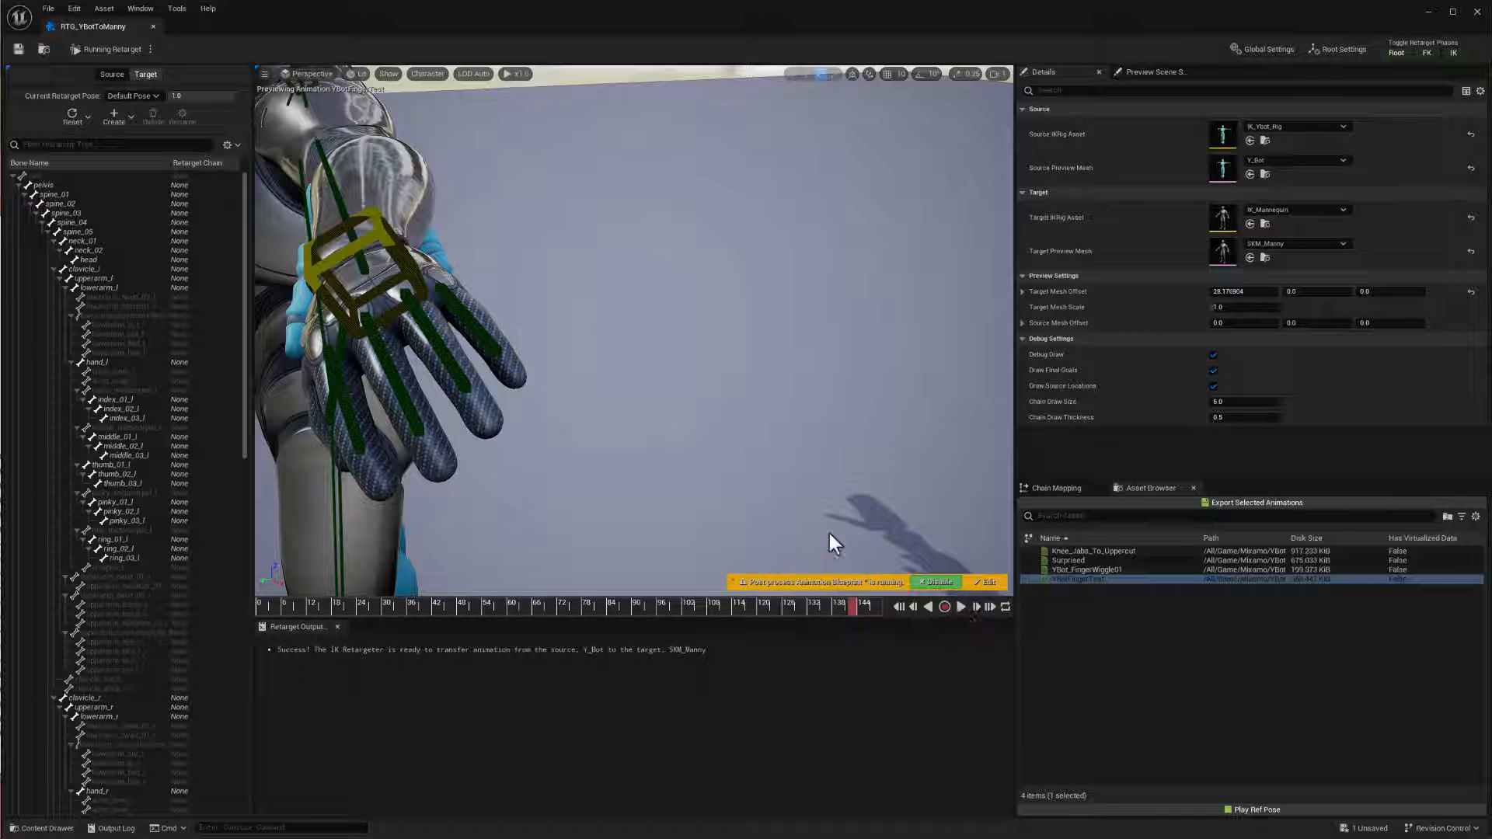
pyautogui.moveTo(657, 417); pyautogui.dragTo(544, 422, button='right')
pyautogui.moveTo(789, 427); pyautogui.dragTo(715, 561, button='right')
pyautogui.moveTo(538, 610); pyautogui.dragTo(457, 608)
pyautogui.moveTo(738, 461); pyautogui.dragTo(622, 427, button='right')
pyautogui.moveTo(686, 331); pyautogui.dragTo(622, 268, button='right')
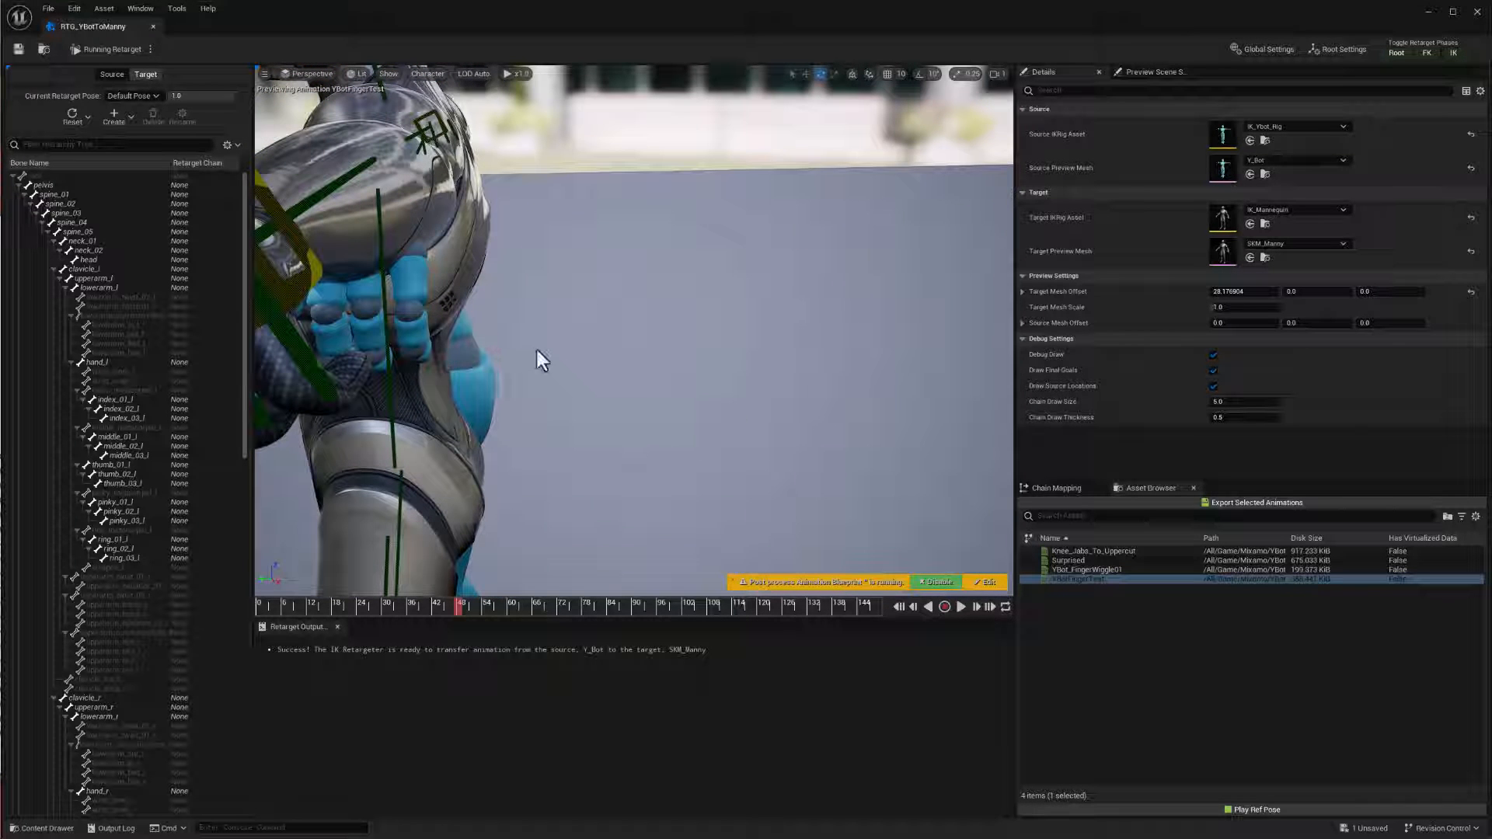
pyautogui.moveTo(544, 393); pyautogui.dragTo(533, 373, button='right')
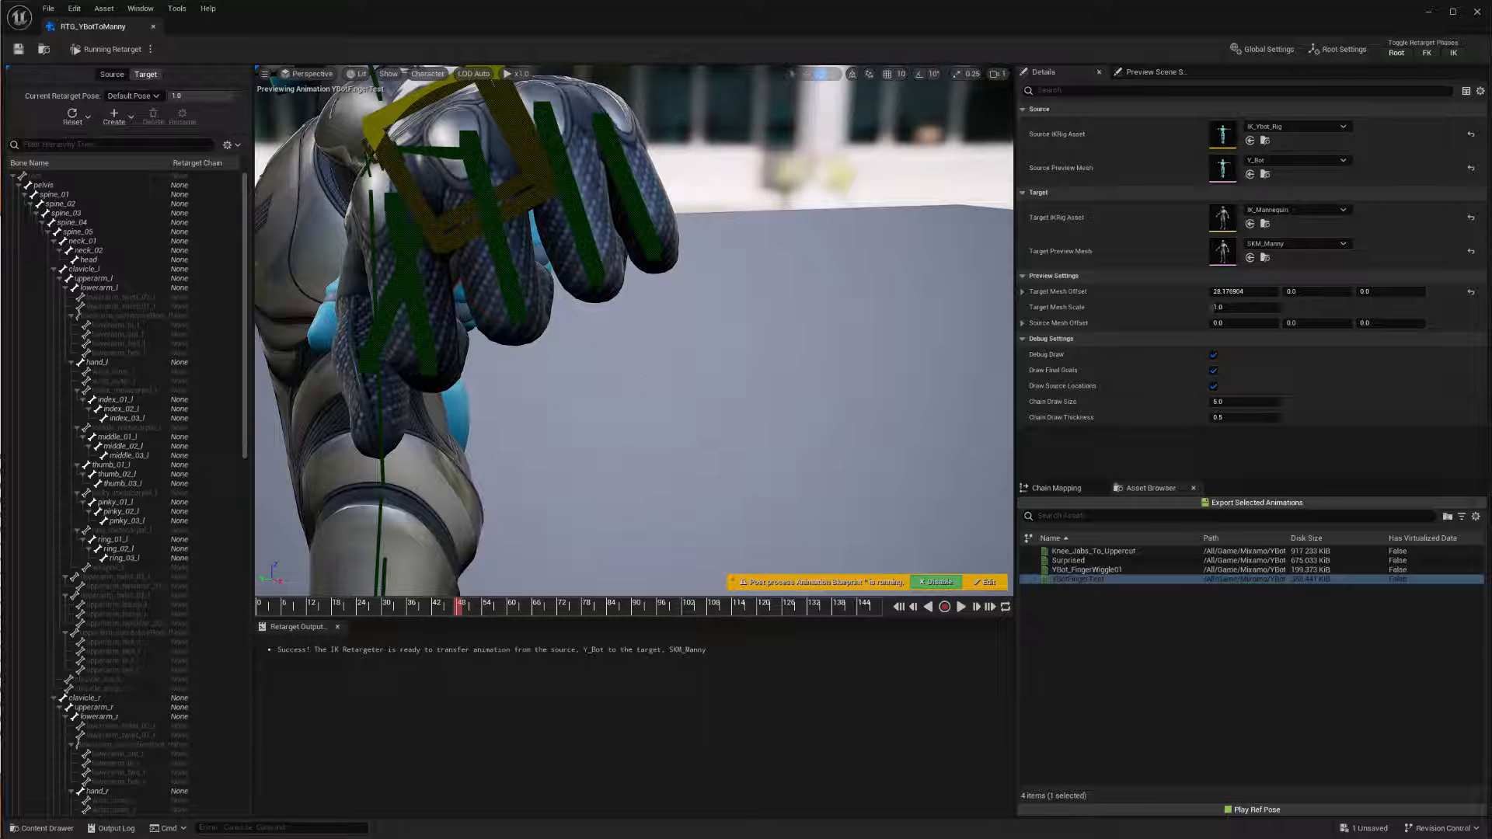
pyautogui.moveTo(650, 379); pyautogui.dragTo(650, 379, button='right')
pyautogui.moveTo(712, 416); pyautogui.dragTo(748, 446, button='right')
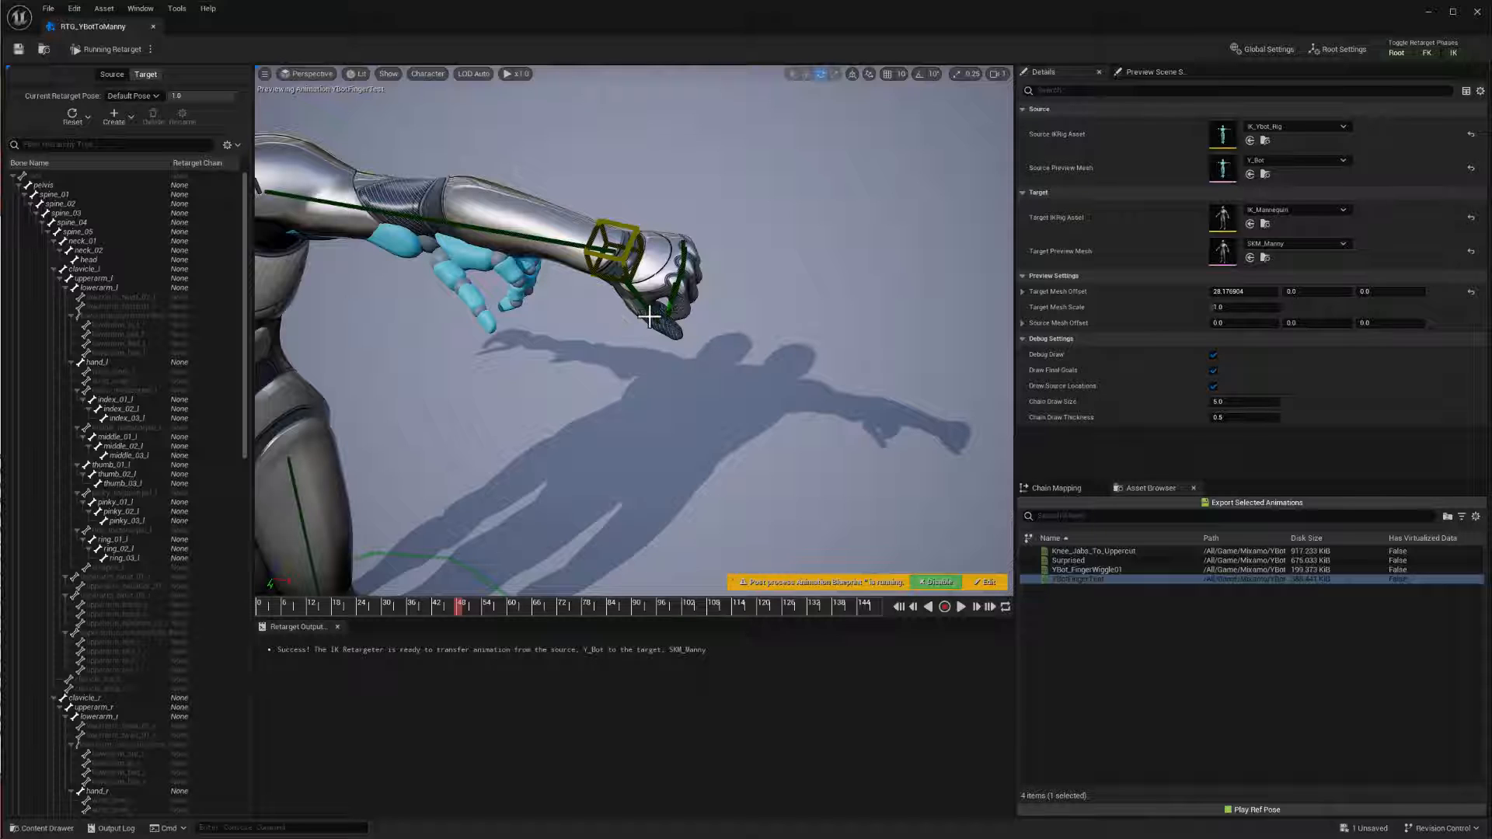
pyautogui.moveTo(715, 294); pyautogui.dragTo(735, 296, button='right')
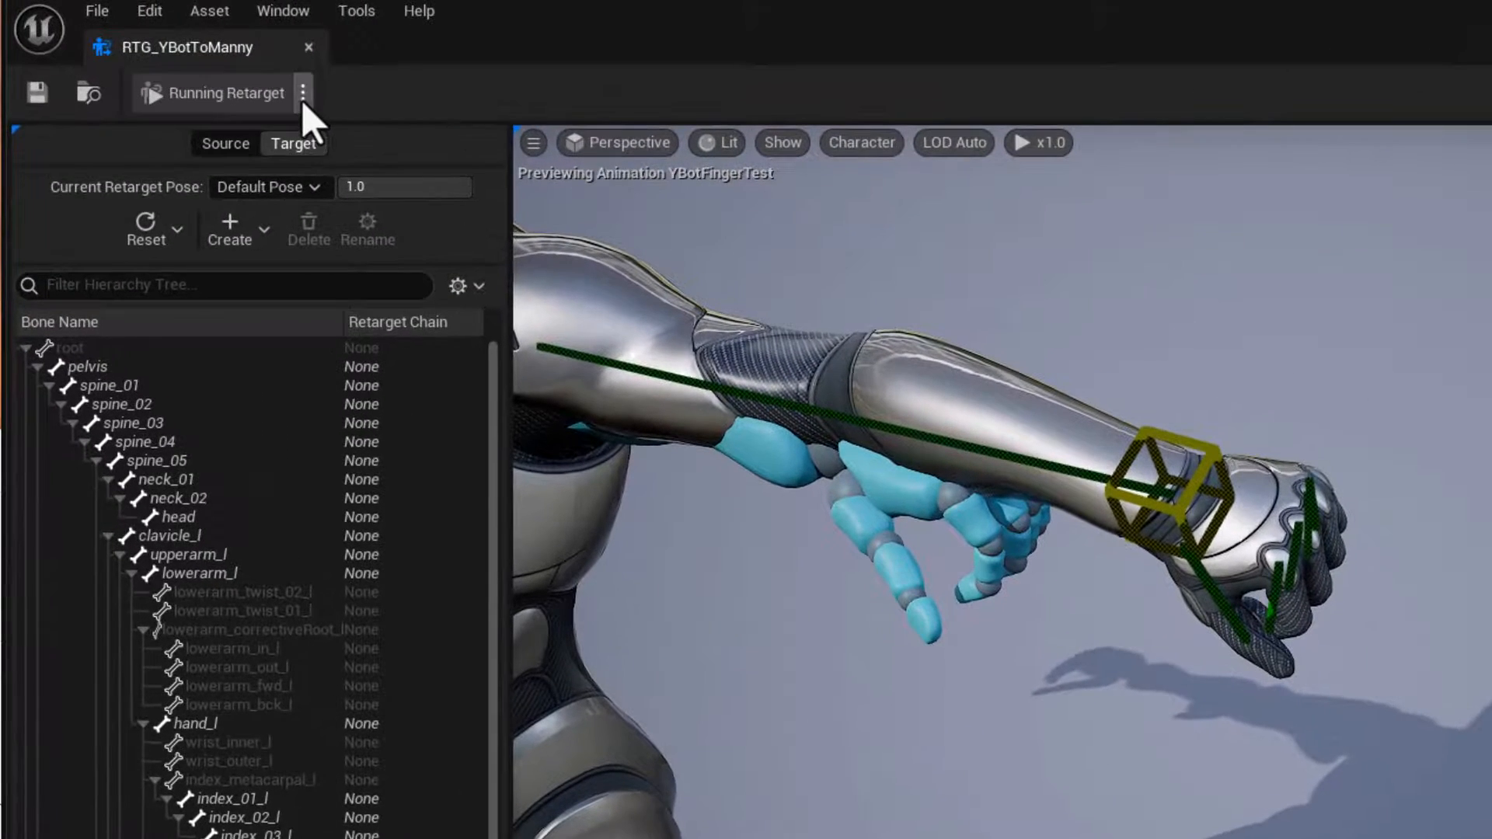
# Switch to editing the retarget pose and rotate Manny's hand_l and hand_r together by about -18.77° on X
pyautogui.click(302, 93)
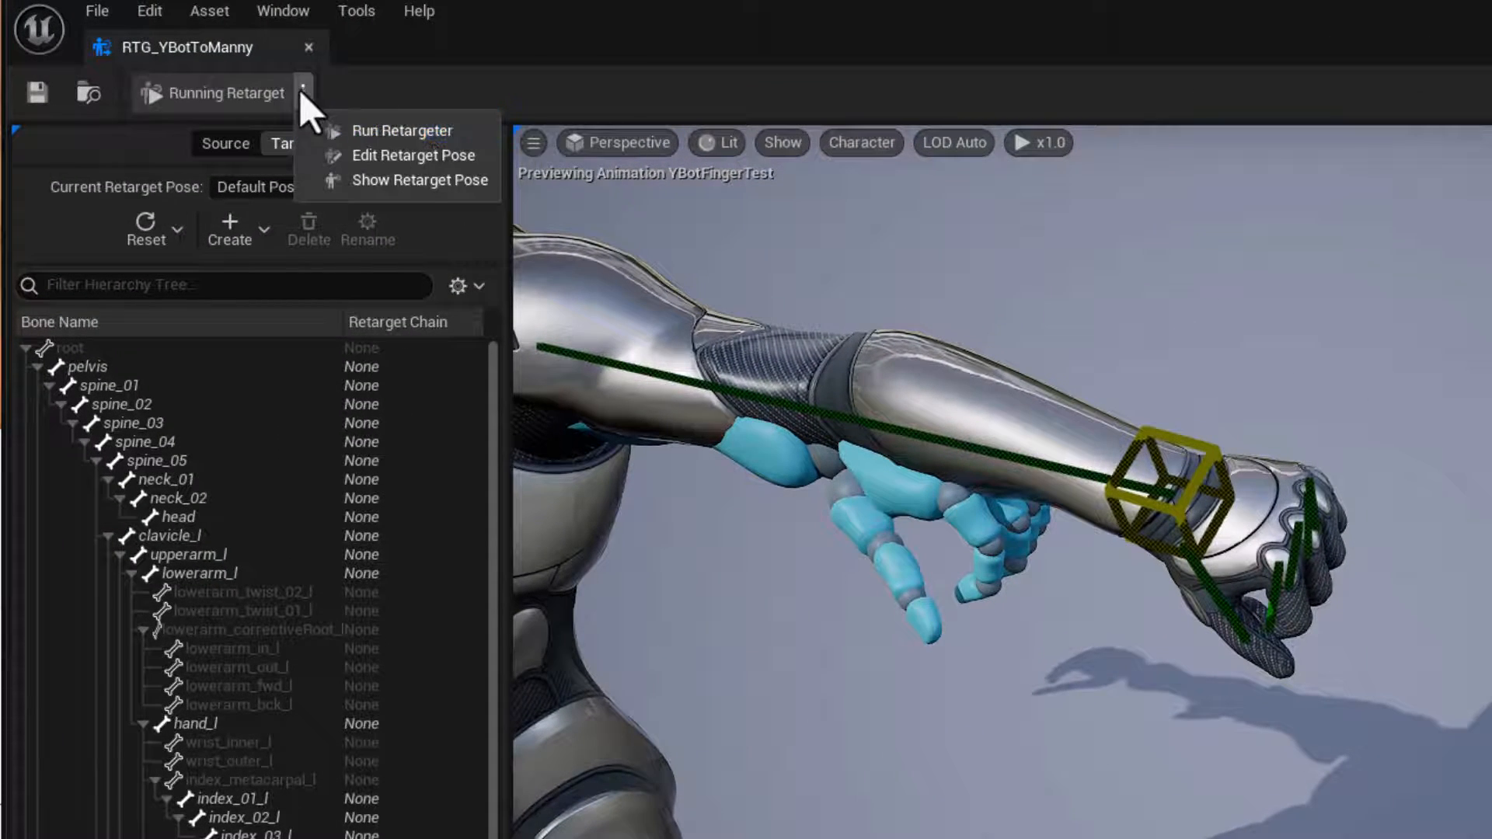
pyautogui.click(381, 157)
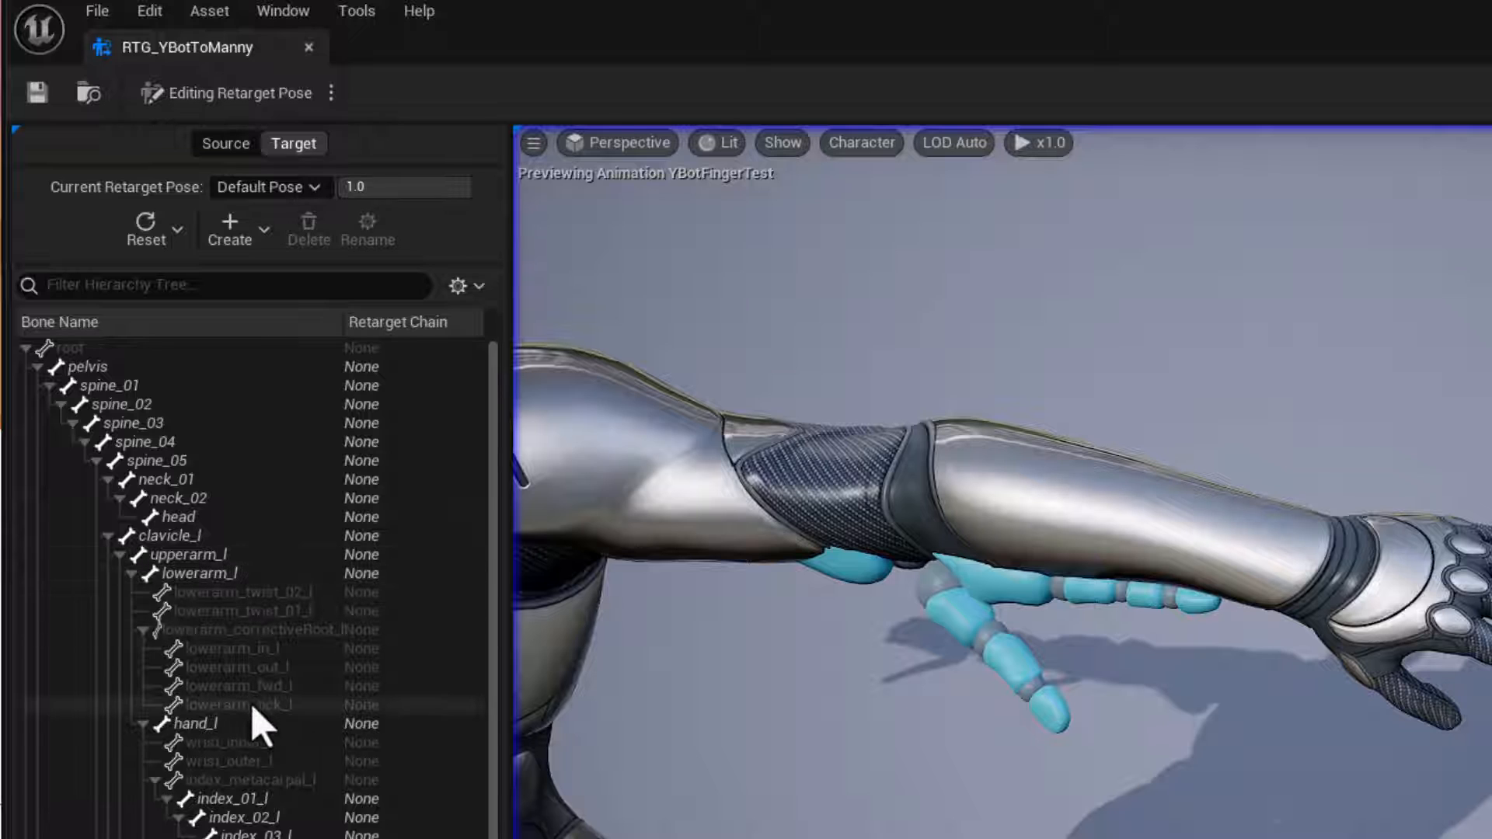
pyautogui.click(256, 723)
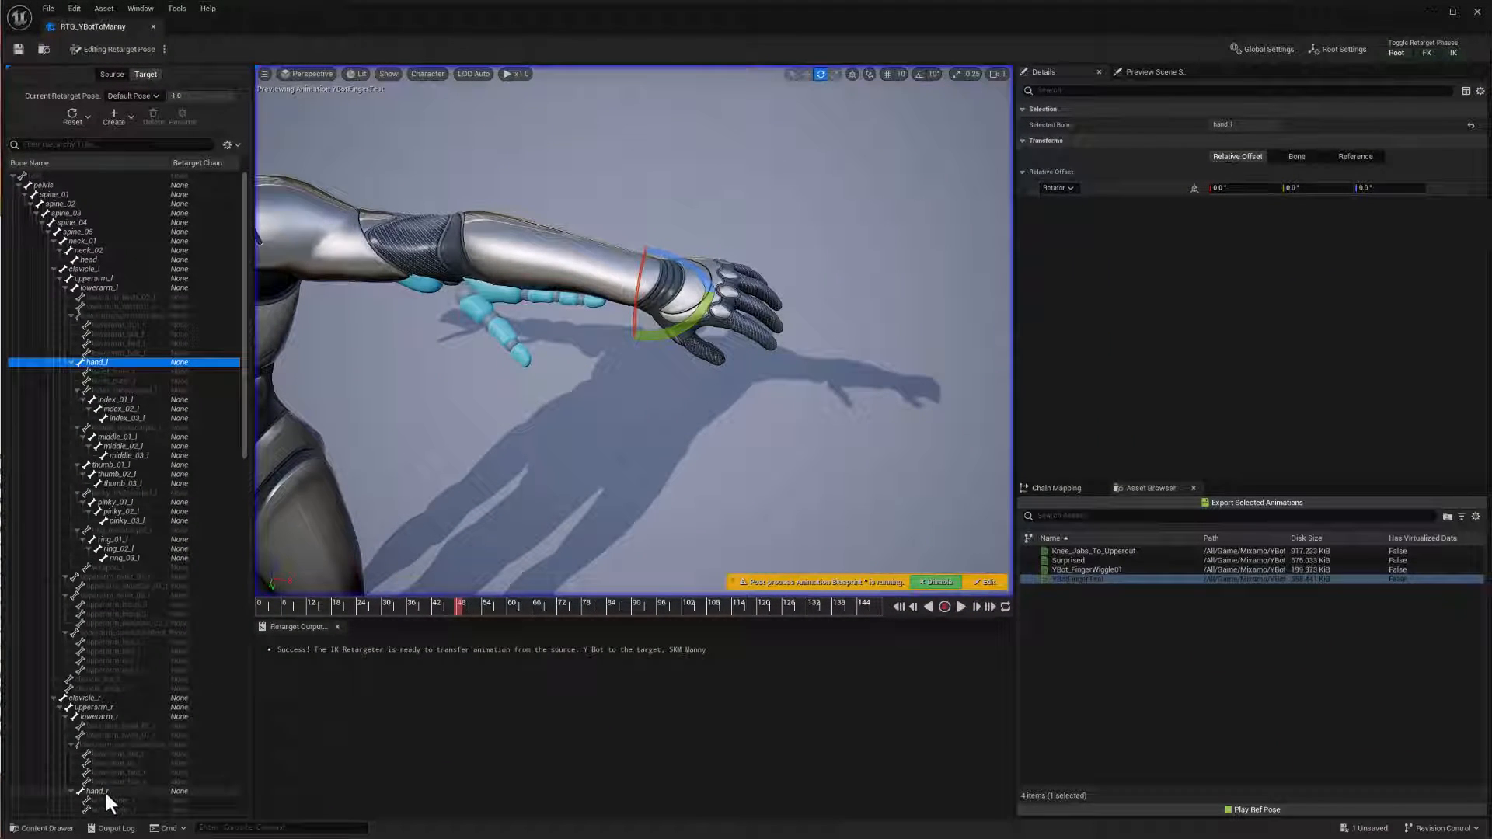
pyautogui.keyDown('ctrl'); pyautogui.click(104, 789); pyautogui.keyUp('ctrl')
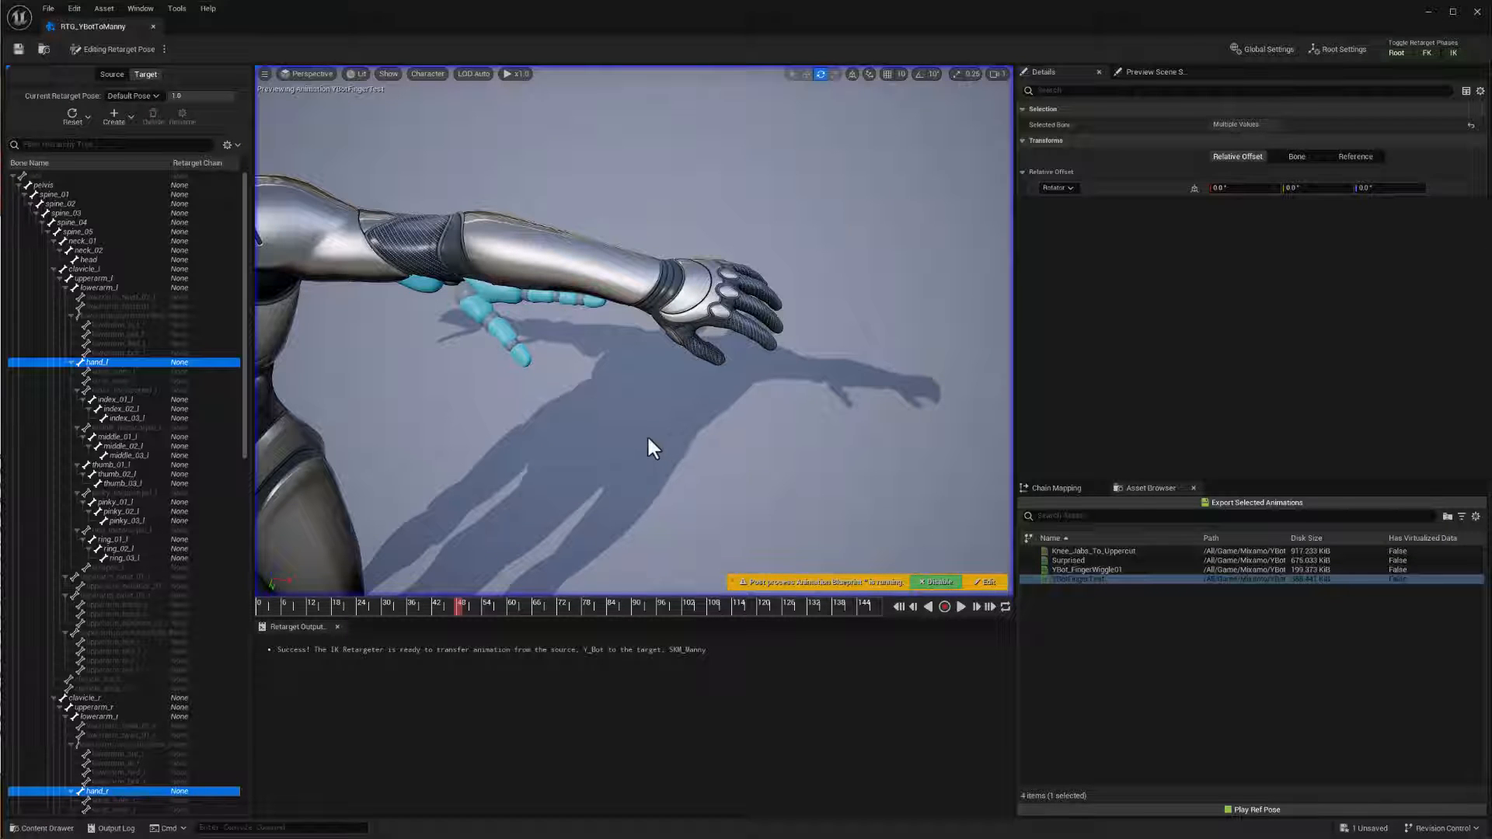
pyautogui.scroll(-5, 650, 439)
pyautogui.keyDown('alt'); pyautogui.moveTo(609, 452); pyautogui.dragTo(878, 372); pyautogui.keyUp('alt')
pyautogui.moveTo(469, 366); pyautogui.dragTo(535, 344)
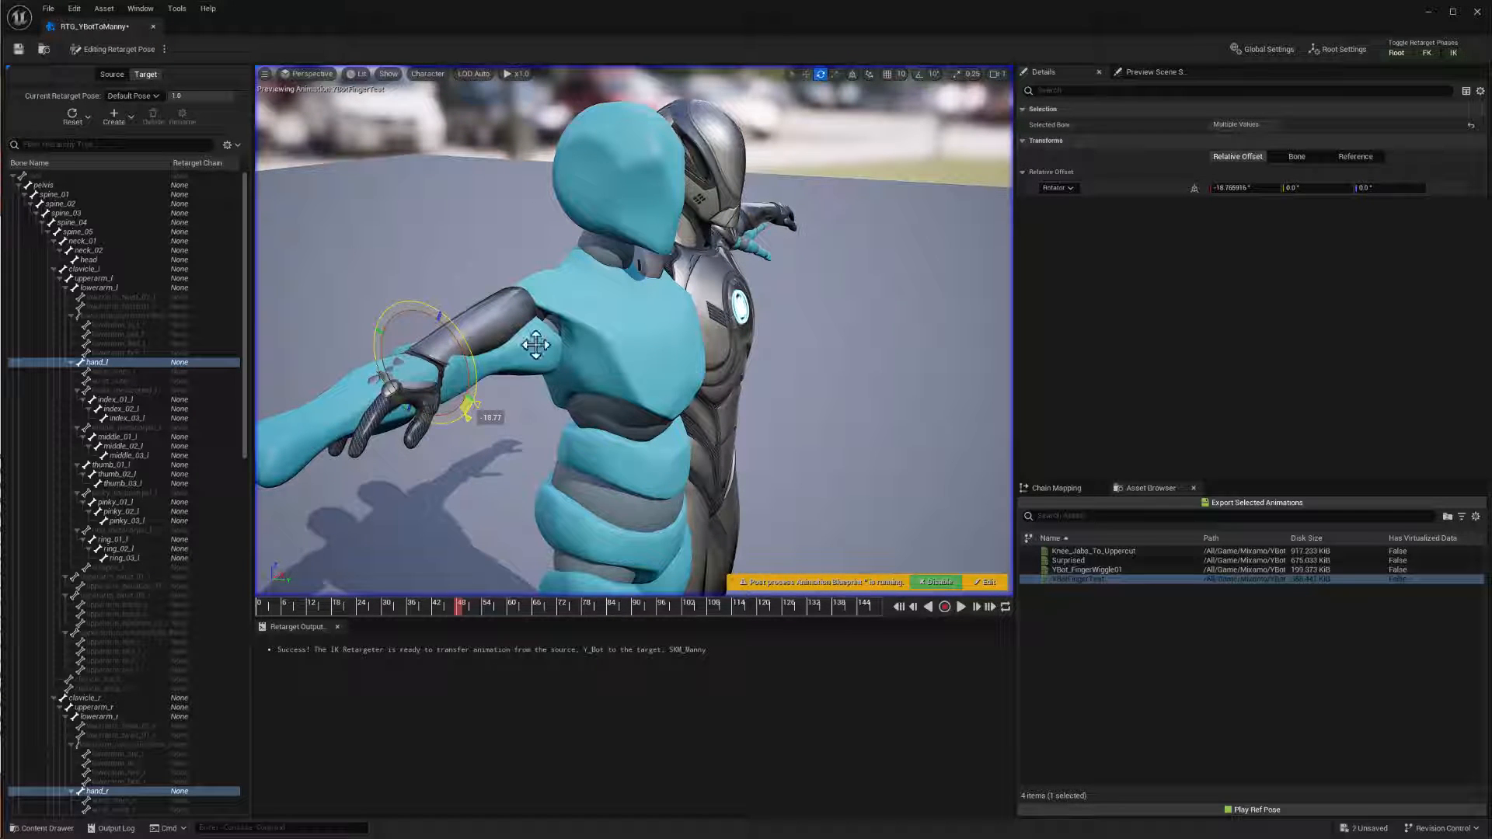
# Clear the bone selection and set the target mesh offset to 0 on X and about -20.12 on Y
pyautogui.keyDown('alt'); pyautogui.moveTo(832, 331); pyautogui.dragTo(684, 373); pyautogui.keyUp('alt')
pyautogui.scroll(4, 839, 319)
pyautogui.keyDown('alt'); pyautogui.moveTo(816, 290); pyautogui.dragTo(684, 342); pyautogui.keyUp('alt')
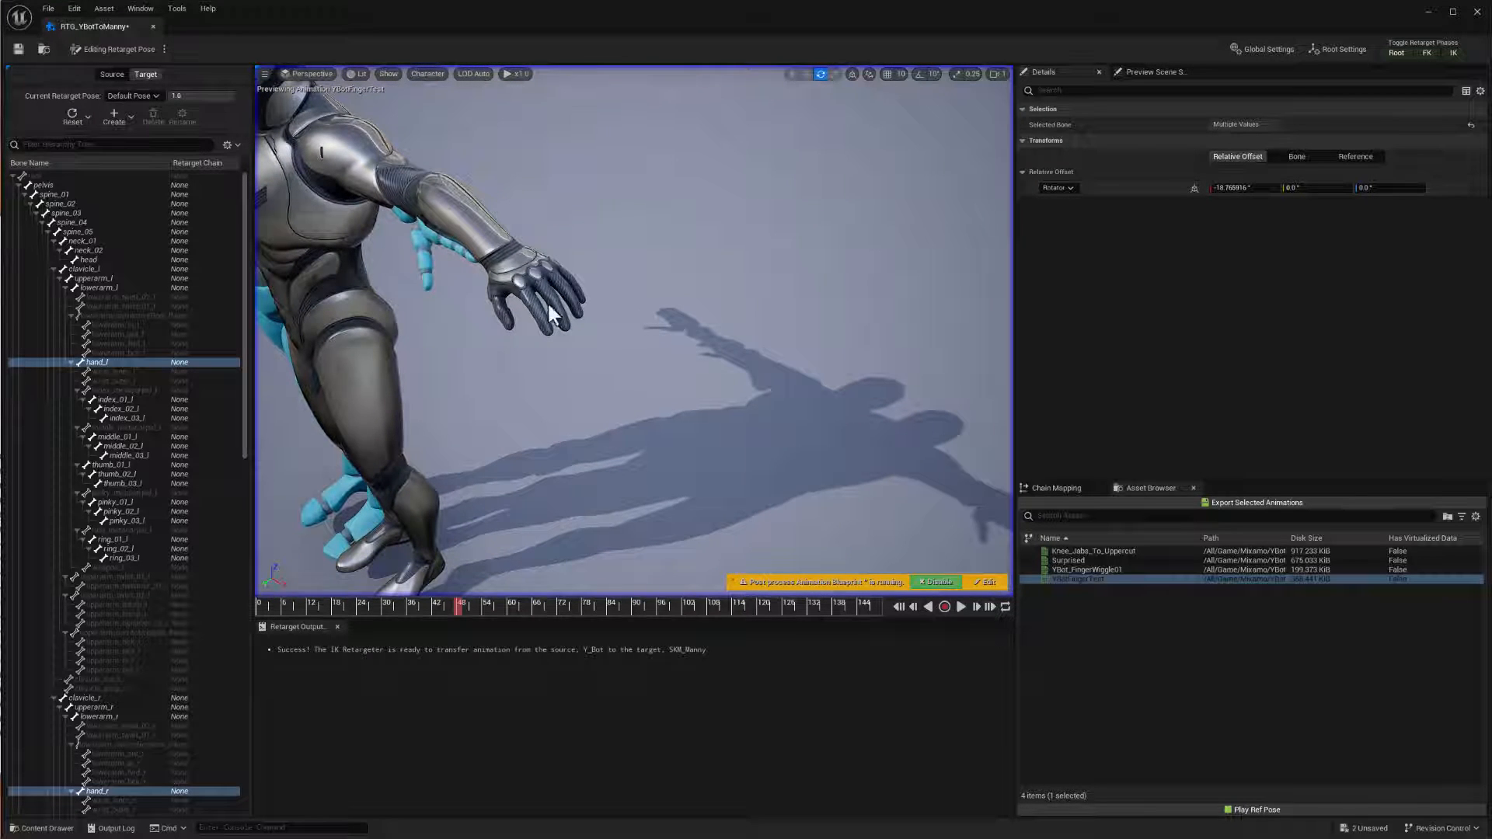
pyautogui.keyDown('alt'); pyautogui.moveTo(568, 375); pyautogui.dragTo(572, 328); pyautogui.keyUp('alt')
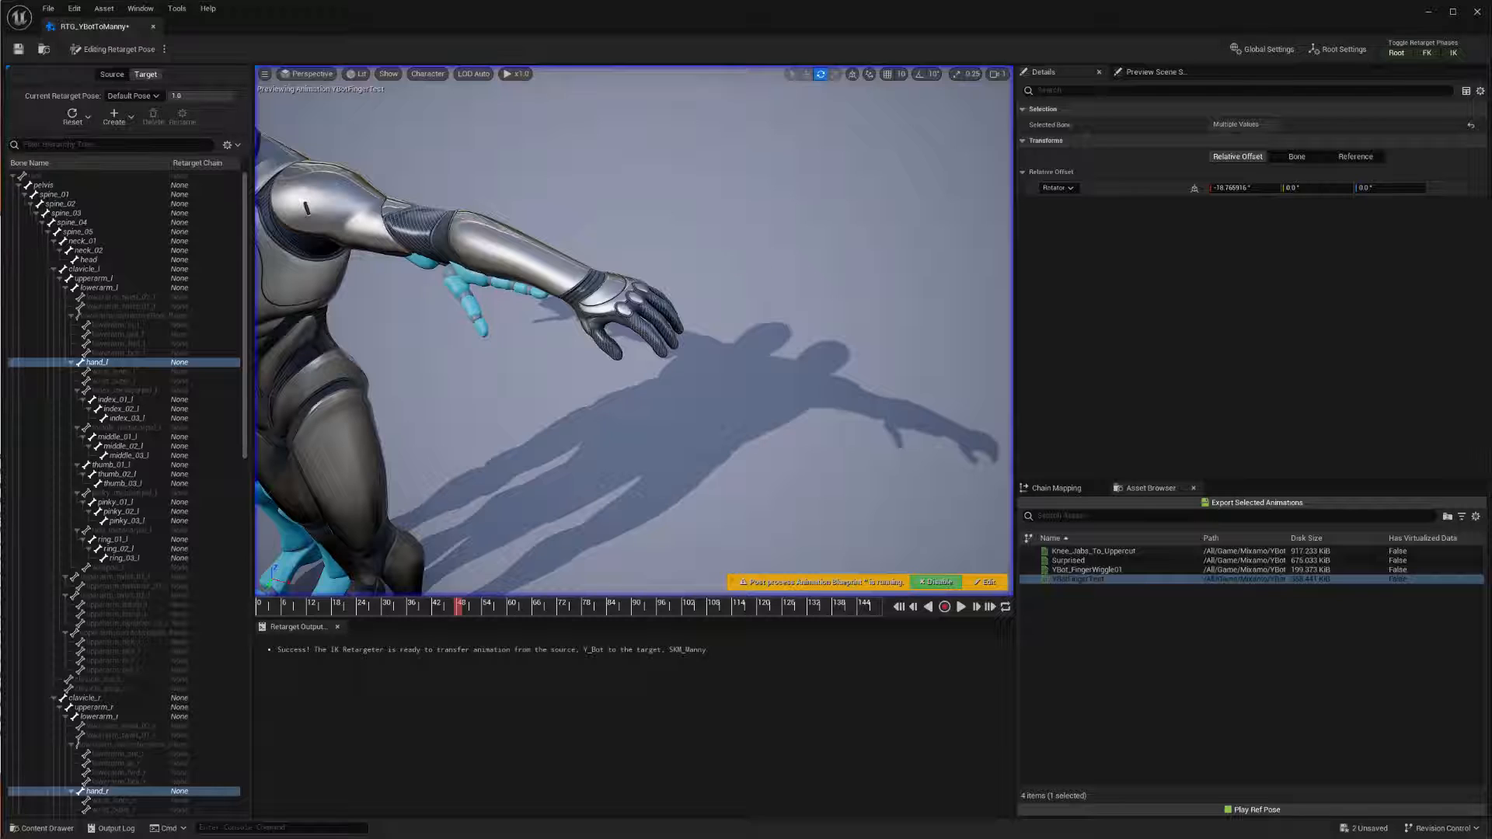
pyautogui.click(819, 291)
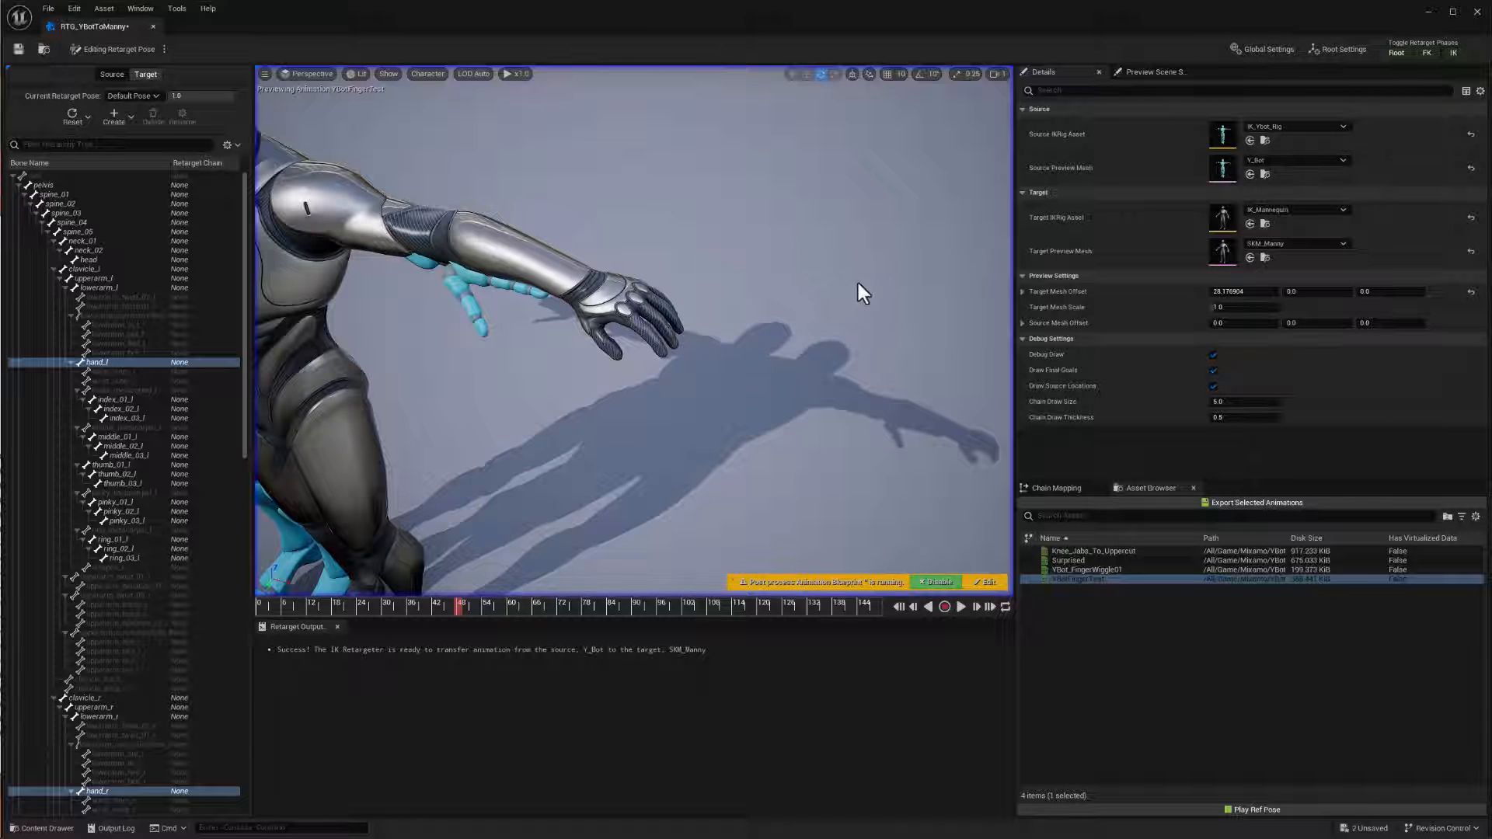
pyautogui.click(1244, 293)
pyautogui.write('0')
pyautogui.press('Return')
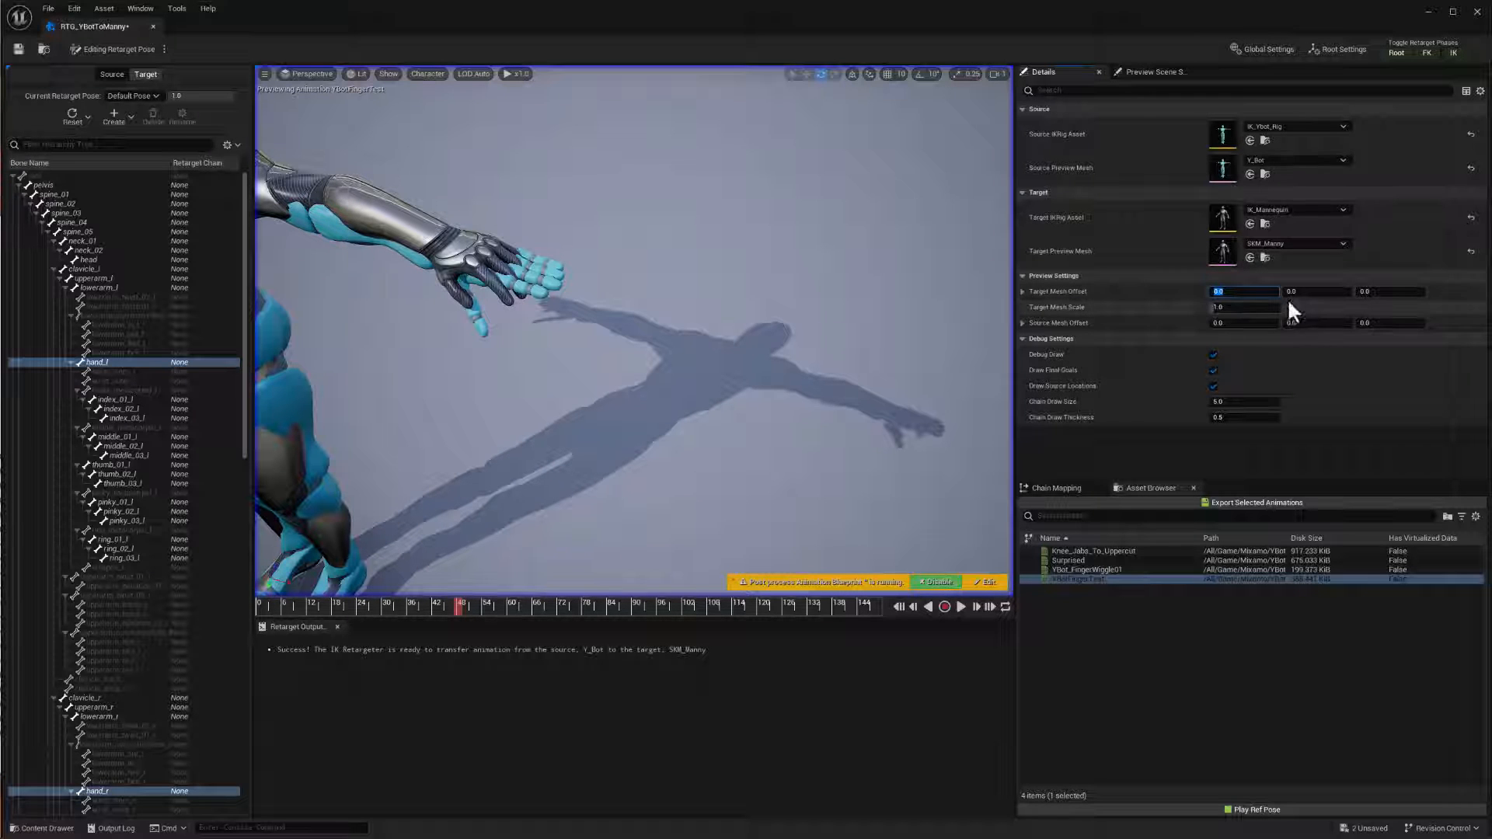
pyautogui.moveTo(1296, 293); pyautogui.dragTo(1259, 305)
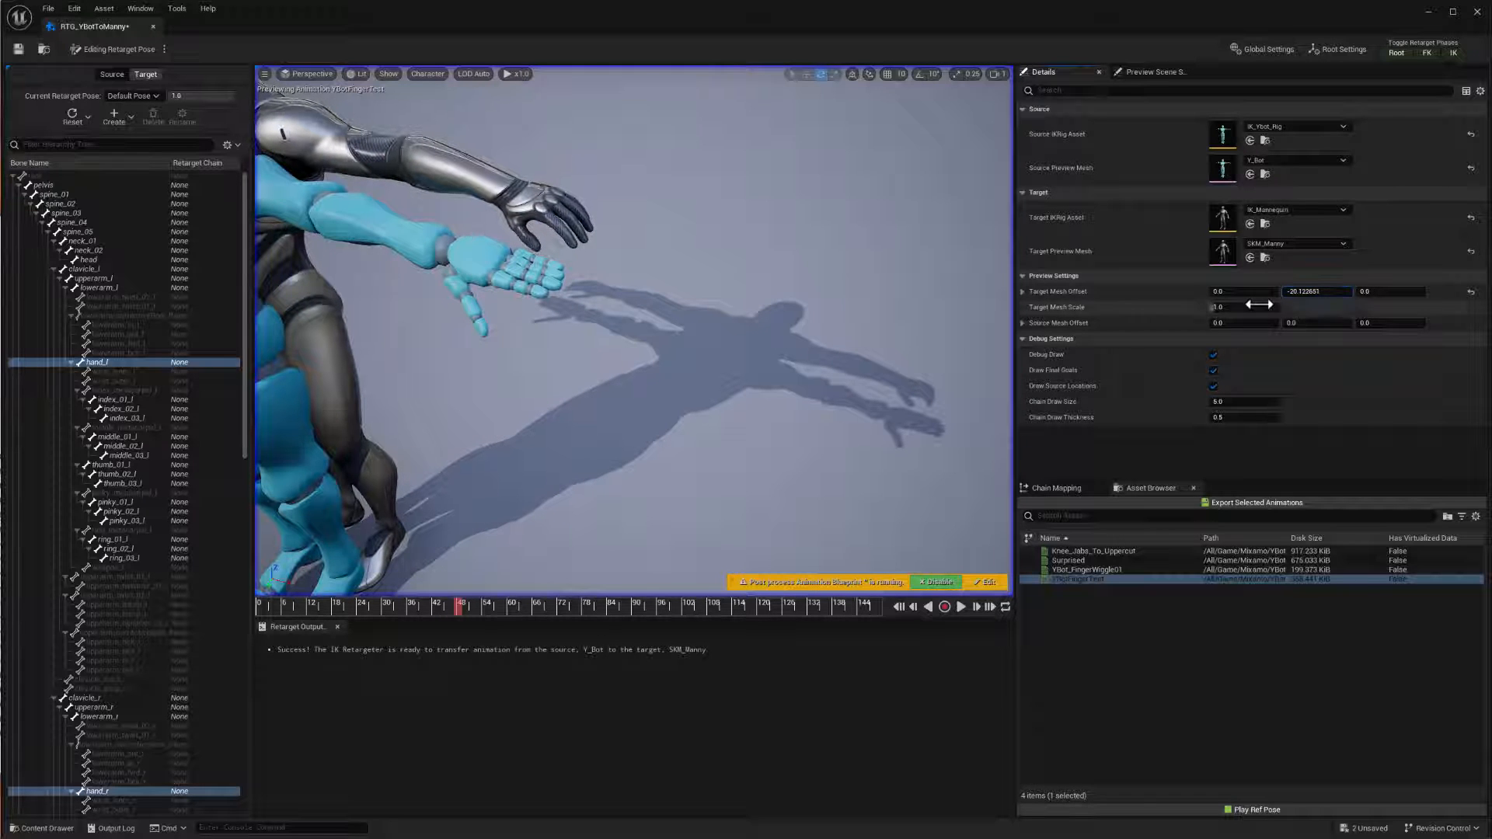
# Show the source skeleton's bones and compare the rest poses of Y_Bot's and Manny's left hands
pyautogui.keyDown('alt'); pyautogui.moveTo(779, 325); pyautogui.dragTo(770, 356); pyautogui.keyUp('alt')
pyautogui.keyDown('alt'); pyautogui.moveTo(770, 357); pyautogui.dragTo(801, 359, button='right'); pyautogui.keyUp('alt')
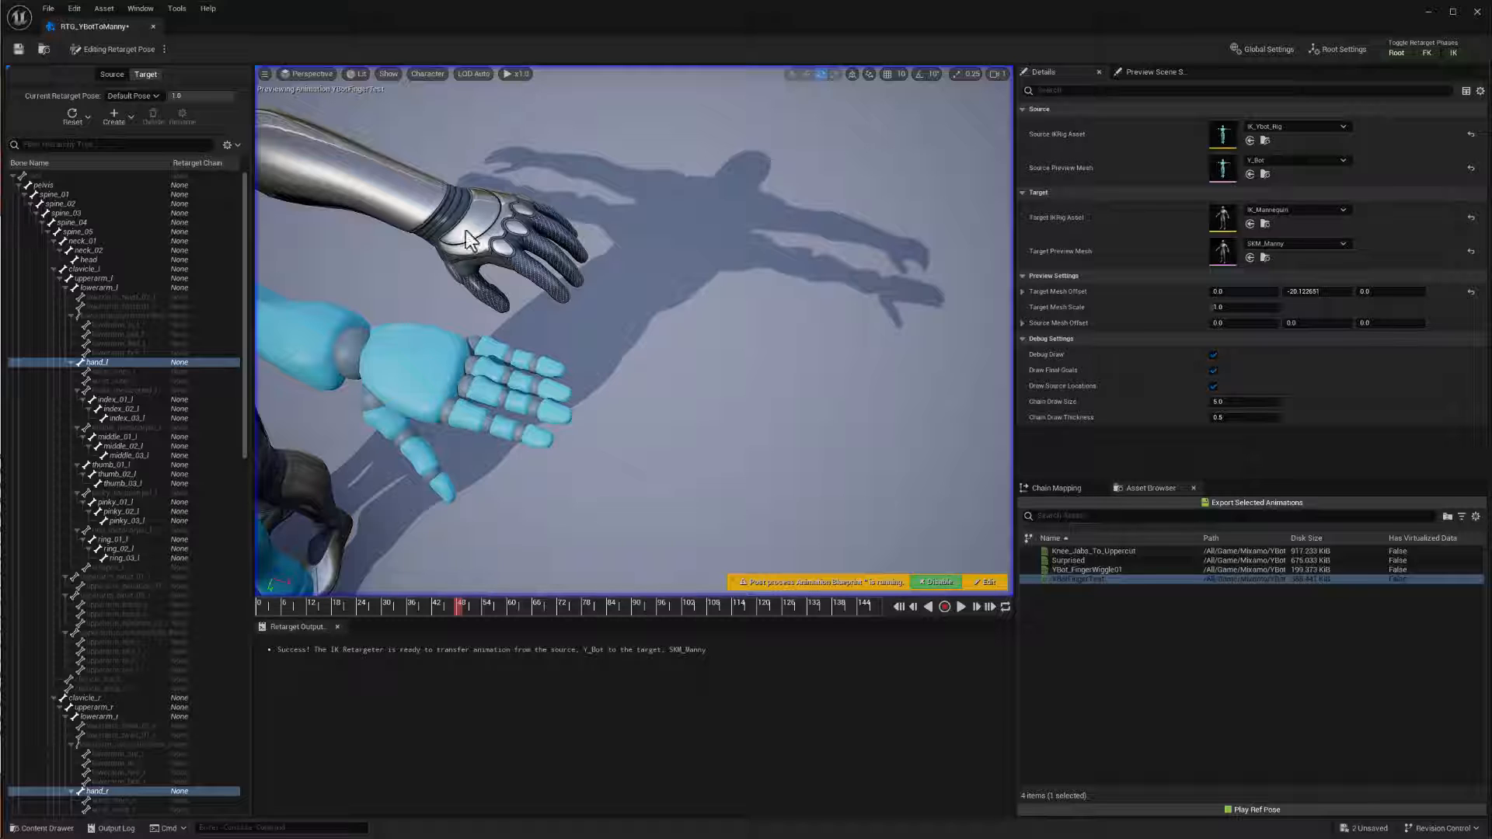
pyautogui.click(116, 76)
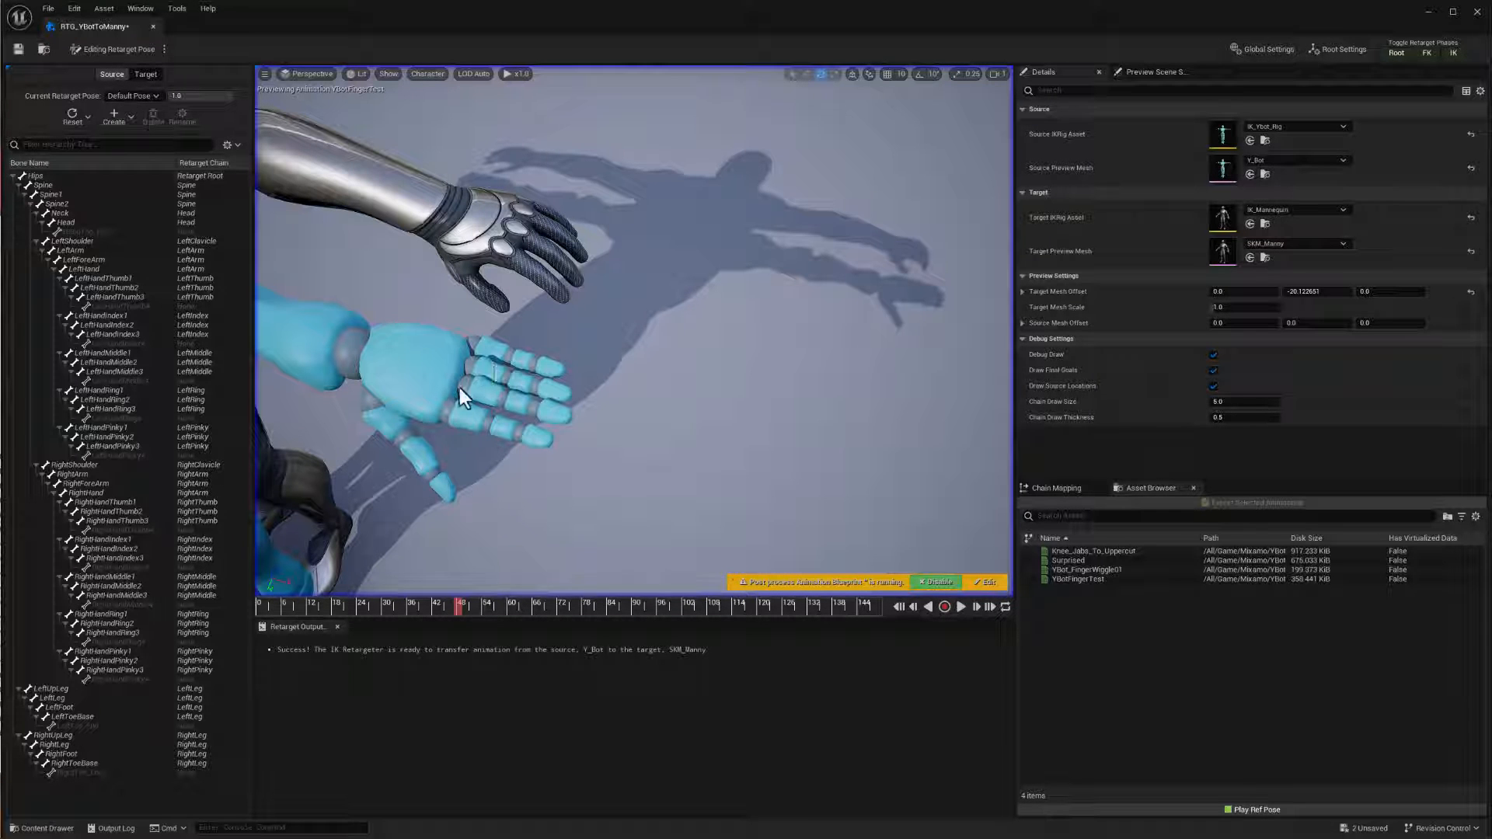
pyautogui.moveTo(623, 435); pyautogui.dragTo(520, 240)
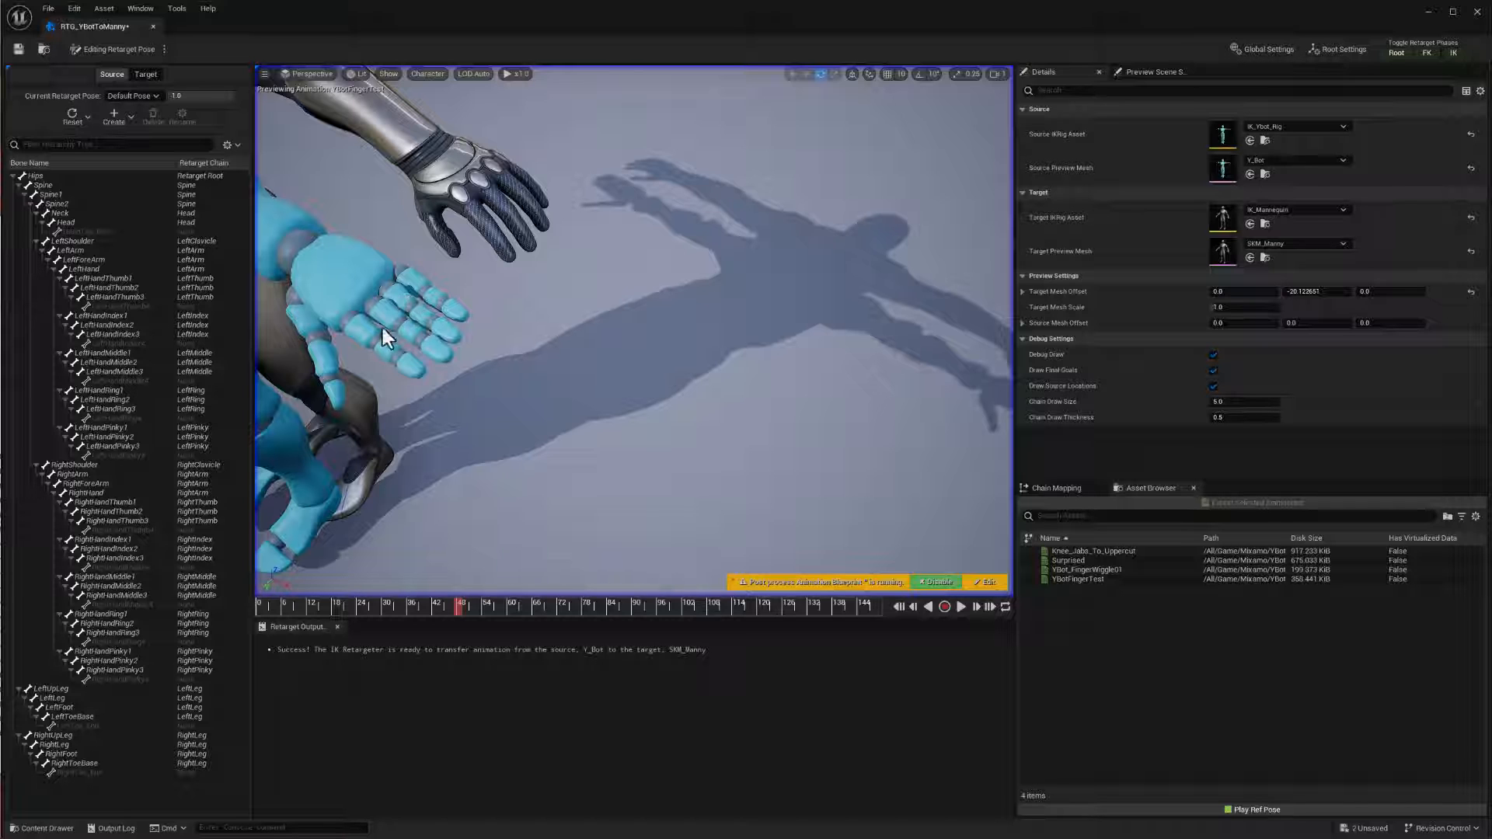
# Rotate Manny's left finger and thumb bones together with the right pinky, ring, middle and index bones by about 20.76° on Z
pyautogui.click(146, 74)
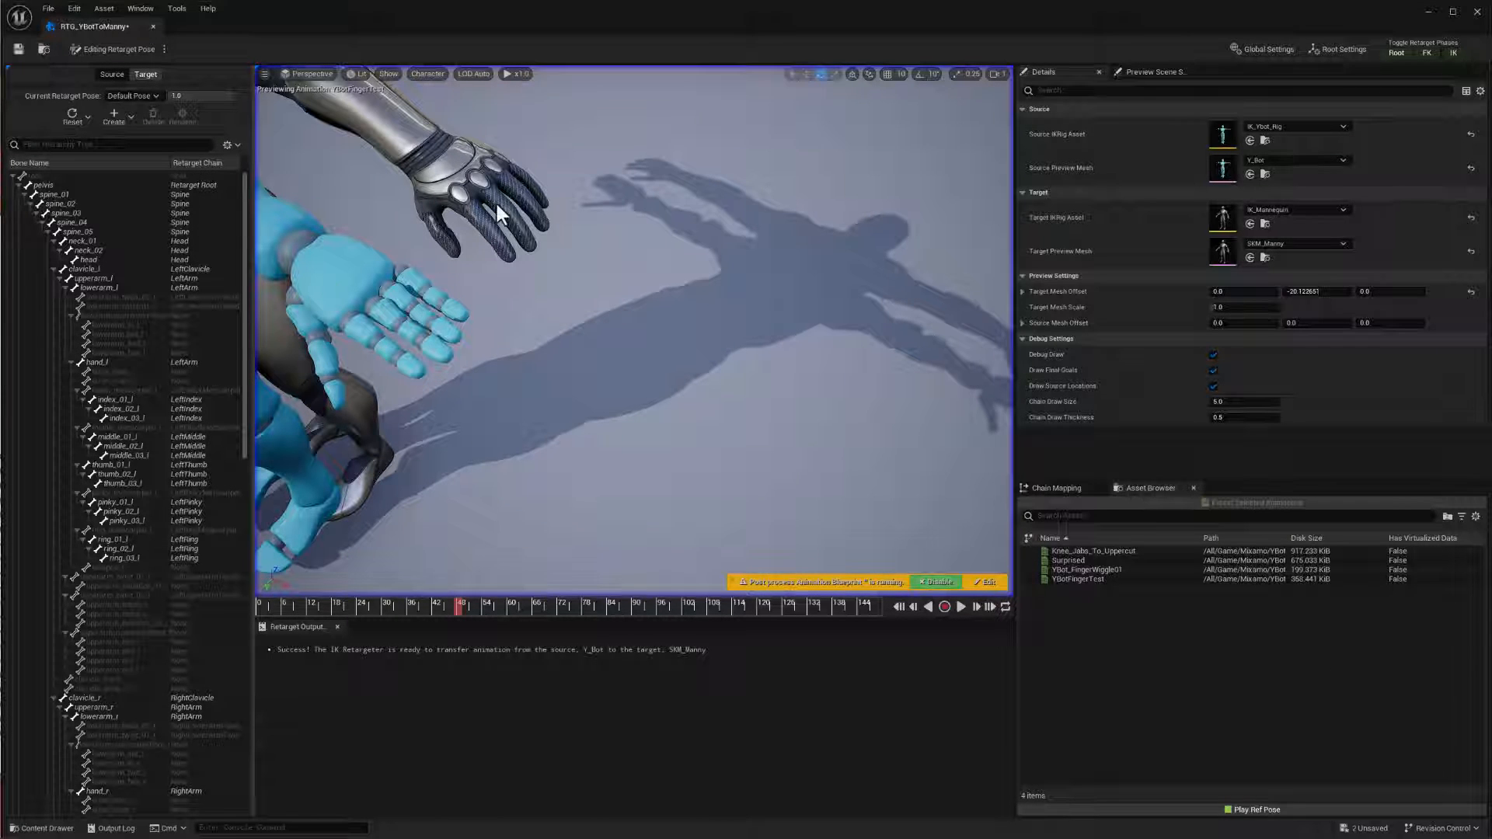
pyautogui.click(122, 398)
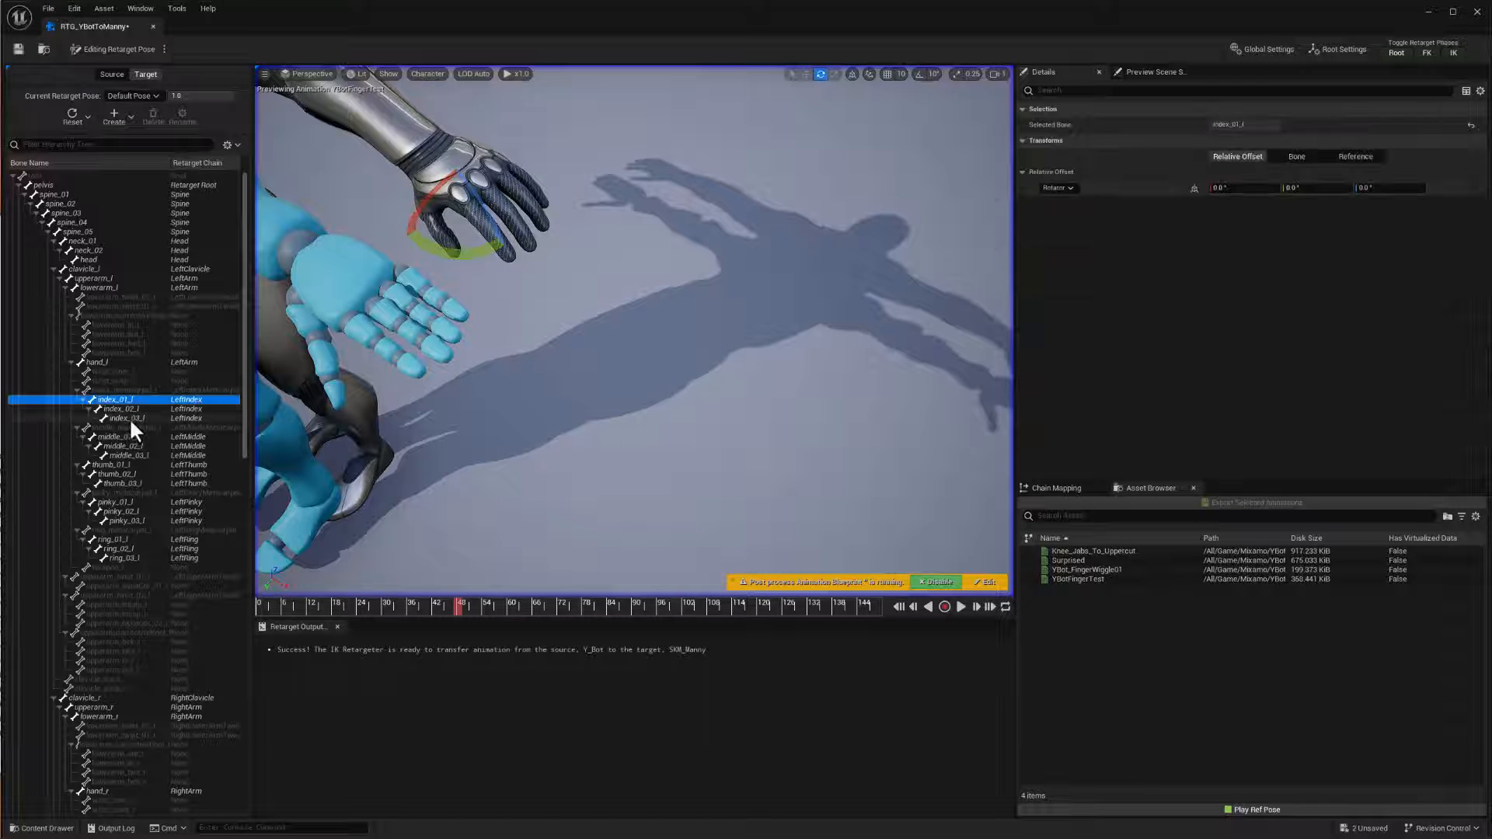
pyautogui.keyDown('shift'); pyautogui.click(125, 557); pyautogui.keyUp('shift')
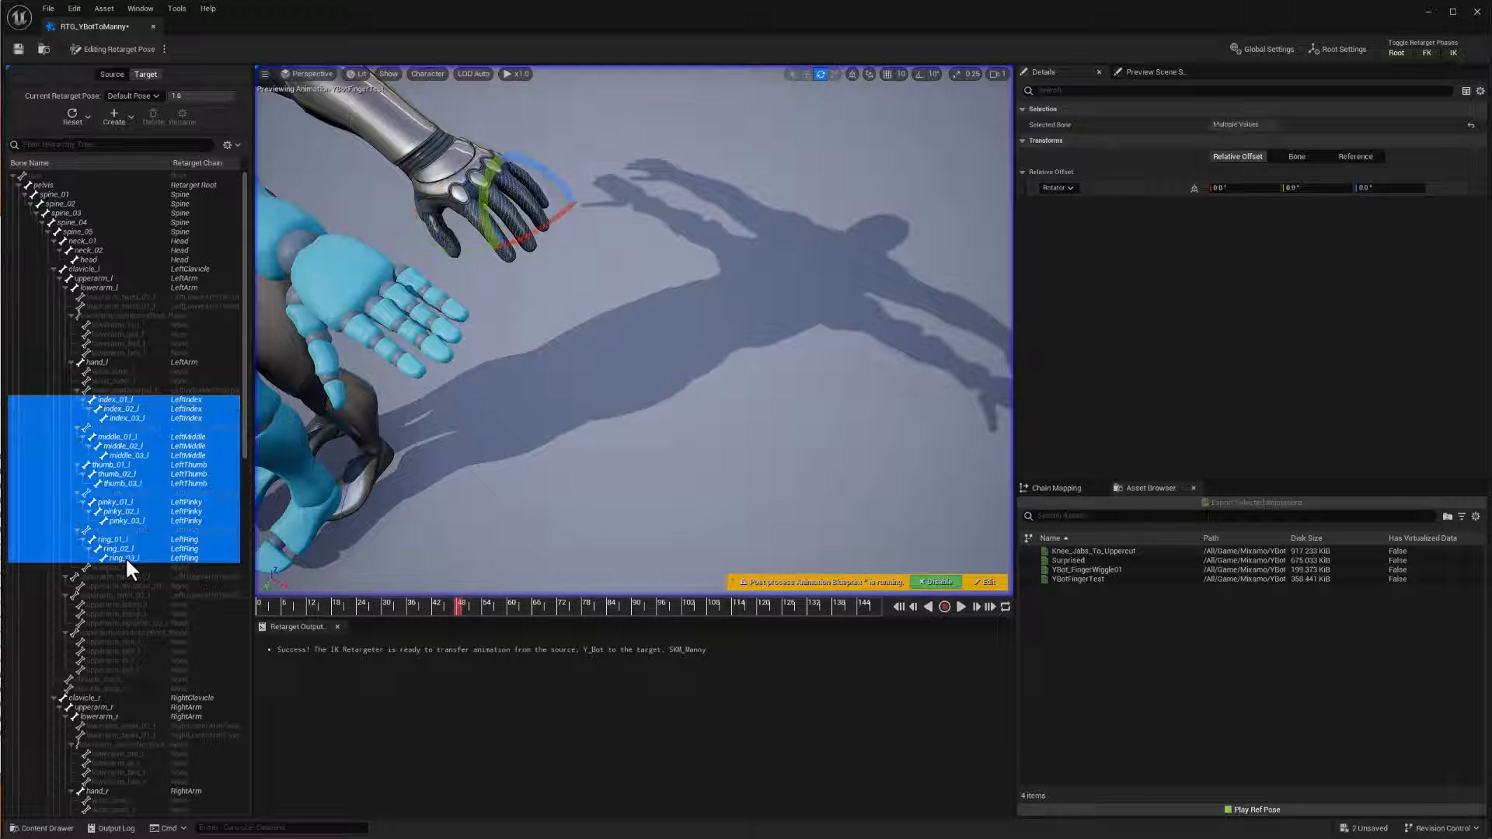
pyautogui.scroll(-6, 140, 641)
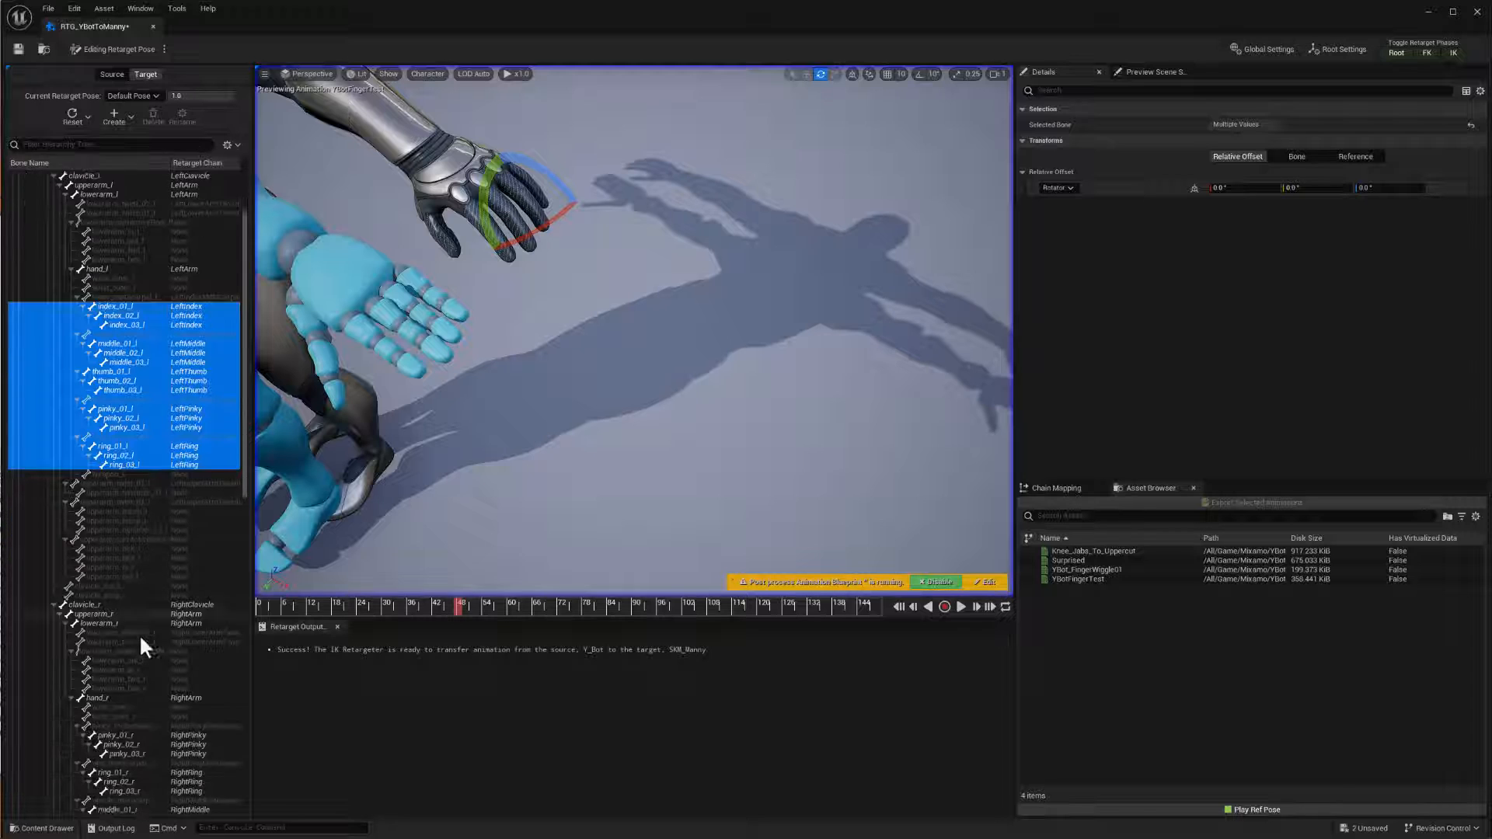
pyautogui.scroll(-2, 137, 632)
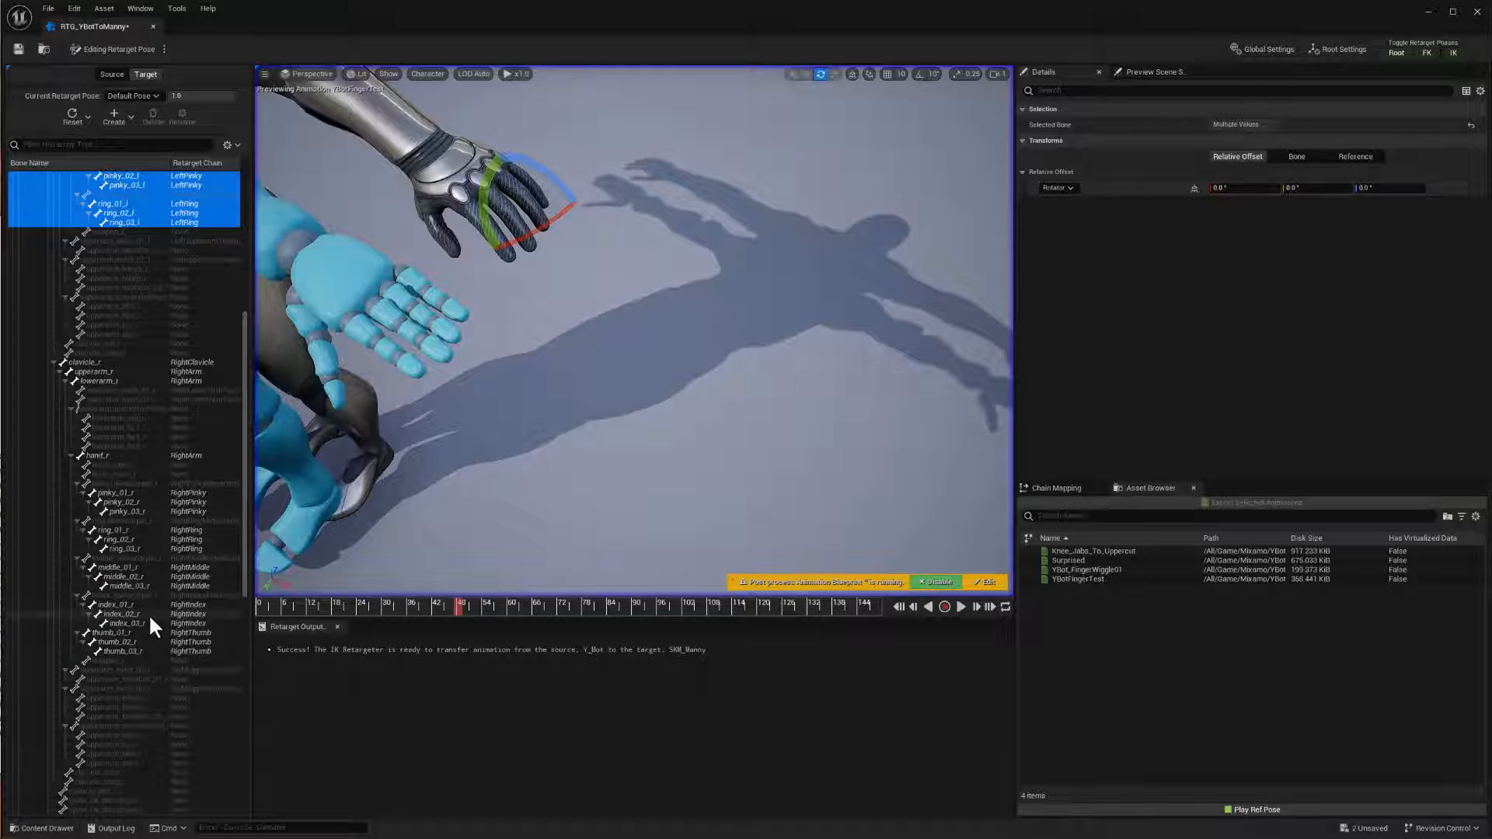
pyautogui.keyDown('ctrl'); pyautogui.click(127, 493); pyautogui.keyUp('ctrl')
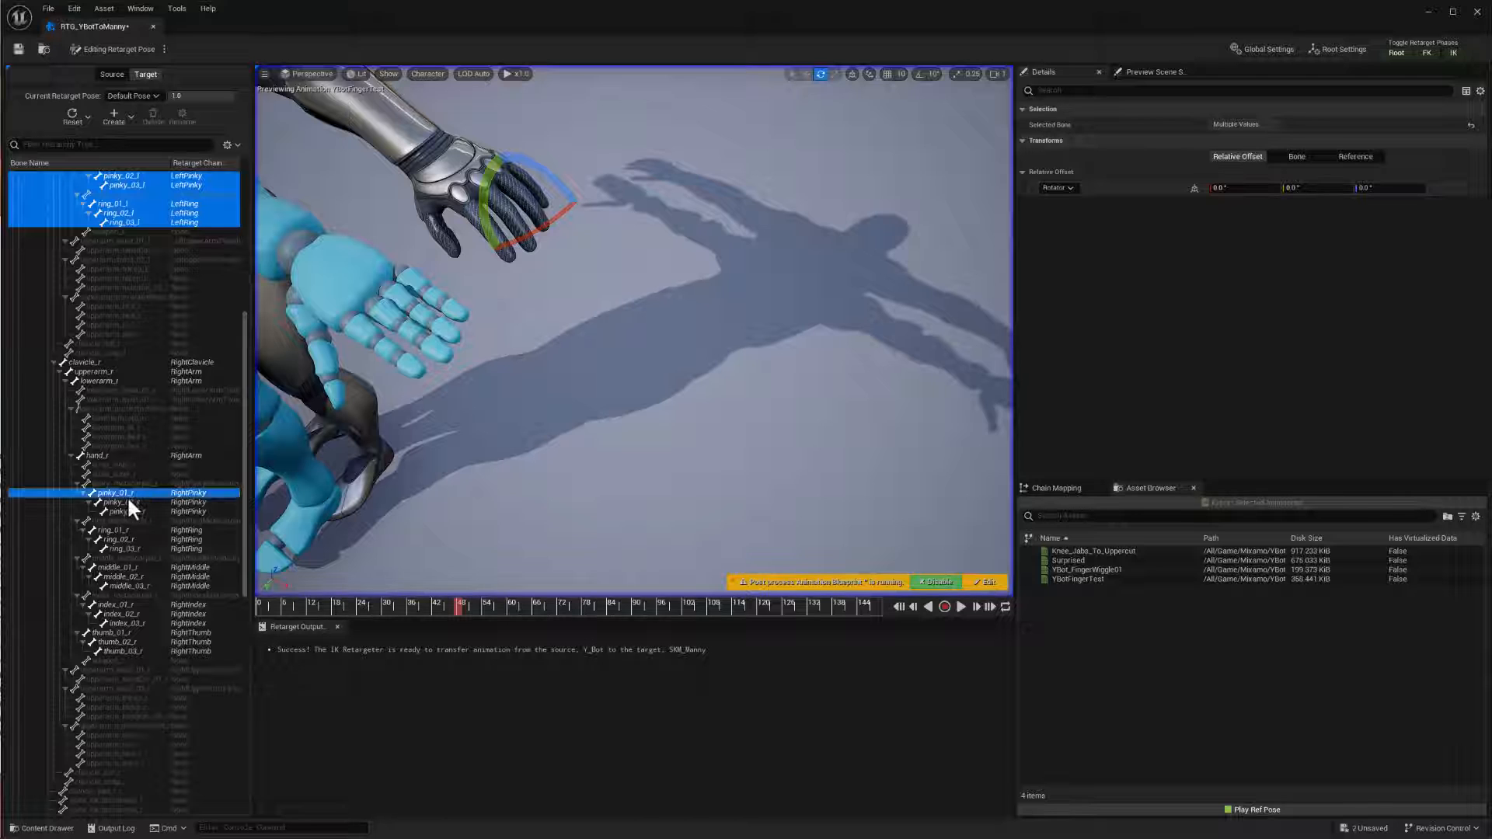
pyautogui.keyDown('ctrl'); pyautogui.click(127, 502); pyautogui.keyUp('ctrl')
pyautogui.keyDown('ctrl'); pyautogui.click(128, 512); pyautogui.keyUp('ctrl')
pyautogui.keyDown('ctrl'); pyautogui.click(119, 530); pyautogui.keyUp('ctrl')
pyautogui.keyDown('ctrl'); pyautogui.click(119, 539); pyautogui.keyUp('ctrl')
pyautogui.keyDown('ctrl'); pyautogui.click(119, 548); pyautogui.keyUp('ctrl')
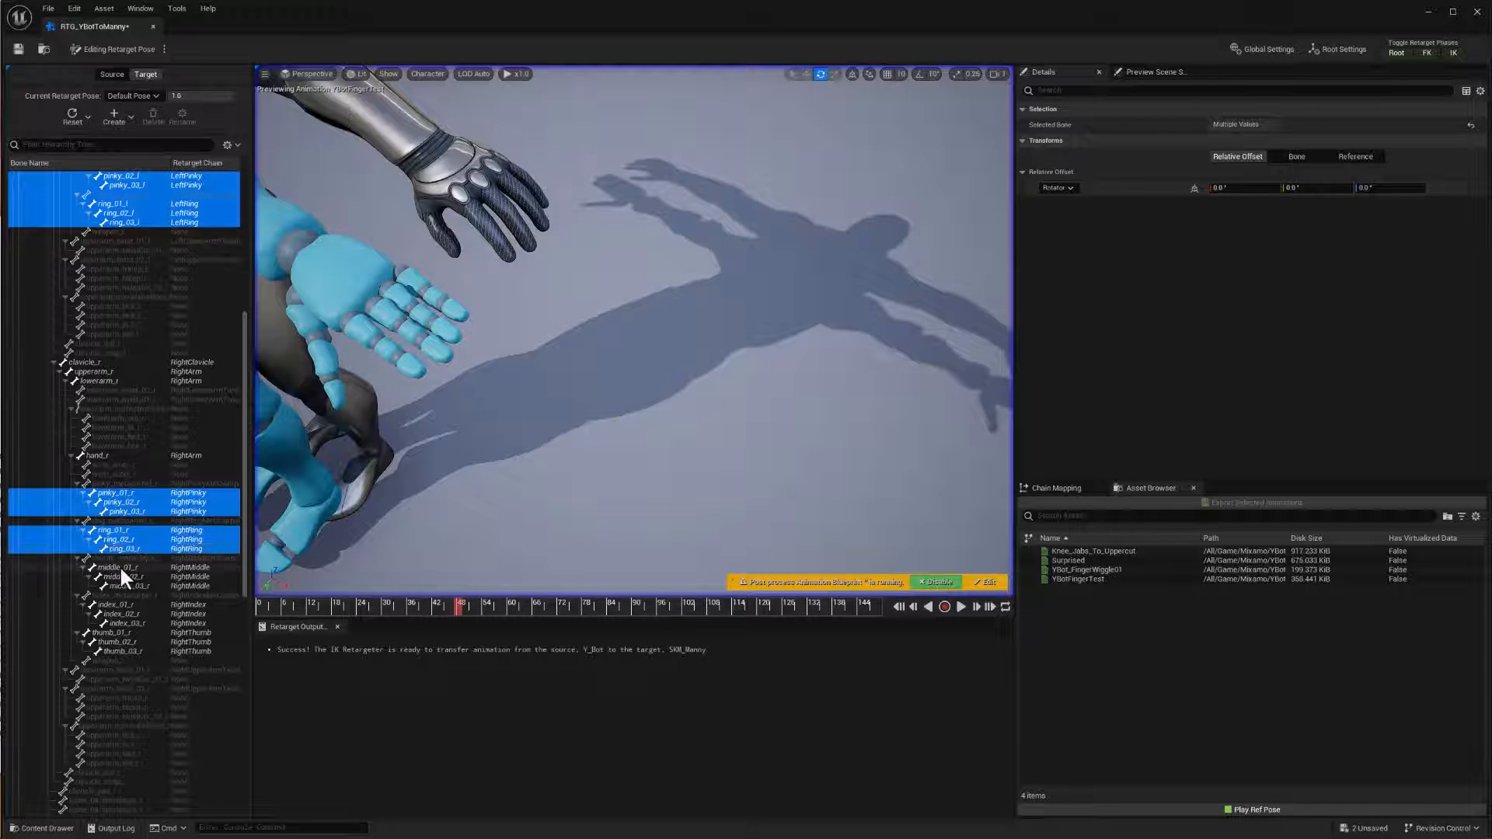
pyautogui.keyDown('ctrl'); pyautogui.click(120, 568); pyautogui.keyUp('ctrl')
pyautogui.keyDown('ctrl'); pyautogui.click(119, 577); pyautogui.keyUp('ctrl')
pyautogui.keyDown('ctrl'); pyautogui.click(119, 586); pyautogui.keyUp('ctrl')
pyautogui.keyDown('ctrl'); pyautogui.click(118, 604); pyautogui.keyUp('ctrl')
pyautogui.keyDown('ctrl'); pyautogui.click(118, 614); pyautogui.keyUp('ctrl')
pyautogui.keyDown('ctrl'); pyautogui.click(119, 622); pyautogui.keyUp('ctrl')
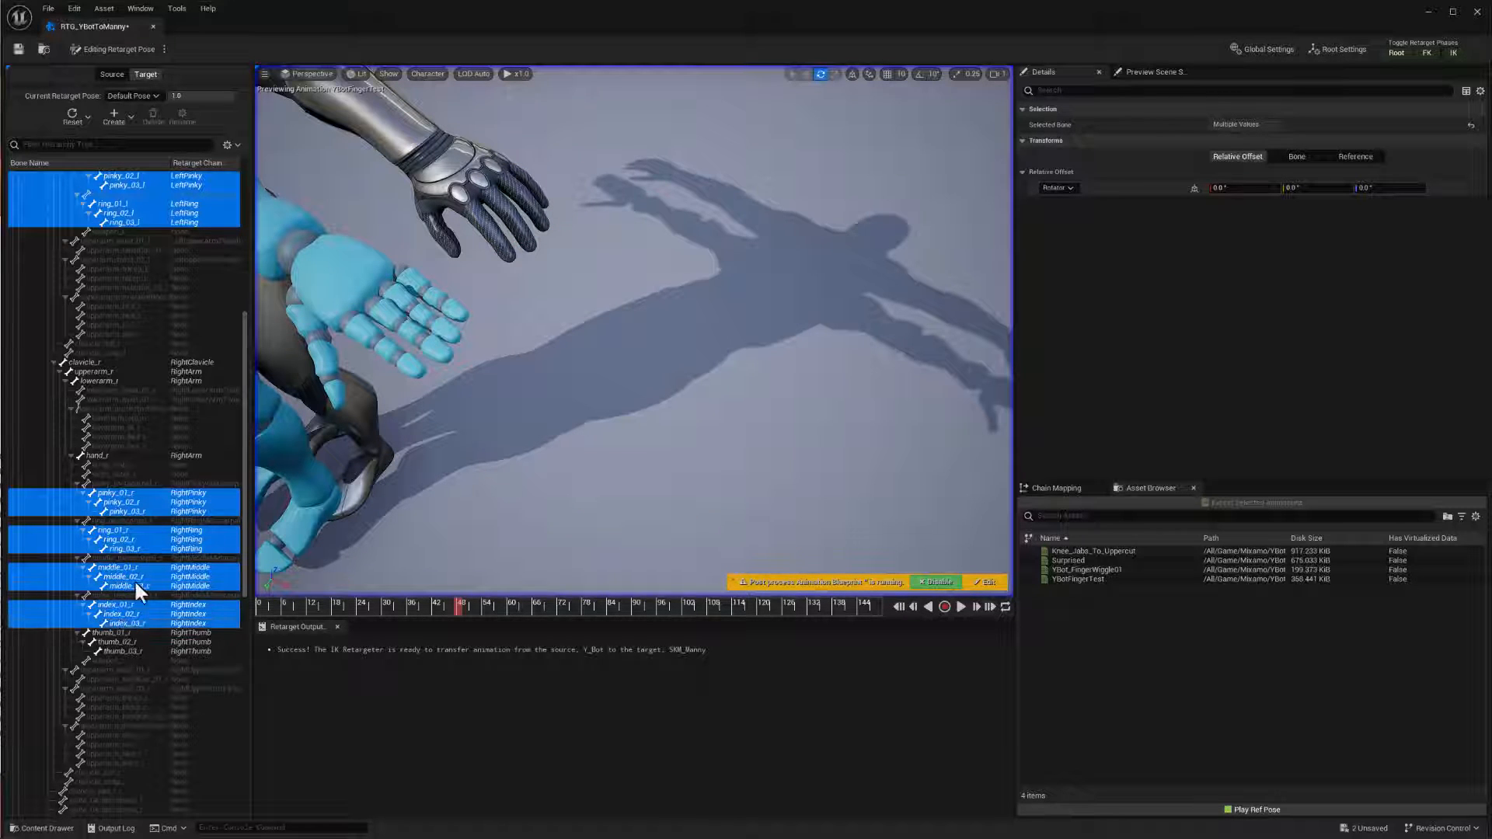
pyautogui.moveTo(241, 381); pyautogui.dragTo(238, 294)
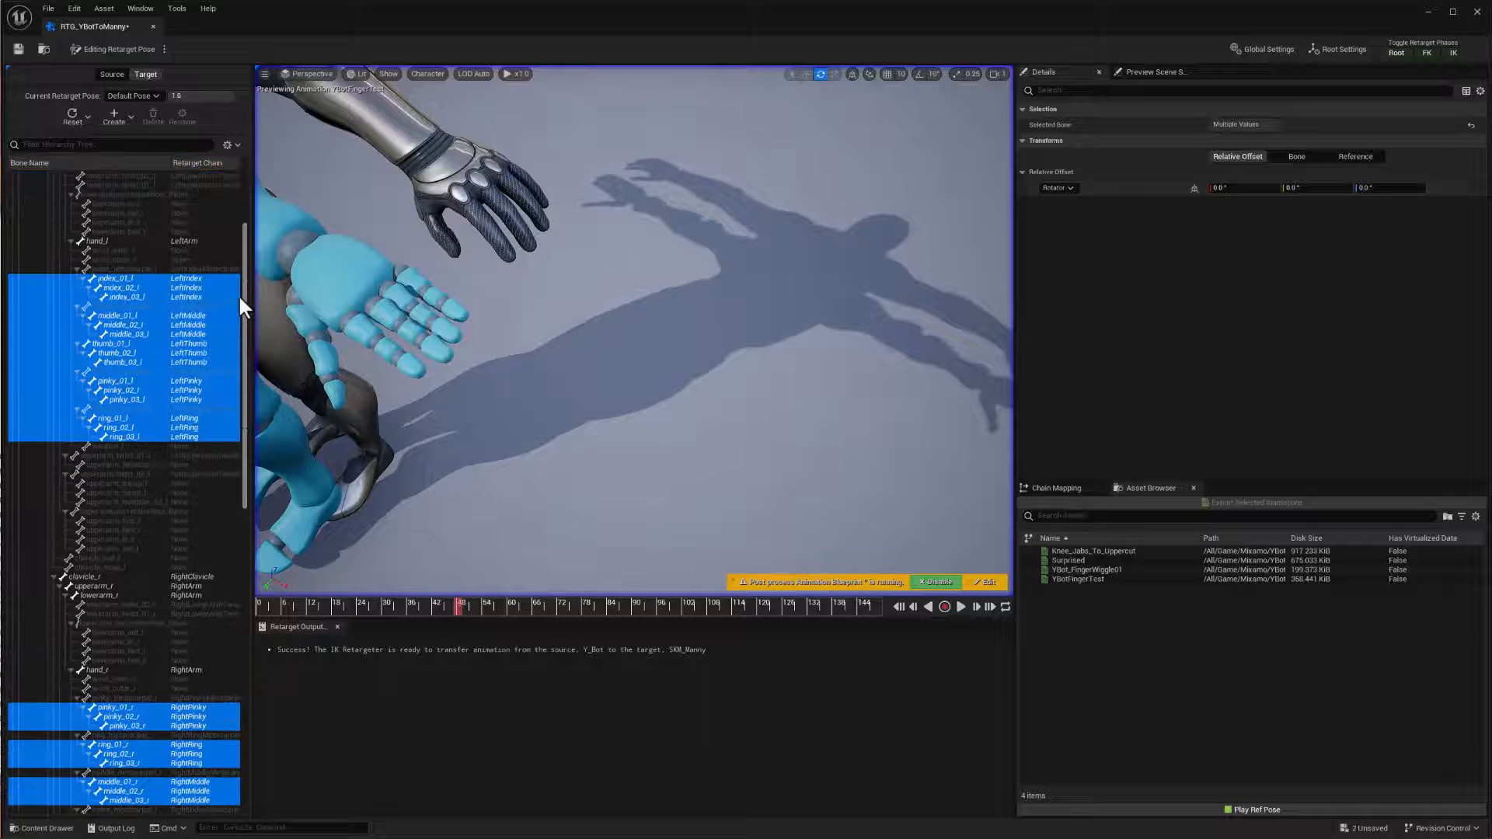
pyautogui.keyDown('alt'); pyautogui.moveTo(438, 416); pyautogui.dragTo(600, 415); pyautogui.keyUp('alt')
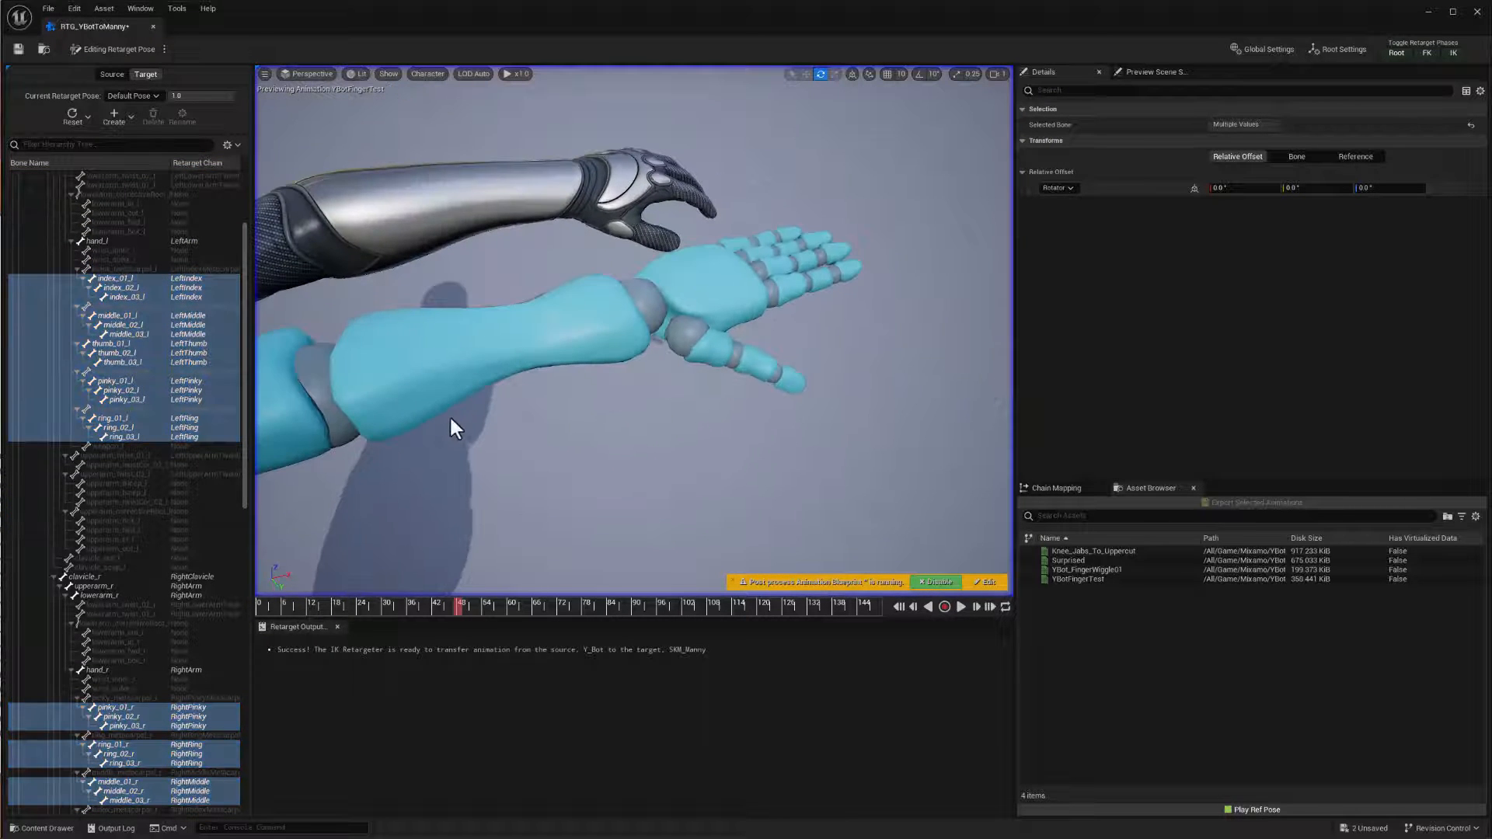
pyautogui.moveTo(450, 413); pyautogui.dragTo(404, 421, button='middle')
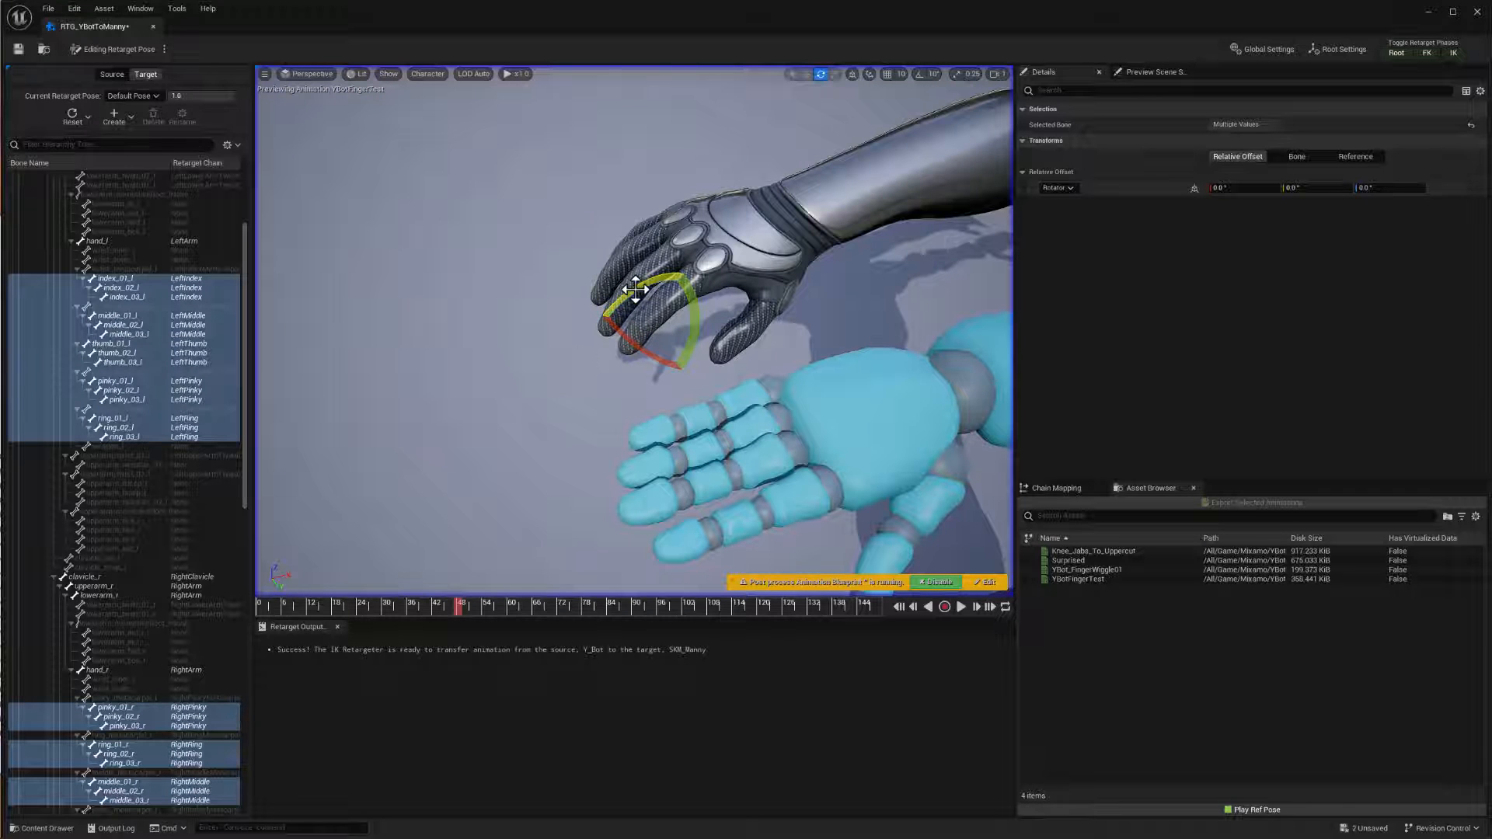
pyautogui.moveTo(633, 297); pyautogui.dragTo(610, 255)
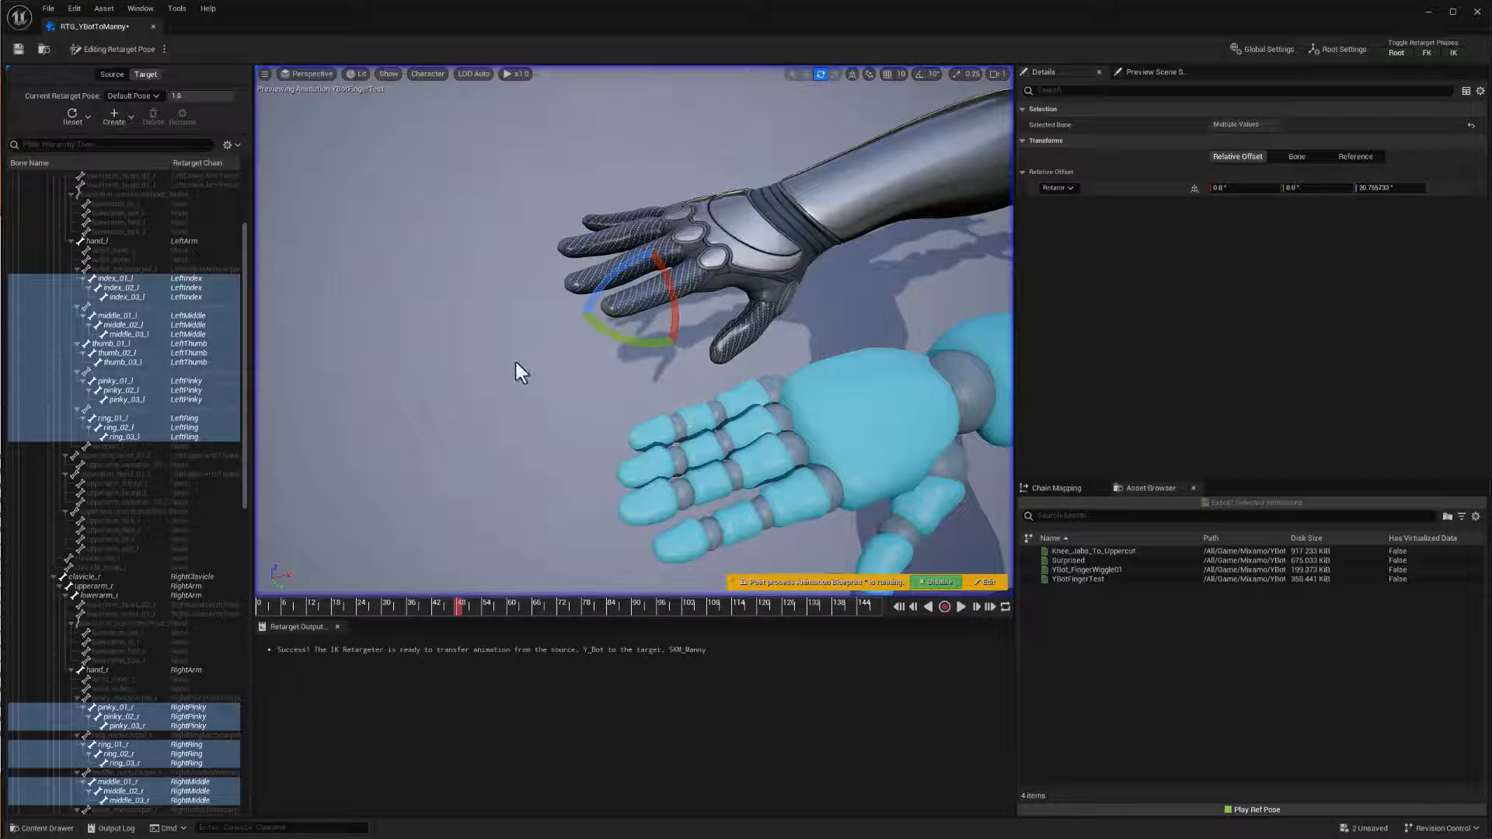
# Rotate only Manny's index_01_r bone to about 10.41° on Y, keeping it aligned with Y_Bot's index finger
pyautogui.moveTo(519, 371)
pyautogui.keyDown('alt'); pyautogui.mouseDown()
pyautogui.moveTo(630, 412)
pyautogui.moveTo(502, 357)
pyautogui.mouseUp(); pyautogui.keyUp('alt')
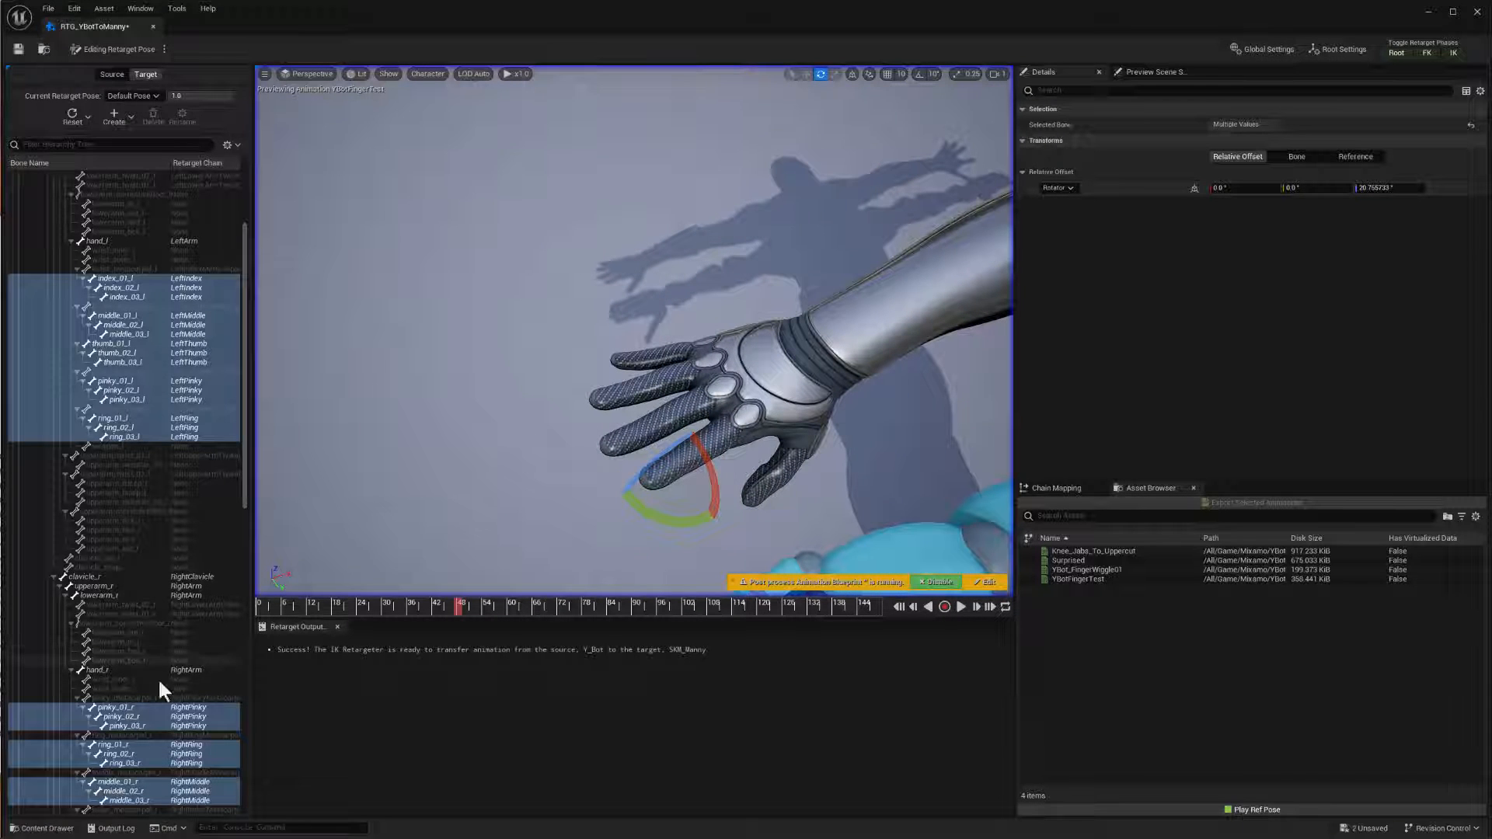
pyautogui.scroll(-3, 151, 683)
pyautogui.scroll(-3, 147, 689)
pyautogui.click(118, 709)
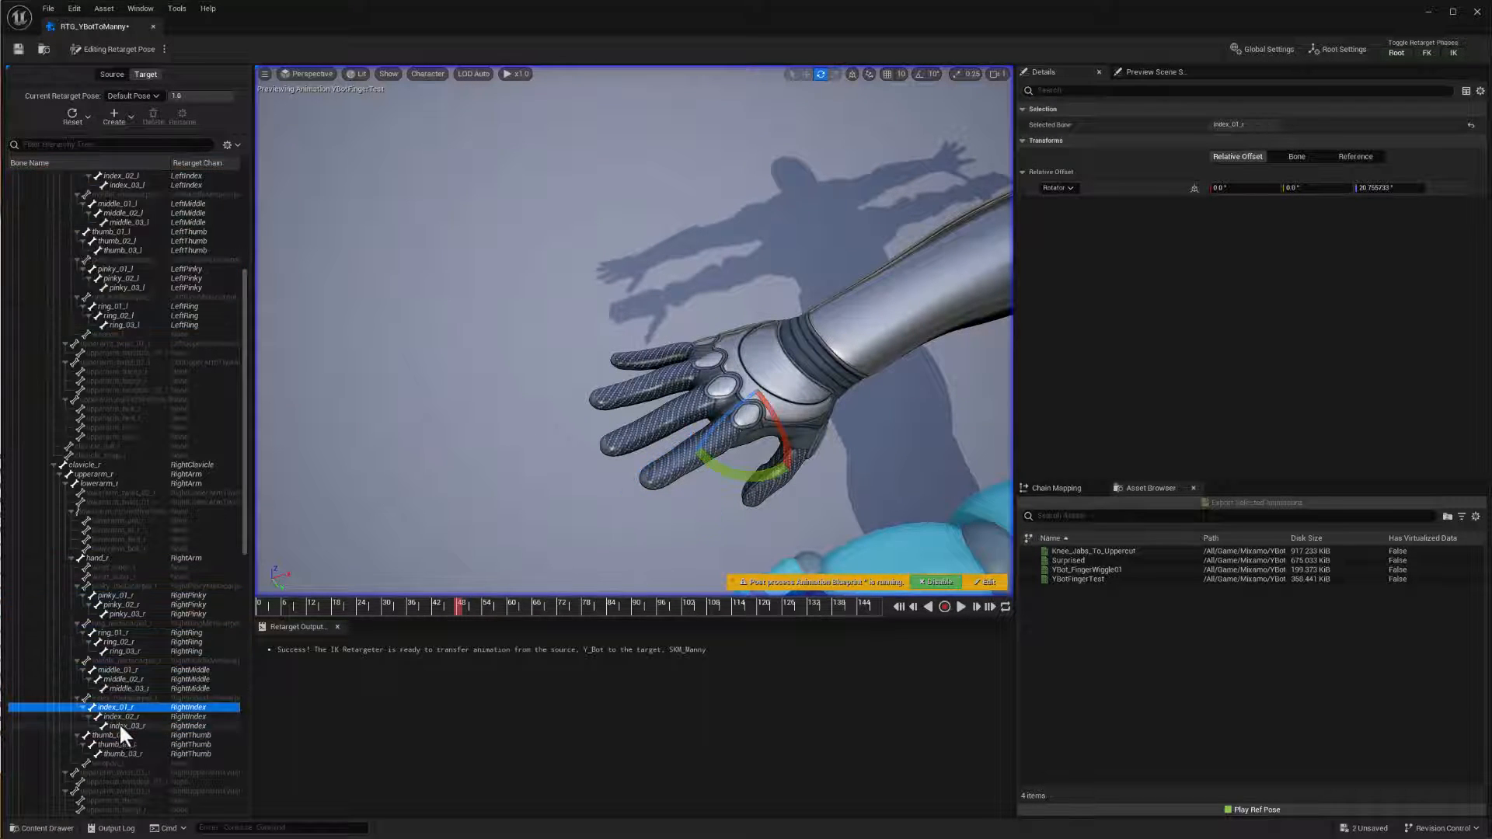
pyautogui.keyDown('ctrl'); pyautogui.click(119, 726); pyautogui.keyUp('ctrl')
pyautogui.keyDown('ctrl'); pyautogui.click(122, 724); pyautogui.keyUp('ctrl')
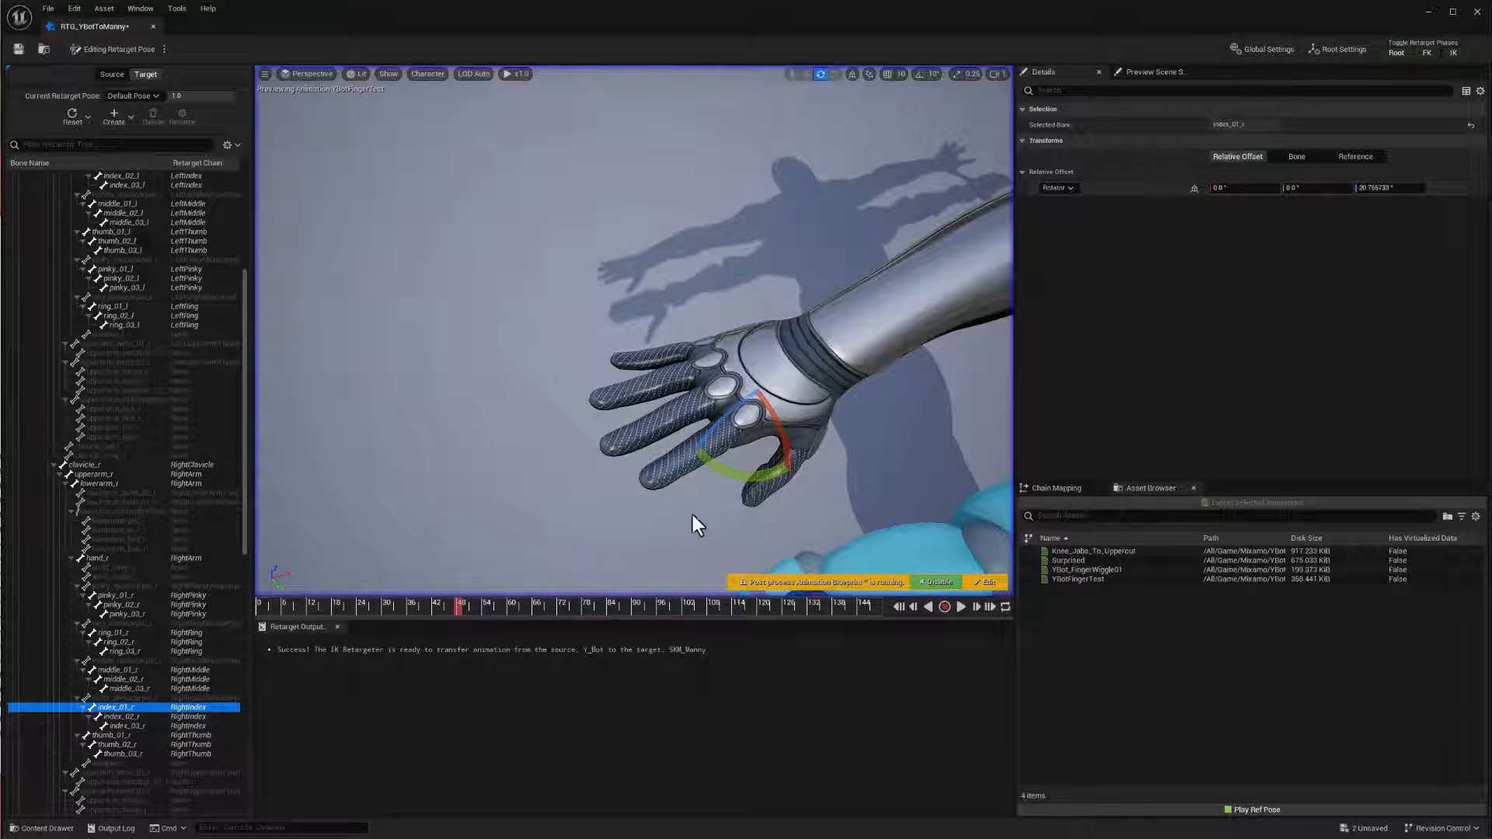
pyautogui.moveTo(718, 471); pyautogui.dragTo(740, 470)
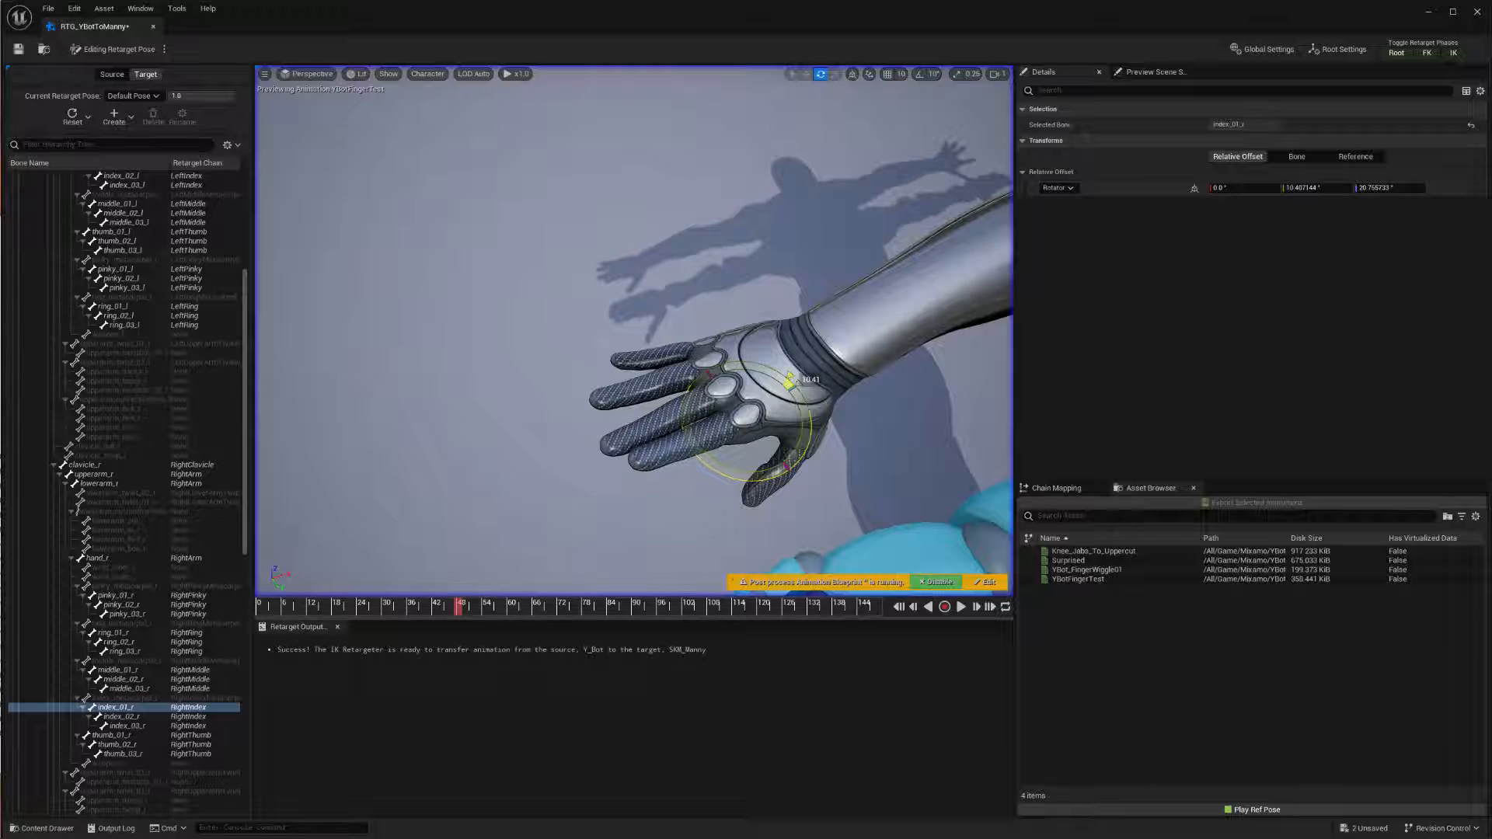
# Rotate Manny's middle_01_r bone to about 3.16° on Y and clear the bone selection
pyautogui.keyDown('alt'); pyautogui.moveTo(586, 524); pyautogui.dragTo(668, 505); pyautogui.keyUp('alt')
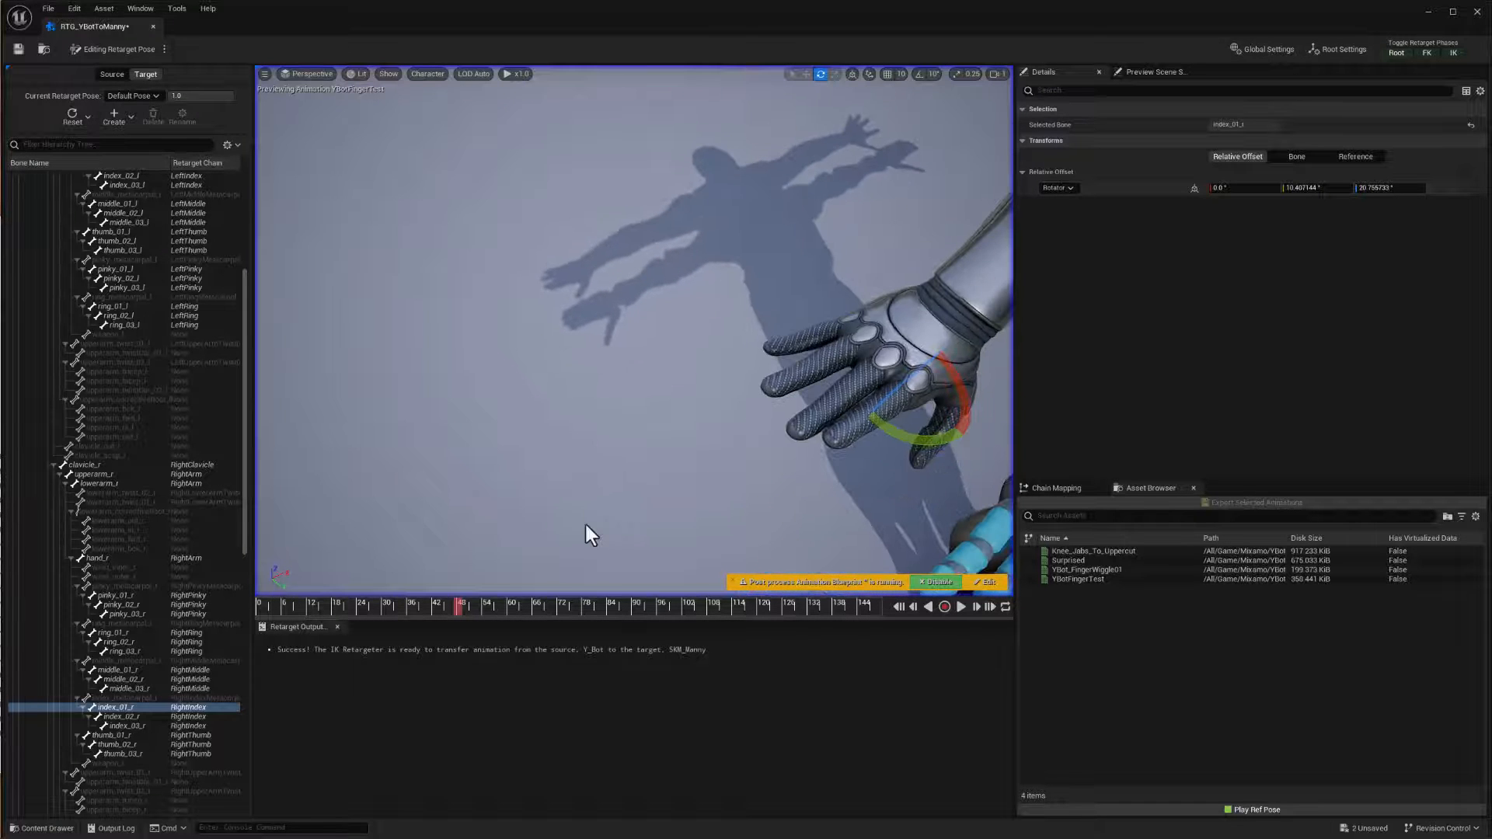
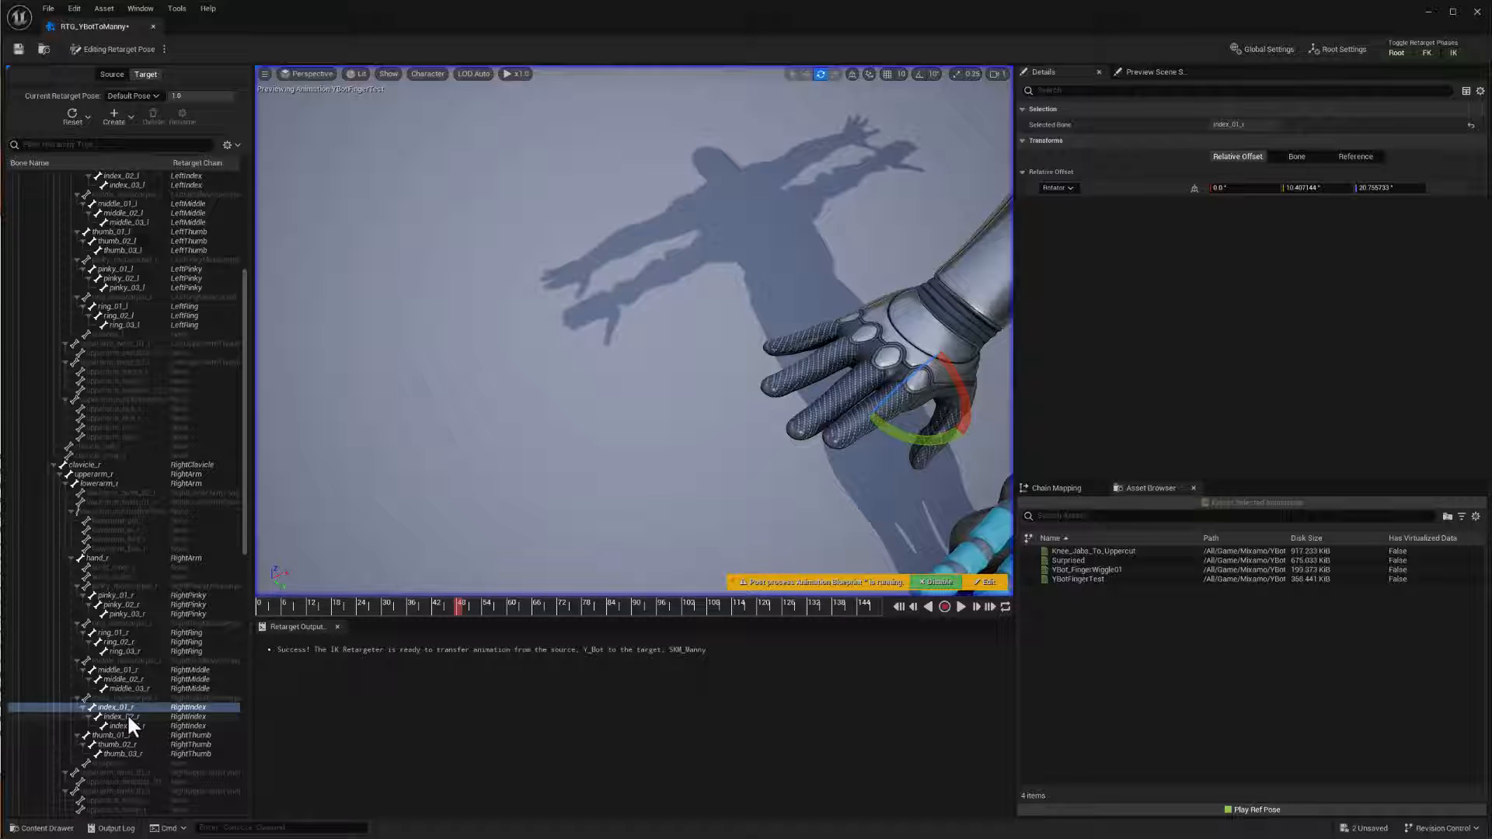
pyautogui.click(128, 670)
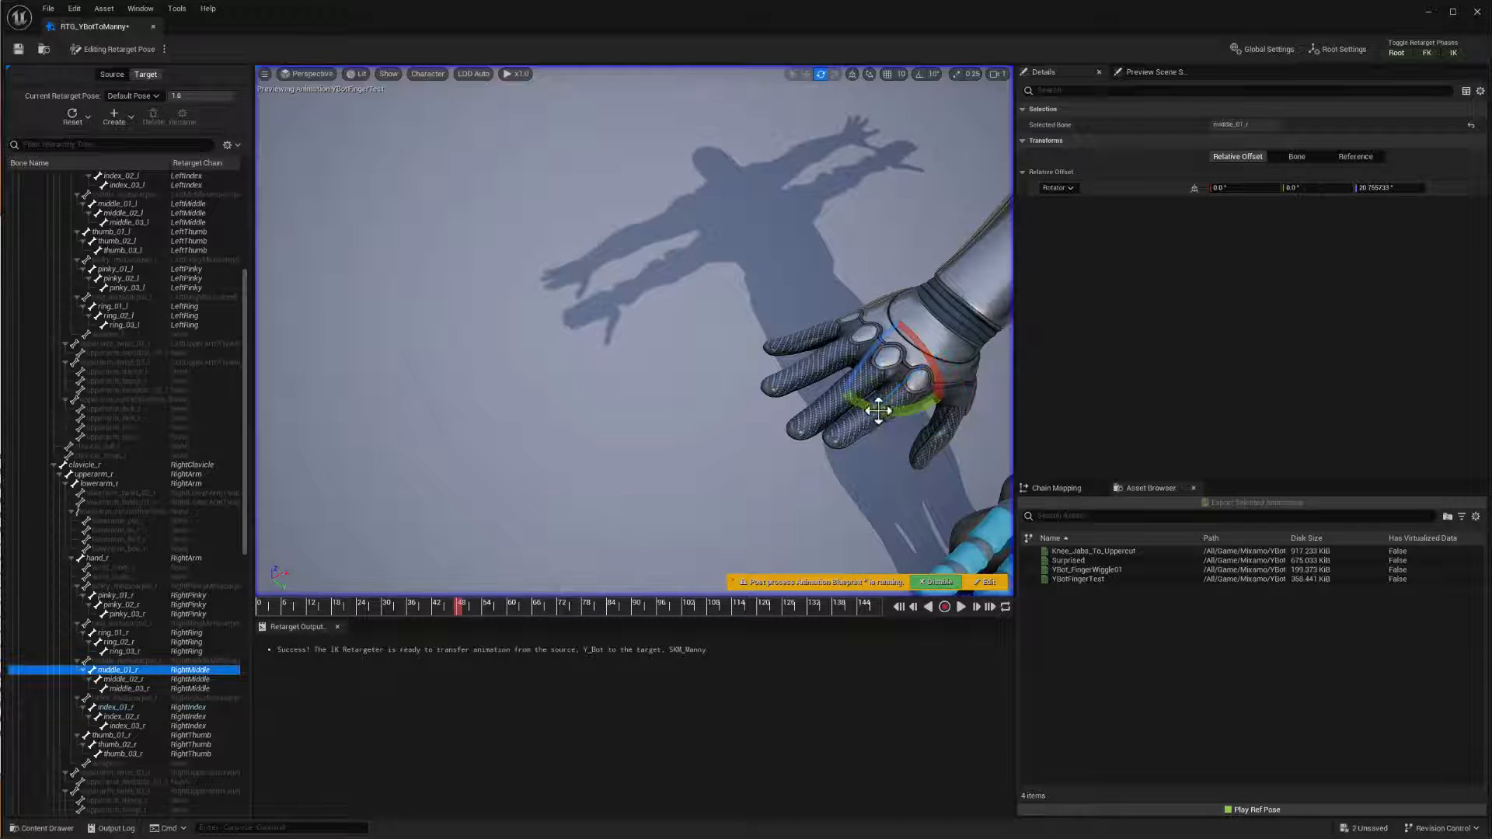
pyautogui.moveTo(885, 409); pyautogui.dragTo(893, 443)
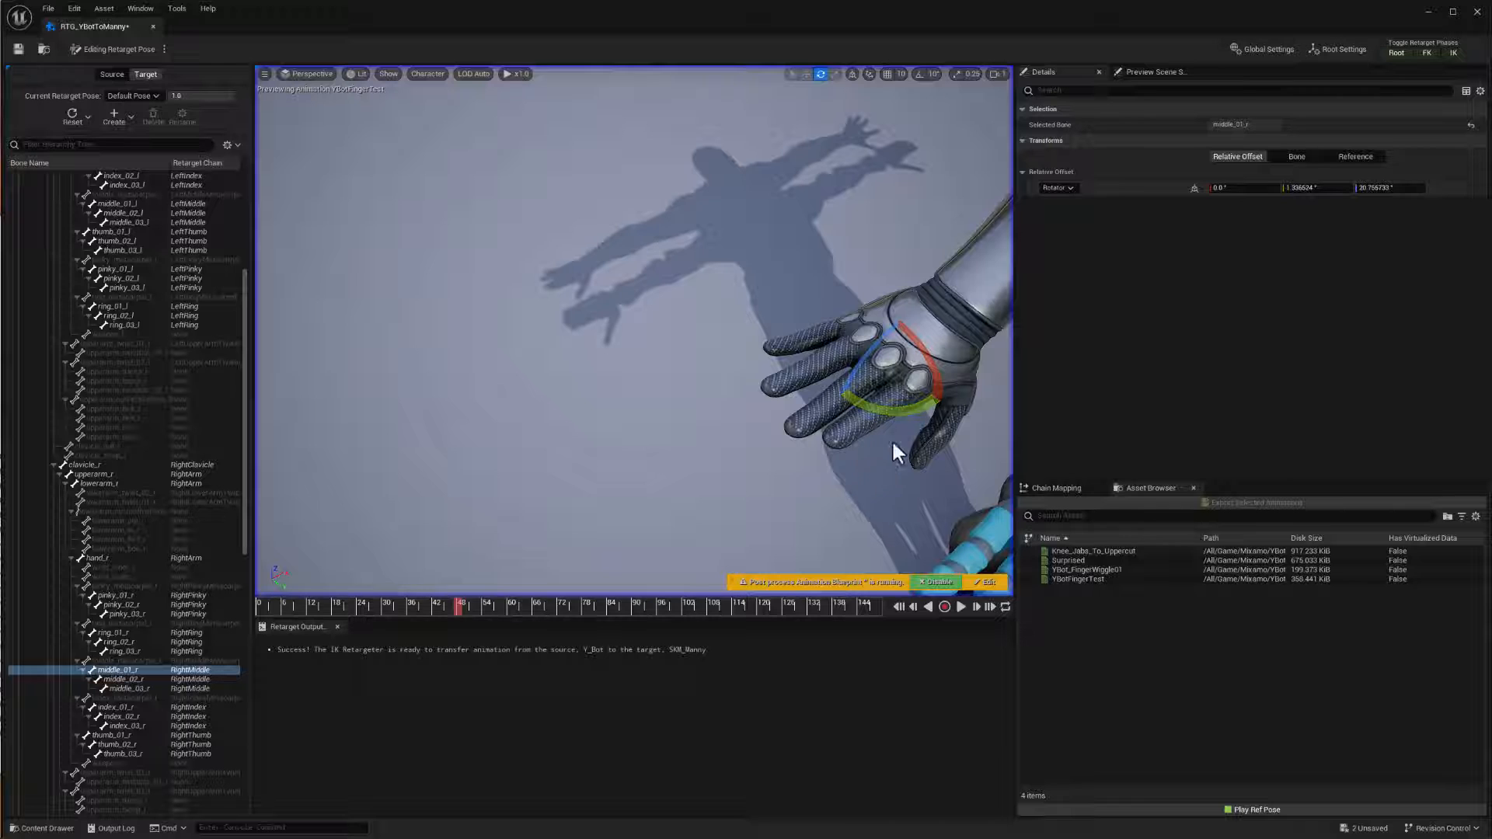
pyautogui.scroll(-4, 822, 485)
pyautogui.moveTo(815, 487); pyautogui.dragTo(744, 427, button='middle')
pyautogui.scroll(2, 815, 472)
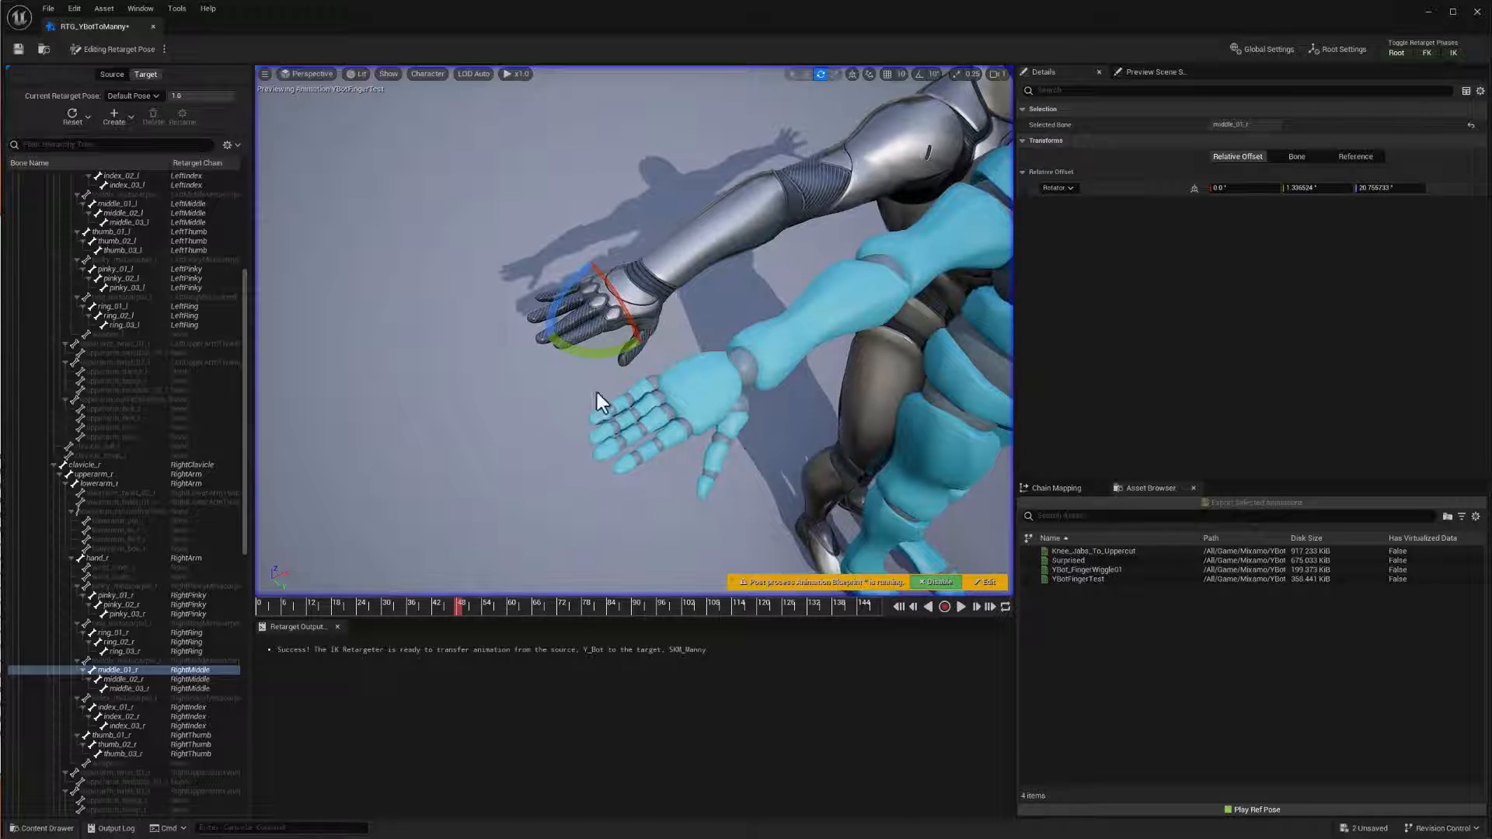
pyautogui.keyDown('alt'); pyautogui.moveTo(600, 394); pyautogui.dragTo(681, 387); pyautogui.keyUp('alt')
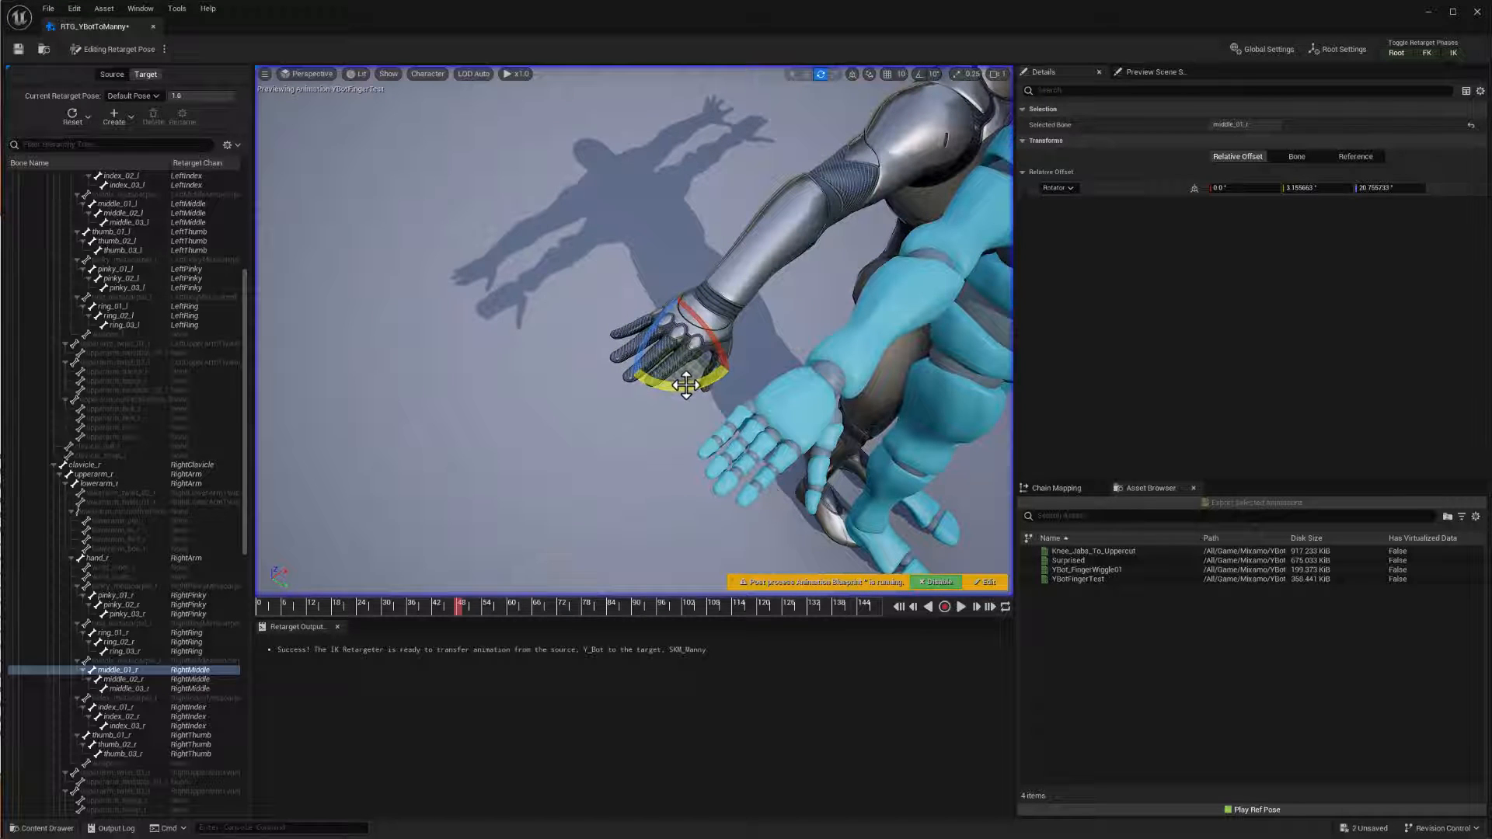
pyautogui.click(640, 351)
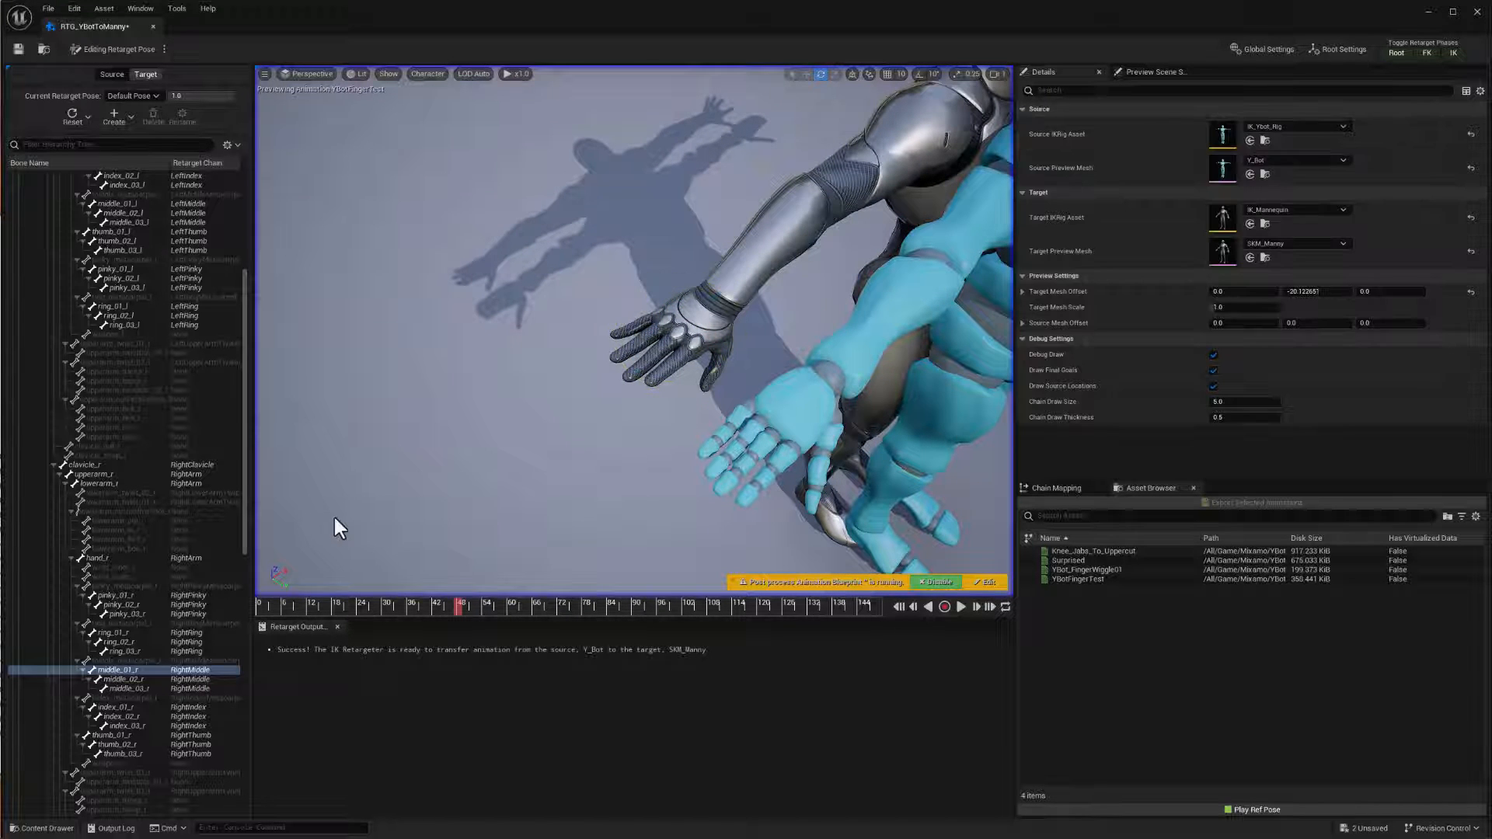
# Rotate Manny's ring_01_r bone to about -5.56° on Y and 17.96° on Z
pyautogui.click(128, 633)
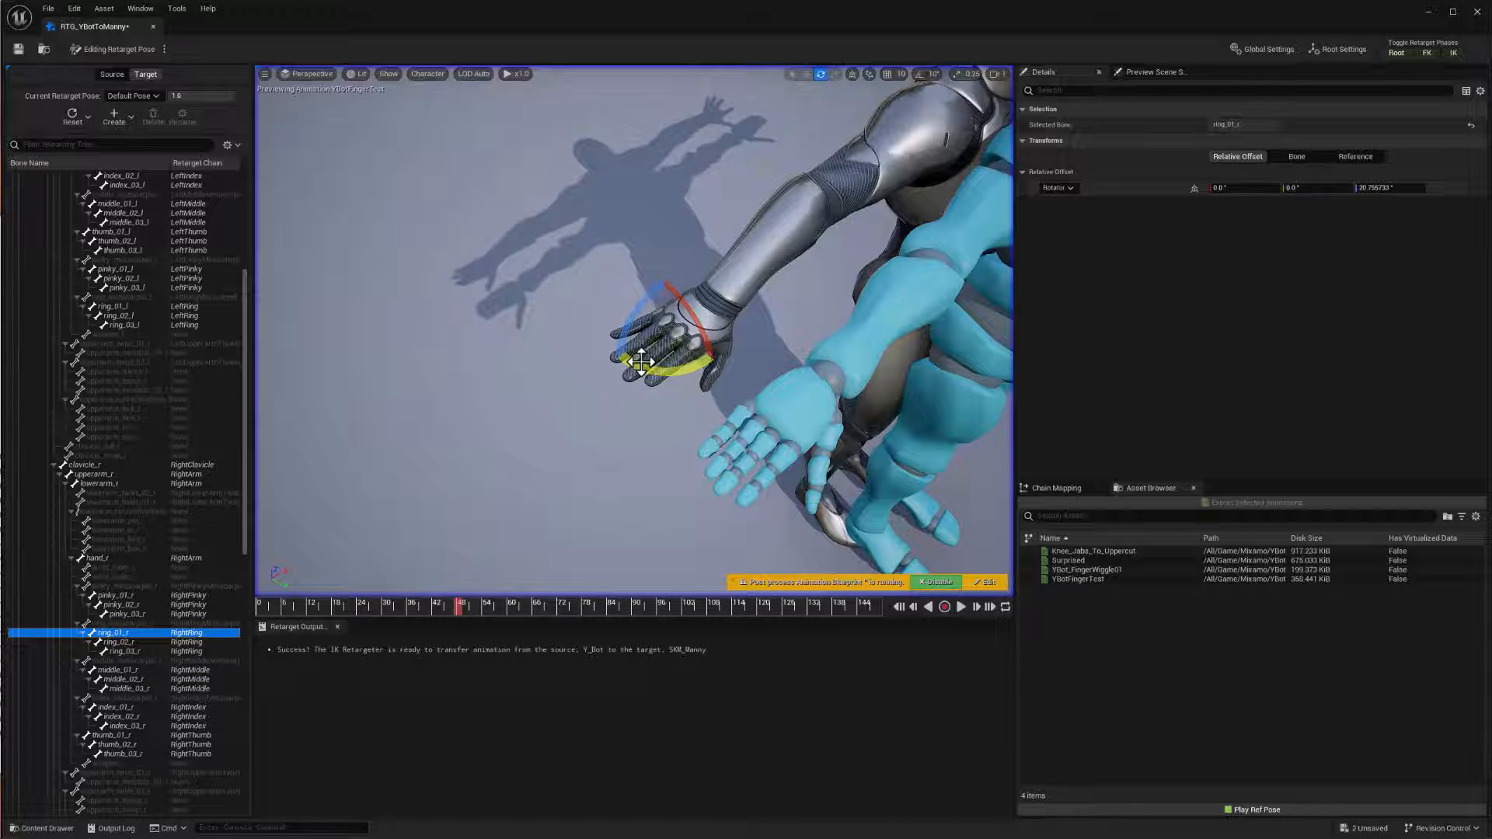
pyautogui.moveTo(640, 363); pyautogui.dragTo(581, 299)
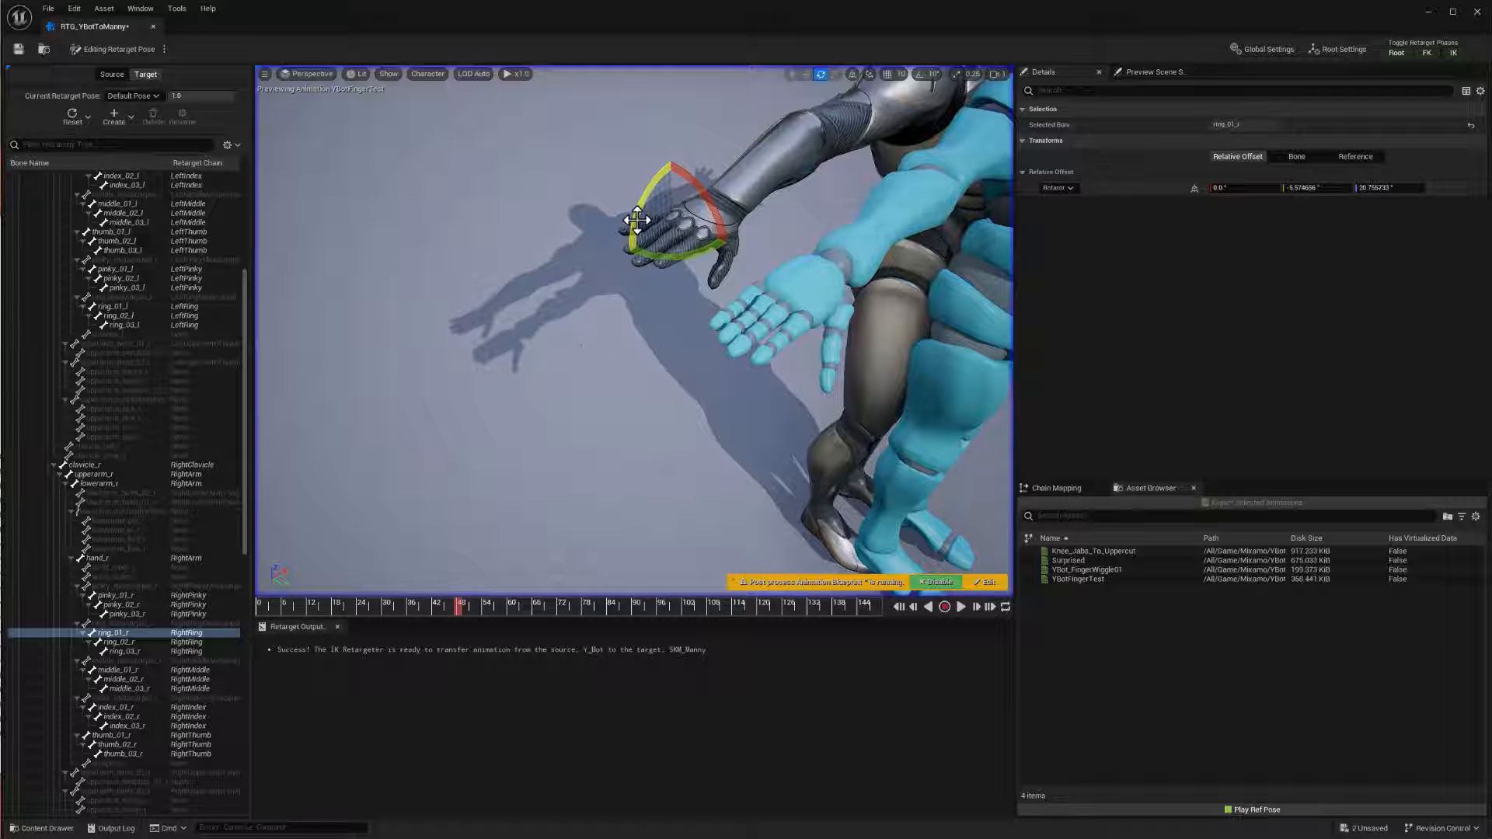
pyautogui.moveTo(638, 221); pyautogui.dragTo(633, 252)
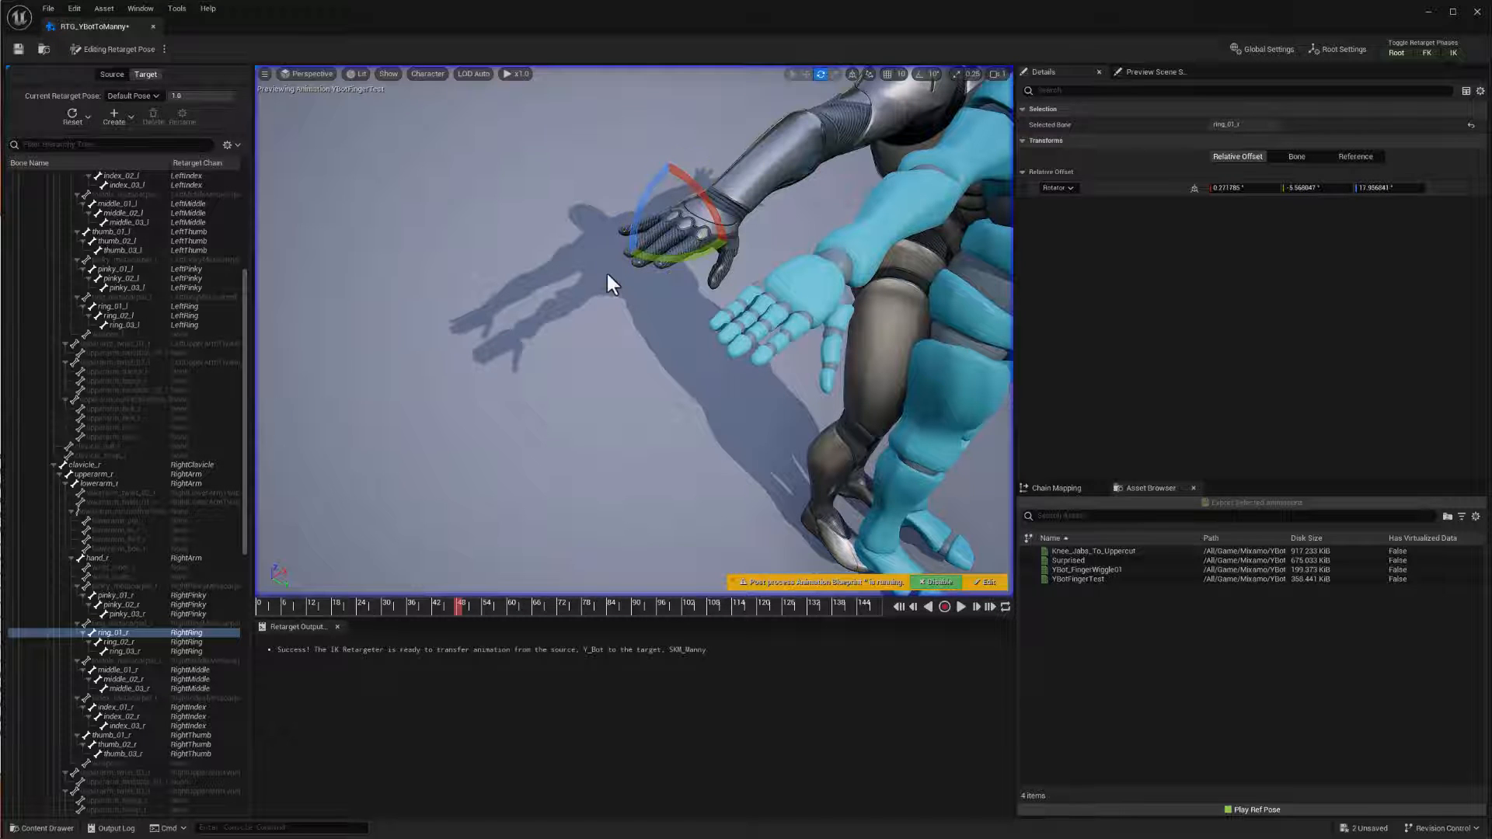
# Rotate Manny's pinky_01_r bone to about 1.34° on X, -10.76° on Y and 13.59° on Z
pyautogui.click(128, 594)
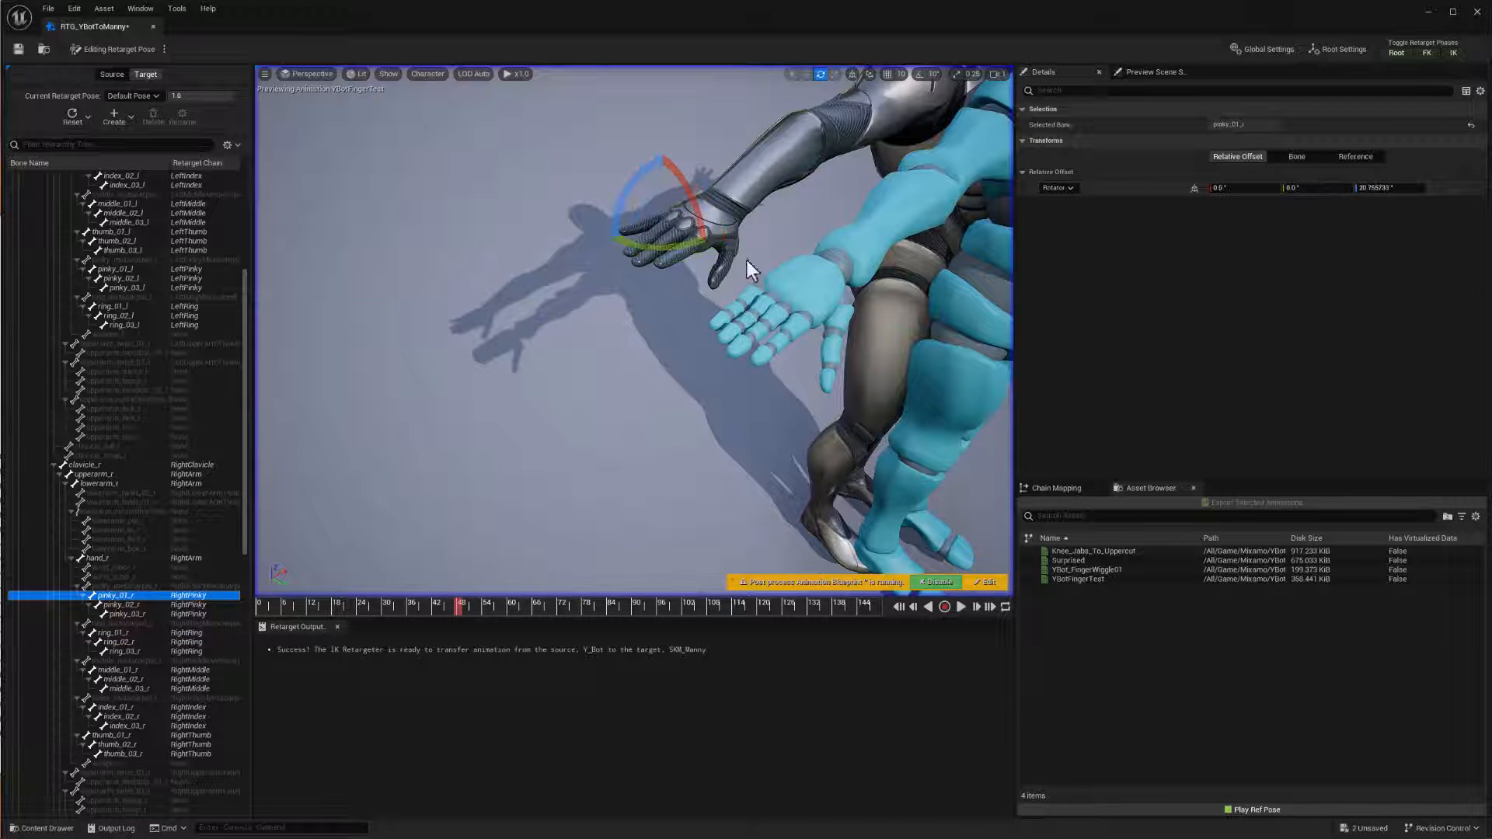
pyautogui.moveTo(646, 249); pyautogui.dragTo(673, 249)
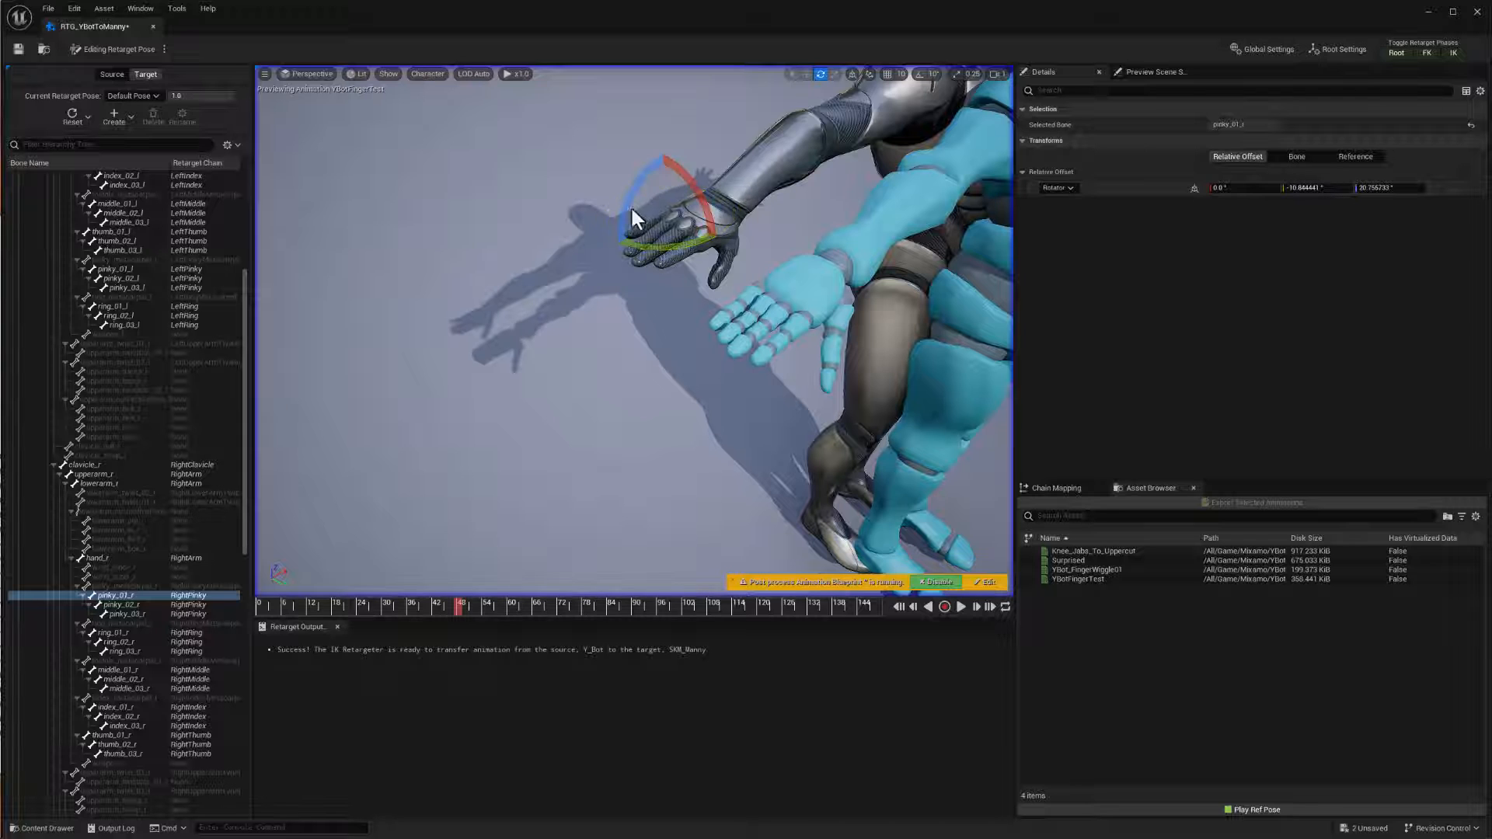
pyautogui.moveTo(631, 204); pyautogui.dragTo(637, 268)
pyautogui.press('w')
pyautogui.moveTo(777, 291); pyautogui.dragTo(798, 297, button='right')
pyautogui.moveTo(805, 295); pyautogui.dragTo(802, 305)
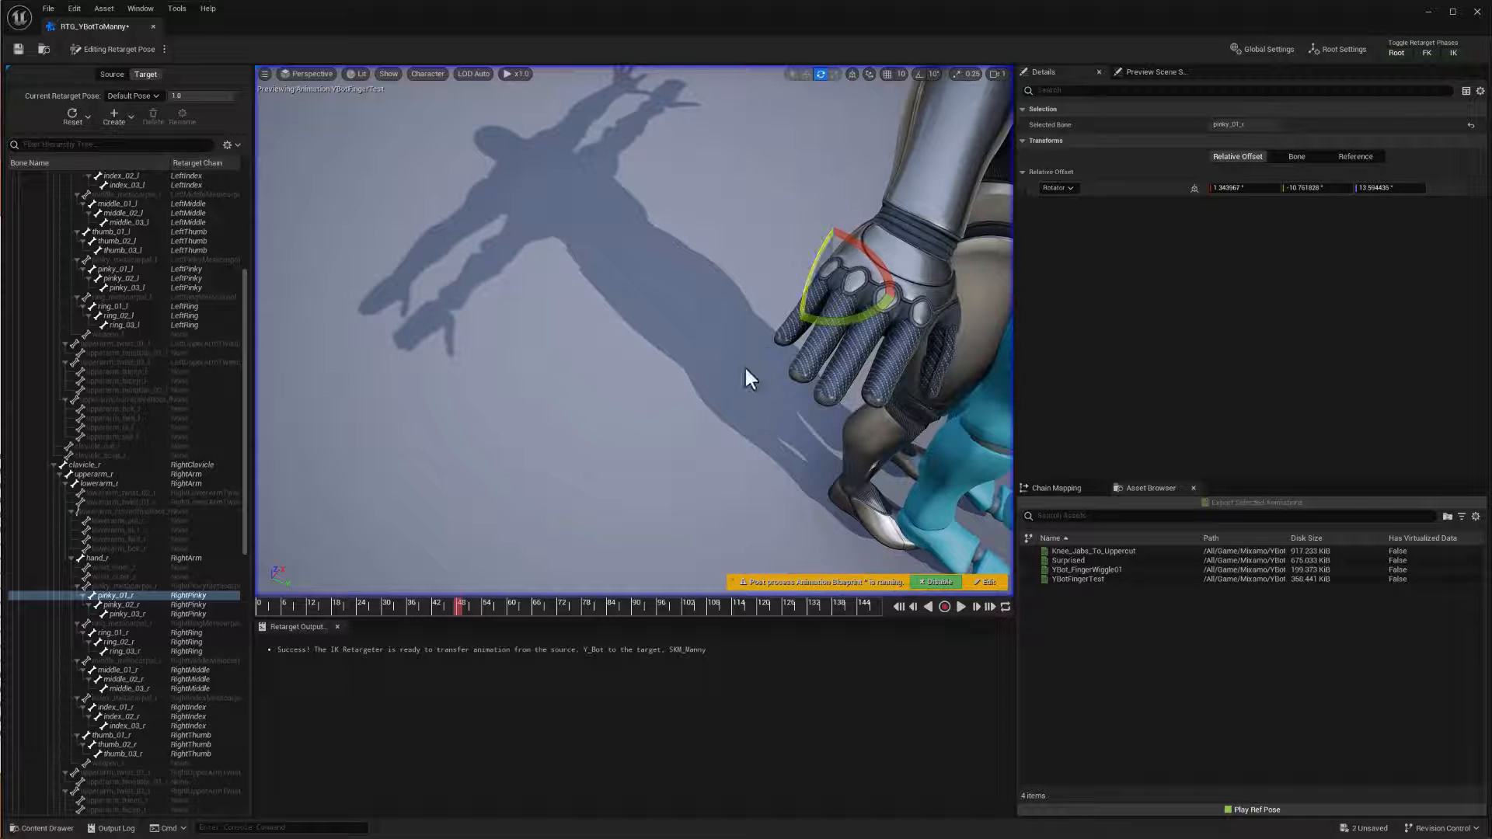
pyautogui.moveTo(743, 367)
pyautogui.keyDown('alt'); pyautogui.mouseDown()
pyautogui.moveTo(625, 349)
pyautogui.moveTo(624, 280)
pyautogui.moveTo(720, 378)
pyautogui.mouseUp(); pyautogui.keyUp('alt')
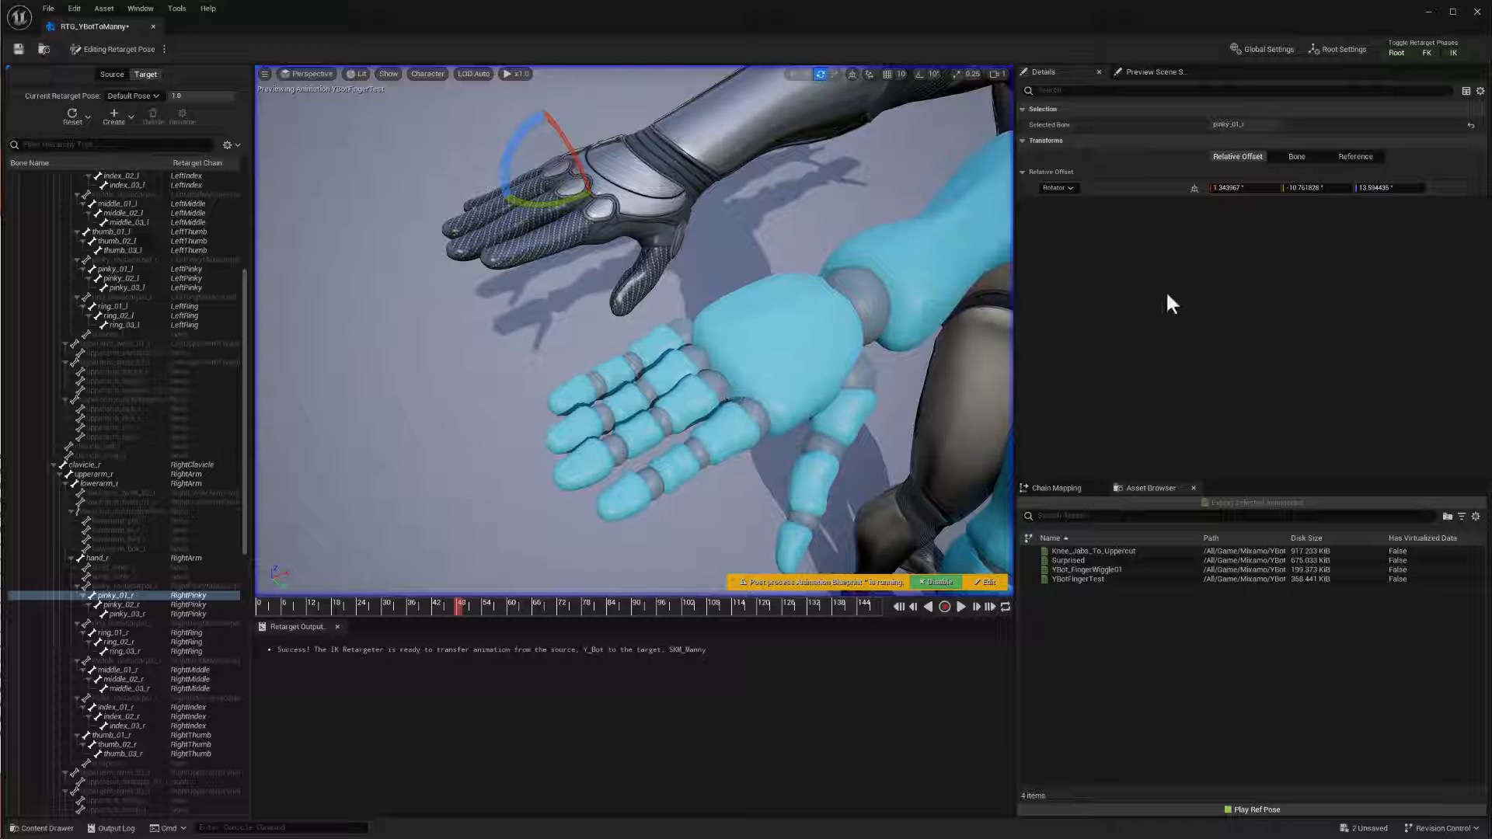
pyautogui.click(1241, 187)
# Rotate all of Manny's left-hand finger and thumb bones together to about 2.68° on Z
pyautogui.scroll(-5, 749, 259)
pyautogui.keyDown('alt'); pyautogui.moveTo(822, 338); pyautogui.dragTo(621, 284); pyautogui.keyUp('alt')
pyautogui.keyDown('alt'); pyautogui.moveTo(735, 407); pyautogui.dragTo(774, 412); pyautogui.keyUp('alt')
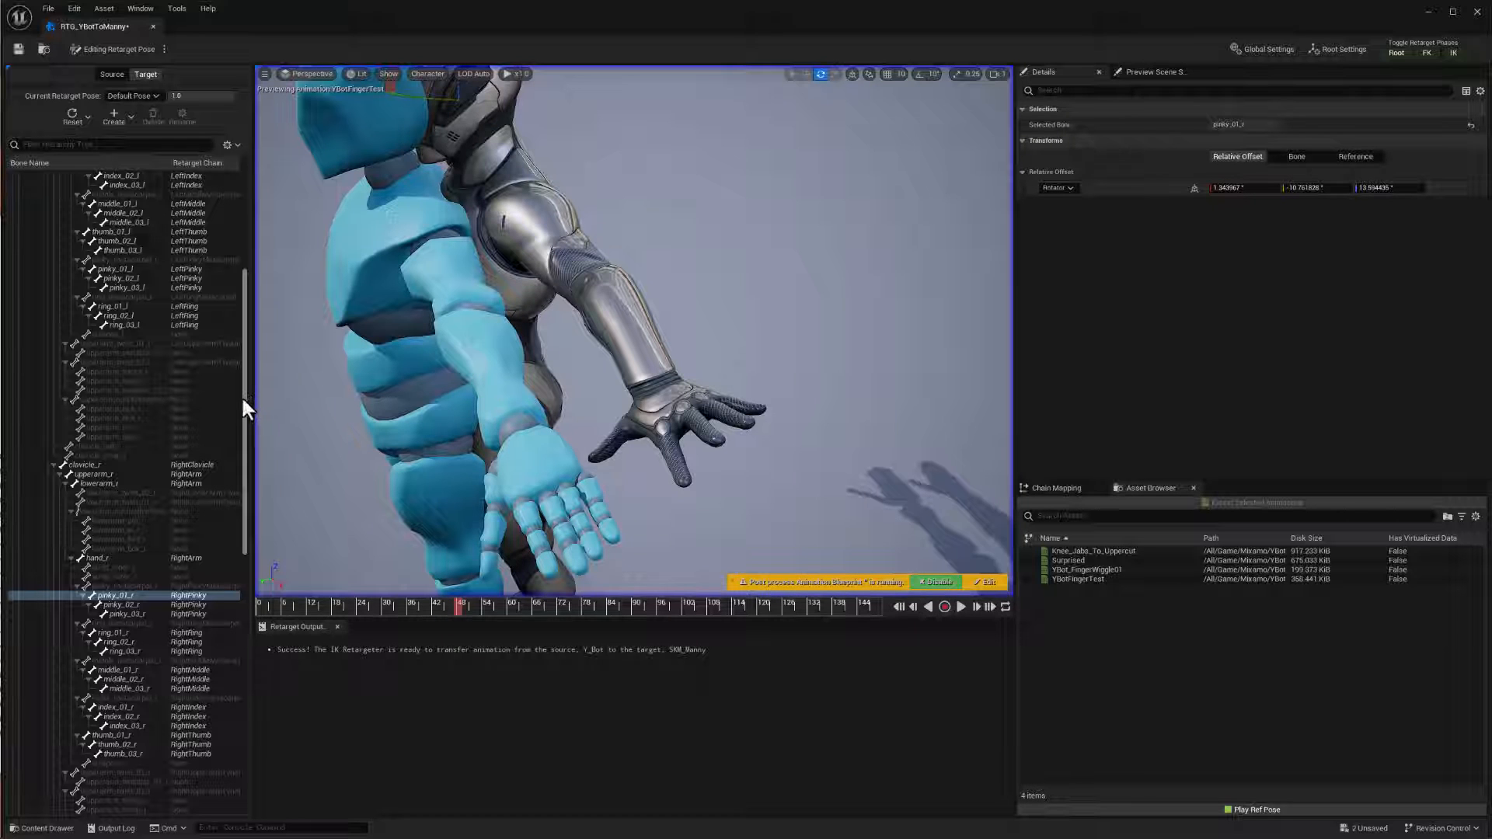
pyautogui.moveTo(246, 408); pyautogui.dragTo(244, 349)
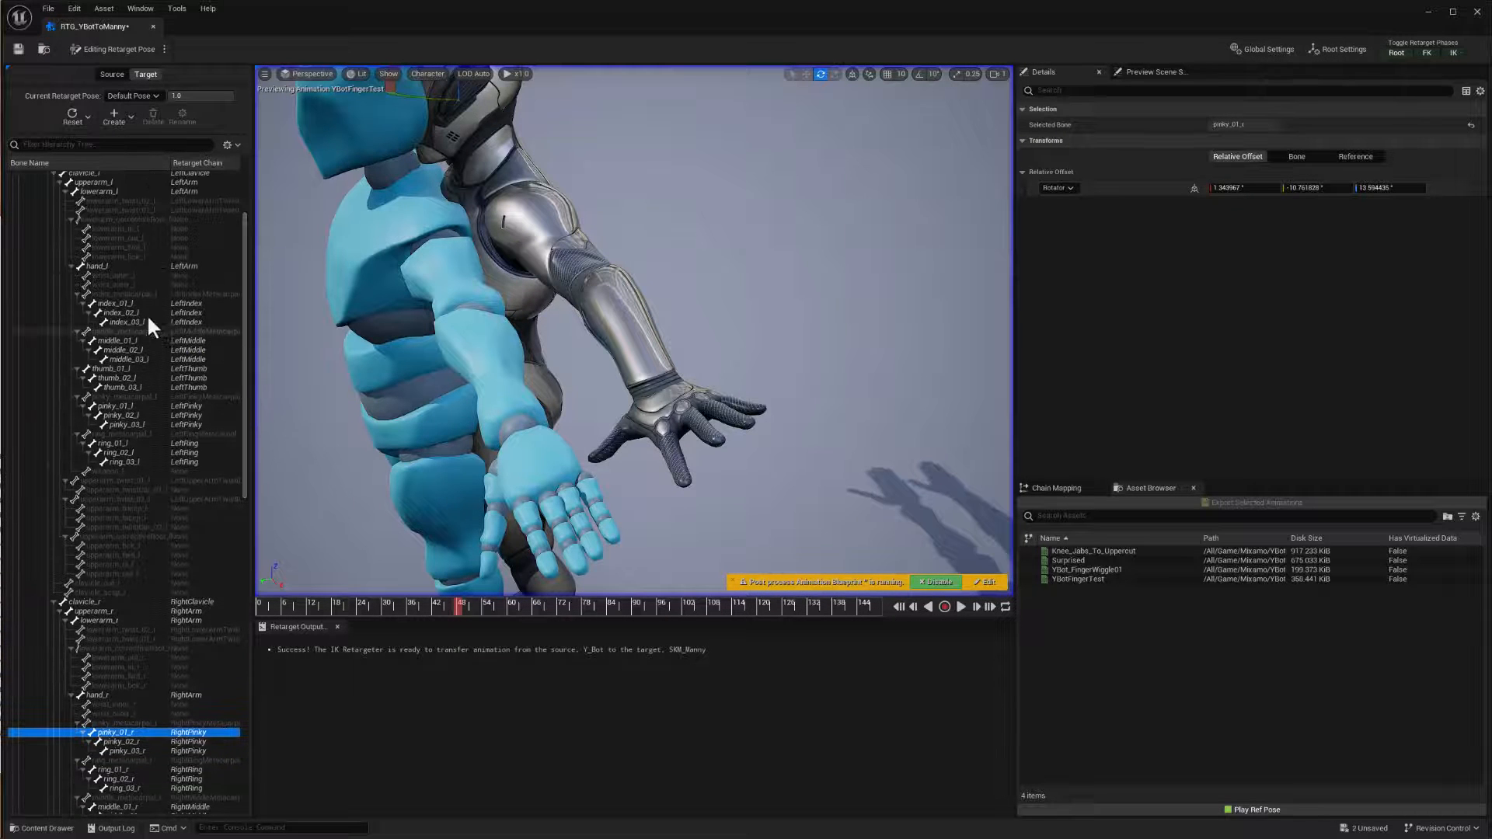
pyautogui.click(116, 303)
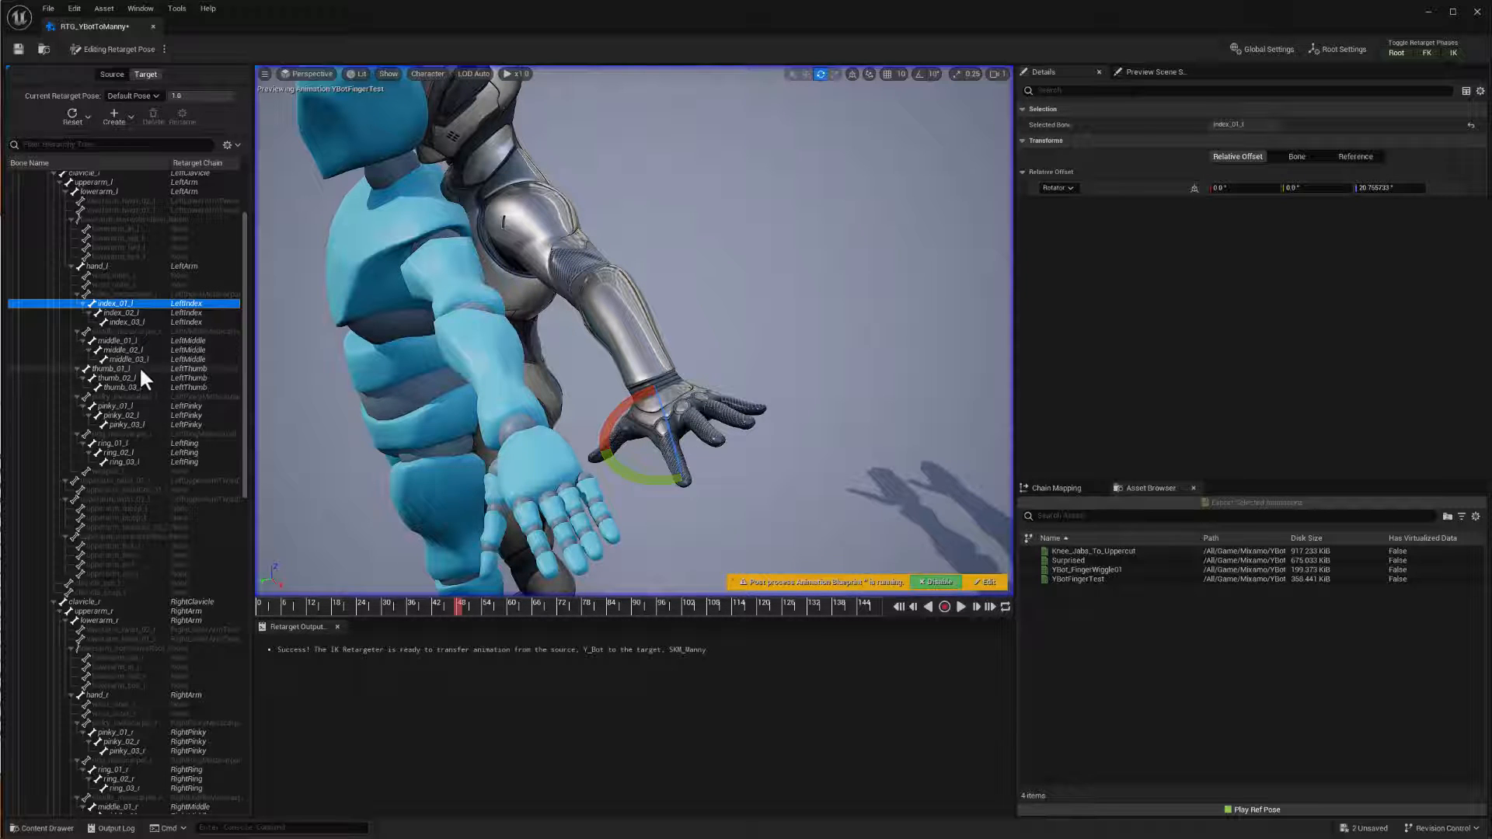
pyautogui.keyDown('shift'); pyautogui.click(127, 460); pyautogui.keyUp('shift')
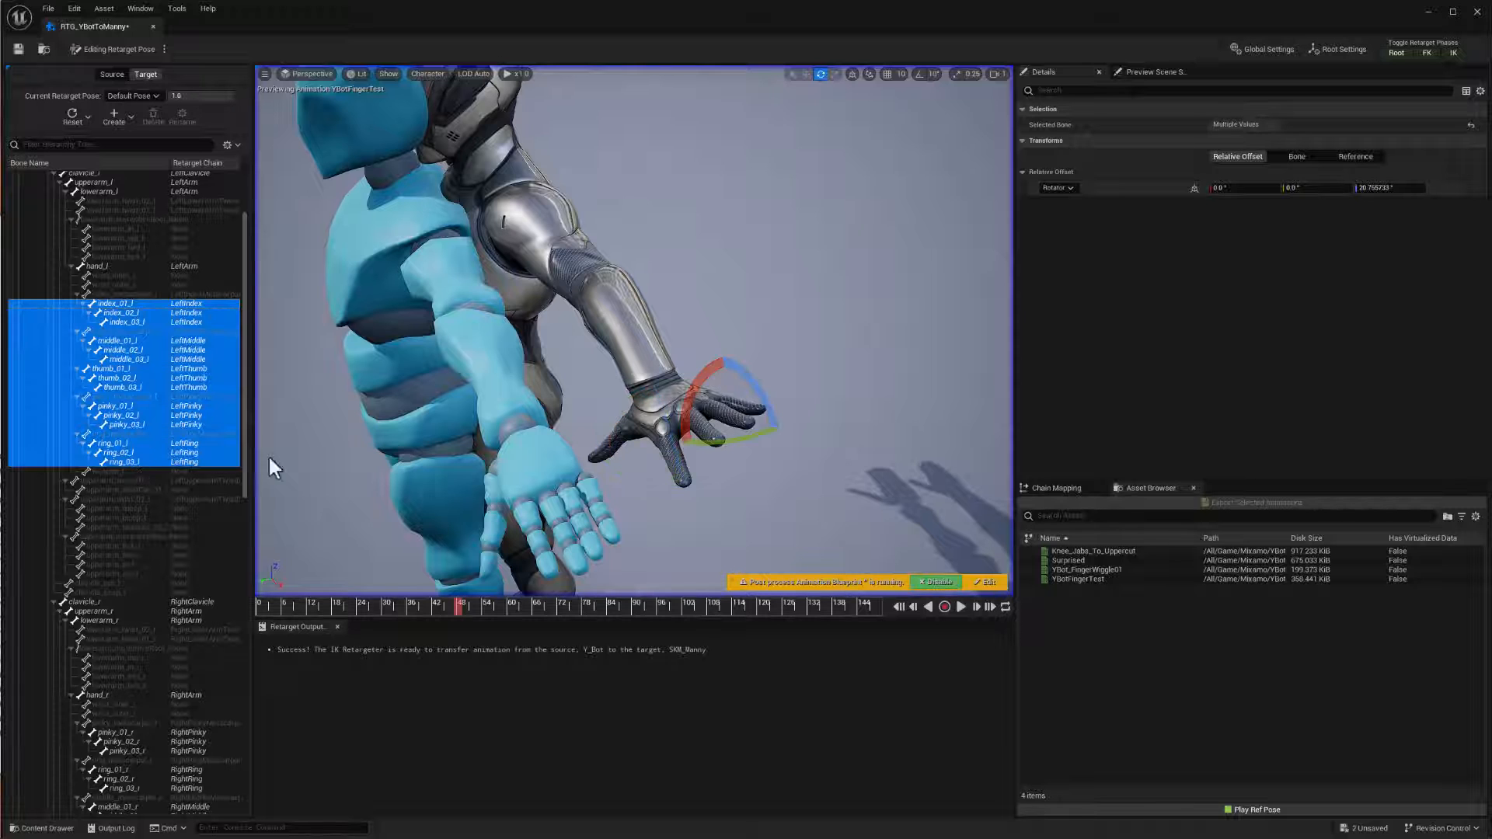
pyautogui.moveTo(765, 412); pyautogui.dragTo(764, 482)
# Rotate Manny's left-hand base bones index_01_l, middle_01_l, pinky_01_l and ring_01_l together on Z to curl the fingers
pyautogui.keyDown('alt'); pyautogui.moveTo(826, 411); pyautogui.dragTo(585, 423); pyautogui.keyUp('alt')
pyautogui.click(124, 305)
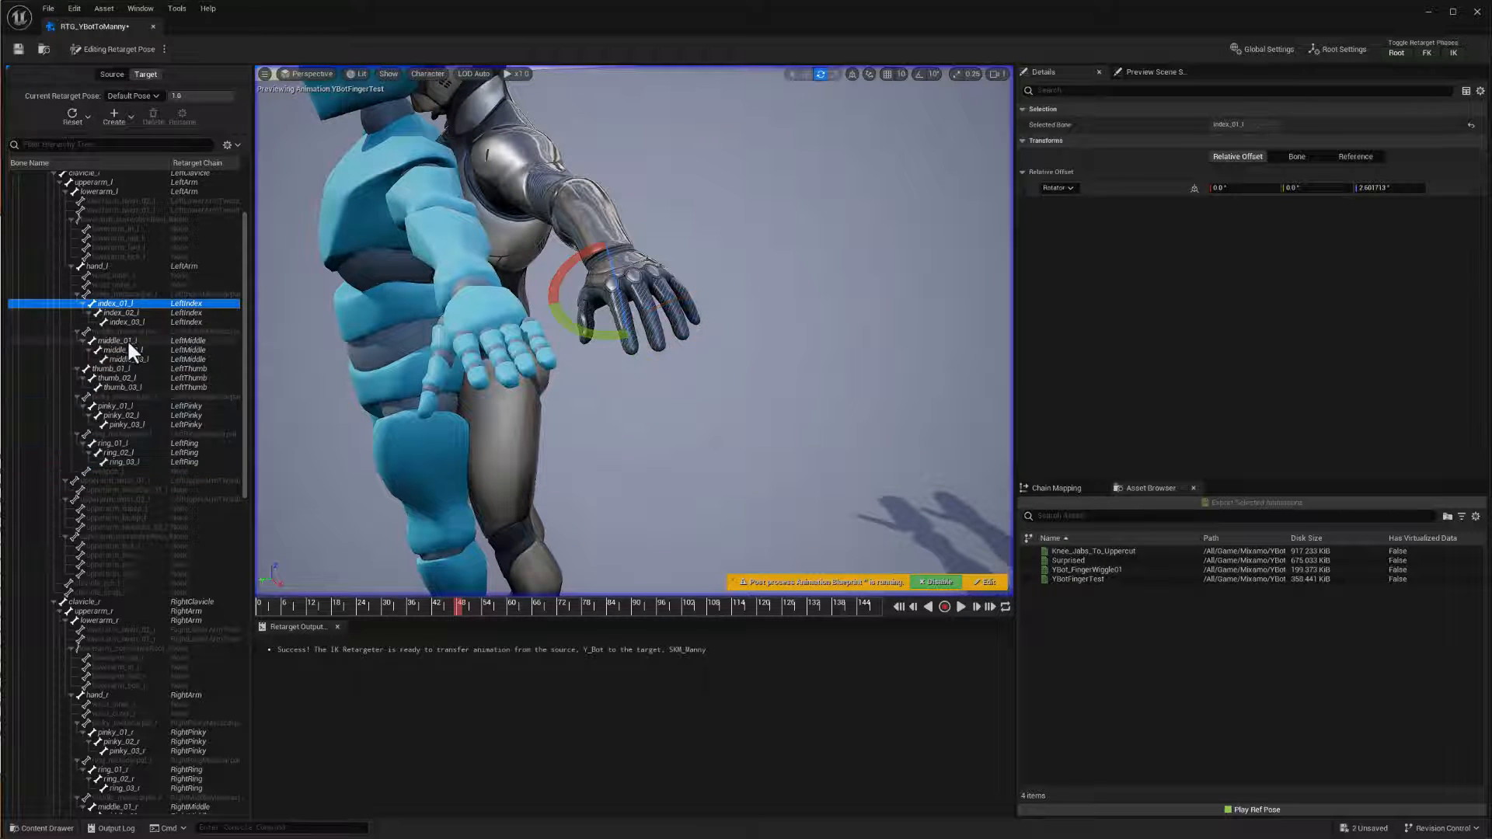
pyautogui.keyDown('ctrl'); pyautogui.click(128, 340); pyautogui.keyUp('ctrl')
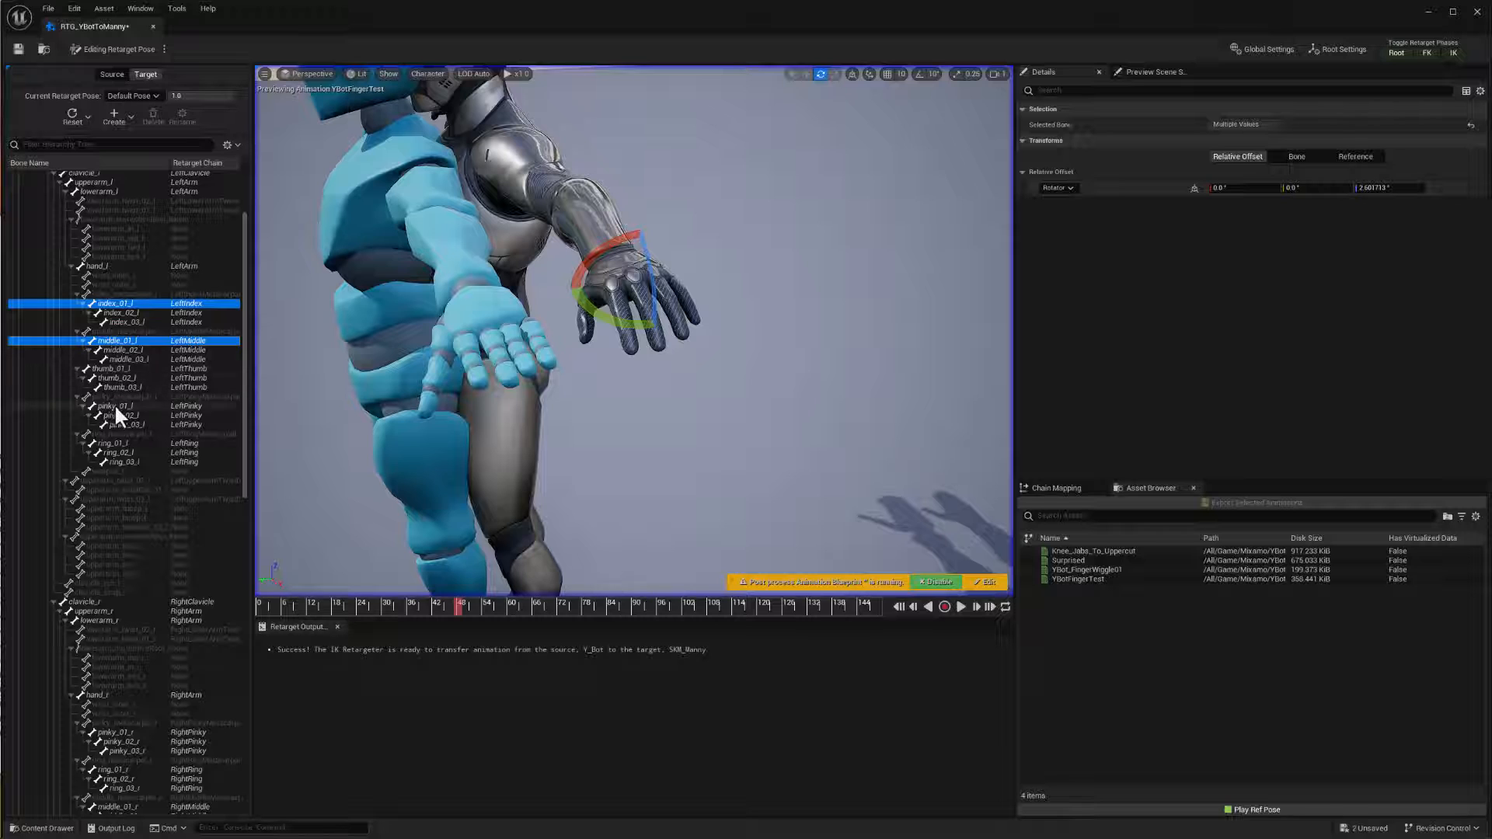
pyautogui.keyDown('ctrl'); pyautogui.click(114, 405); pyautogui.keyUp('ctrl')
pyautogui.keyDown('ctrl'); pyautogui.click(113, 443); pyautogui.keyUp('ctrl')
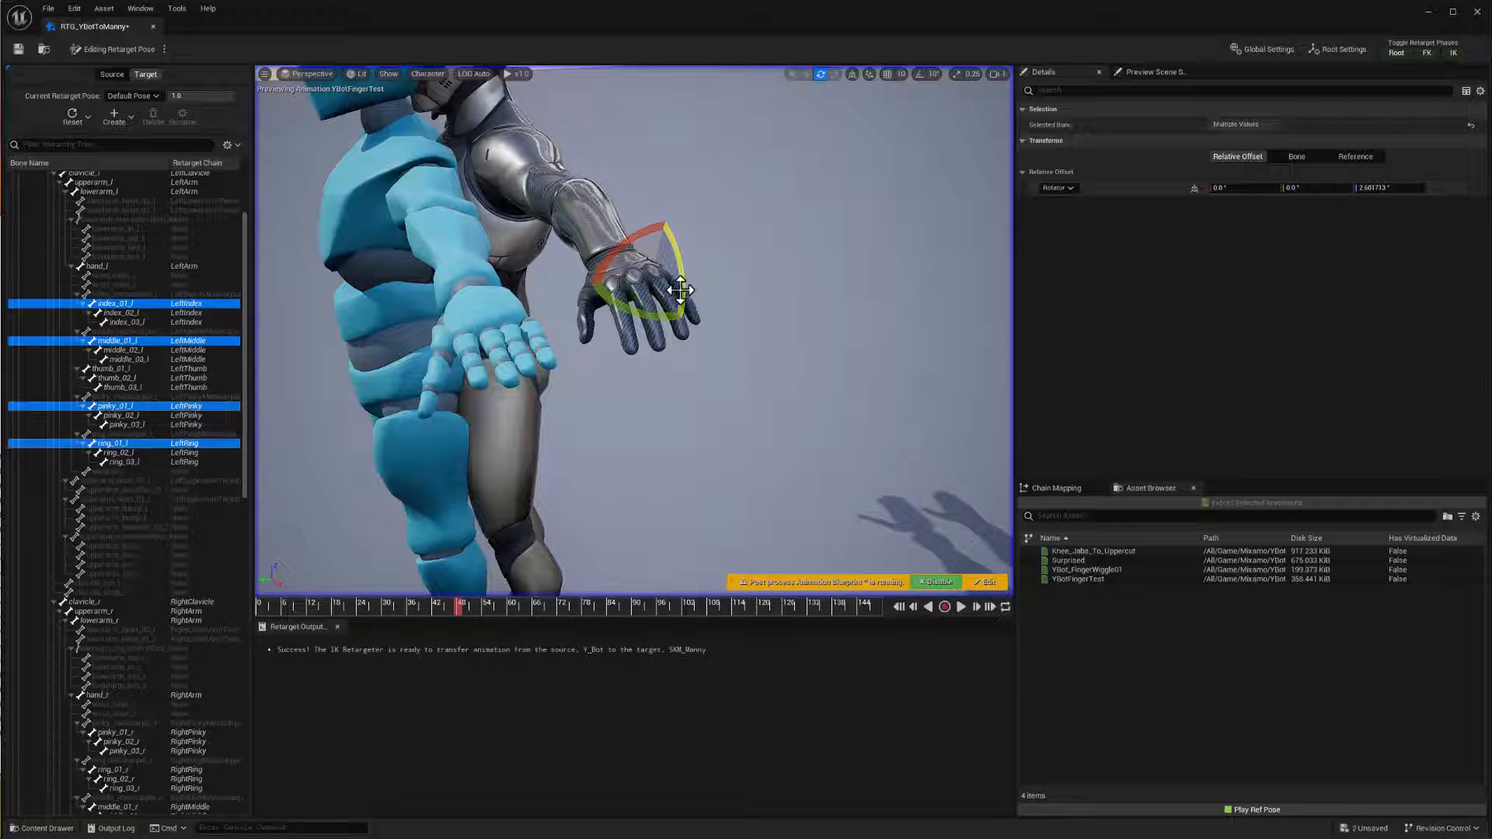
pyautogui.moveTo(680, 298); pyautogui.dragTo(679, 319)
# Rotate all of Manny's left-hand finger bones except the thumb together on Z, bringing the base bones to about 21.81°
pyautogui.keyDown('ctrl'); pyautogui.click(119, 312); pyautogui.keyUp('ctrl')
pyautogui.keyDown('ctrl'); pyautogui.click(120, 321); pyautogui.keyUp('ctrl')
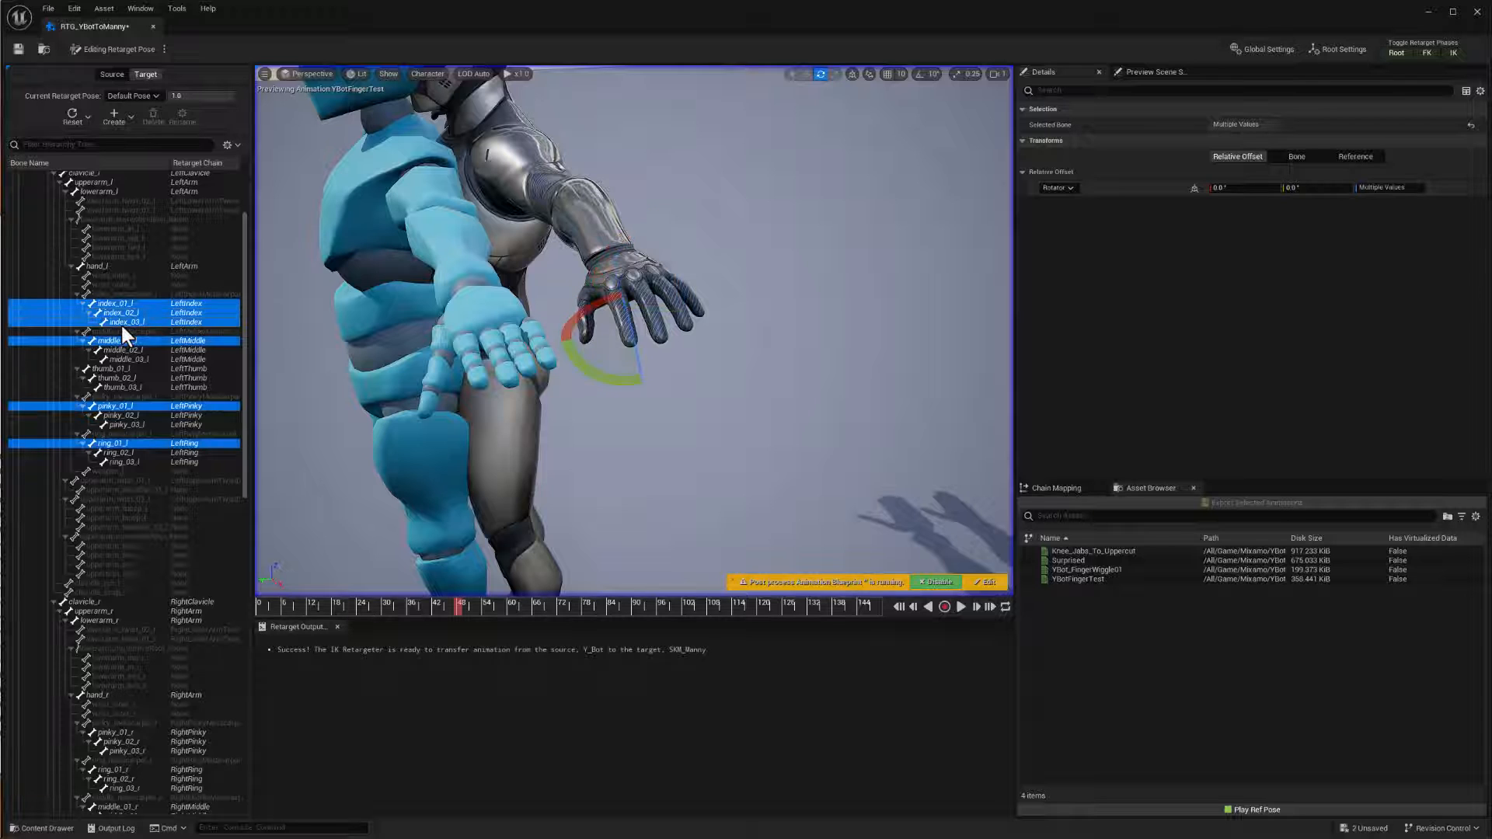
pyautogui.keyDown('ctrl'); pyautogui.click(117, 349); pyautogui.keyUp('ctrl')
pyautogui.keyDown('ctrl'); pyautogui.click(117, 359); pyautogui.keyUp('ctrl')
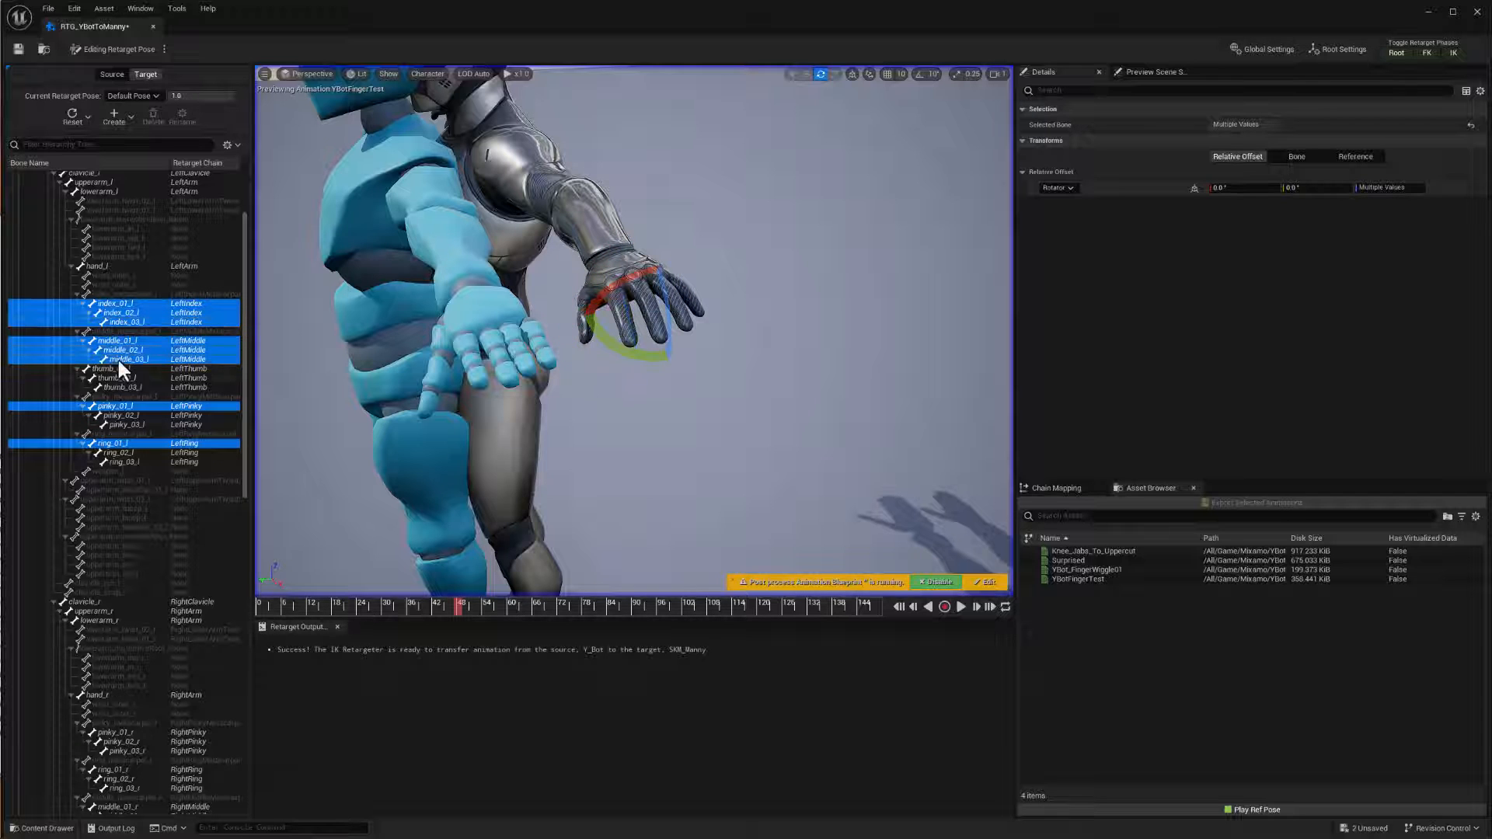
pyautogui.keyDown('ctrl'); pyautogui.click(116, 415); pyautogui.keyUp('ctrl')
pyautogui.keyDown('ctrl'); pyautogui.click(114, 424); pyautogui.keyUp('ctrl')
pyautogui.keyDown('ctrl'); pyautogui.click(116, 452); pyautogui.keyUp('ctrl')
pyautogui.keyDown('ctrl'); pyautogui.click(118, 460); pyautogui.keyUp('ctrl')
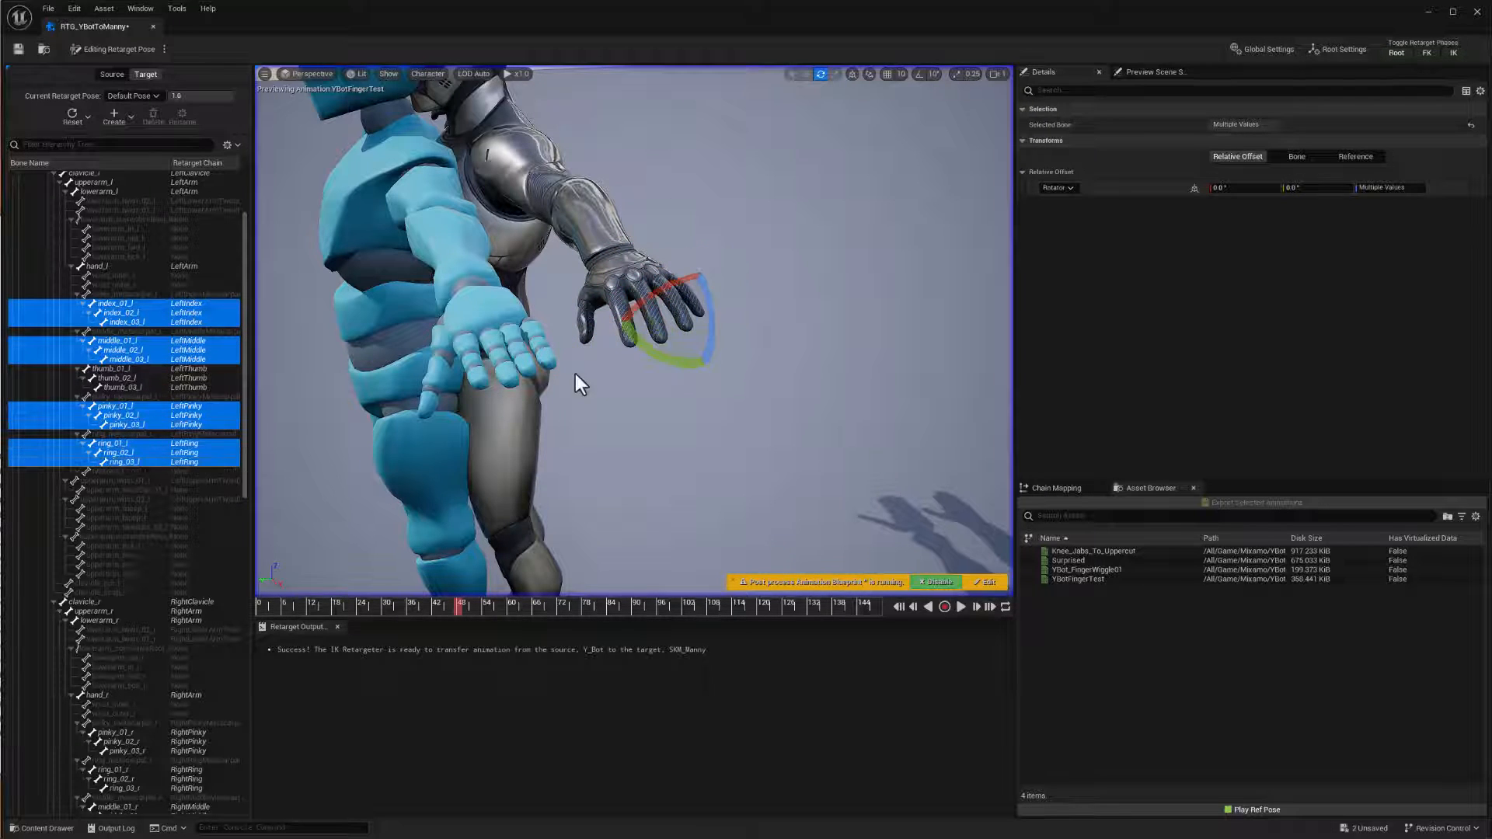
pyautogui.moveTo(698, 330); pyautogui.dragTo(705, 361)
pyautogui.keyDown('alt'); pyautogui.moveTo(598, 388); pyautogui.dragTo(536, 416); pyautogui.keyUp('alt')
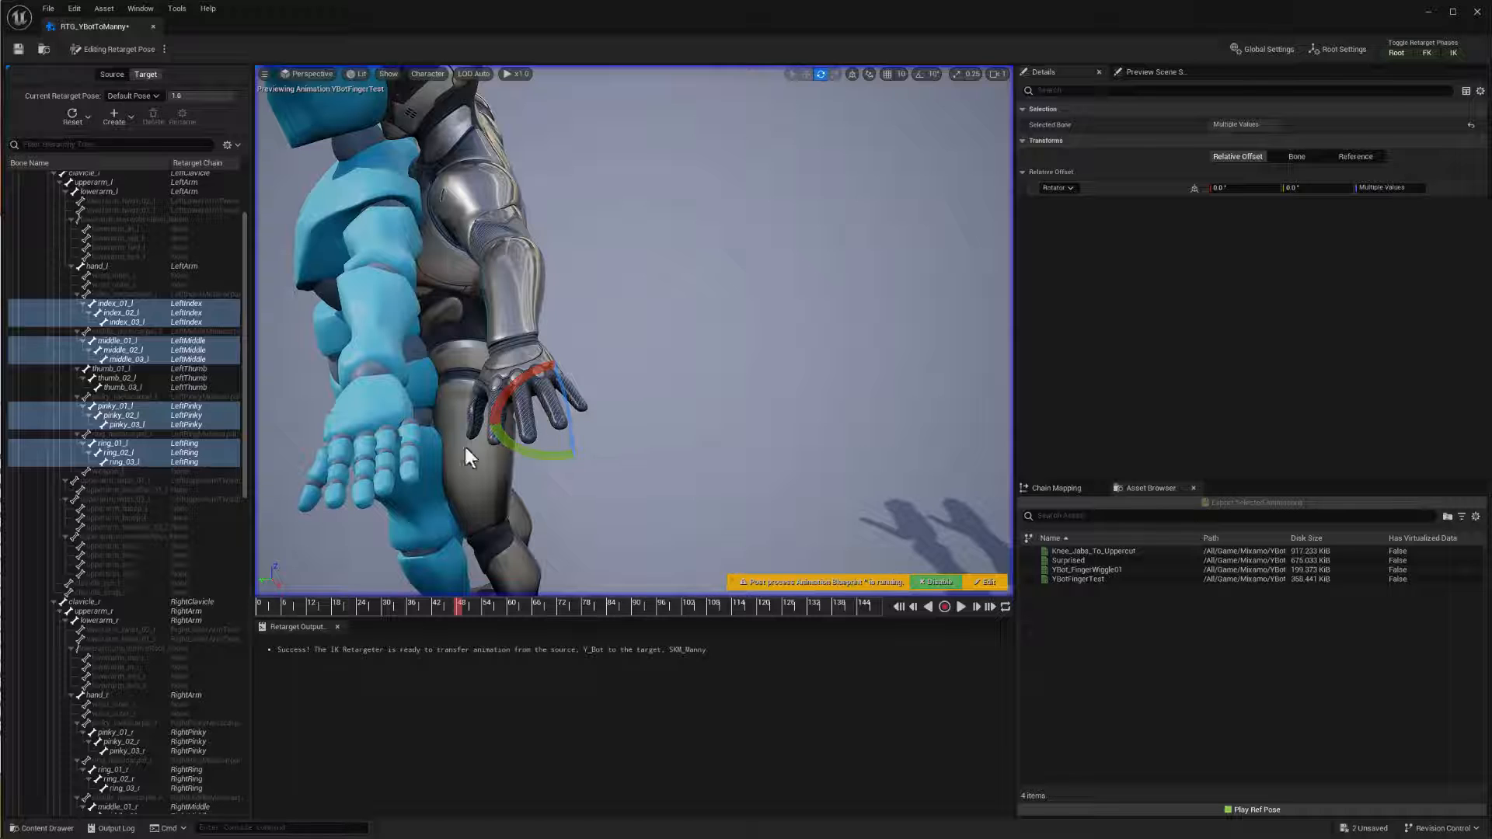
# Rotate Manny's index_01_l bone to about 6.36° on Y, and turn ring_01_l inward toward the middle finger to about 18° on Z
pyautogui.click(118, 303)
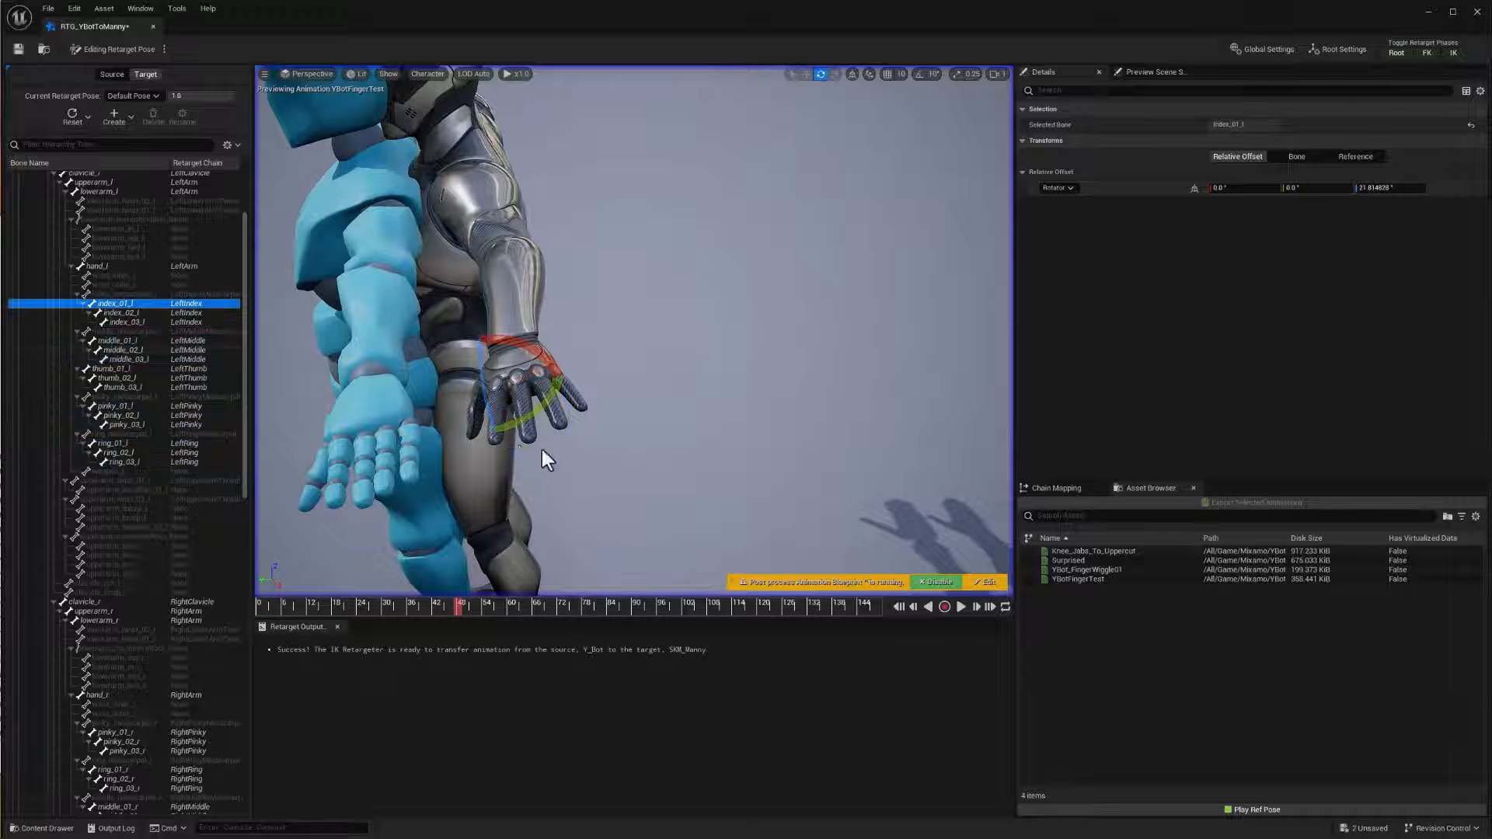
pyautogui.moveTo(551, 388); pyautogui.dragTo(535, 439)
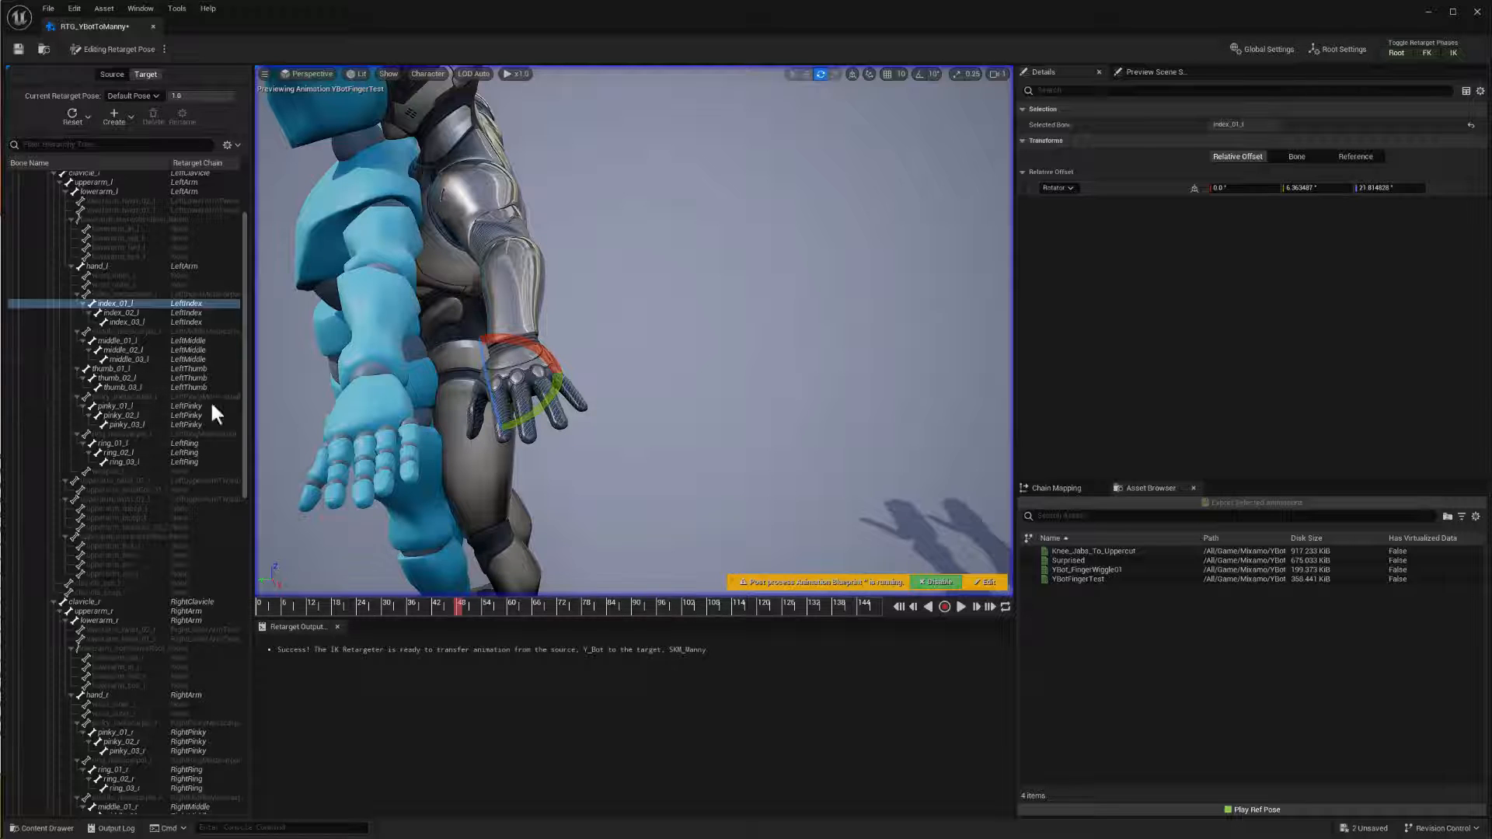
pyautogui.click(117, 443)
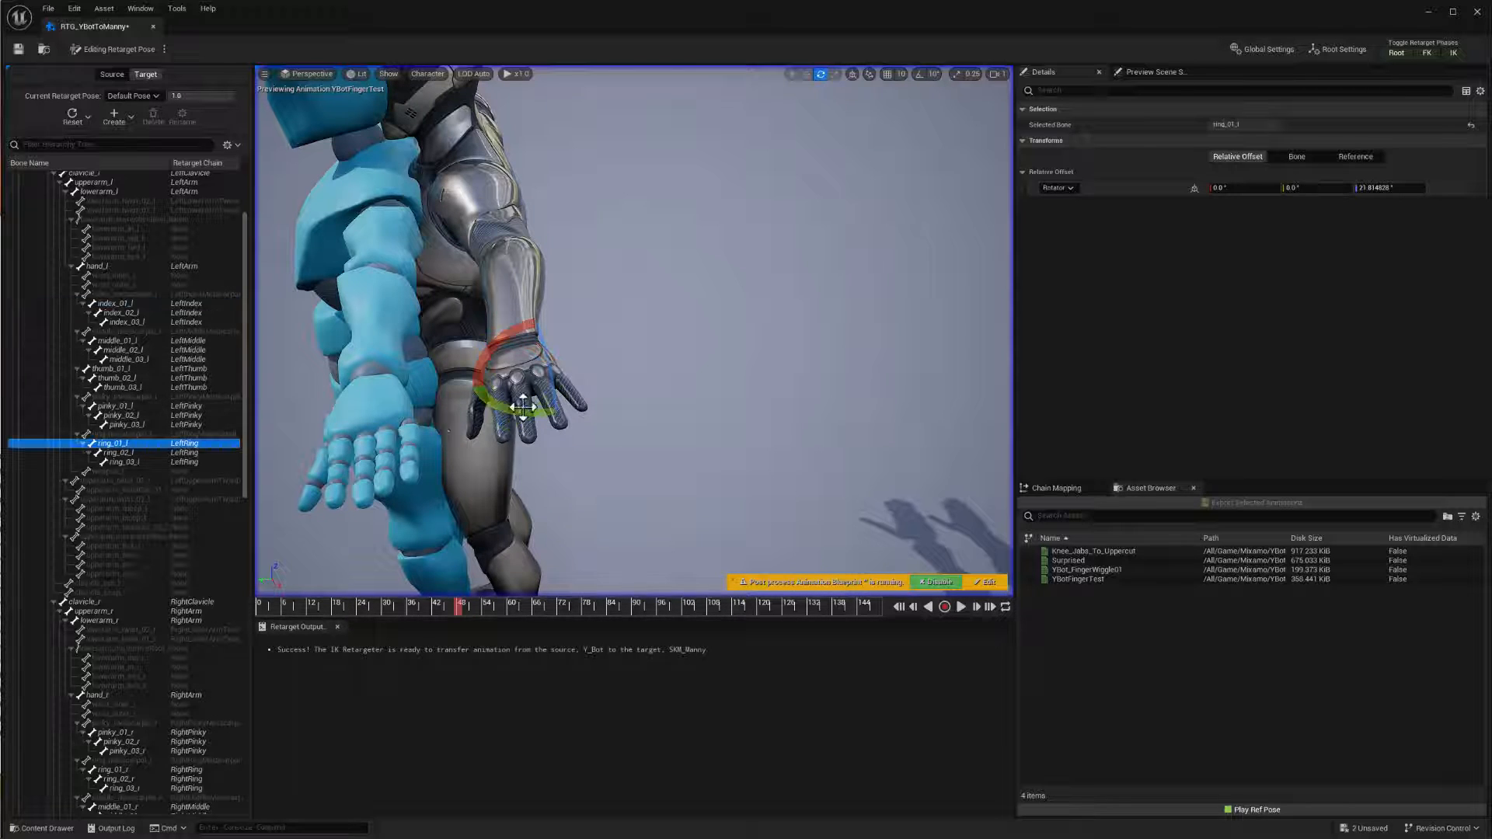
pyautogui.moveTo(525, 406)
pyautogui.mouseDown()
pyautogui.moveTo(554, 403)
pyautogui.moveTo(545, 394)
pyautogui.mouseUp()
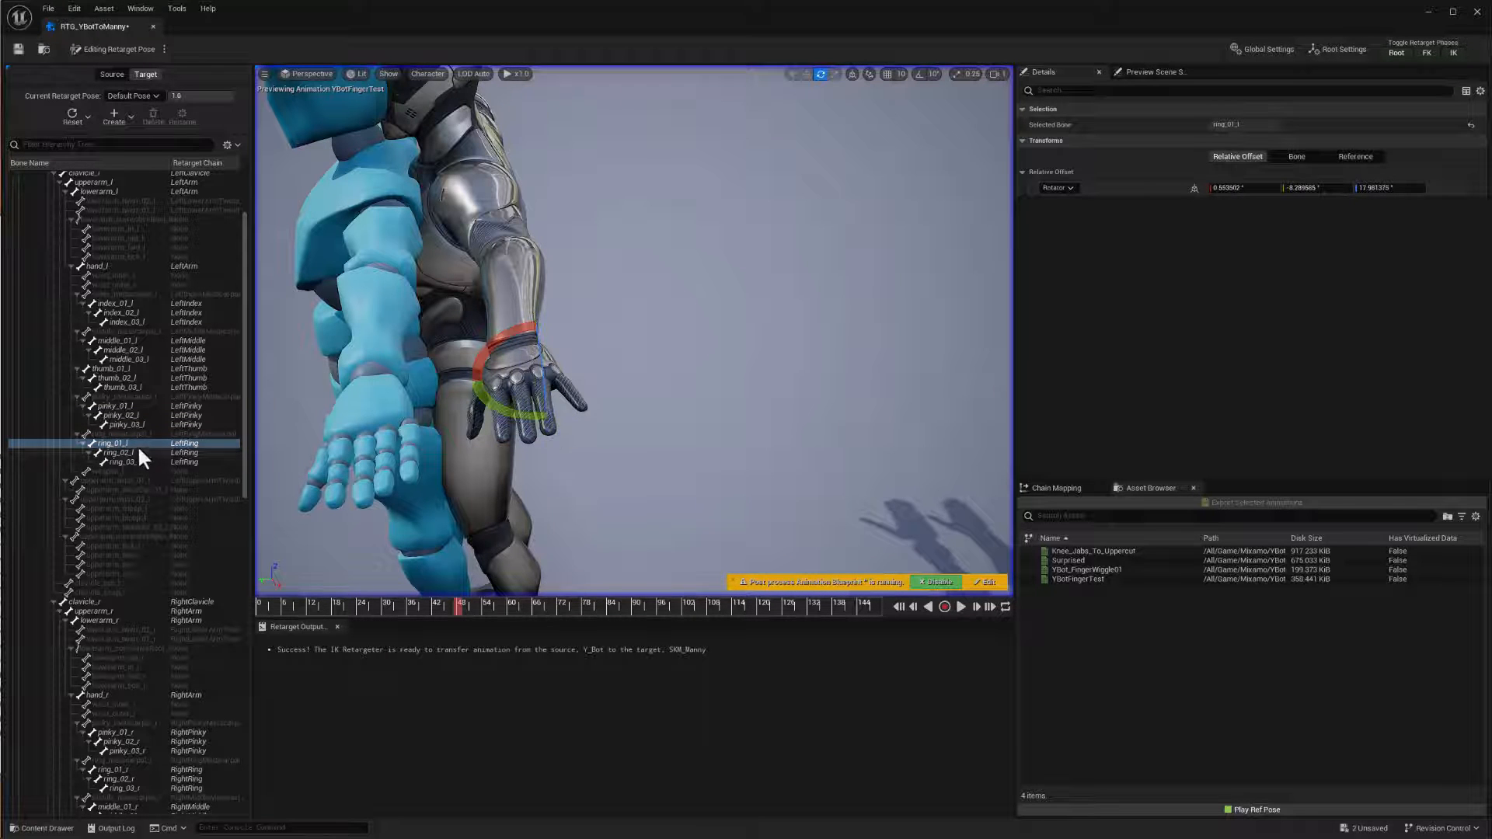
# Rotate Manny's pinky_01_l bone to about 0.83° on X, -17.06° on Y and 18.98° on Z, and compare both left hands
pyautogui.click(122, 406)
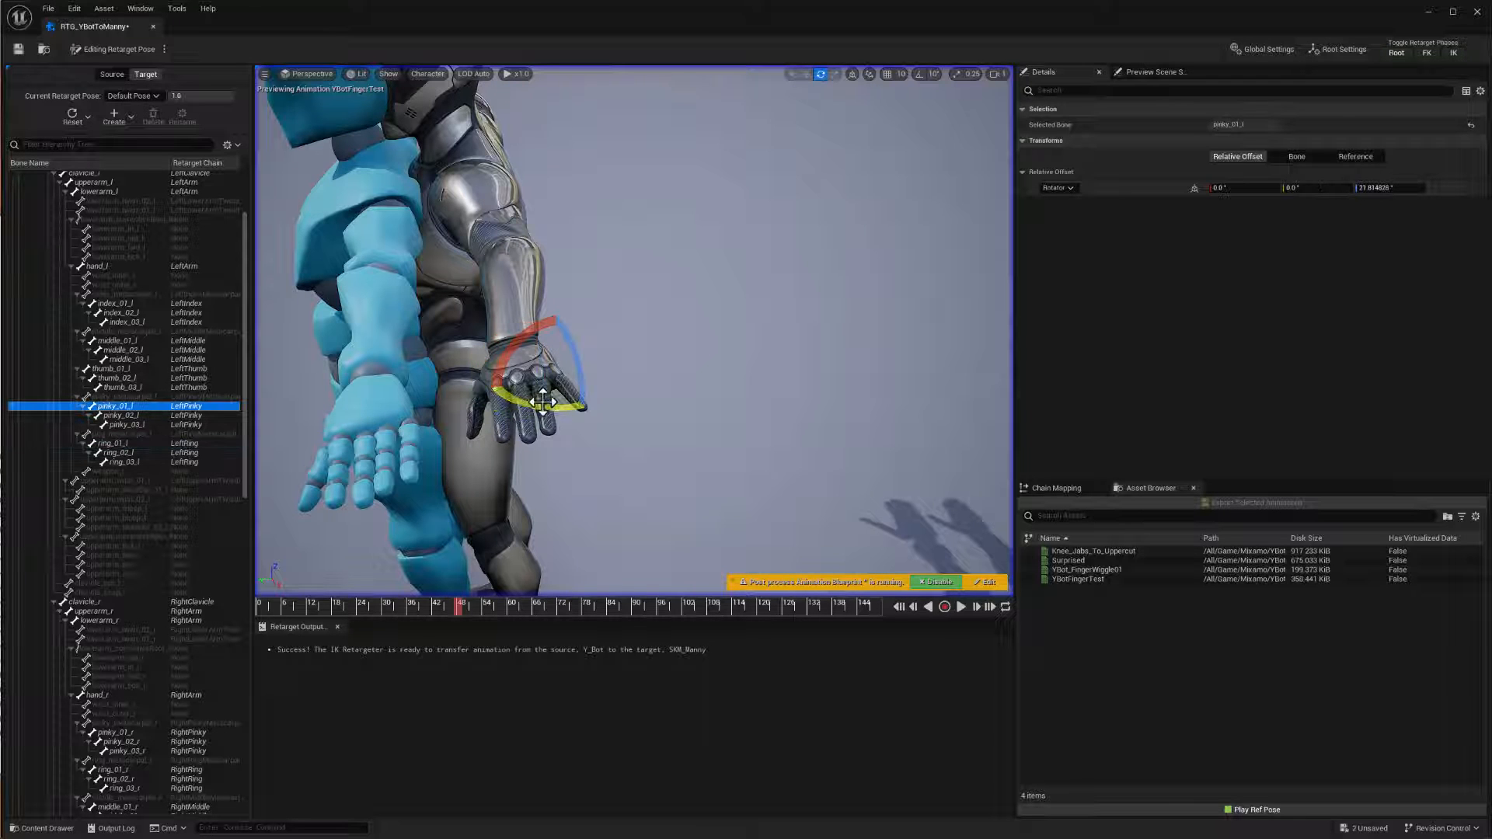
pyautogui.moveTo(544, 401)
pyautogui.mouseDown()
pyautogui.moveTo(593, 412)
pyautogui.moveTo(567, 395)
pyautogui.mouseUp()
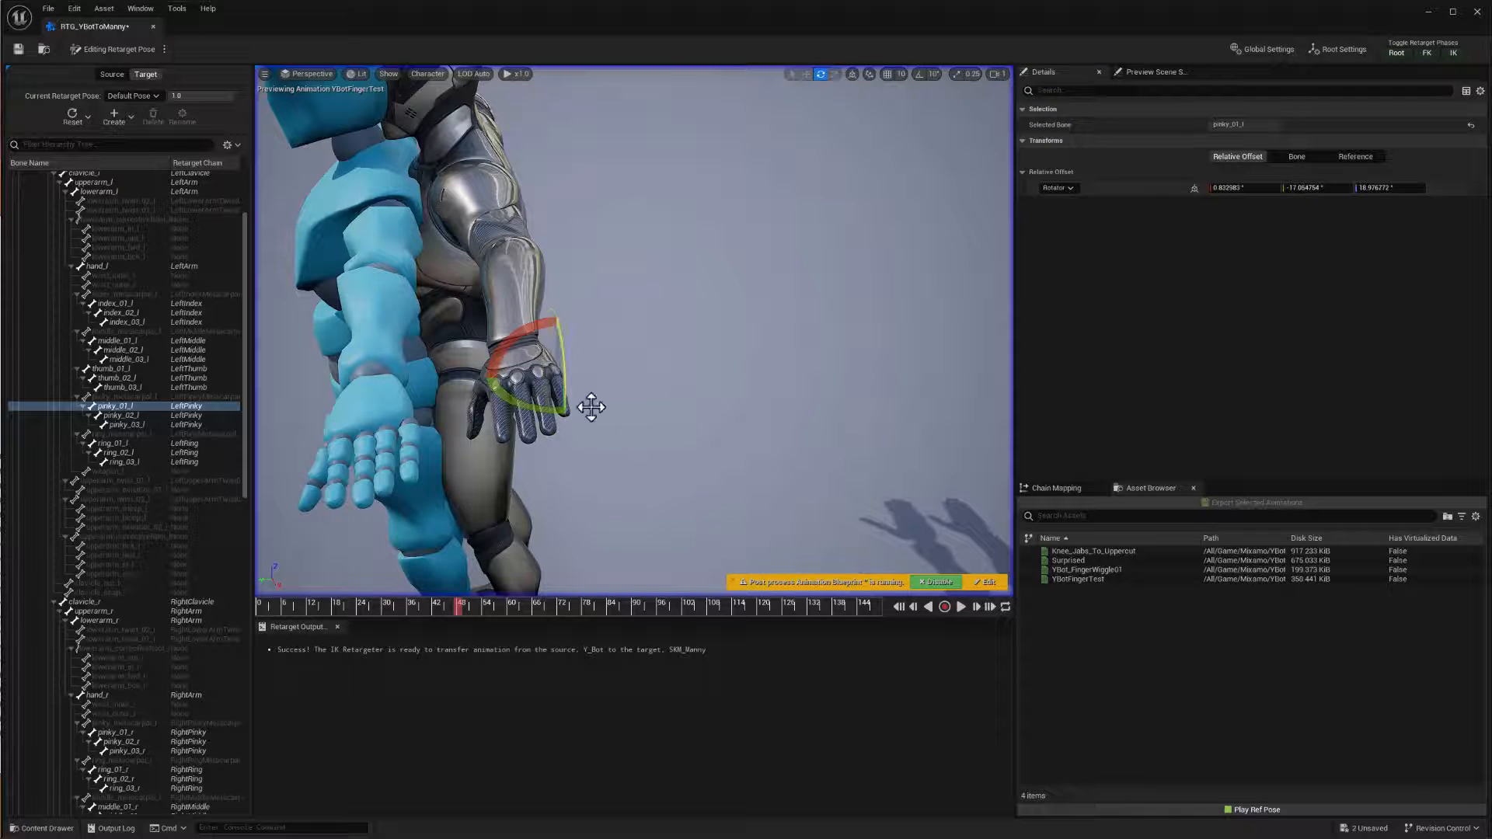
pyautogui.moveTo(648, 411); pyautogui.dragTo(648, 411, button='right')
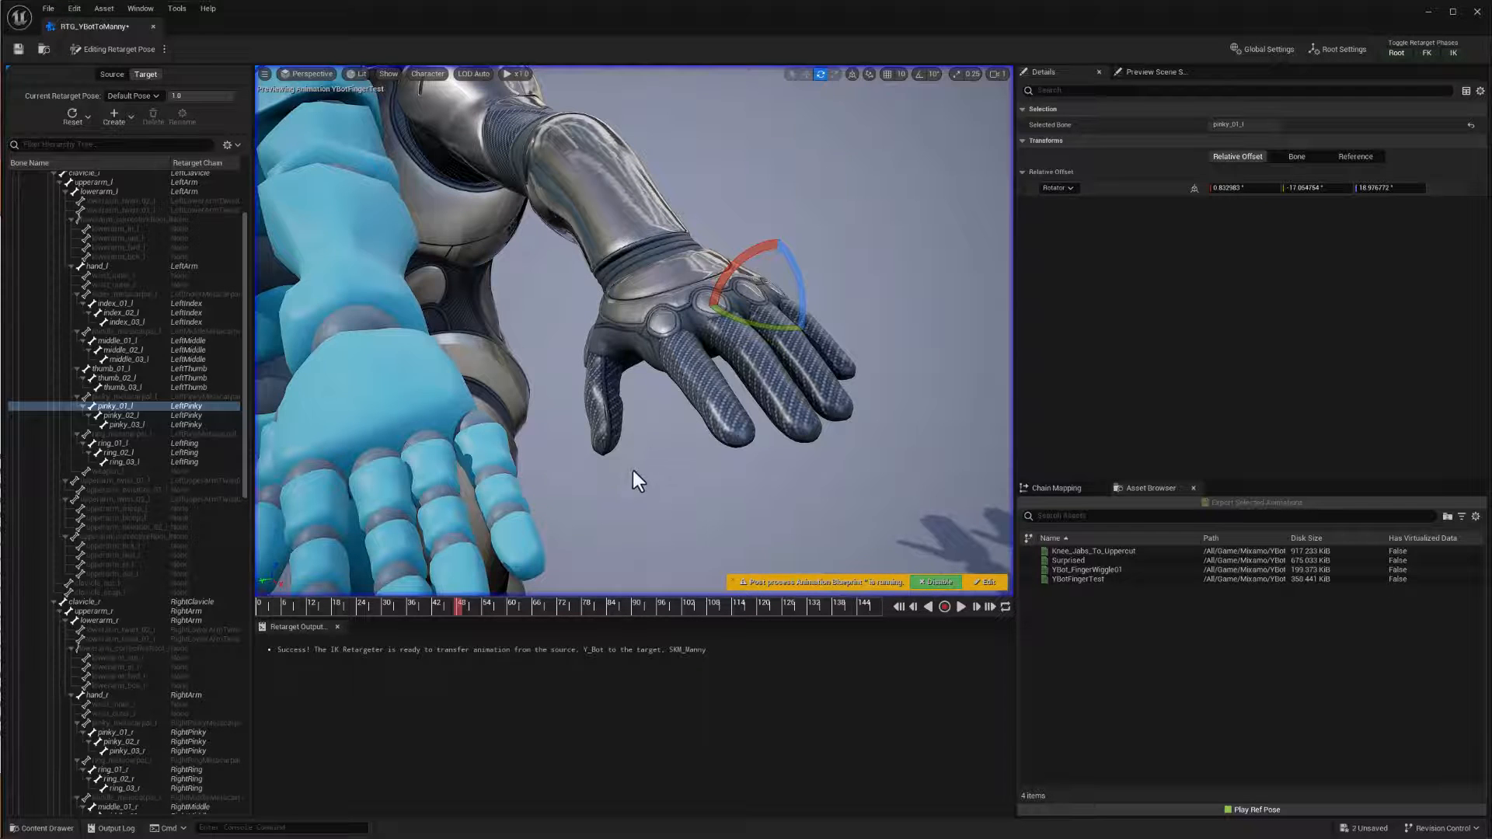
pyautogui.moveTo(632, 469); pyautogui.dragTo(633, 469, button='right')
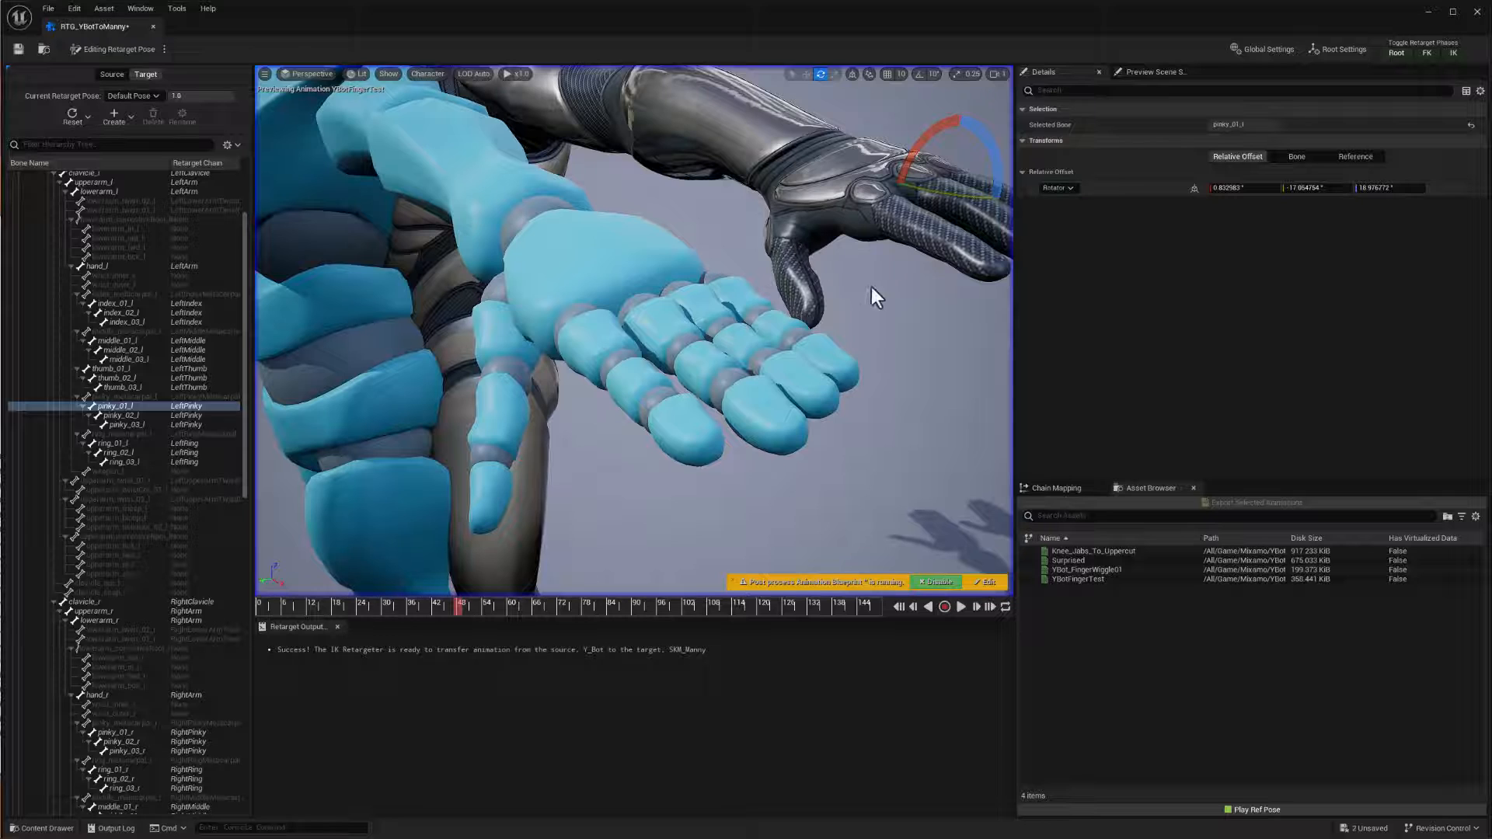
pyautogui.moveTo(870, 287); pyautogui.dragTo(870, 287, button='right')
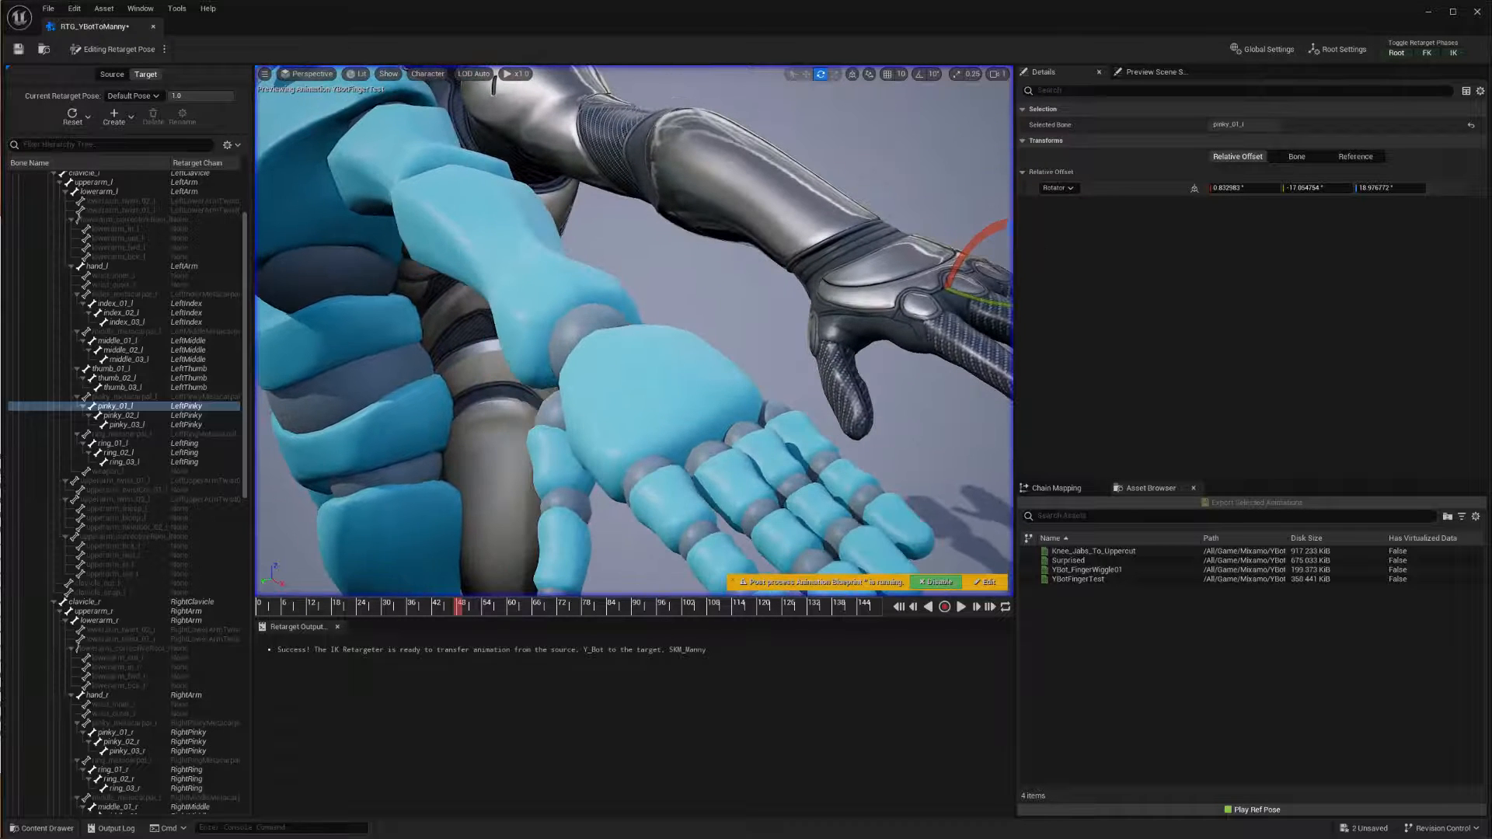
pyautogui.moveTo(603, 418); pyautogui.dragTo(603, 418, button='right')
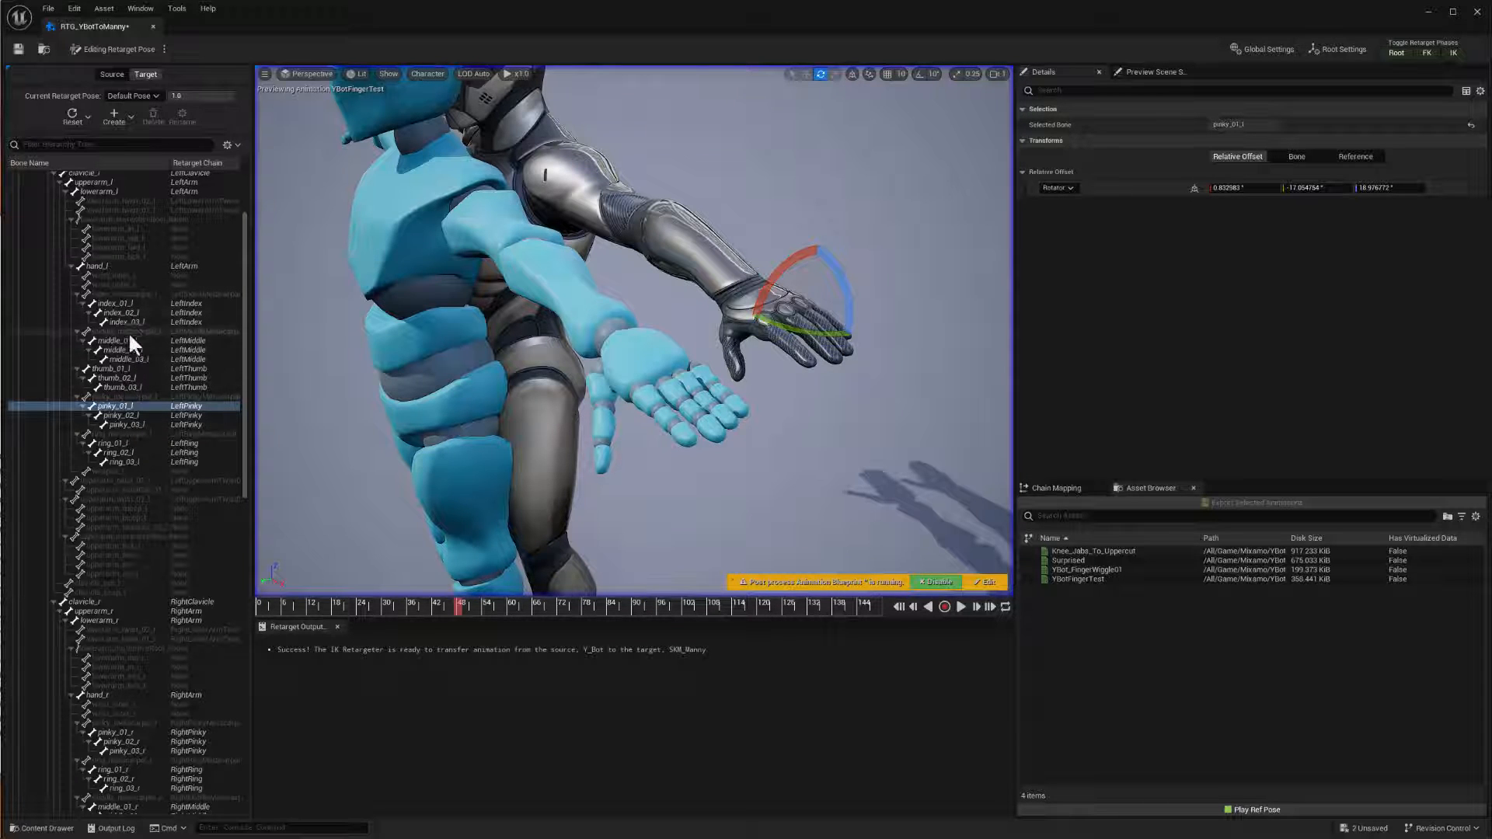
# Rotate Manny's thumb_02_l and thumb_03_l bones together to about 10.38° on Z
pyautogui.click(117, 378)
pyautogui.keyDown('ctrl'); pyautogui.click(128, 386); pyautogui.keyUp('ctrl')
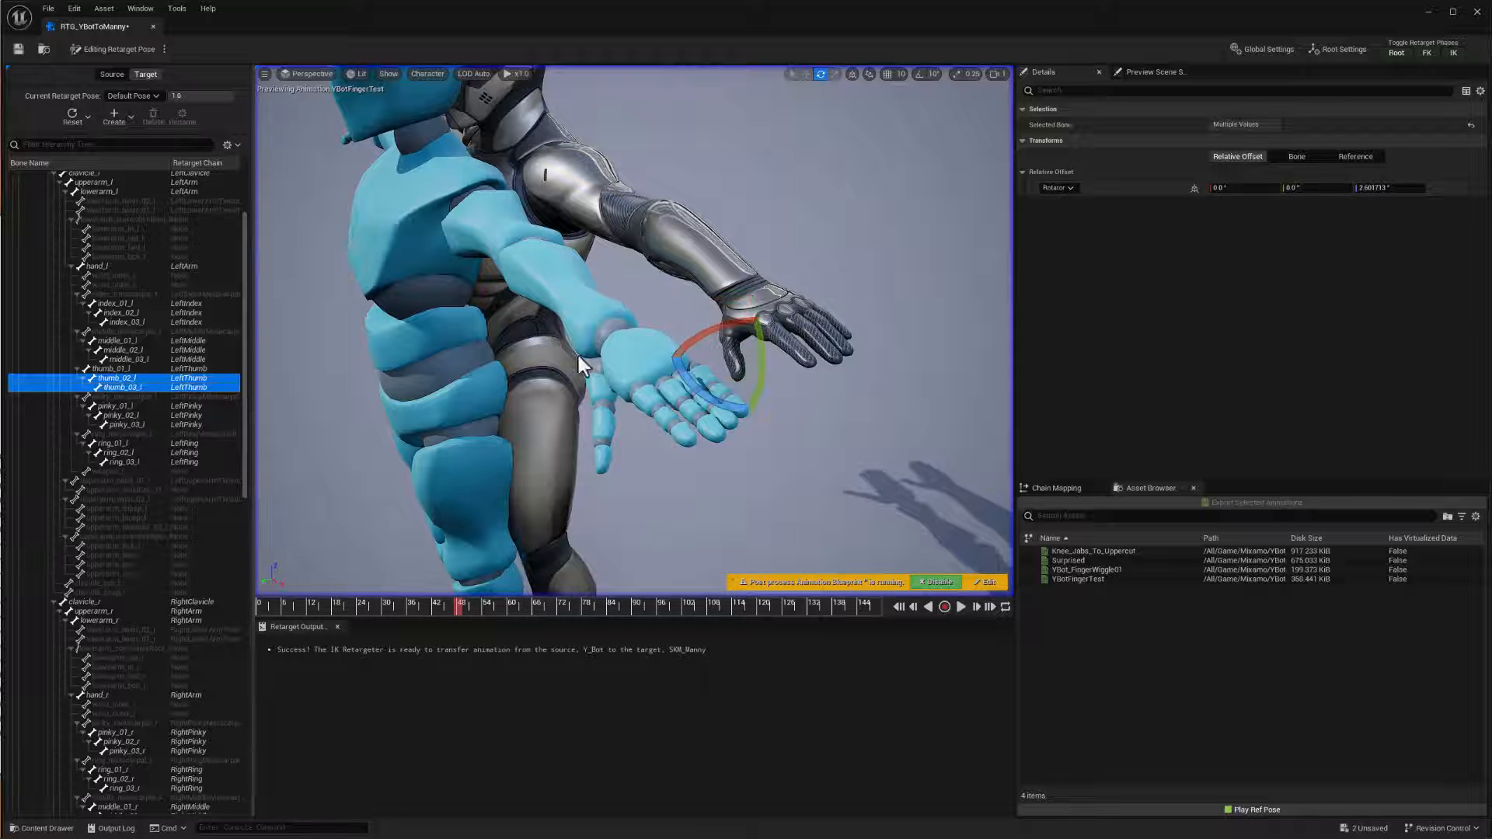
pyautogui.moveTo(693, 395); pyautogui.dragTo(753, 413)
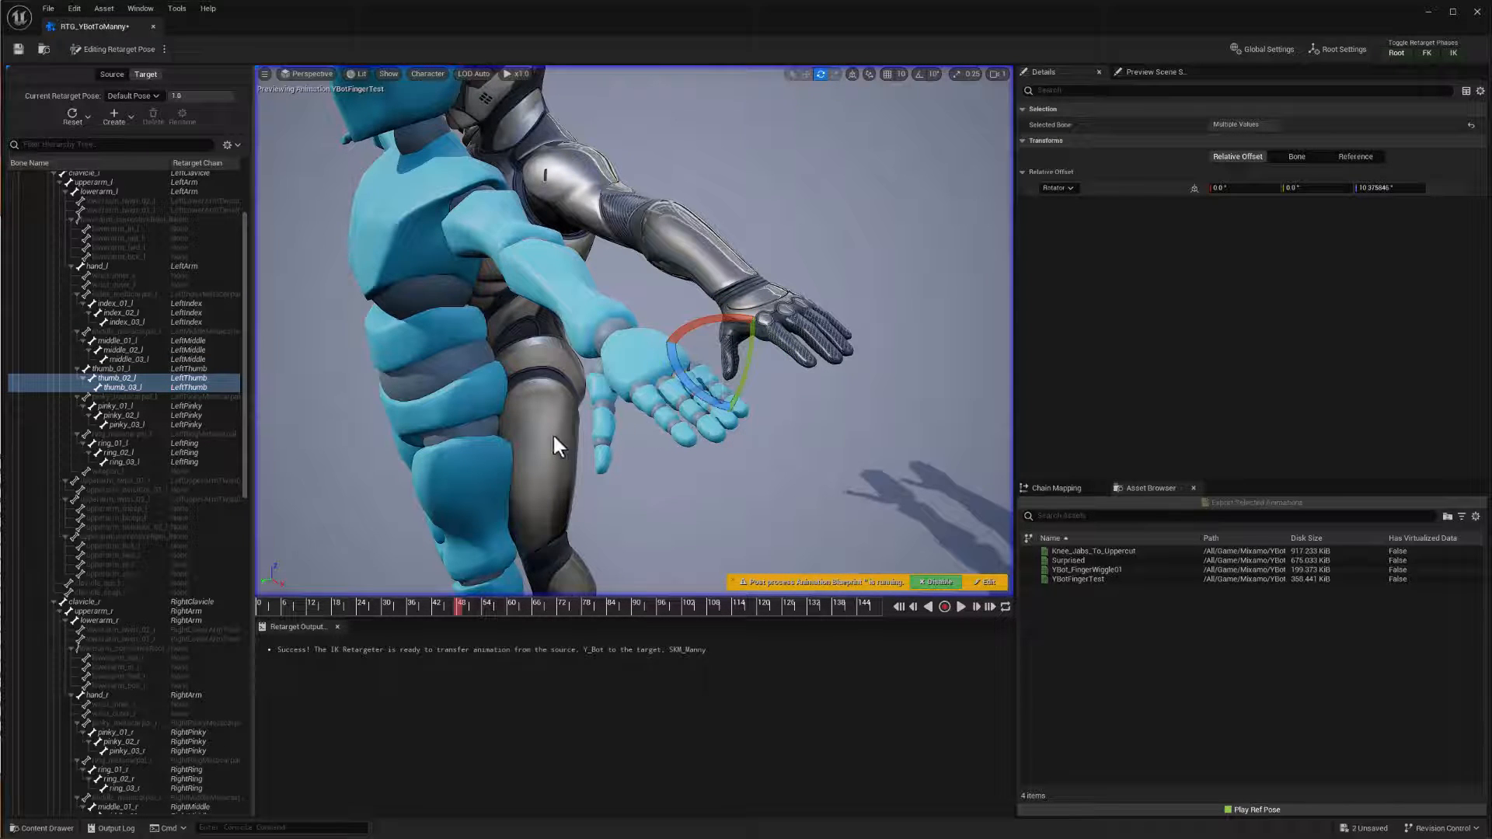
# Rotate Manny's thumb_02_r and thumb_03_r bones together to about 11.91° on Z
pyautogui.keyDown('alt'); pyautogui.moveTo(552, 432); pyautogui.dragTo(855, 490); pyautogui.keyUp('alt')
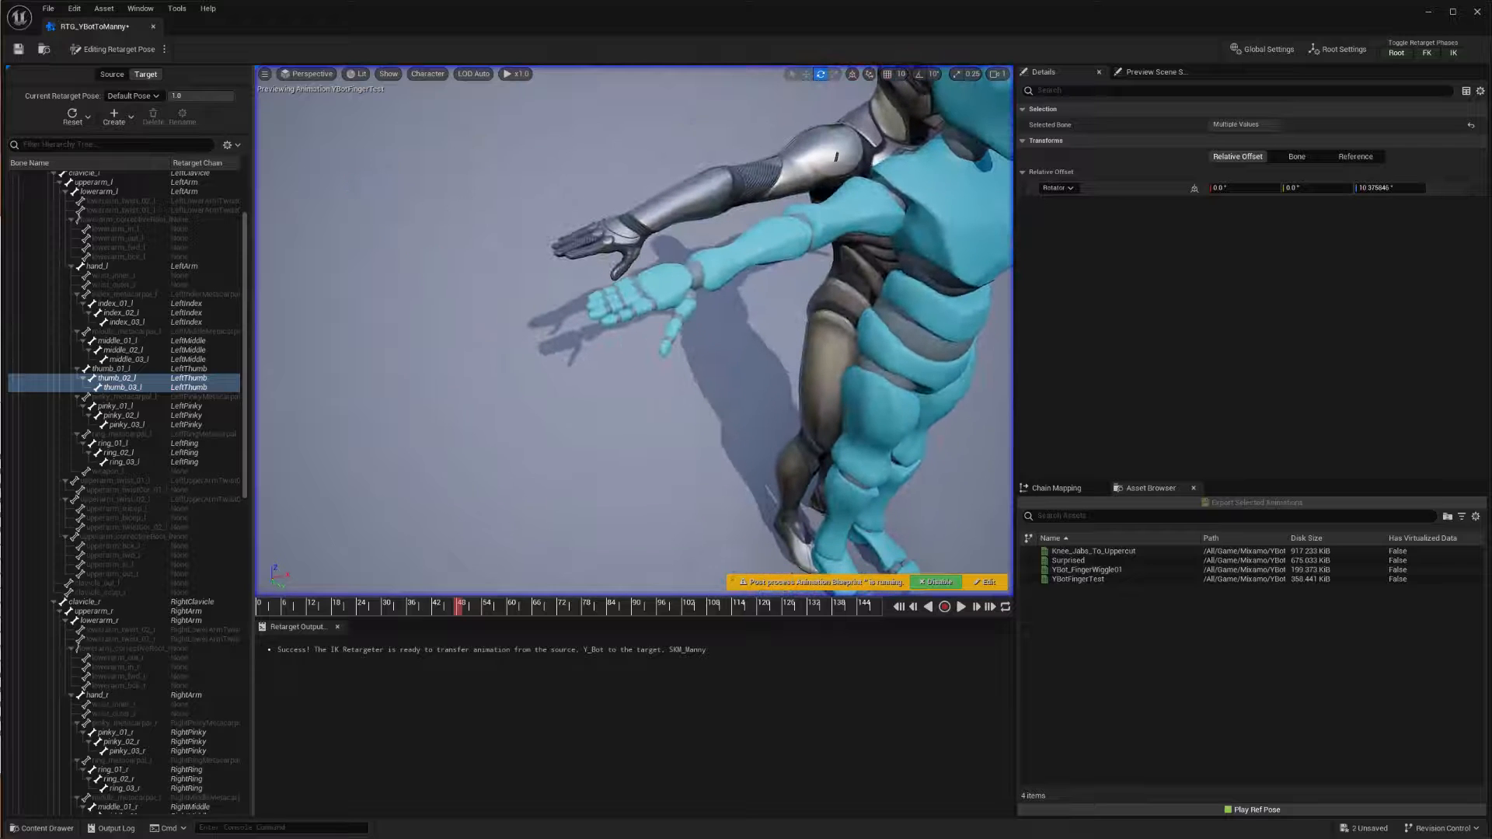
pyautogui.scroll(-1, 121, 614)
pyautogui.scroll(-3, 119, 609)
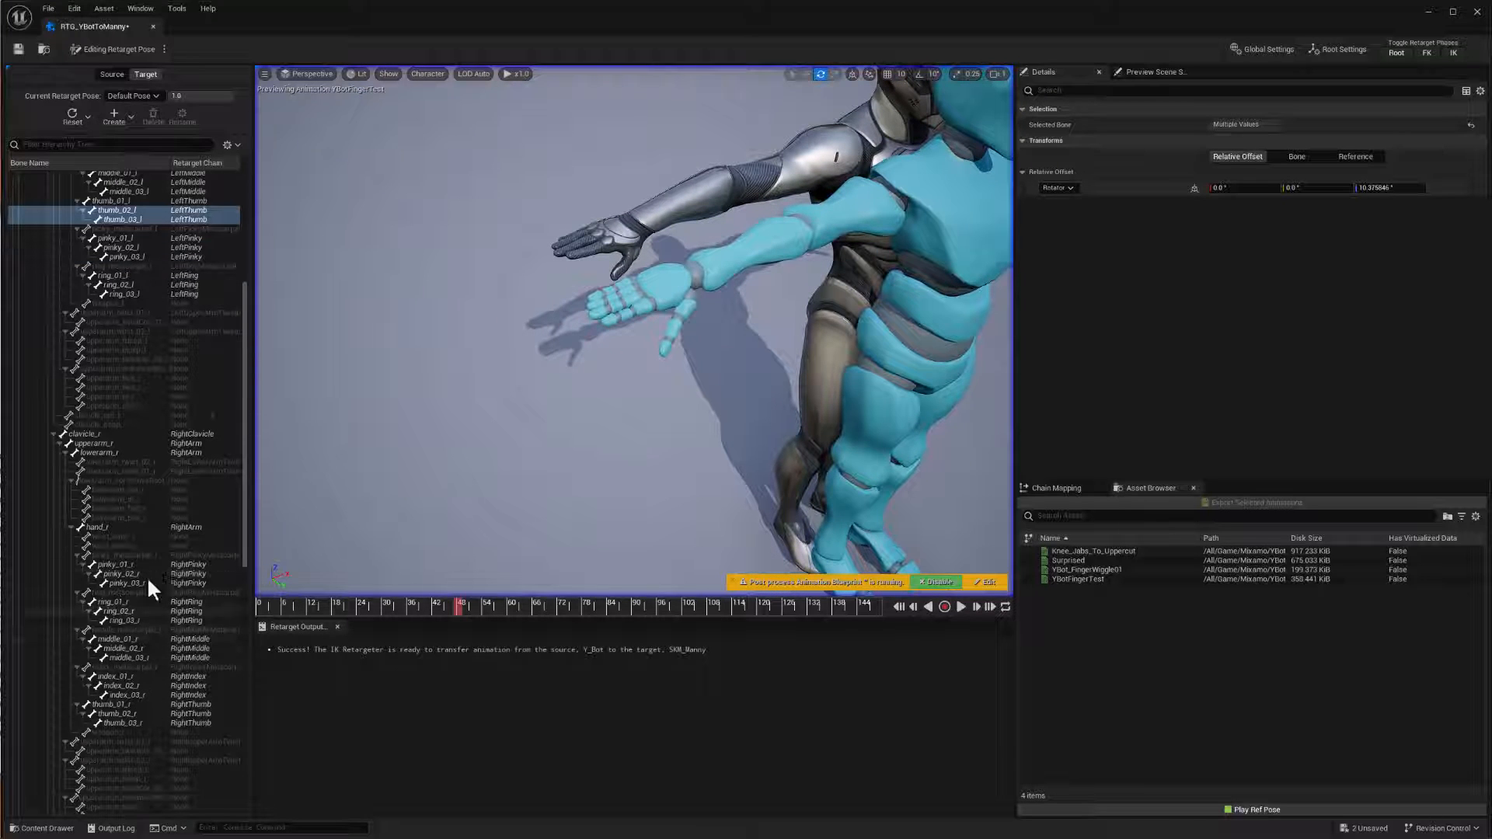
pyautogui.click(123, 713)
pyautogui.keyDown('shift'); pyautogui.click(124, 722); pyautogui.keyUp('shift')
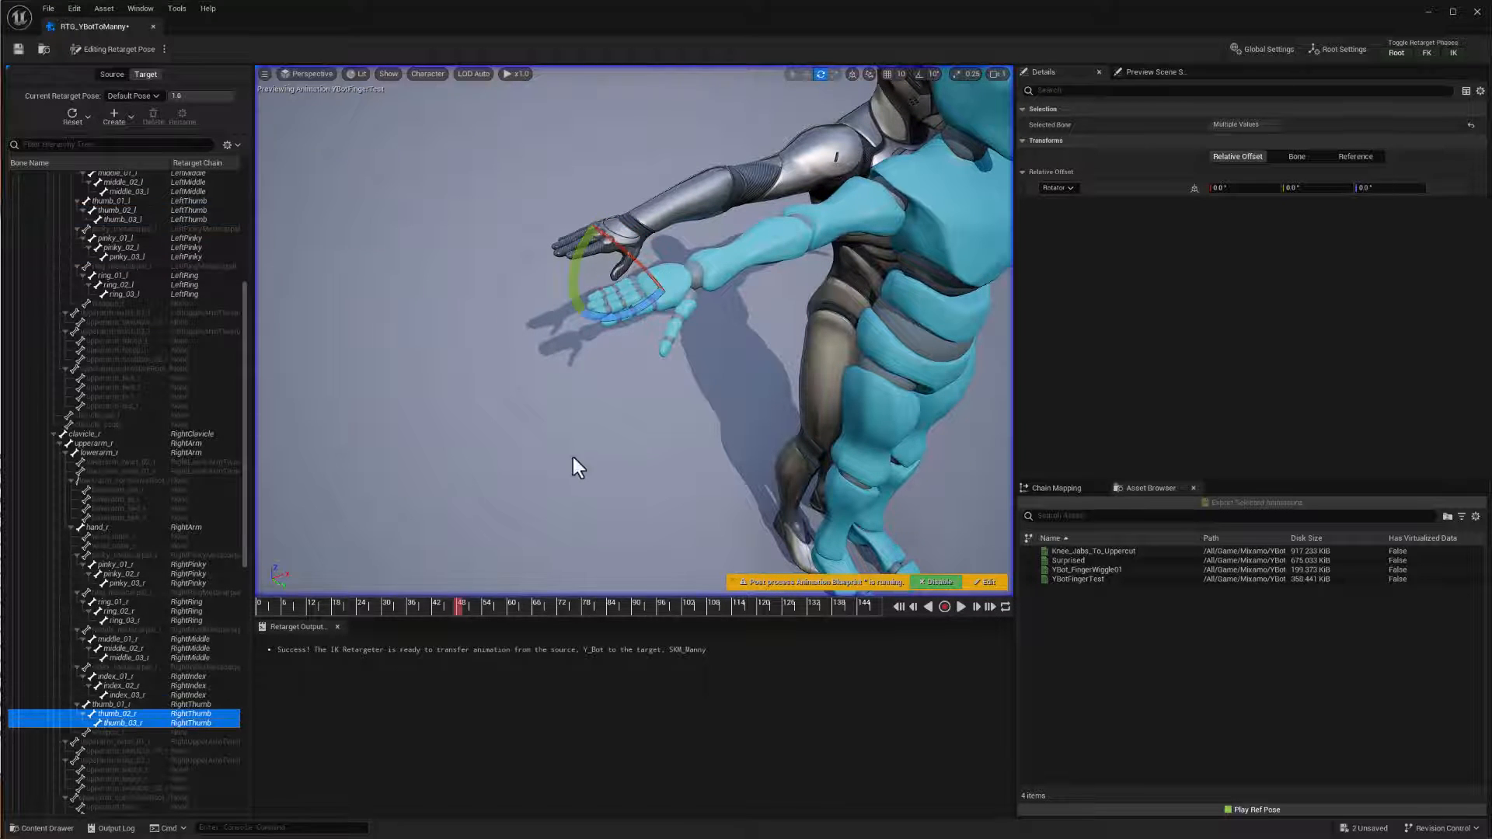
pyautogui.moveTo(621, 316); pyautogui.dragTo(603, 326)
pyautogui.keyDown('alt'); pyautogui.moveTo(592, 383); pyautogui.dragTo(652, 403); pyautogui.keyUp('alt')
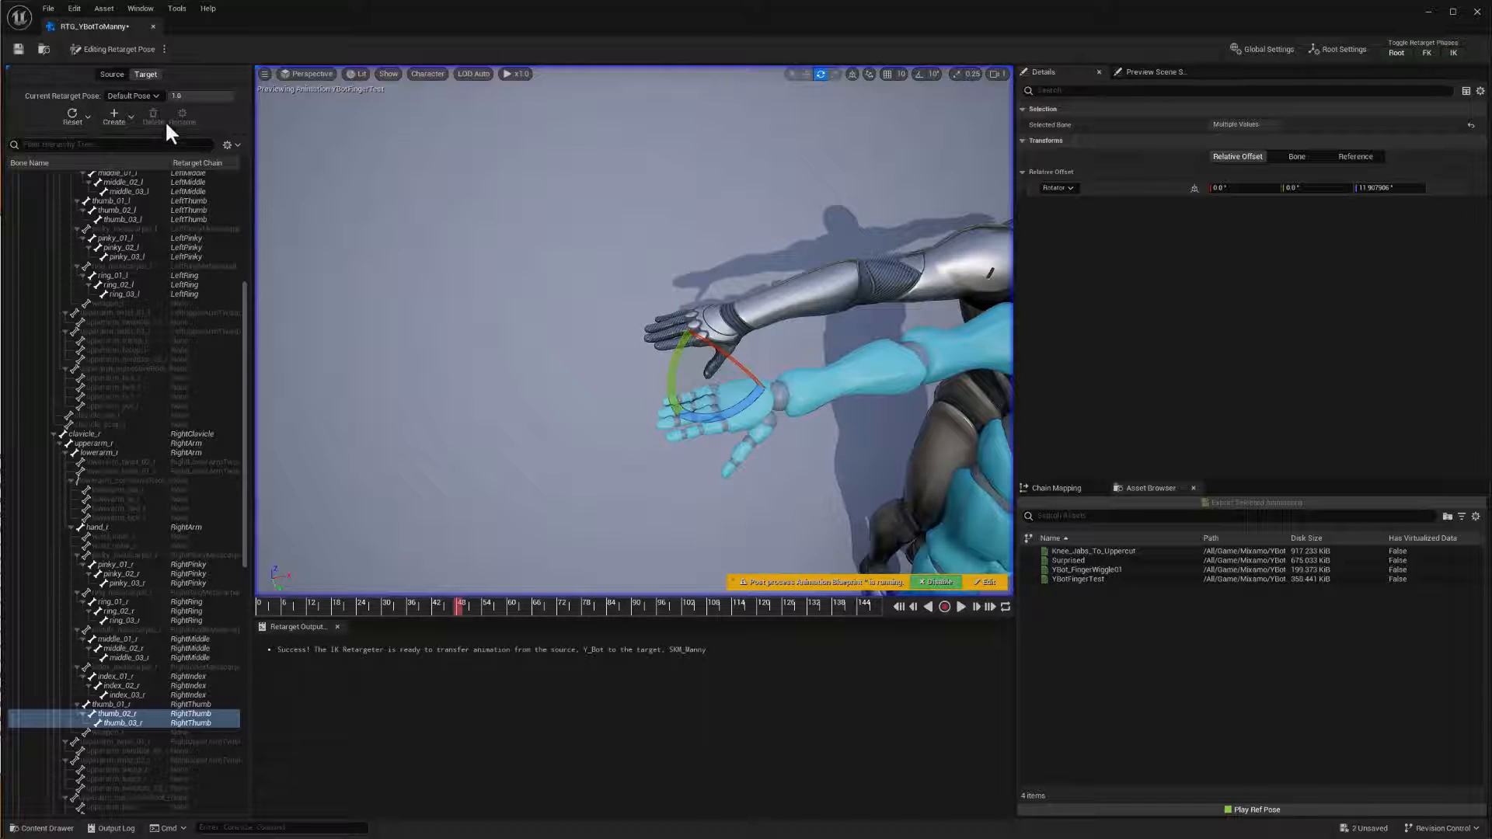
# Run the retargeter on the finger test, pause playback and go to about frame 42
pyautogui.click(164, 48)
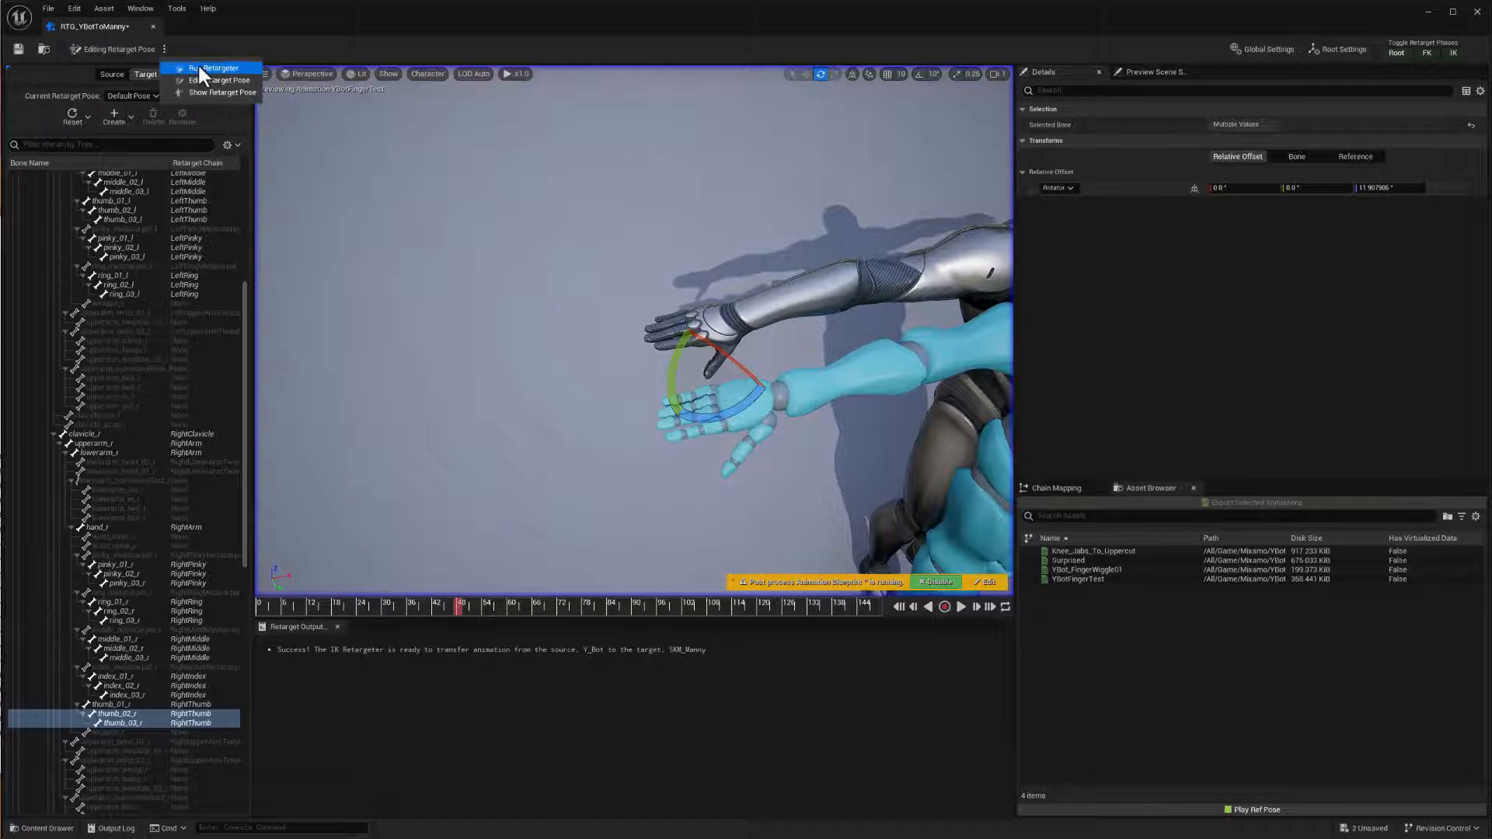
pyautogui.click(202, 68)
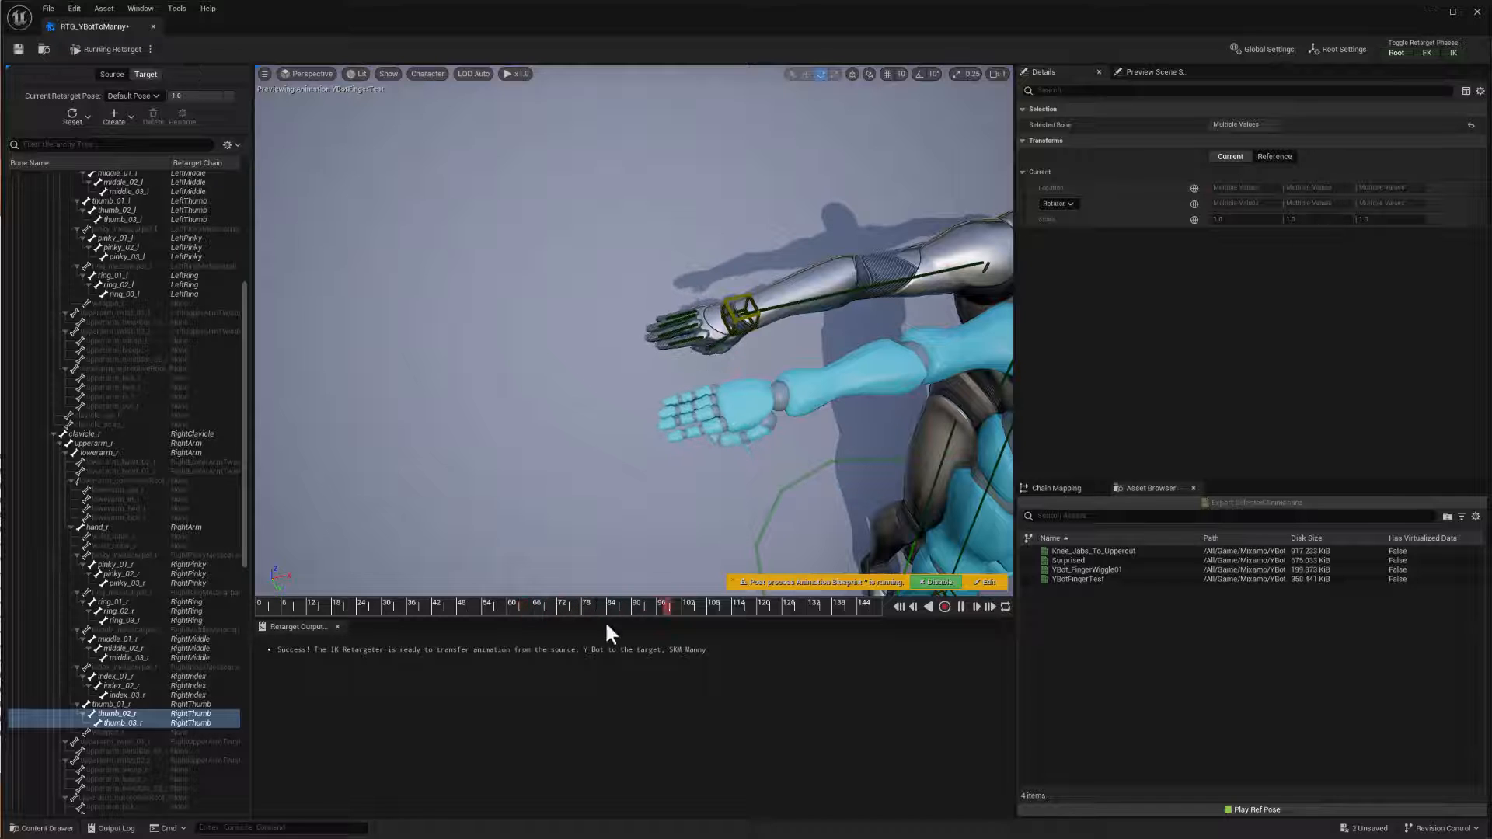
pyautogui.keyDown('alt'); pyautogui.moveTo(692, 506); pyautogui.dragTo(739, 492); pyautogui.keyUp('alt')
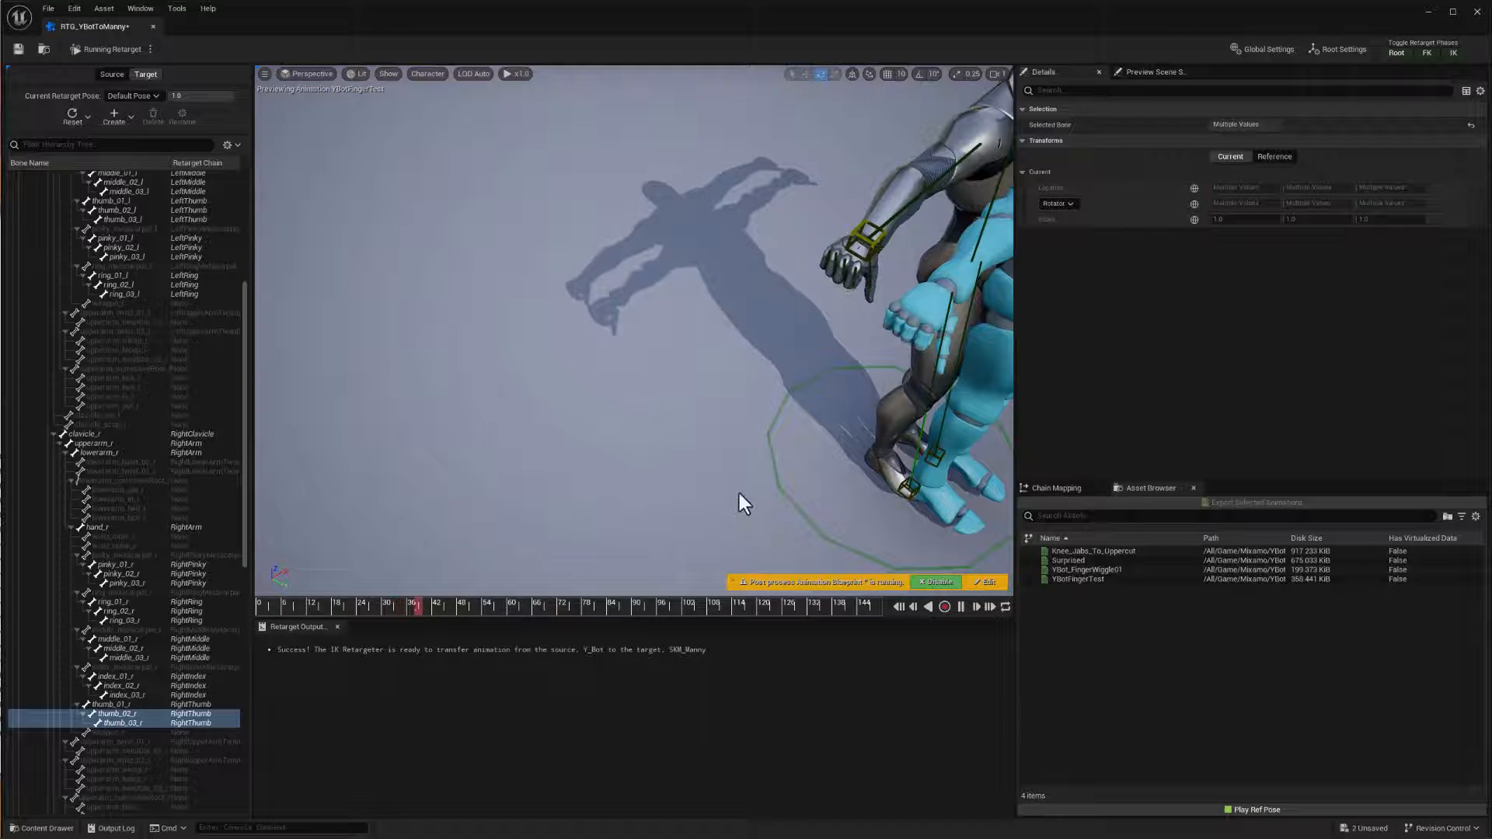
pyautogui.click(961, 608)
pyautogui.moveTo(541, 609); pyautogui.dragTo(433, 612)
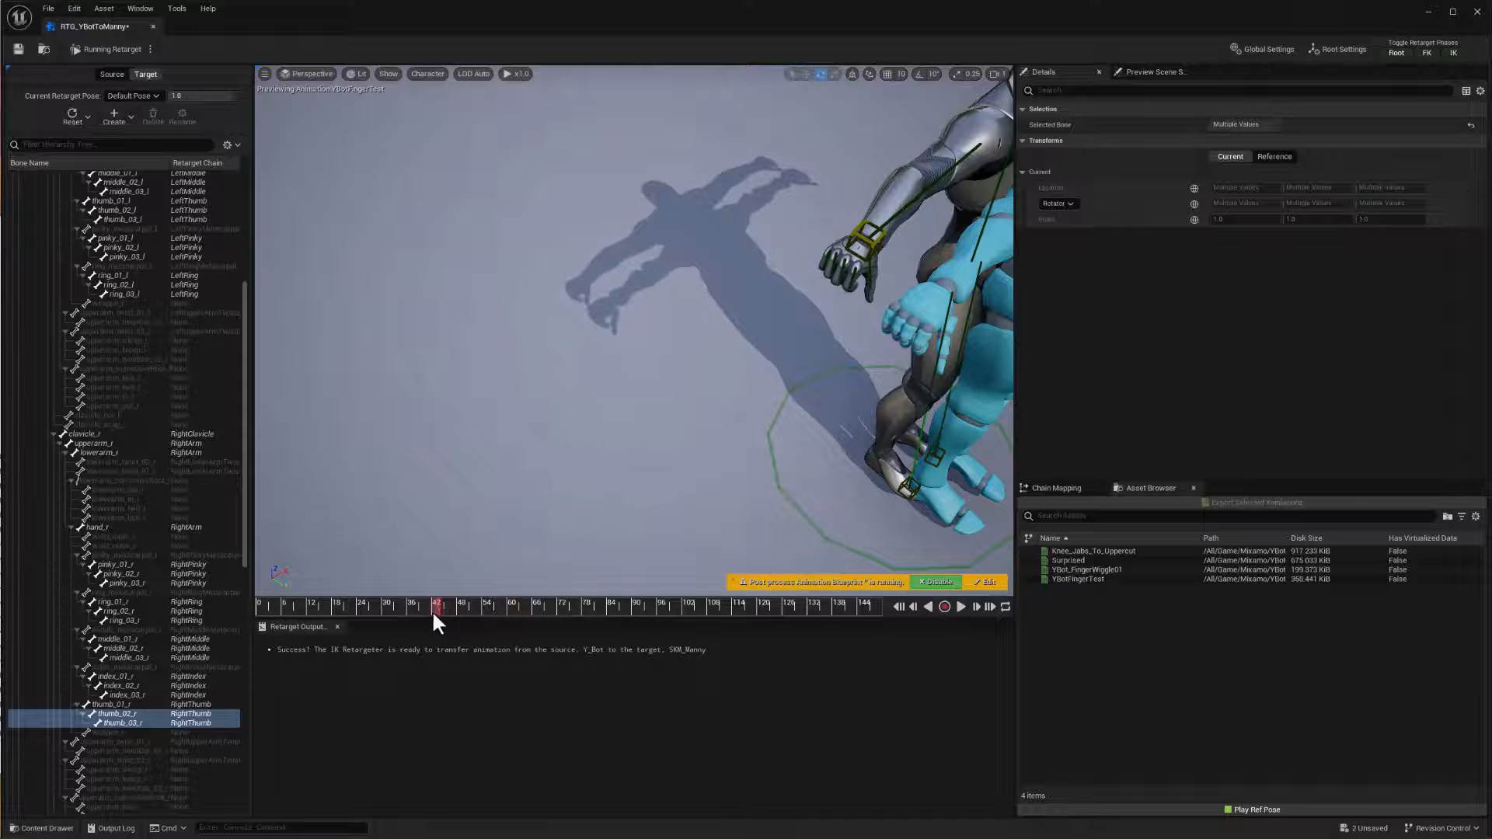
# Compare Manny's right-hand fingers with Y_Bot's up close while scrubbing the finger test to about frame 120
pyautogui.moveTo(636, 445); pyautogui.dragTo(765, 334, button='right')
pyautogui.keyDown('alt'); pyautogui.moveTo(652, 388); pyautogui.dragTo(675, 365); pyautogui.keyUp('alt')
pyautogui.keyDown('alt'); pyautogui.moveTo(694, 347); pyautogui.dragTo(700, 350, button='right'); pyautogui.keyUp('alt')
pyautogui.keyDown('alt'); pyautogui.moveTo(699, 350); pyautogui.dragTo(687, 352); pyautogui.keyUp('alt')
pyautogui.keyDown('alt'); pyautogui.moveTo(572, 345); pyautogui.dragTo(550, 433); pyautogui.keyUp('alt')
pyautogui.moveTo(436, 605); pyautogui.dragTo(757, 624)
pyautogui.keyDown('alt'); pyautogui.moveTo(723, 466); pyautogui.dragTo(684, 512); pyautogui.keyUp('alt')
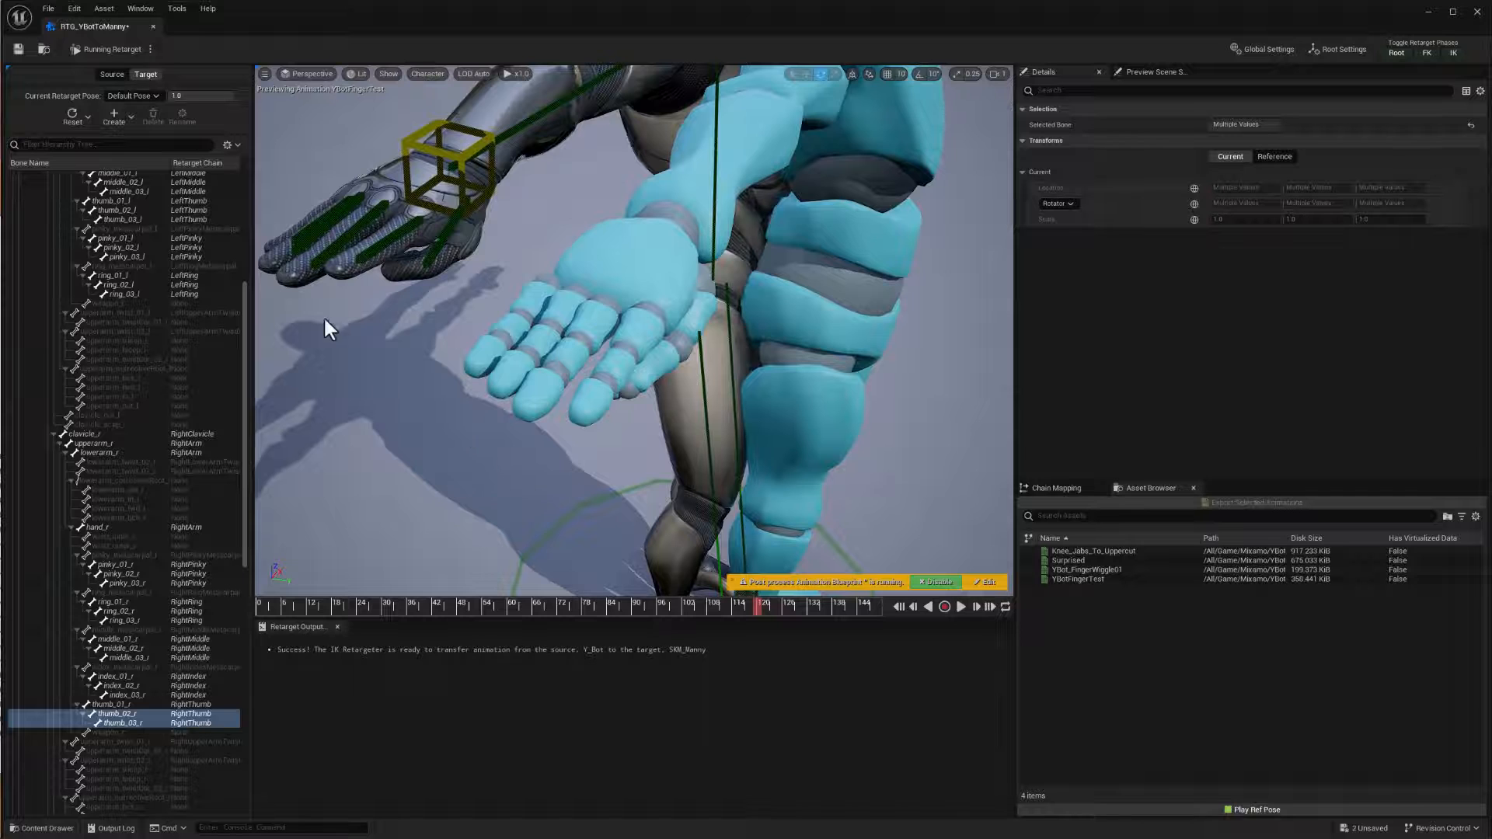
pyautogui.keyDown('alt'); pyautogui.moveTo(325, 319); pyautogui.dragTo(393, 311); pyautogui.keyUp('alt')
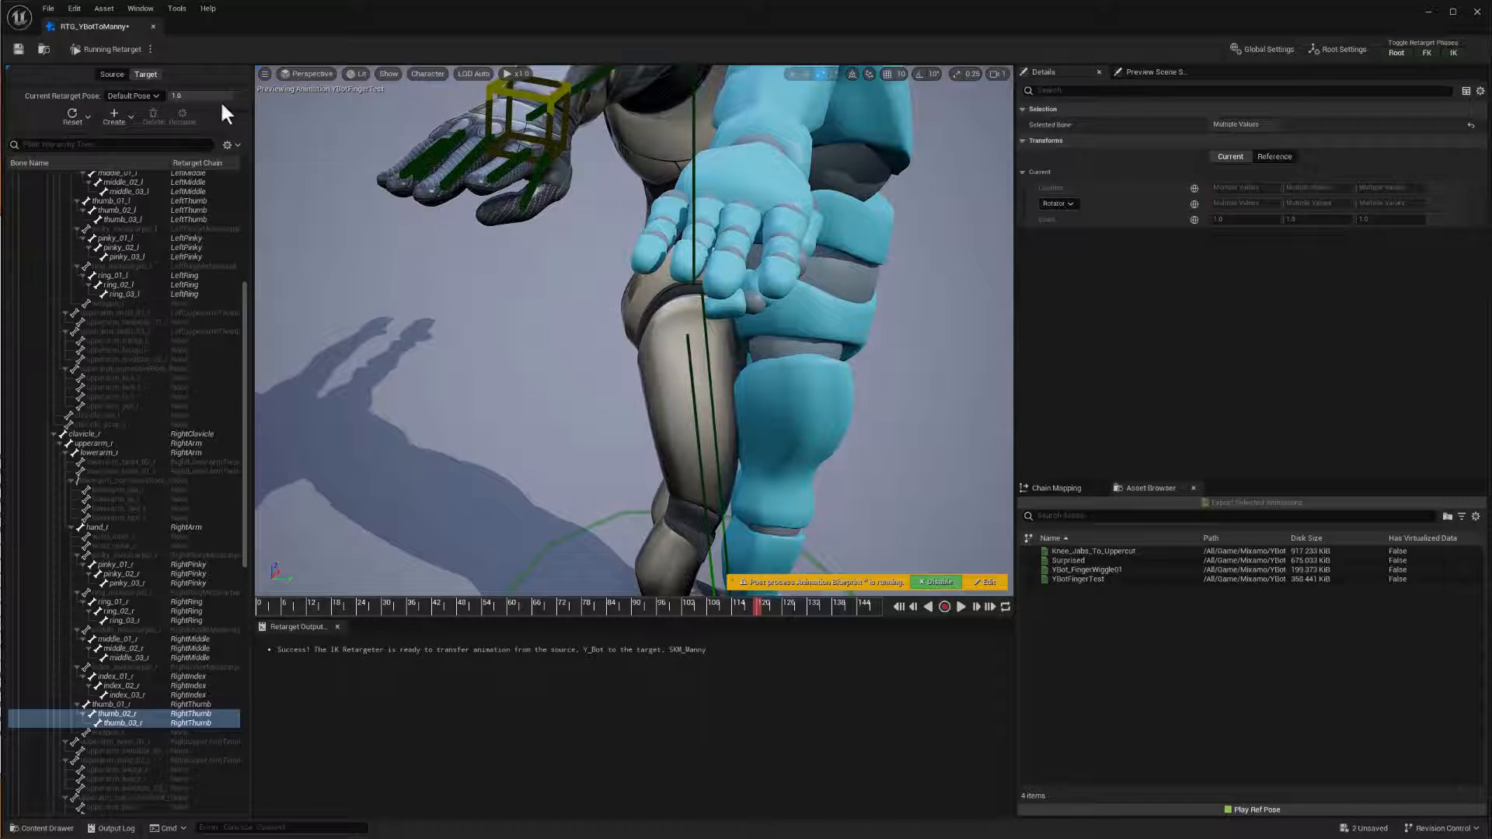
# Return to editing the retarget pose and rotate Manny's index_01_r bone to about -1.32° on X, 10.32° on Y and 13.42° on Z
pyautogui.click(149, 50)
pyautogui.click(178, 78)
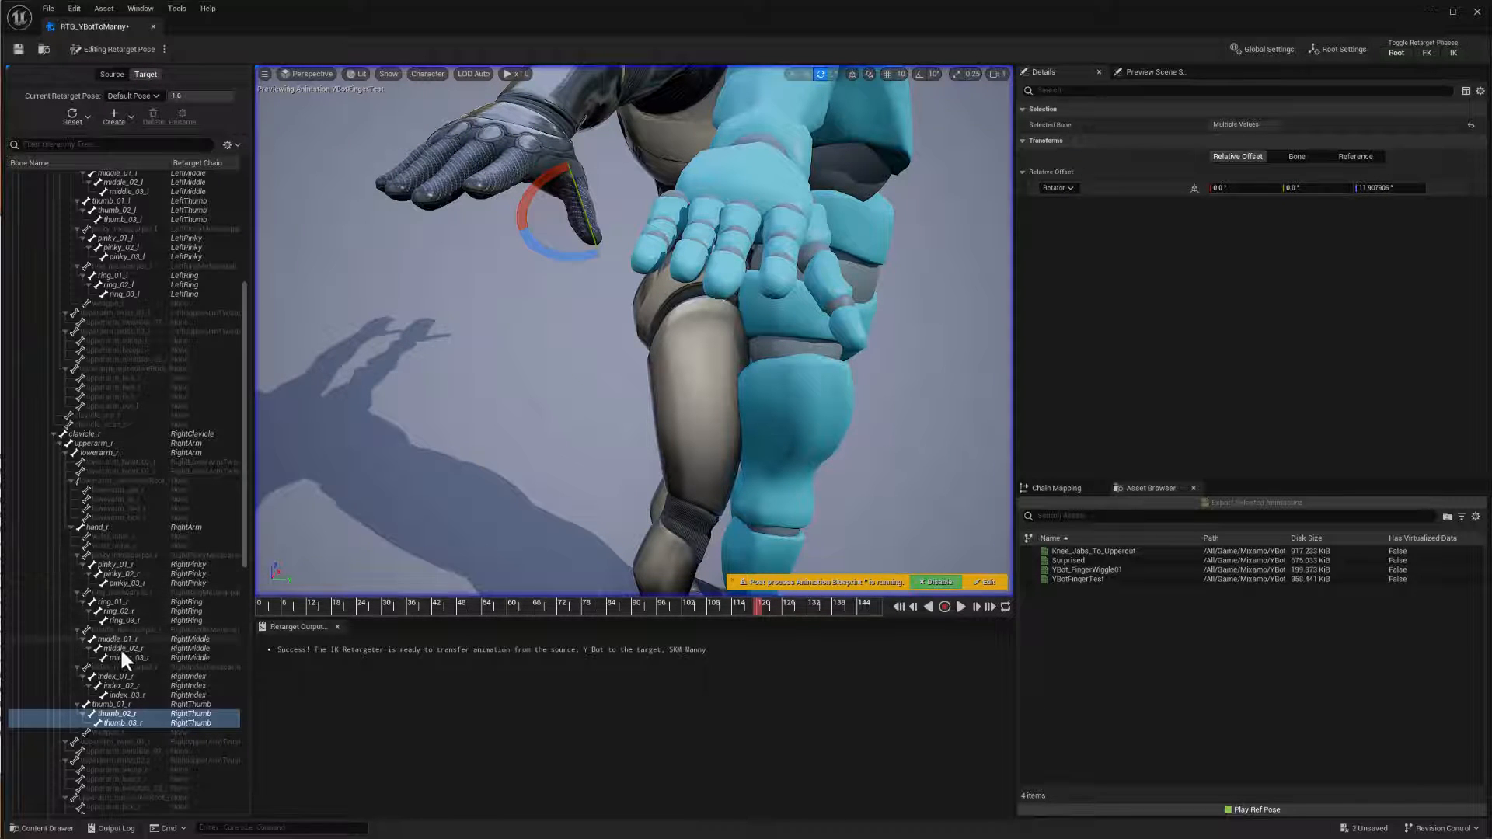
pyautogui.click(129, 675)
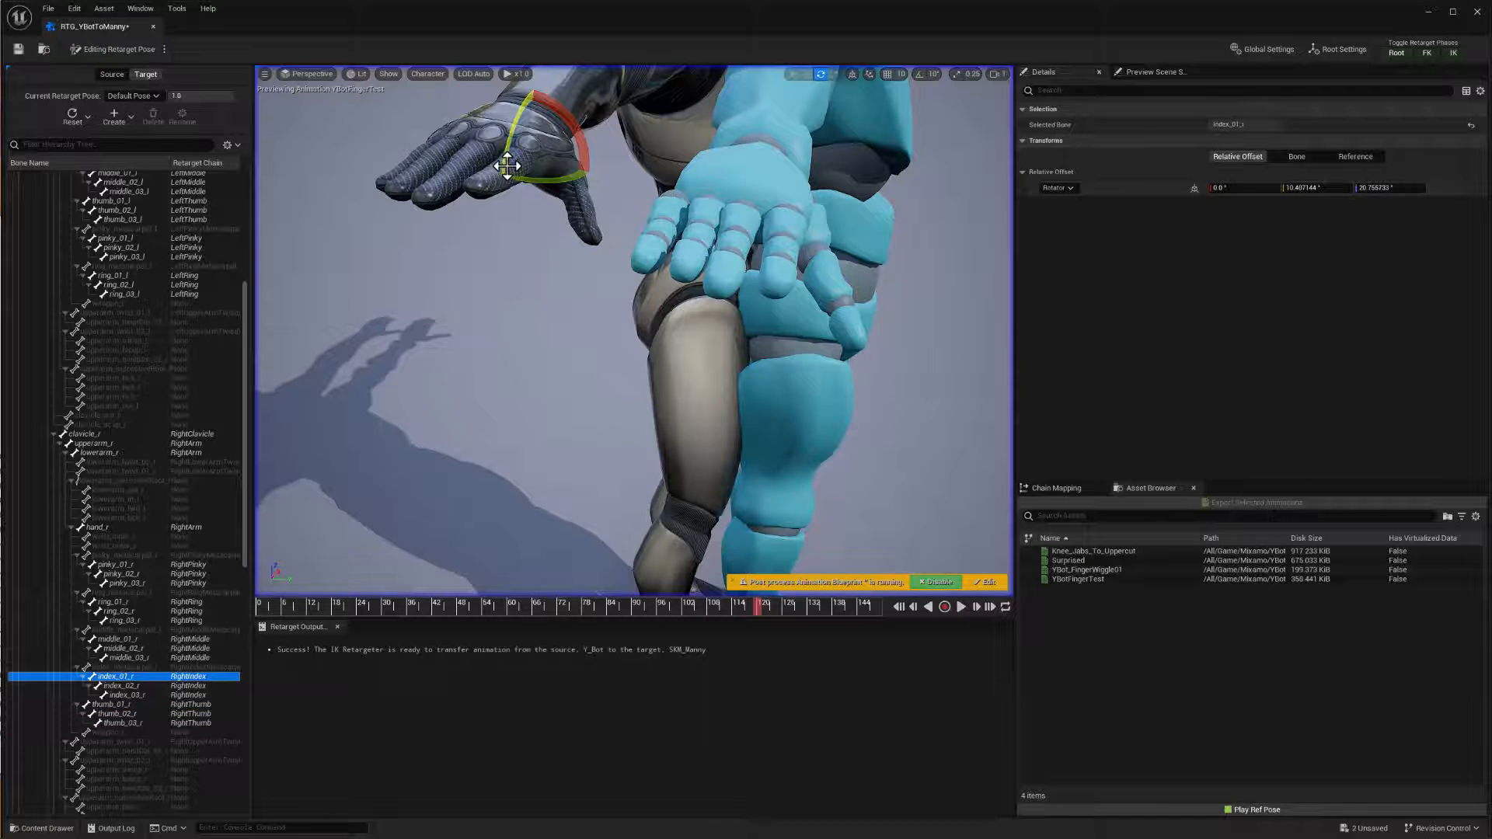
pyautogui.moveTo(505, 167); pyautogui.dragTo(502, 164)
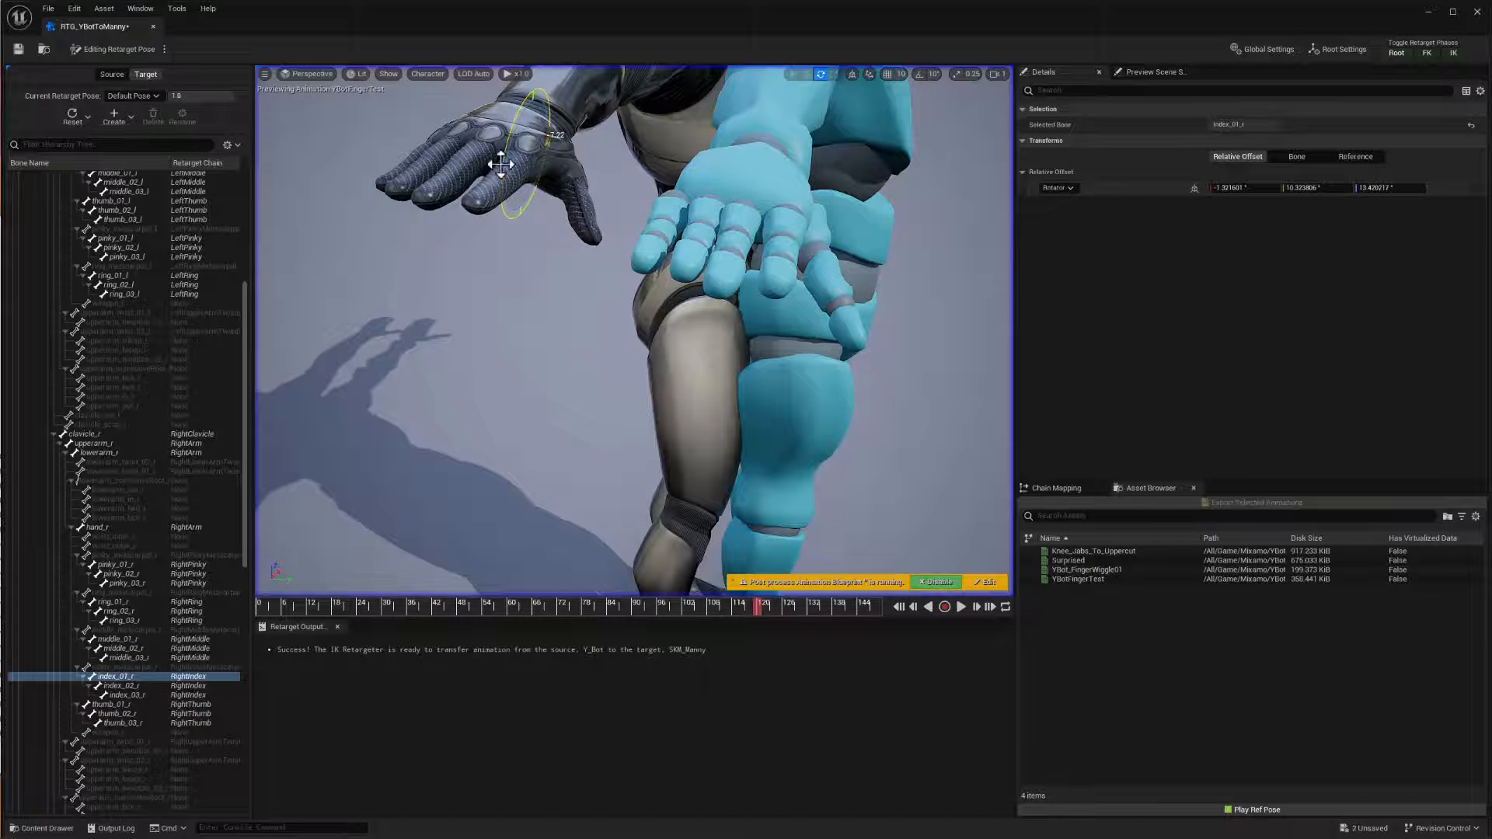
# Run the retargeter on the finger test, pause playback and scrub to about frame 87
pyautogui.click(165, 51)
pyautogui.click(190, 70)
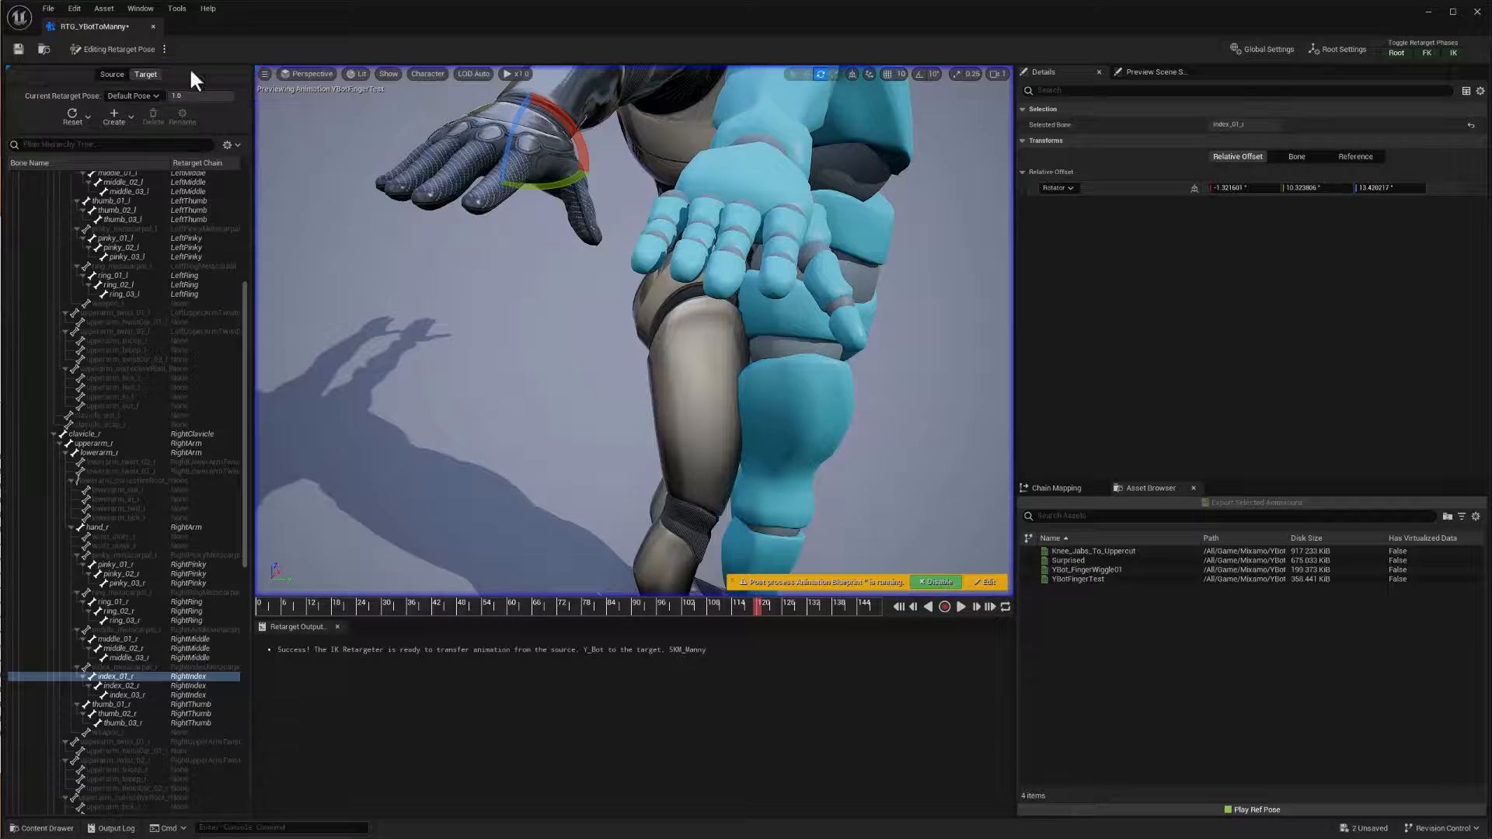
pyautogui.click(960, 605)
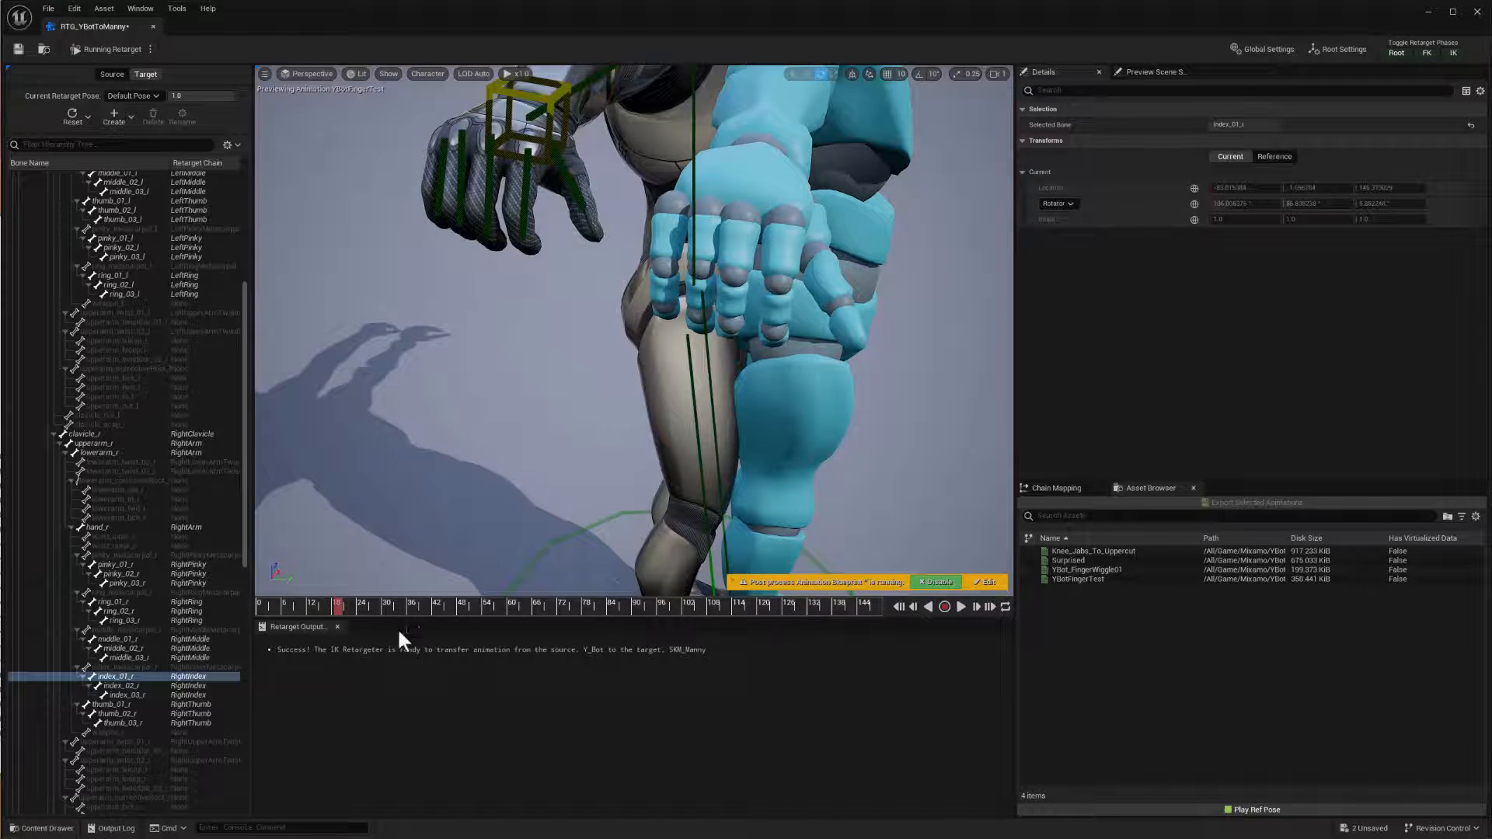
pyautogui.moveTo(381, 605); pyautogui.dragTo(624, 599)
# Compare Manny's left-hand fingers with Y_Bot's while scrubbing the finger test back to about frame 63, and check both characters in full
pyautogui.keyDown('alt'); pyautogui.moveTo(790, 450); pyautogui.dragTo(513, 420); pyautogui.keyUp('alt')
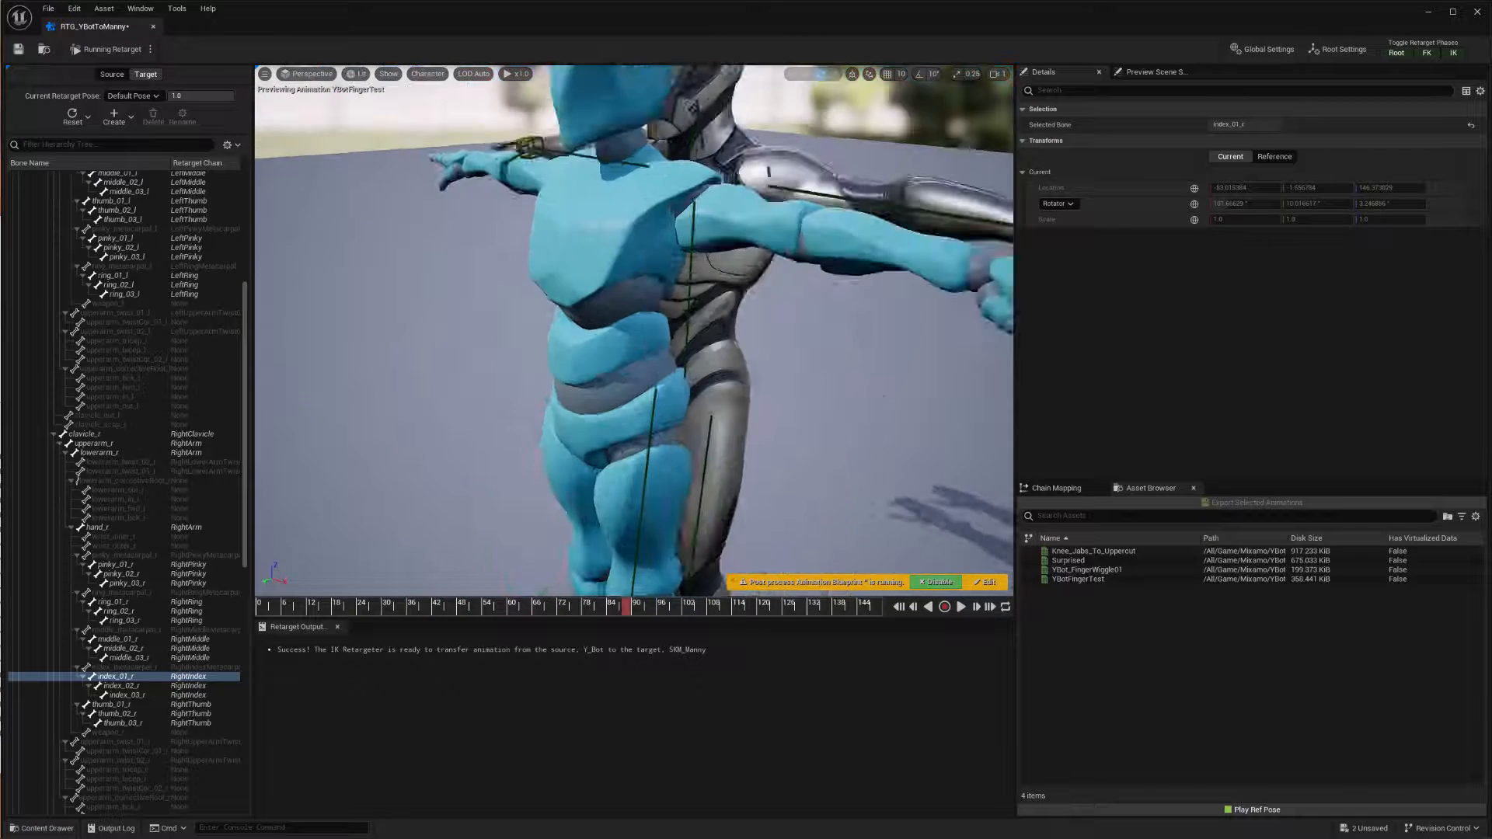
pyautogui.keyDown('alt'); pyautogui.moveTo(881, 395); pyautogui.dragTo(808, 419, button='right'); pyautogui.keyUp('alt')
pyautogui.keyDown('alt'); pyautogui.moveTo(879, 395); pyautogui.dragTo(711, 393); pyautogui.keyUp('alt')
pyautogui.keyDown('alt'); pyautogui.moveTo(880, 395); pyautogui.dragTo(956, 373, button='right'); pyautogui.keyUp('alt')
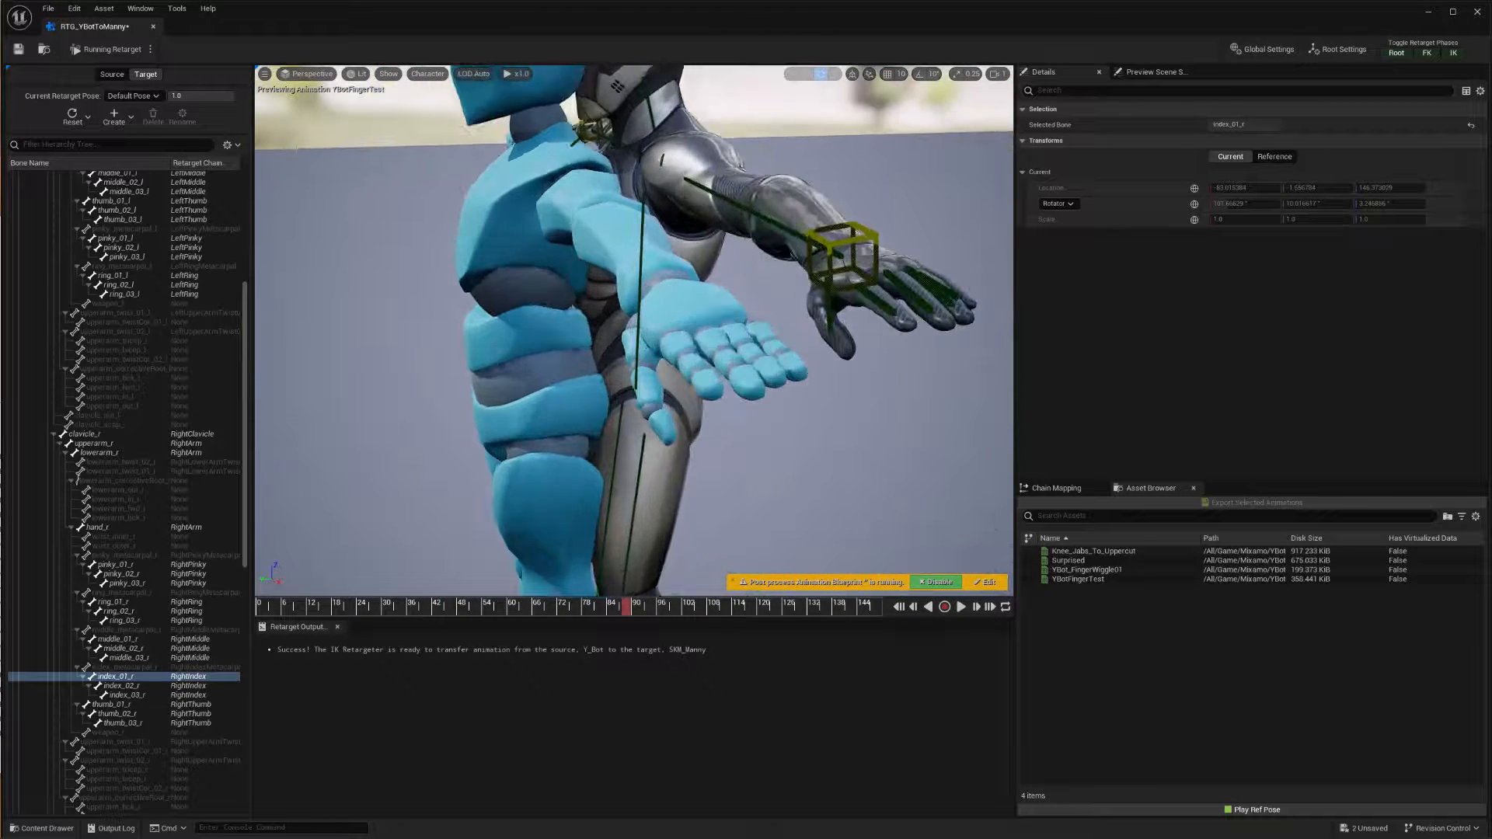
pyautogui.keyDown('alt'); pyautogui.moveTo(875, 380); pyautogui.dragTo(739, 382); pyautogui.keyUp('alt')
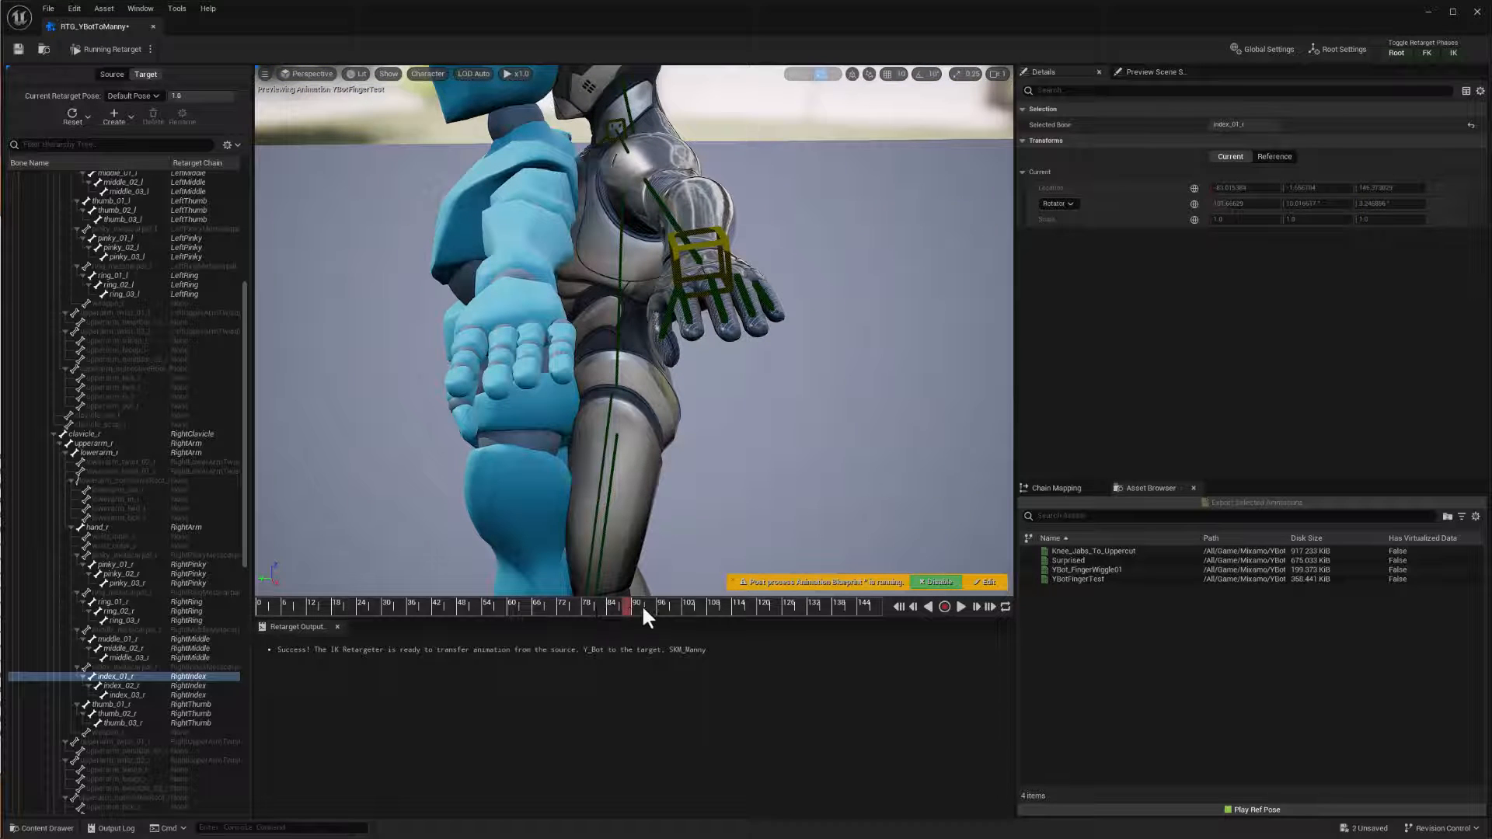
pyautogui.moveTo(644, 607); pyautogui.dragTo(526, 613)
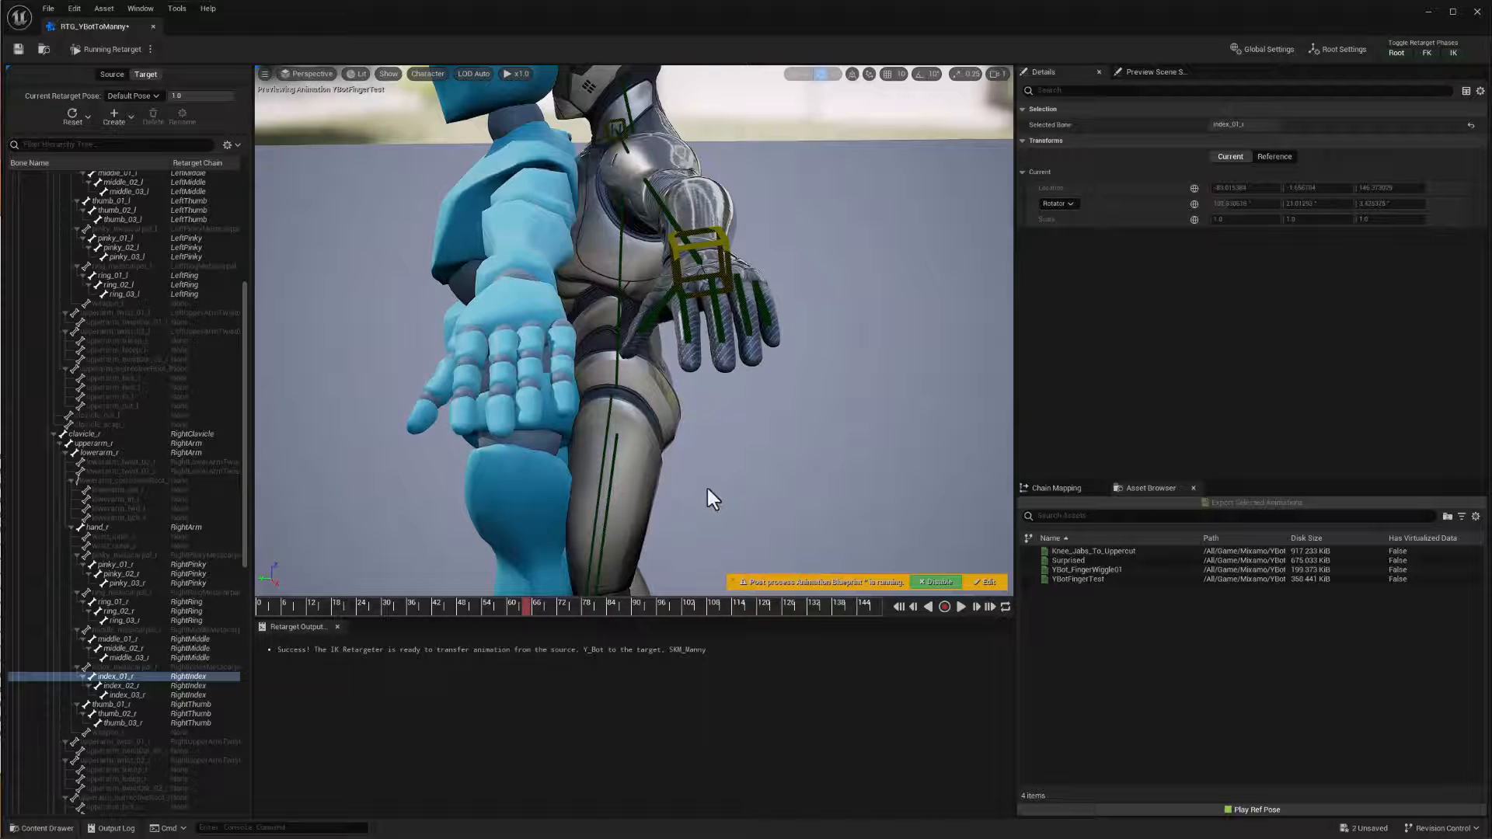
pyautogui.keyDown('alt'); pyautogui.moveTo(660, 459); pyautogui.dragTo(606, 459, button='right'); pyautogui.keyUp('alt')
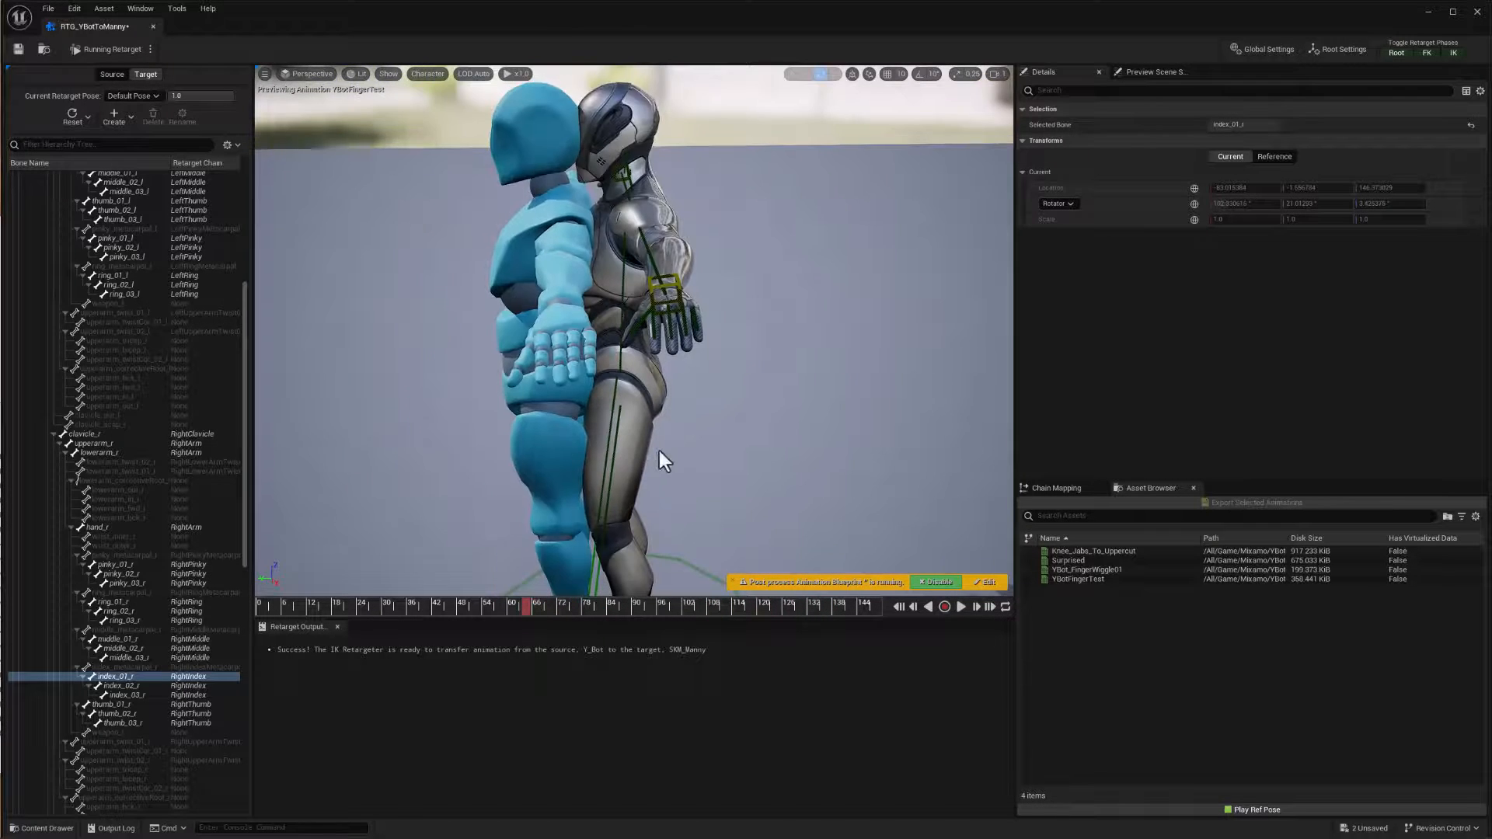
pyautogui.keyDown('alt'); pyautogui.moveTo(660, 459); pyautogui.dragTo(785, 497); pyautogui.keyUp('alt')
pyautogui.keyDown('alt'); pyautogui.moveTo(602, 446); pyautogui.dragTo(917, 451); pyautogui.keyUp('alt')
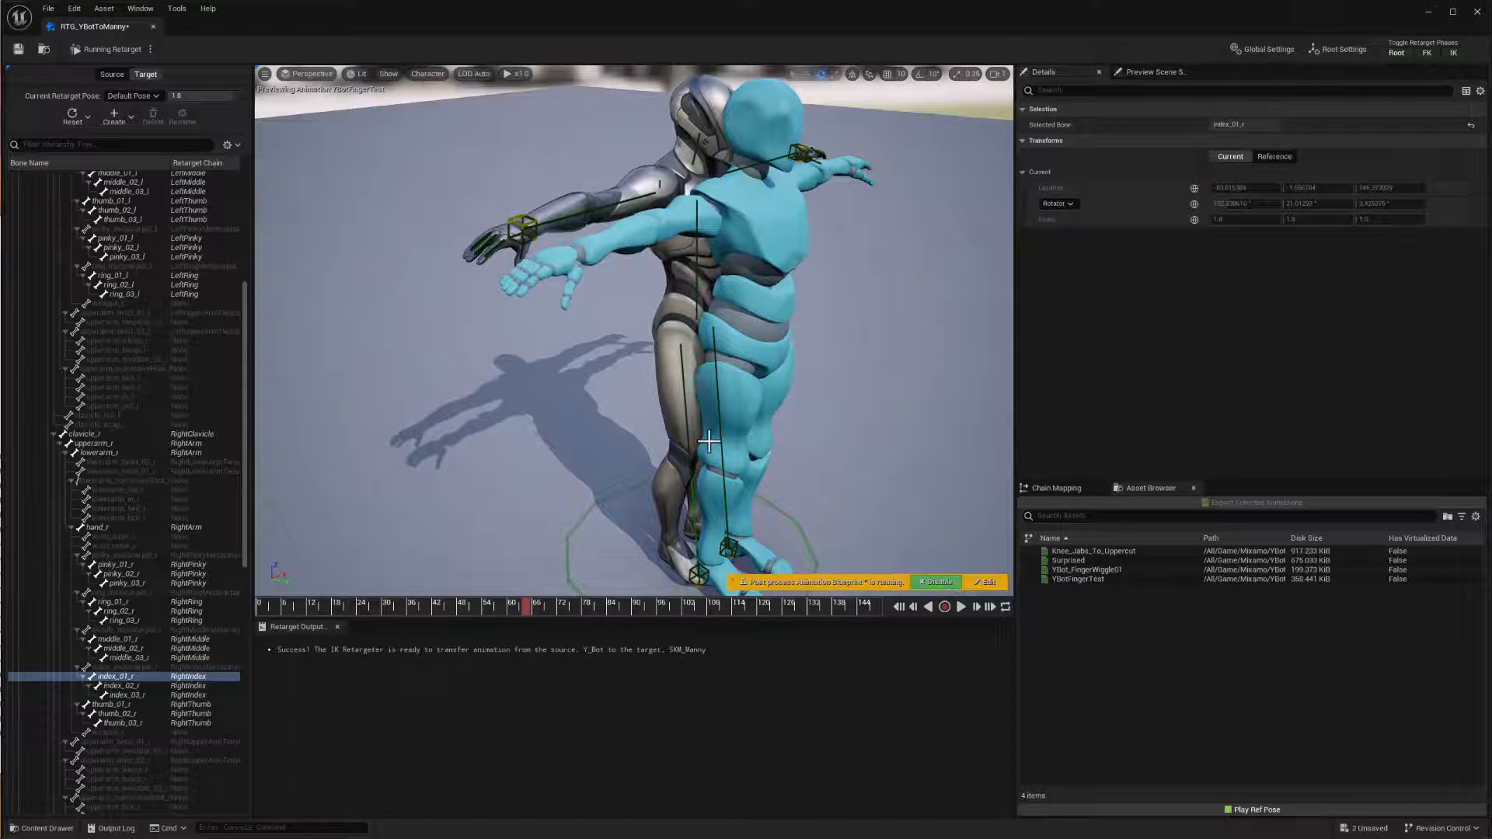
# Play the YBot_FingerWiggle01 animation on both characters and set Manny's target mesh offset to about -80.19 on X to compare the hands
pyautogui.click(1077, 570)
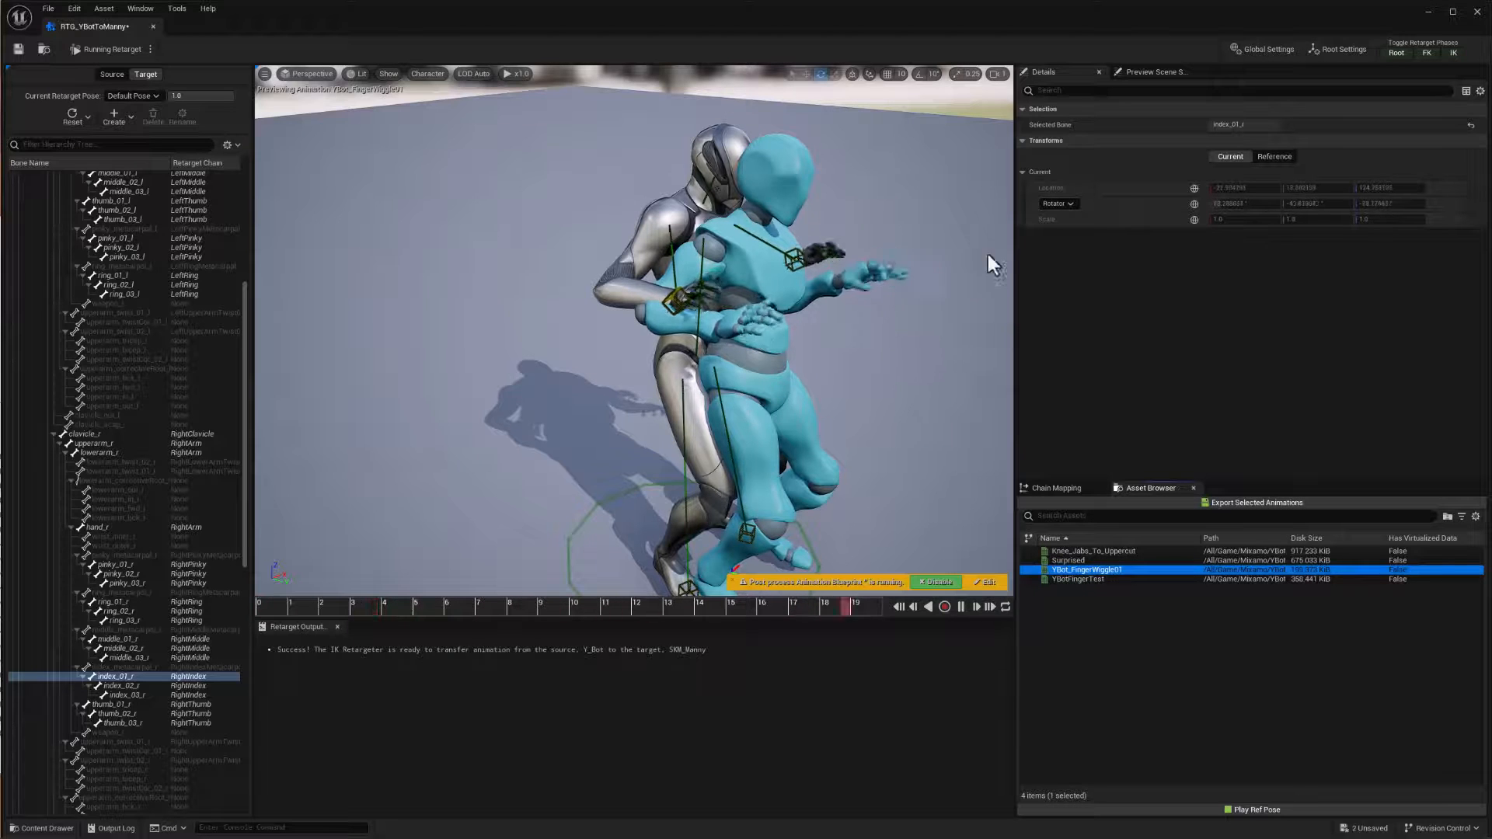
pyautogui.moveTo(995, 338); pyautogui.dragTo(1000, 338, button='right')
pyautogui.click(996, 334)
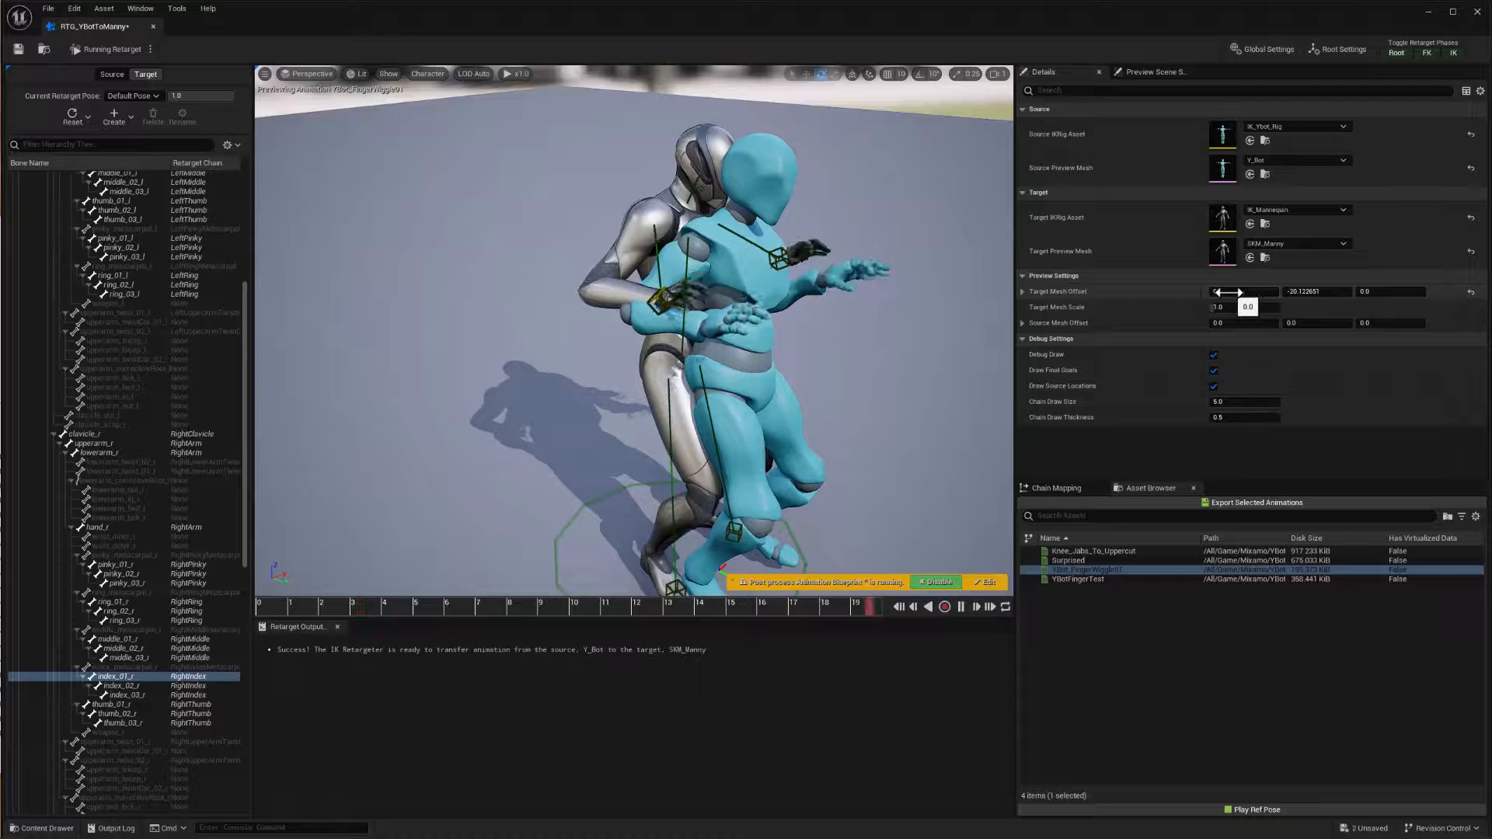
pyautogui.moveTo(1231, 292); pyautogui.dragTo(1115, 293)
pyautogui.keyDown('alt'); pyautogui.moveTo(959, 342); pyautogui.dragTo(917, 241); pyautogui.keyUp('alt')
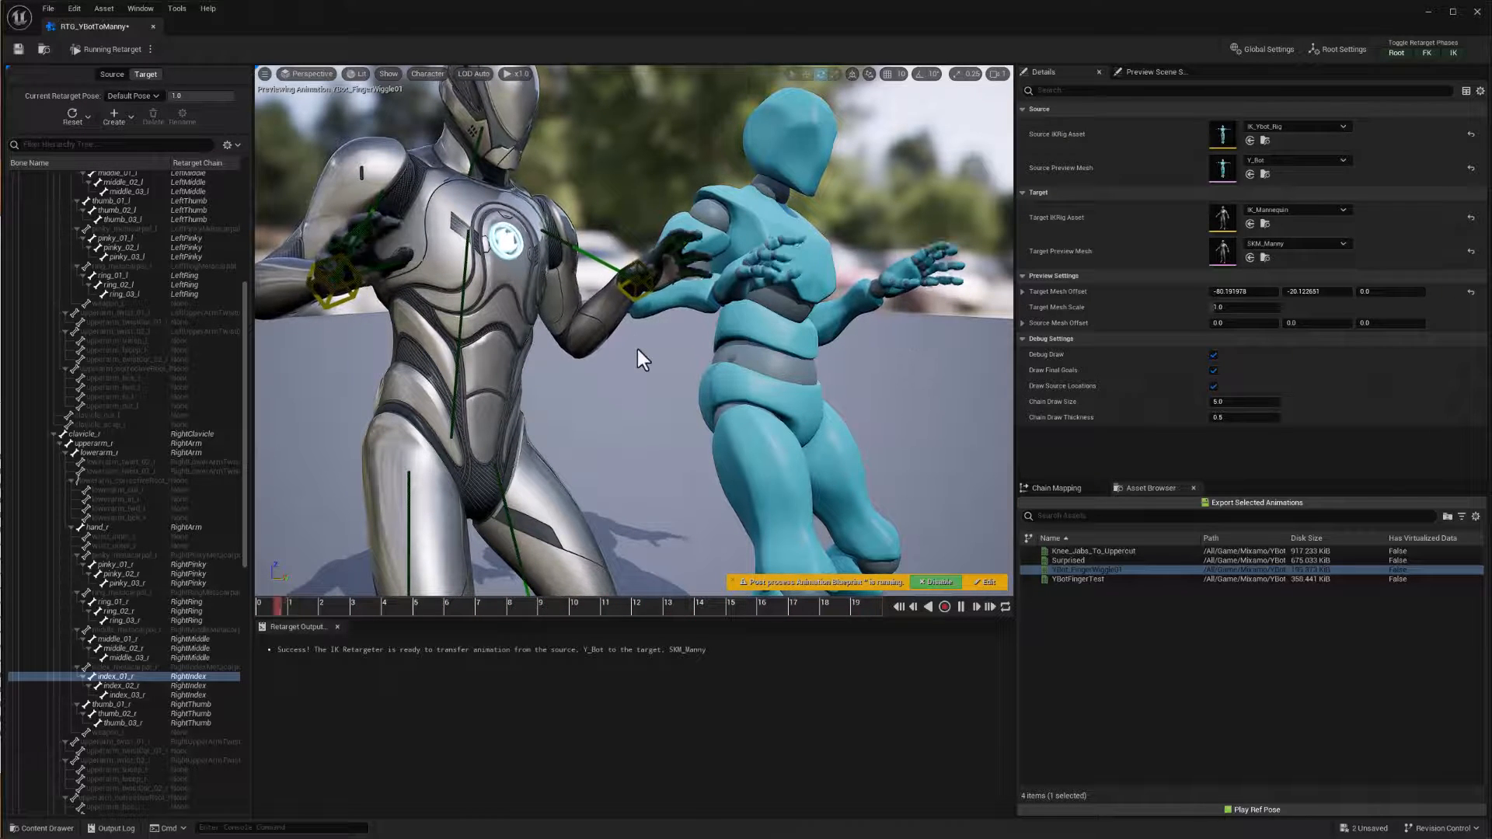
pyautogui.moveTo(562, 379); pyautogui.dragTo(593, 411, button='middle')
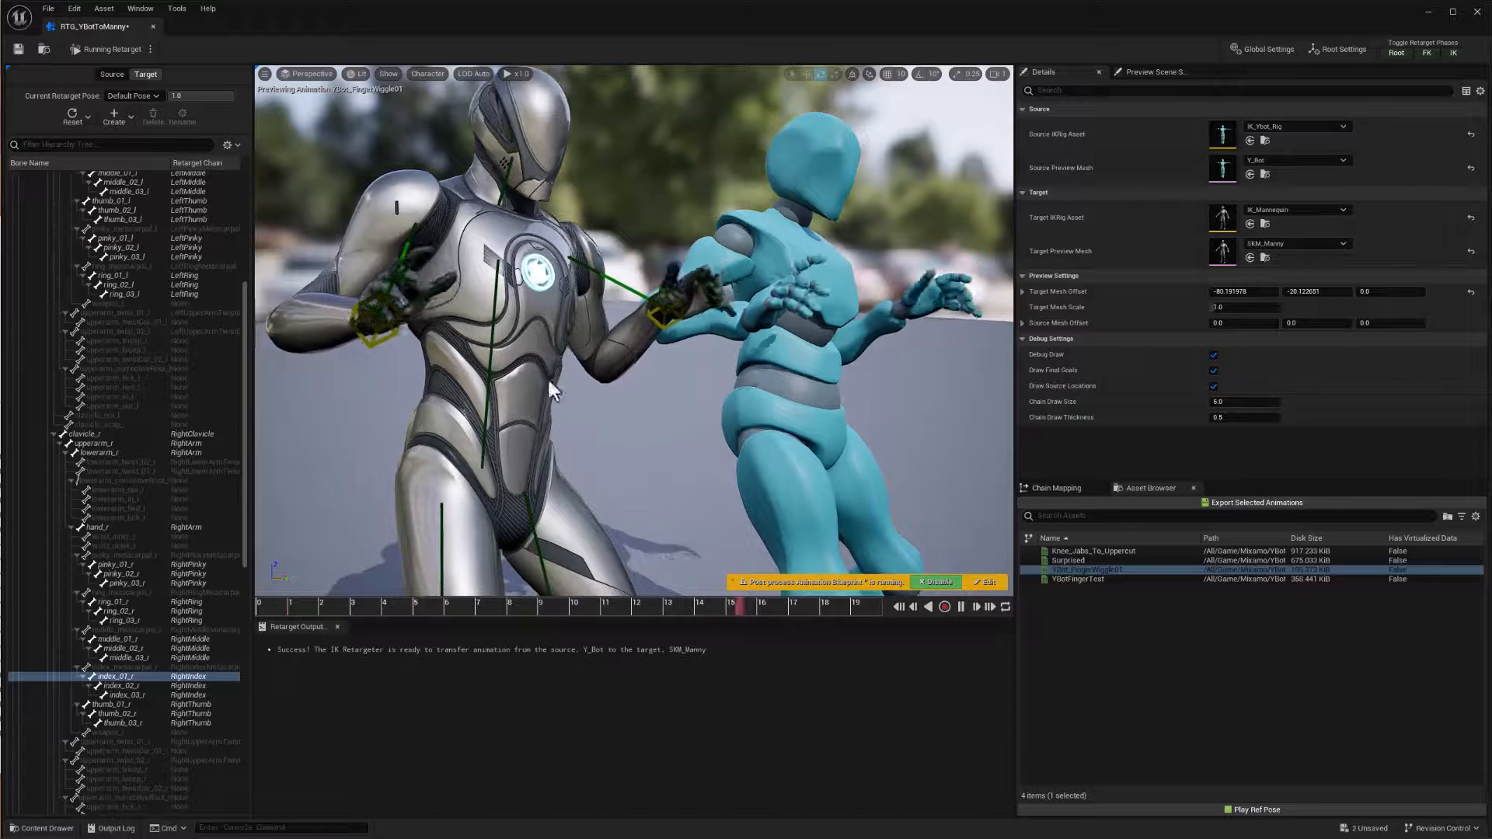